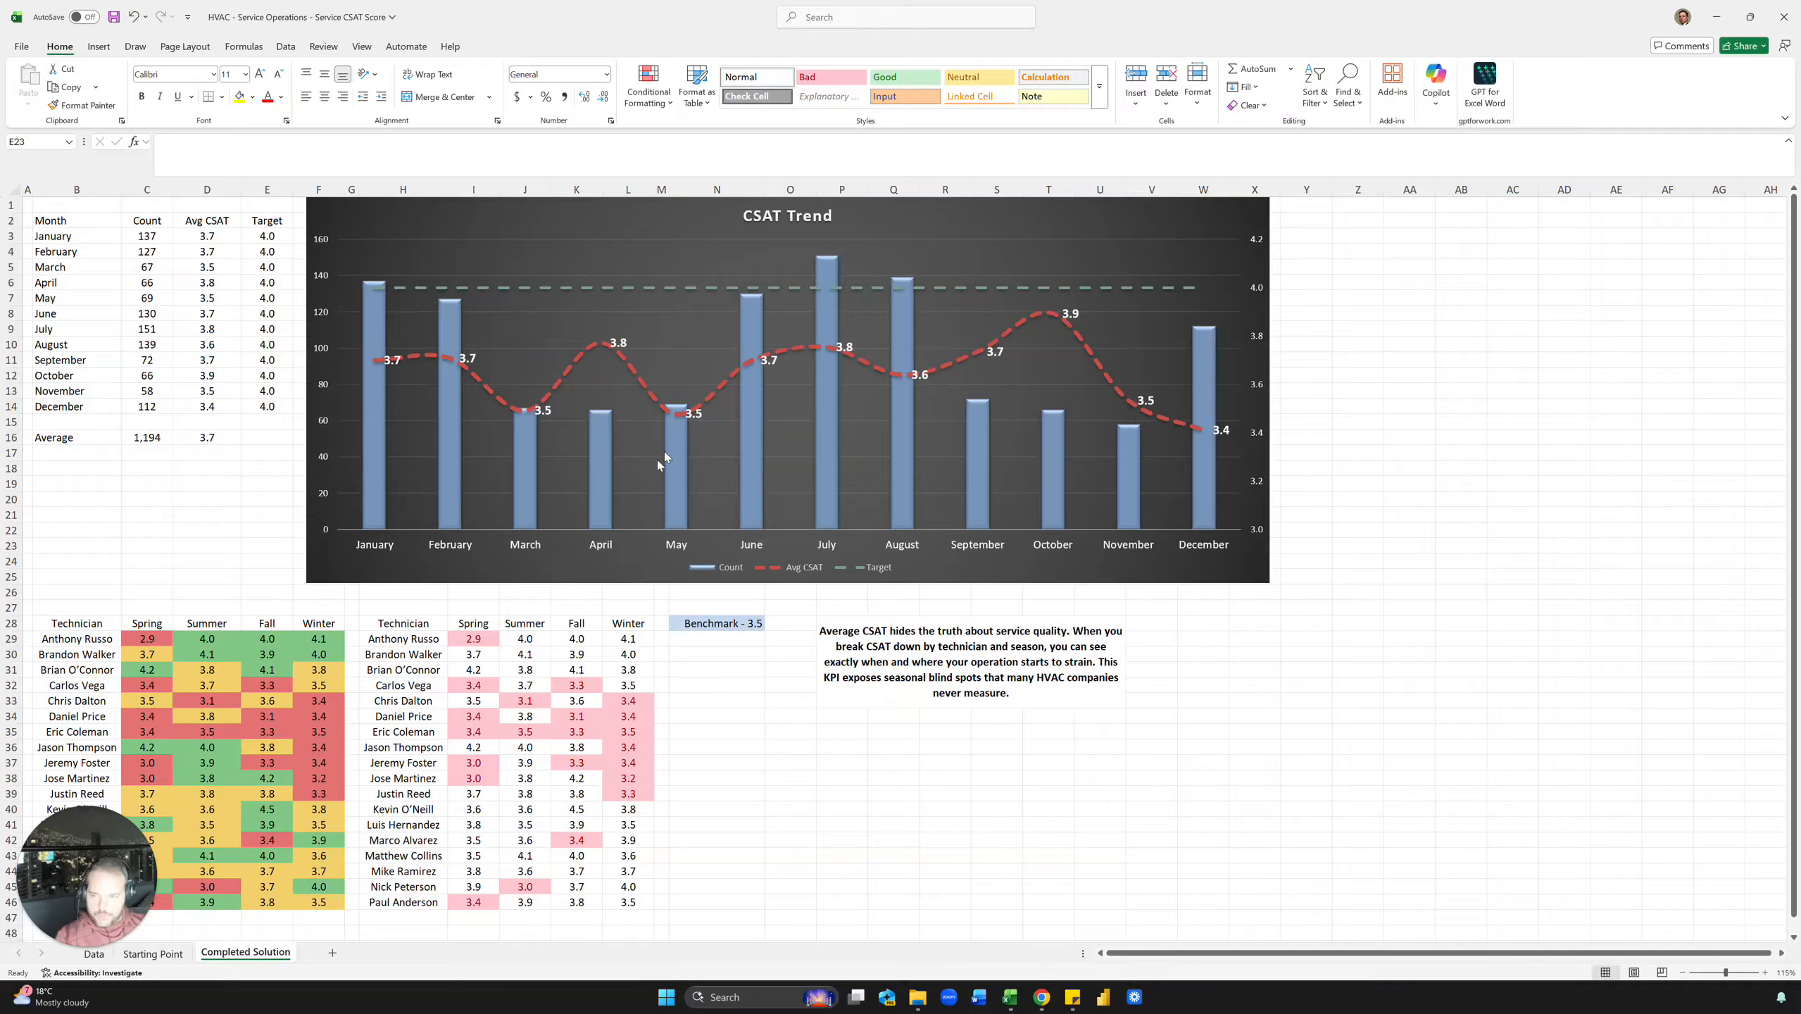
Set the benchmark value in cell N28, beside the seasonal technician table, to 3.2.
left_click_drag(147, 638, 329, 909)
left_click(319, 840)
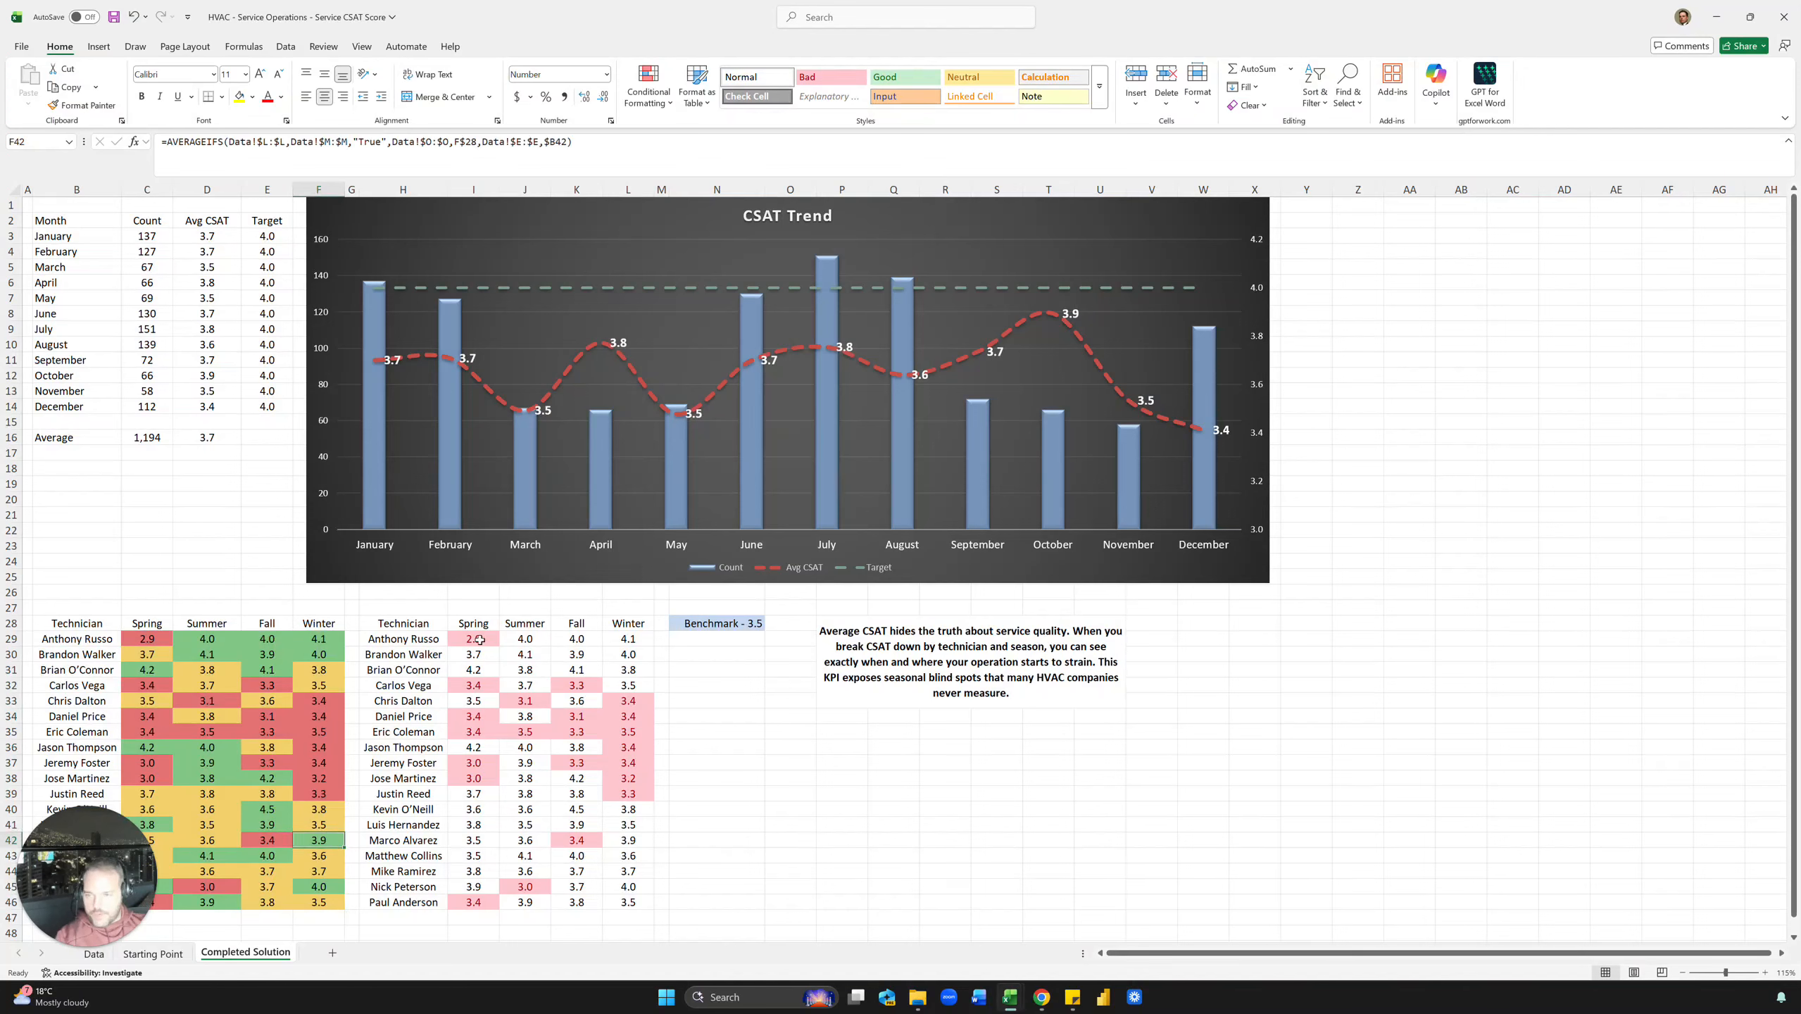
left_click_drag(479, 640, 639, 910)
left_click(628, 871)
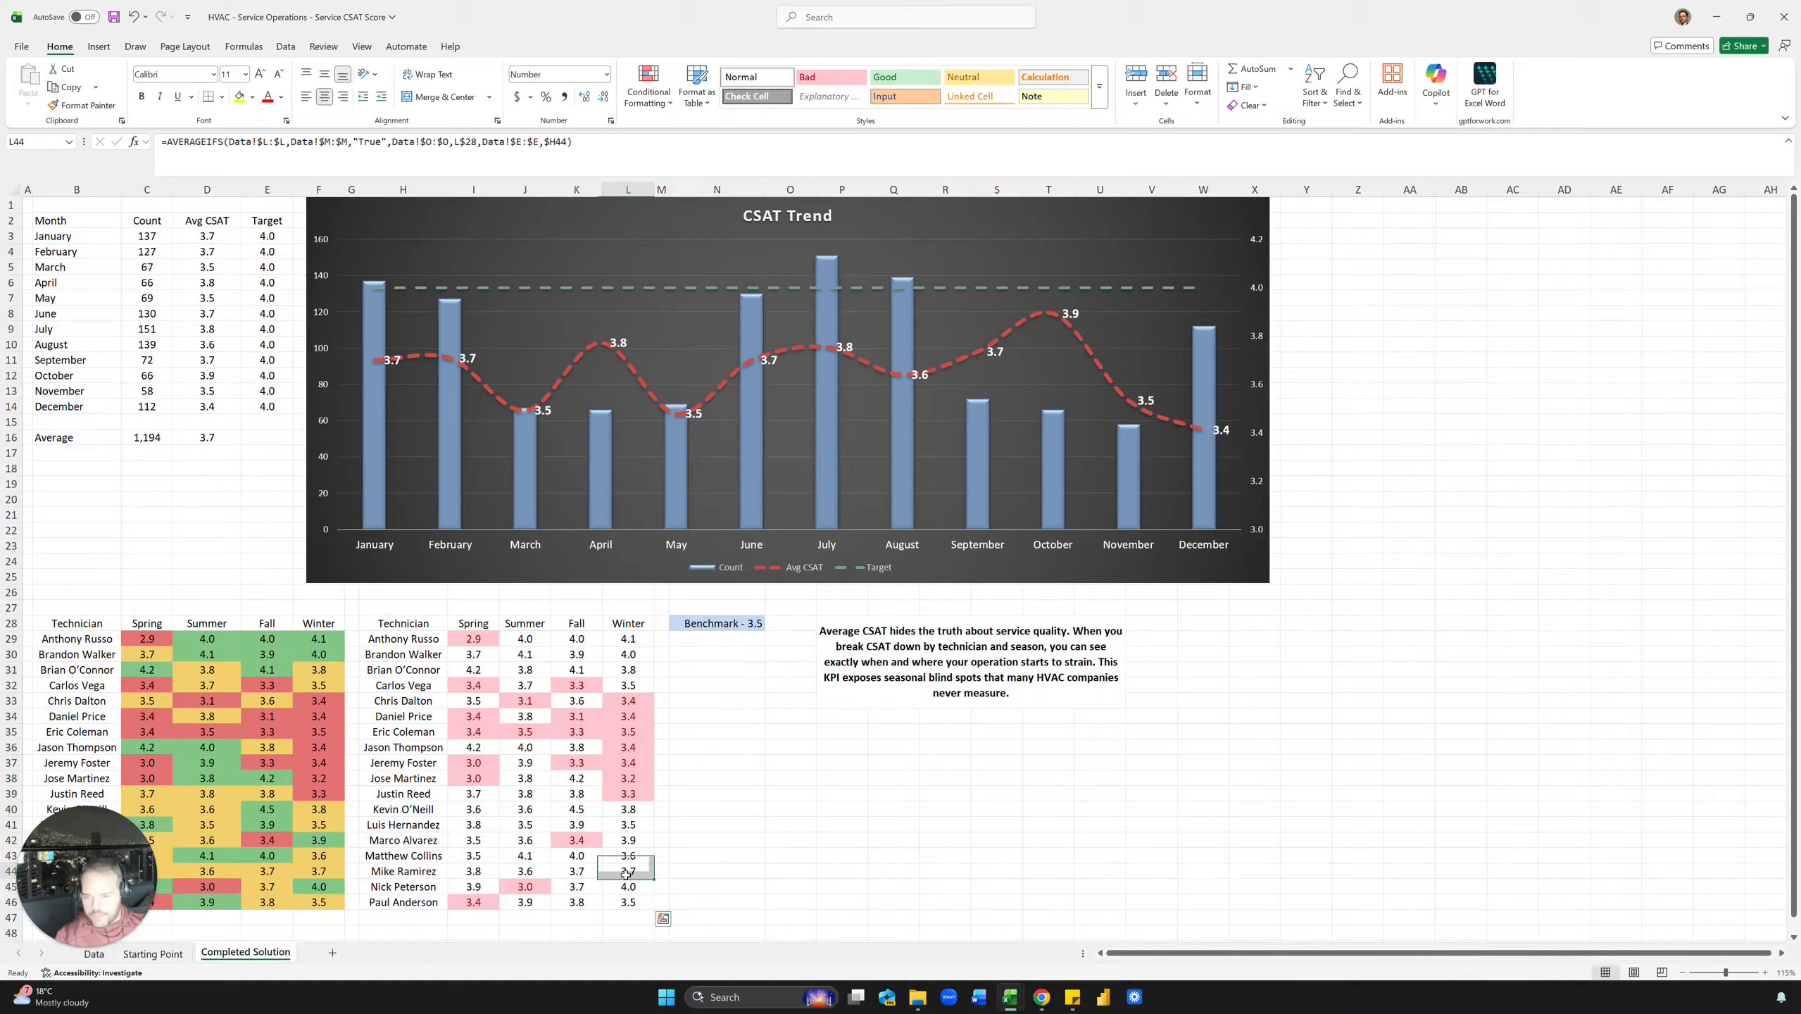
left_click(722, 625)
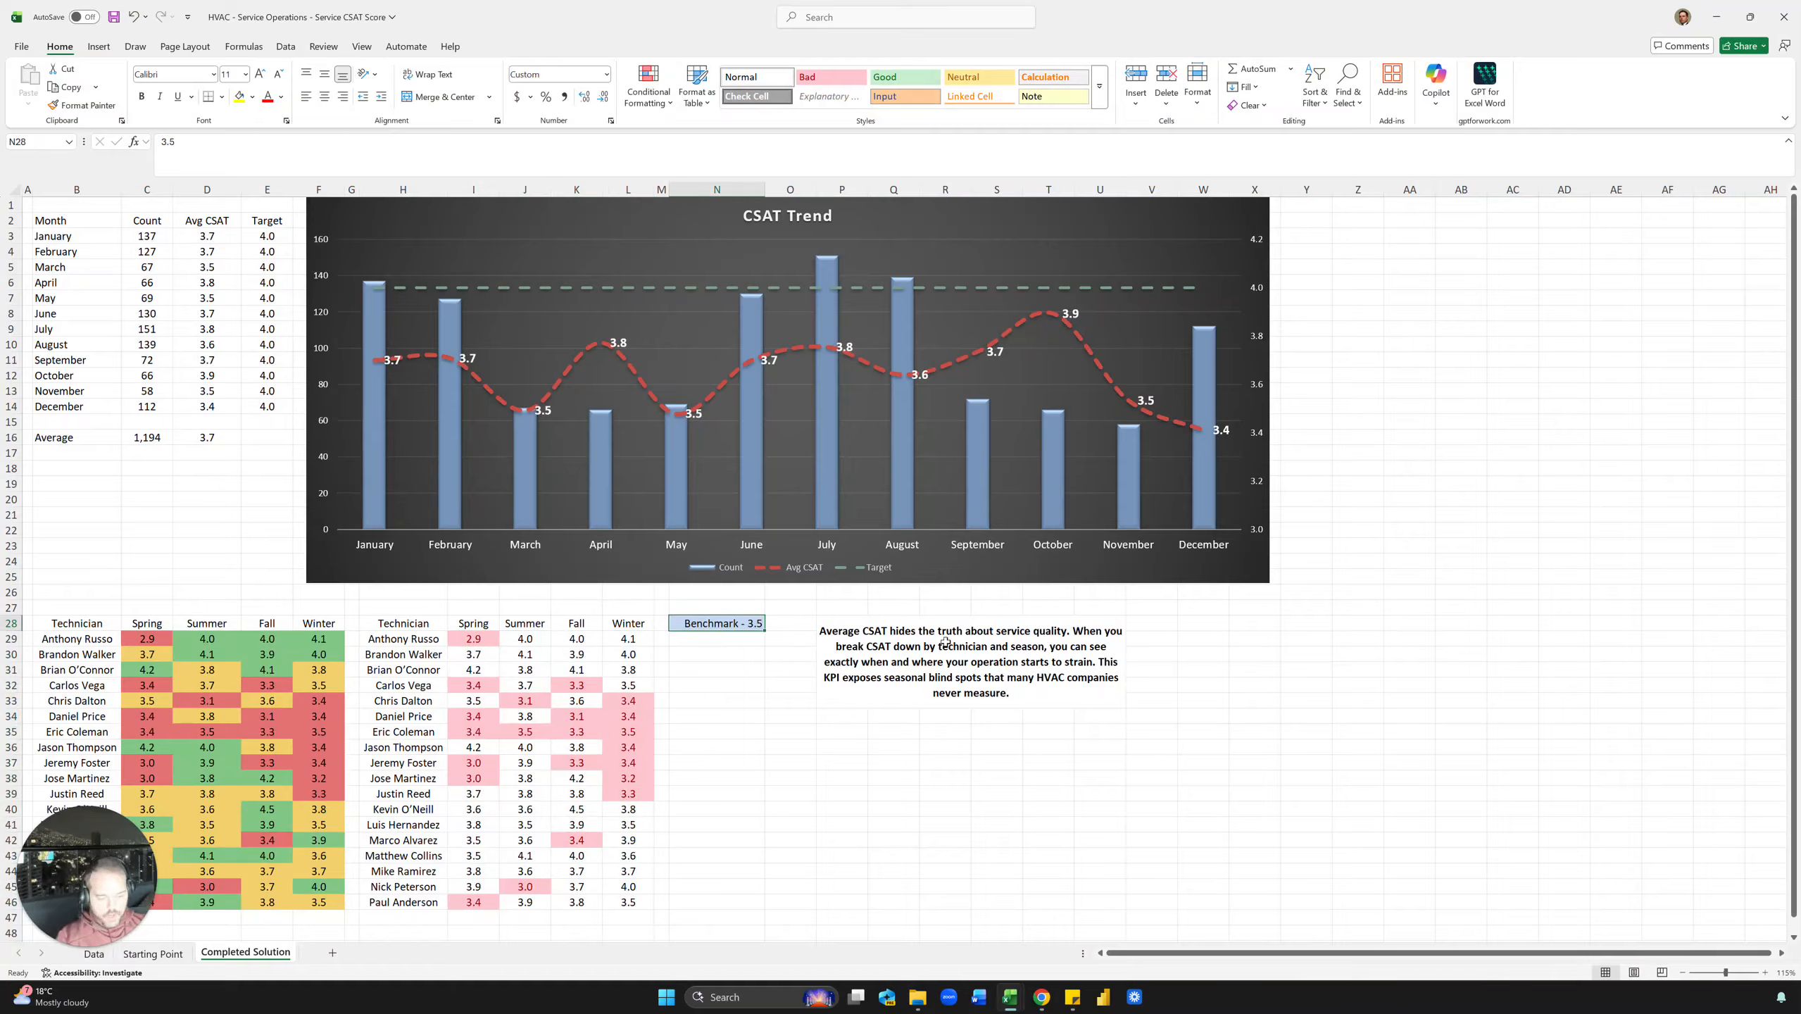
type("3.2")
key("Return")
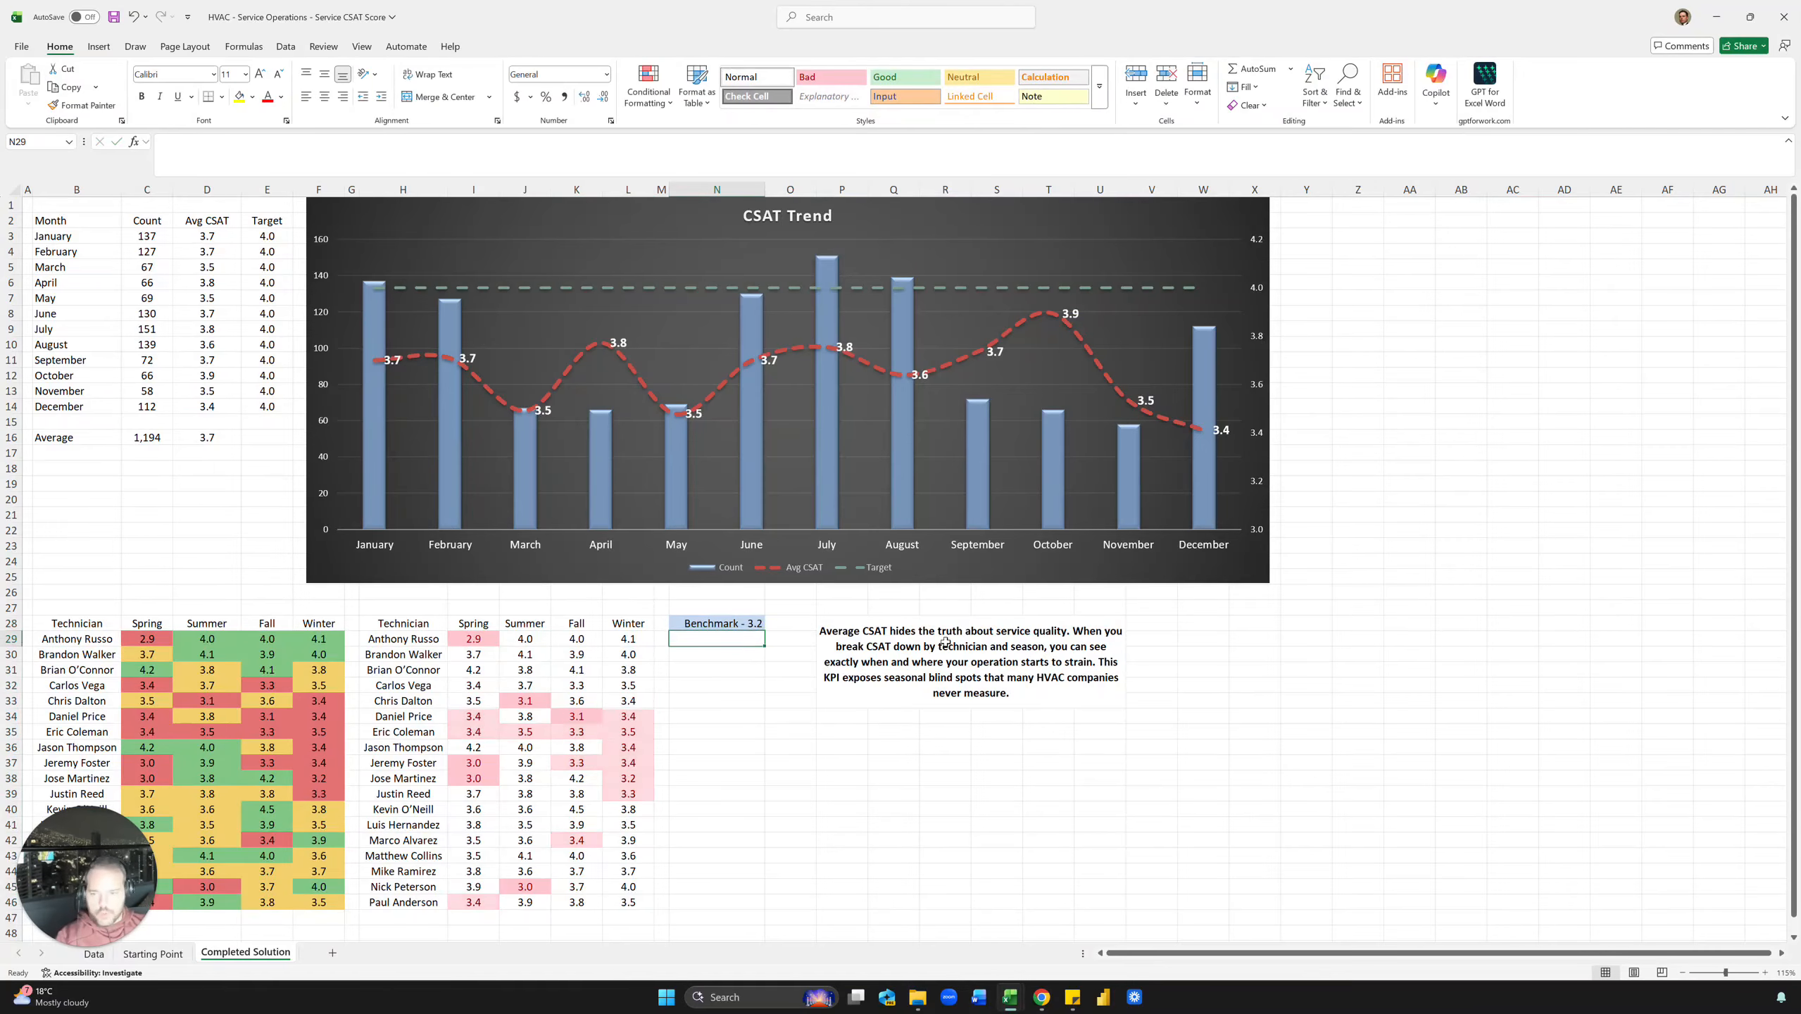
key("Right")
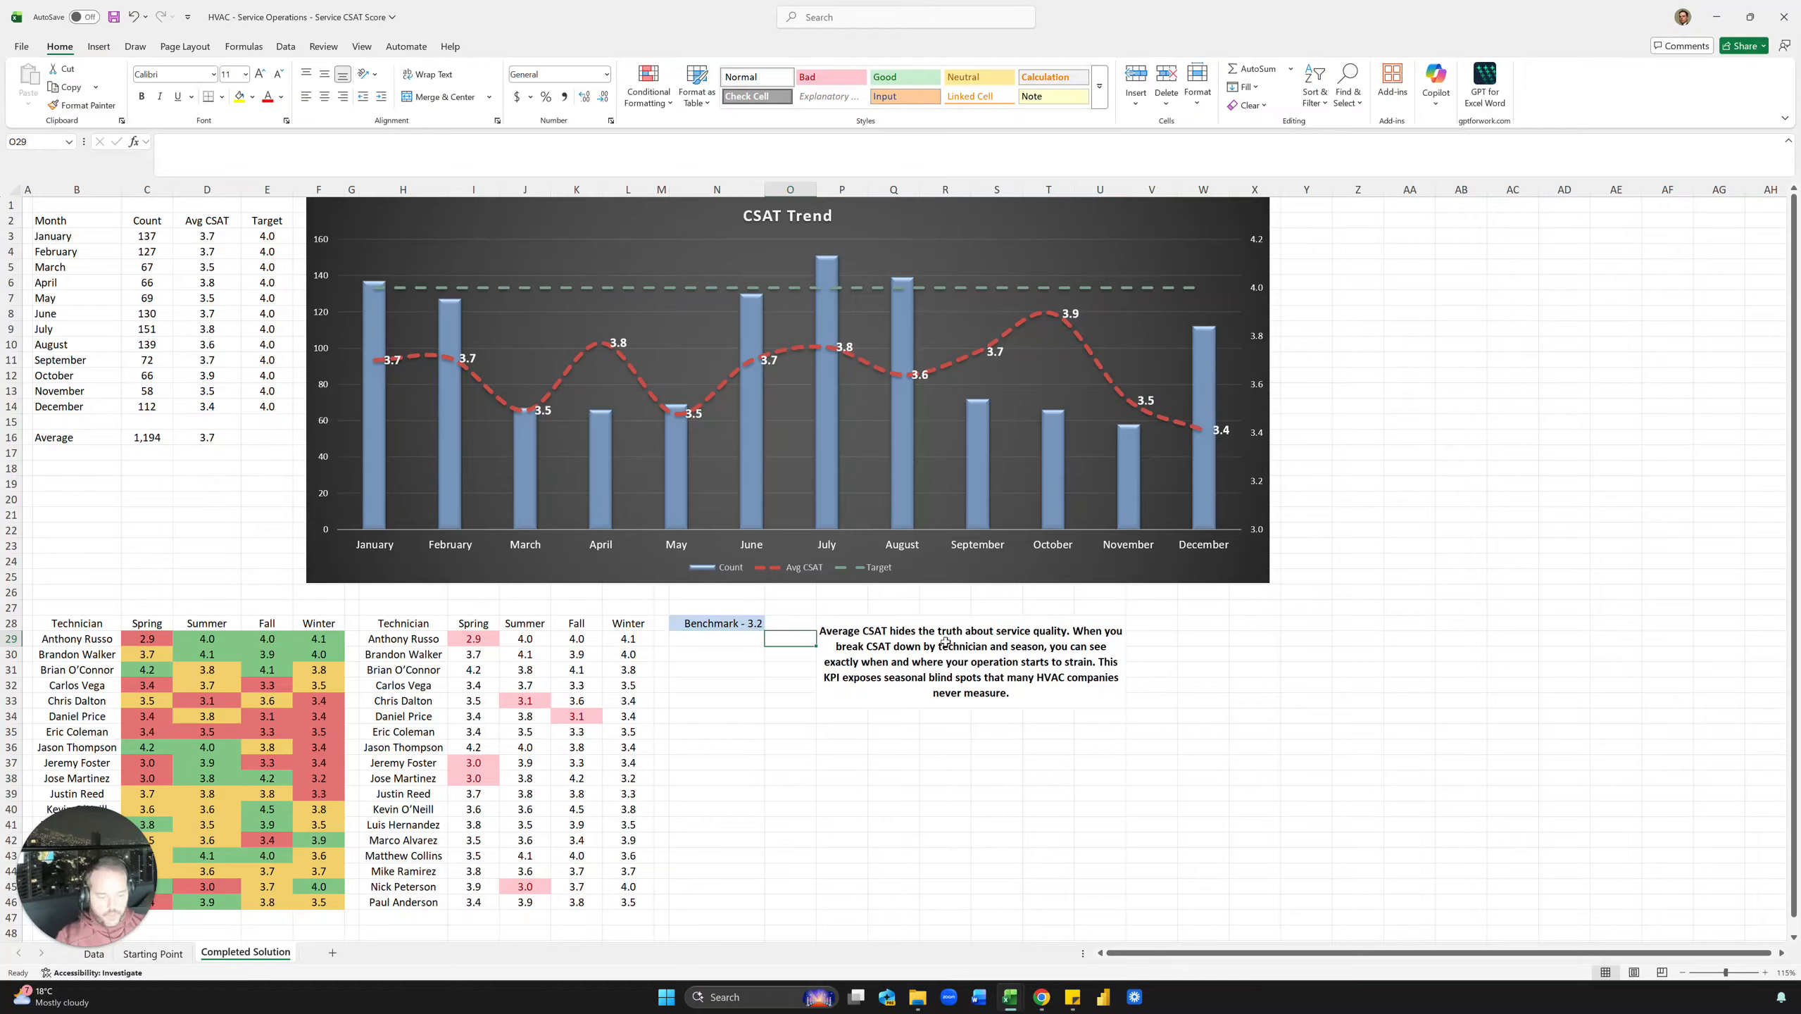
key("Up")
key("Left")
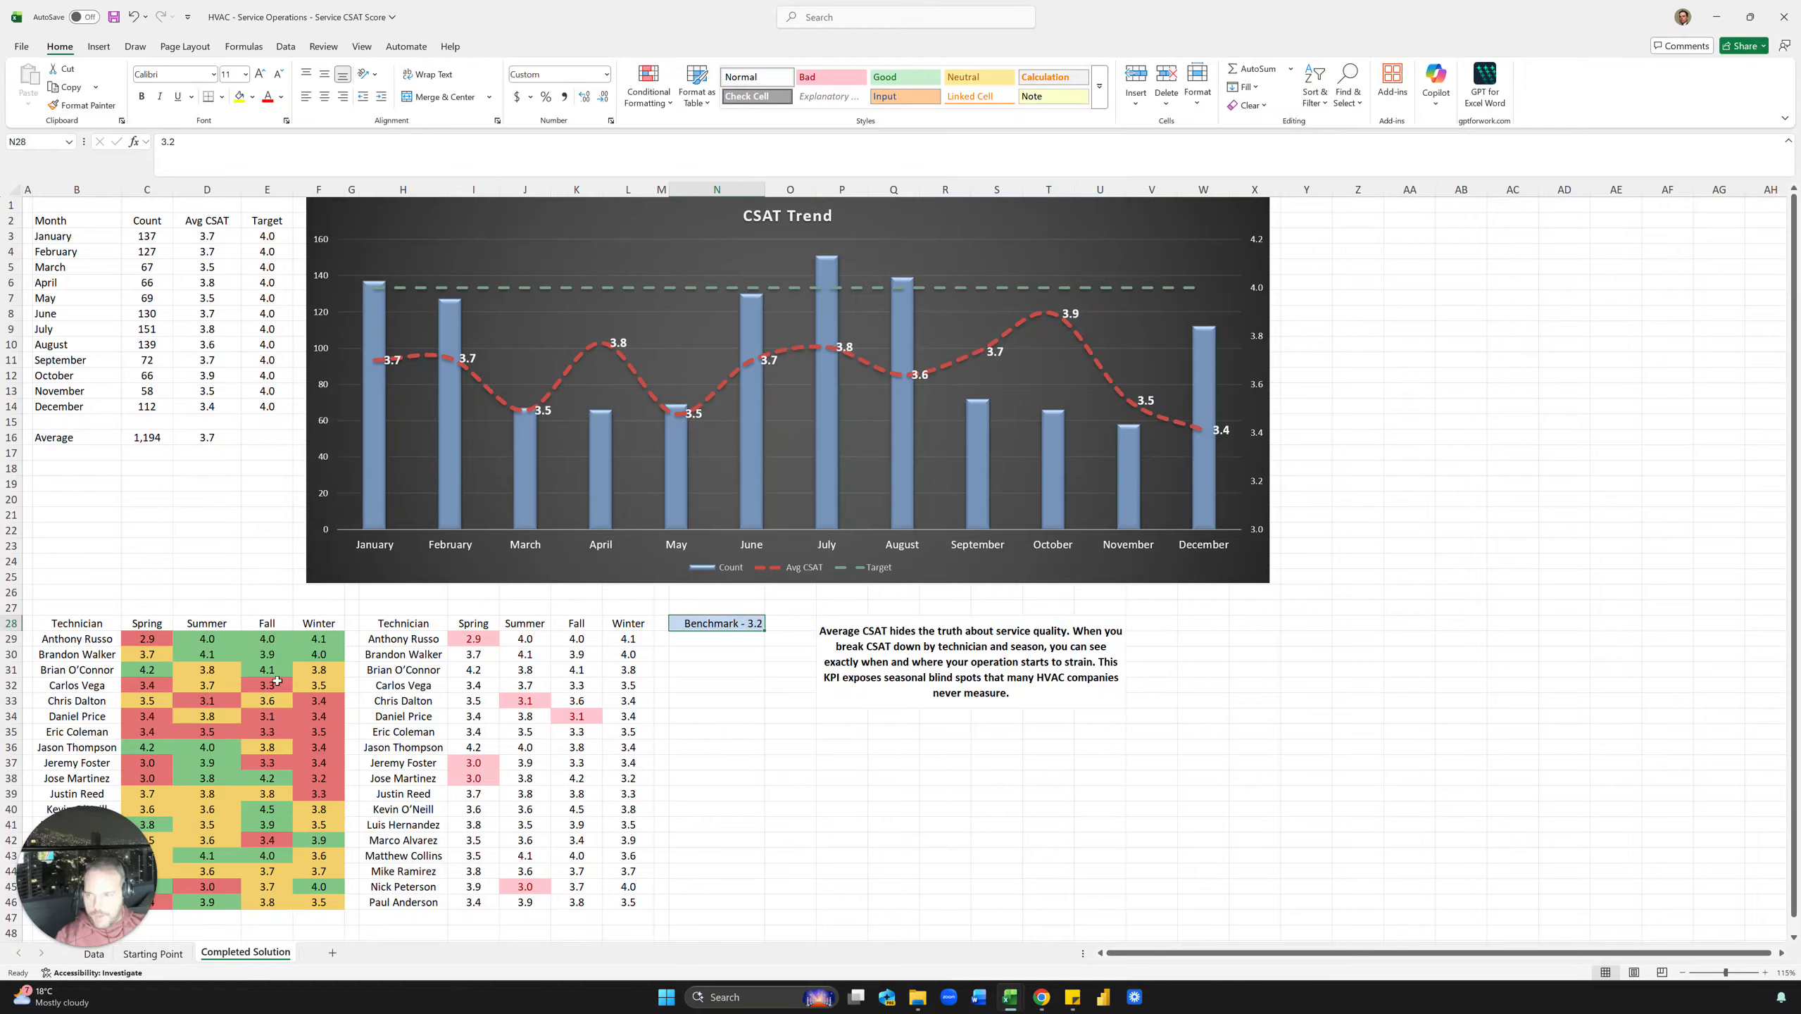
left_click(251, 676)
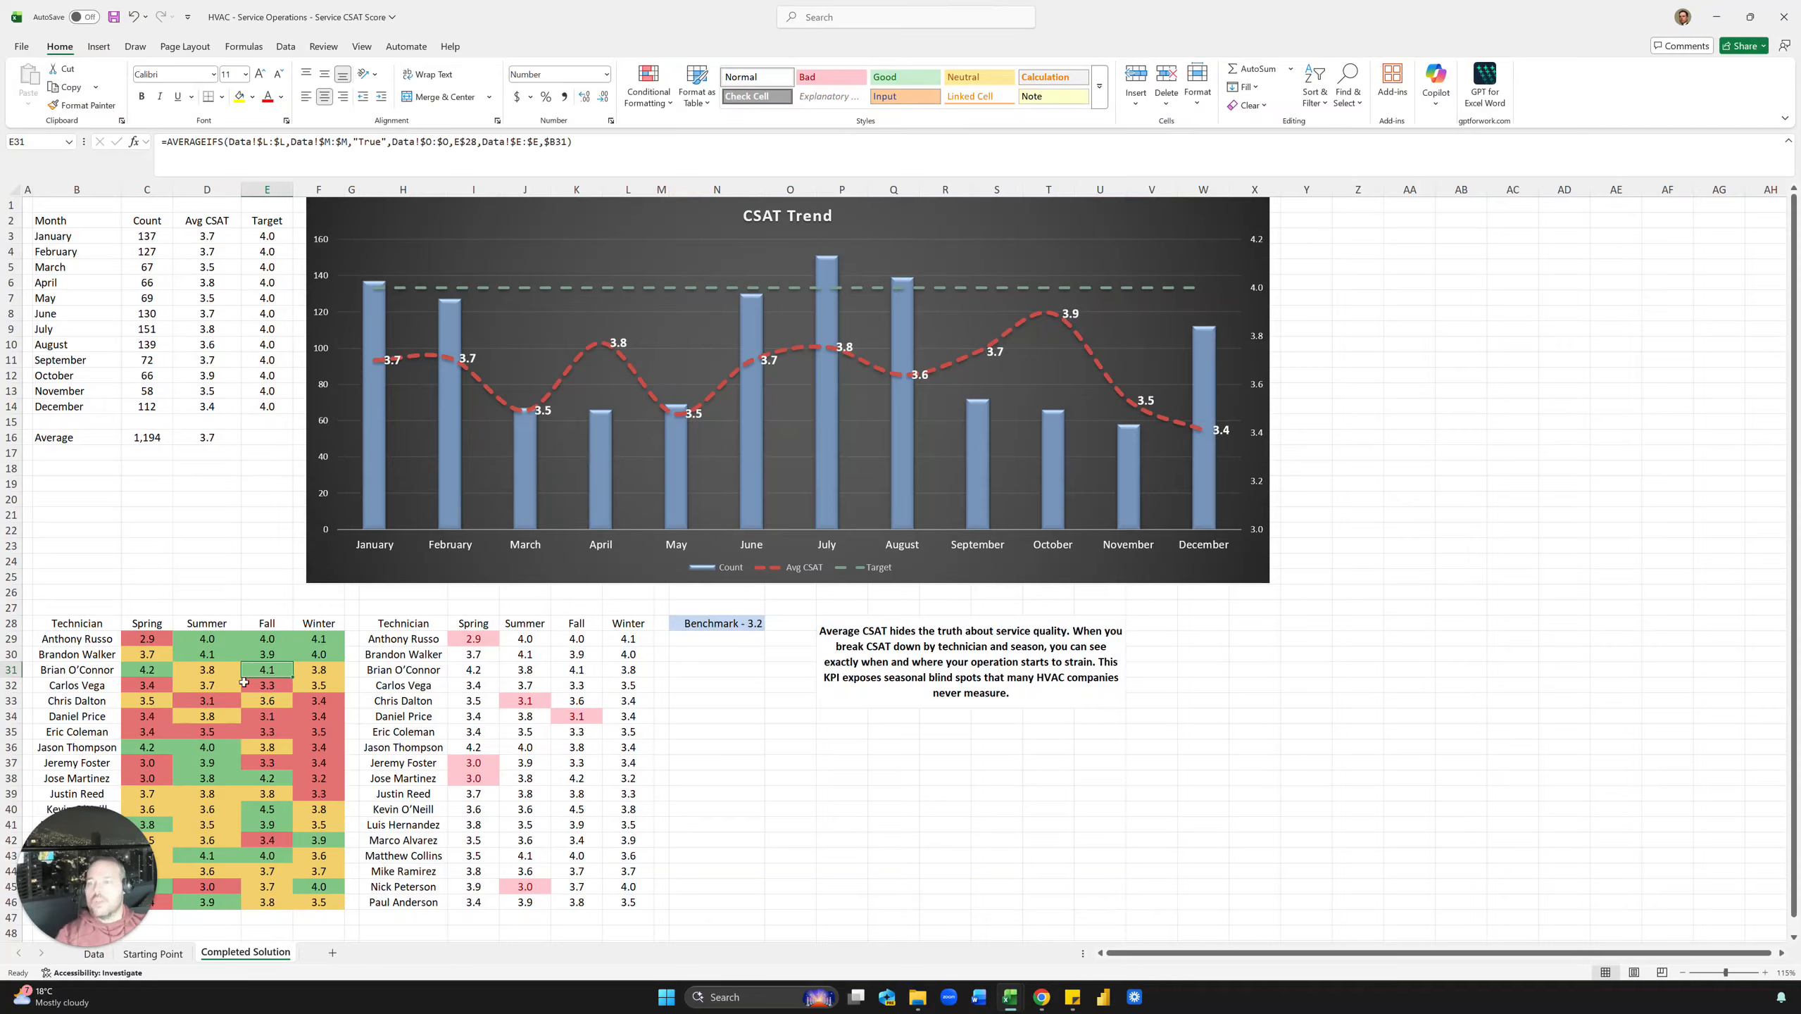
left_click(723, 626)
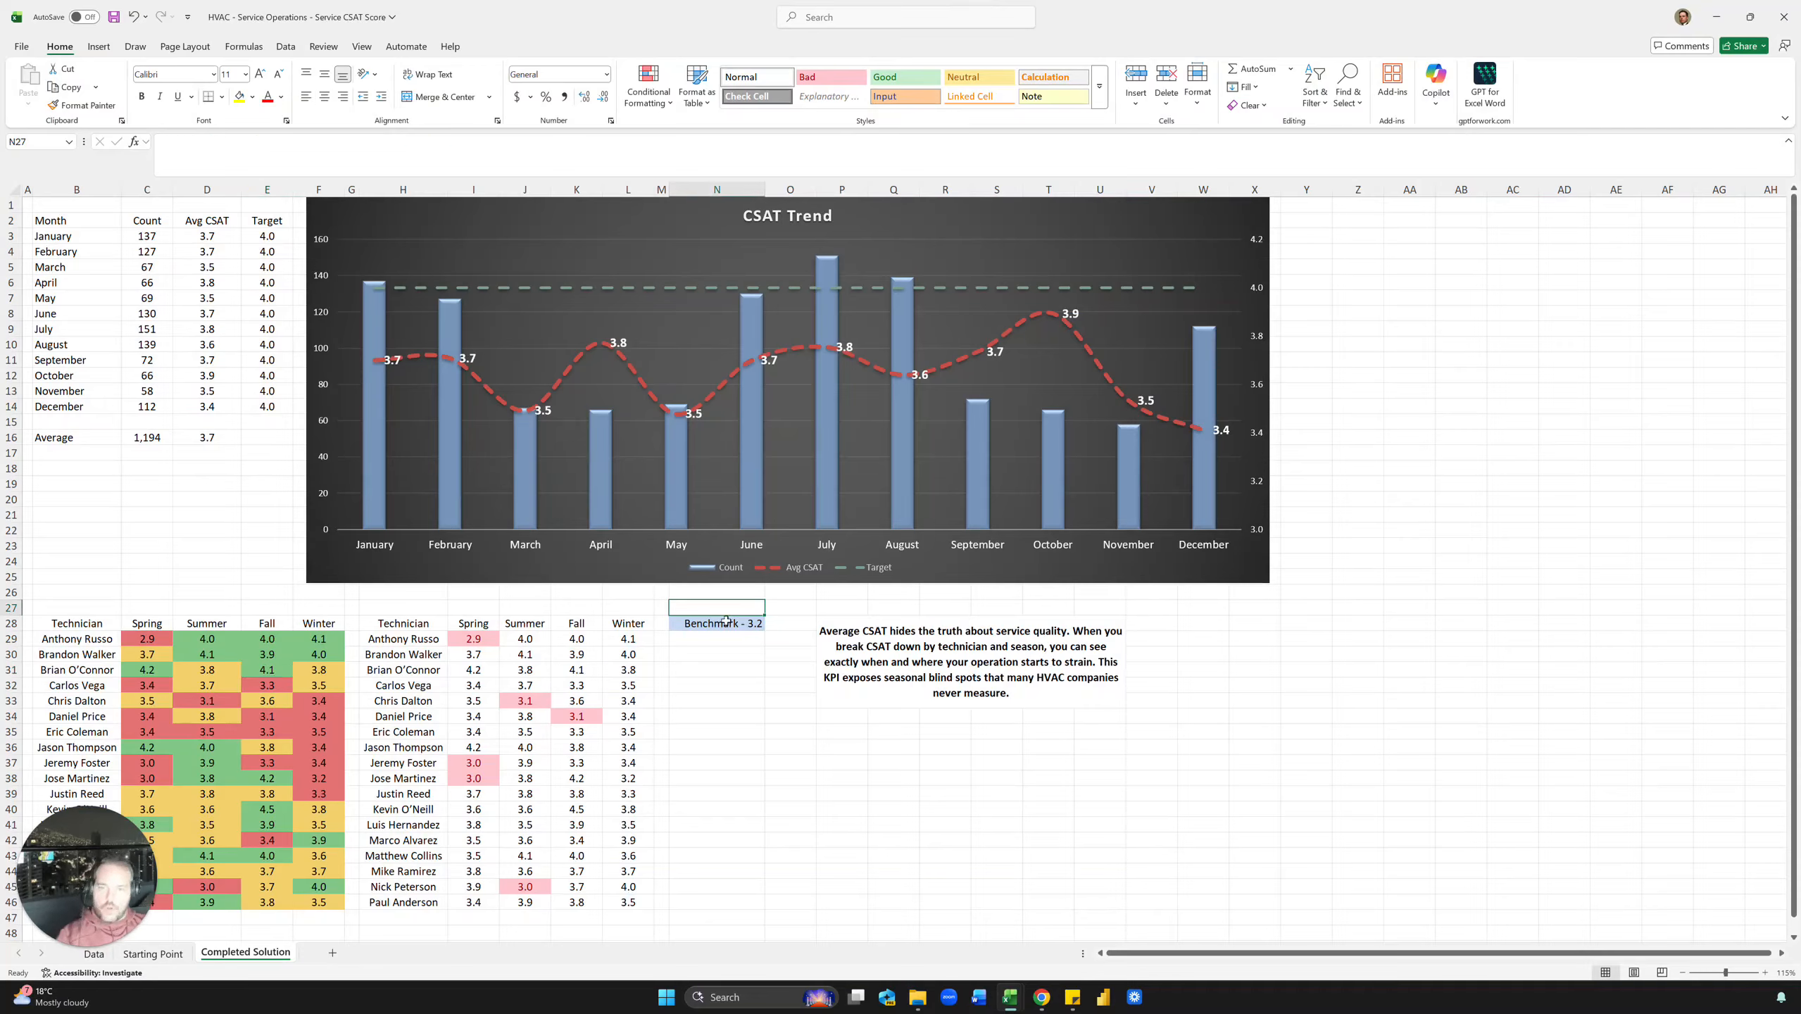
left_click_drag(478, 641, 632, 902)
left_click(690, 823)
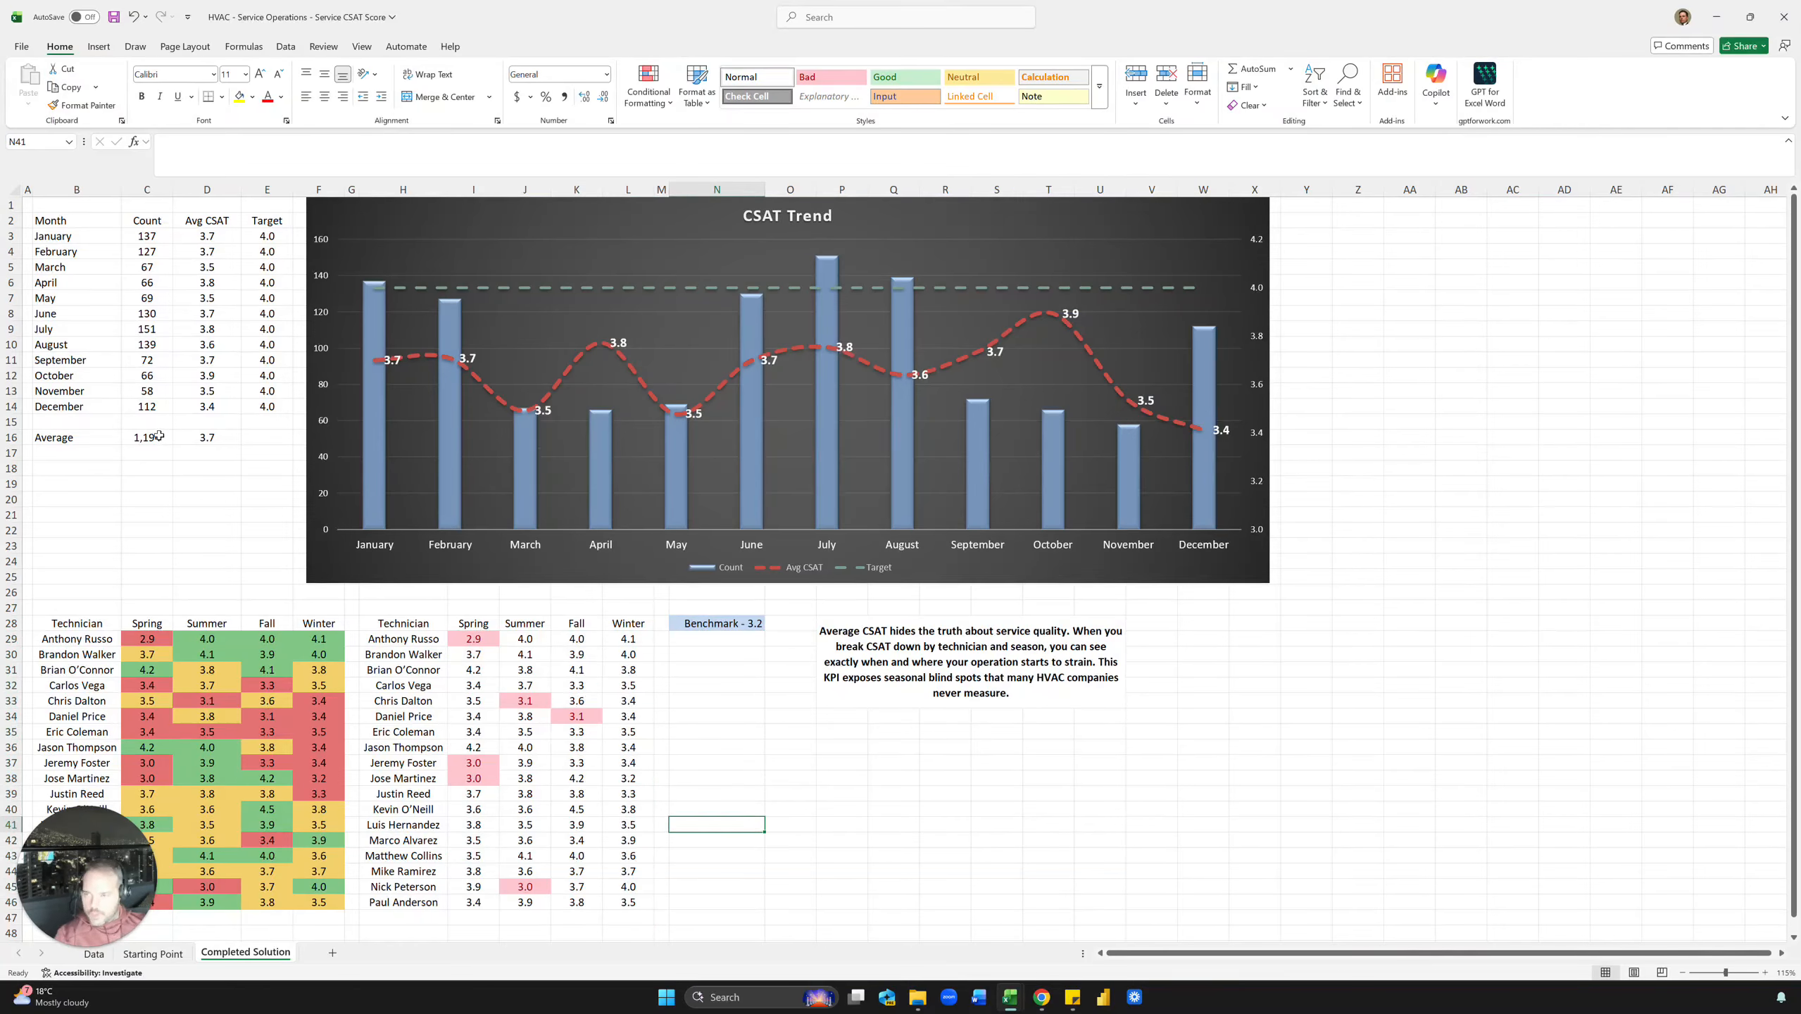
Open the Data sheet and examine its service date, Month formula, Season and CSAT_Score columns.
left_click(106, 957)
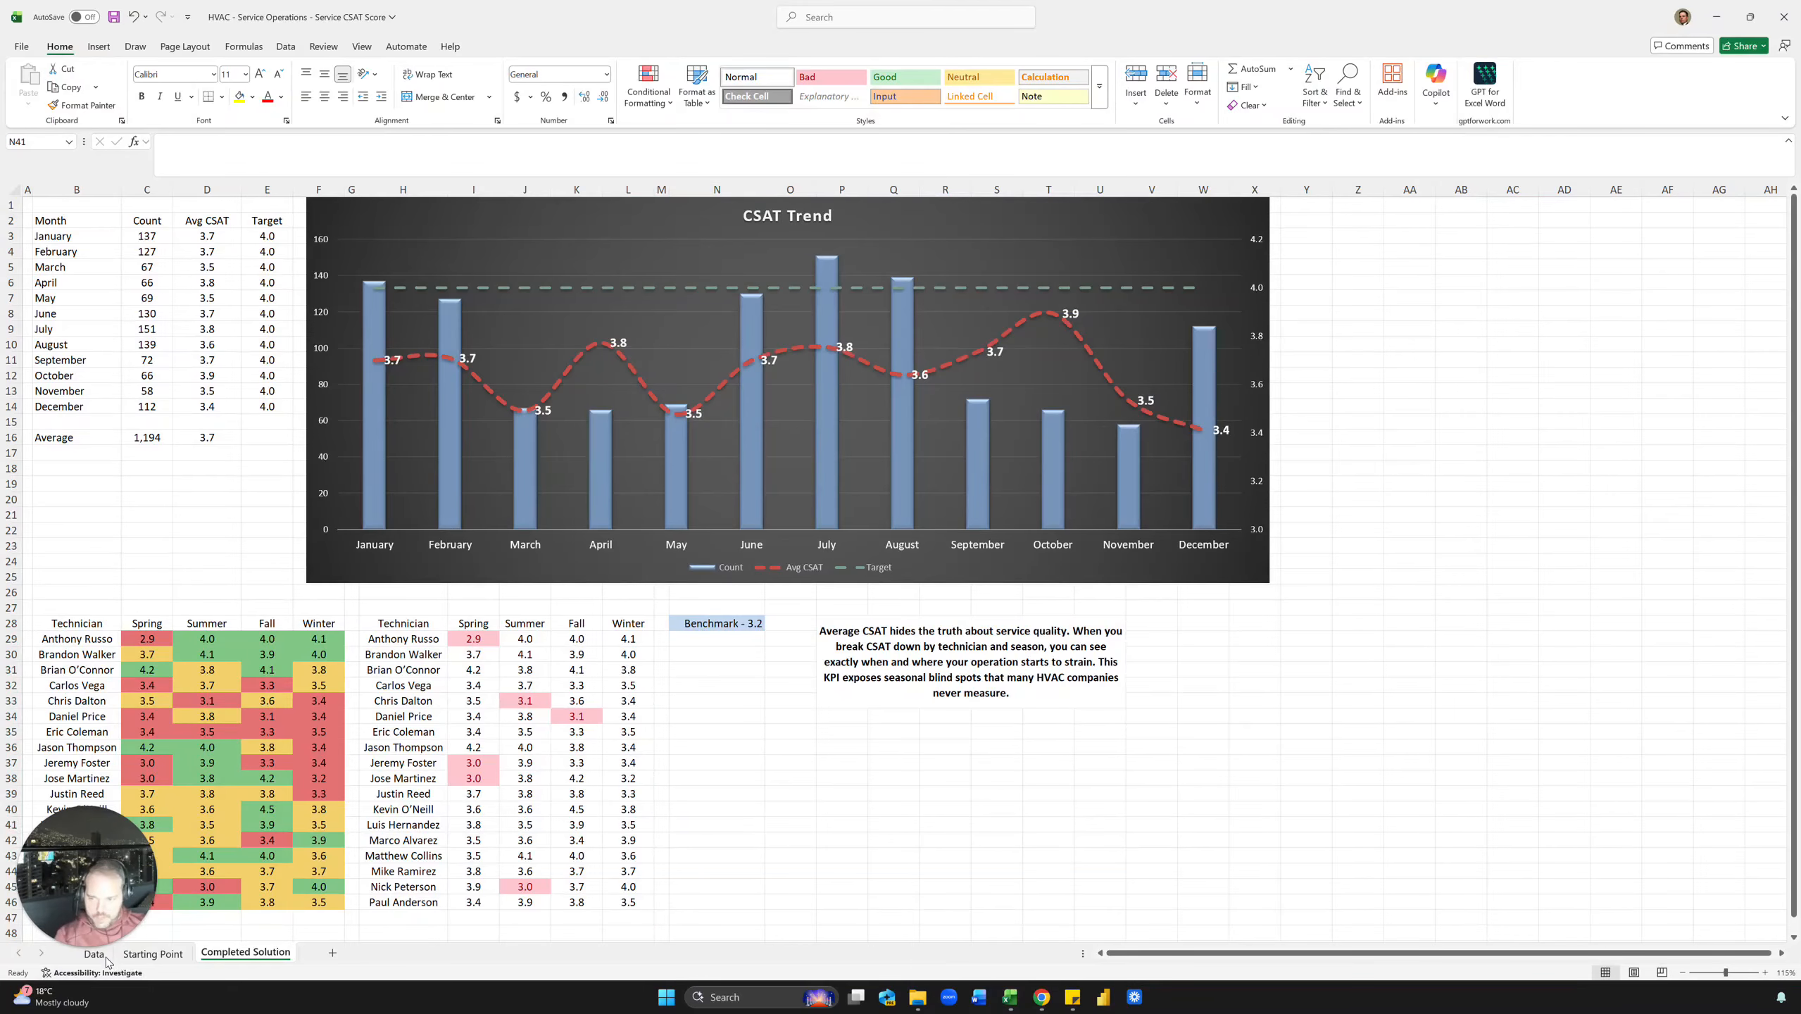
left_click(106, 957)
left_click(187, 324)
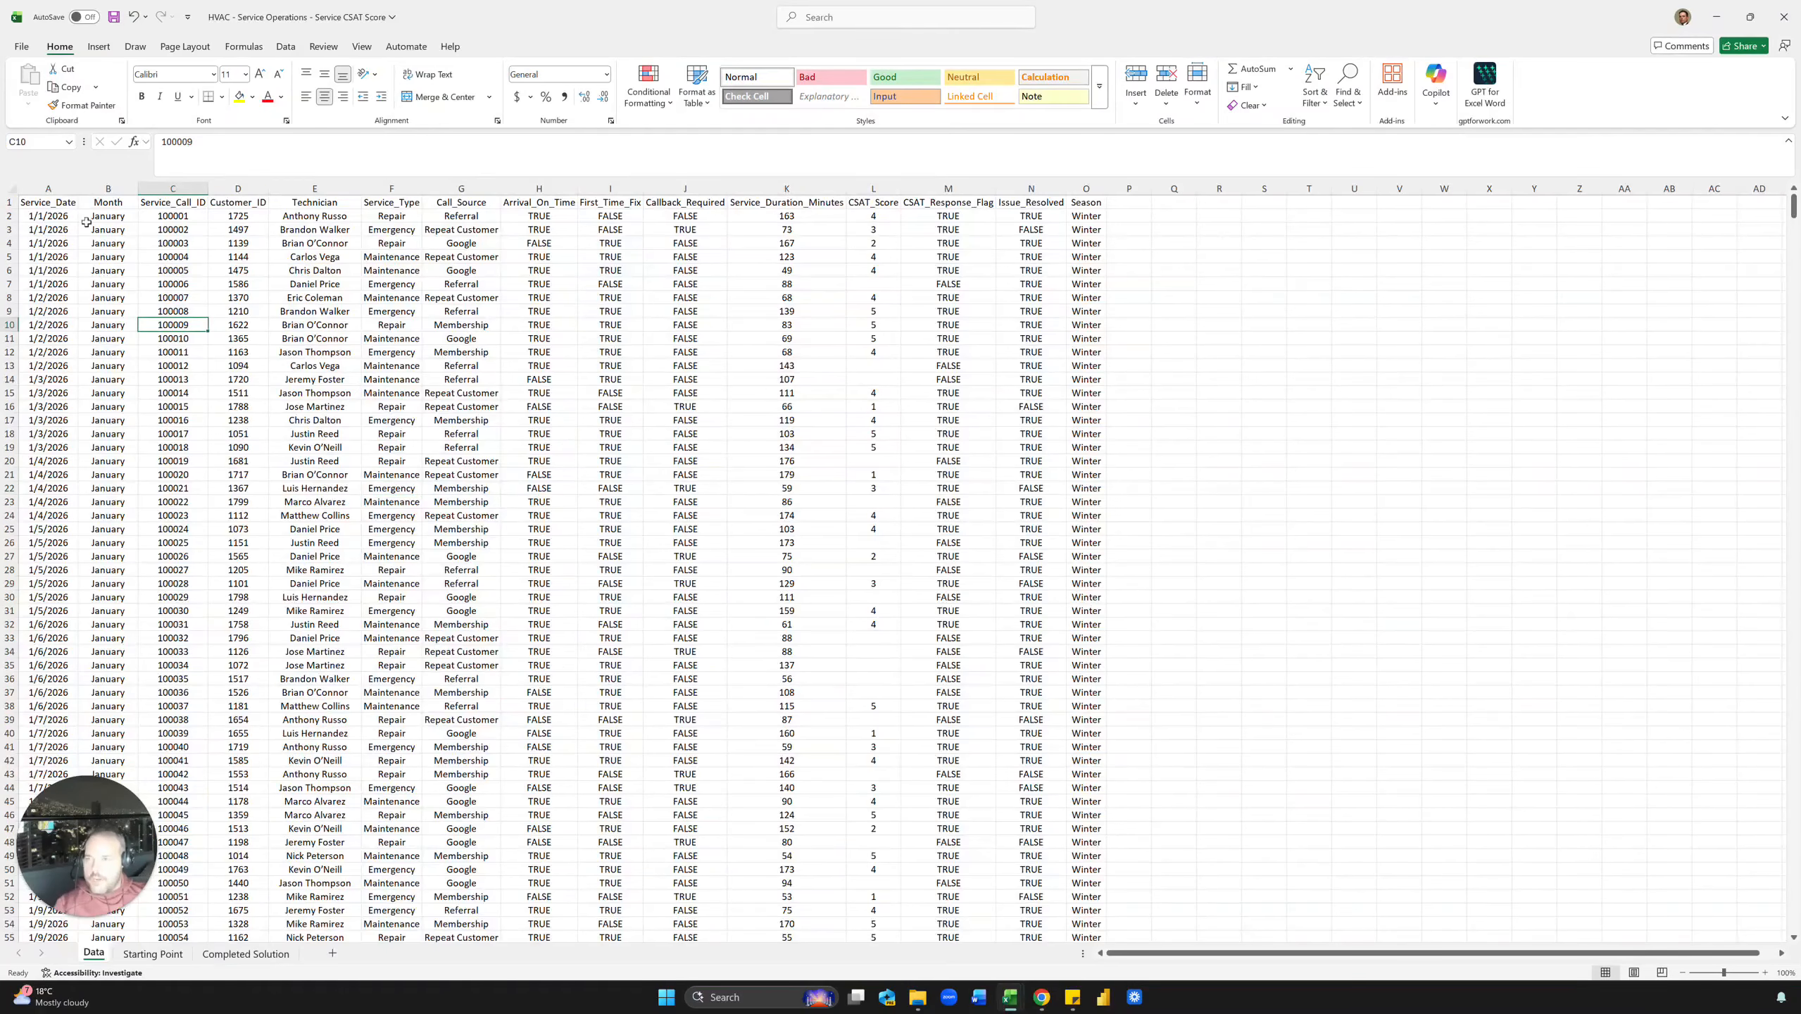
left_click(66, 190)
left_click(122, 219)
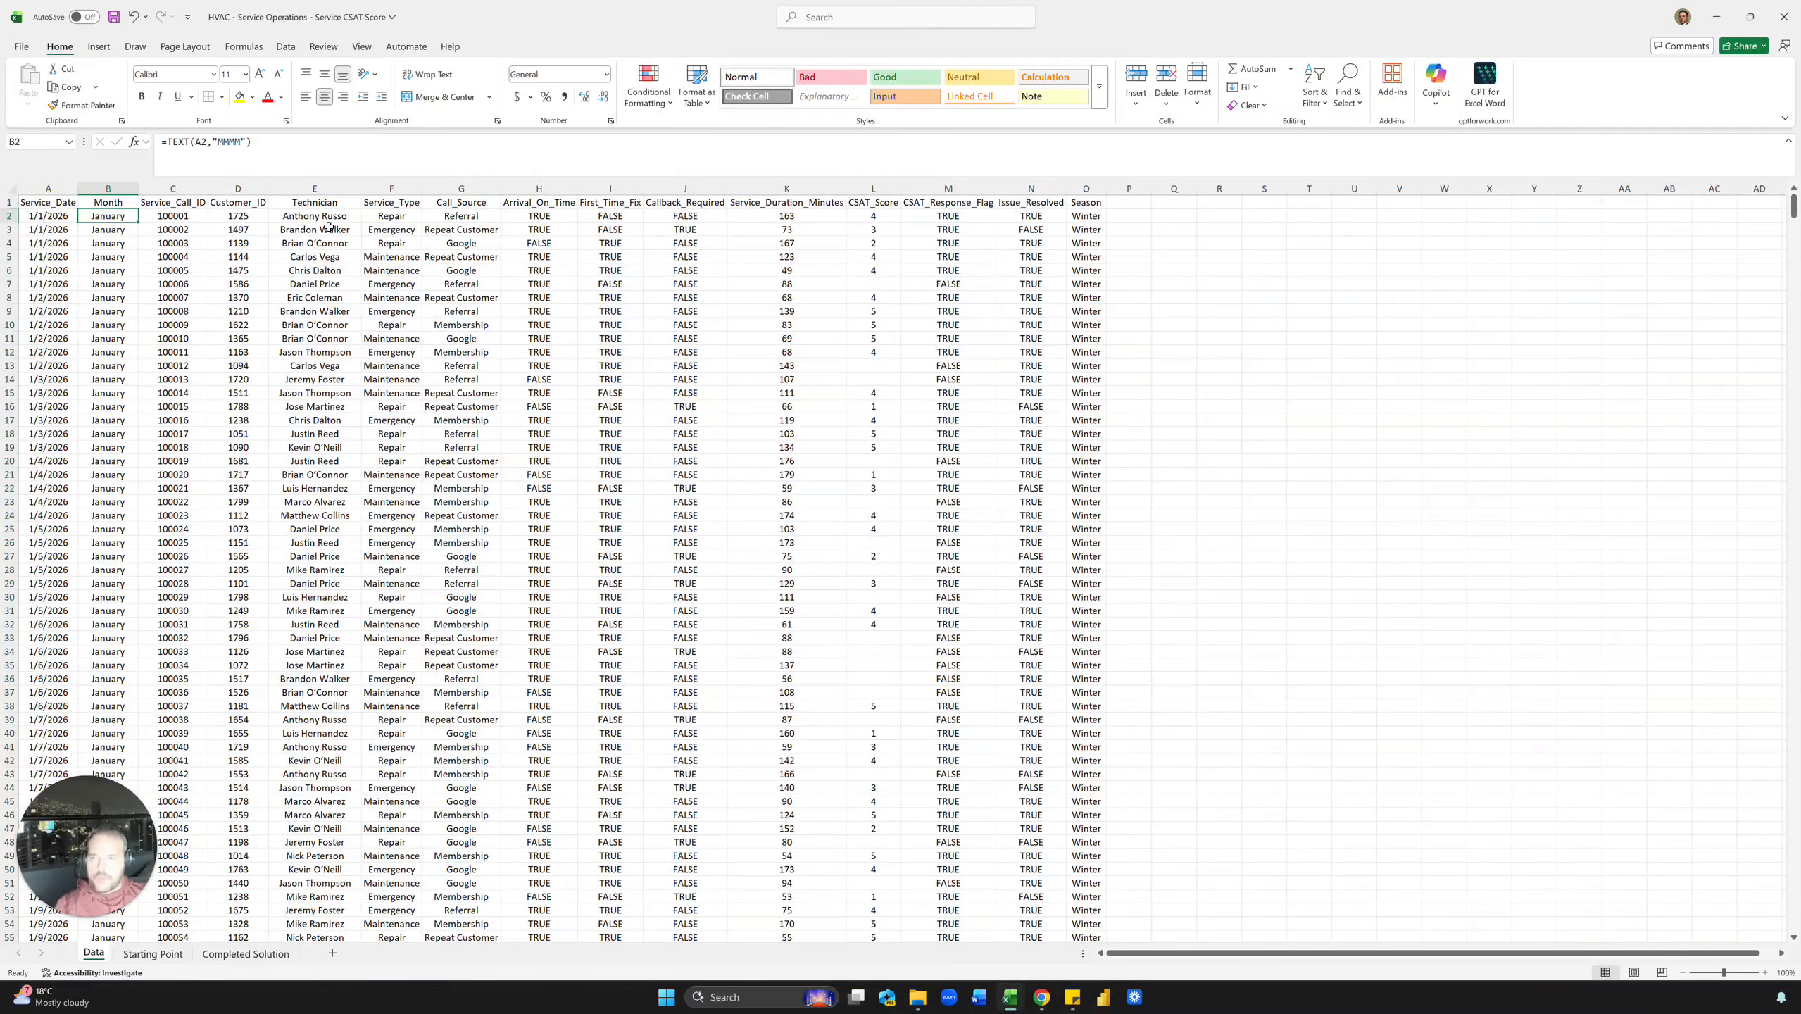
left_click(391, 283)
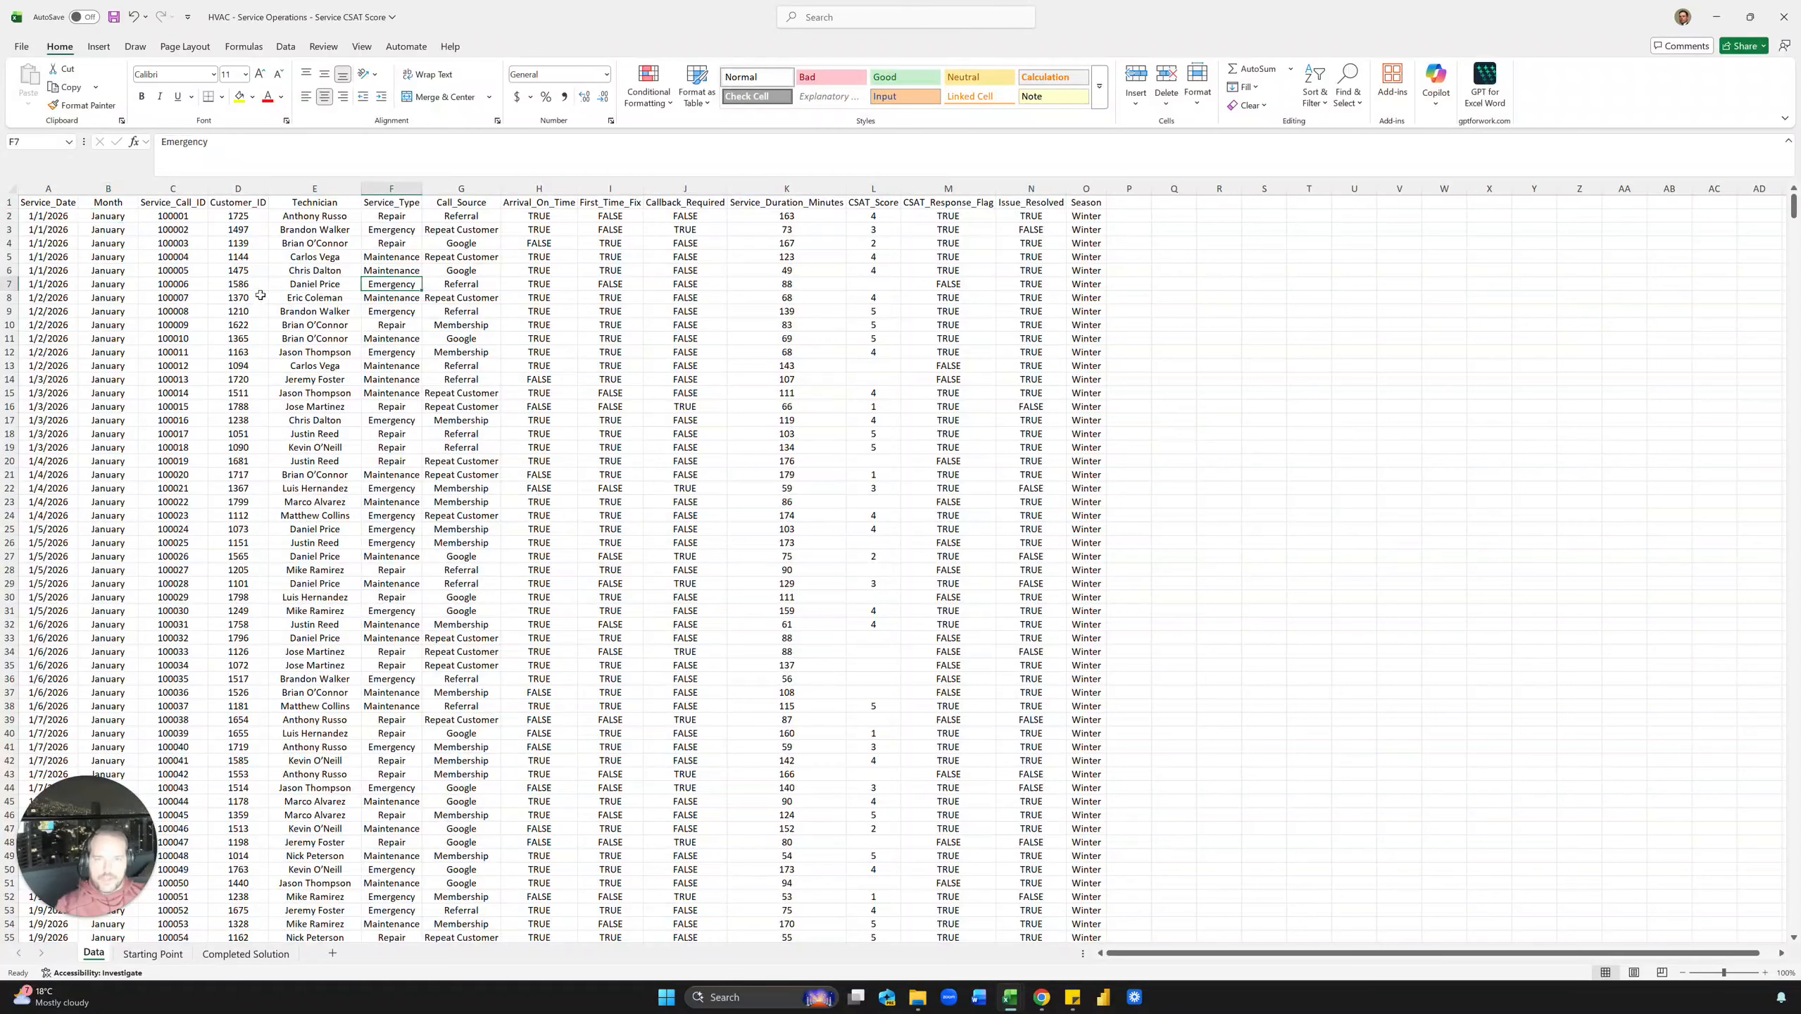
left_click(1087, 188)
left_click(938, 215)
left_click(884, 189)
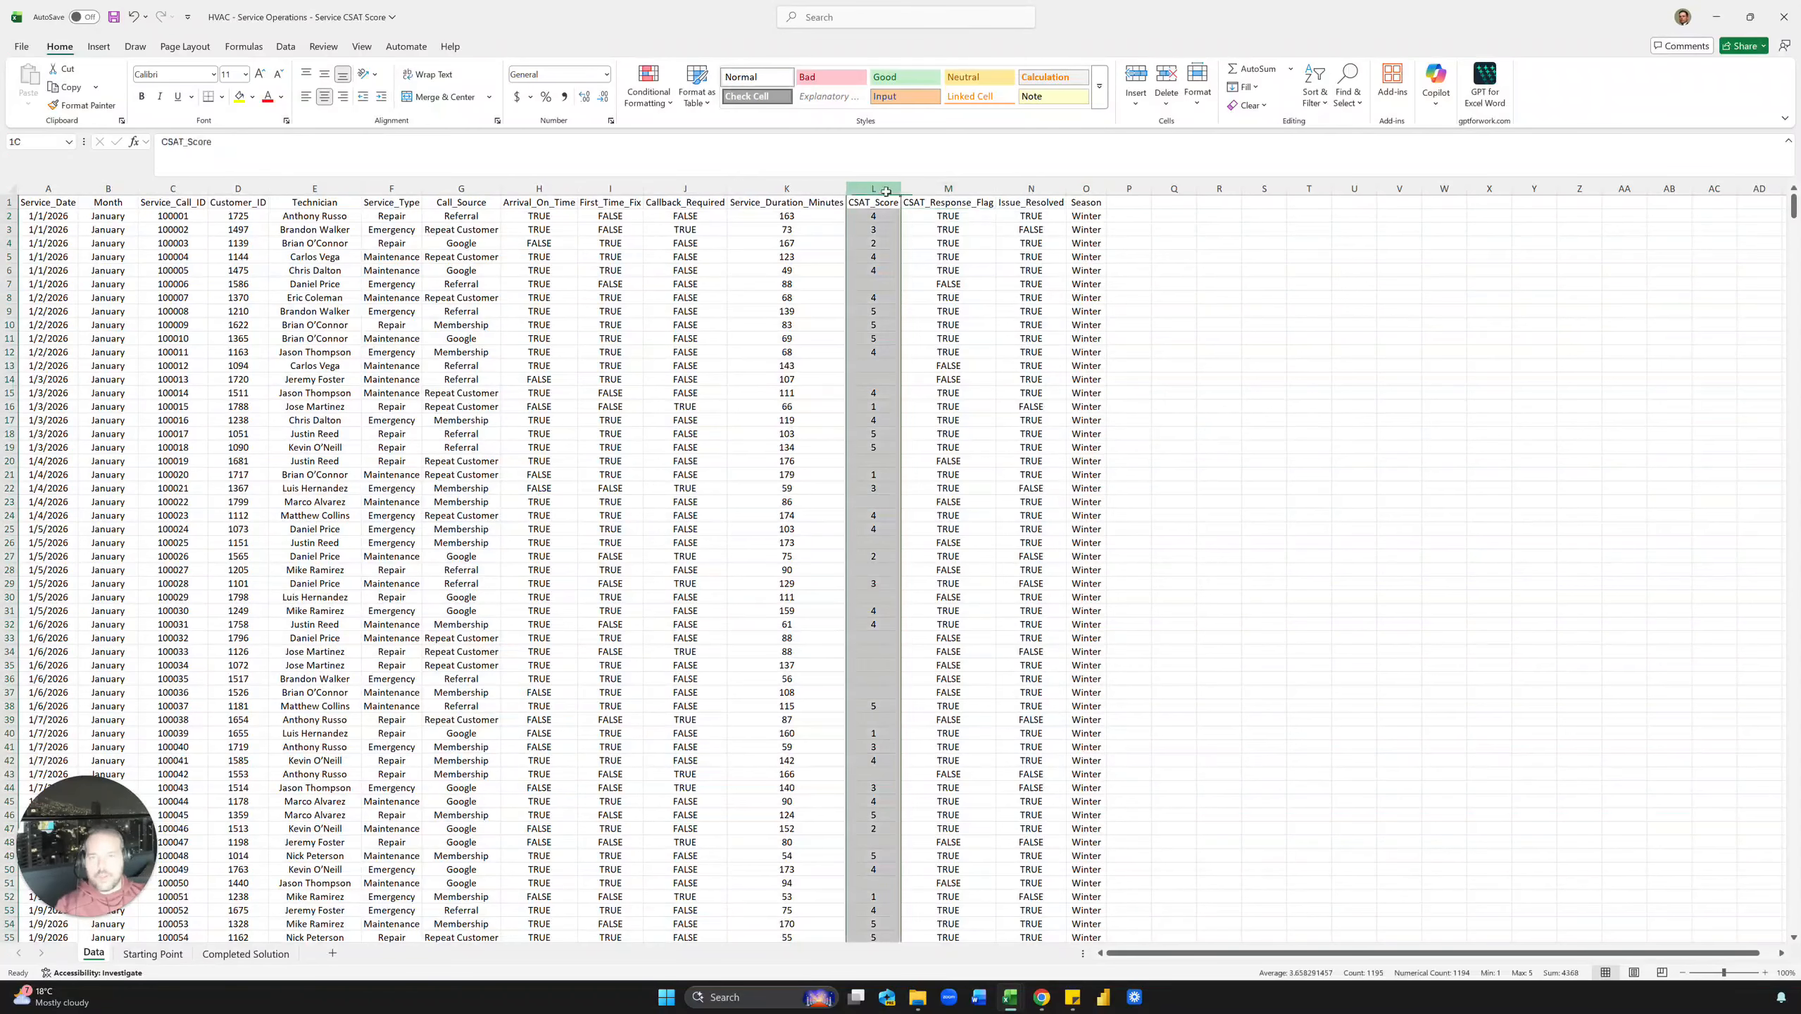
left_click(876, 269)
left_click(932, 233)
Widen the CSAT_Response_Flag column on the Data sheet.
left_click(962, 200)
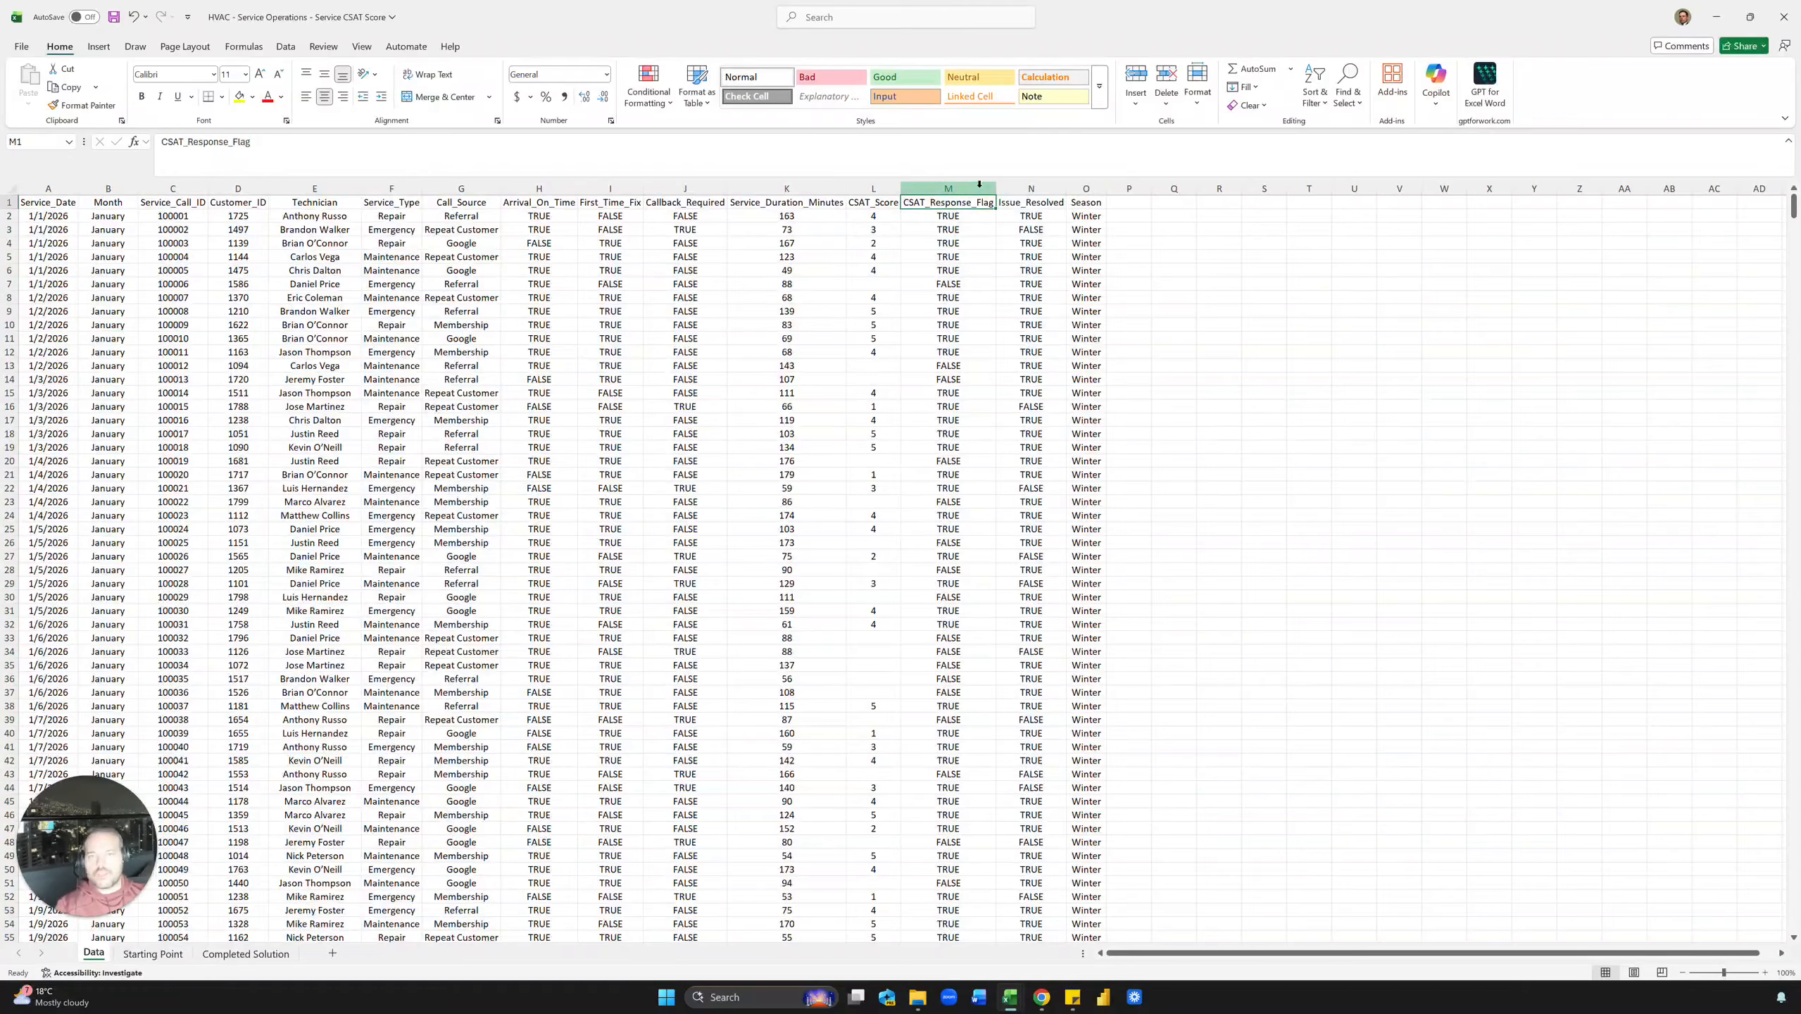
left_click_drag(997, 188, 955, 393)
left_click(986, 270)
left_click(953, 393)
left_click(939, 280)
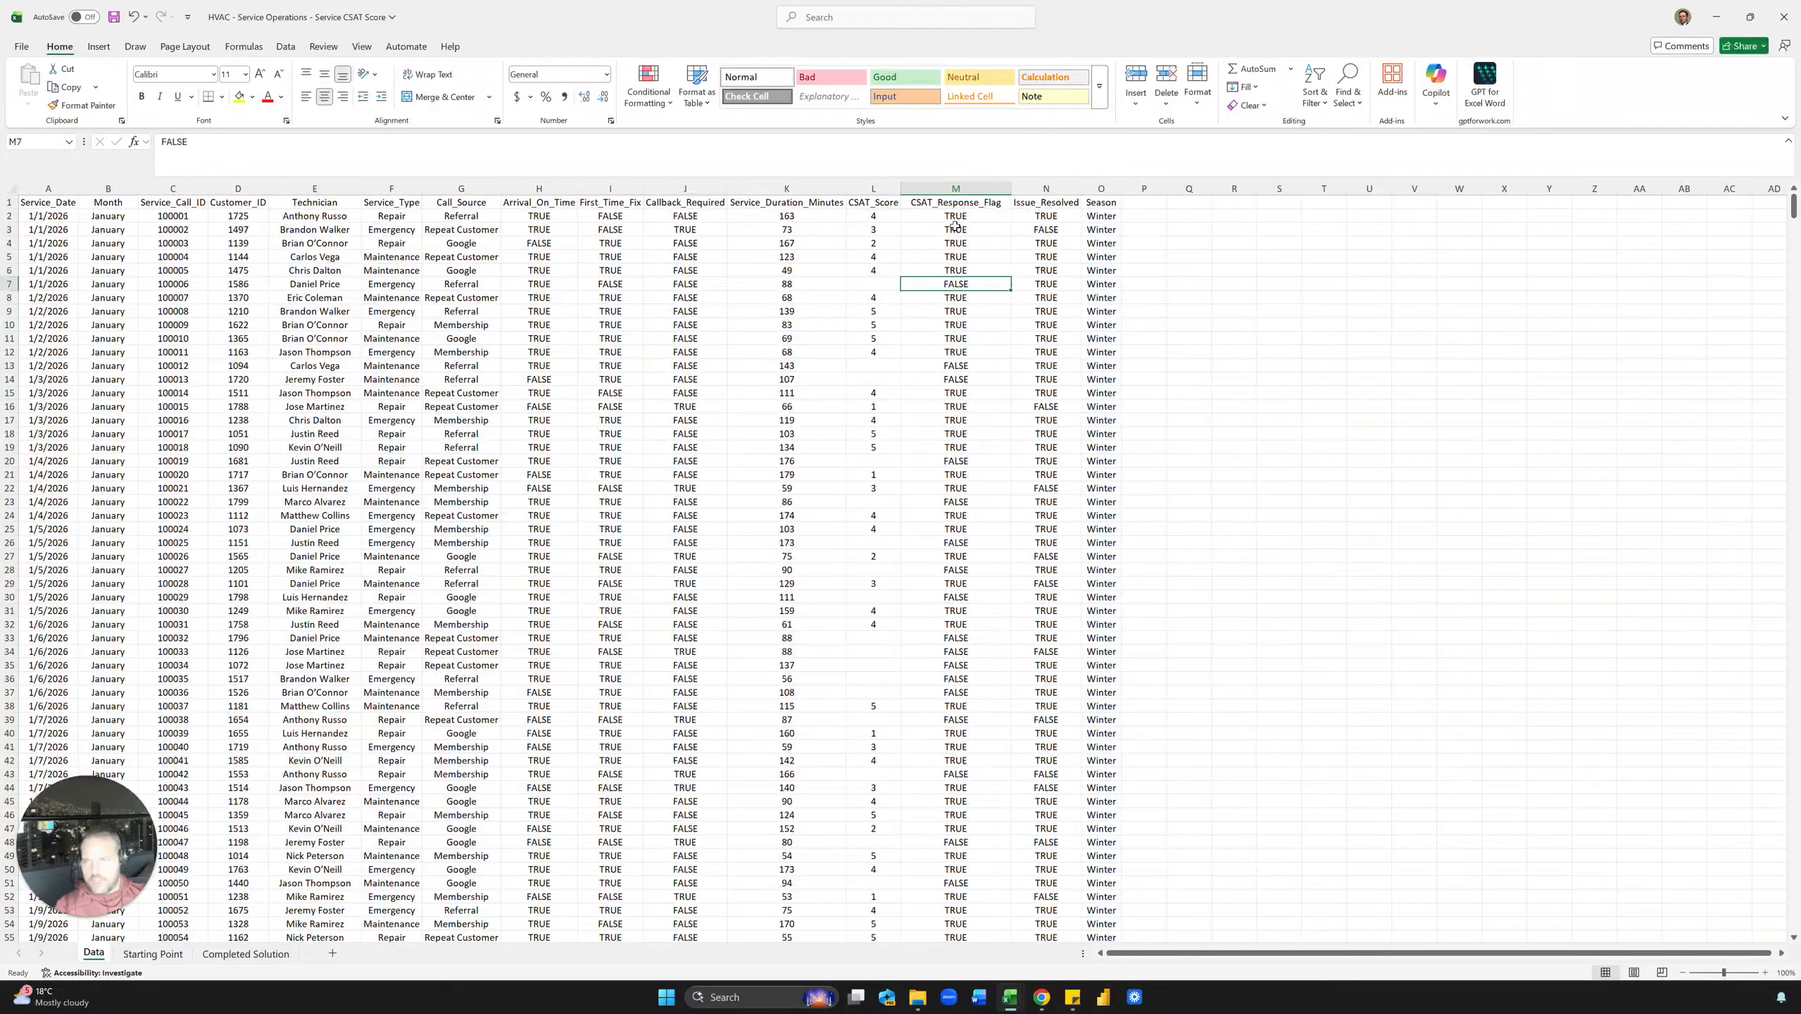
Compare the CSAT_Response_Flag values with the filled and blank CSAT_Score cells in the first rows.
left_click_drag(954, 220, 957, 376)
left_click(957, 375)
left_click(952, 274)
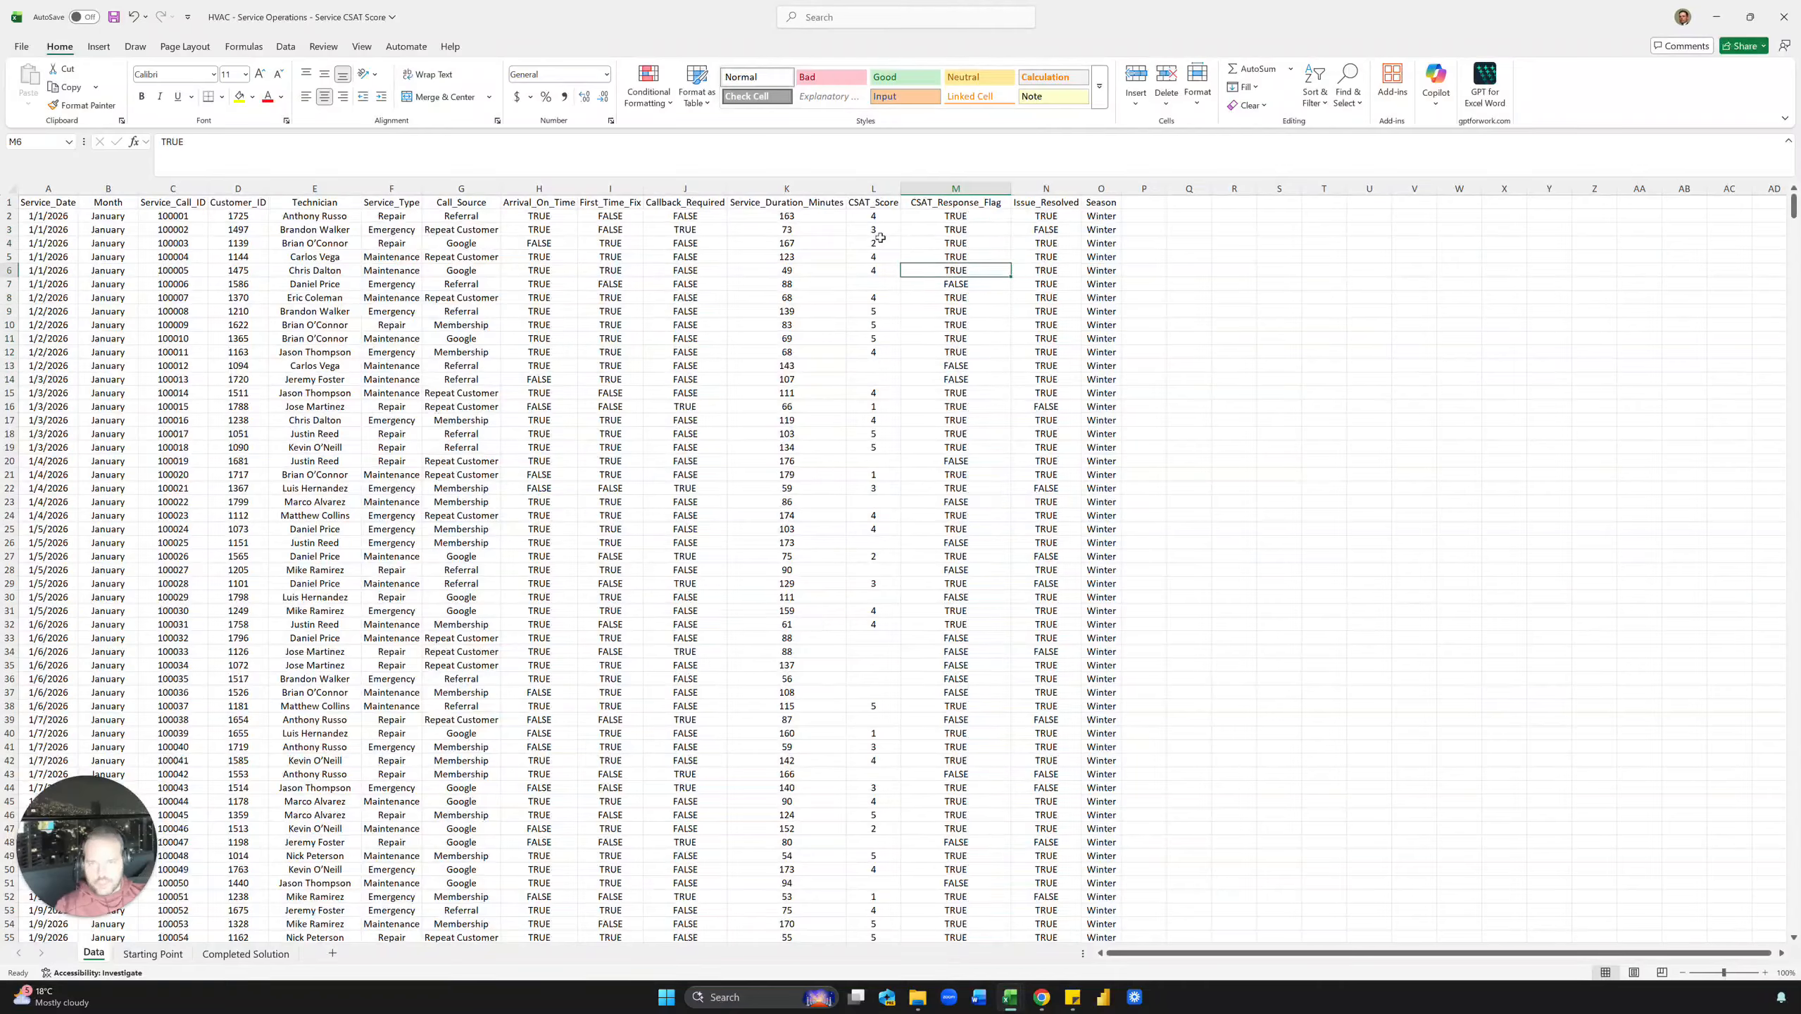
left_click_drag(874, 217, 868, 307)
left_click(944, 282)
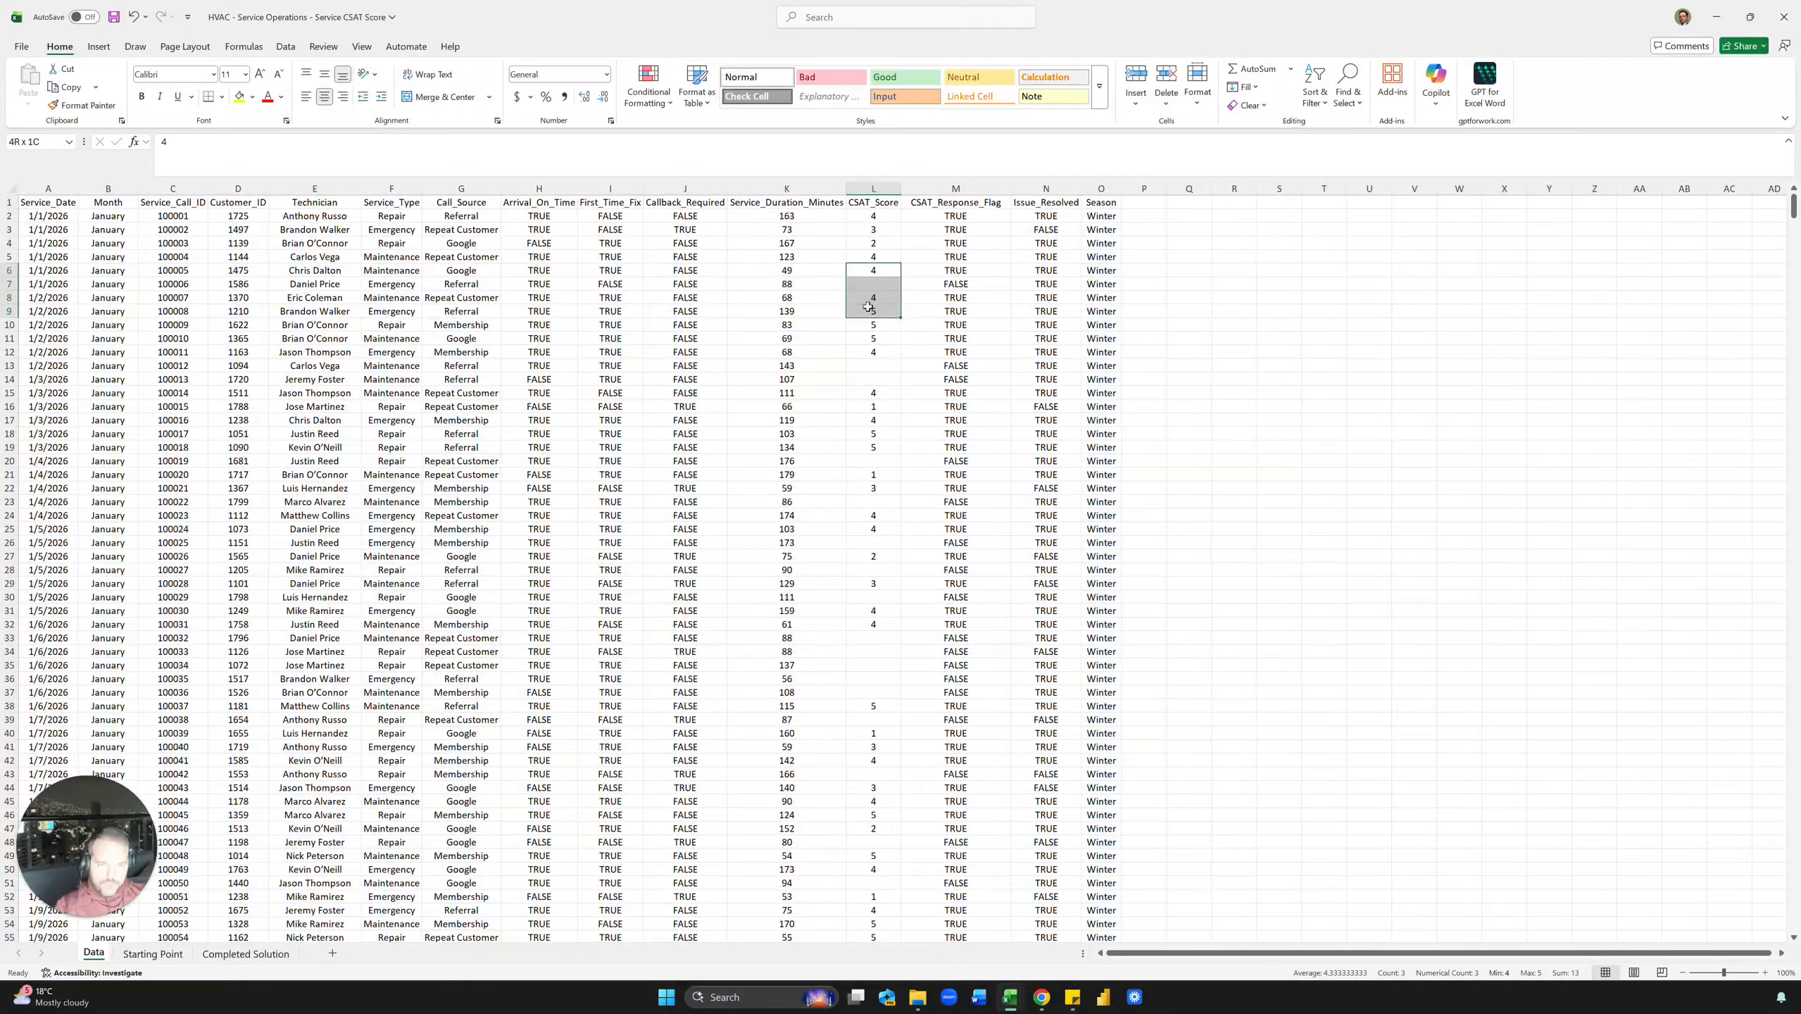
left_click(878, 287)
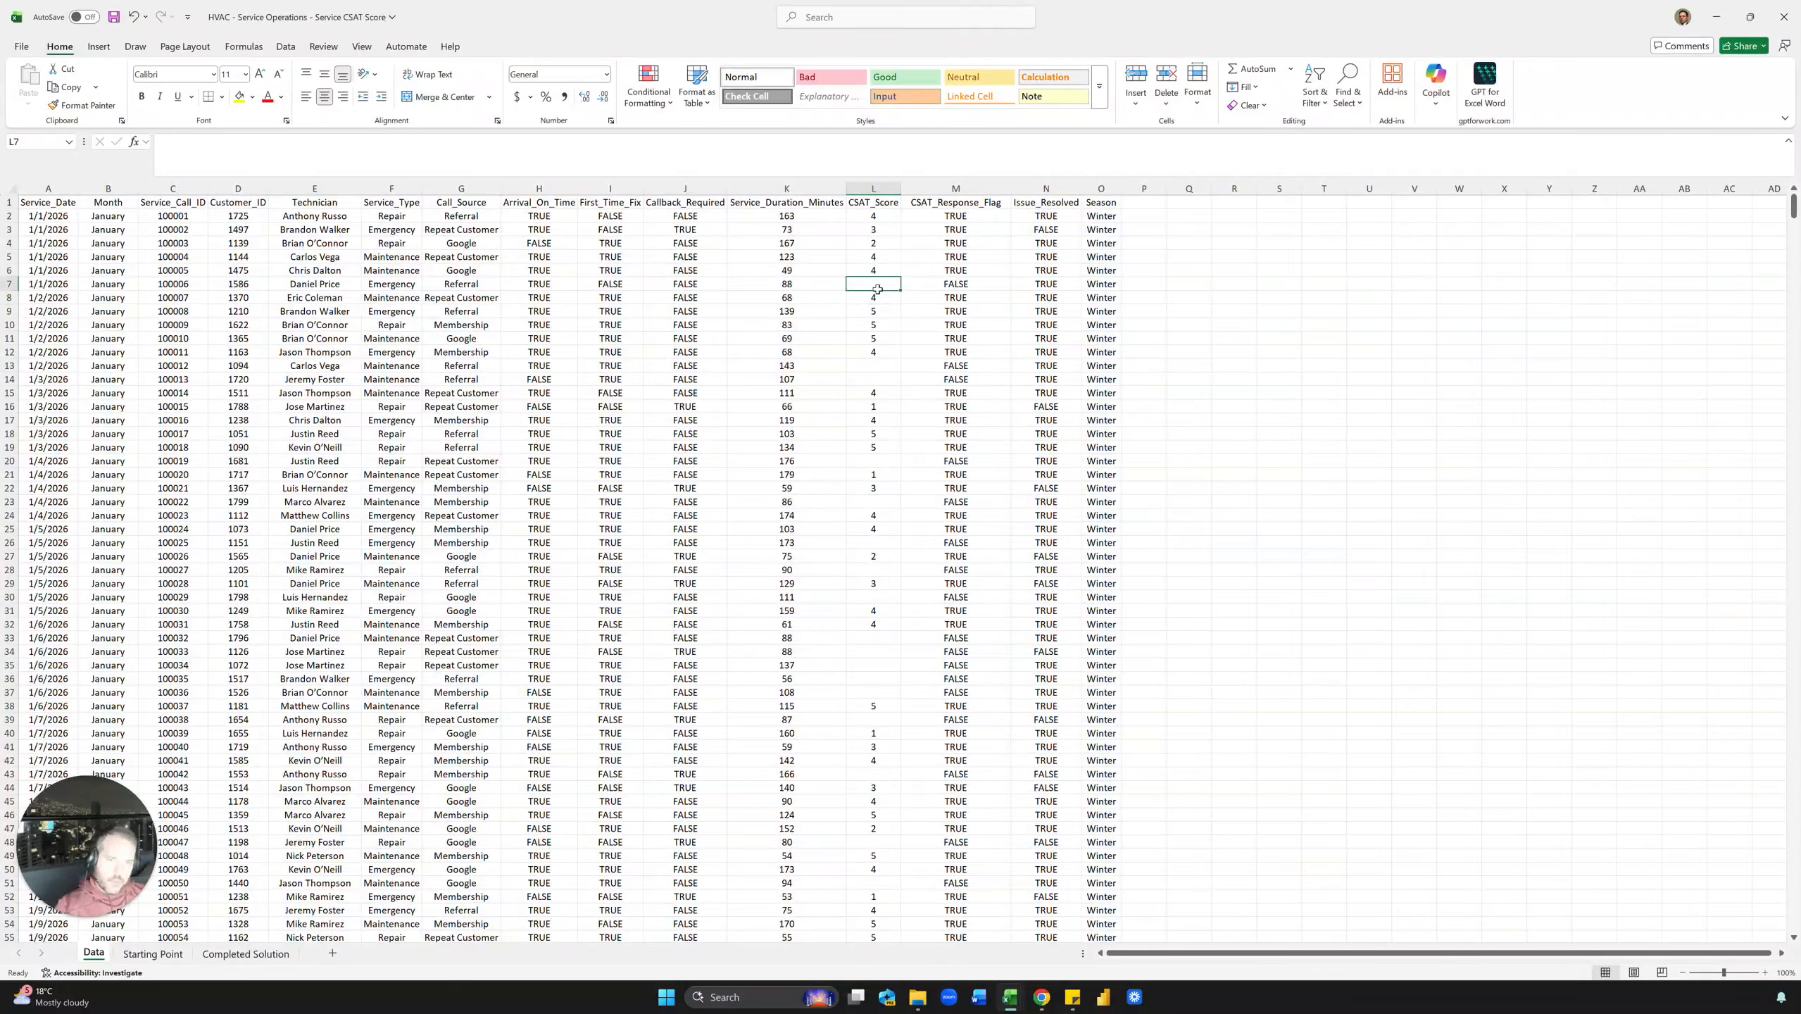
left_click(877, 366)
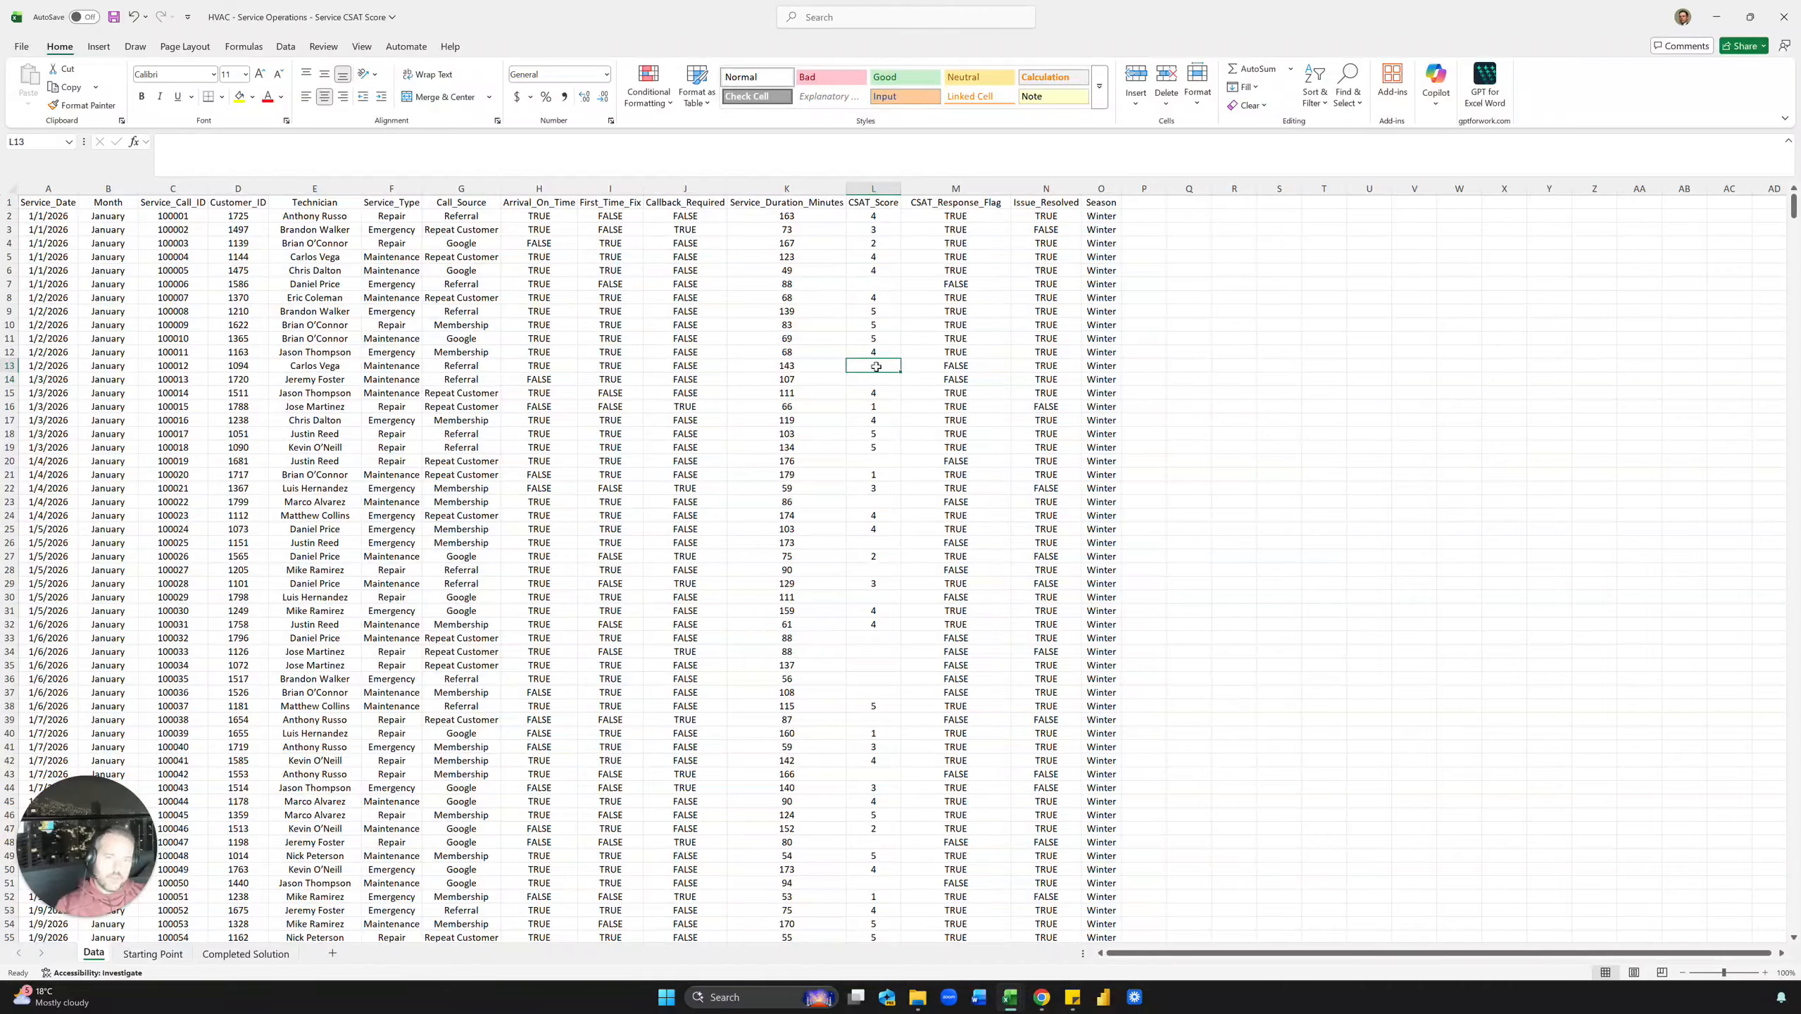
left_click(879, 353)
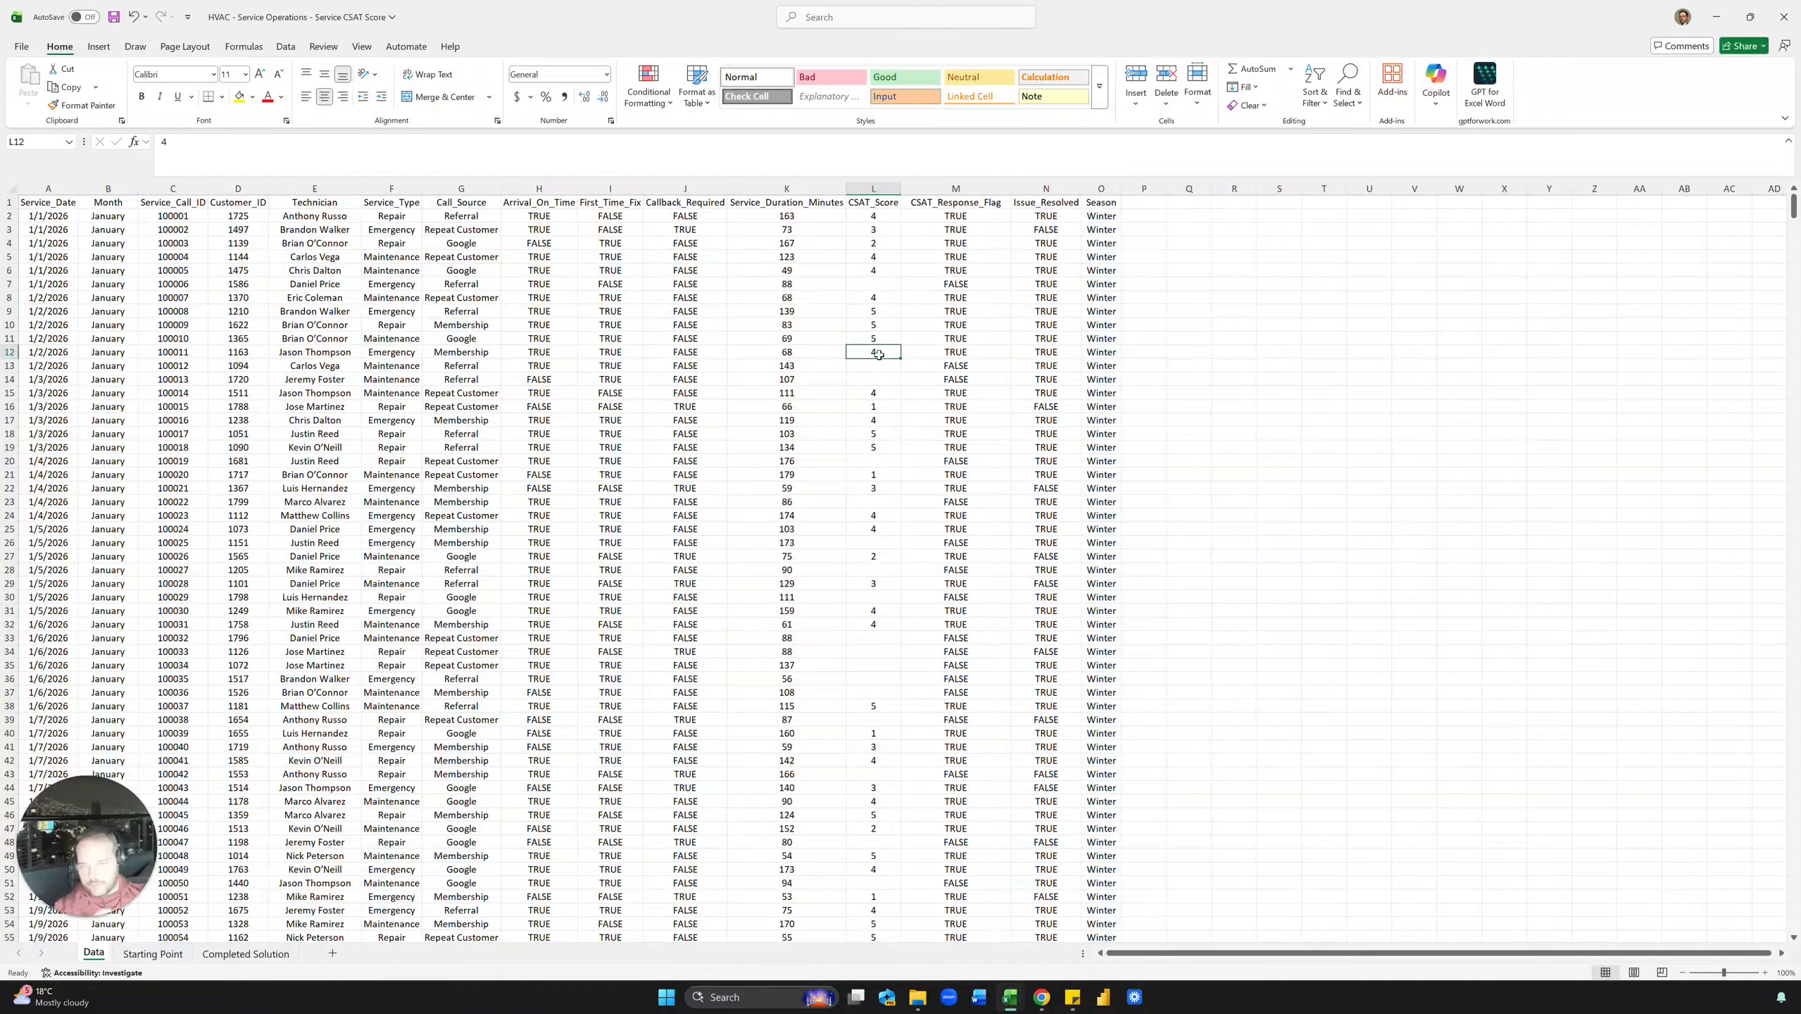
Try a score of 0 in blank CSAT_Score cell L7 and select it with the score above to check their average.
left_click(885, 283)
type("0")
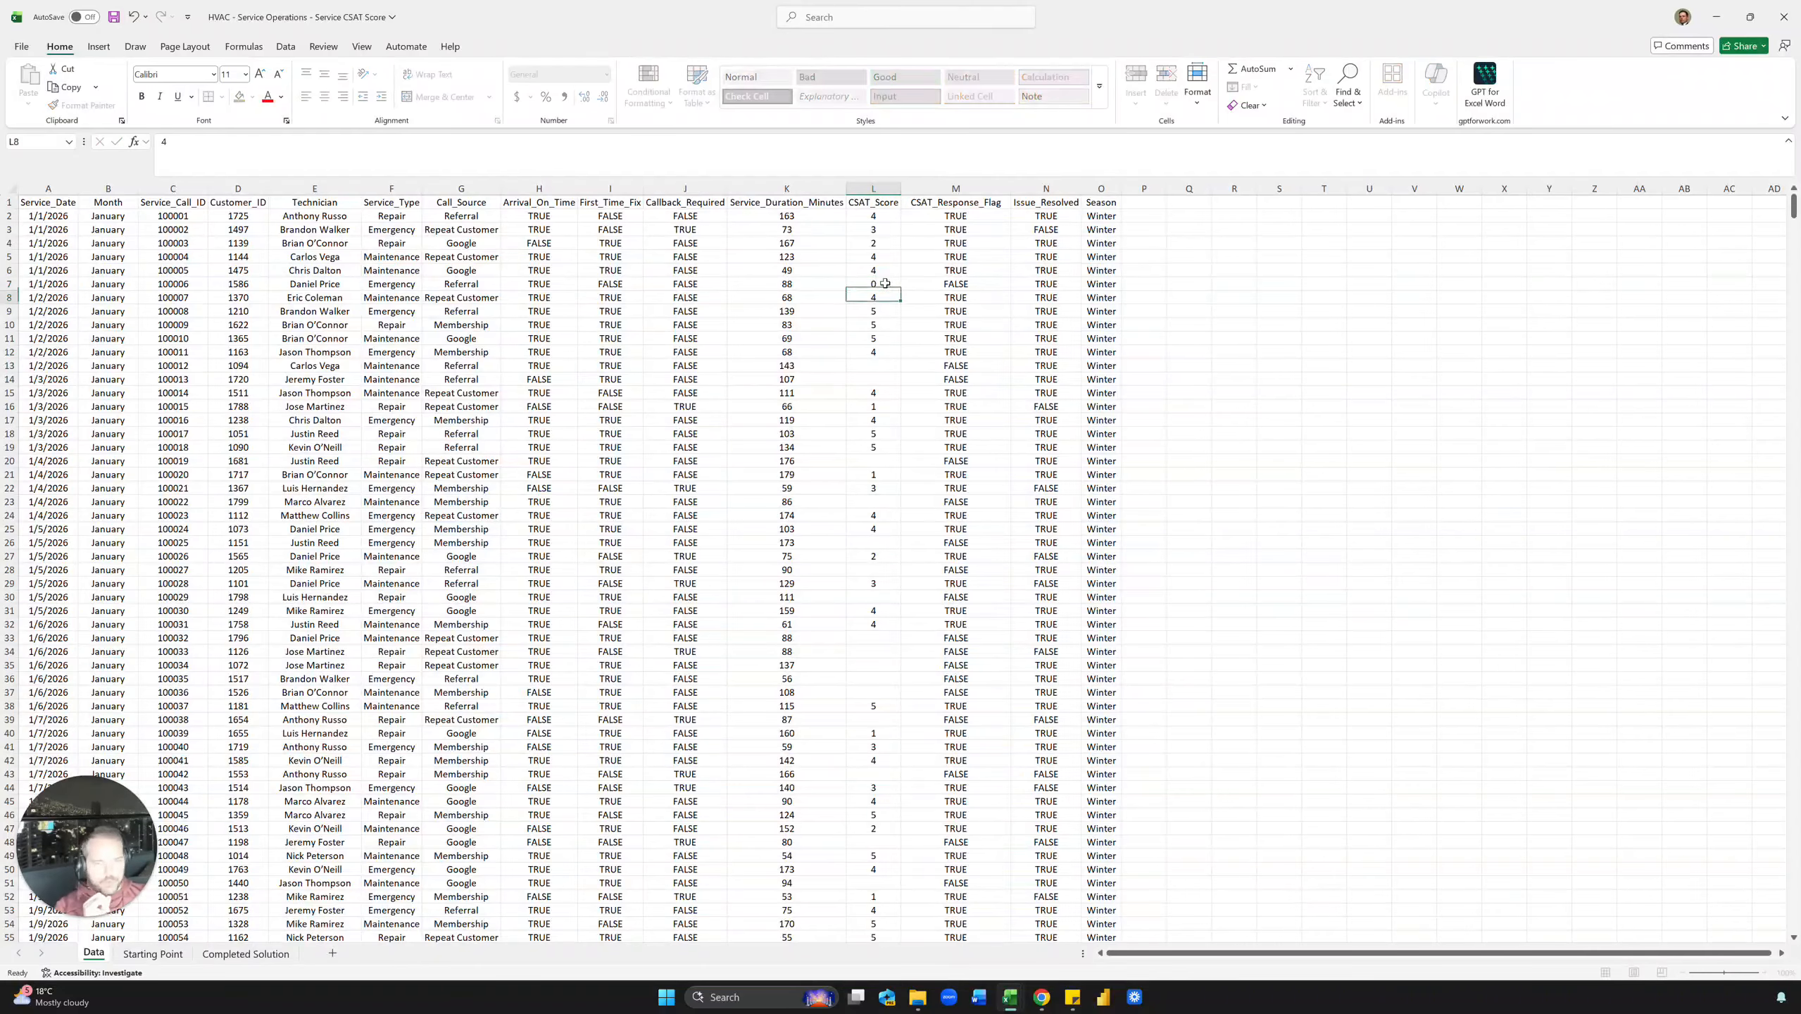
key("Return")
key("Up")
key("Up")
key("shift+Down")
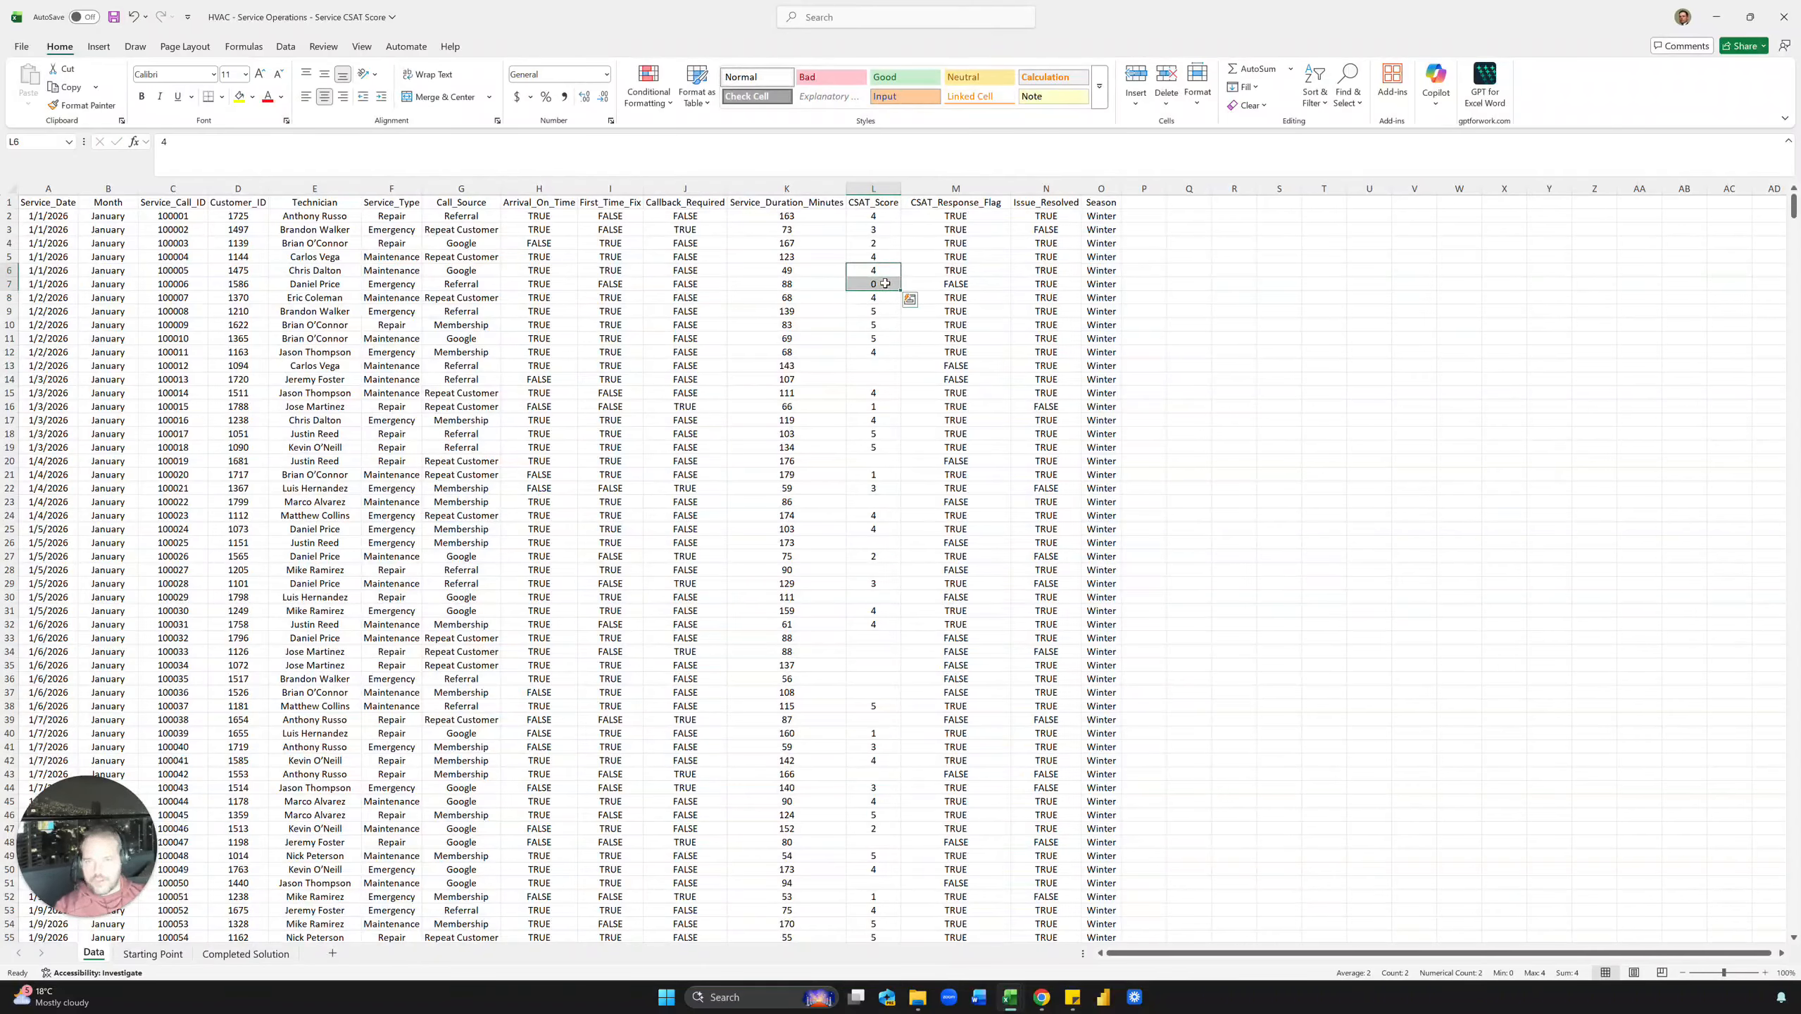
left_click(886, 283)
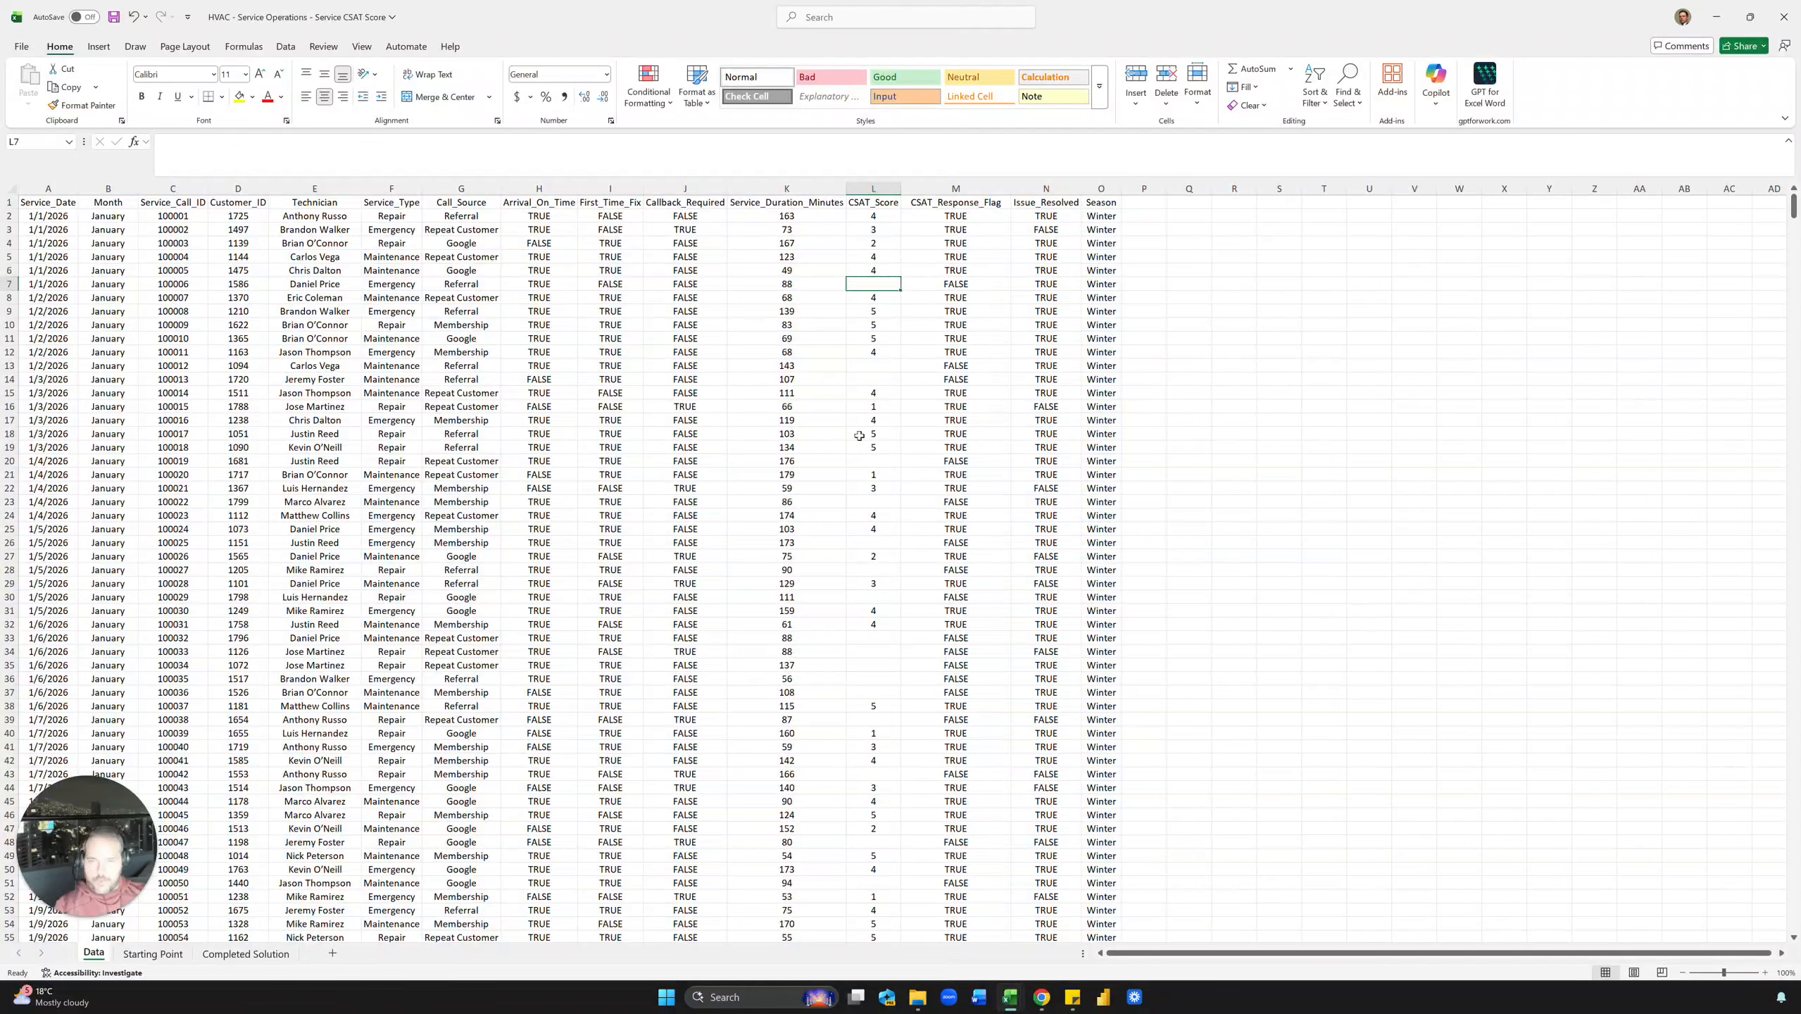
left_click_drag(951, 217, 943, 499)
left_click(904, 394)
left_click_drag(940, 219, 937, 362)
left_click(937, 338)
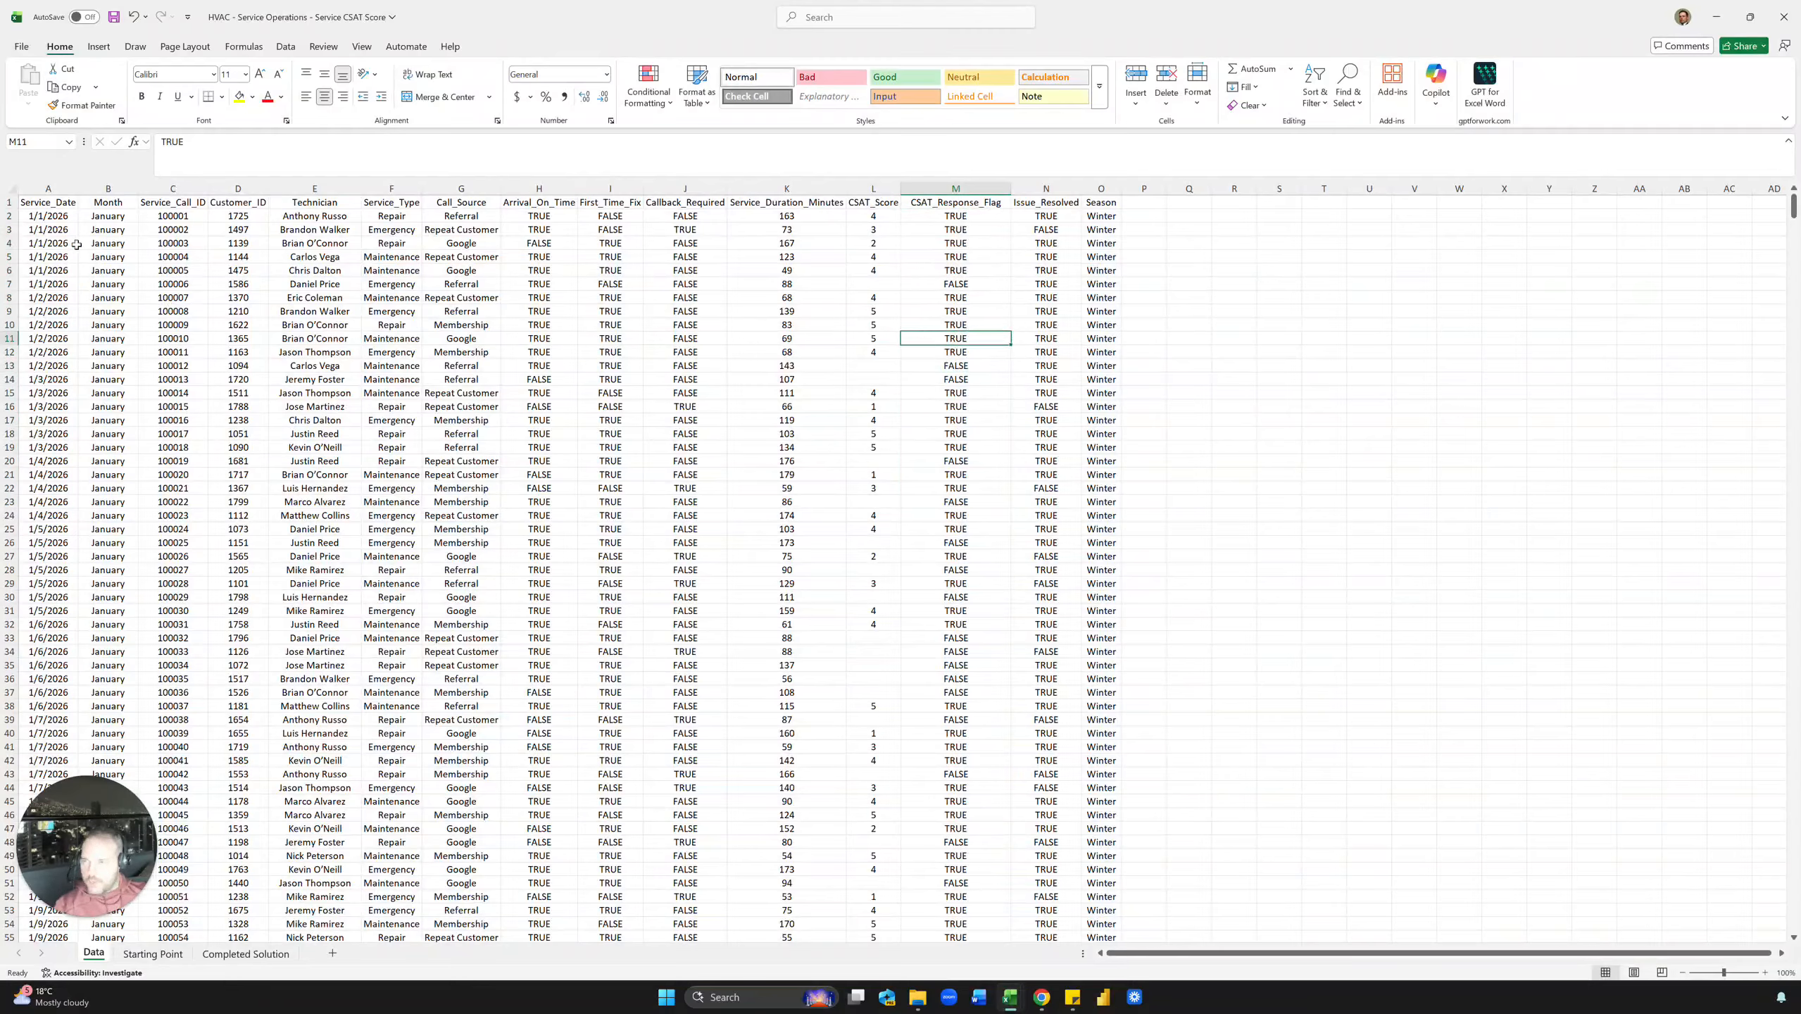
Re-enter the Month formula in B2 as =TEXT(A2,"mmmm") and fill it down the column.
left_click(105, 217)
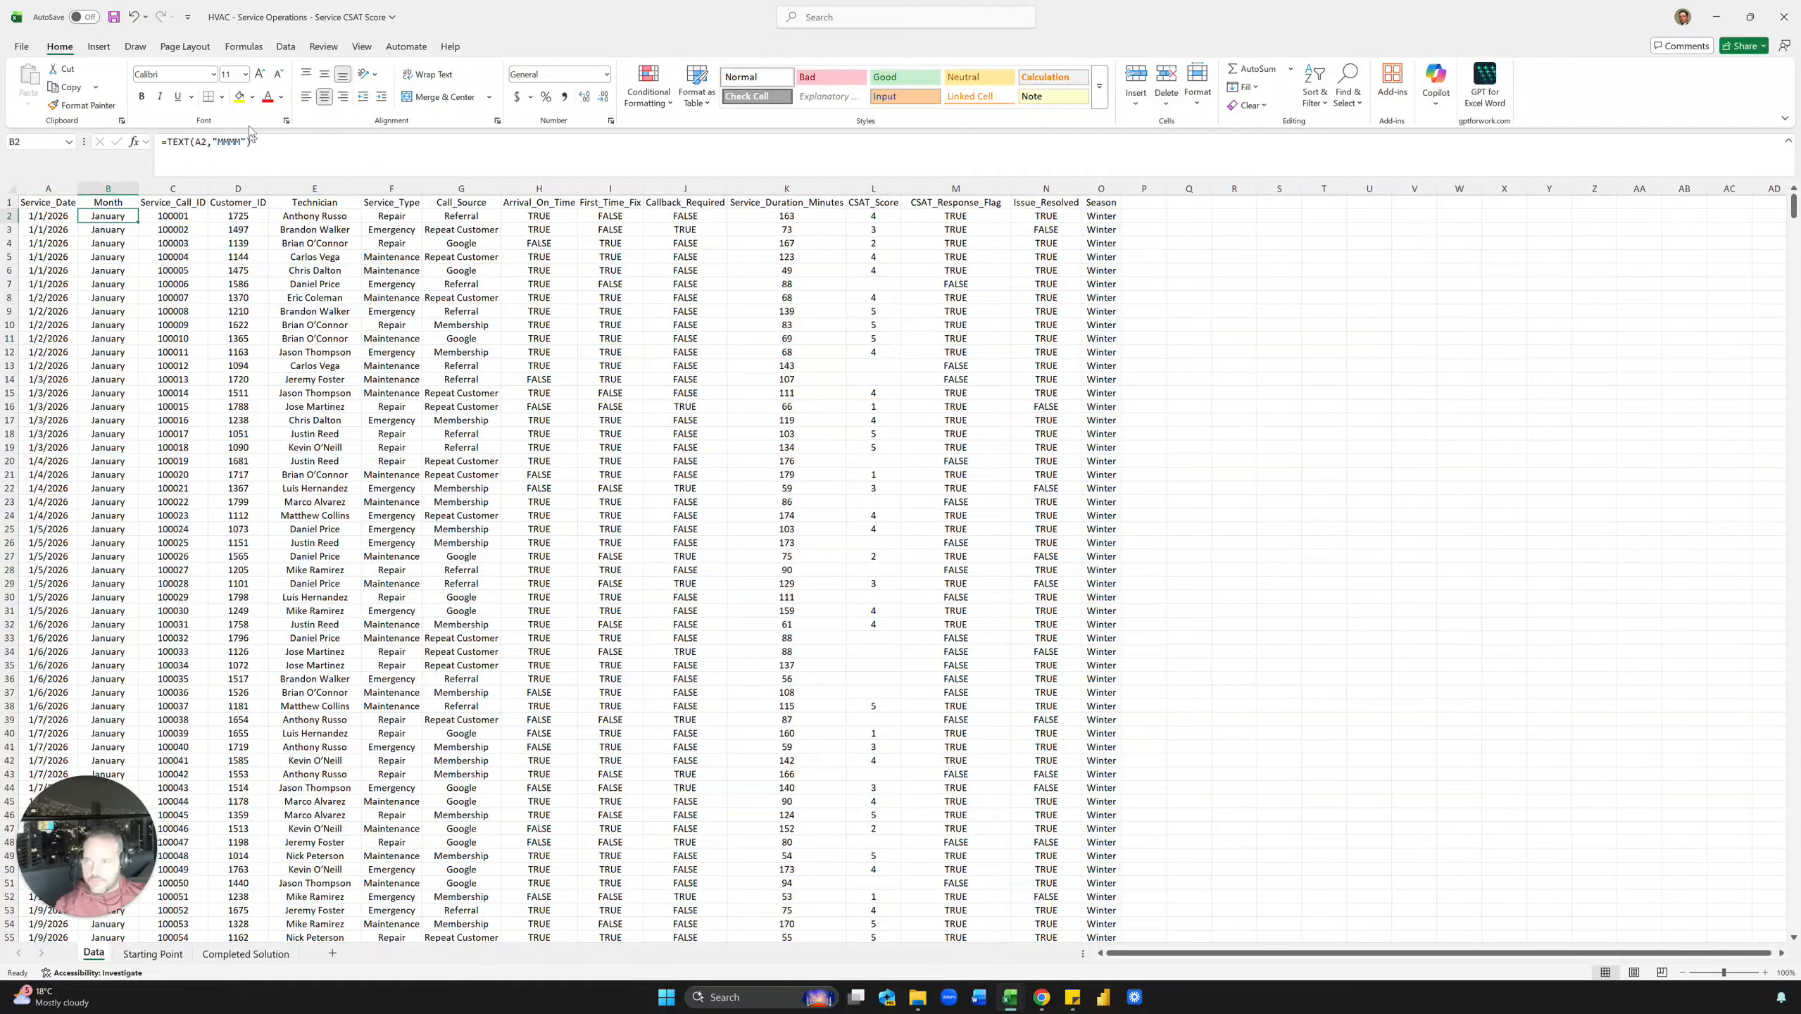
type("=TEXT(")
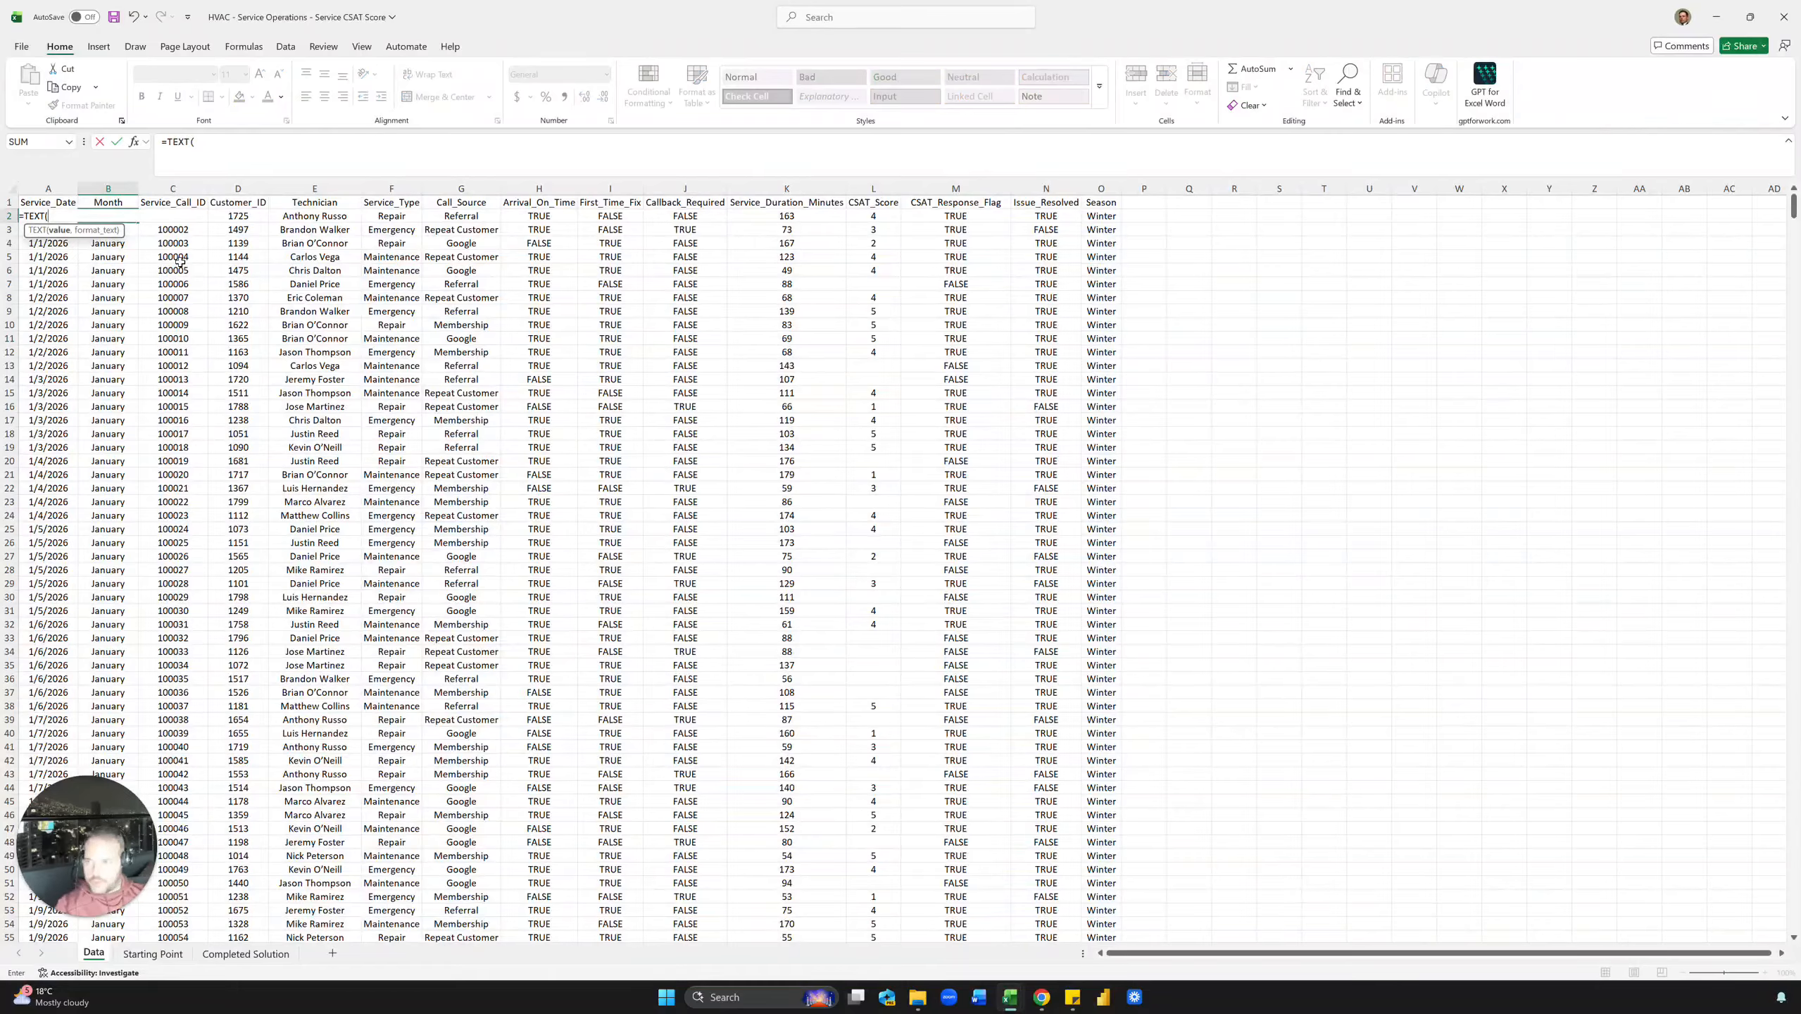
key("Left")
type(",")
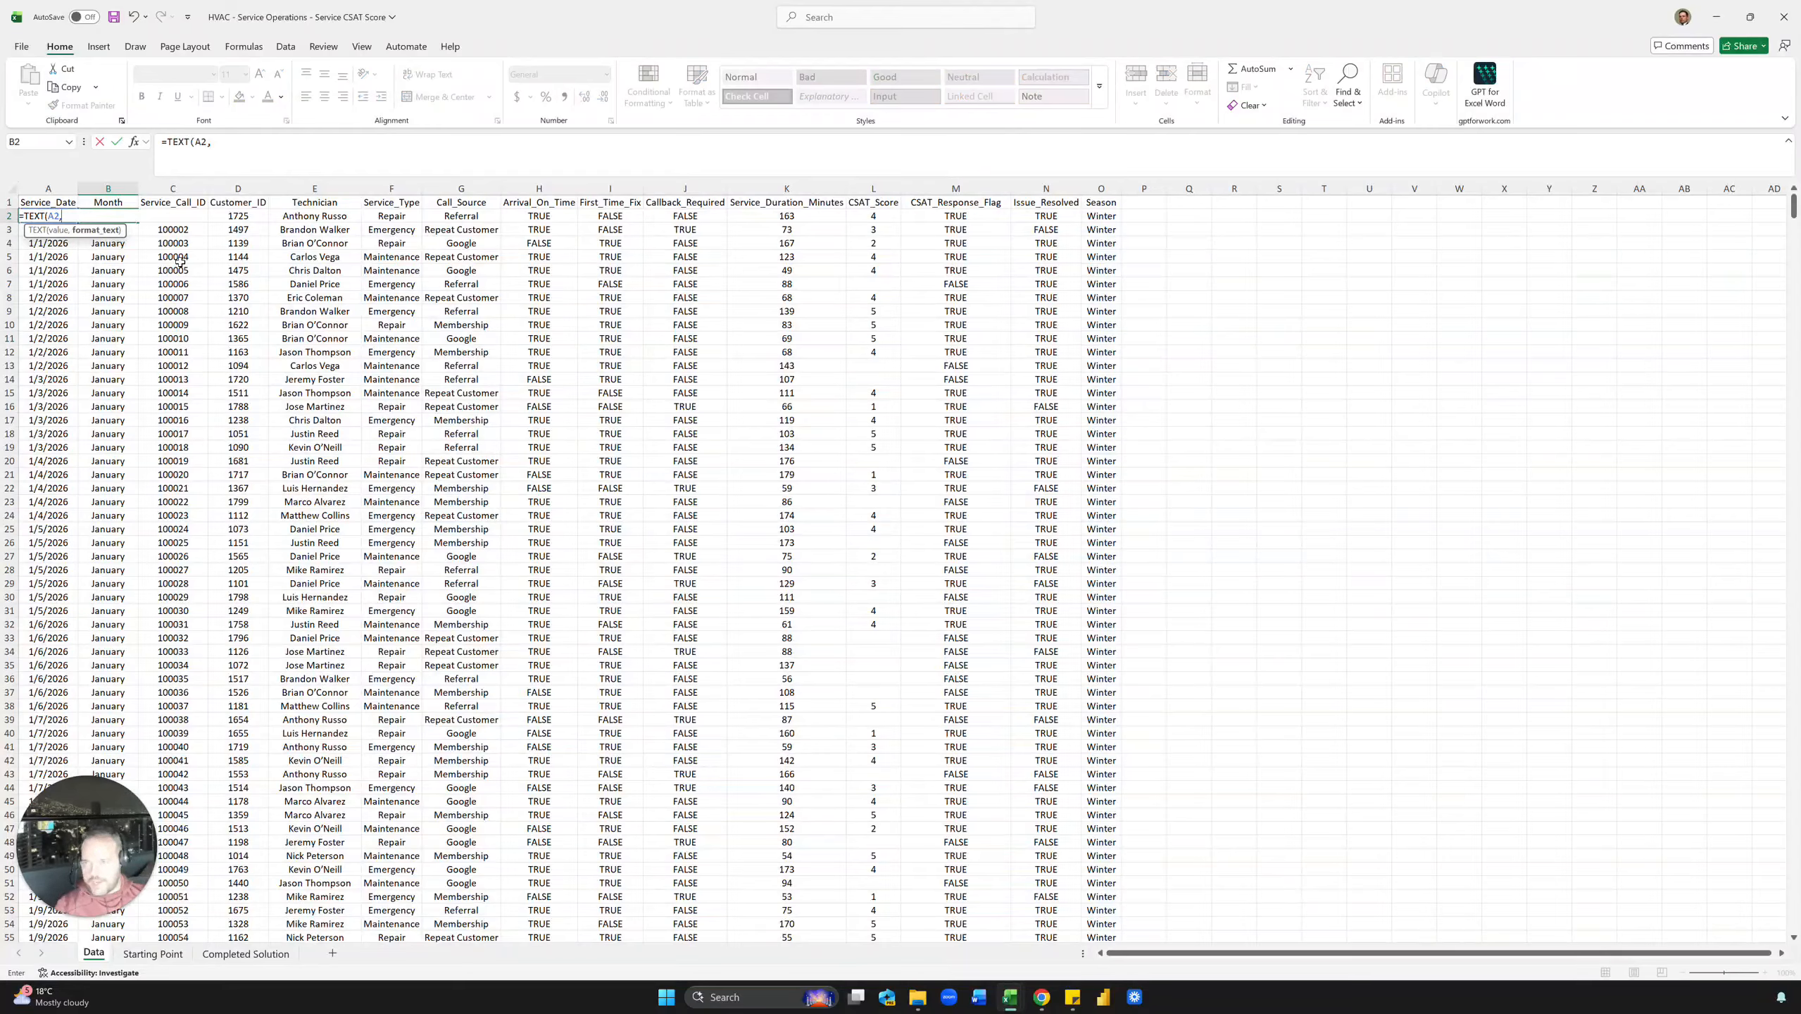
type("mmmm\")")
key("Return")
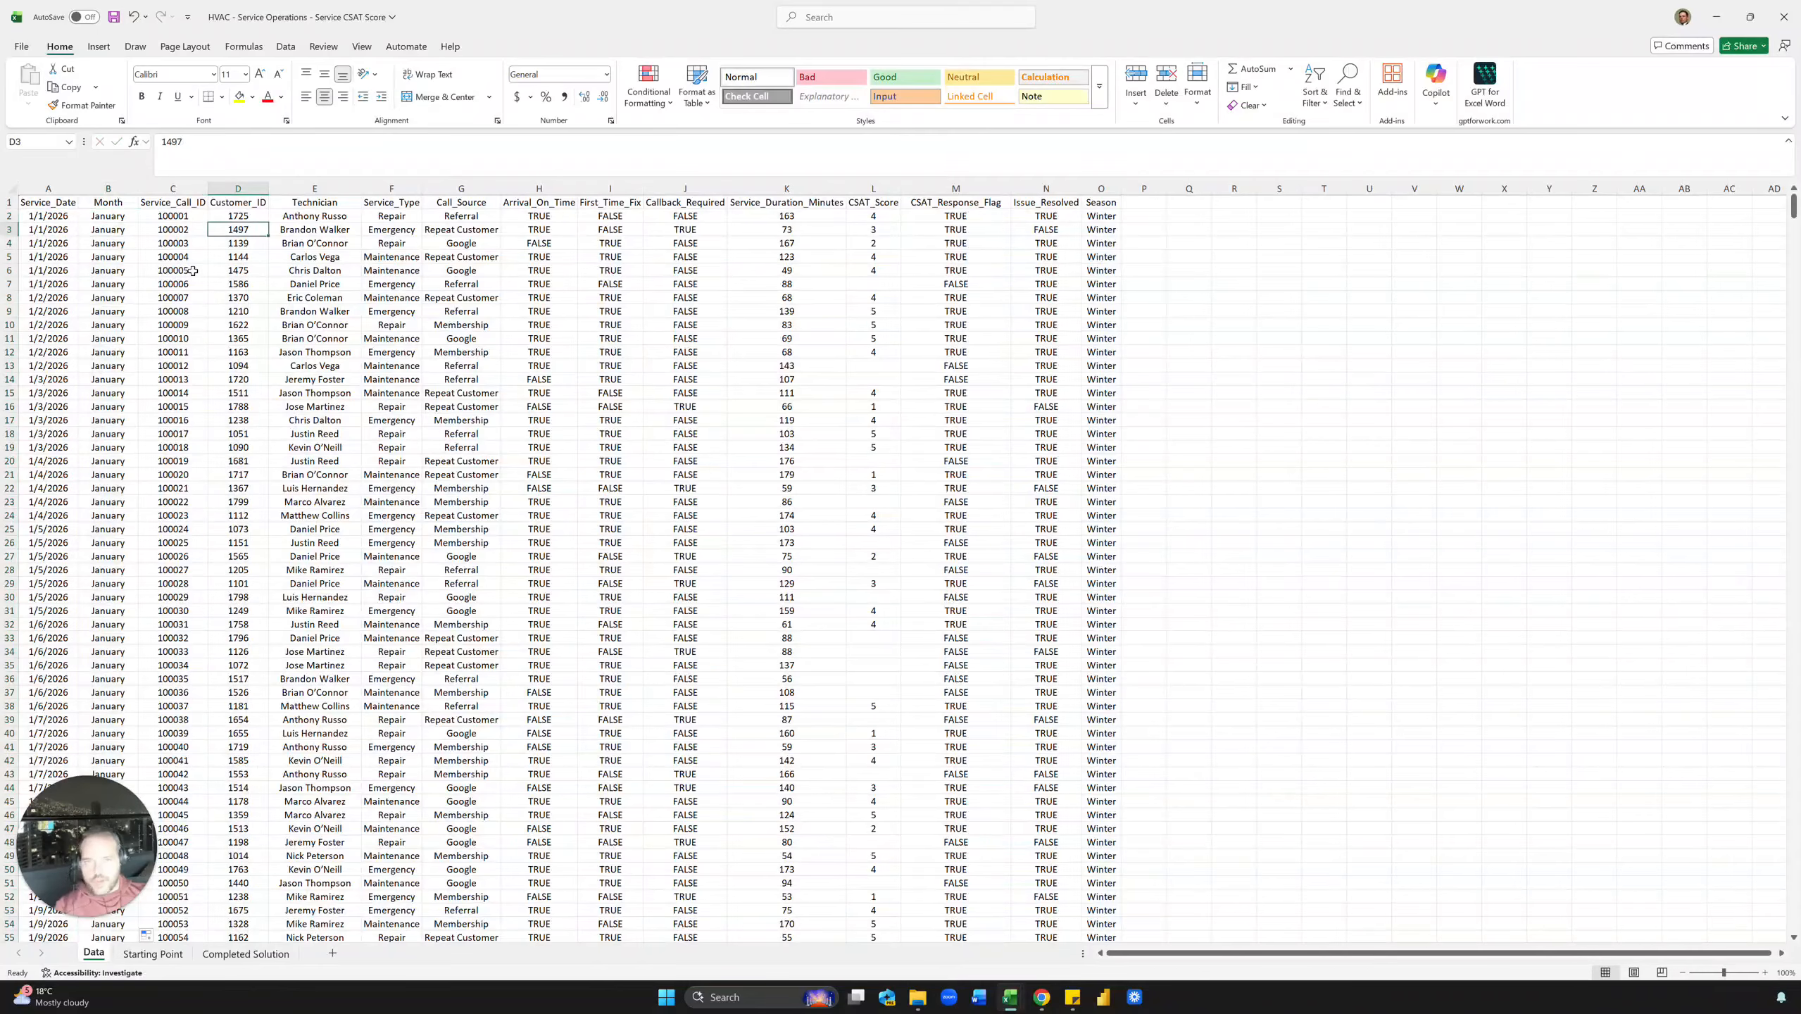
Look over the remaining Data columns and return to the Completed Solution sheet.
left_click(461, 284)
left_click(991, 311)
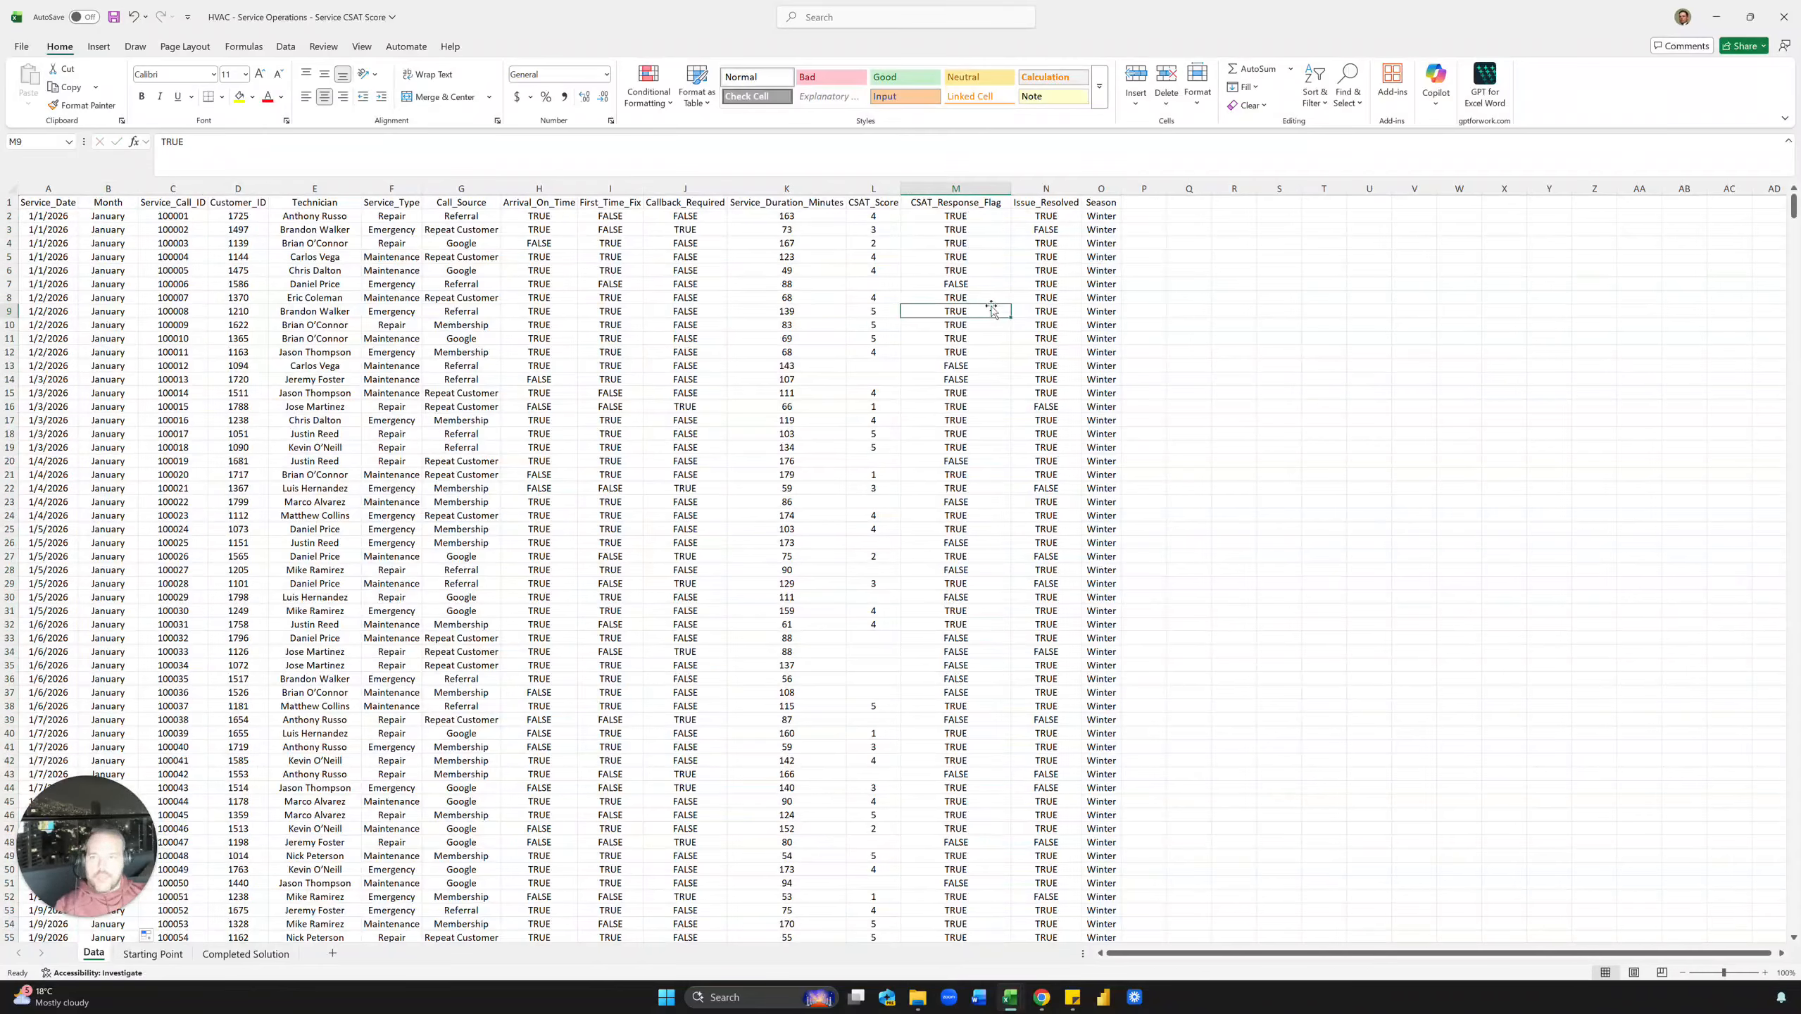
left_click(649, 365)
left_click(780, 273)
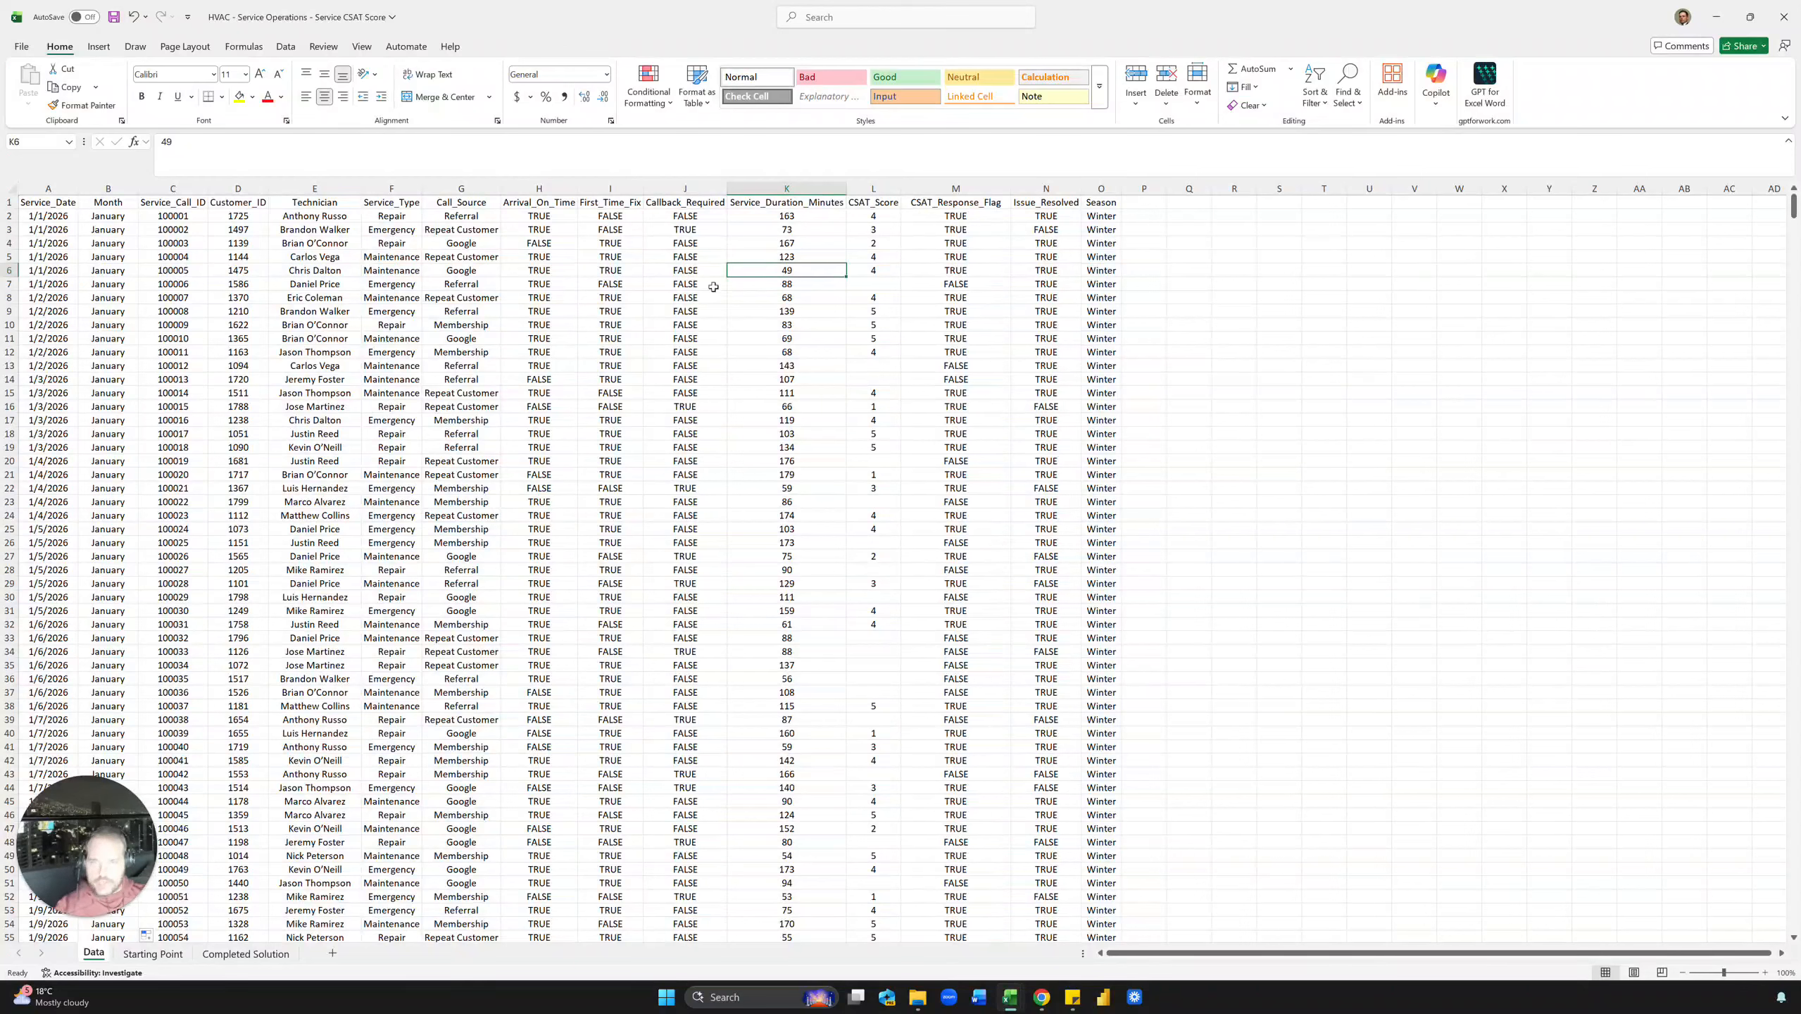
left_click(566, 376)
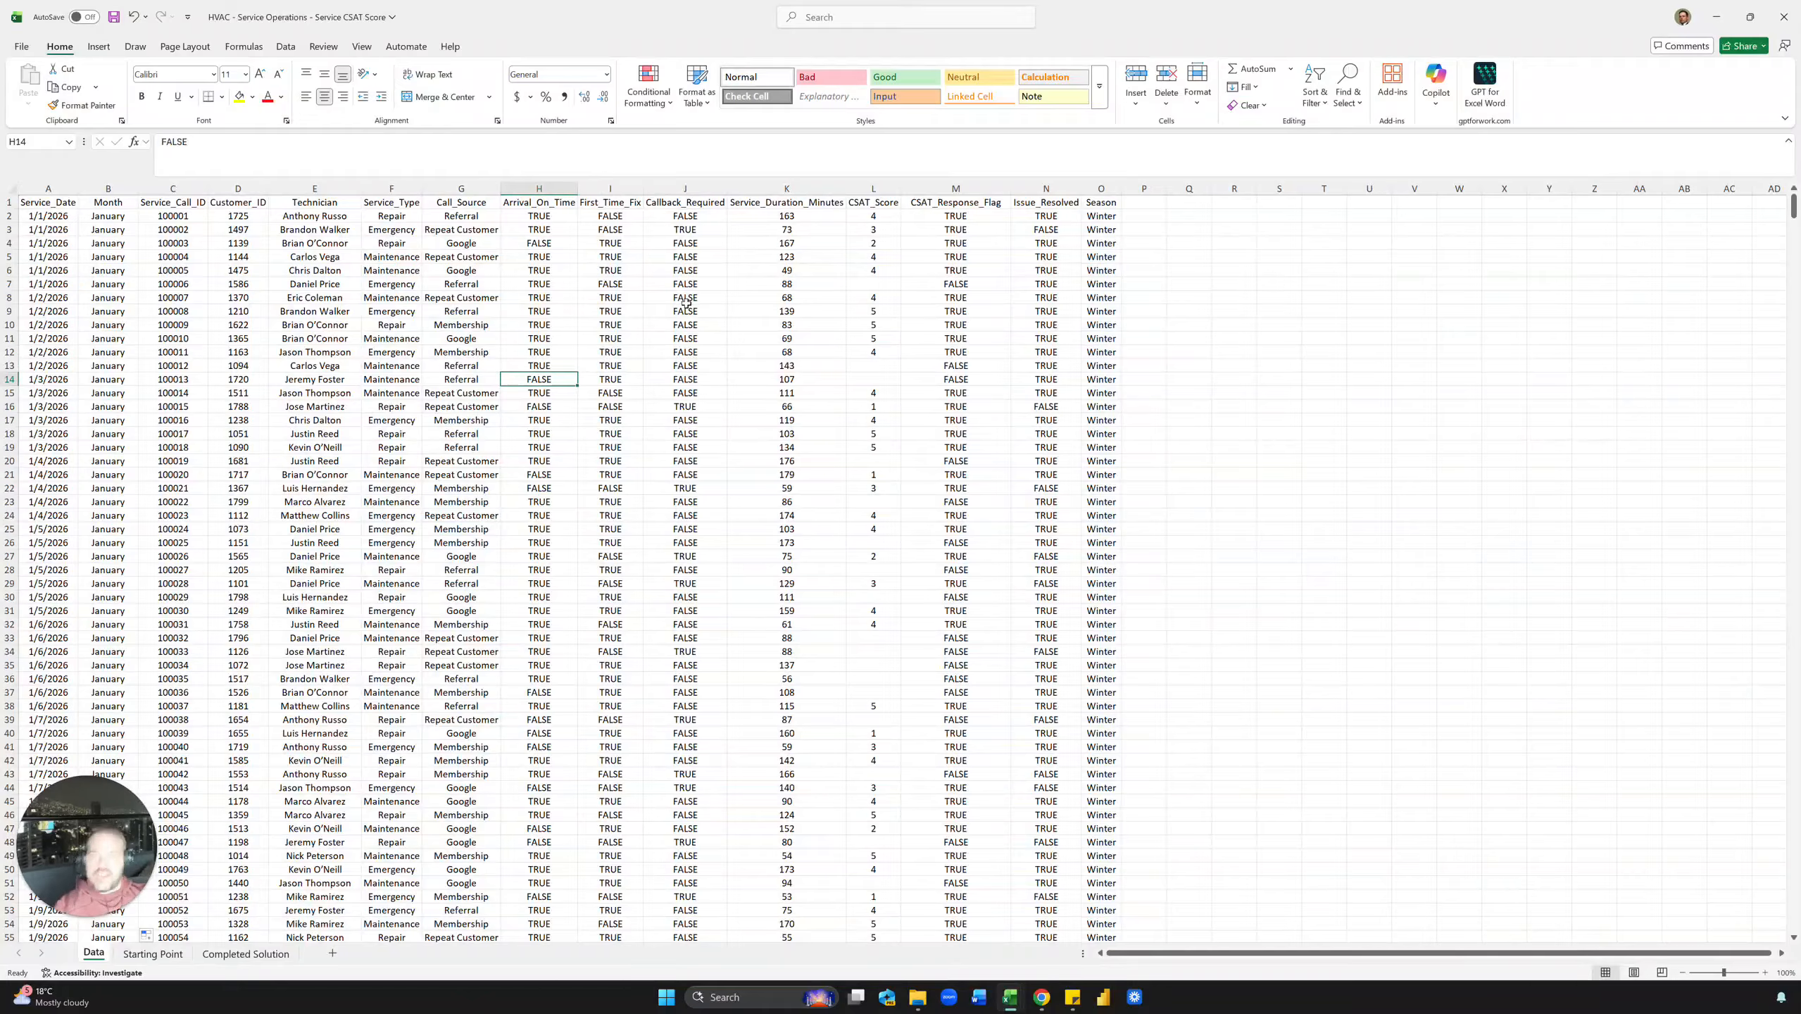
left_click(746, 434)
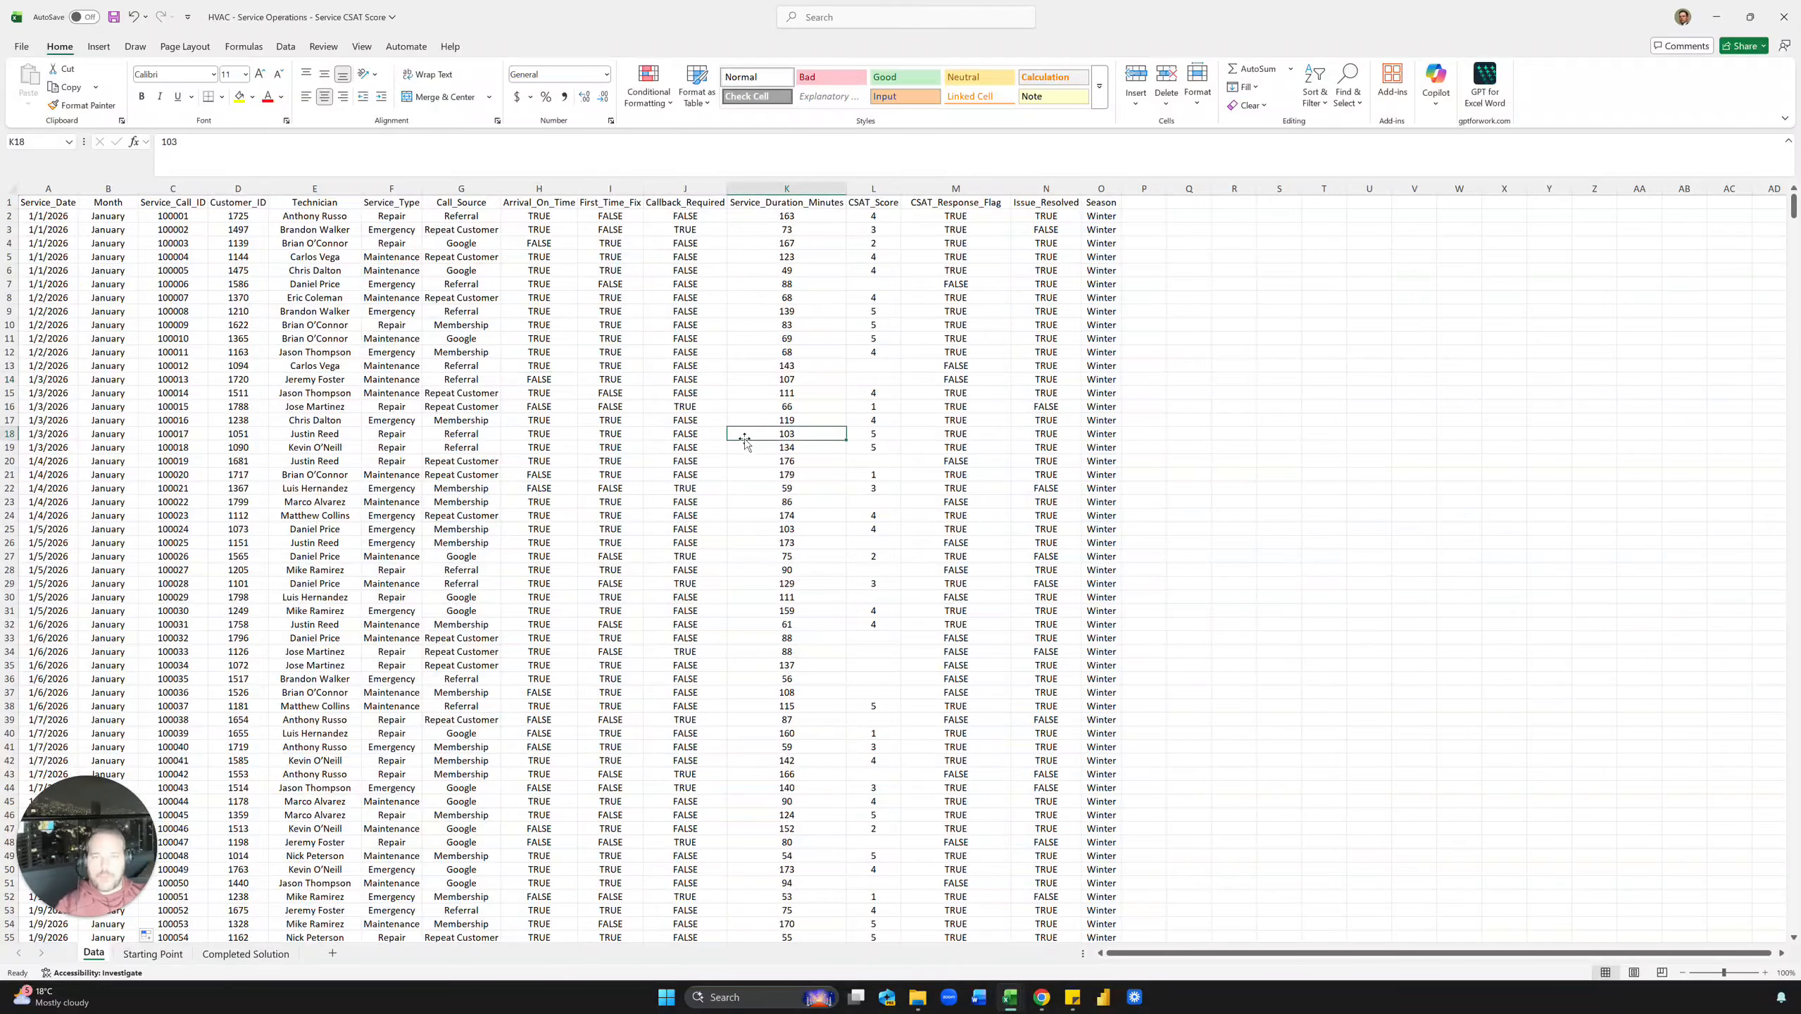
left_click(763, 381)
left_click(1043, 284)
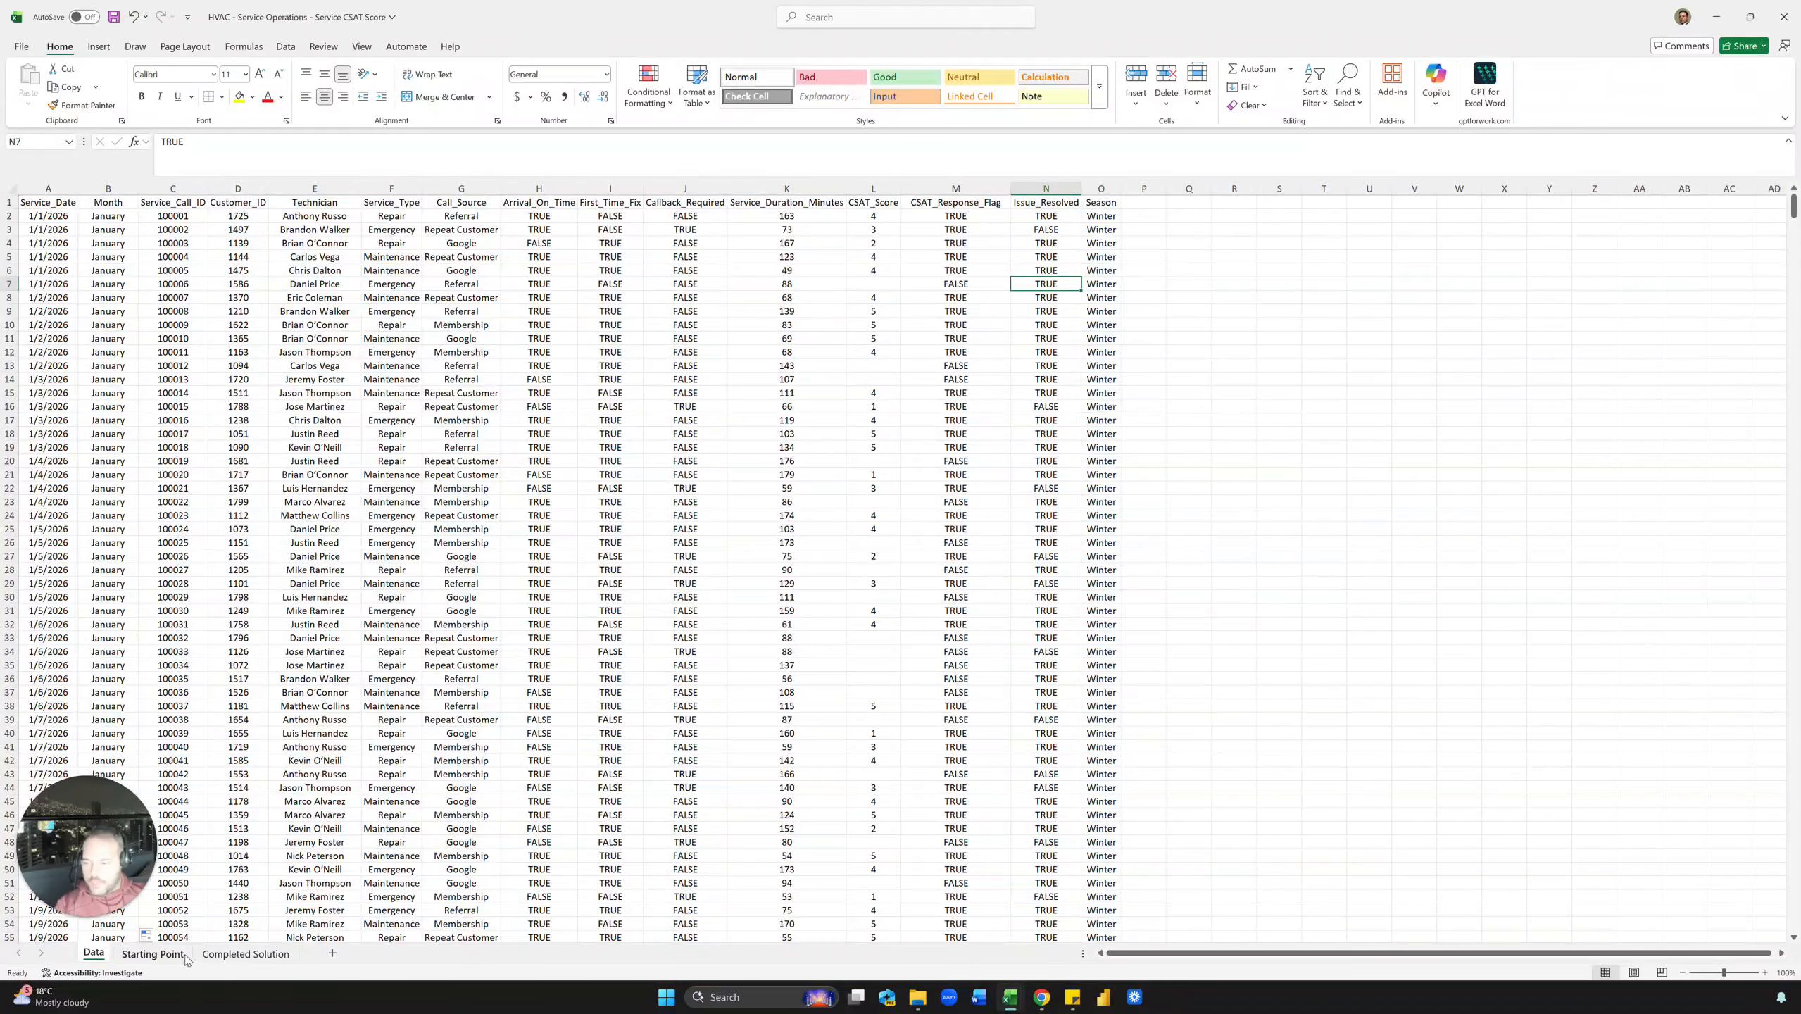
left_click(246, 953)
left_click(150, 469)
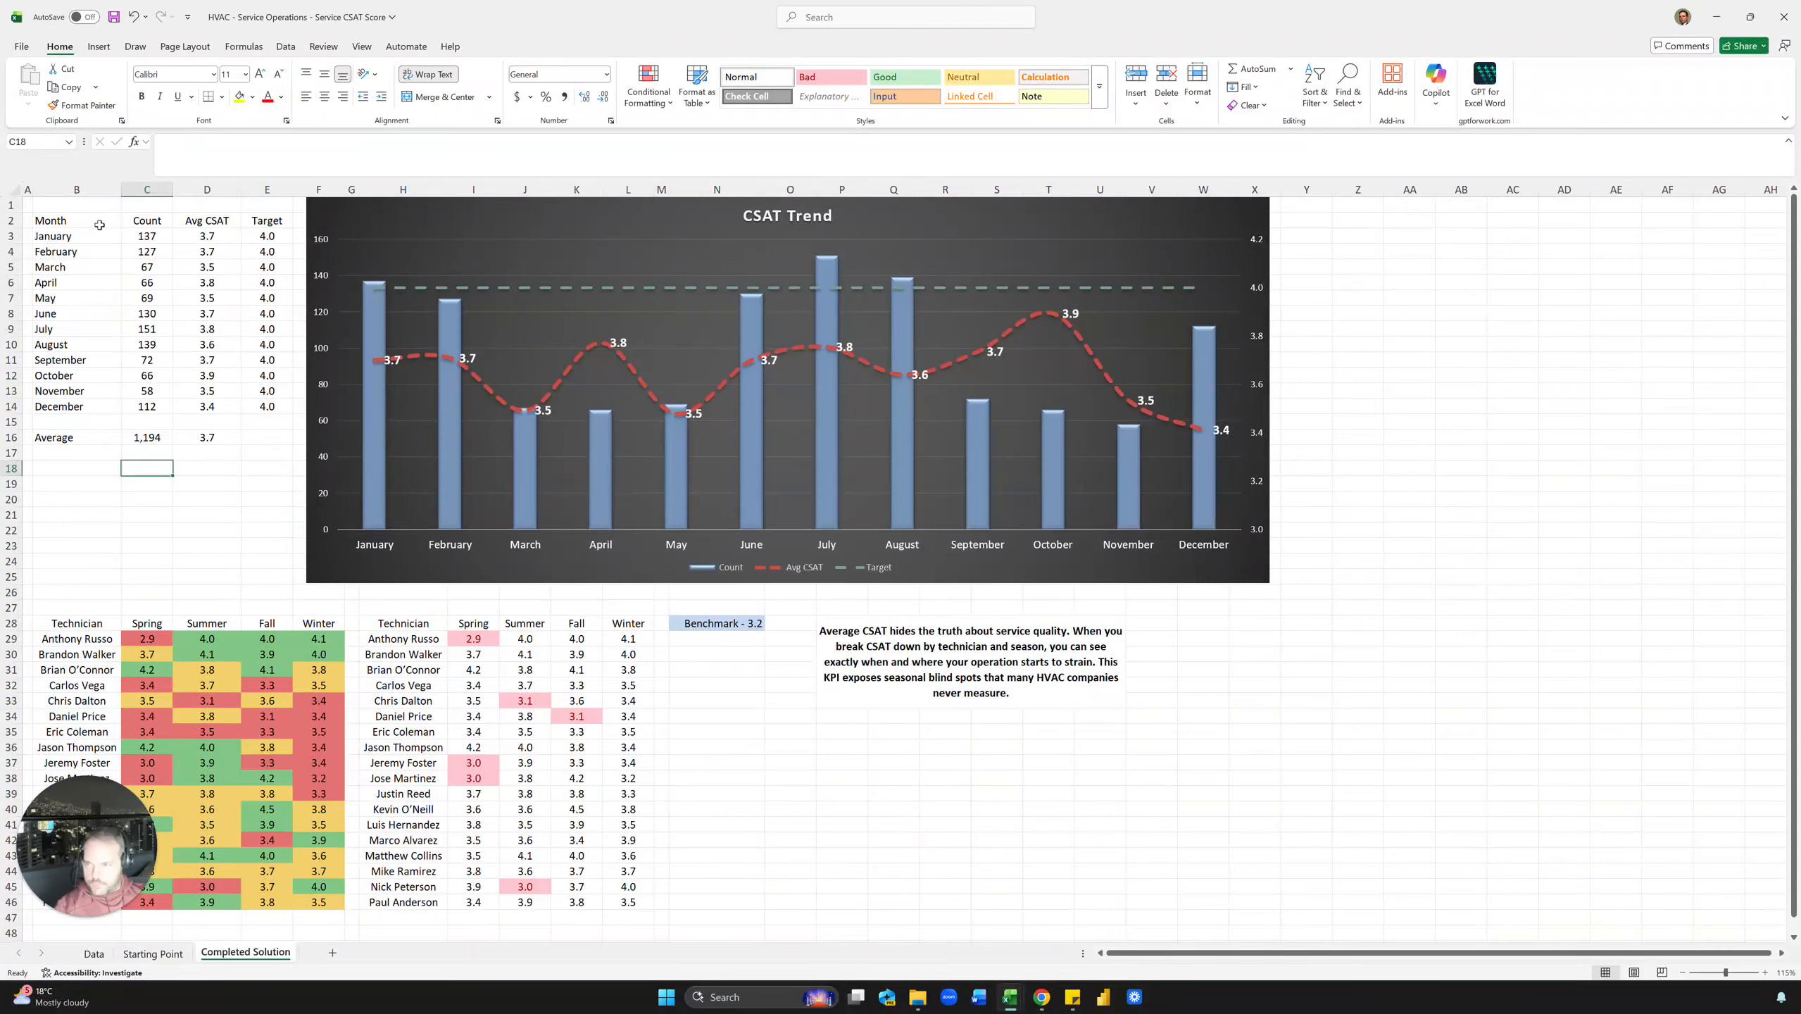
Review the Month and Count columns of the monthly table on the Completed Solution sheet.
left_click_drag(99, 225, 99, 439)
left_click(160, 371)
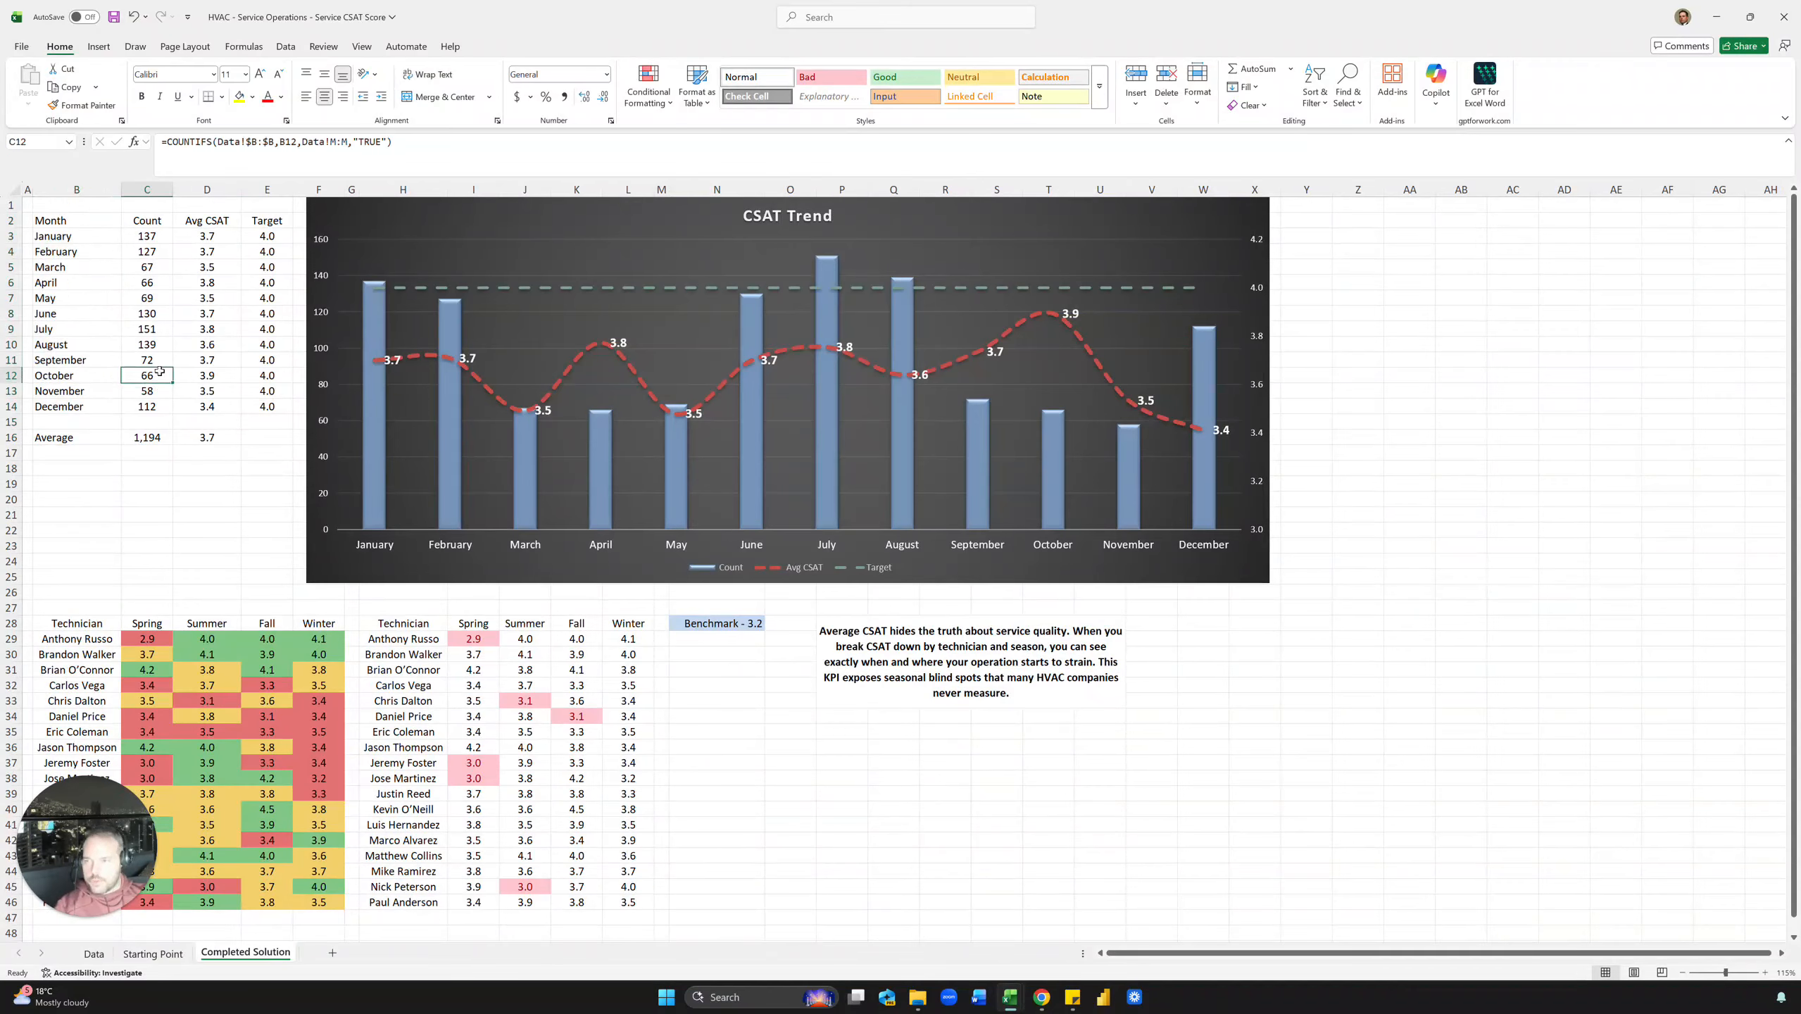
left_click_drag(153, 238, 146, 407)
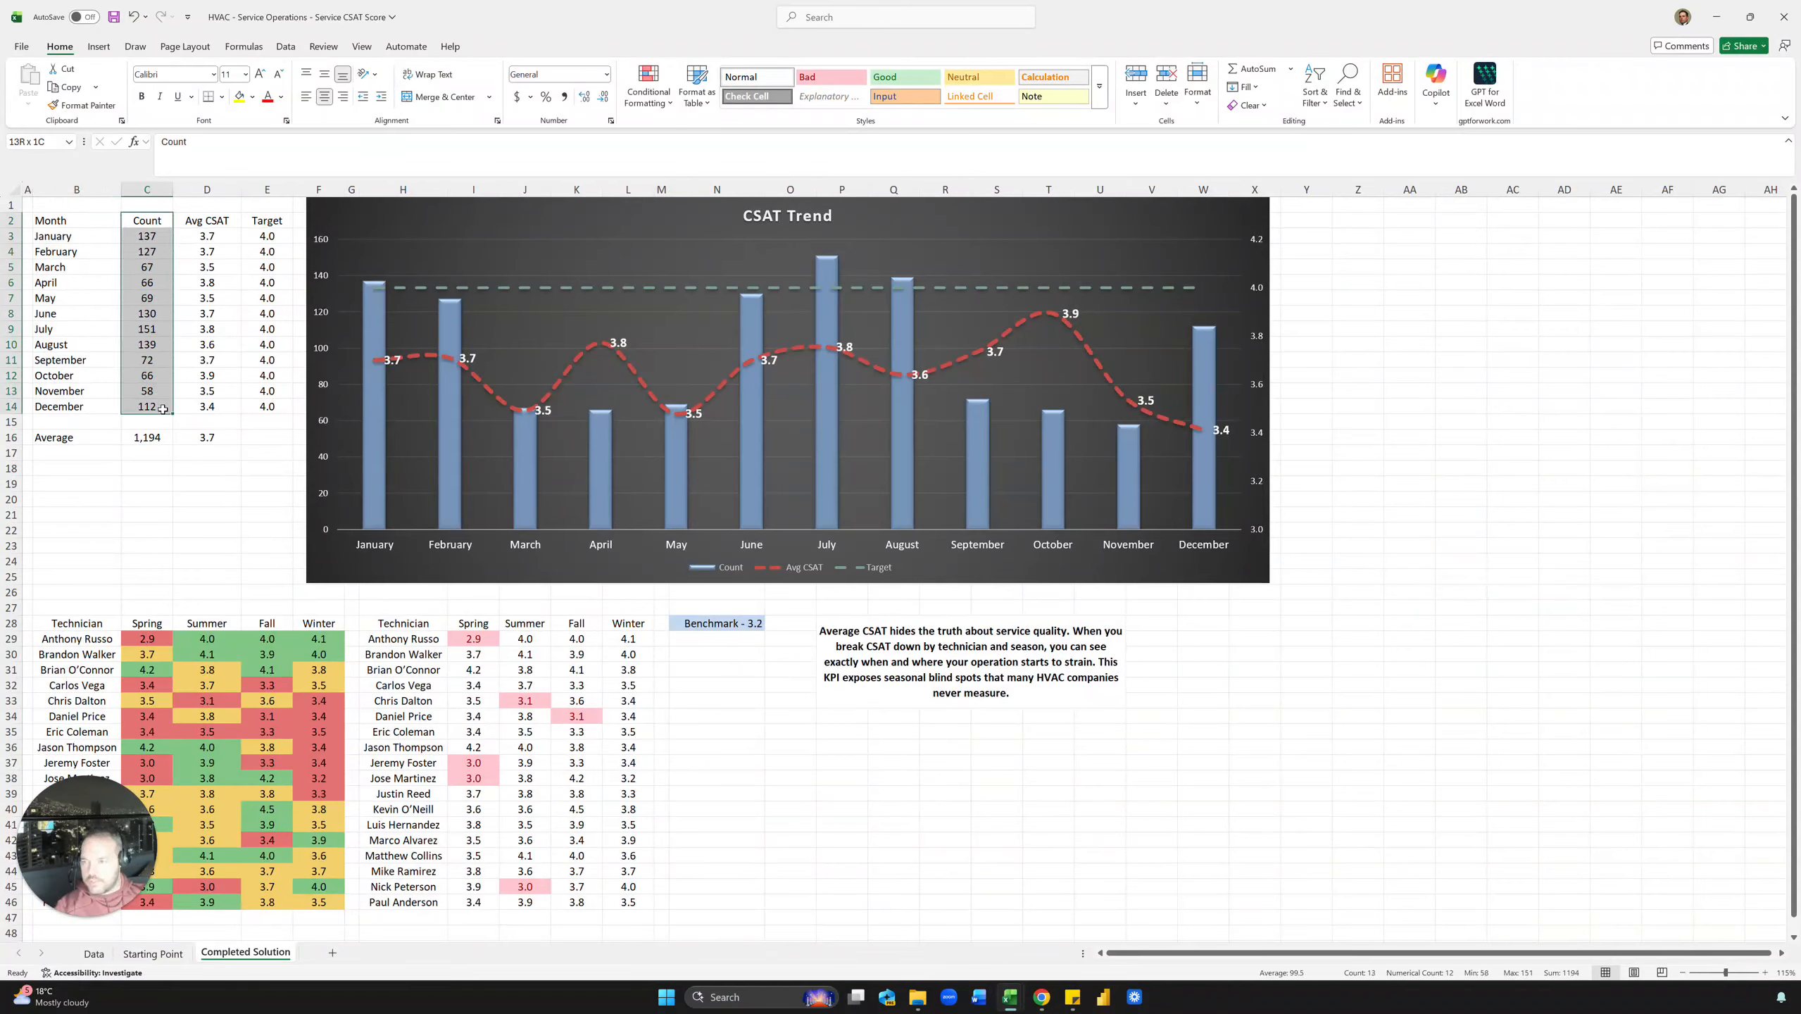
left_click(146, 407)
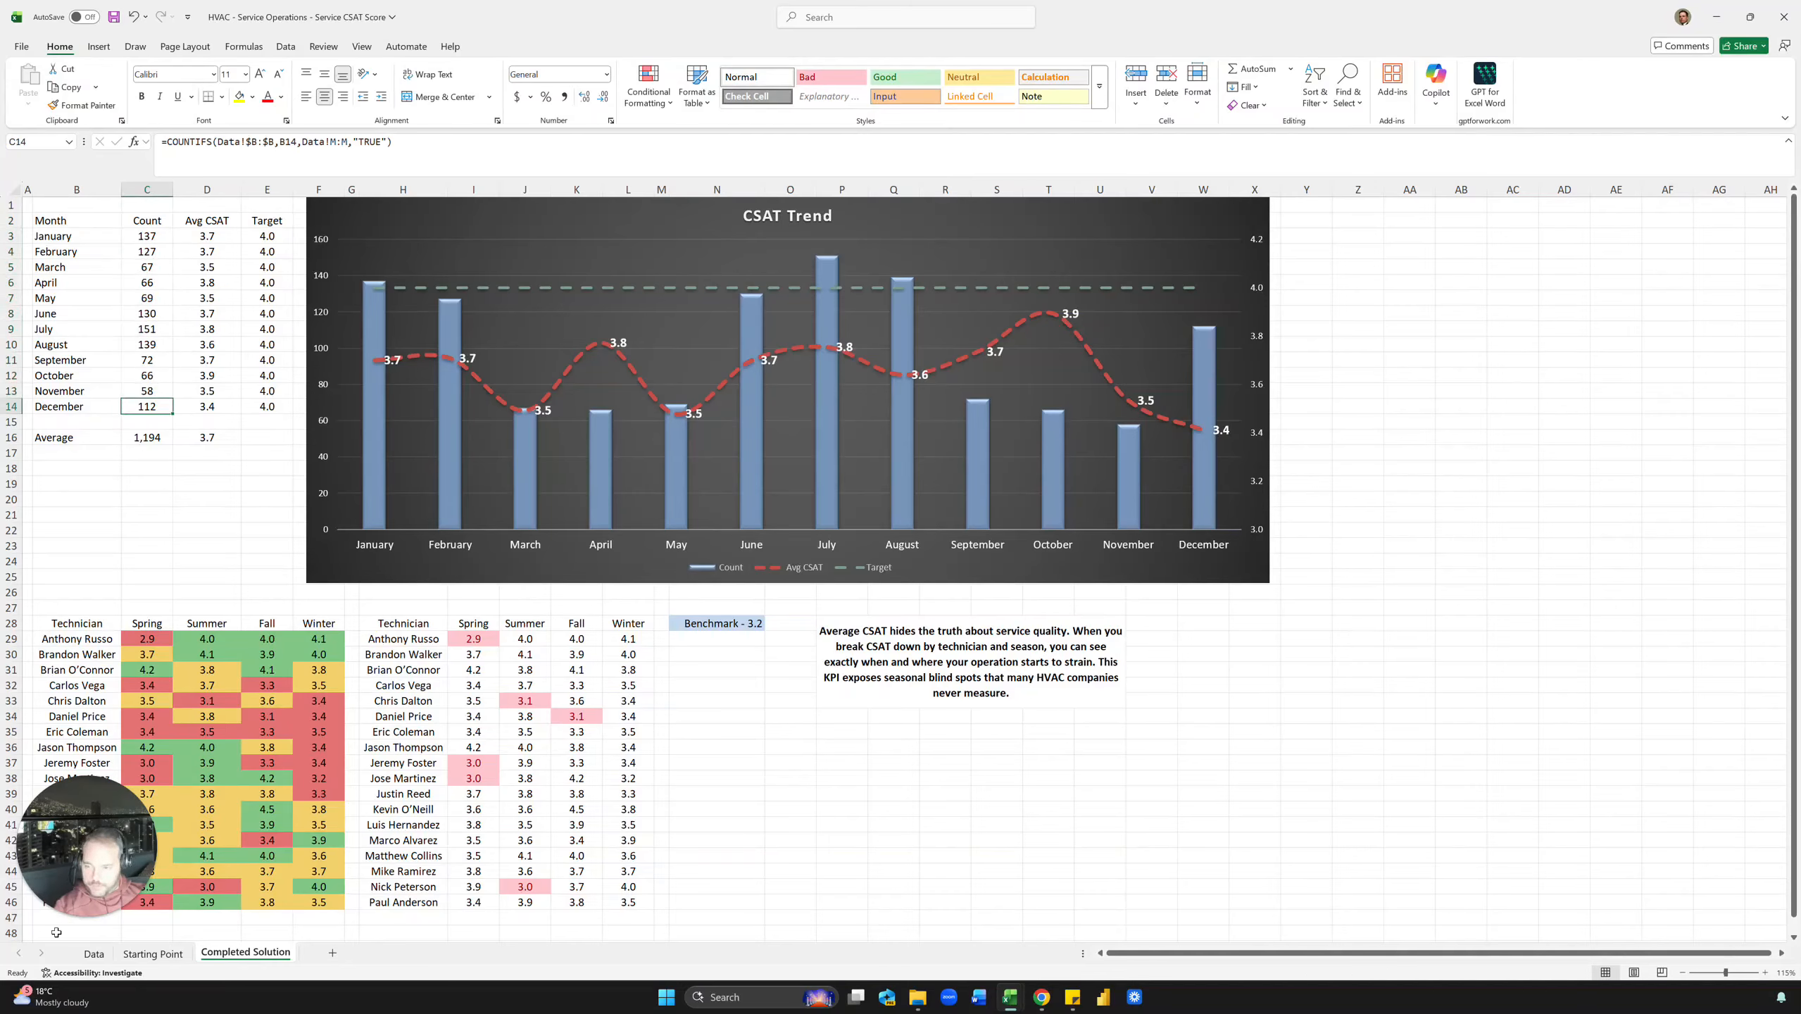
On the Starting Point sheet, enter the heading Month in B2 and list January through December in B3:B14.
left_click(92, 954)
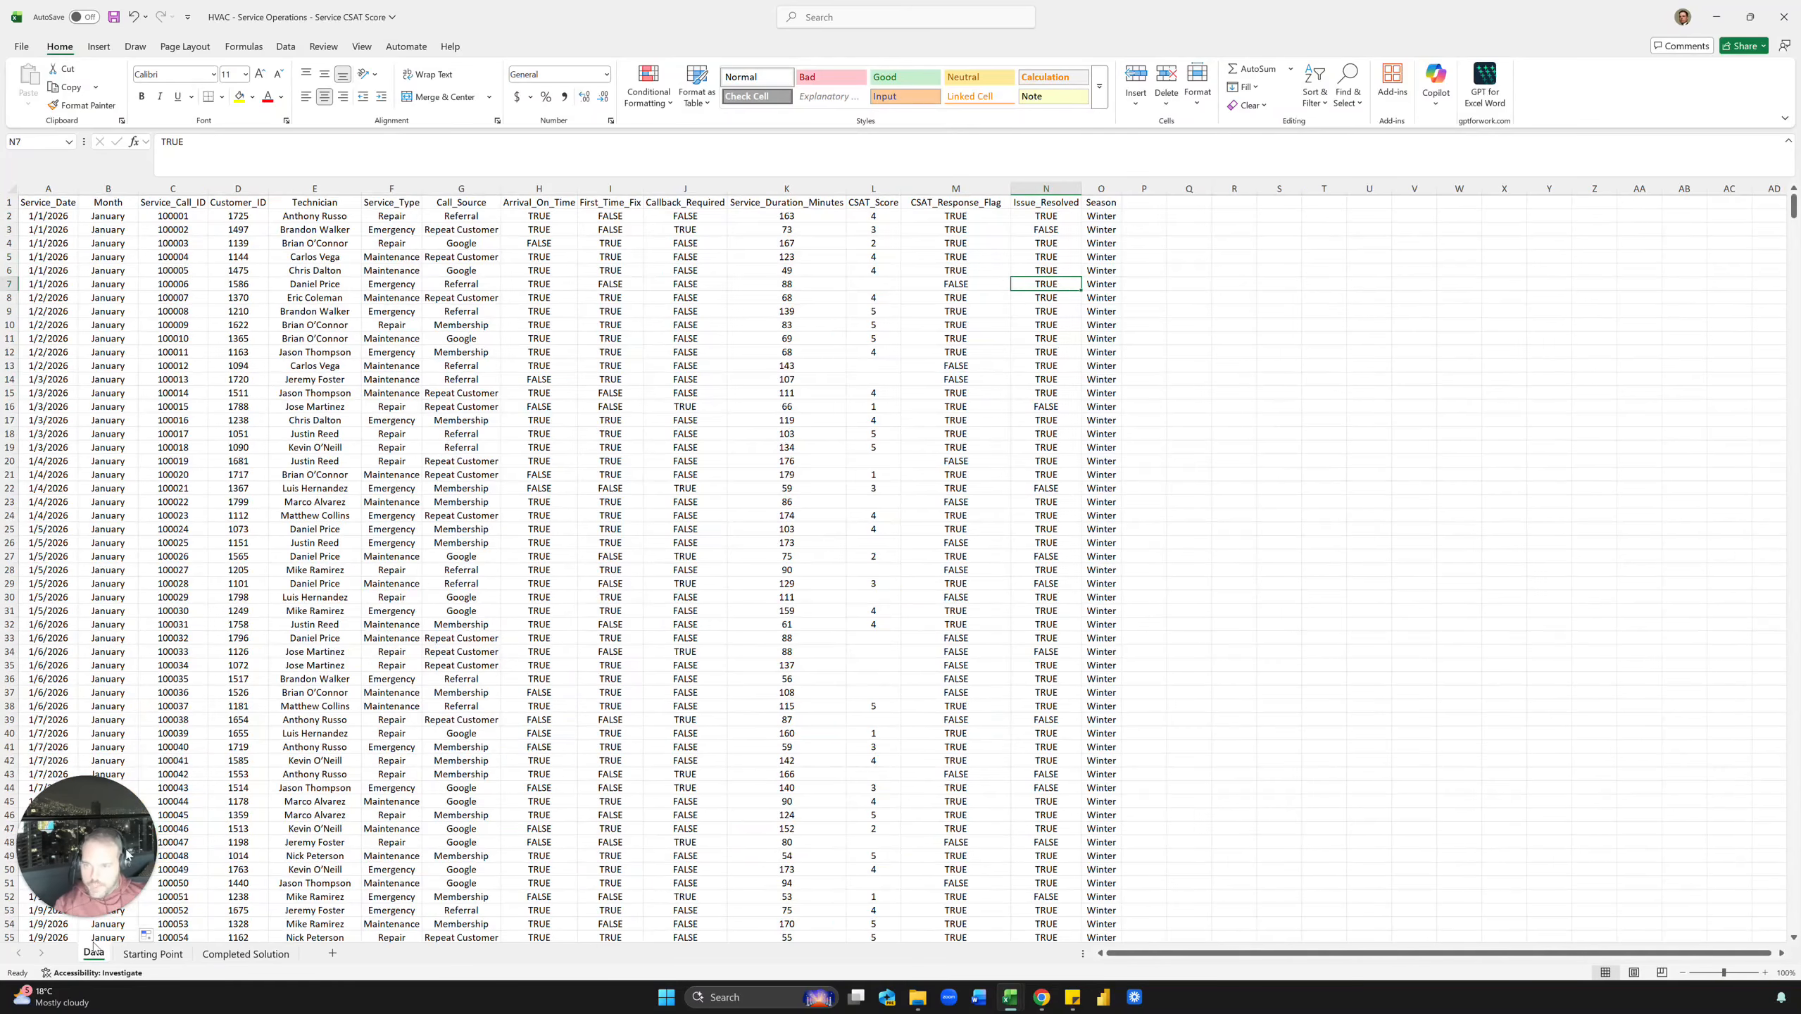
left_click(153, 954)
scroll(138, 391, "up", 6, "ctrl")
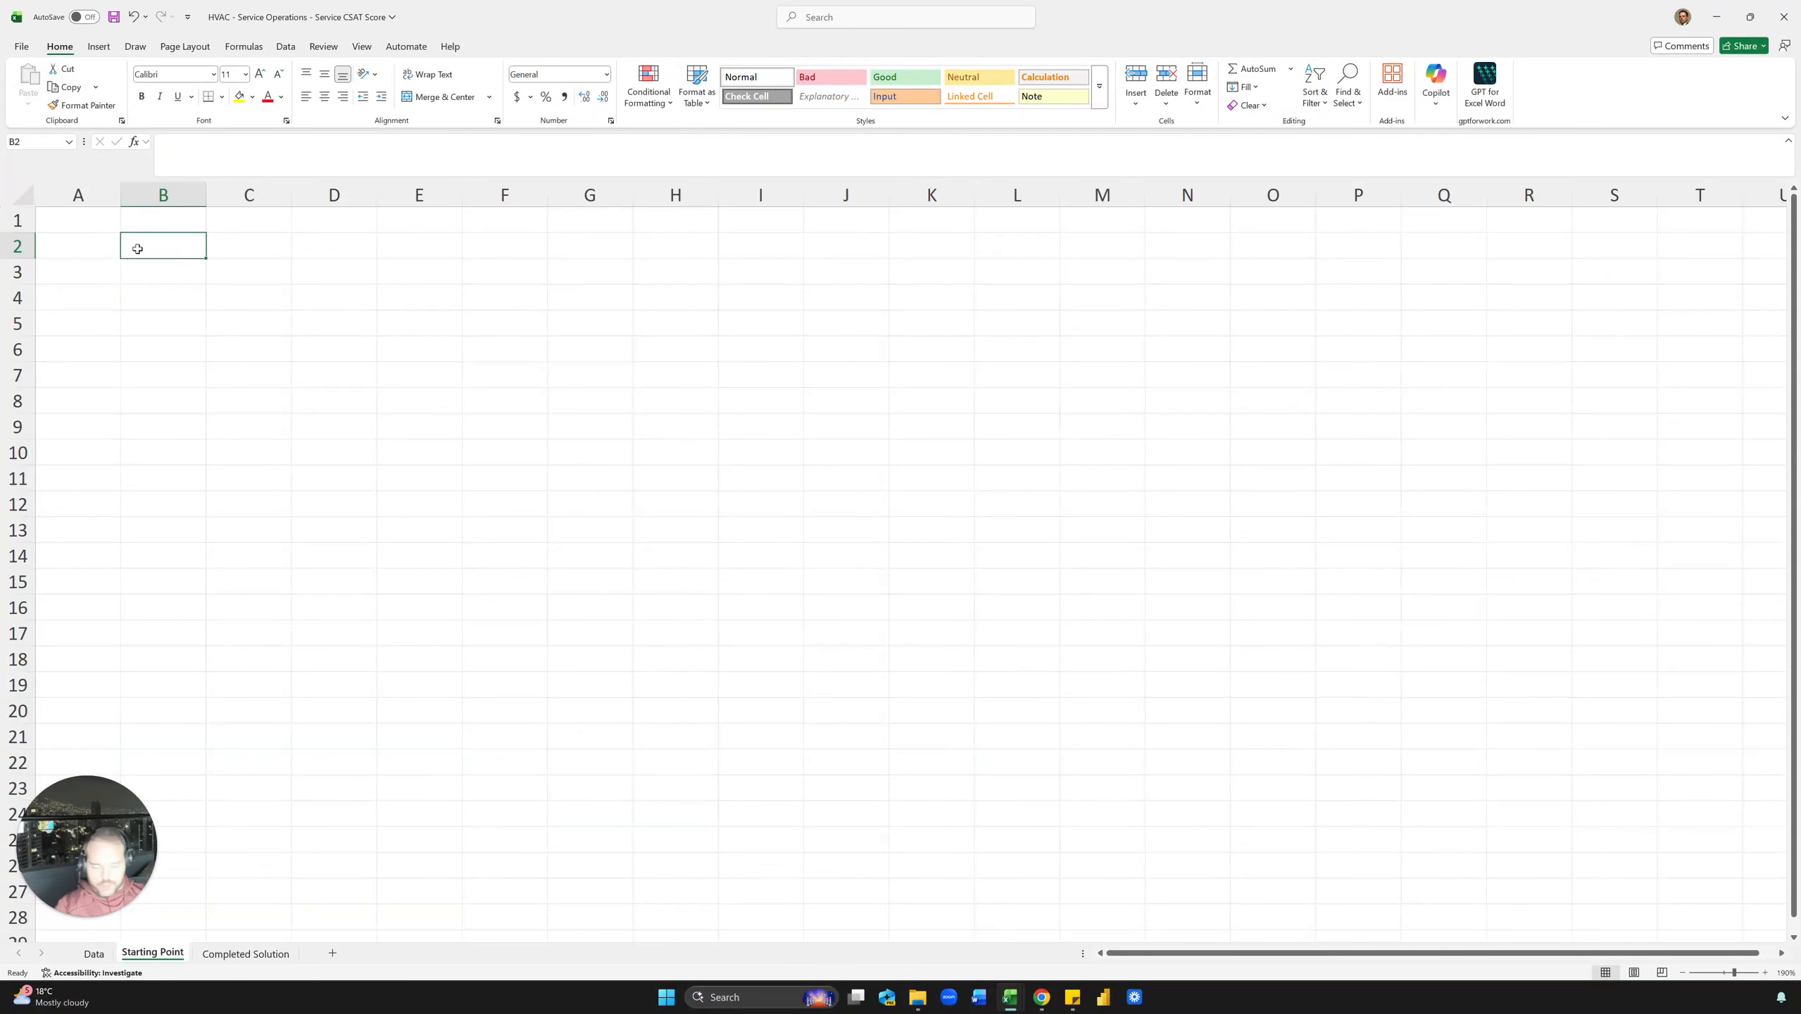
type("Month")
key("Return")
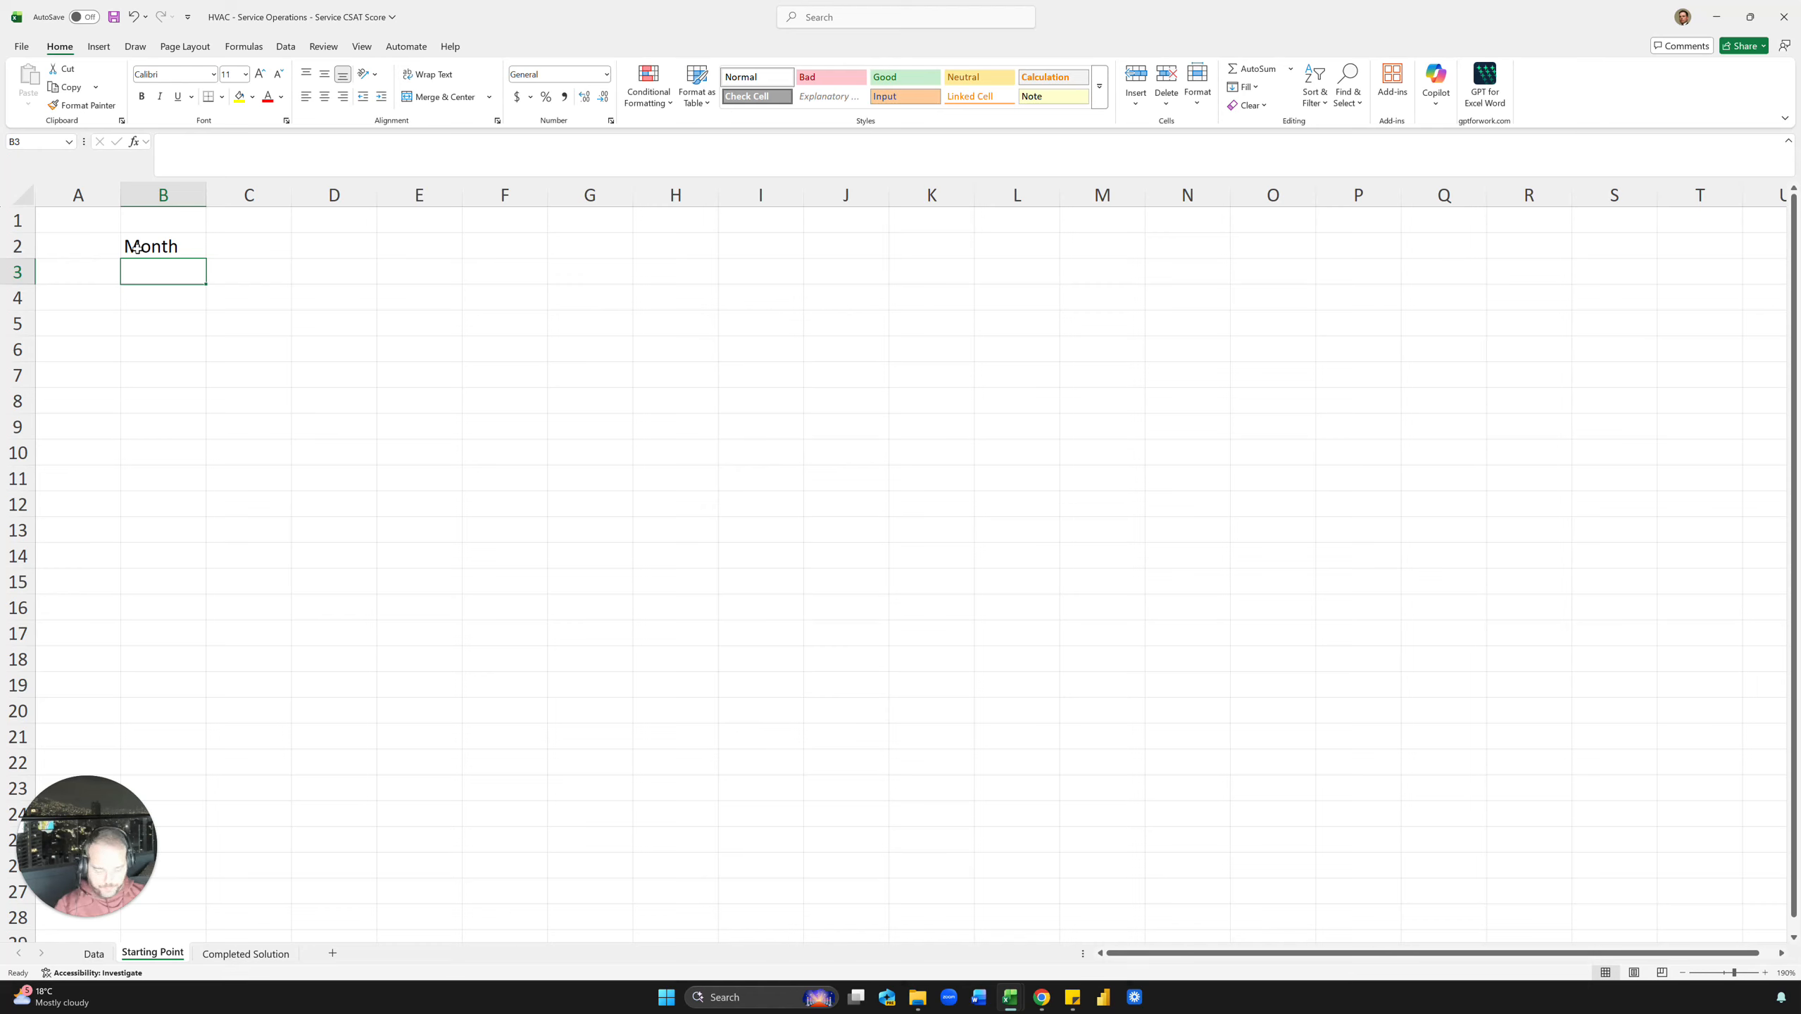
type("January")
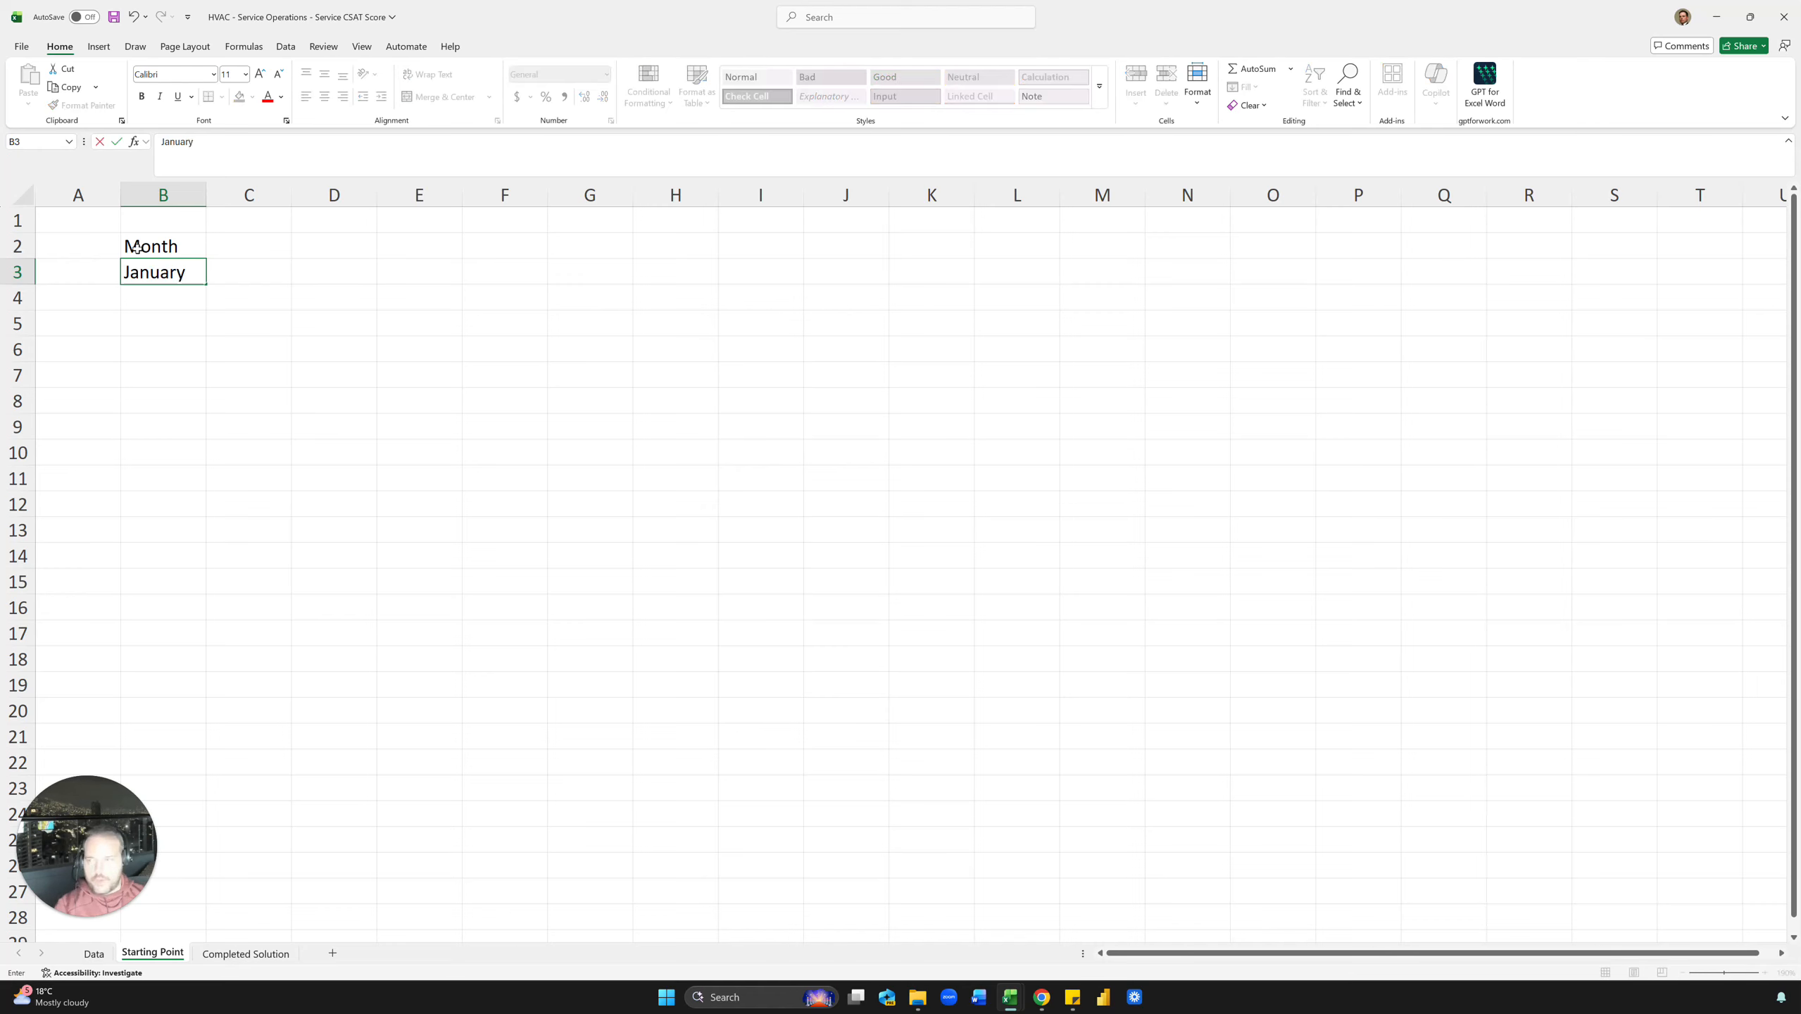
key("Return")
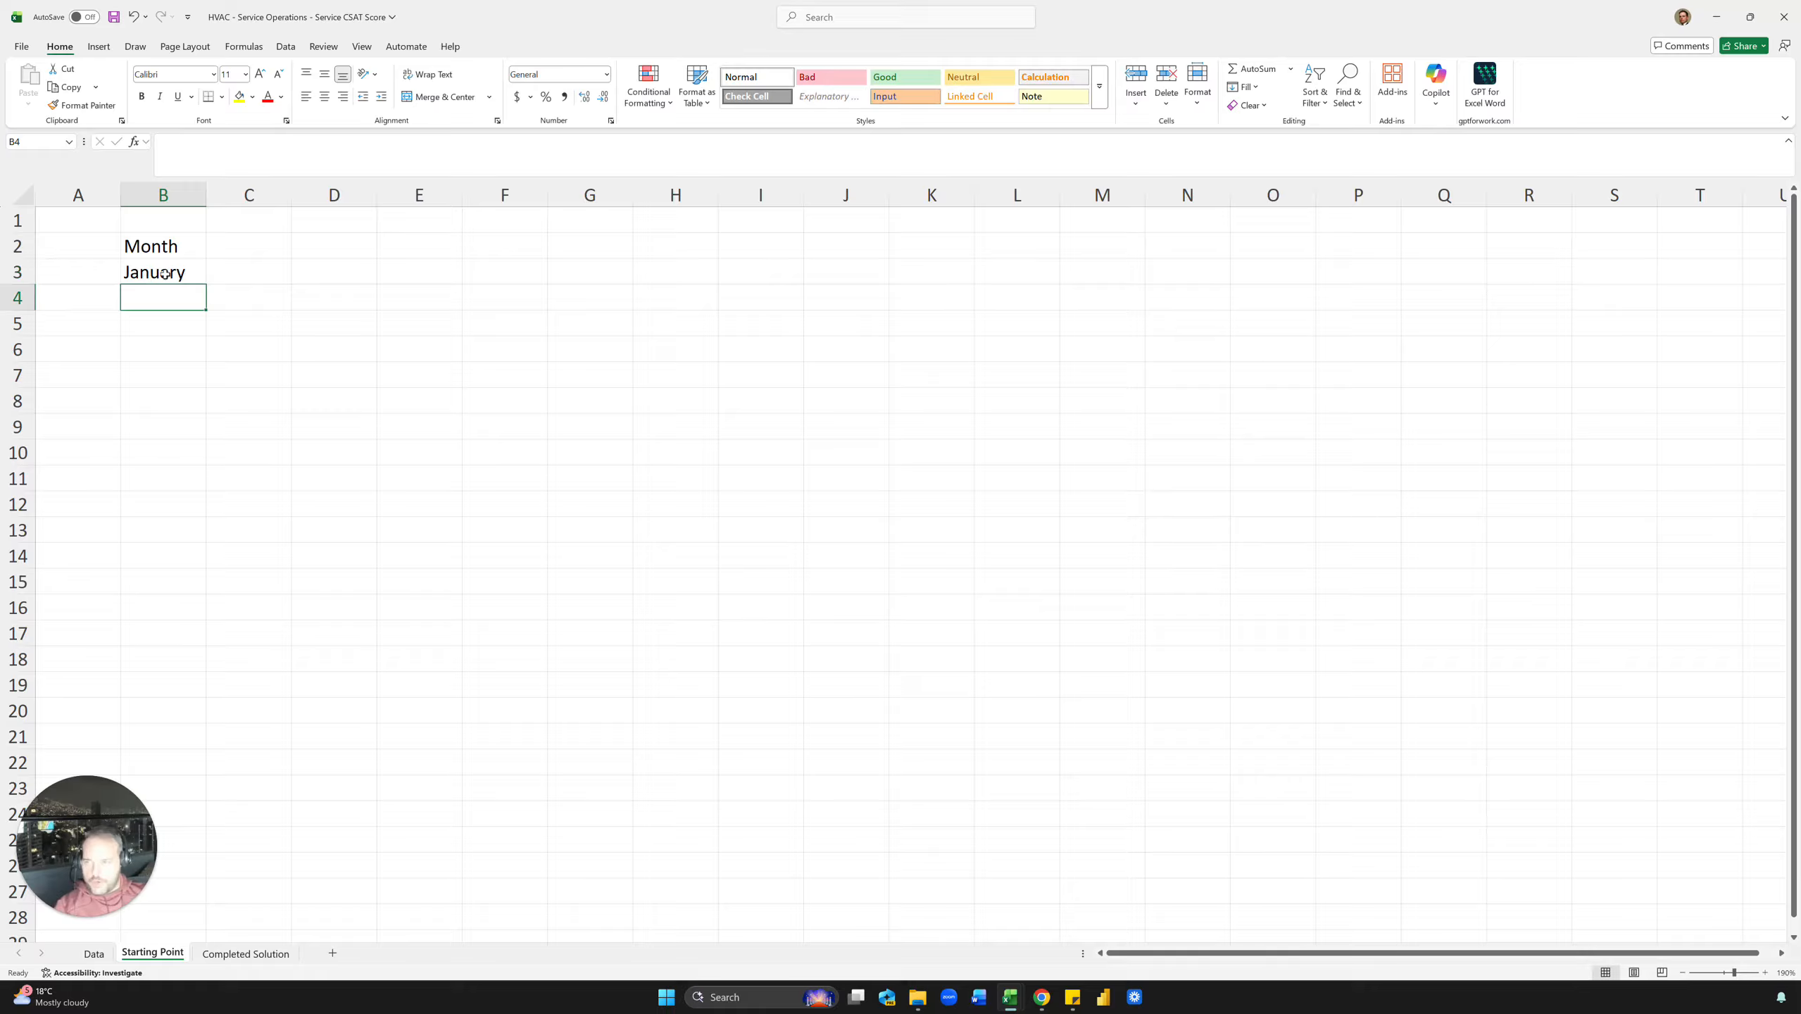
left_click(165, 274)
left_click_drag(206, 283, 213, 565)
Center-align every cell on the sheet and widen column B to fit the month names.
left_click(19, 201)
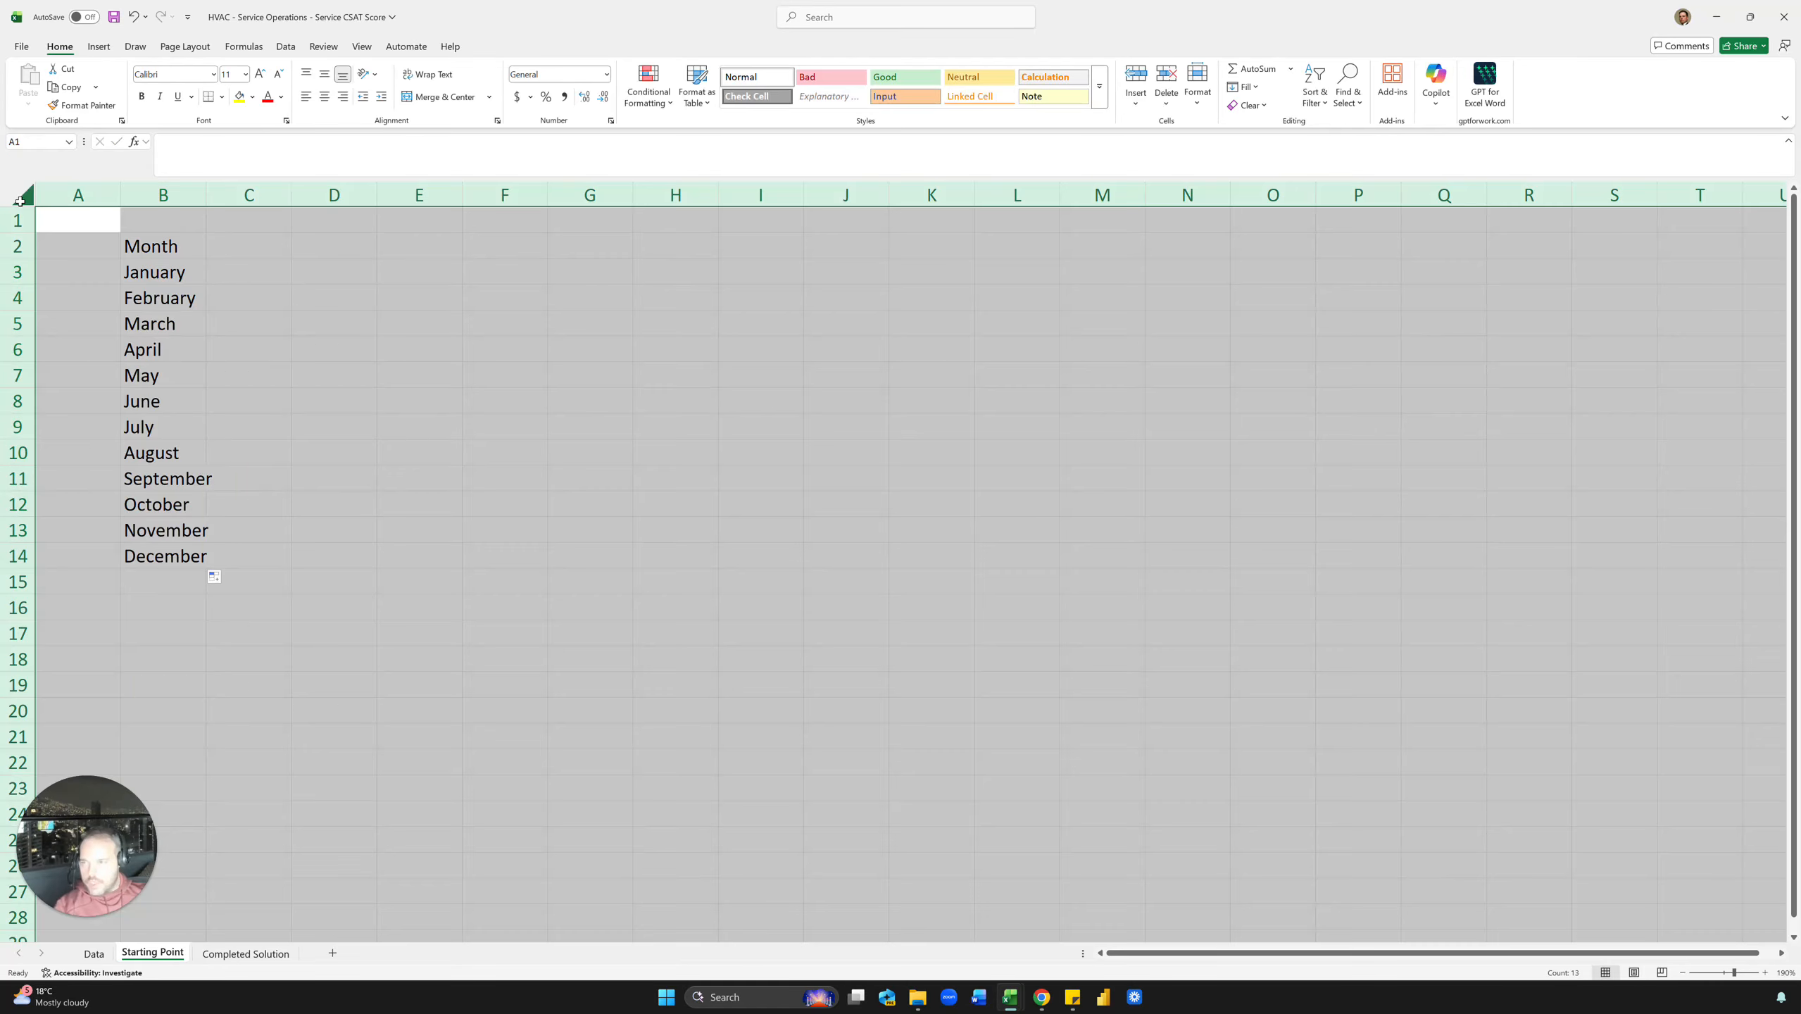
left_click(325, 96)
left_click(258, 431)
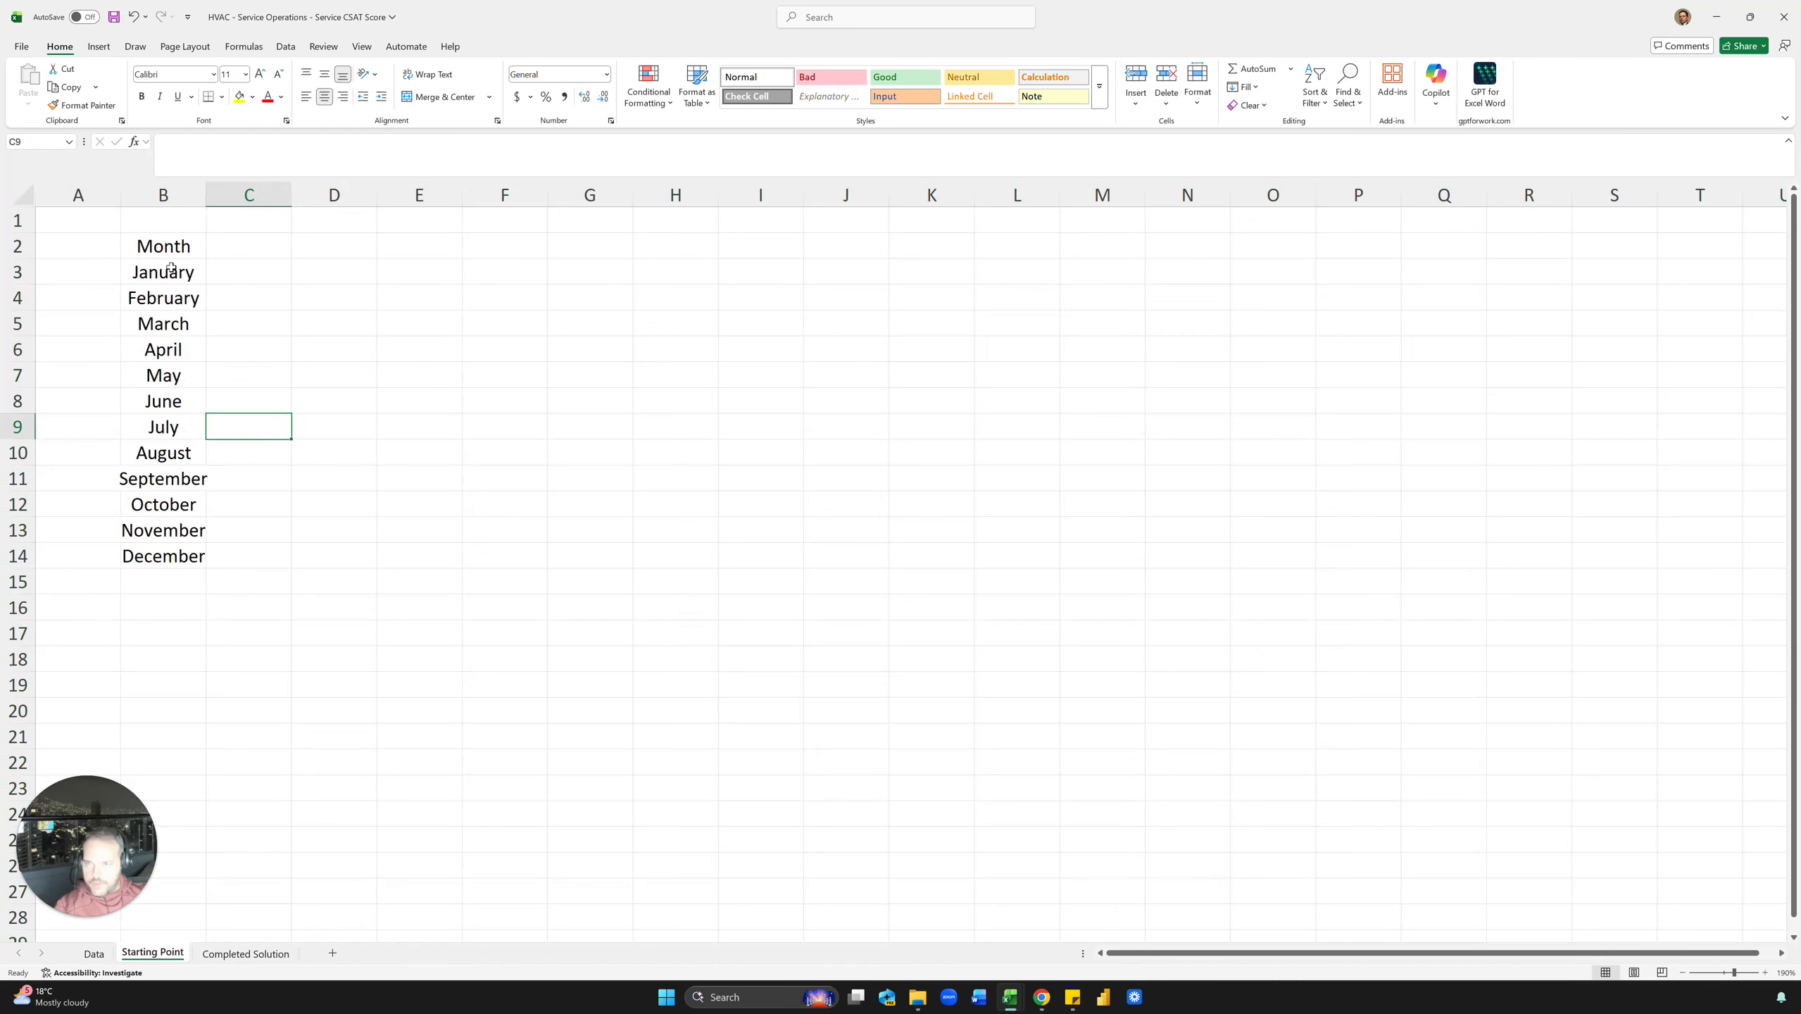
left_click_drag(206, 195, 220, 200)
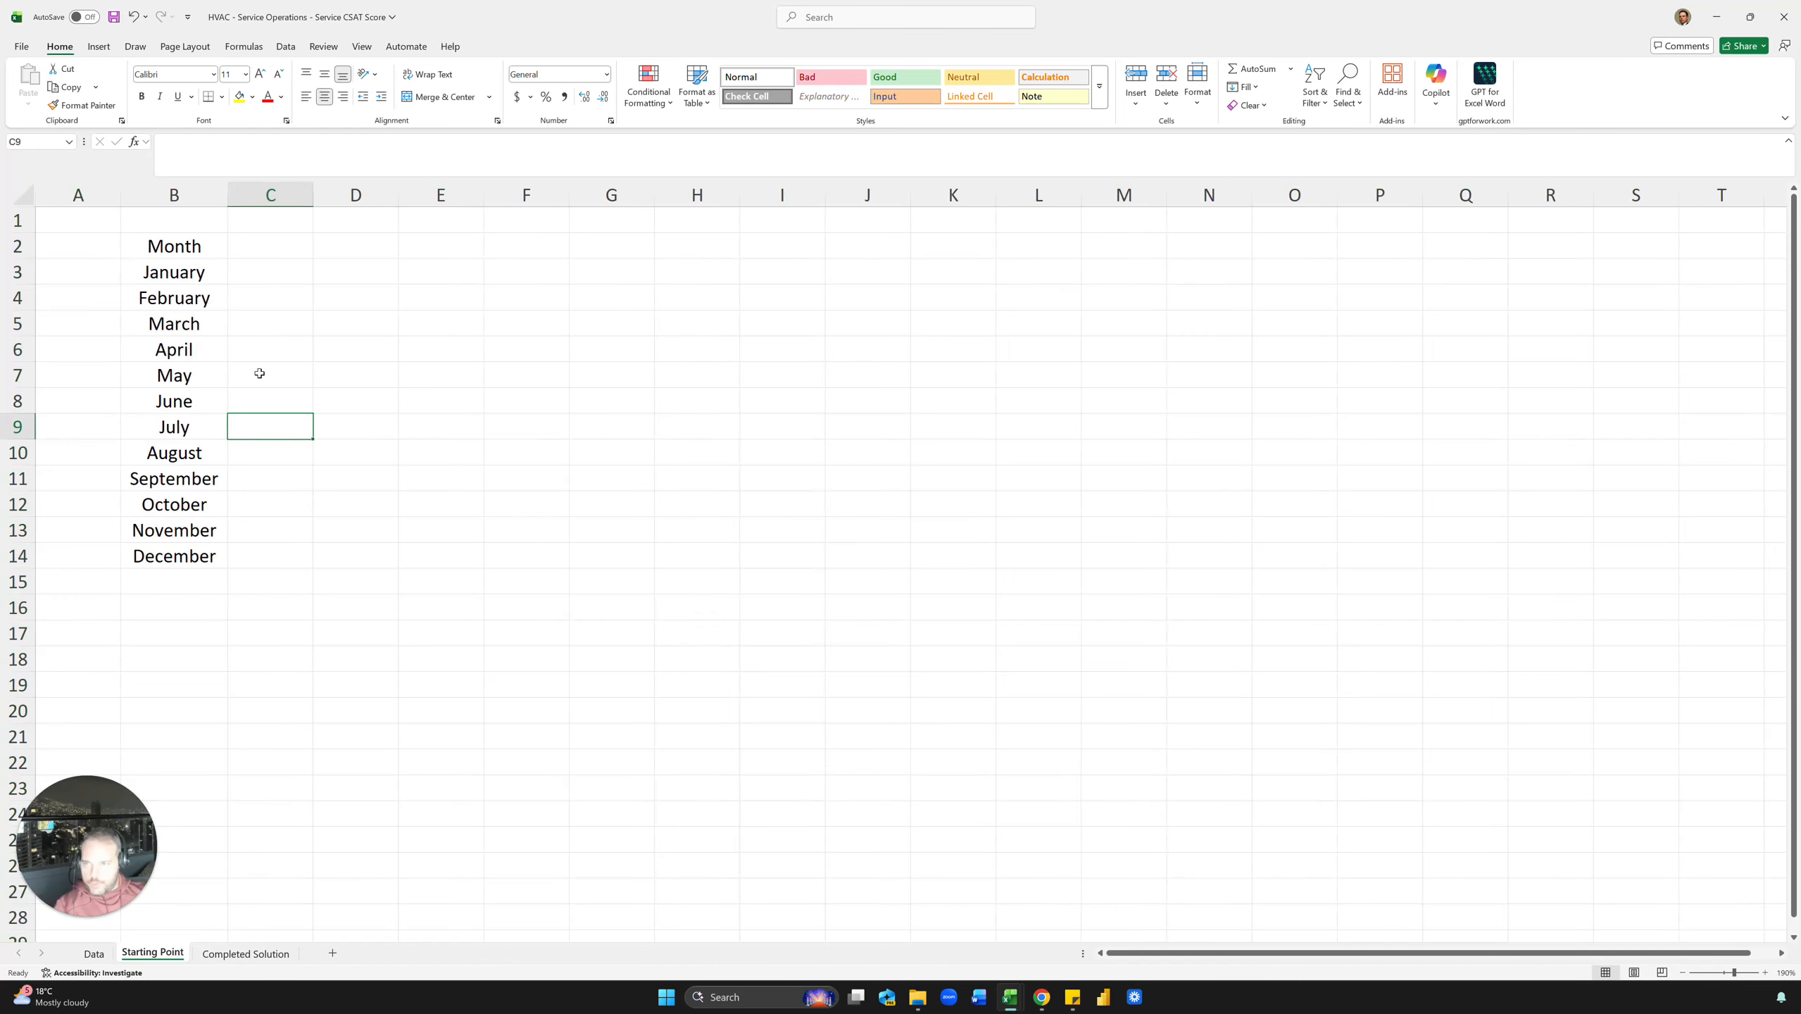
Copy the Count, Avg CSAT and Target headings from Completed Solution into C2:E2 of Starting Point and narrow column A to 4.00.
left_click(242, 953)
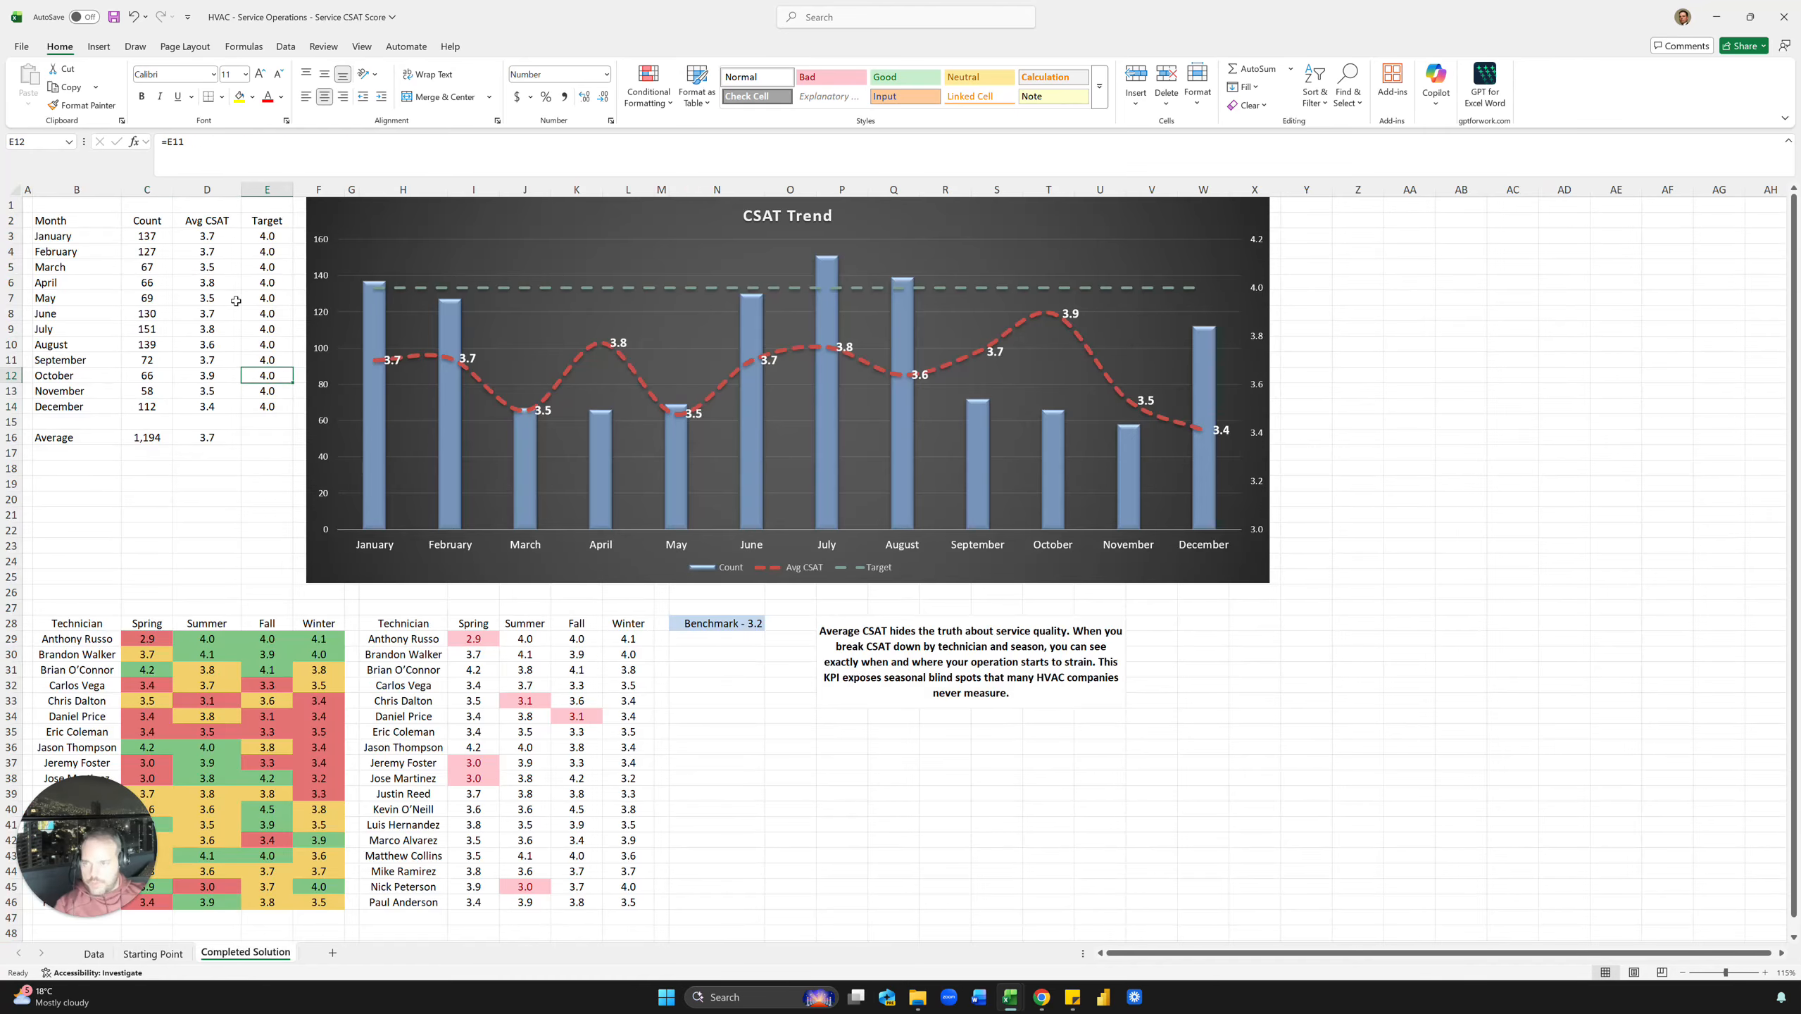
left_click(155, 223)
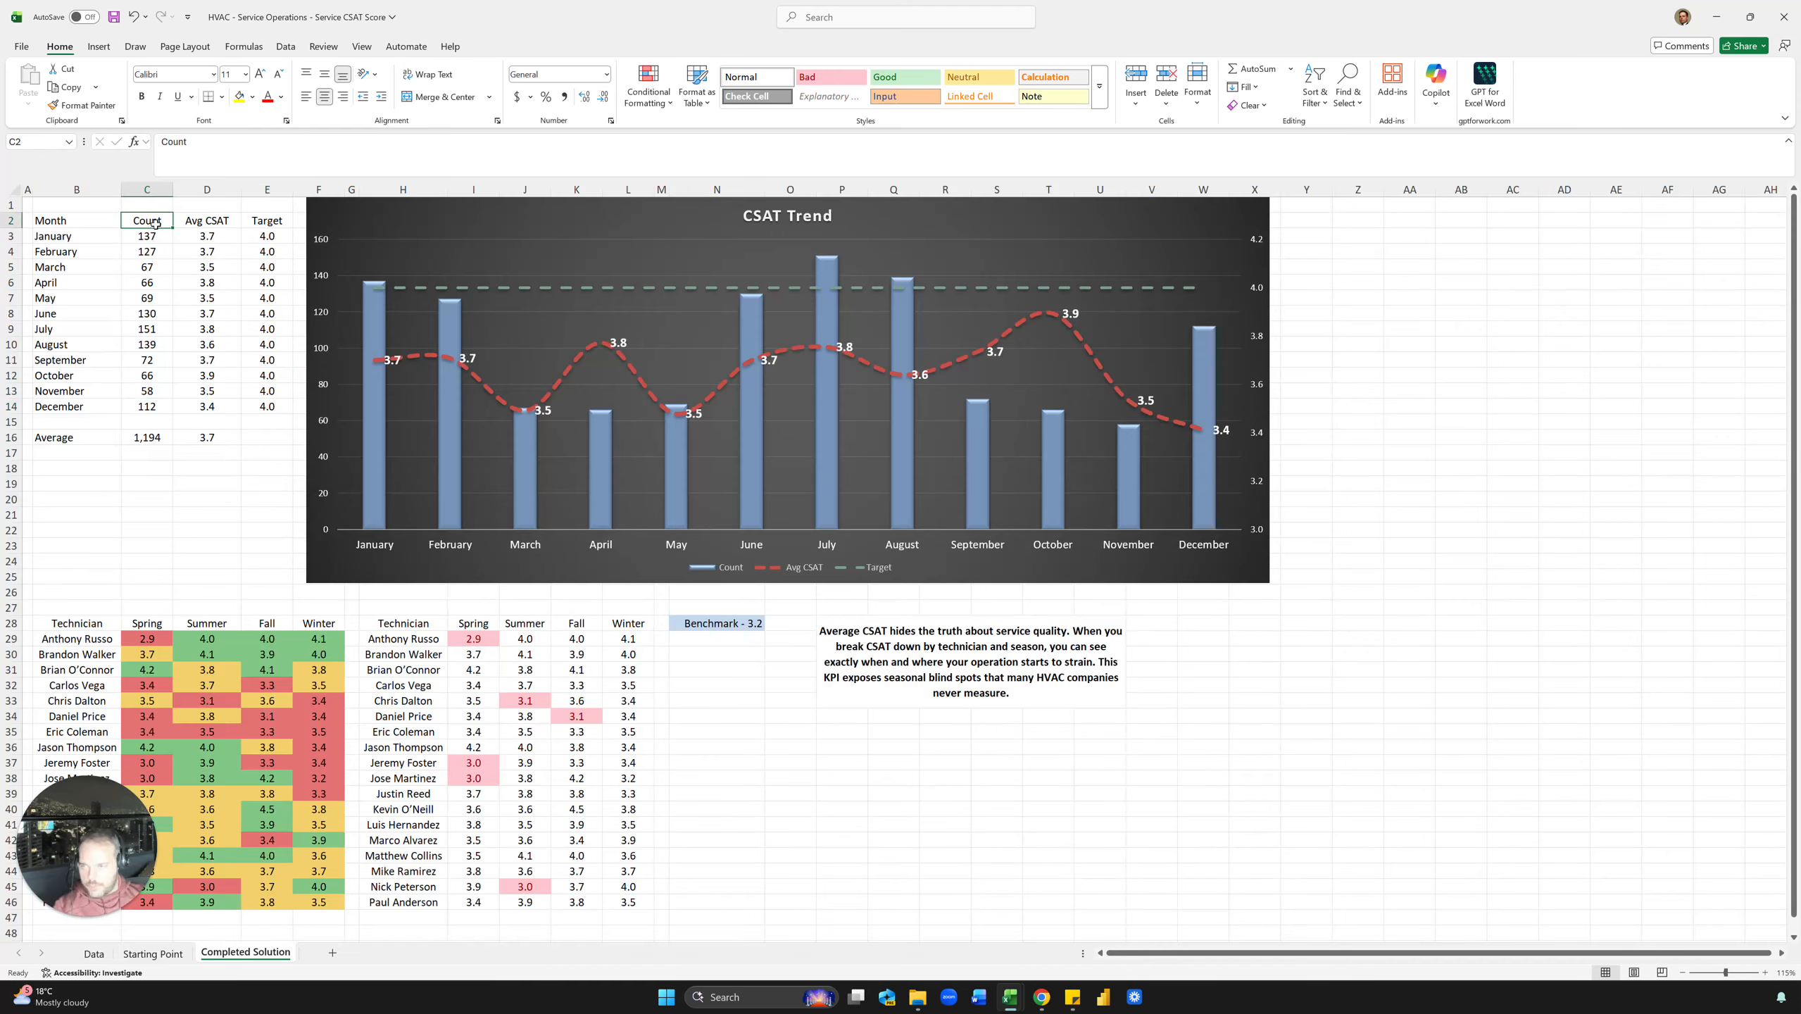
left_click(248, 213, "shift")
key("ctrl+c")
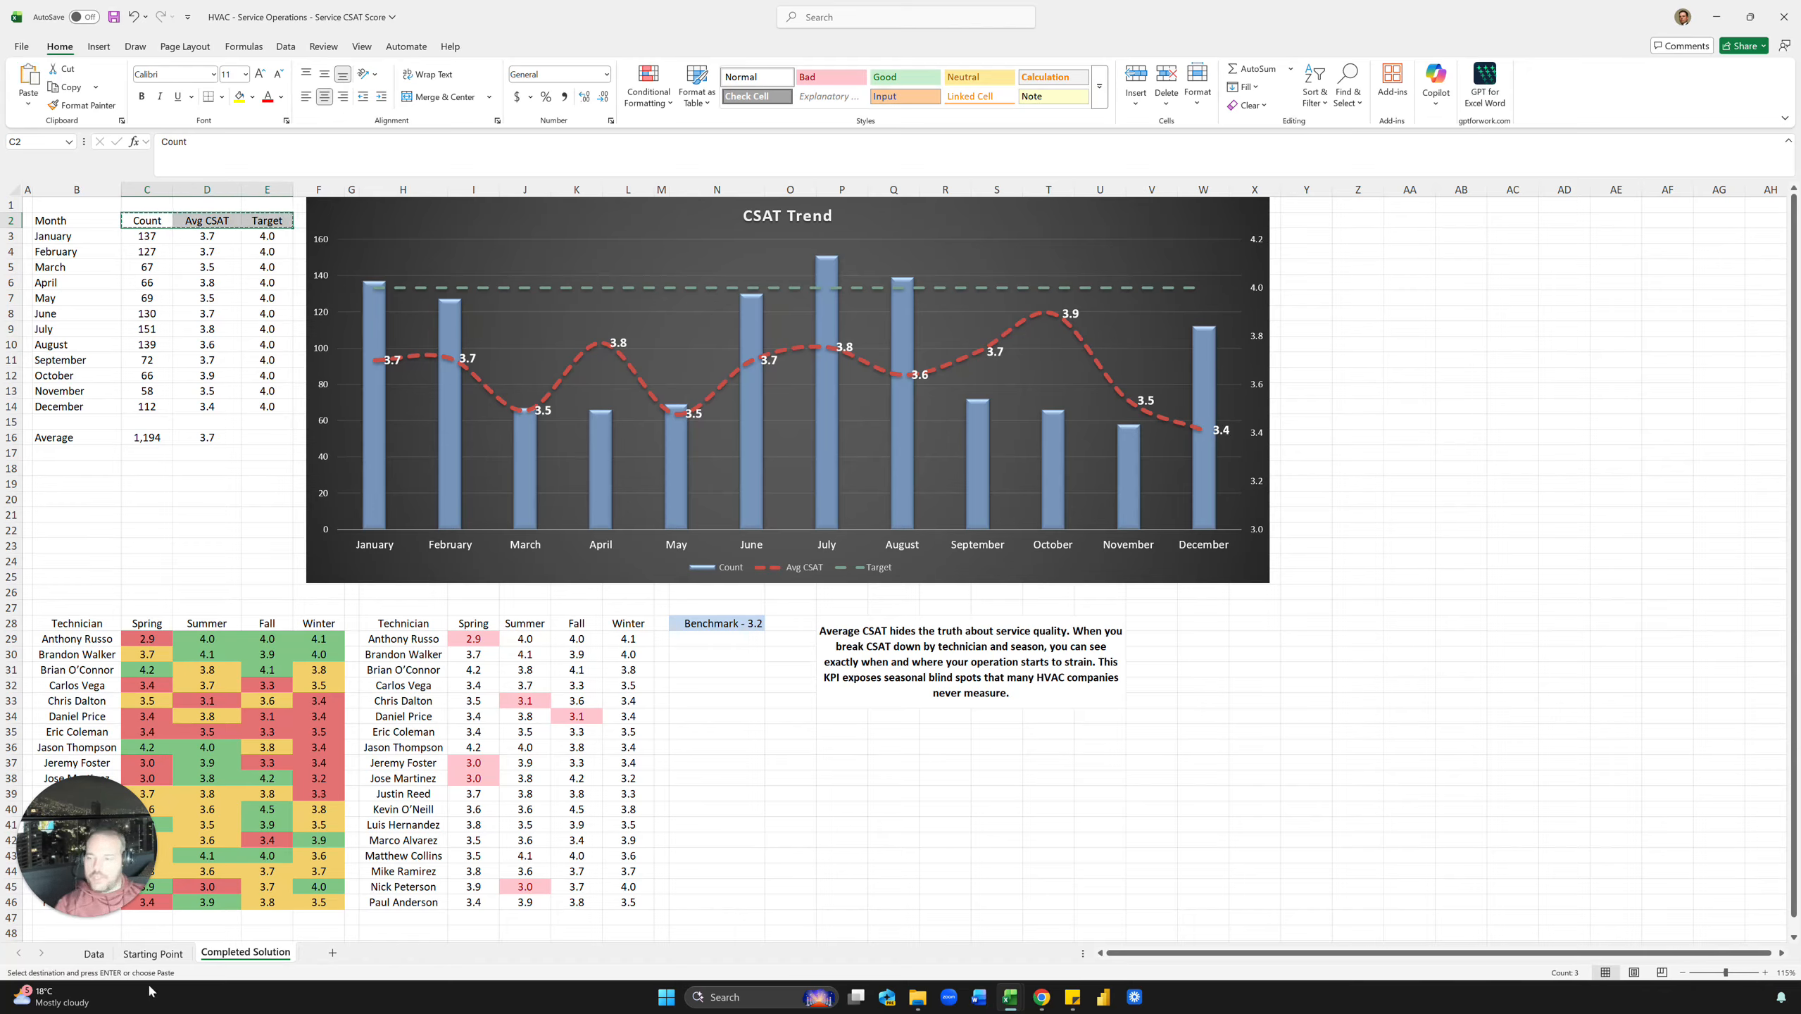
left_click(153, 954)
left_click(270, 246)
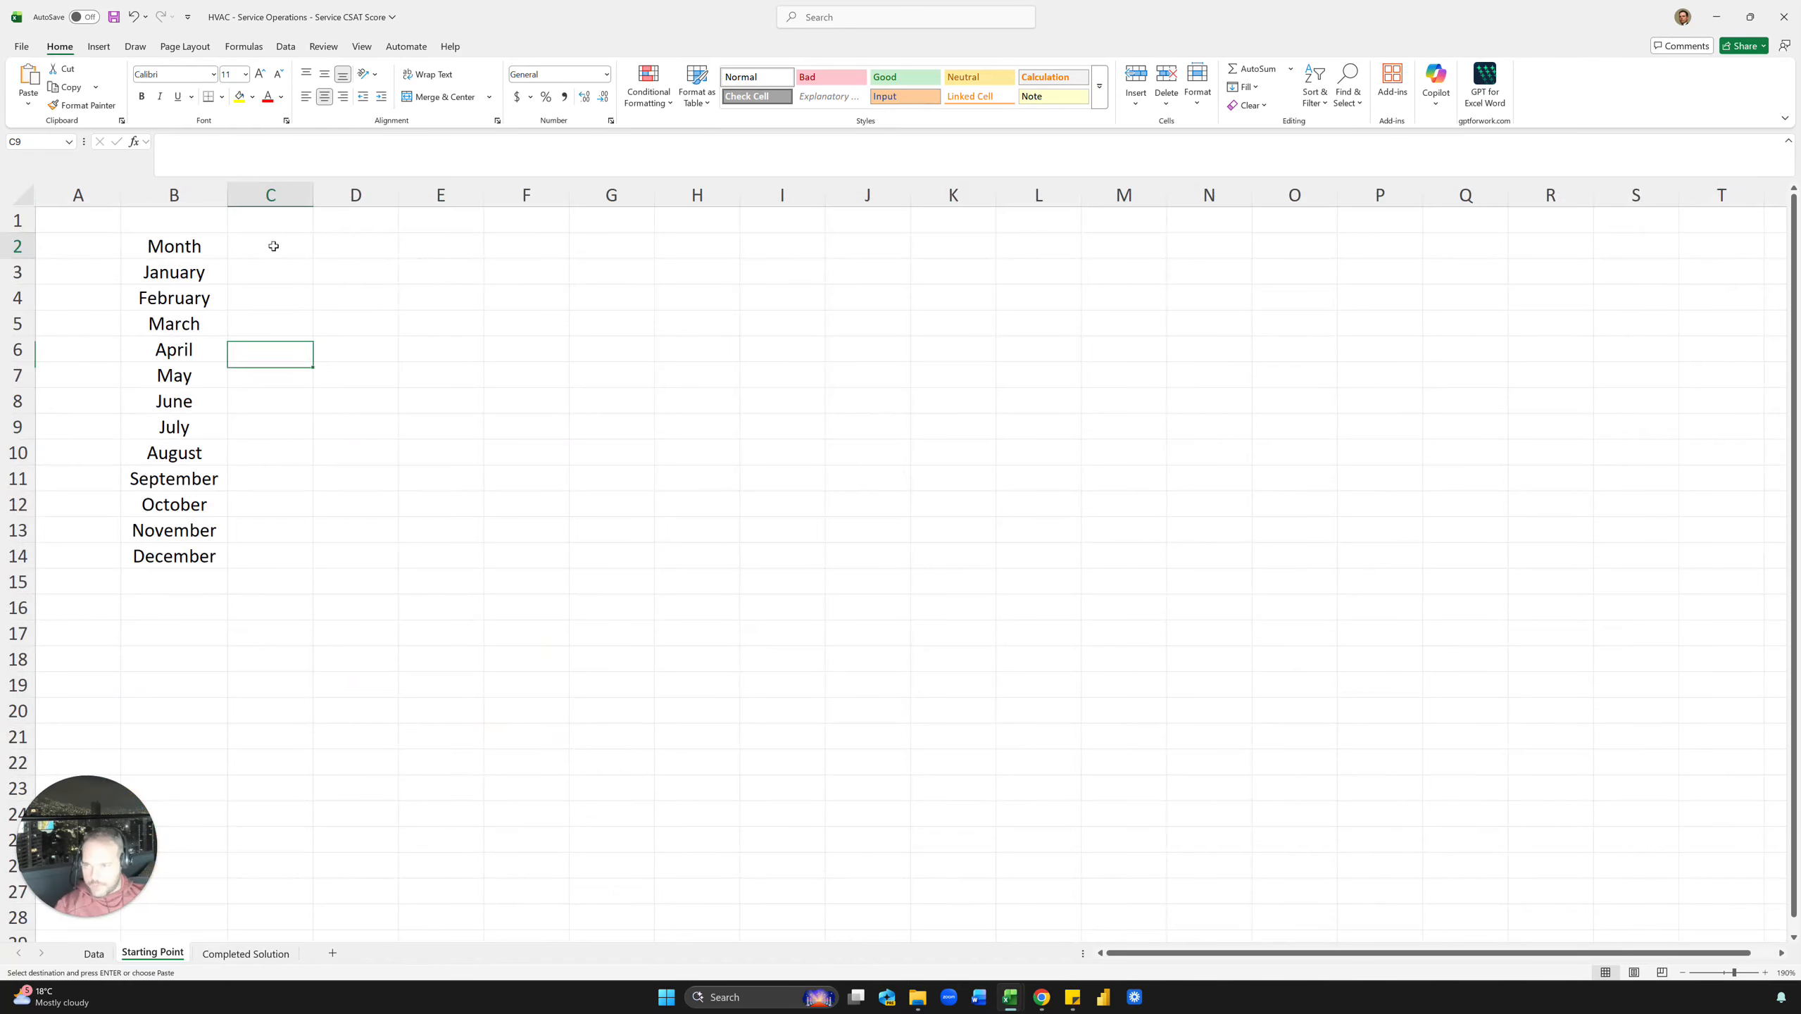
key("ctrl+v")
left_click(272, 300)
left_click_drag(120, 194, 81, 195)
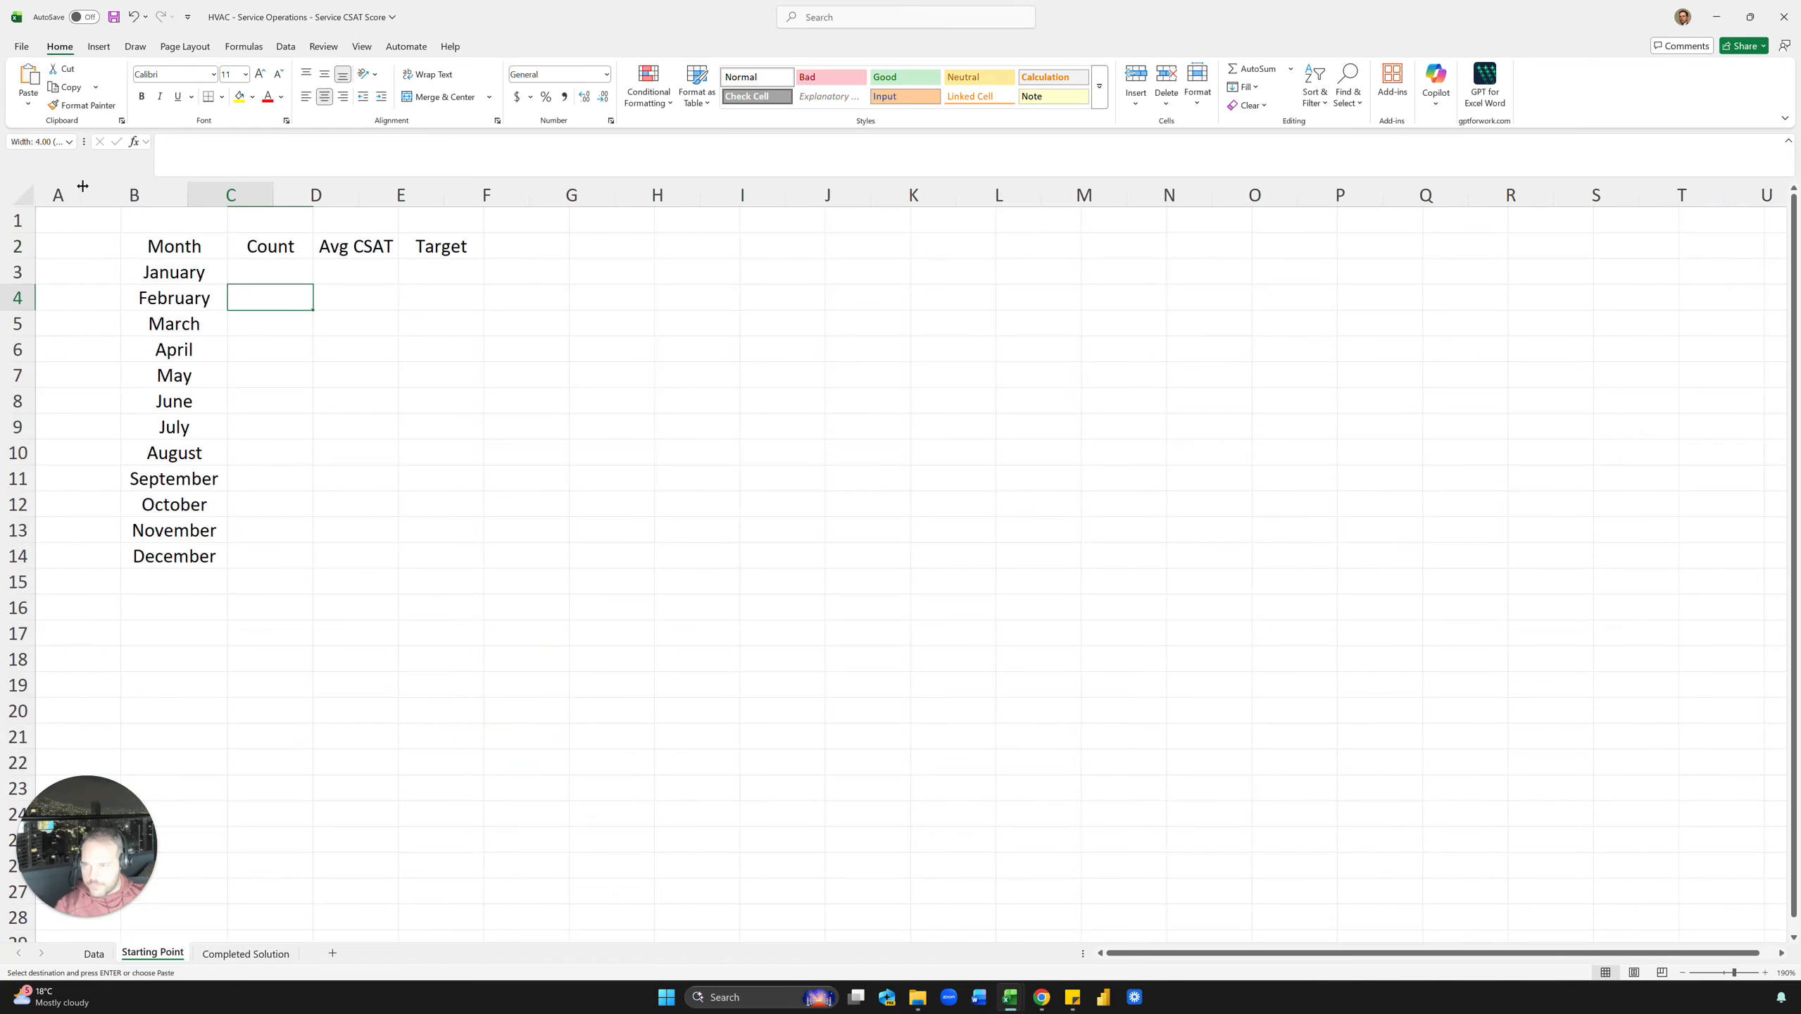
Enter =COUNTIFS(Data!M:M,"True",Data!B:B,'Starting Point'!B3) in C3 to count January's survey responses.
left_click(215, 258)
key("Down")
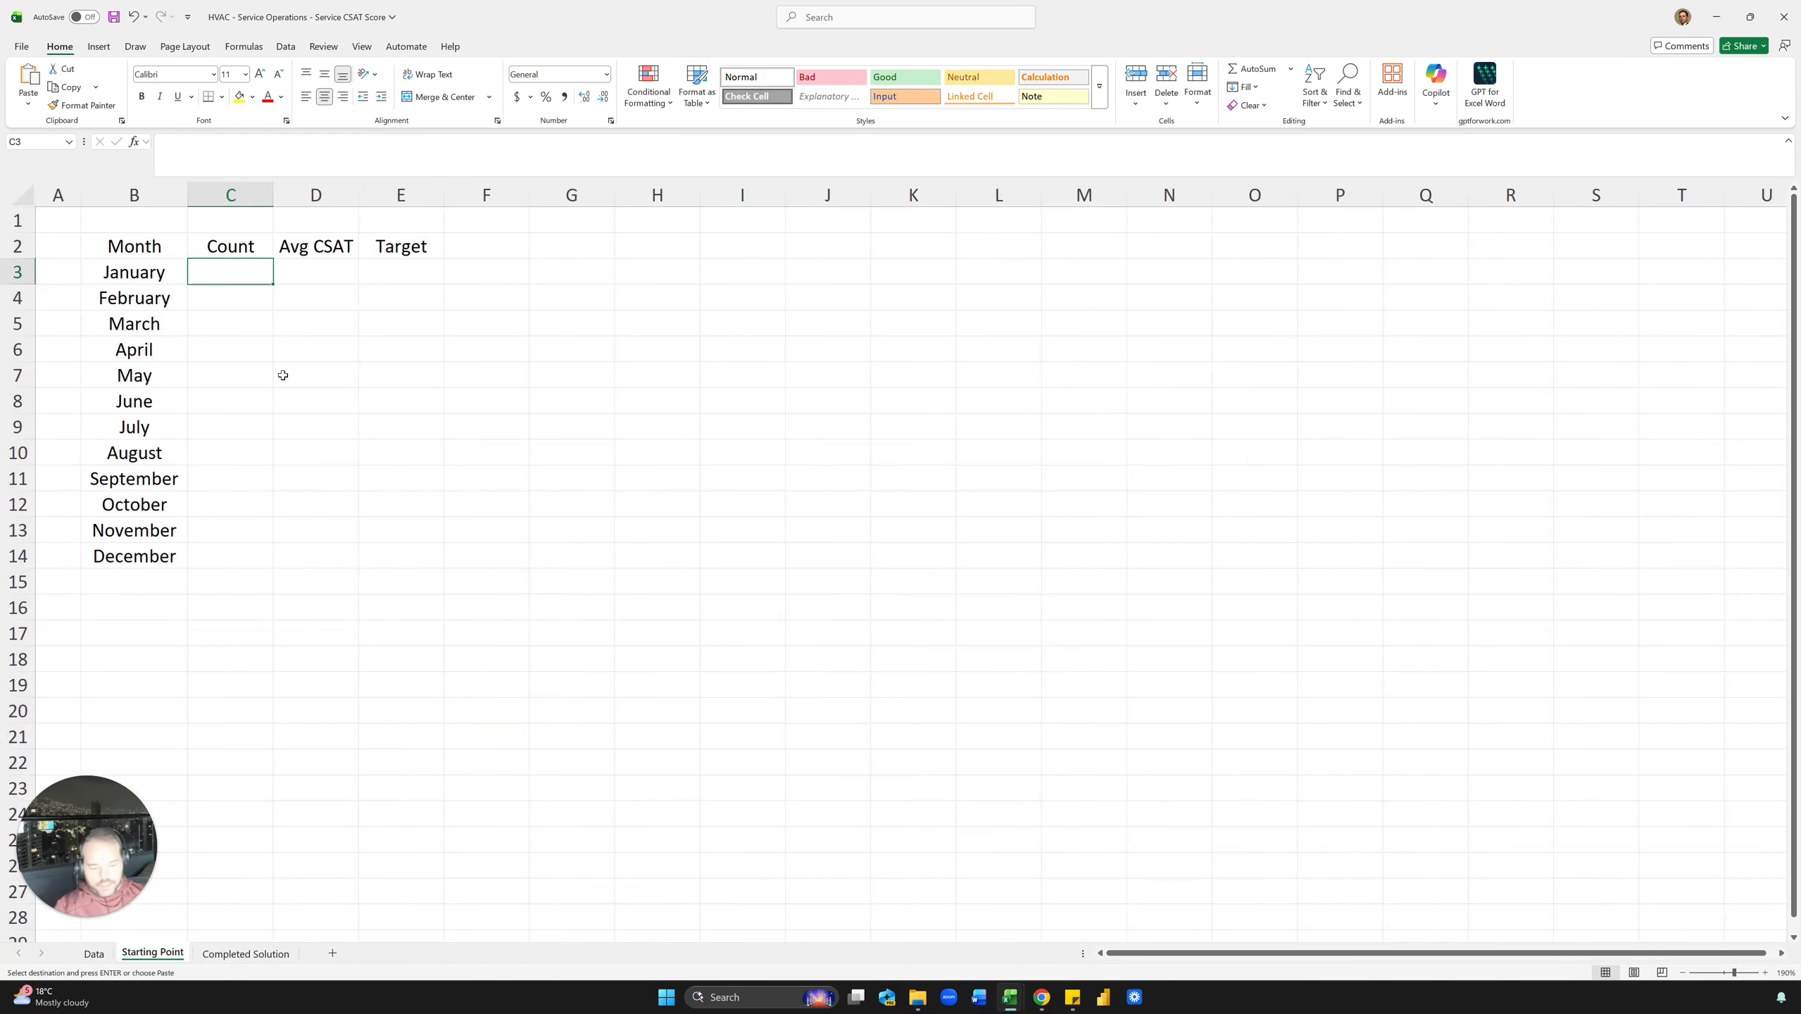
type("=countifs")
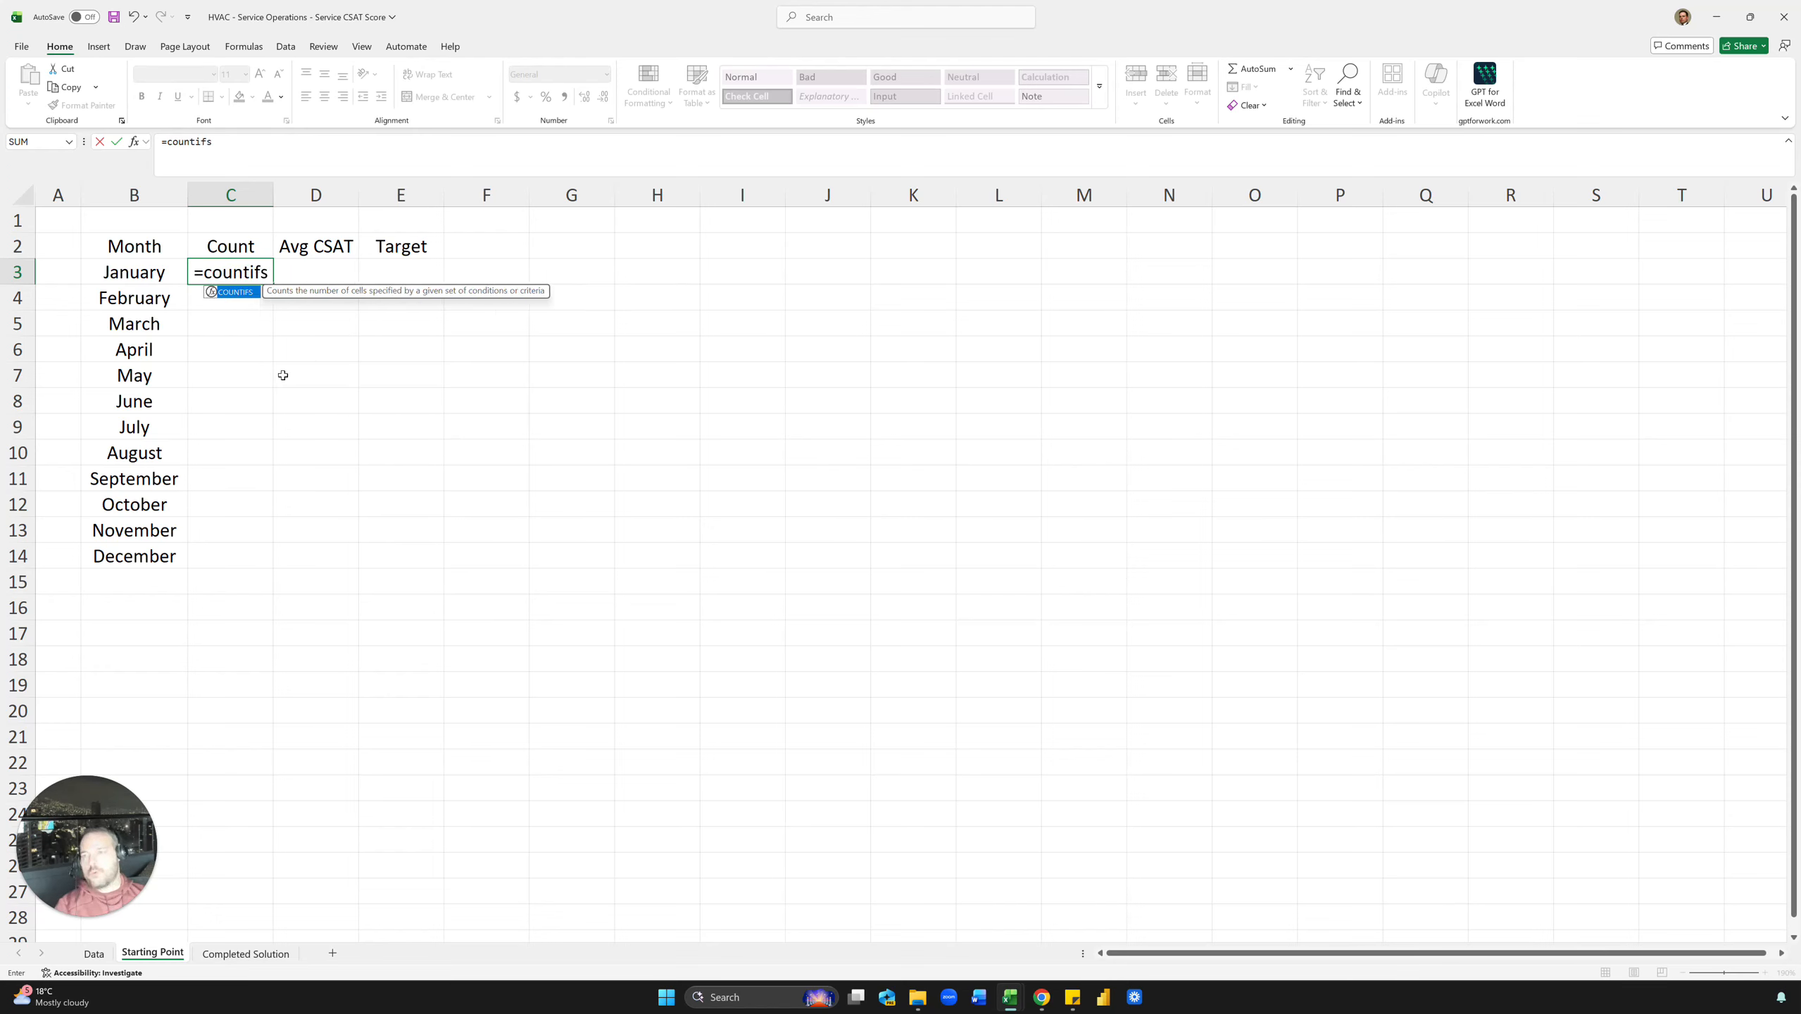
key("Tab")
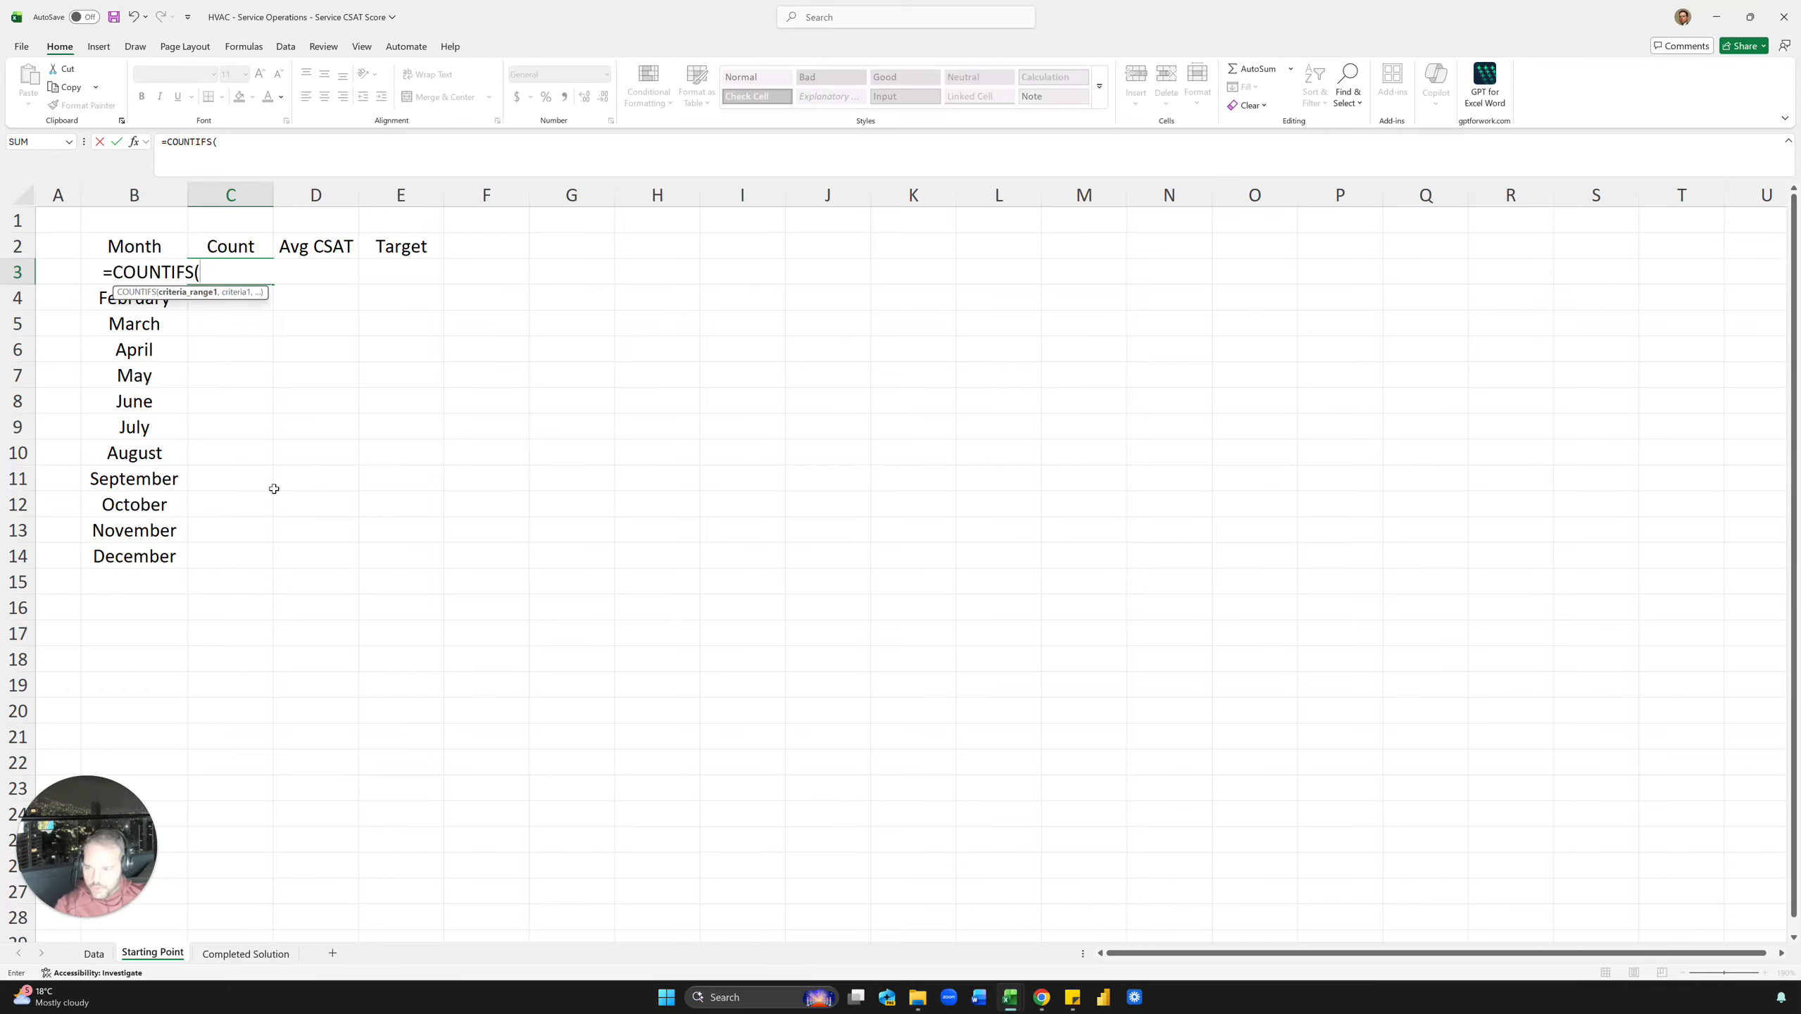
left_click(94, 953)
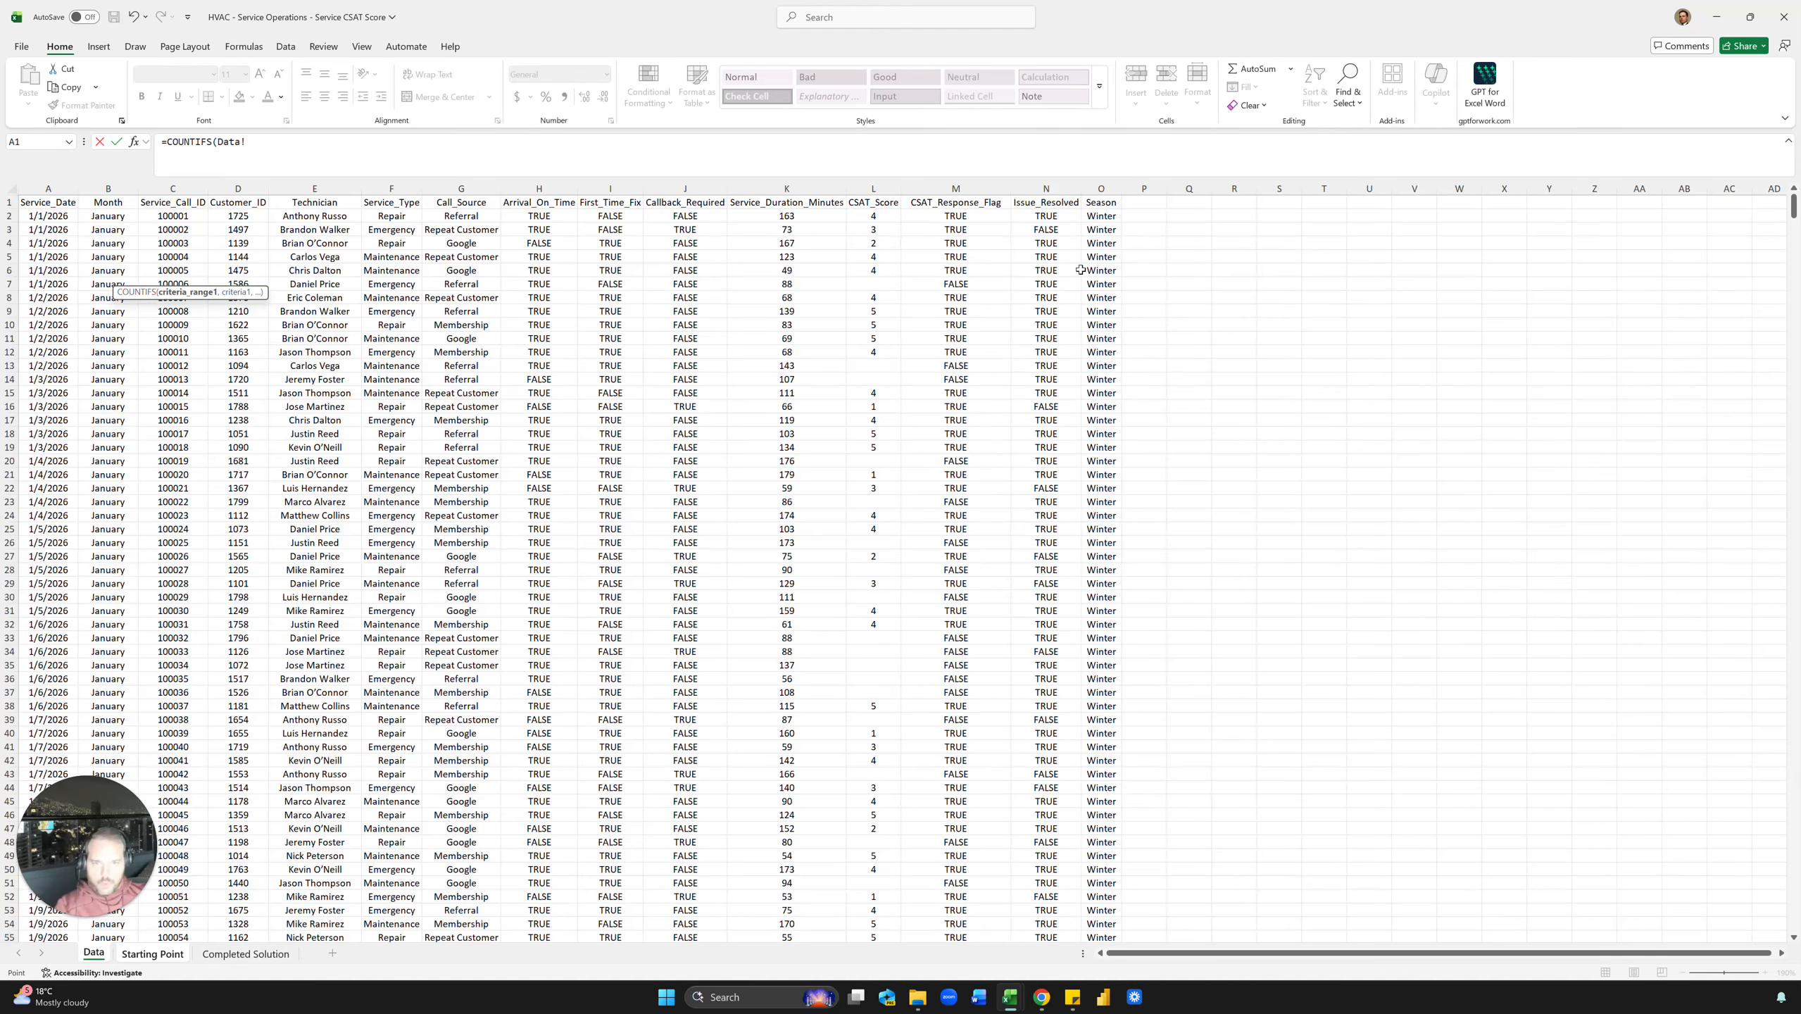
left_click(957, 189)
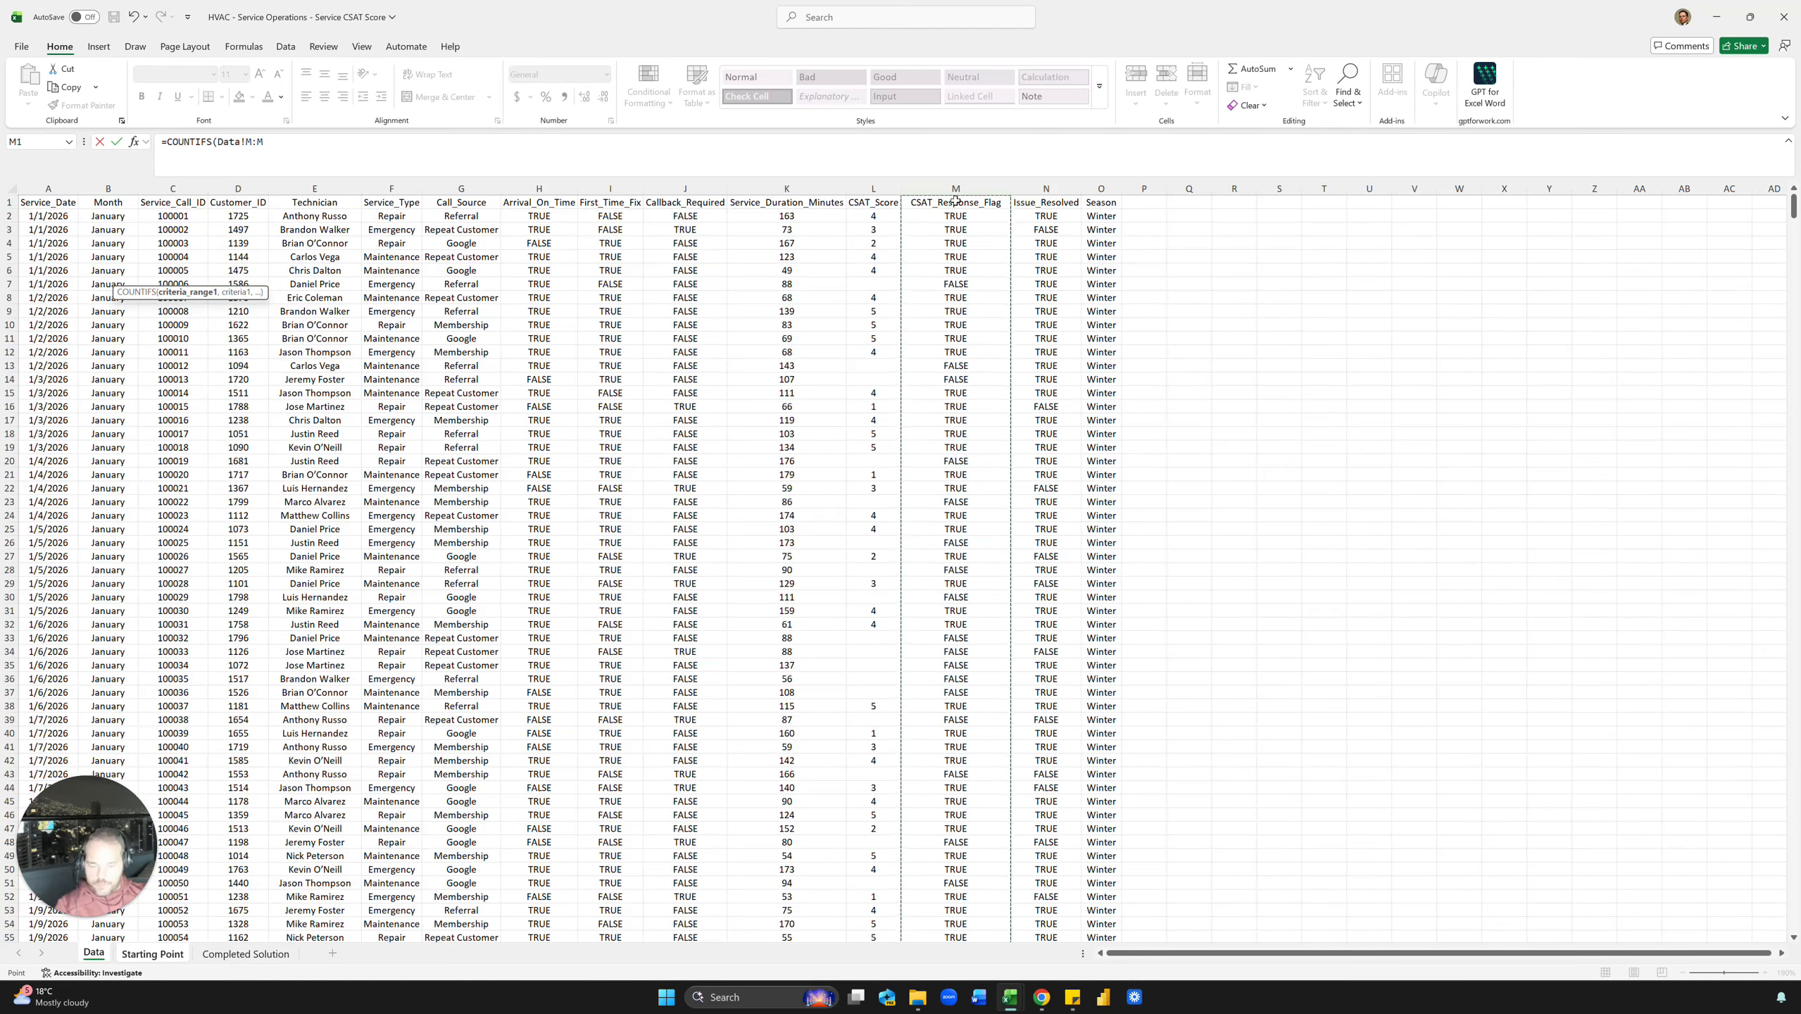
type(",\"True")
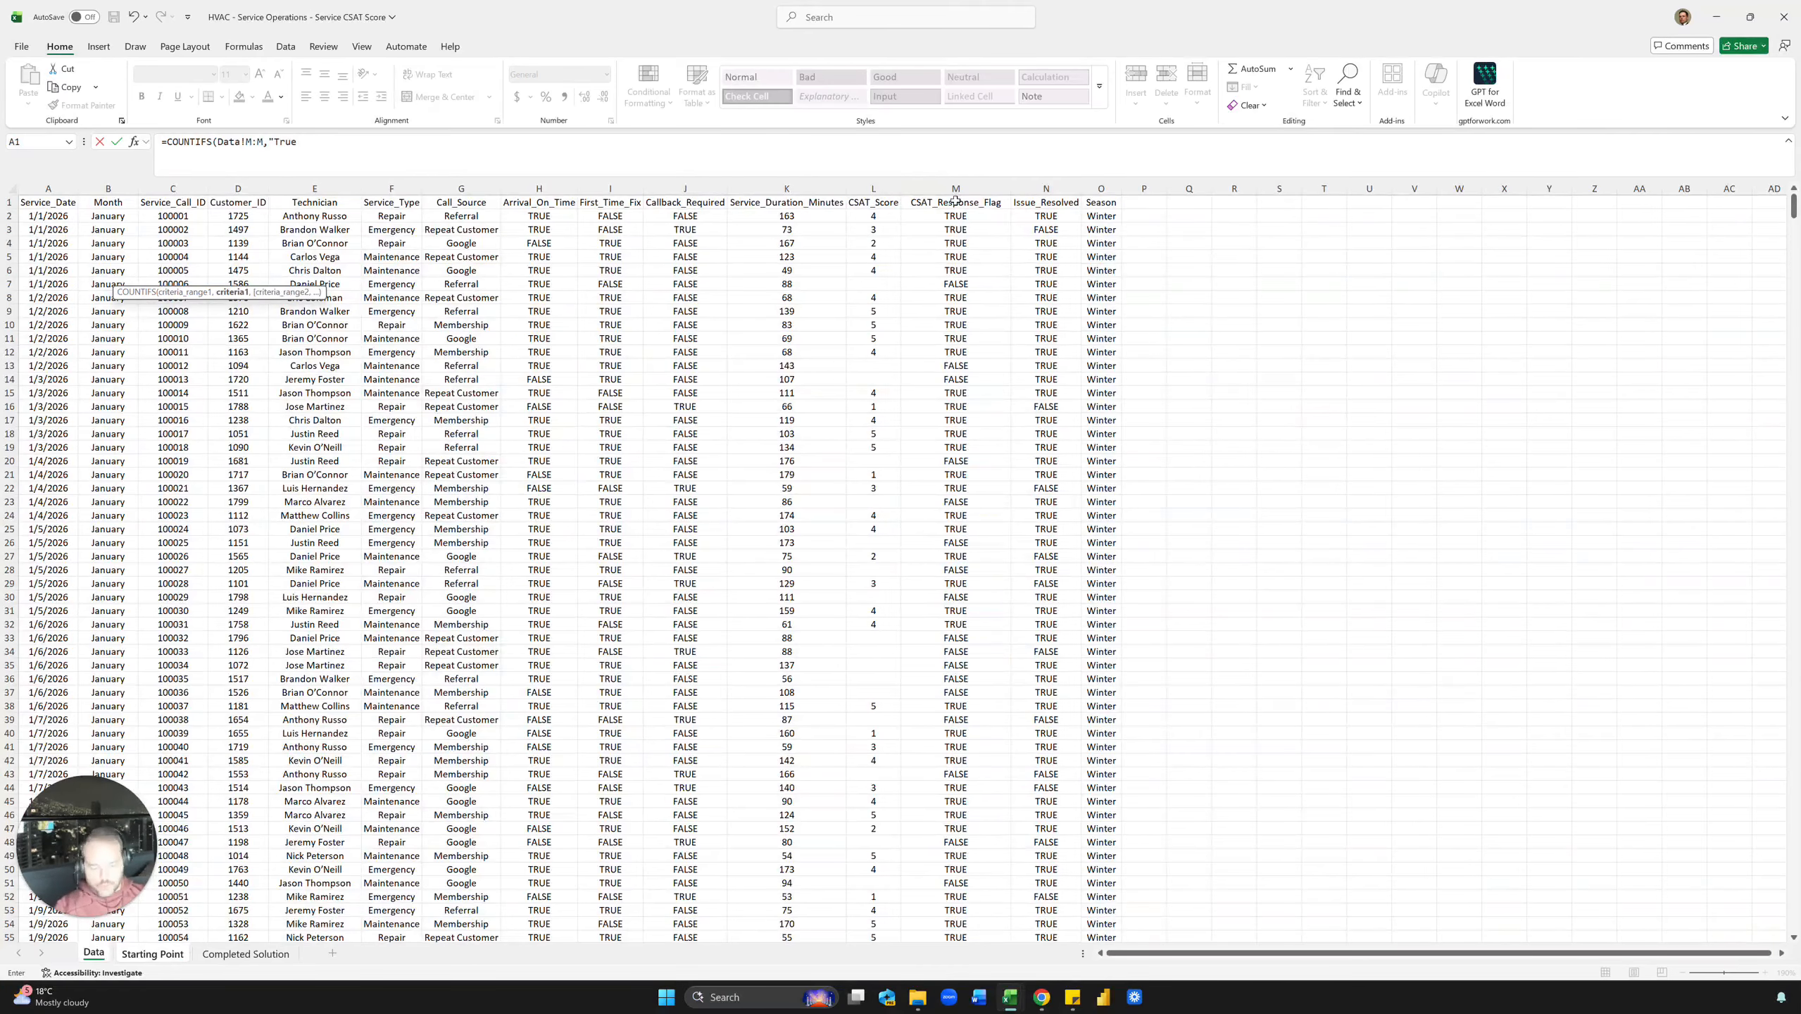
type("\",")
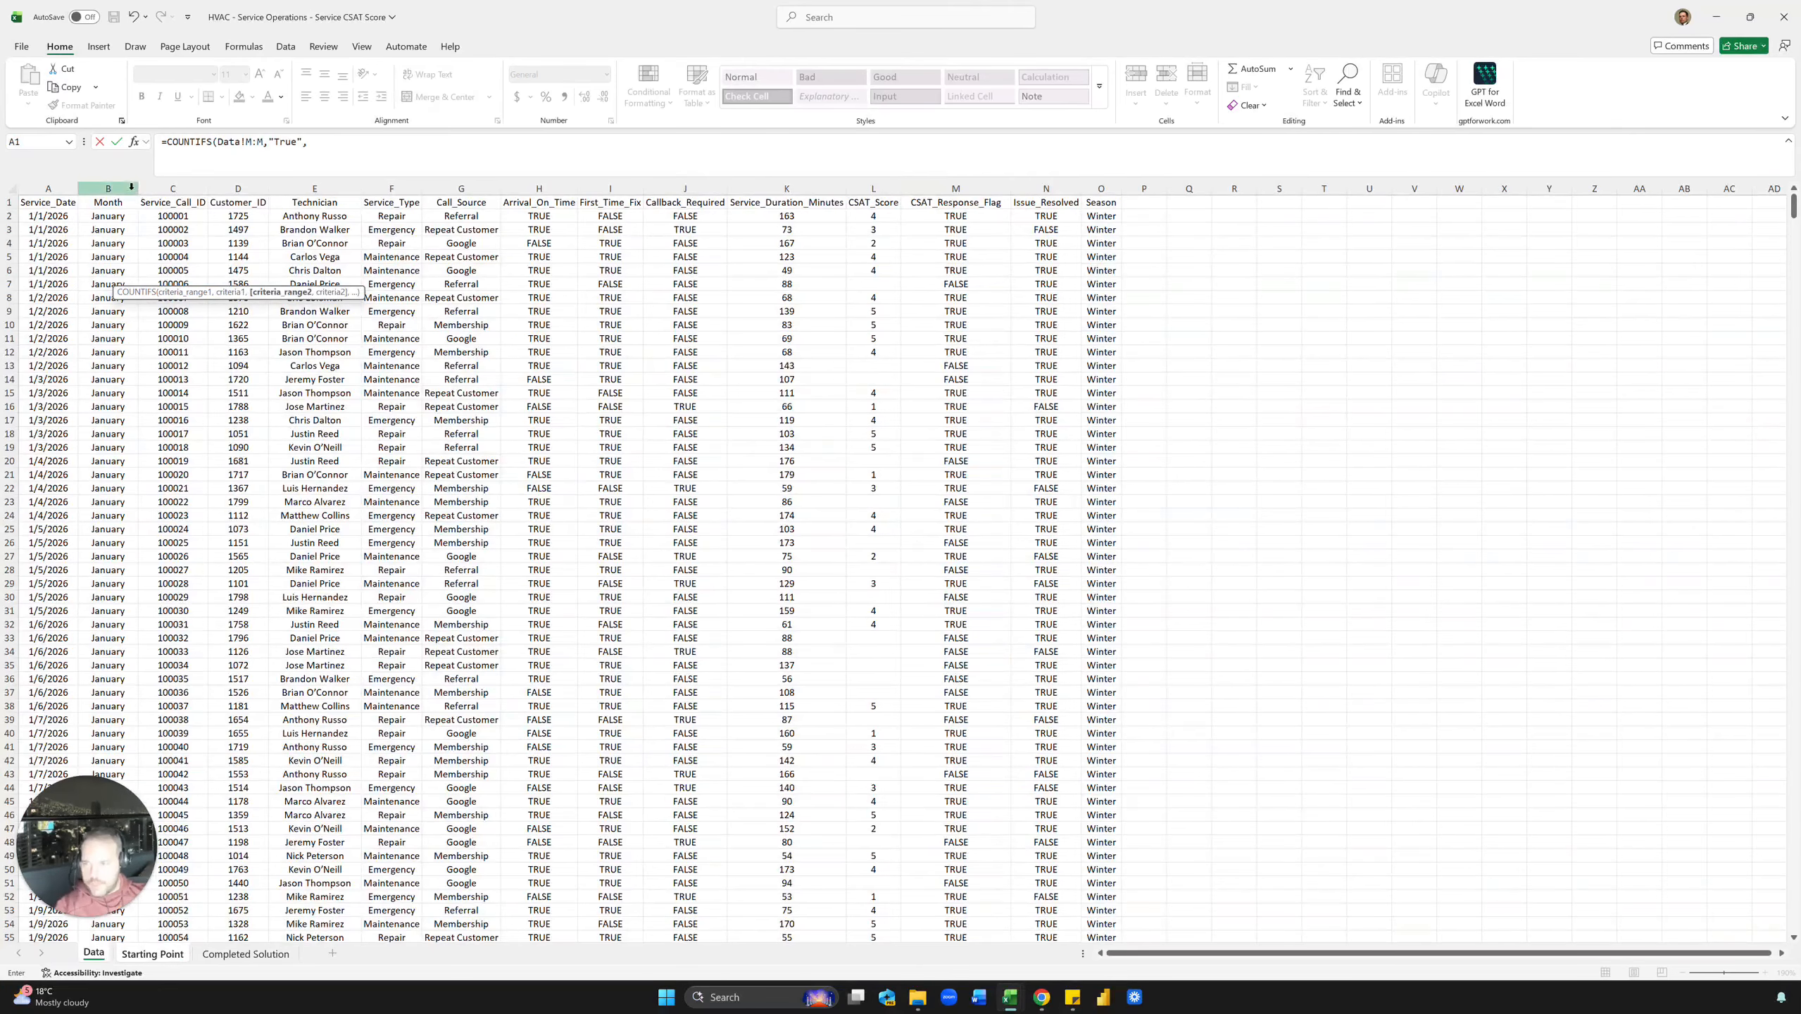
left_click(106, 188)
type(",")
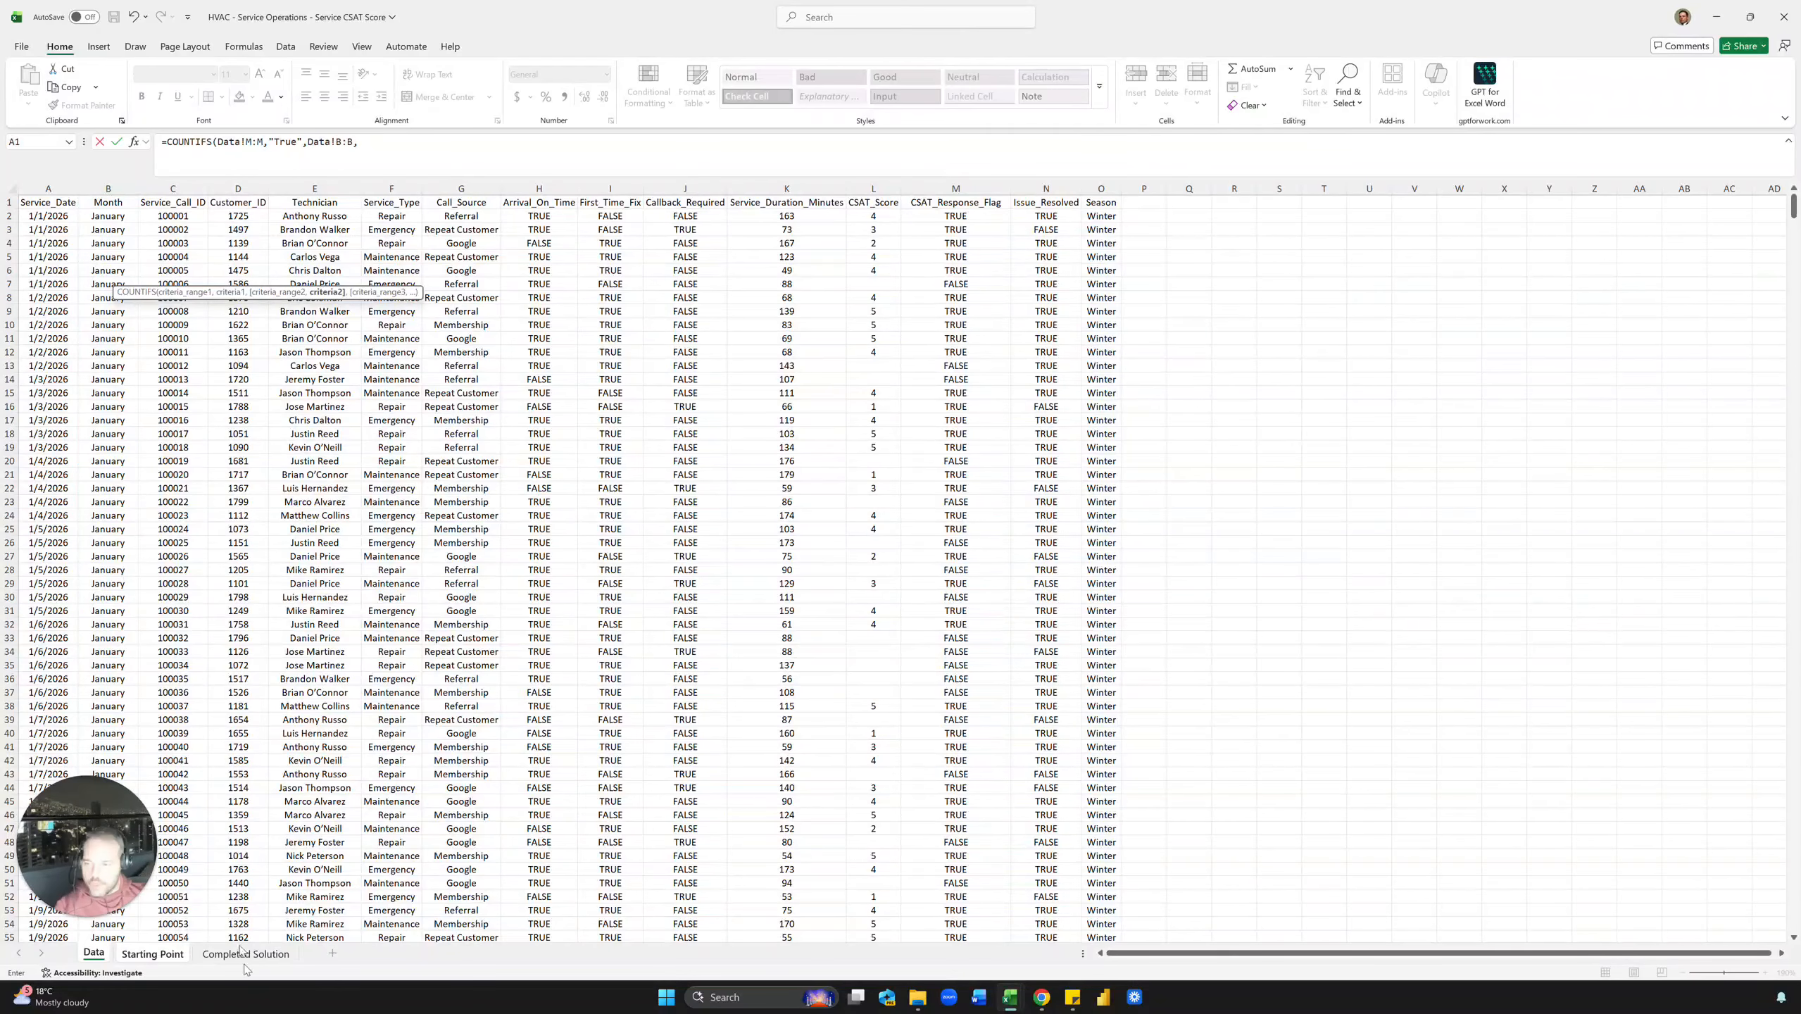
left_click(165, 960)
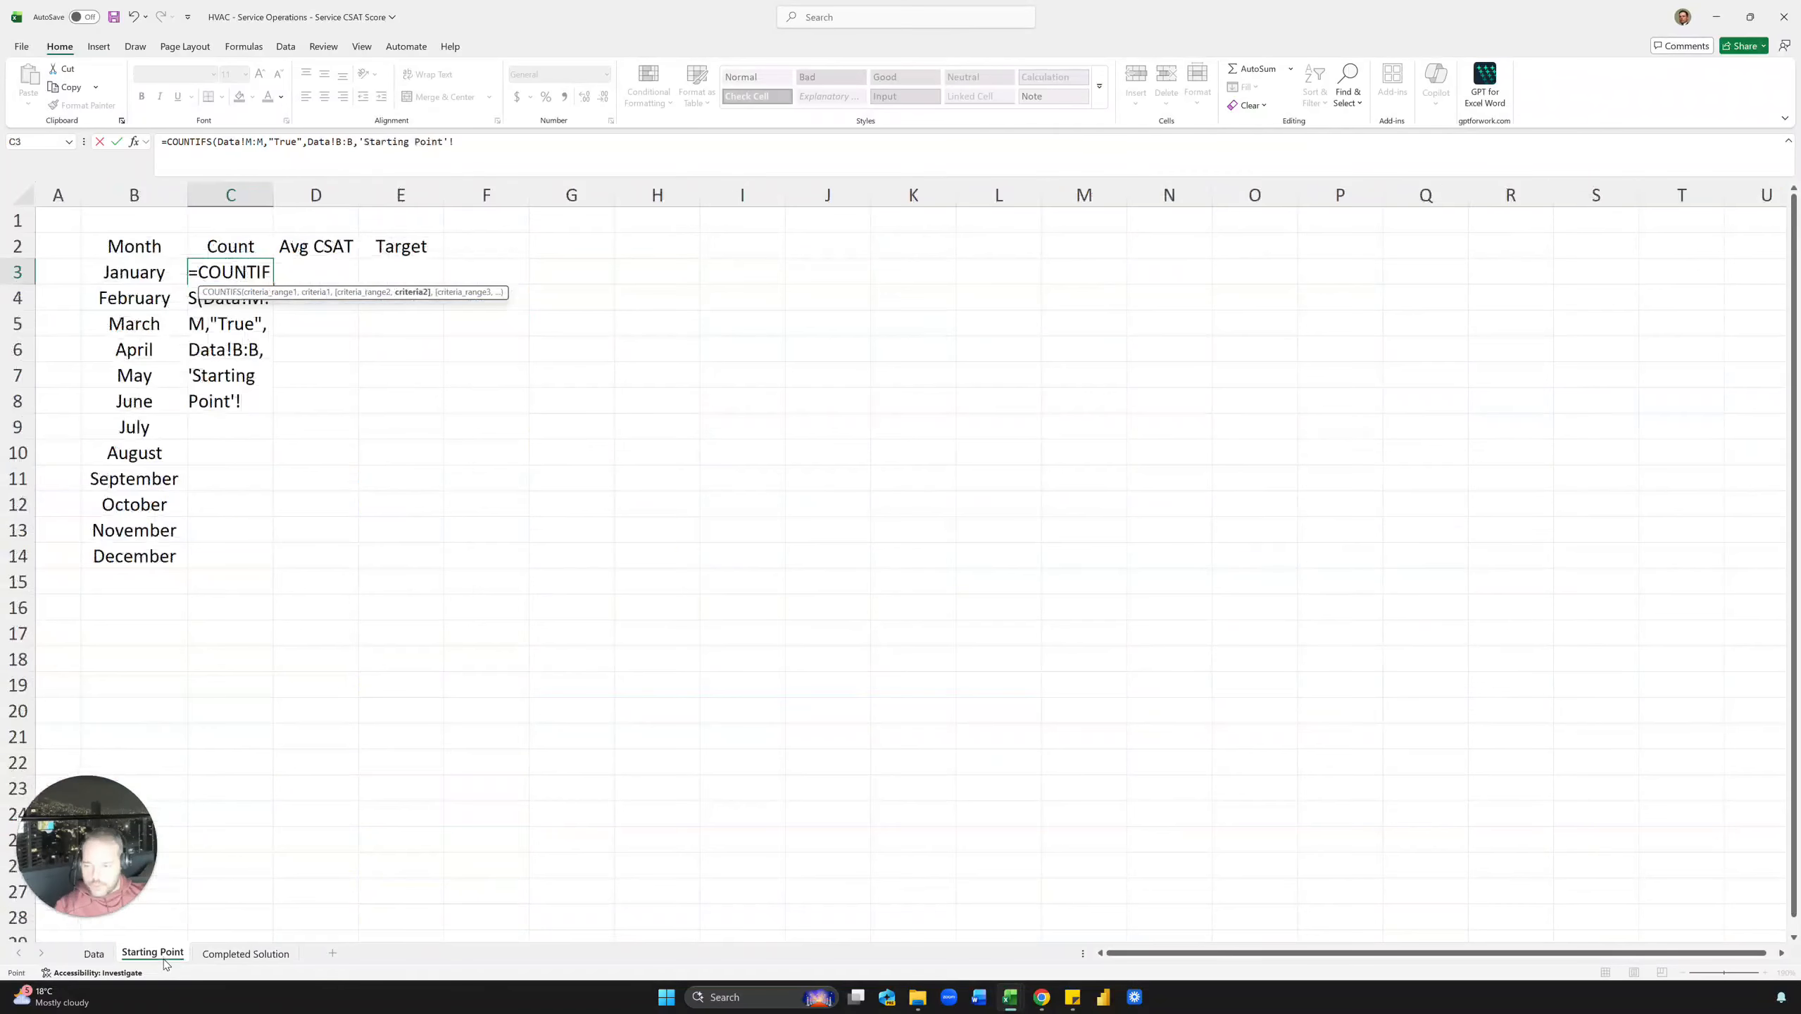
left_click(161, 300)
left_click(144, 274)
key("Return")
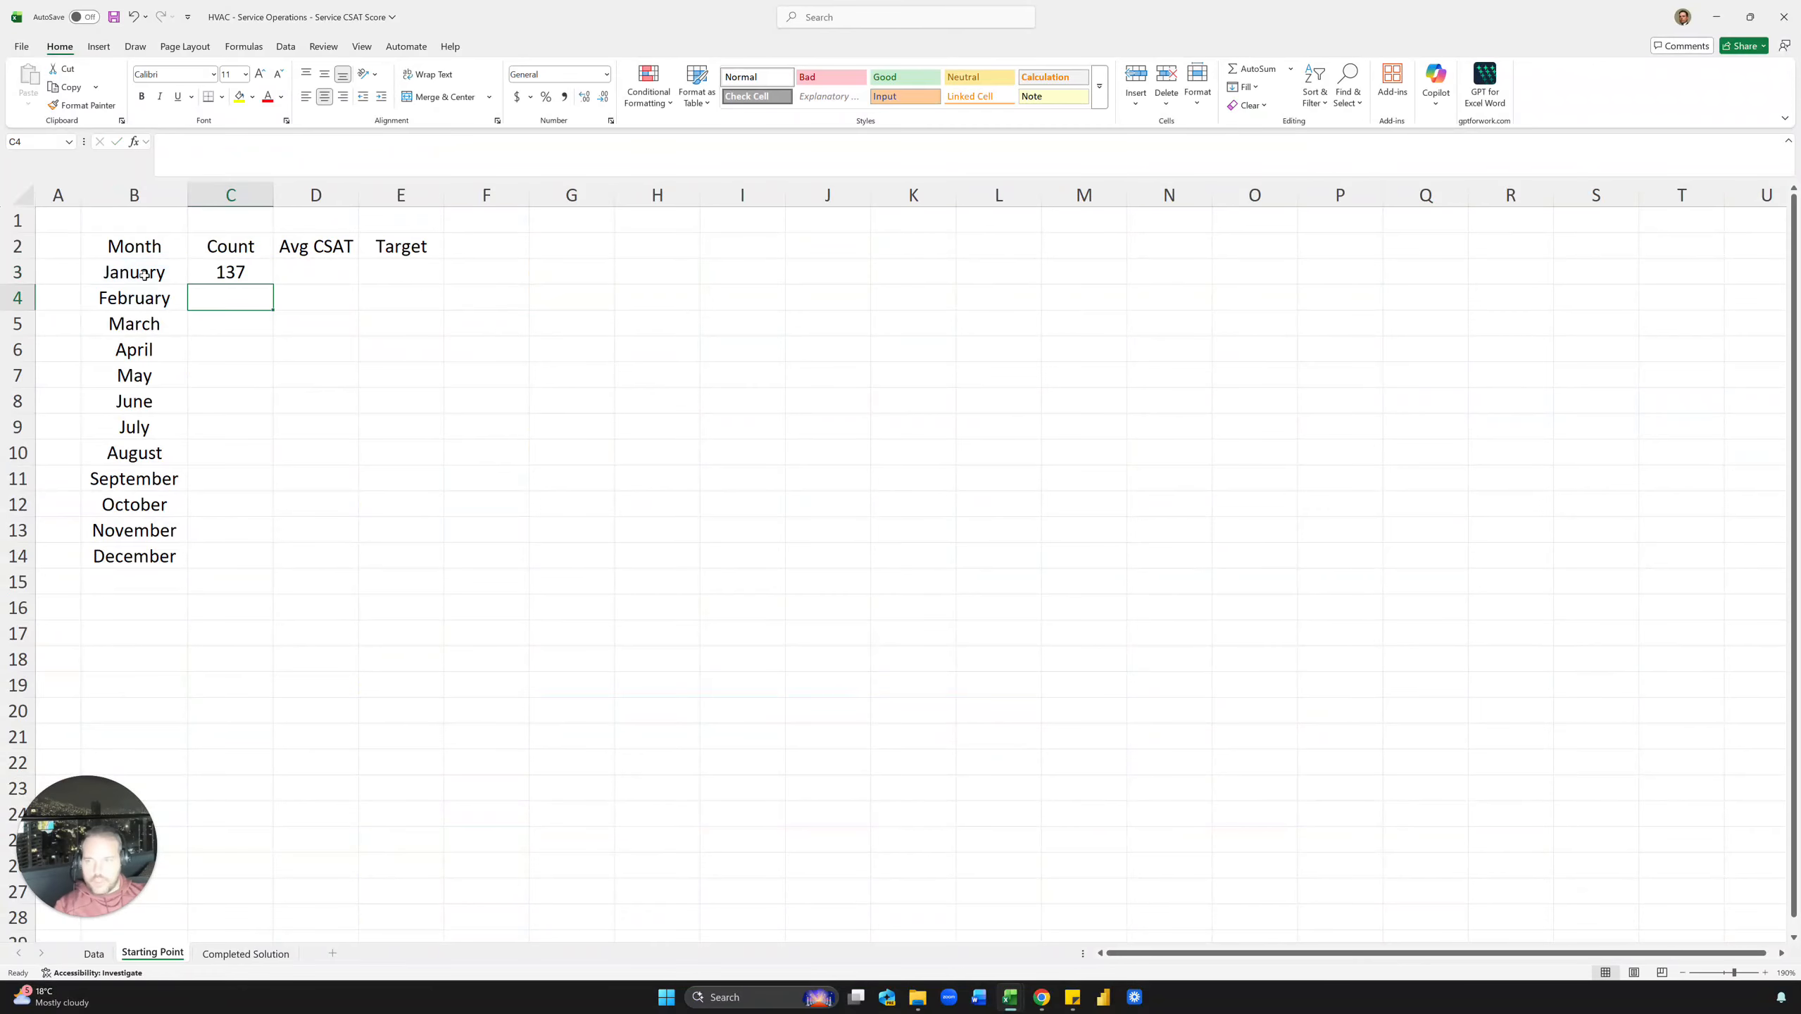
Fill the January count formula down to December in C14 and select the first Avg CSAT cell, D3.
left_click(253, 278)
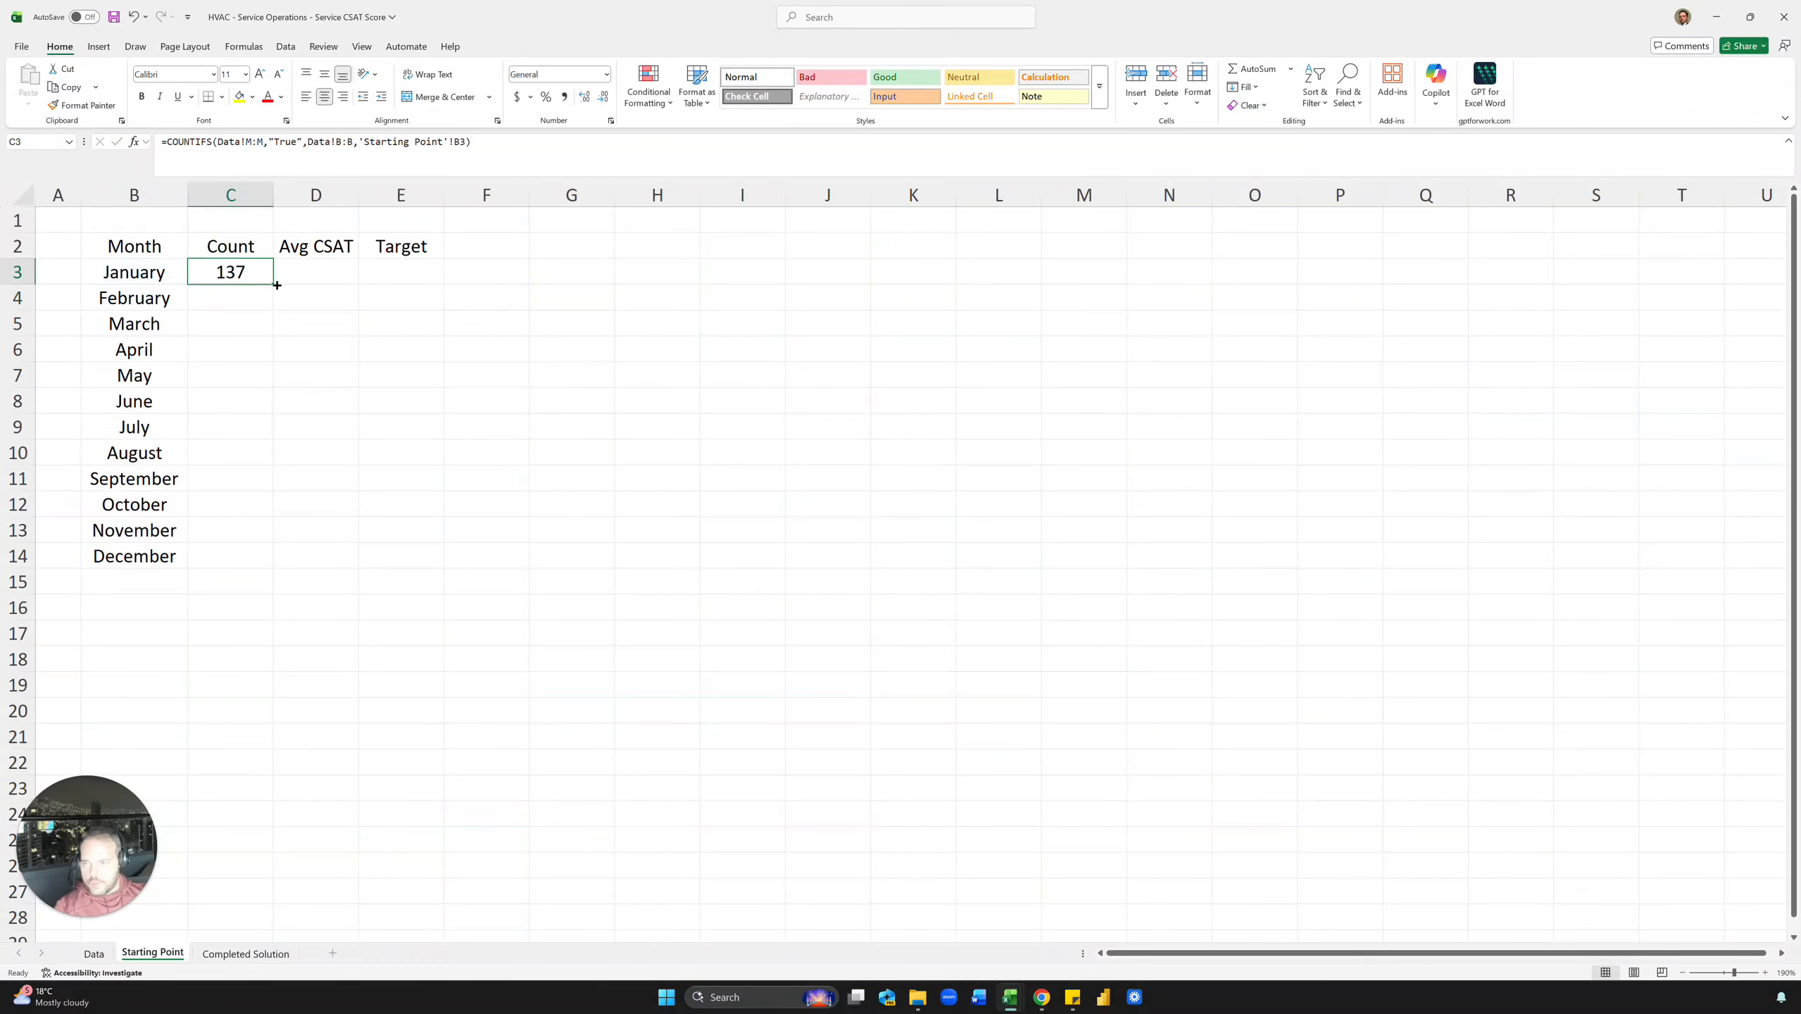
left_click_drag(276, 284, 275, 565)
left_click(359, 246)
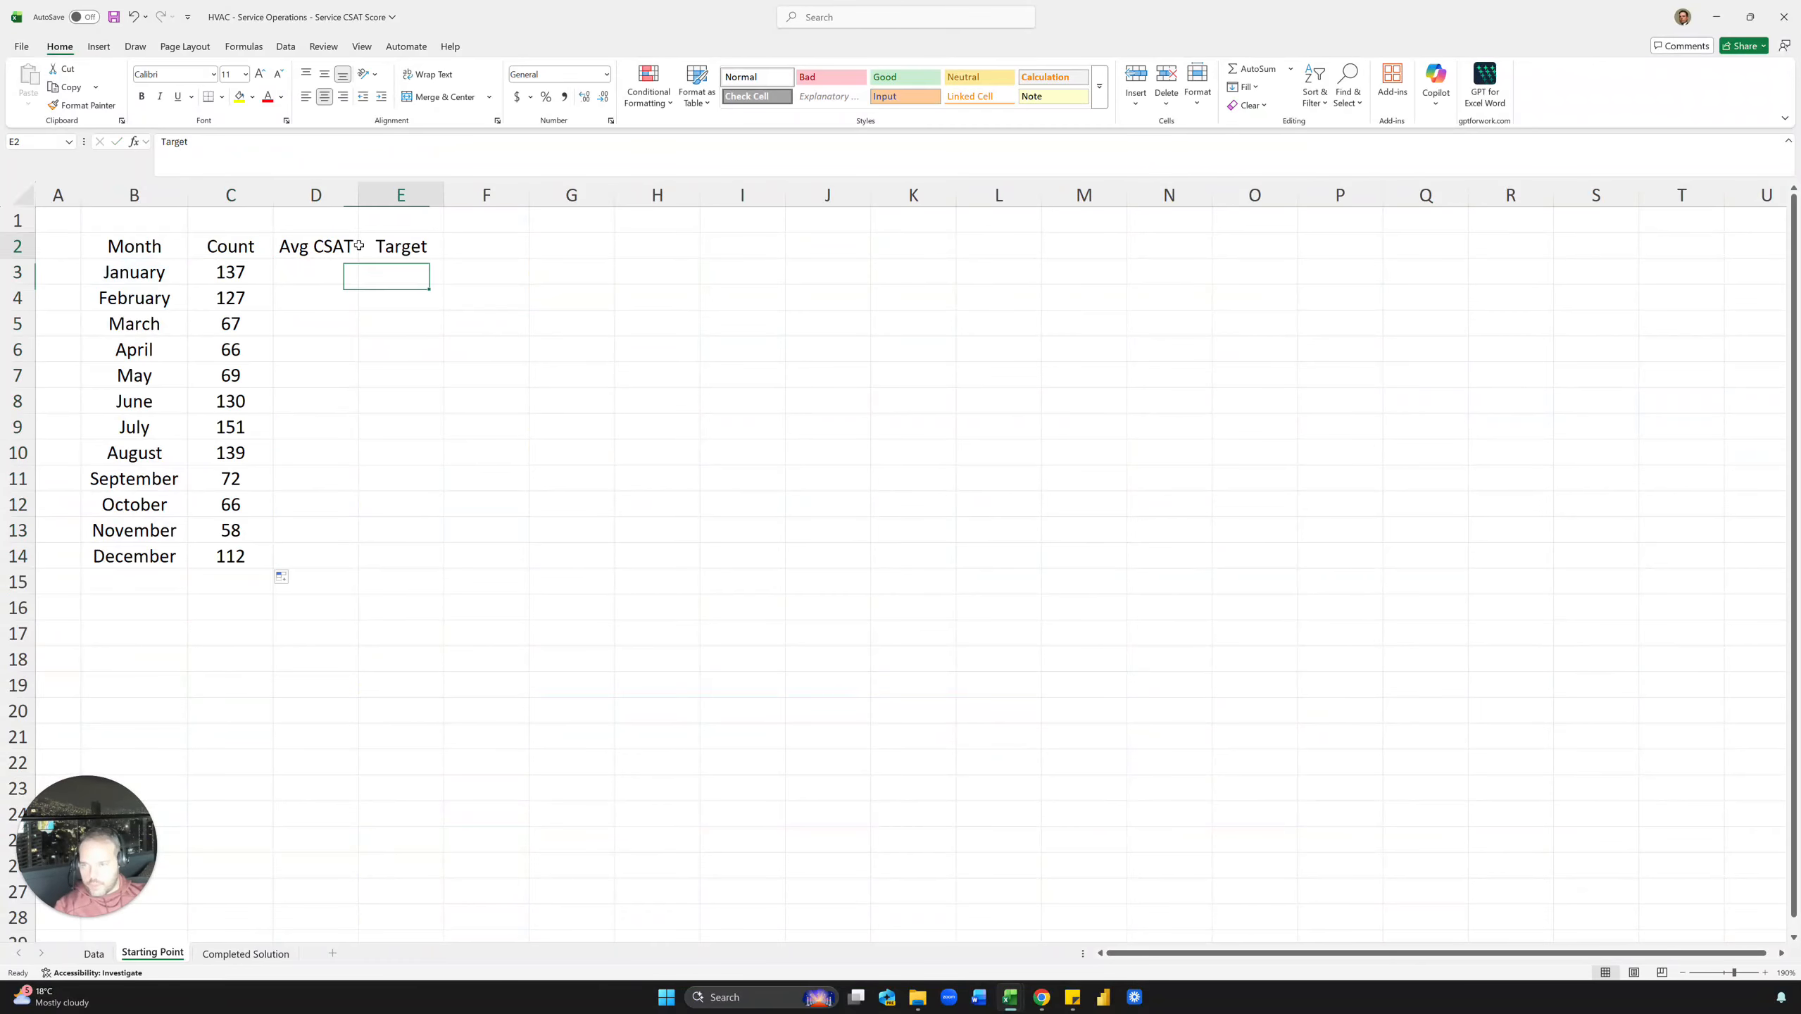
left_click(328, 273)
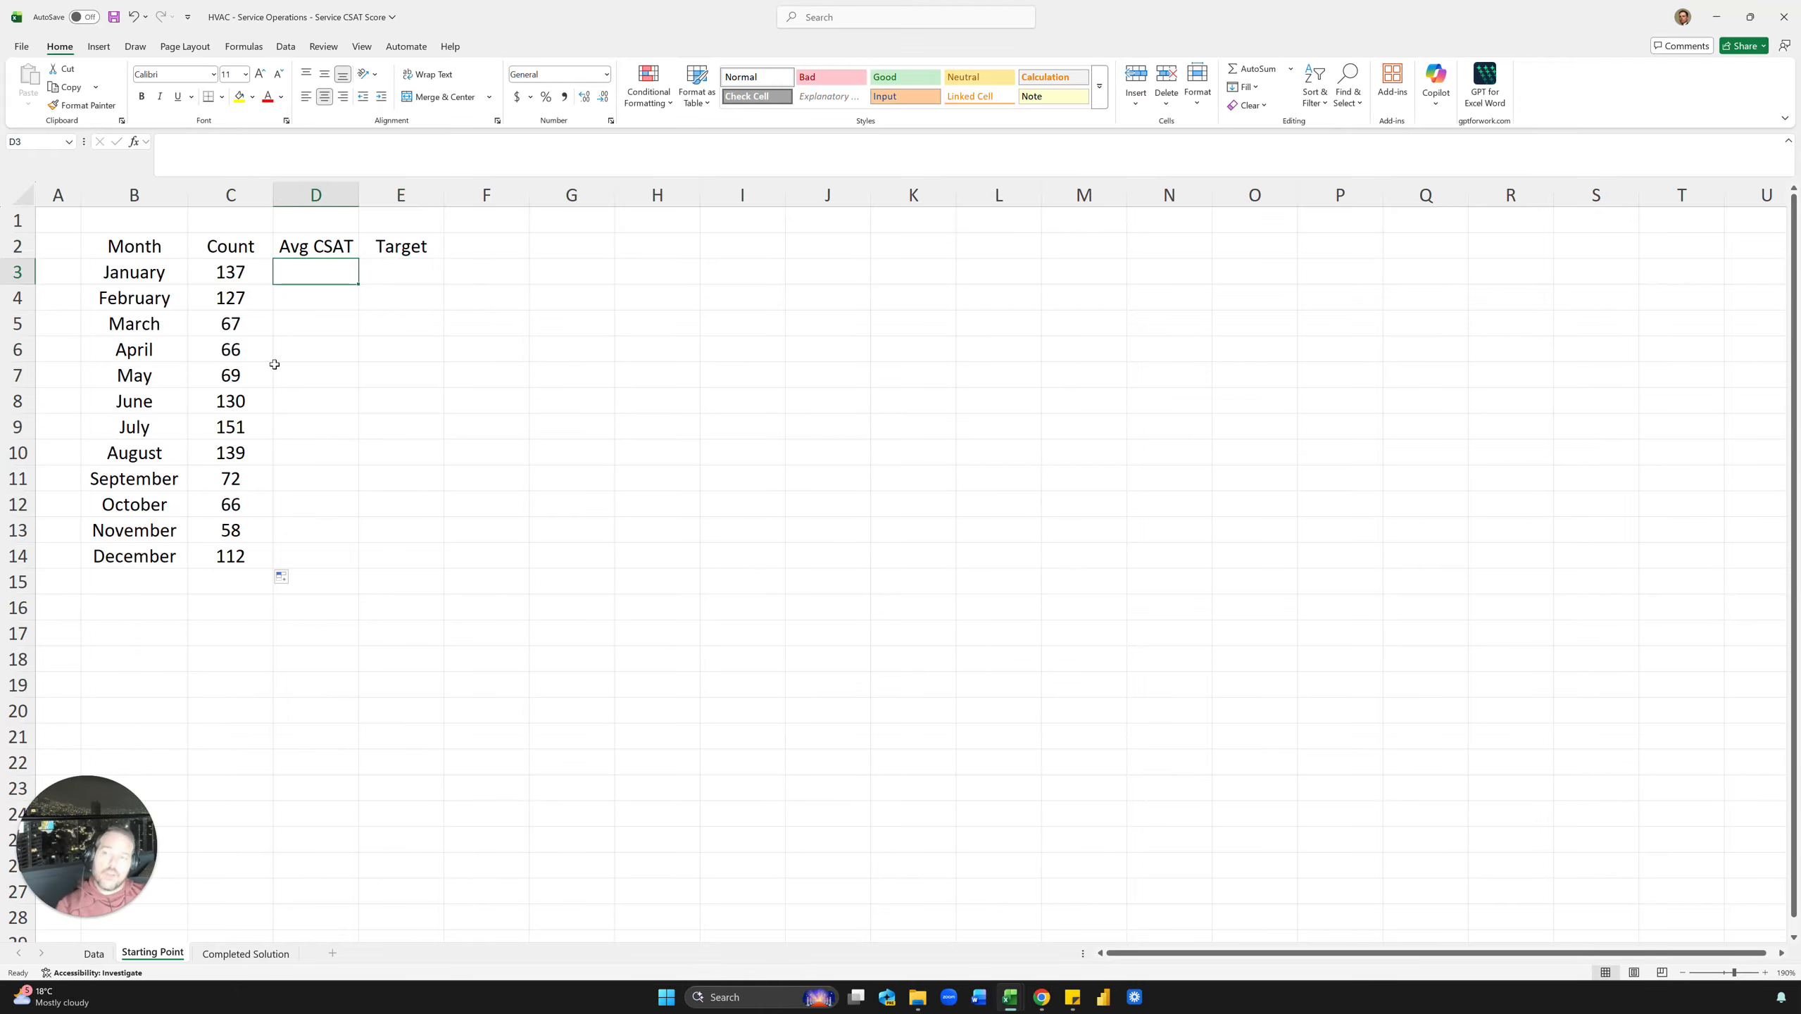
Examine the Data sheet's CSAT_Score, Month and CSAT_Response_Flag columns, comparing filled and blank scores with their response flags.
left_click(94, 954)
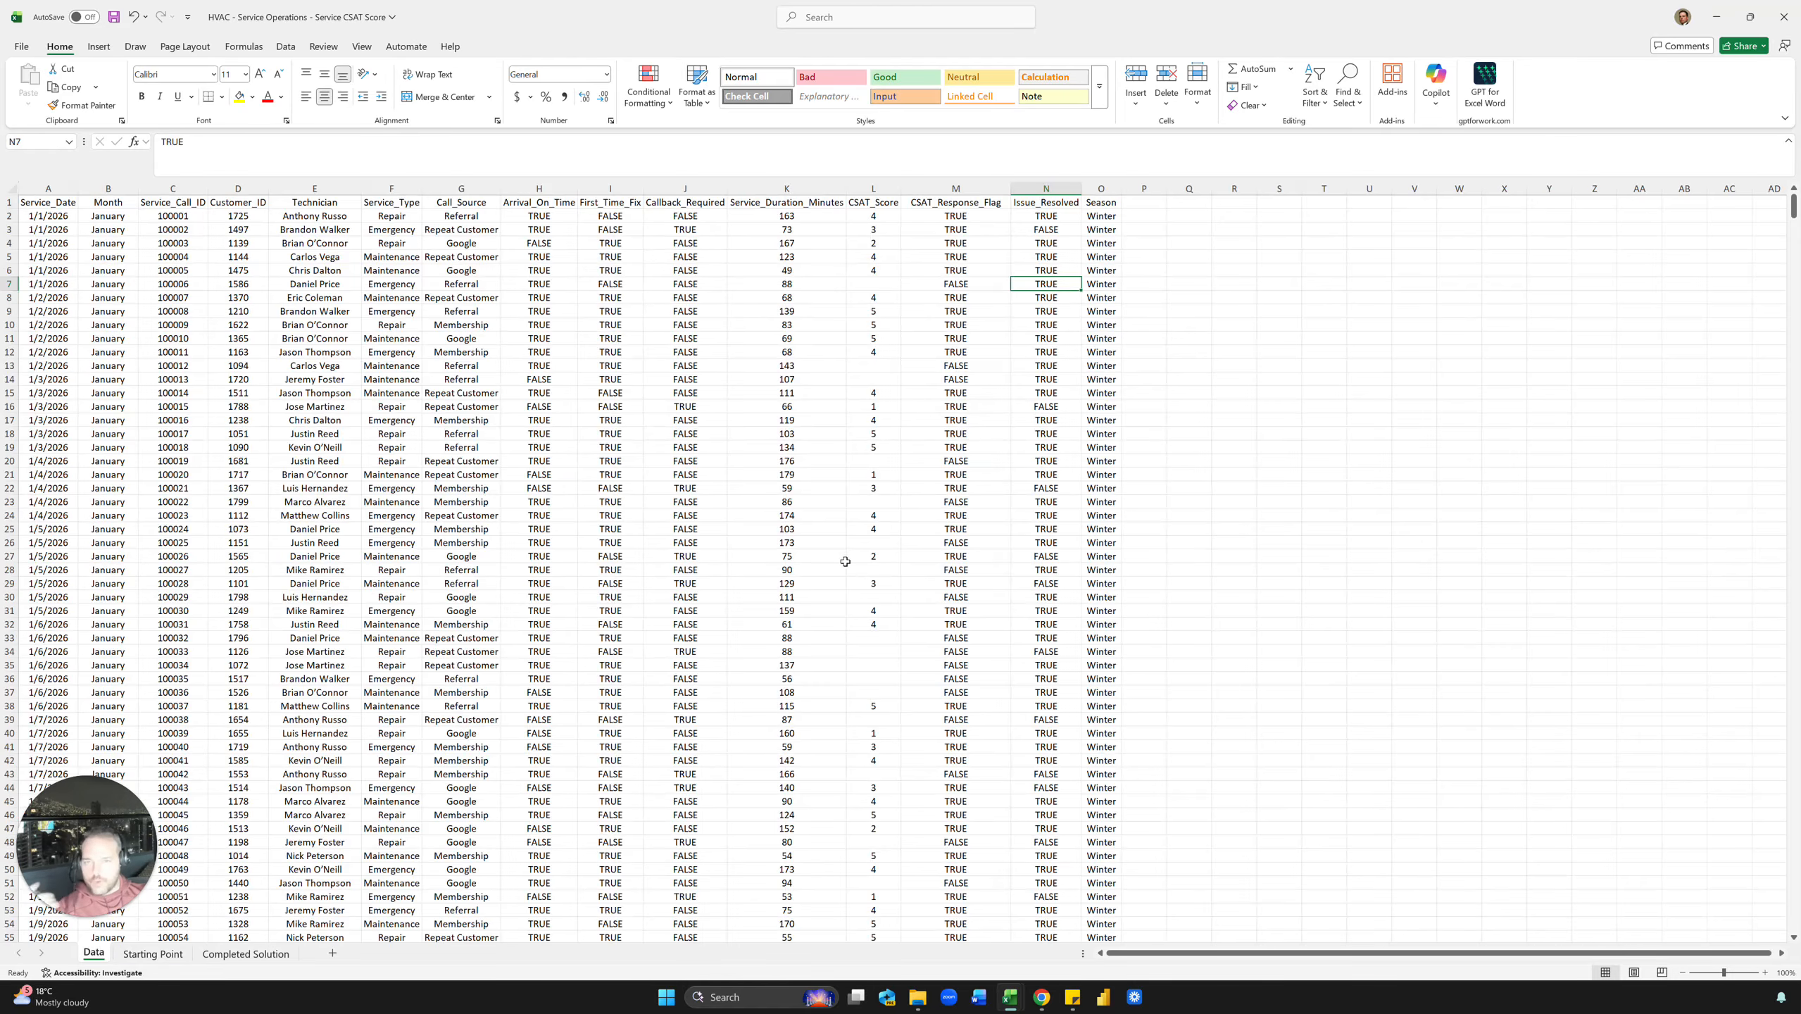
left_click_drag(874, 216, 892, 583)
left_click_drag(107, 311, 108, 393)
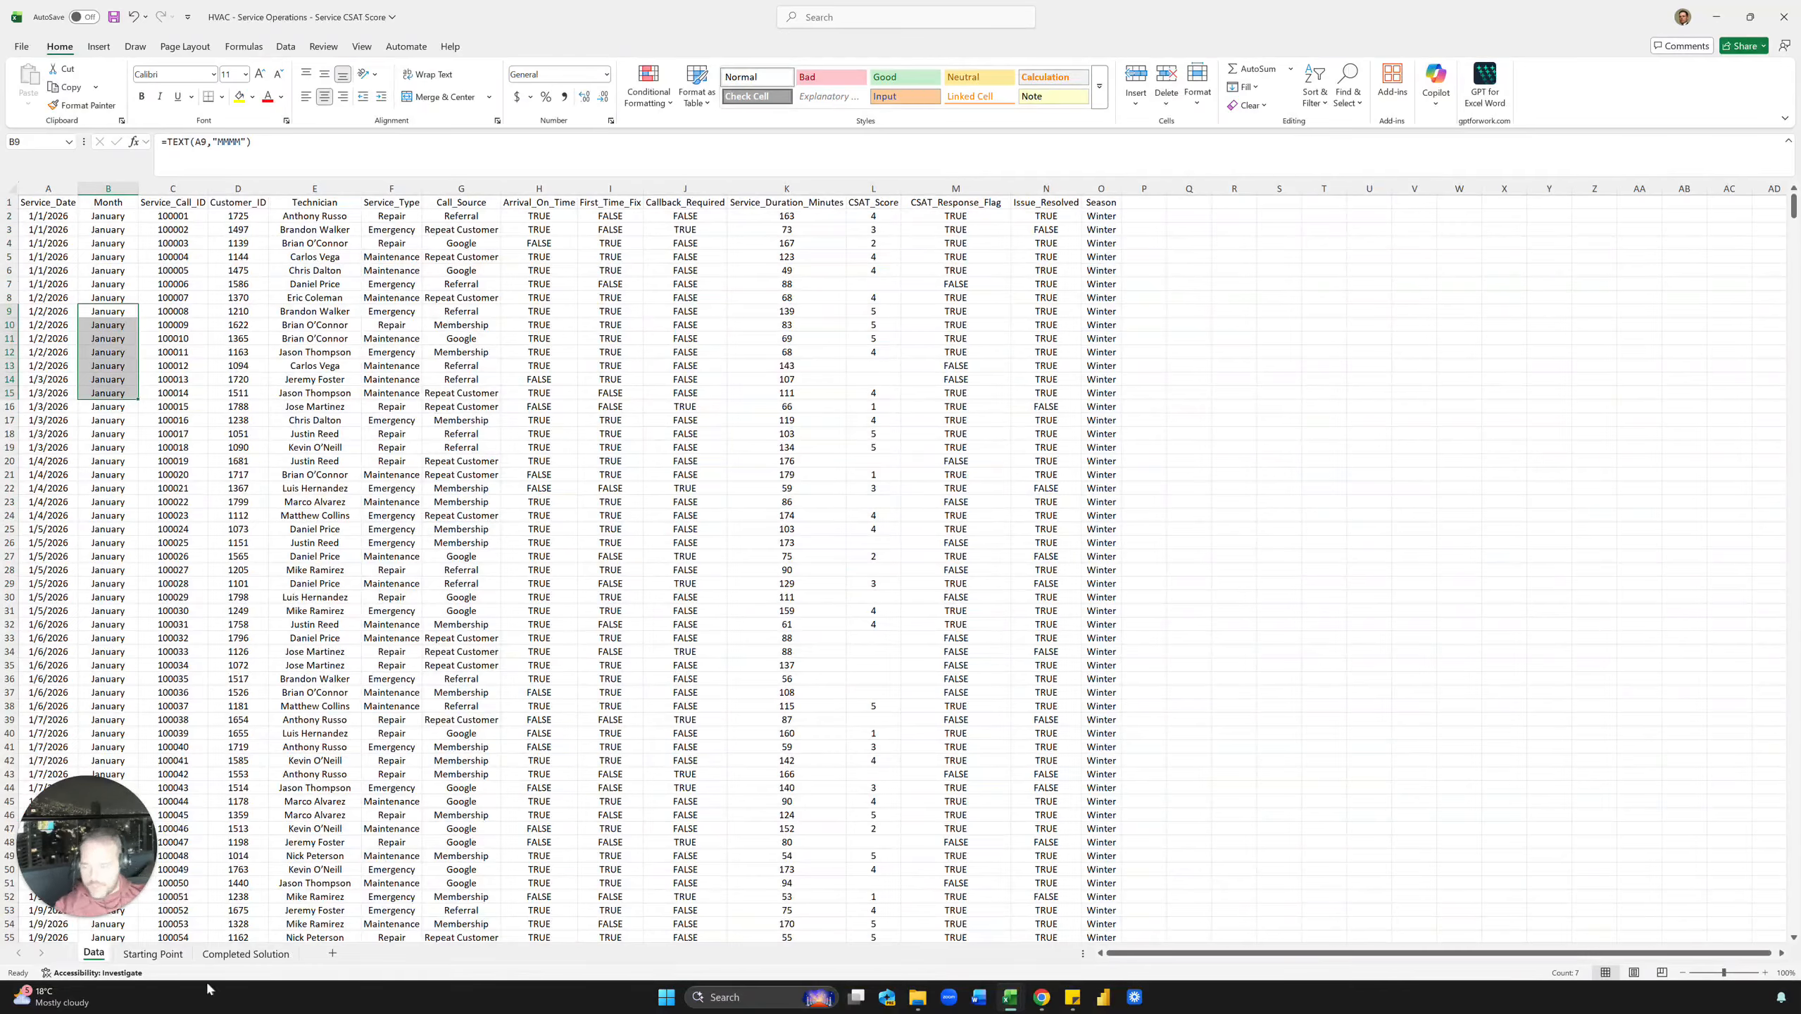
left_click(838, 361)
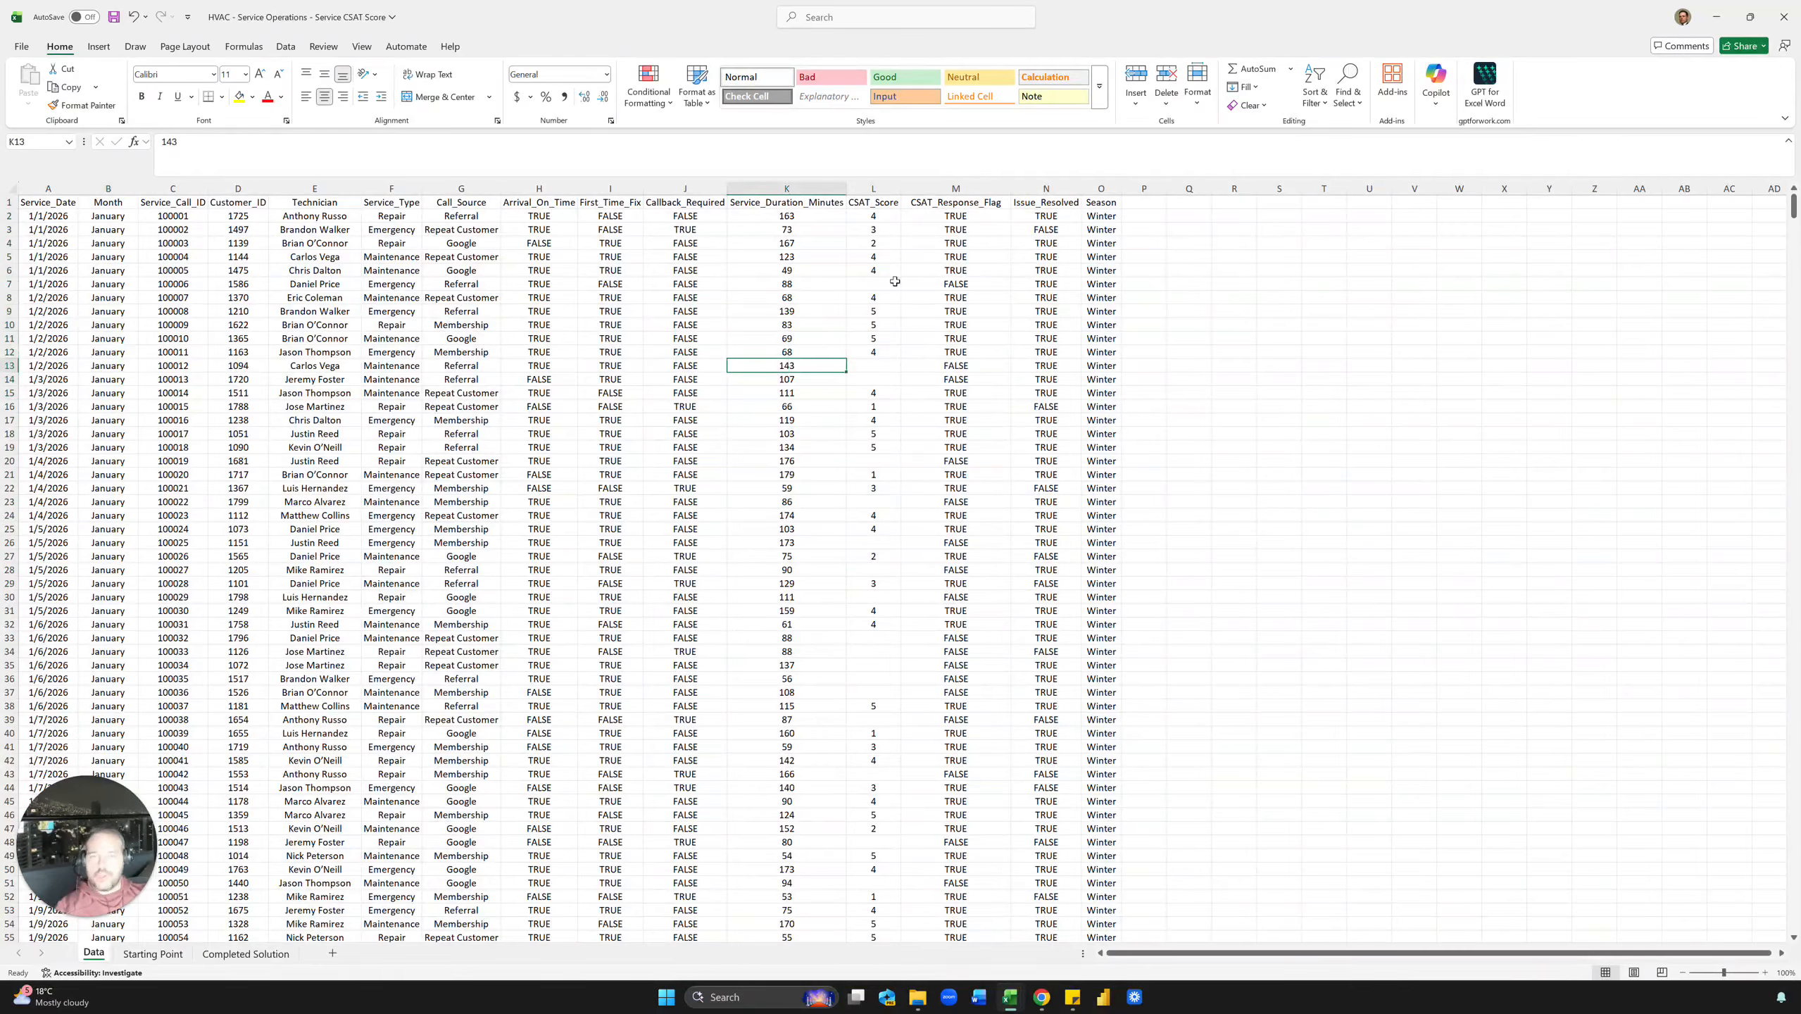
left_click_drag(950, 230, 952, 420)
left_click(937, 407)
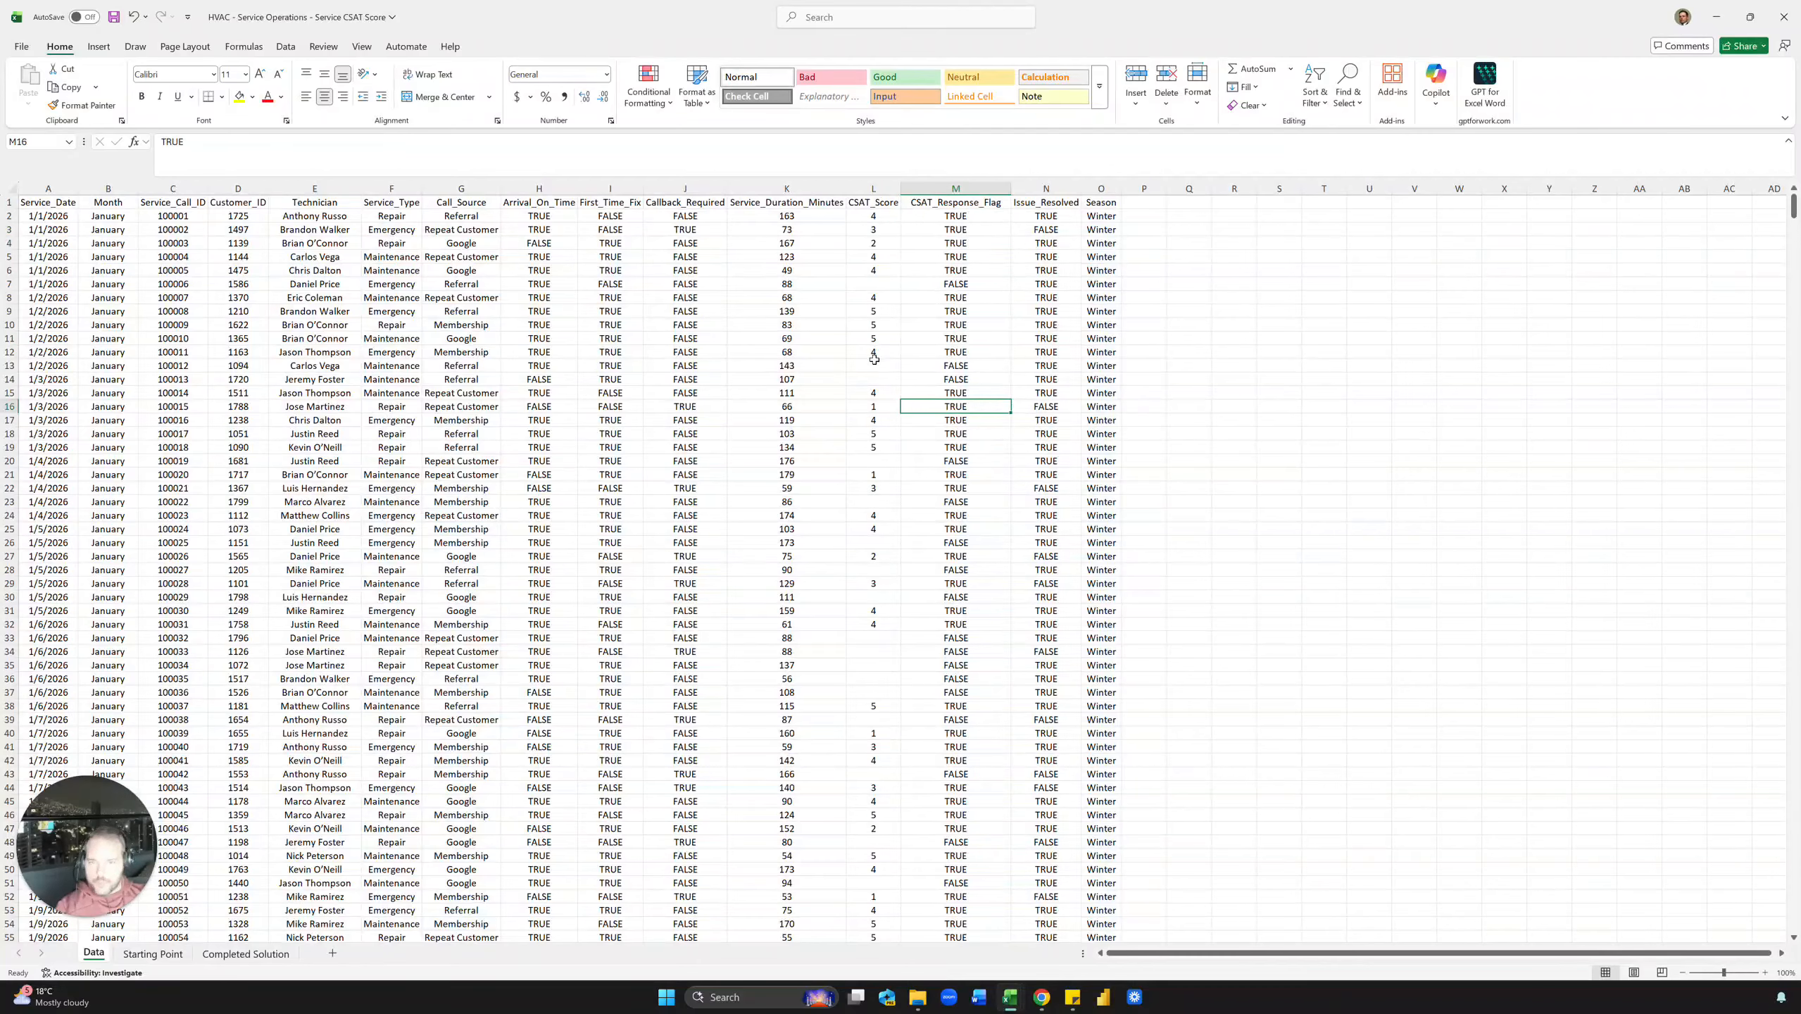
left_click_drag(874, 365, 876, 377)
left_click(949, 341)
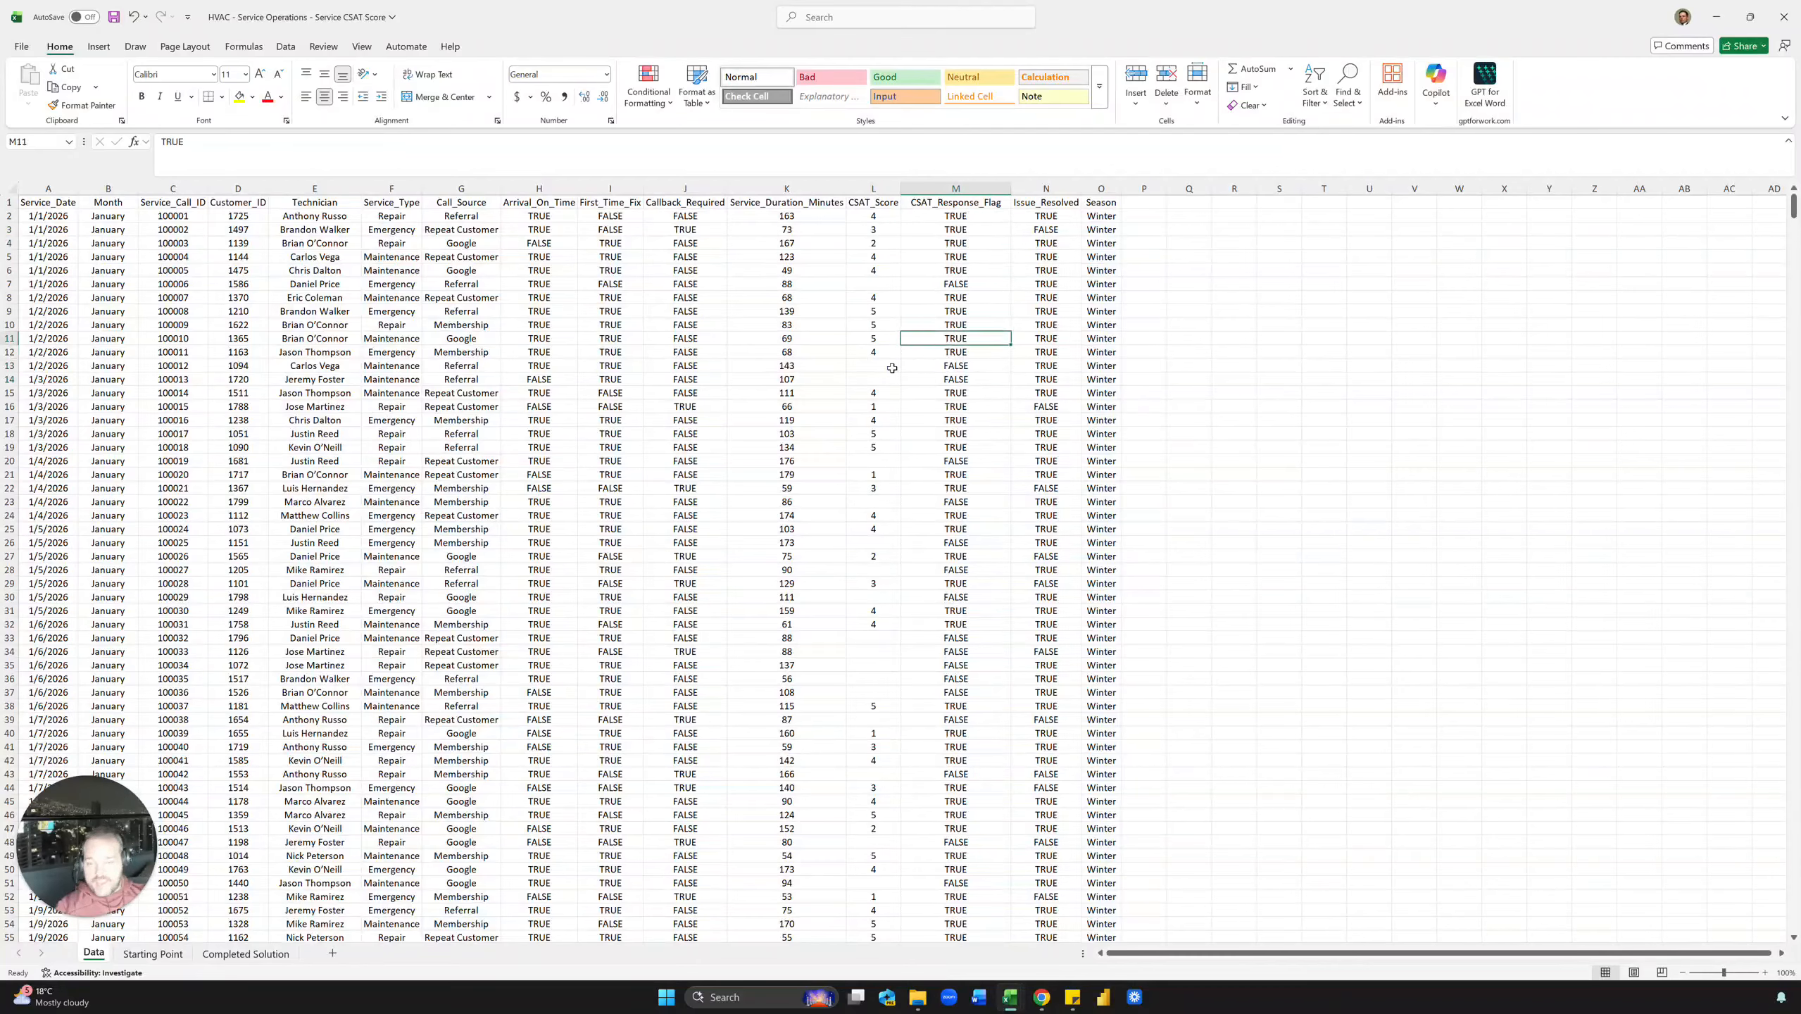
left_click(868, 462)
left_click_drag(878, 663, 877, 615)
left_click_drag(874, 243, 878, 597)
left_click(877, 420)
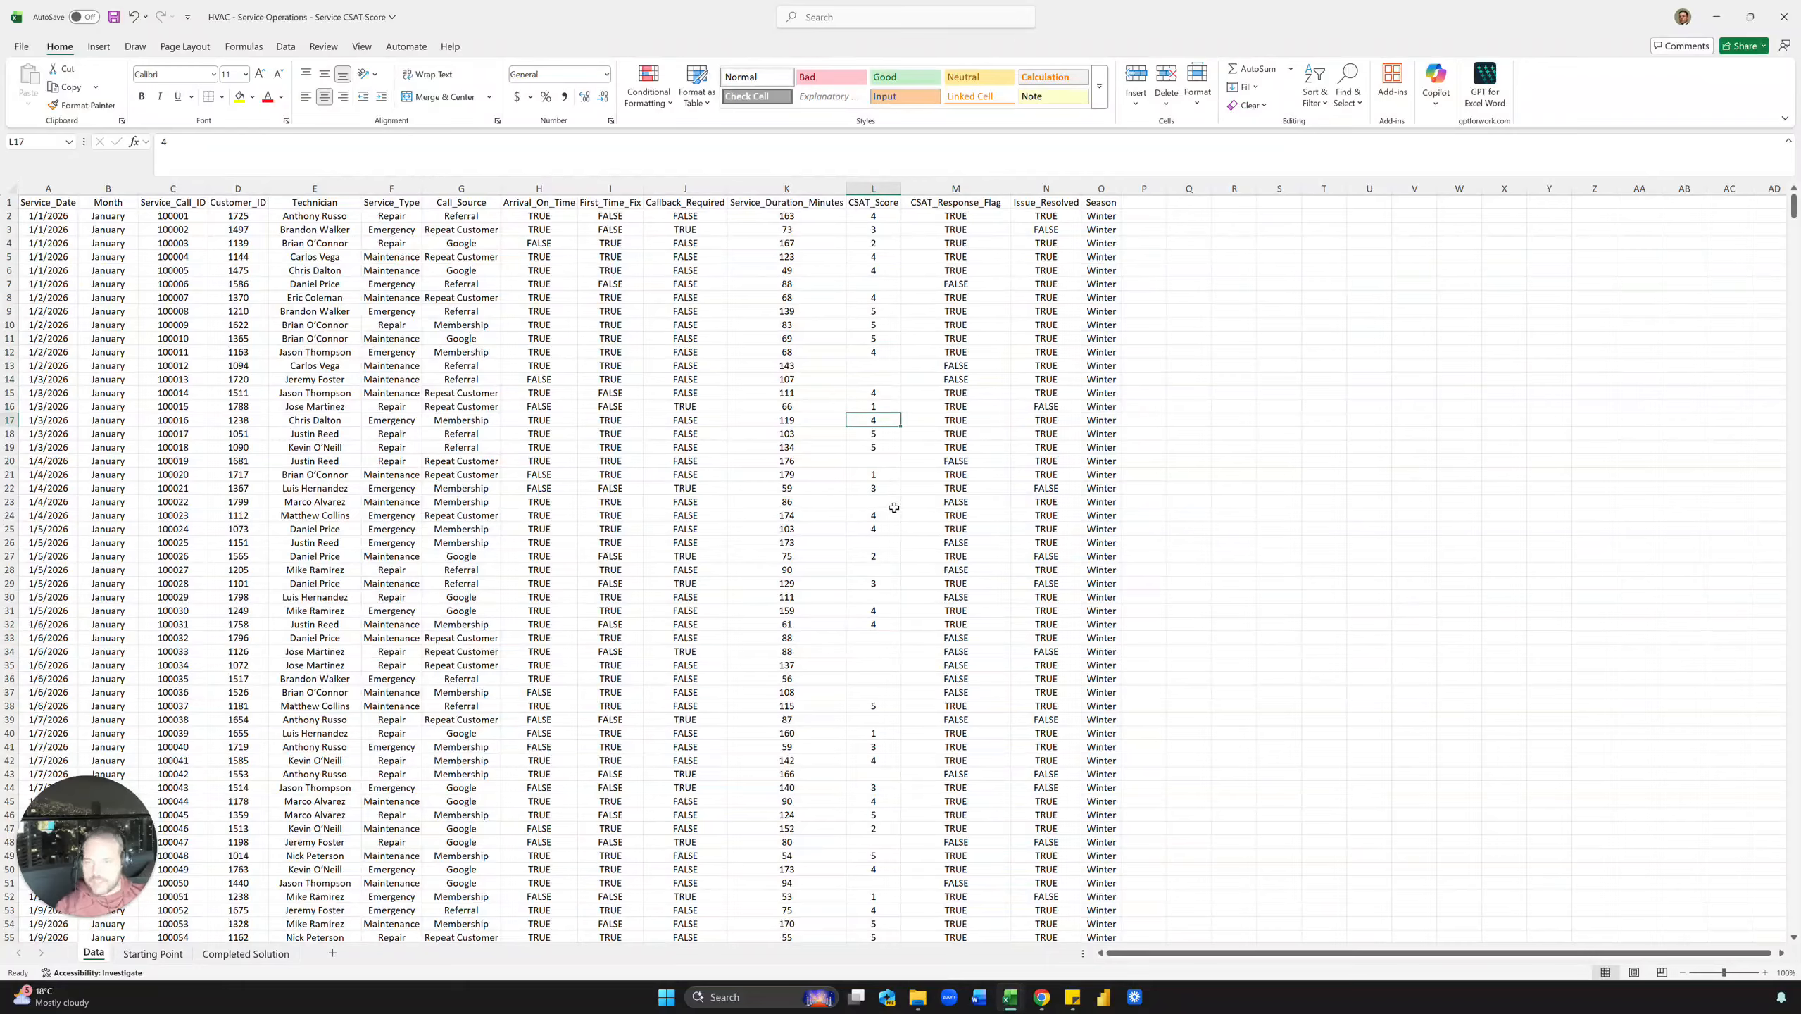
Enter =AVERAGEIFS(Data!L:L,Data!M:M,"TRUE",Data!B:B,'Starting Point'!B3) in D3 to average January's CSAT scores.
left_click(893, 504)
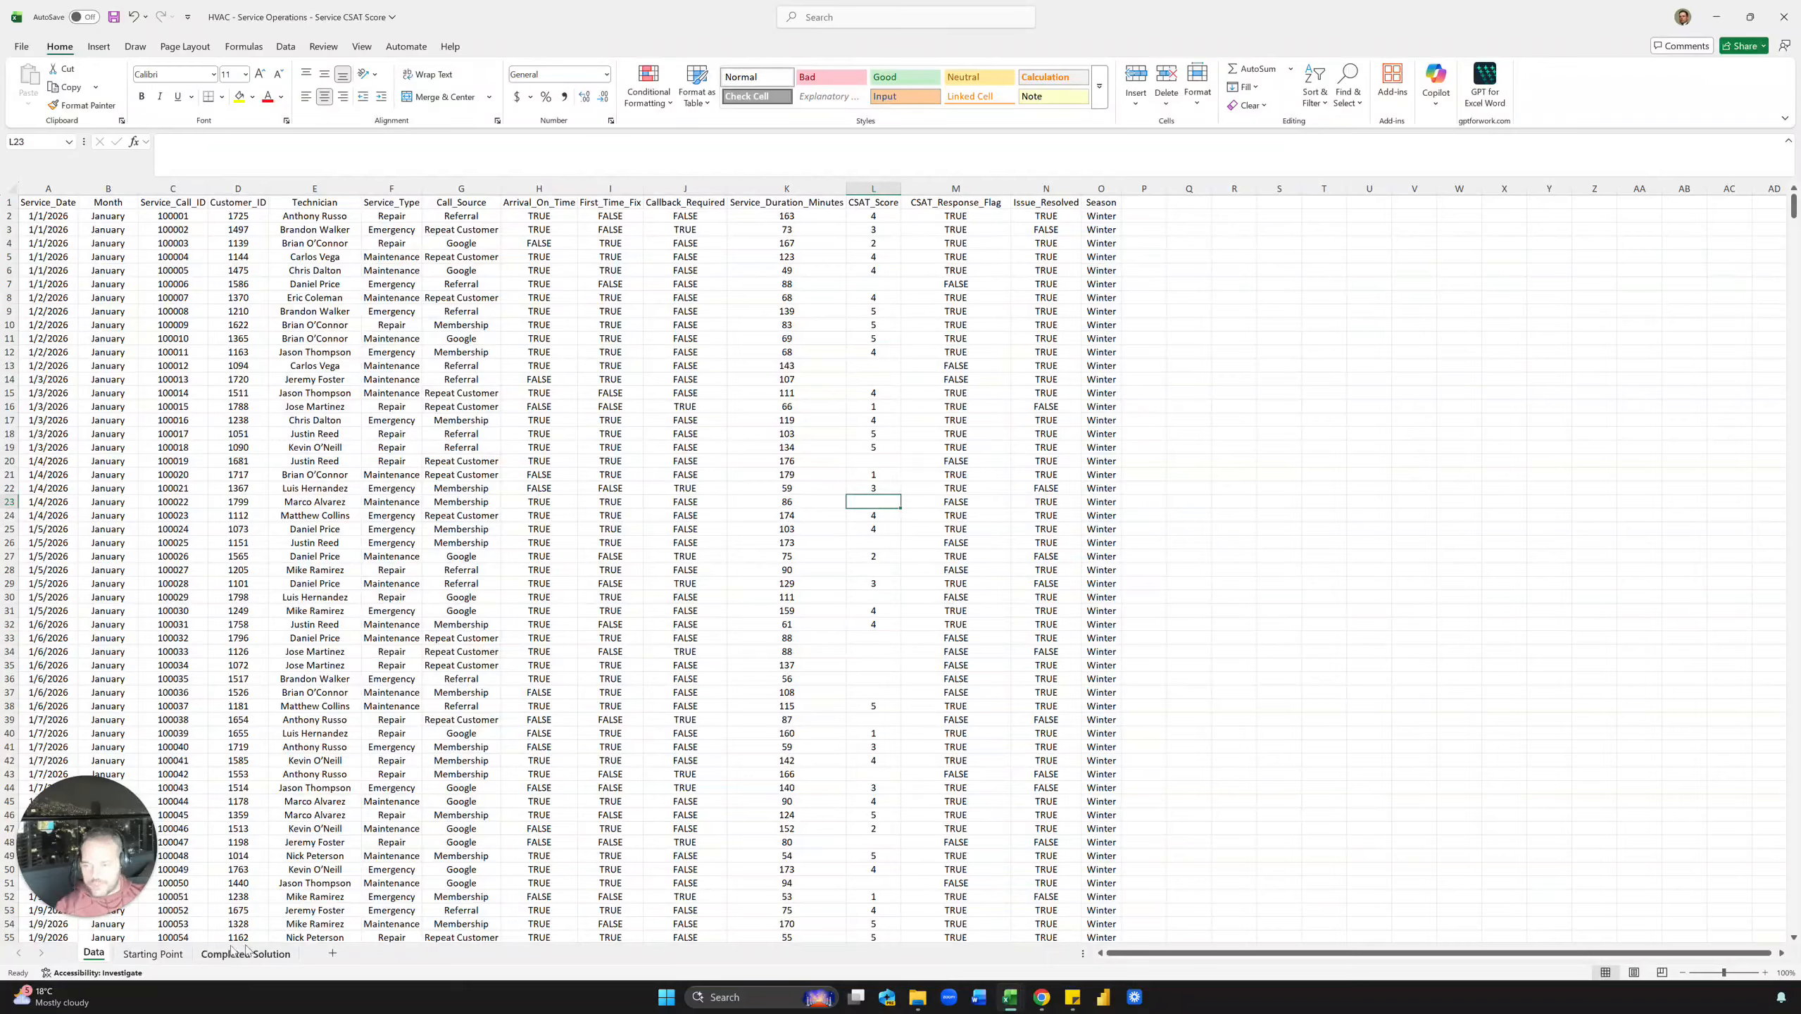
left_click(148, 953)
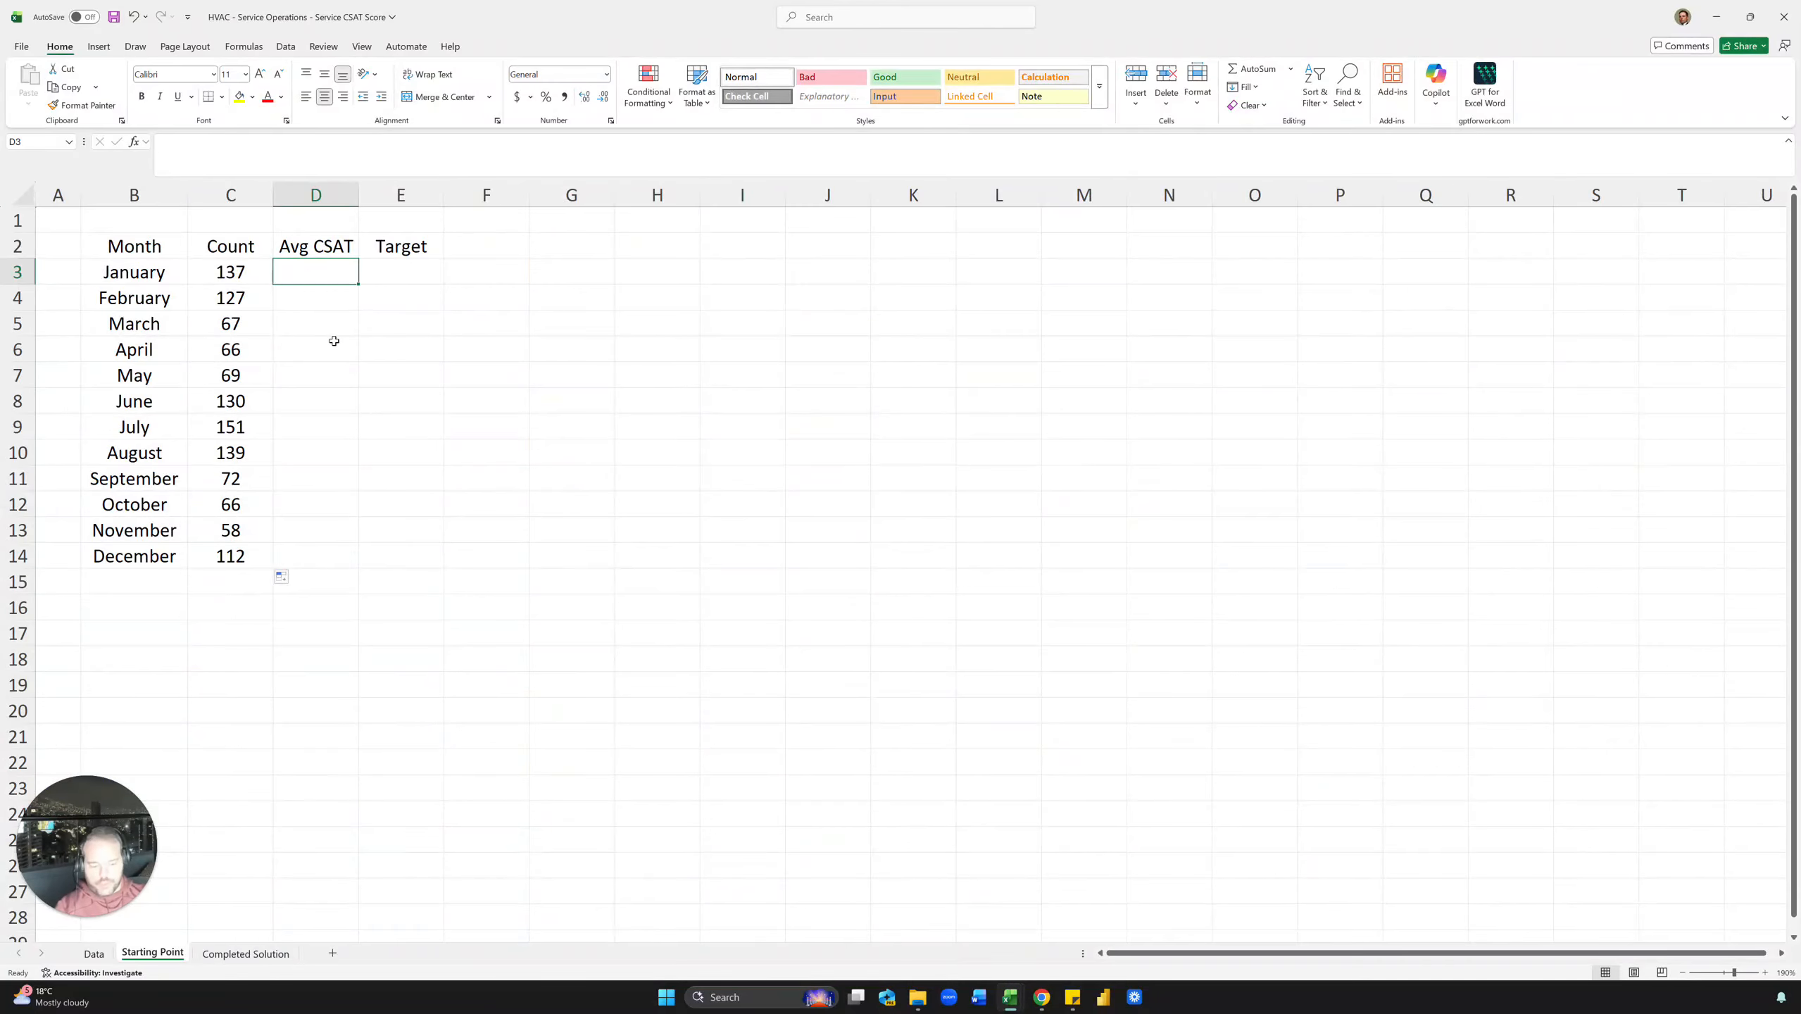
type("=averageifs")
key("Tab")
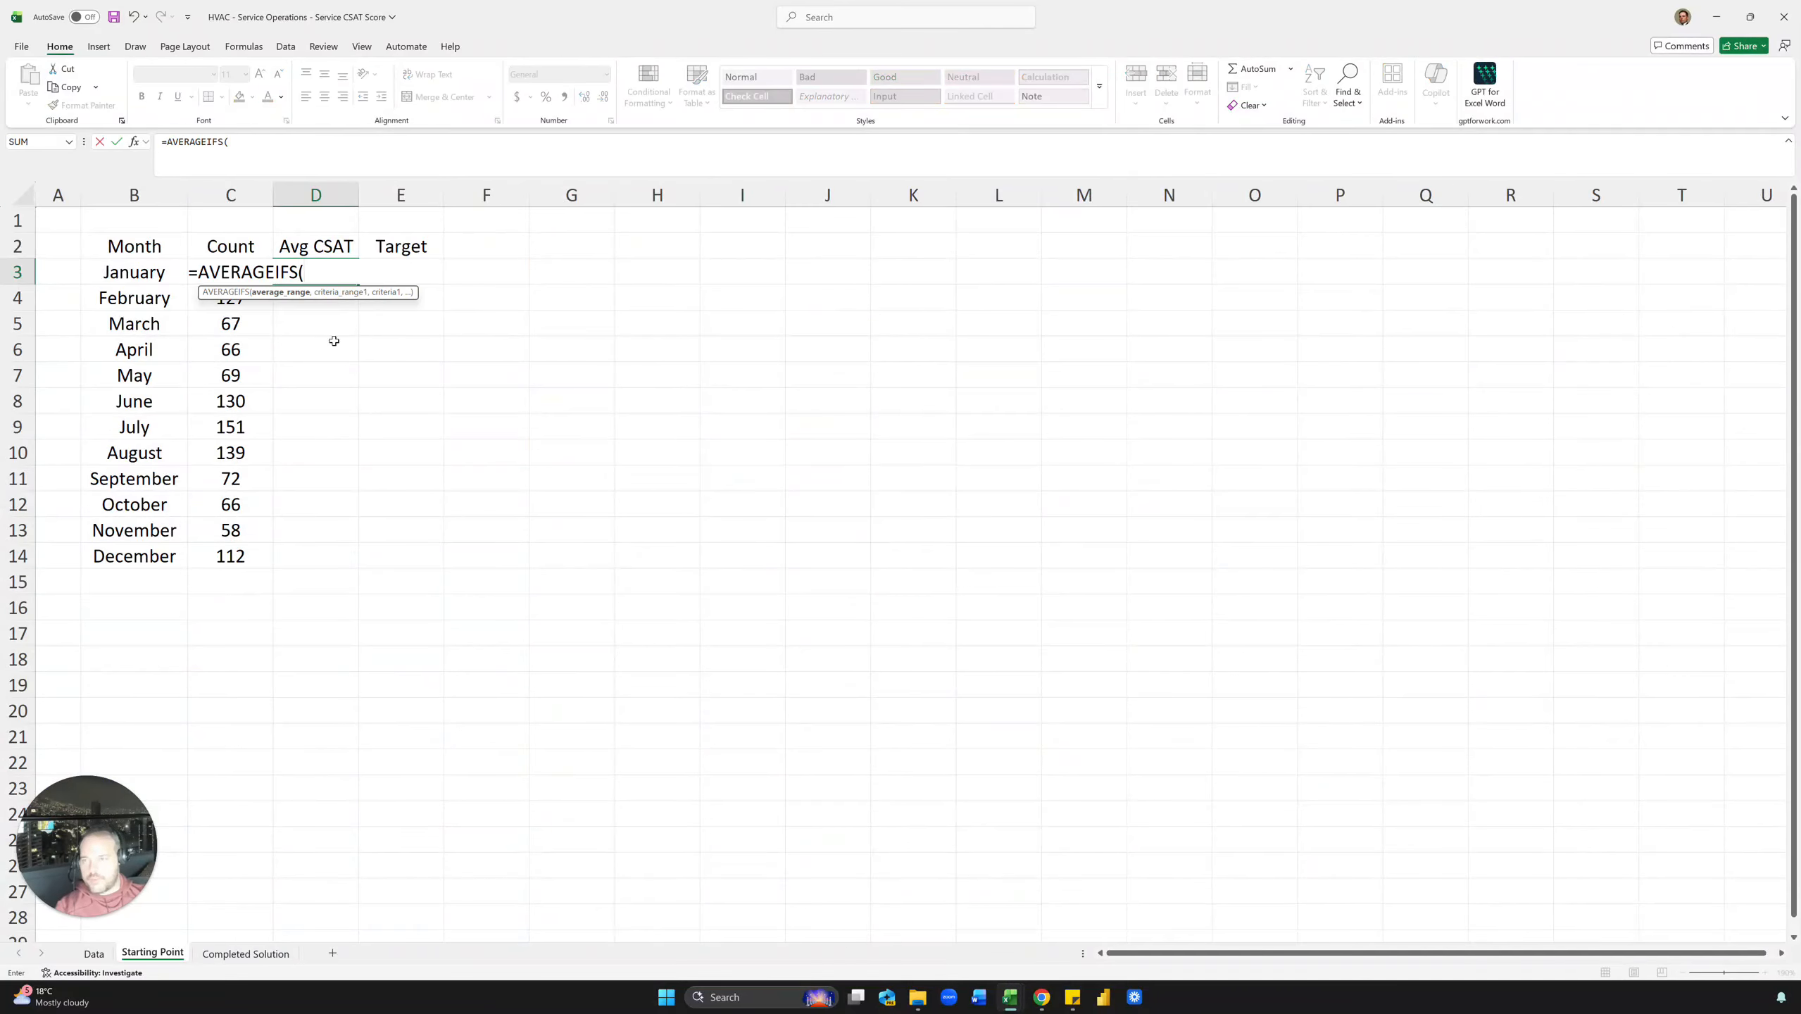
left_click(93, 953)
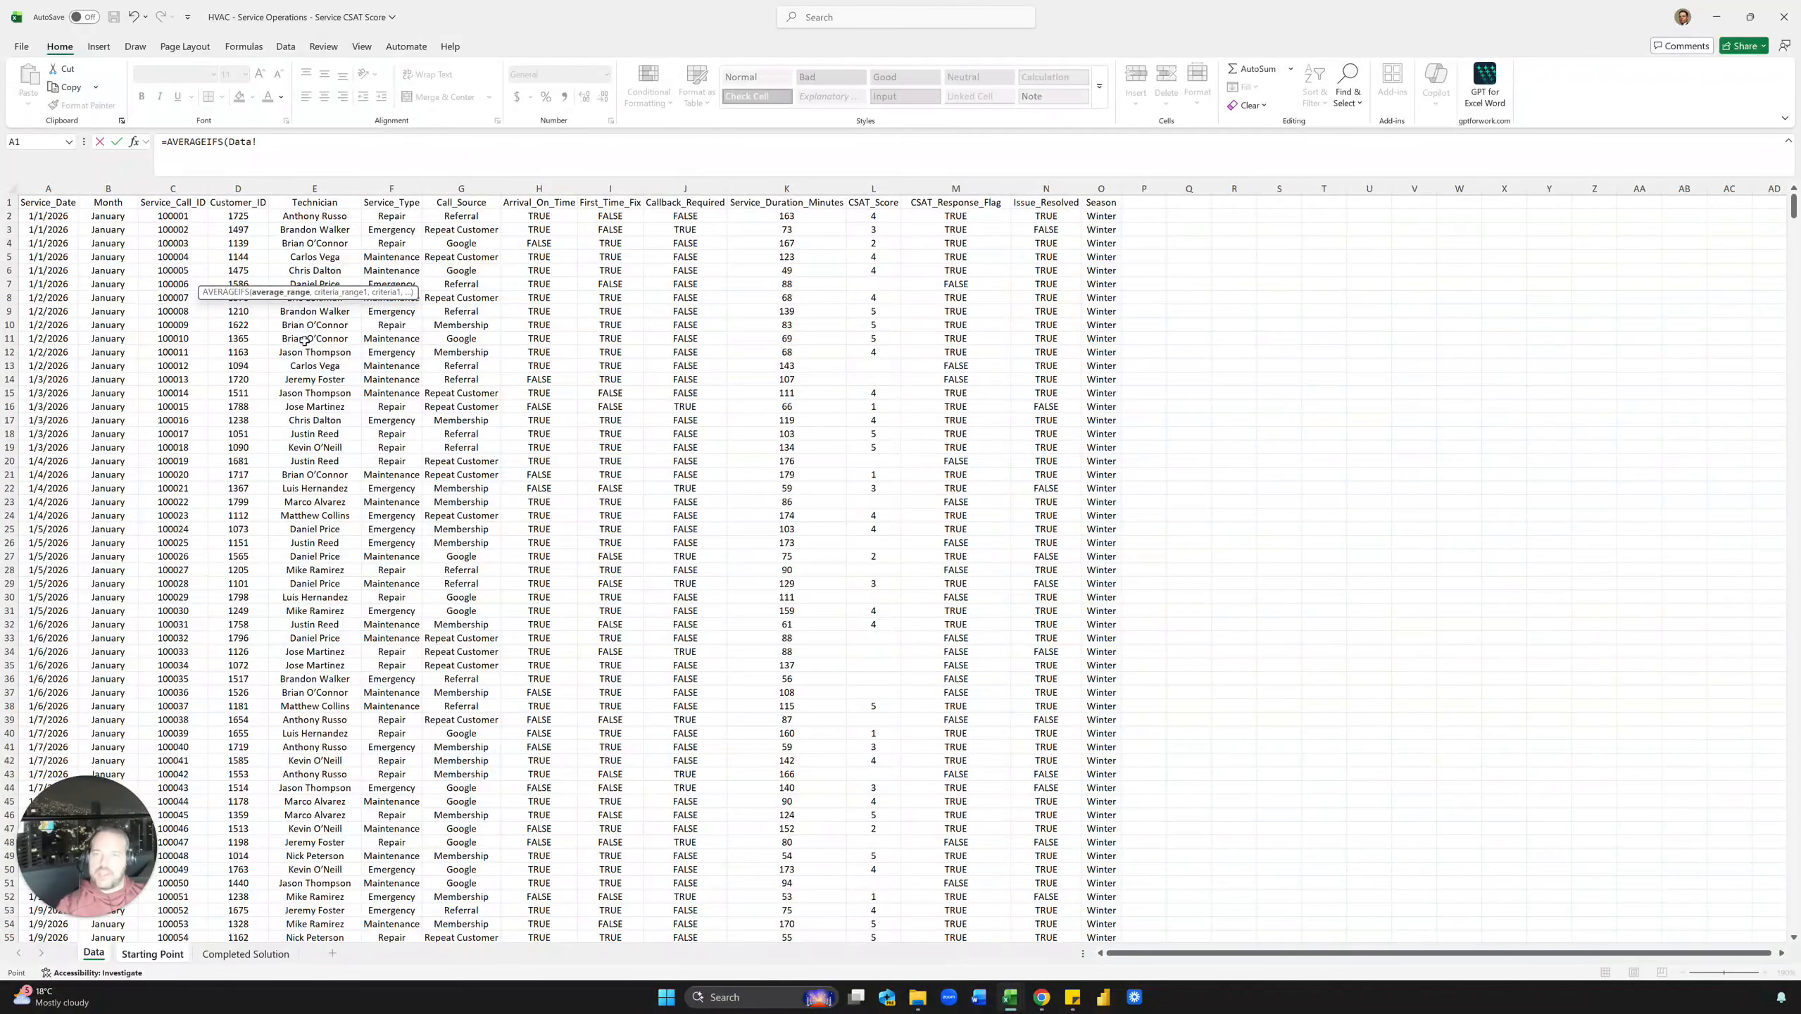
left_click(873, 188)
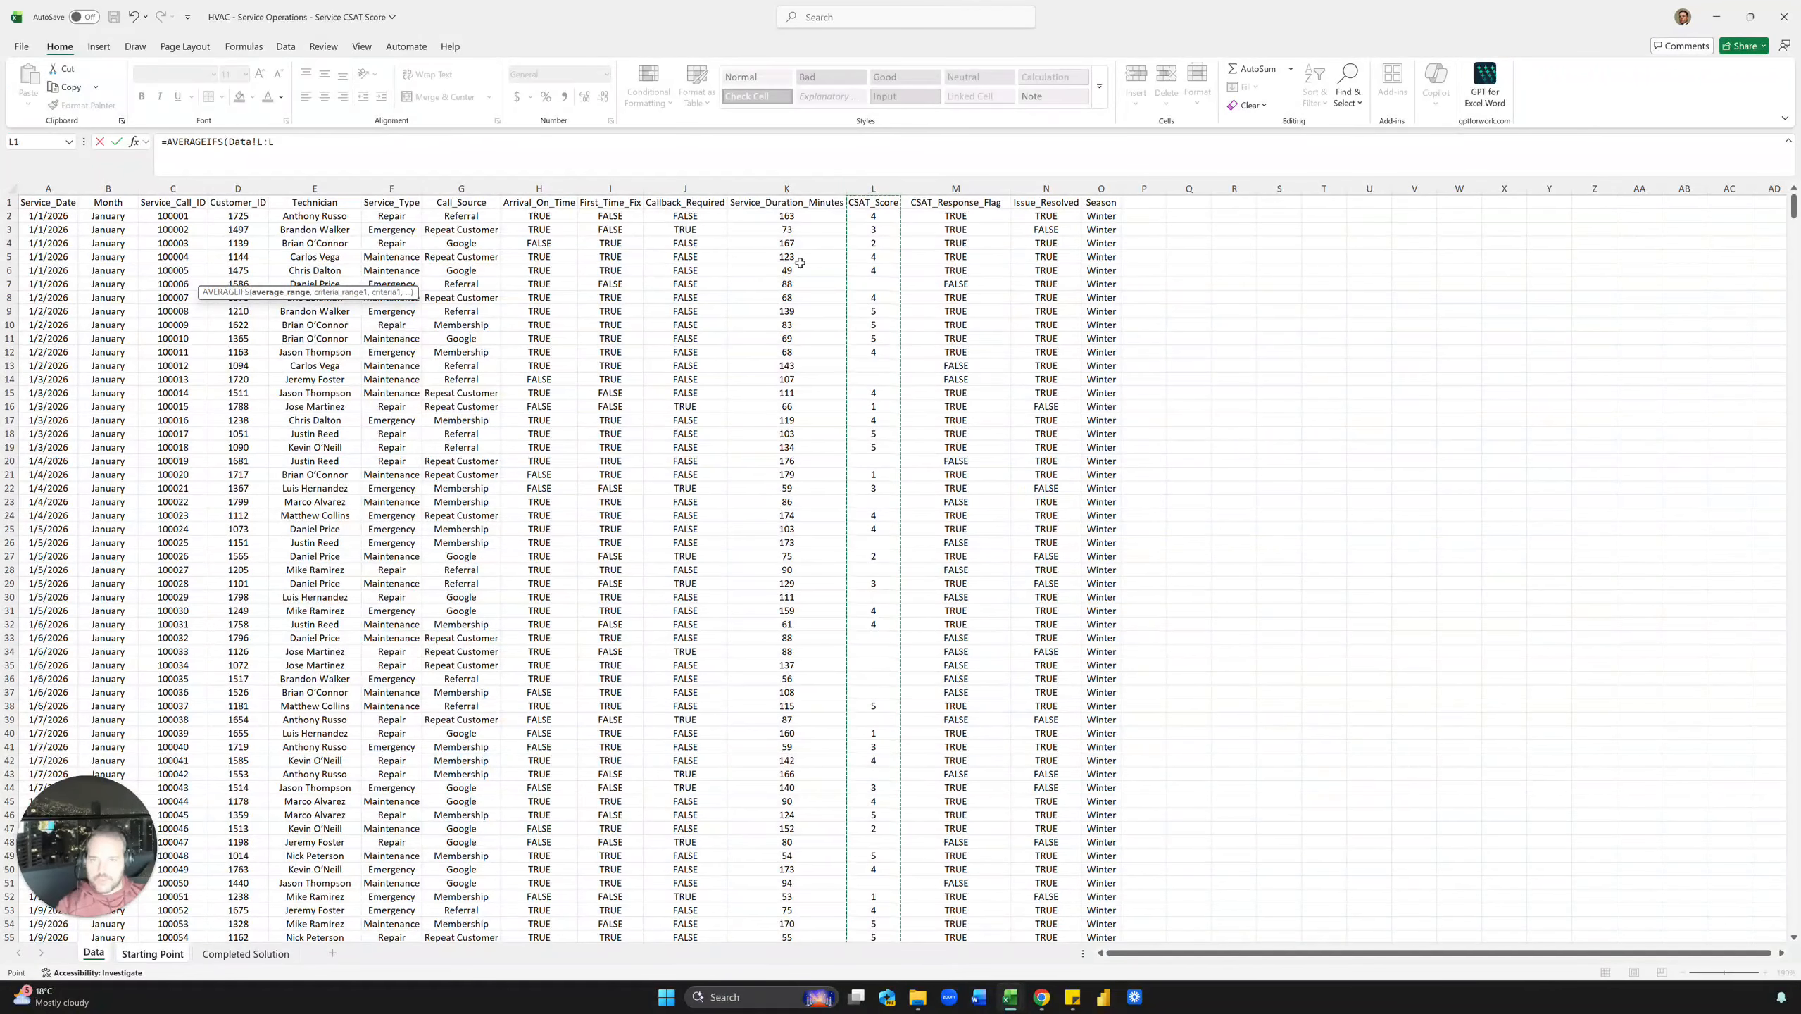
left_click(383, 151)
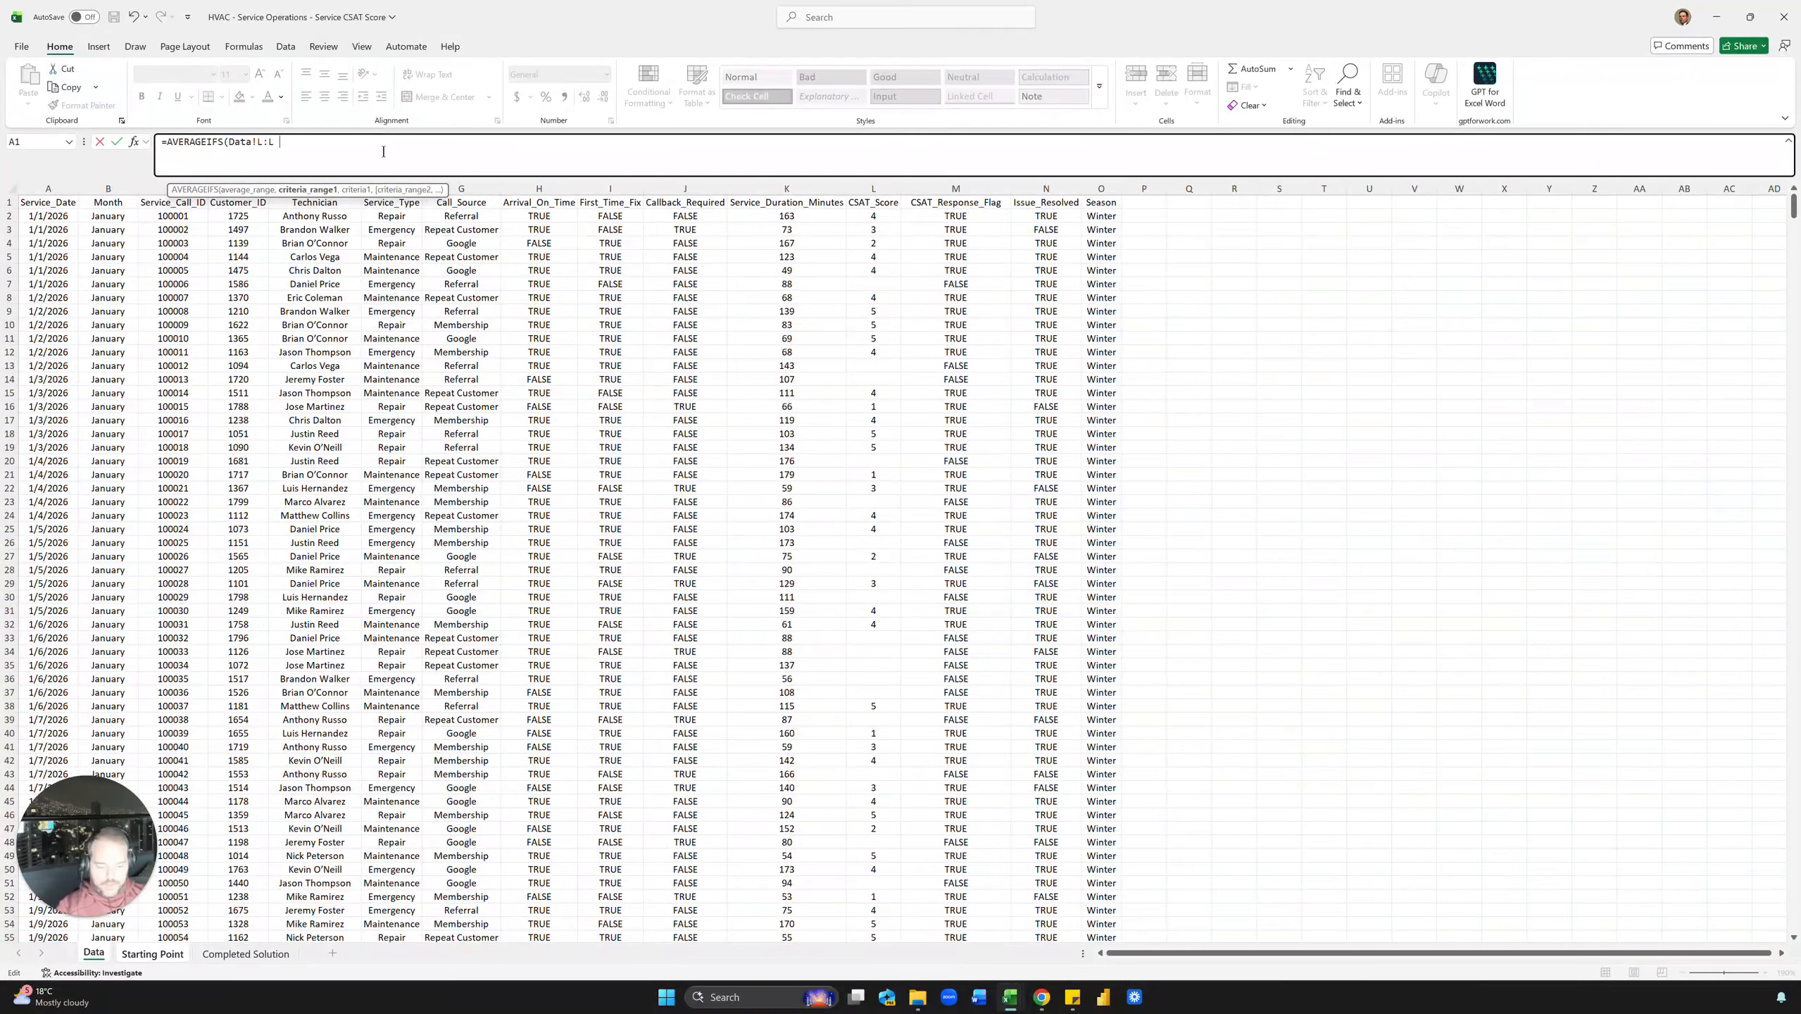
left_click(974, 192)
type(",\"TRUE")
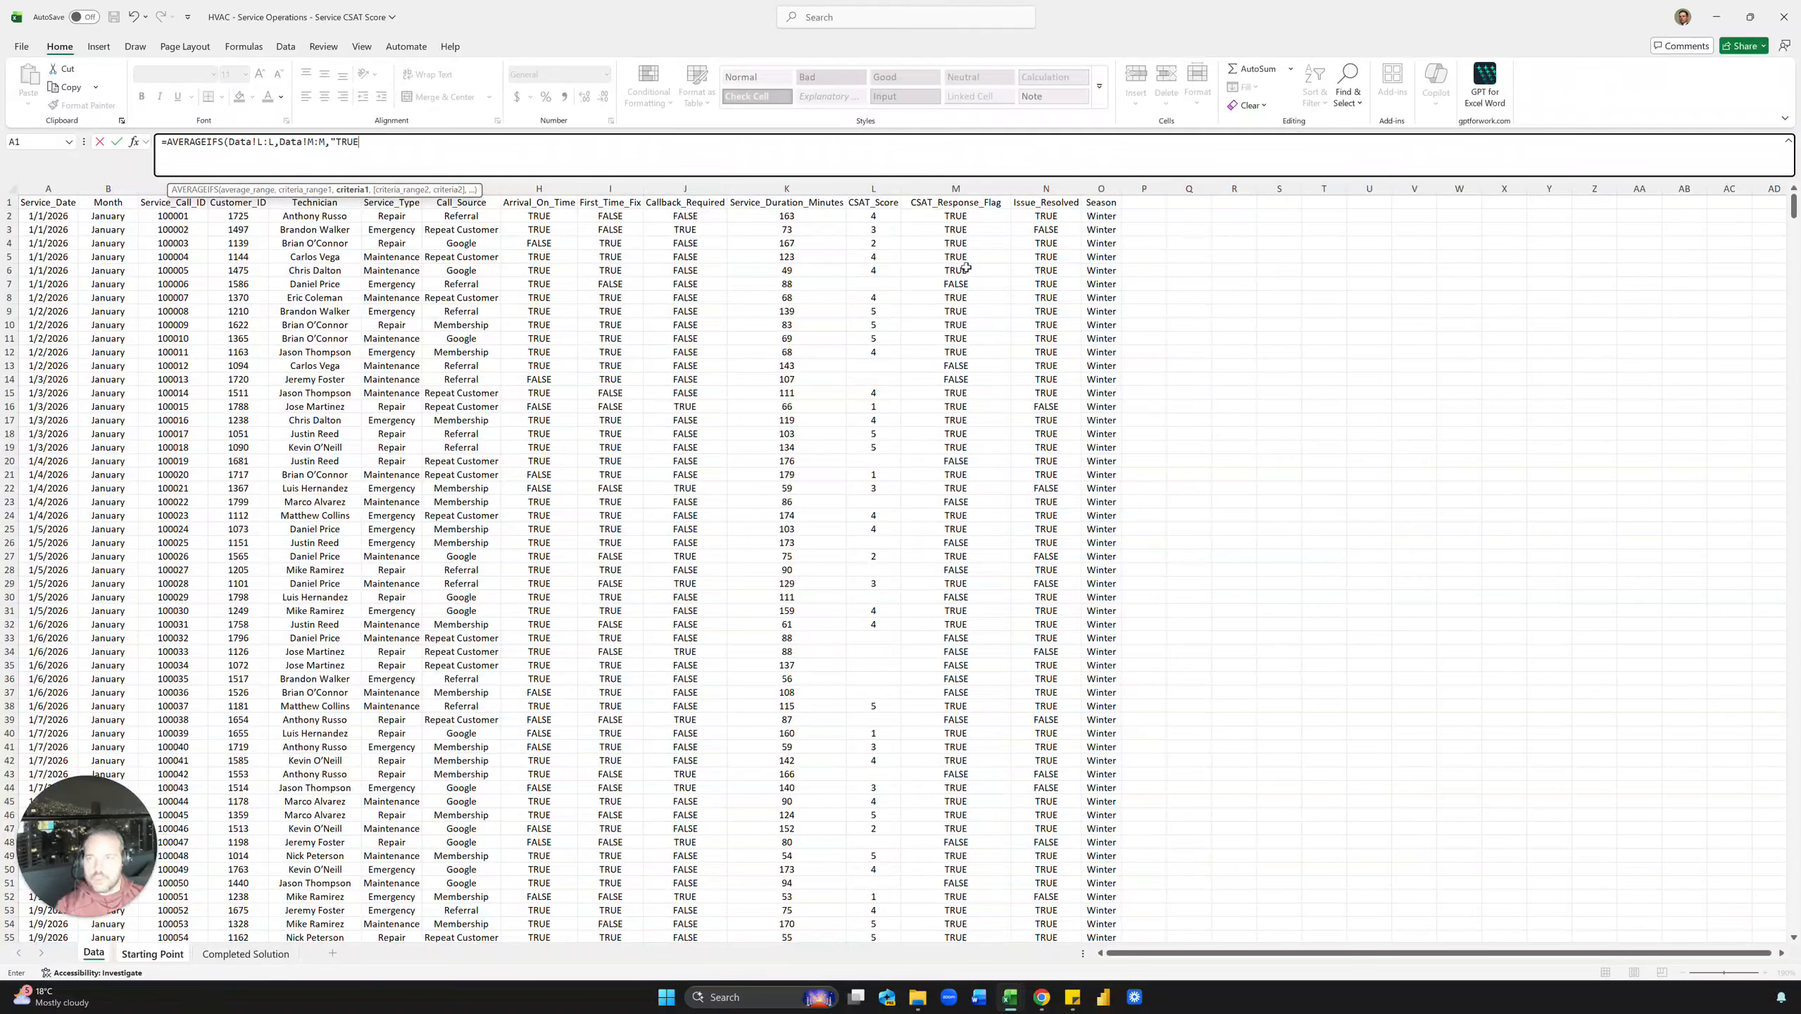
type("\",")
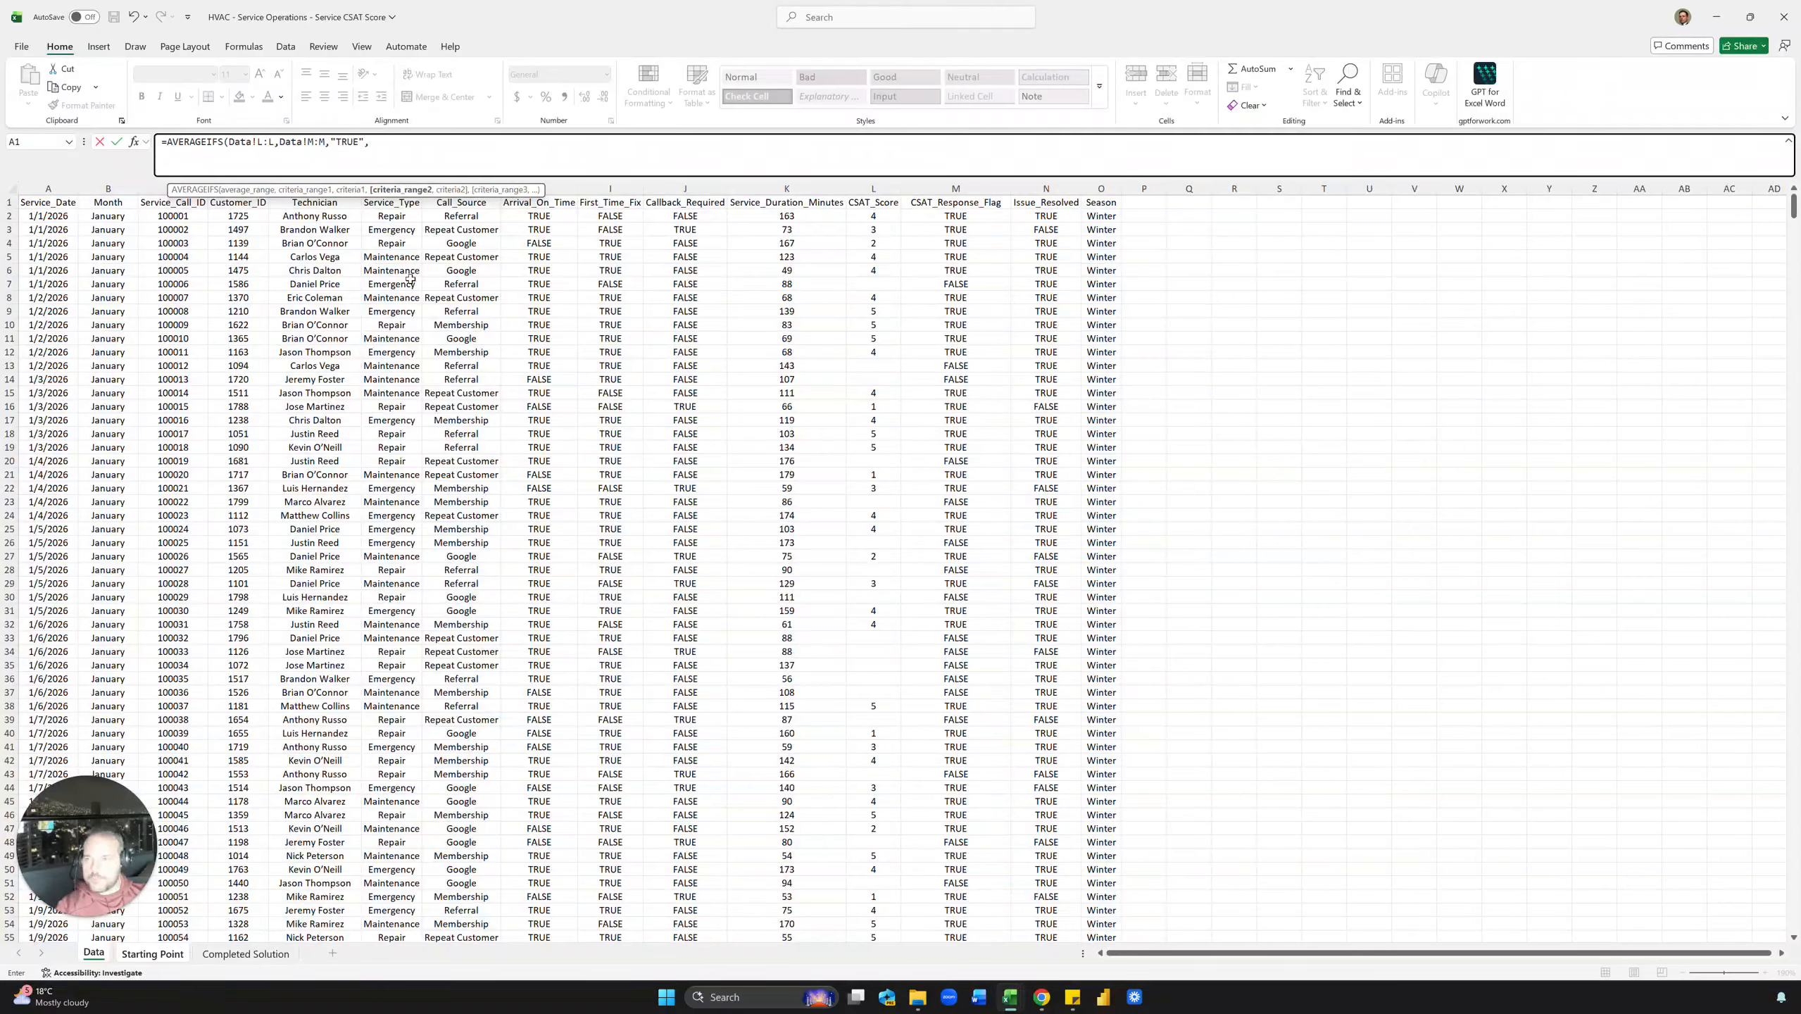
left_click(108, 188)
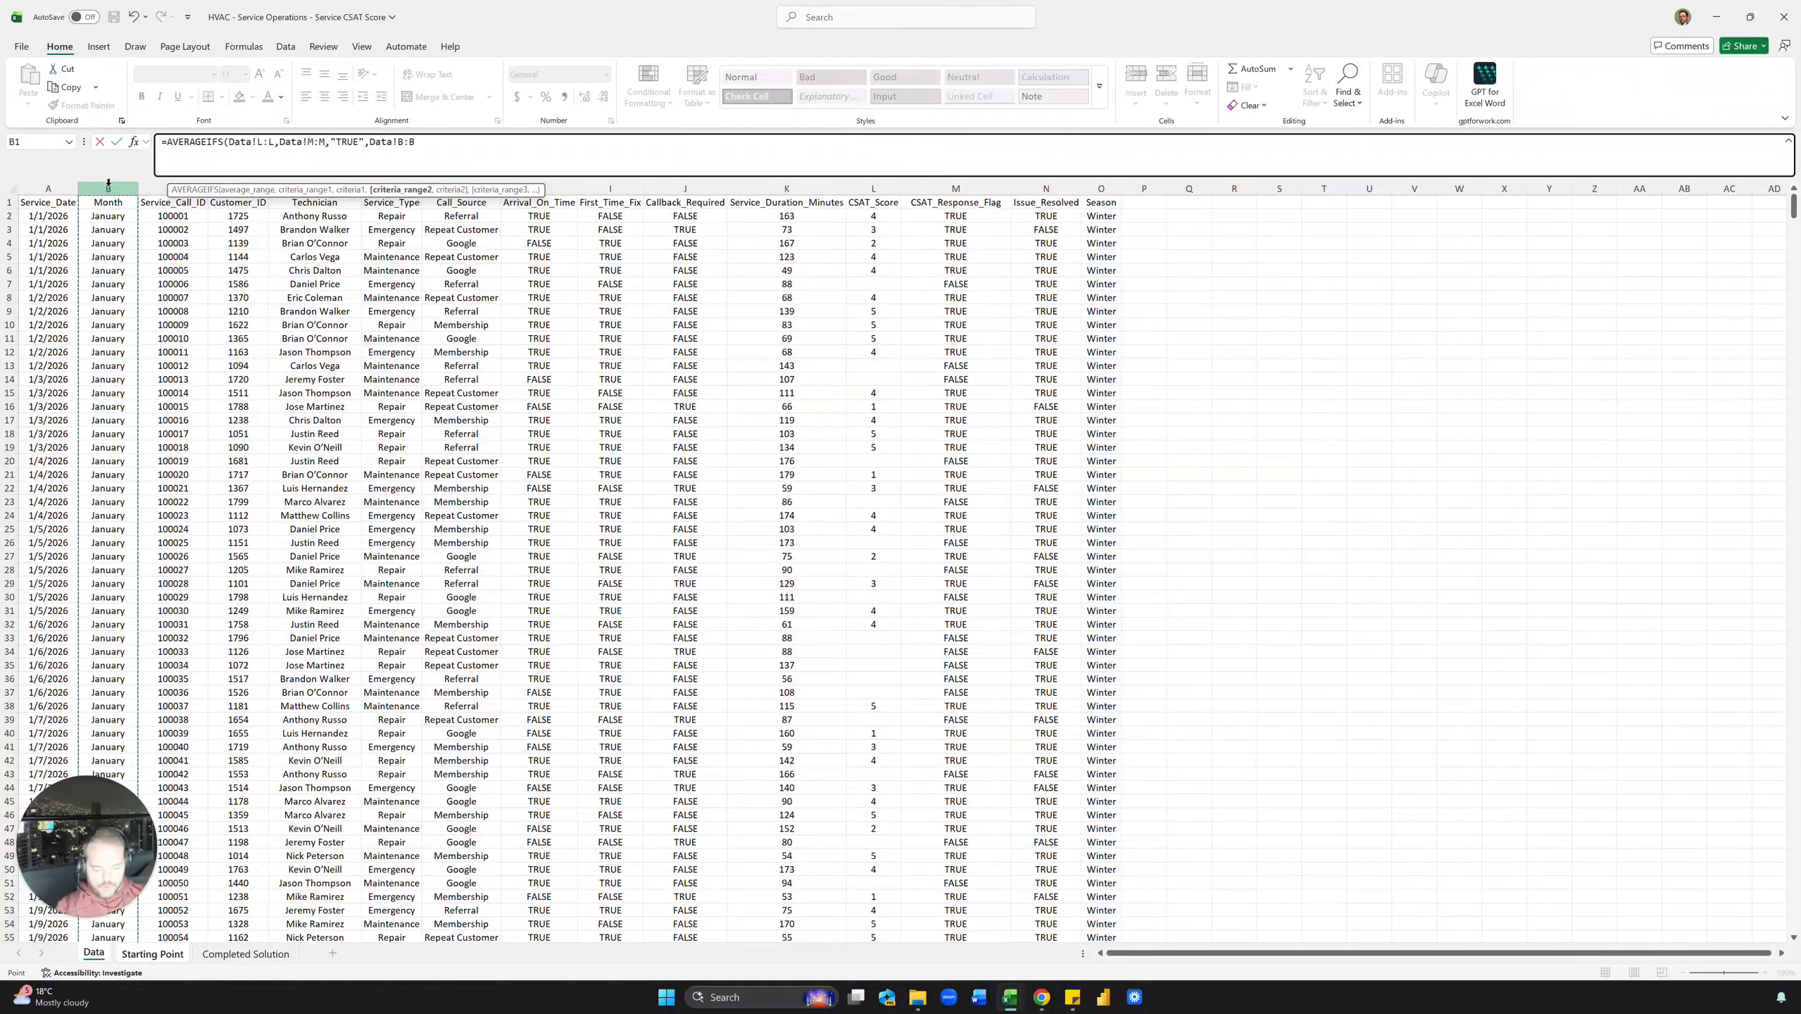
type(",")
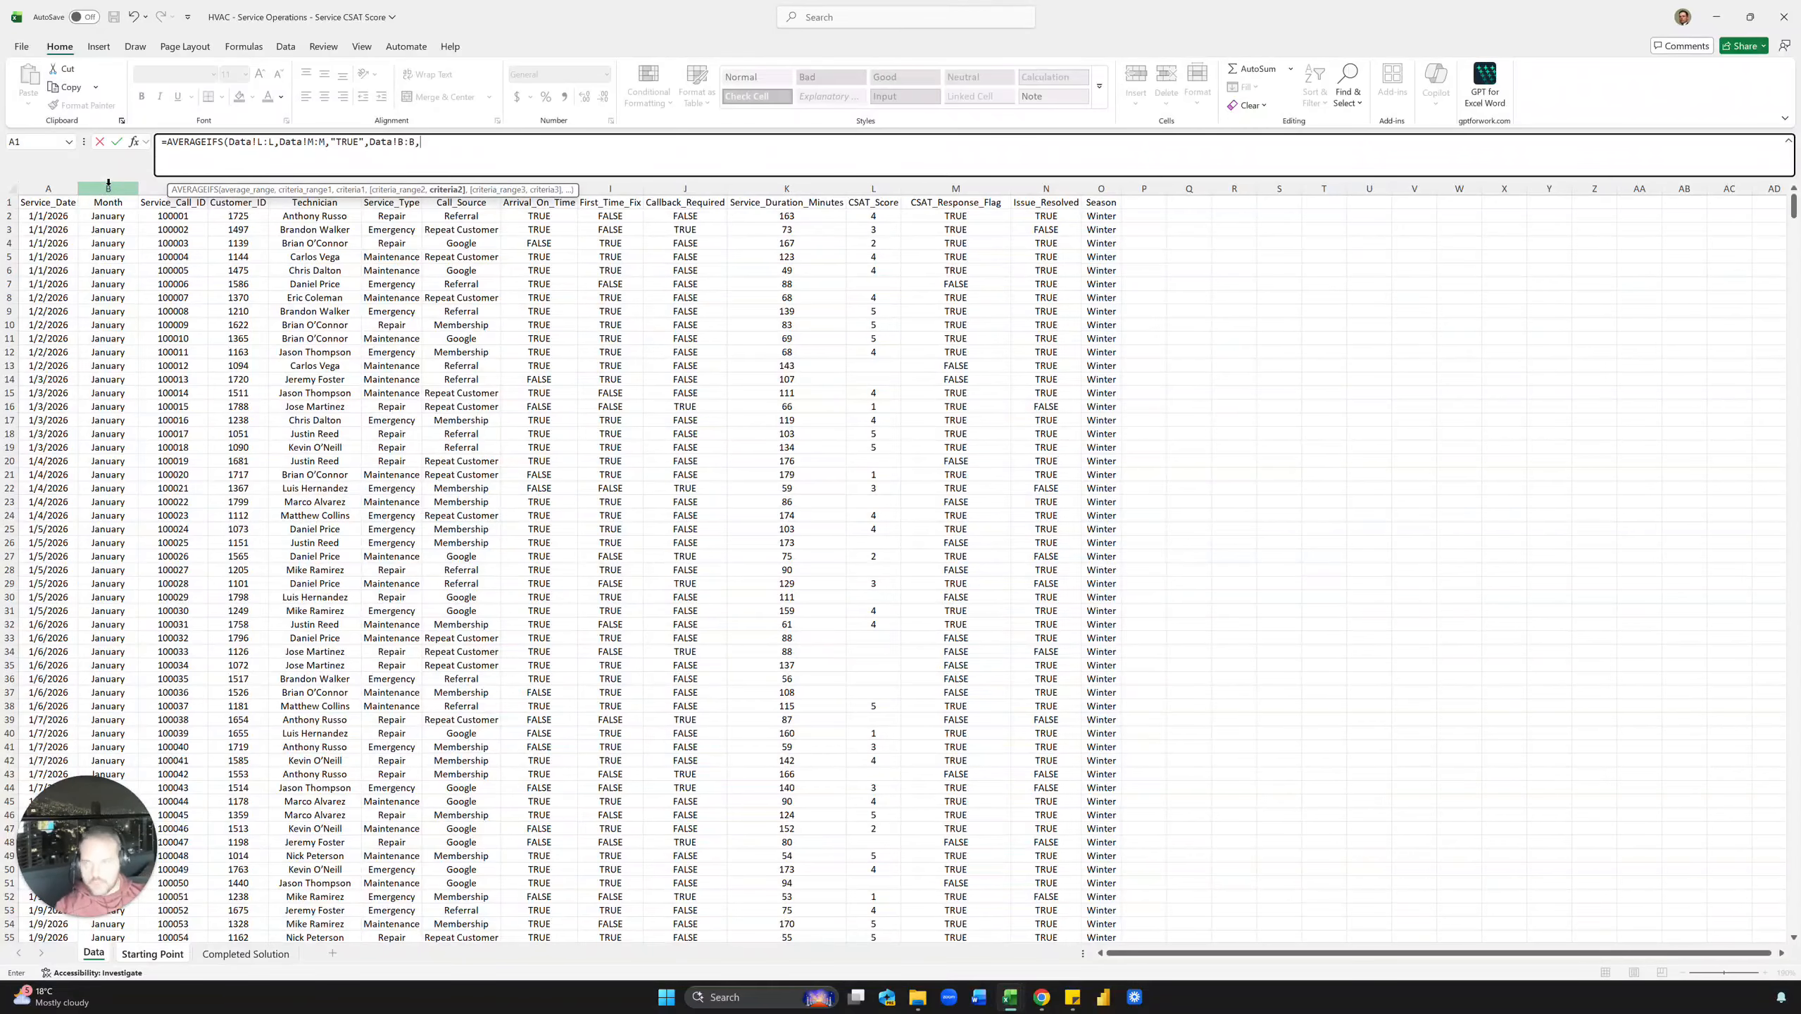
left_click(169, 957)
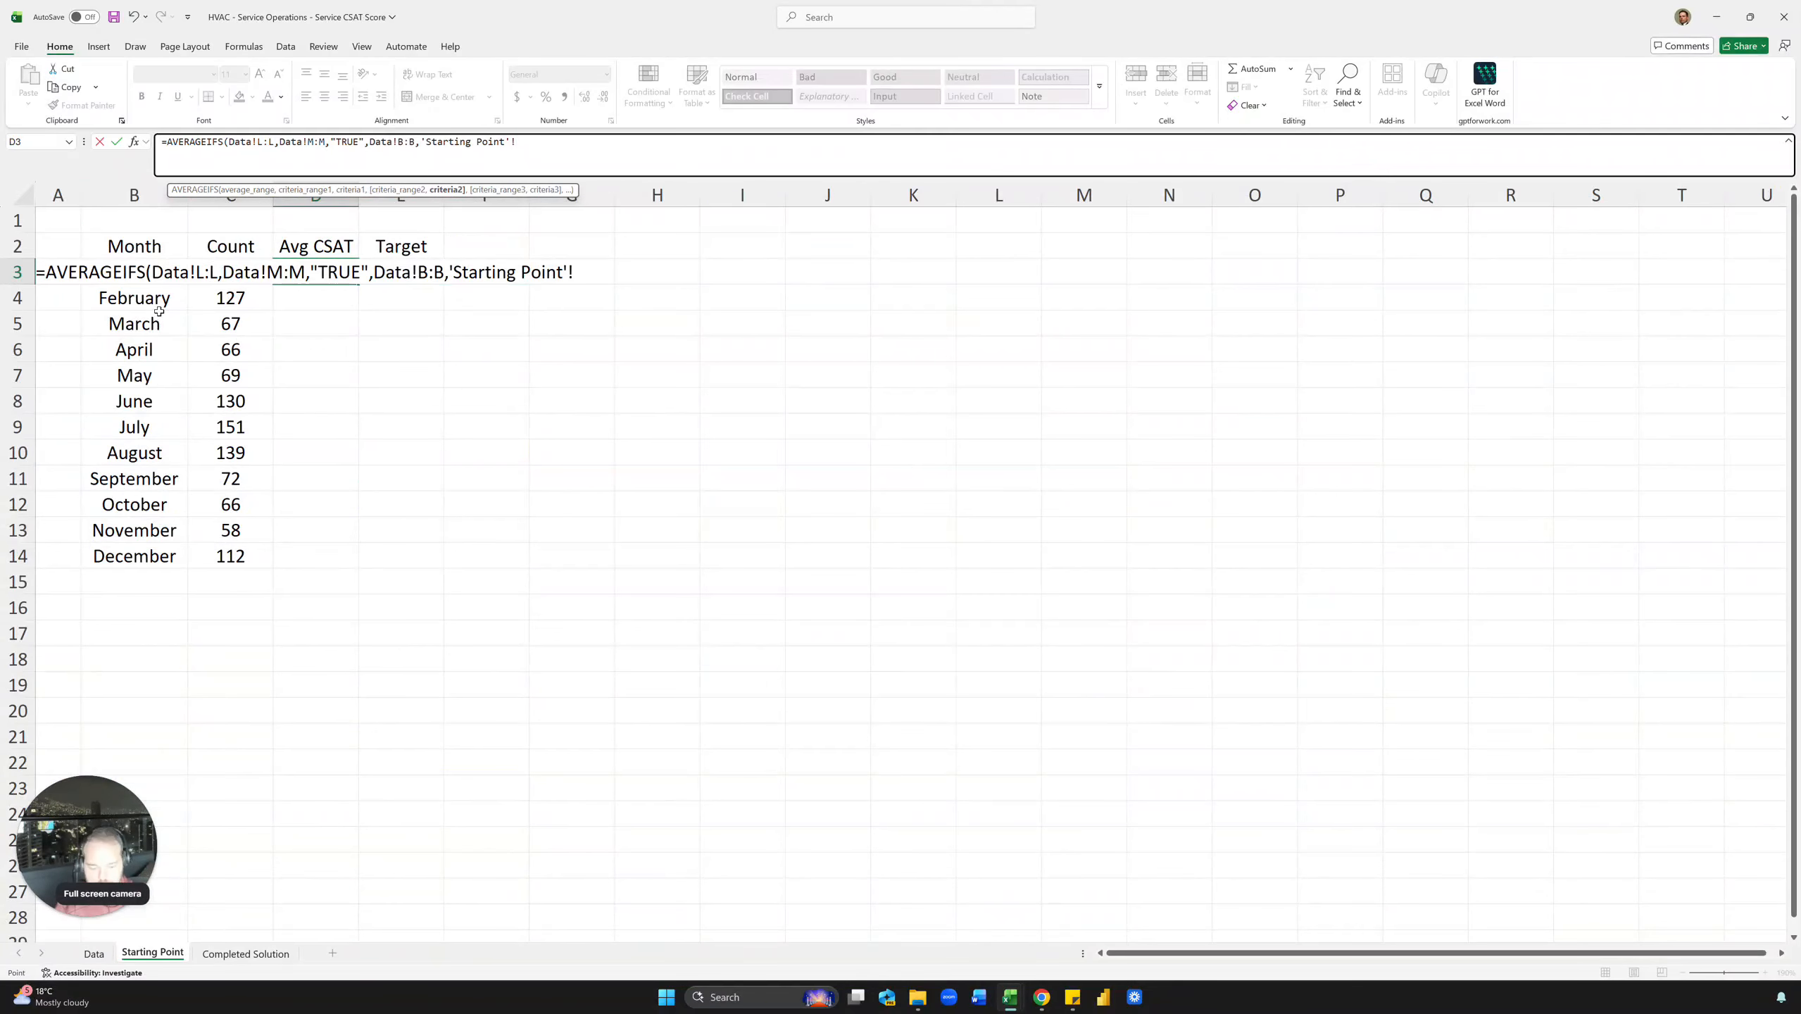
type("b3")
key("Return")
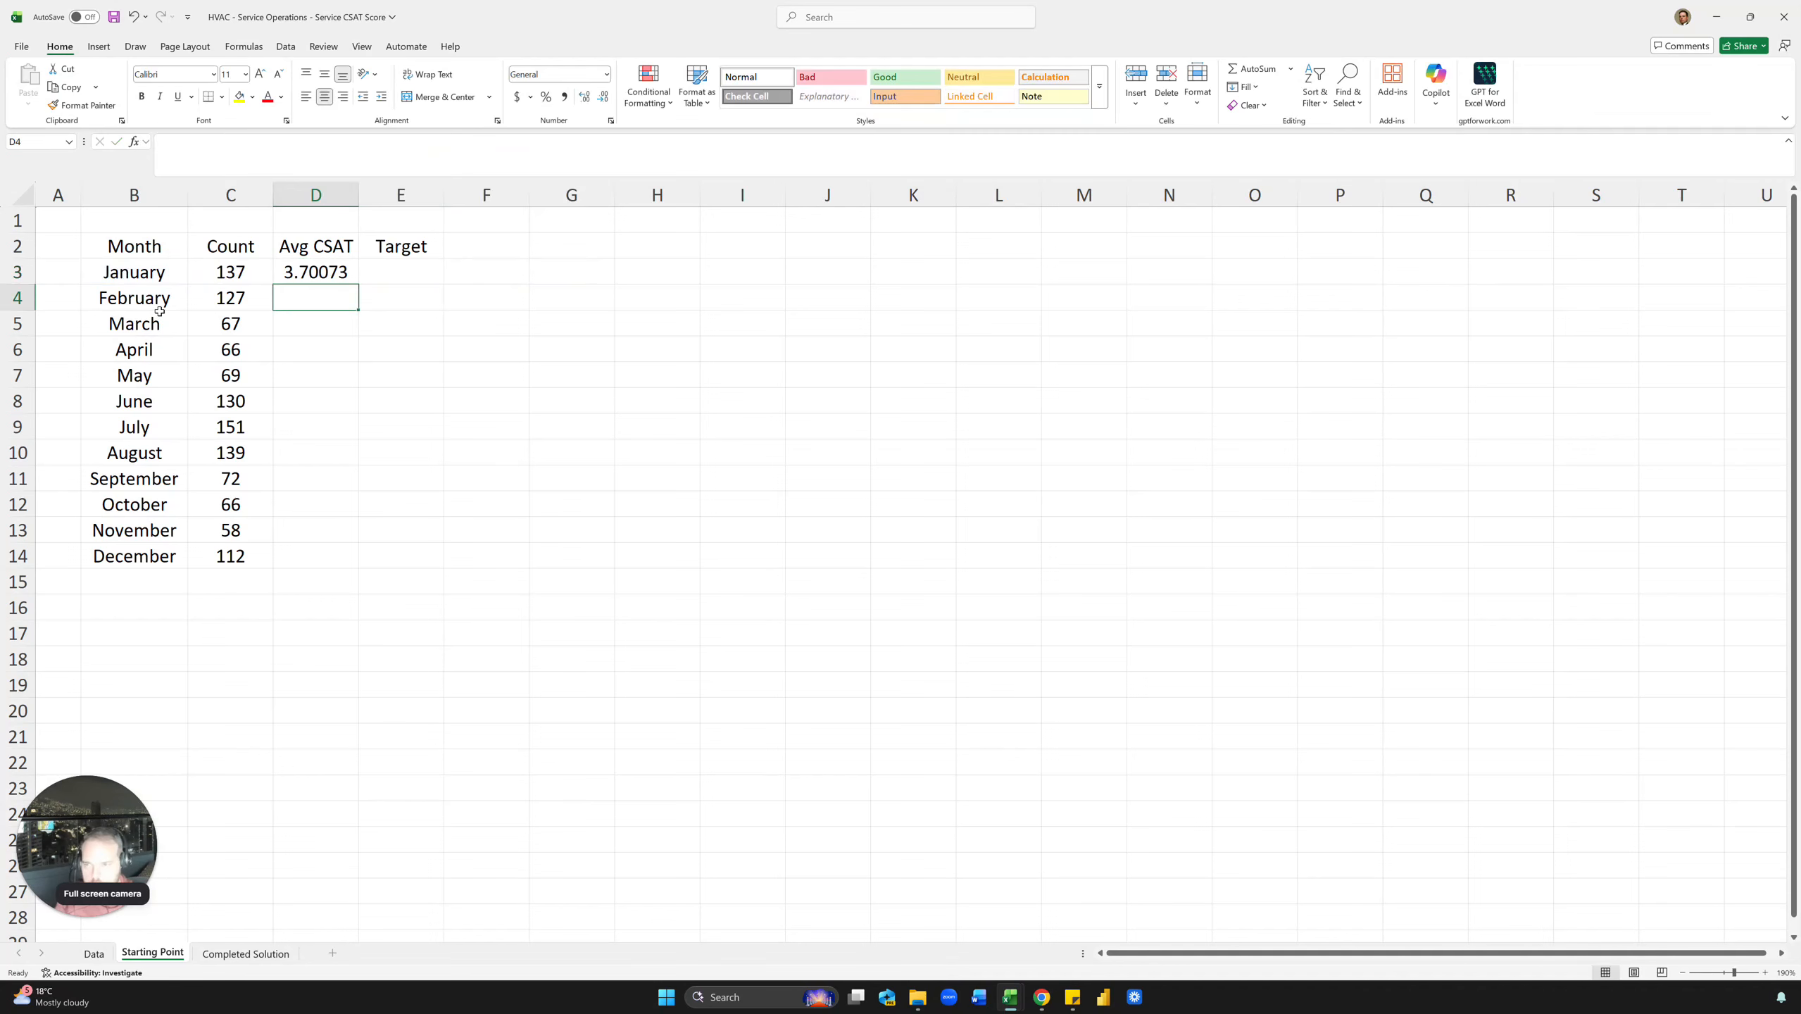
Format January's average CSAT in D3 as a number with one decimal and fill it down to December in D14.
left_click(286, 275)
key("ctrl+shift+1")
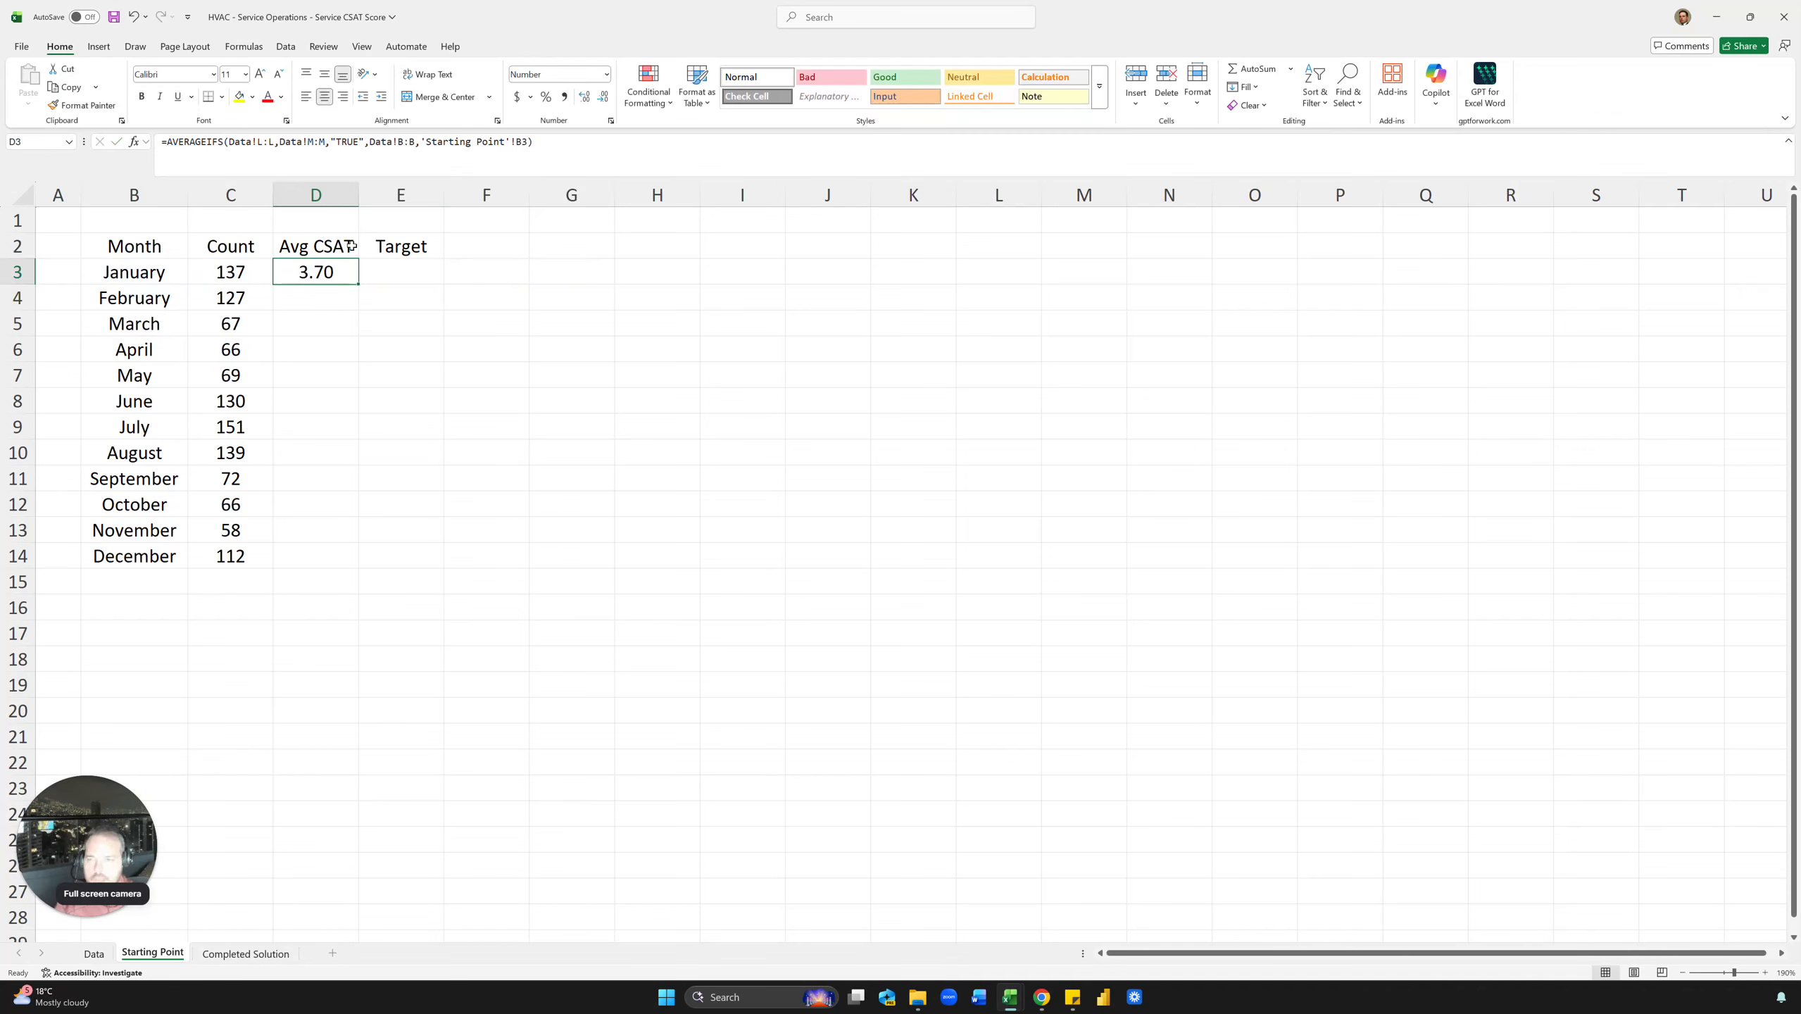
left_click(603, 97)
double_click(358, 281)
Enter a target of 4.0 in E3, link E4 to it with =E3, and fill that link down to E14.
left_click(373, 278)
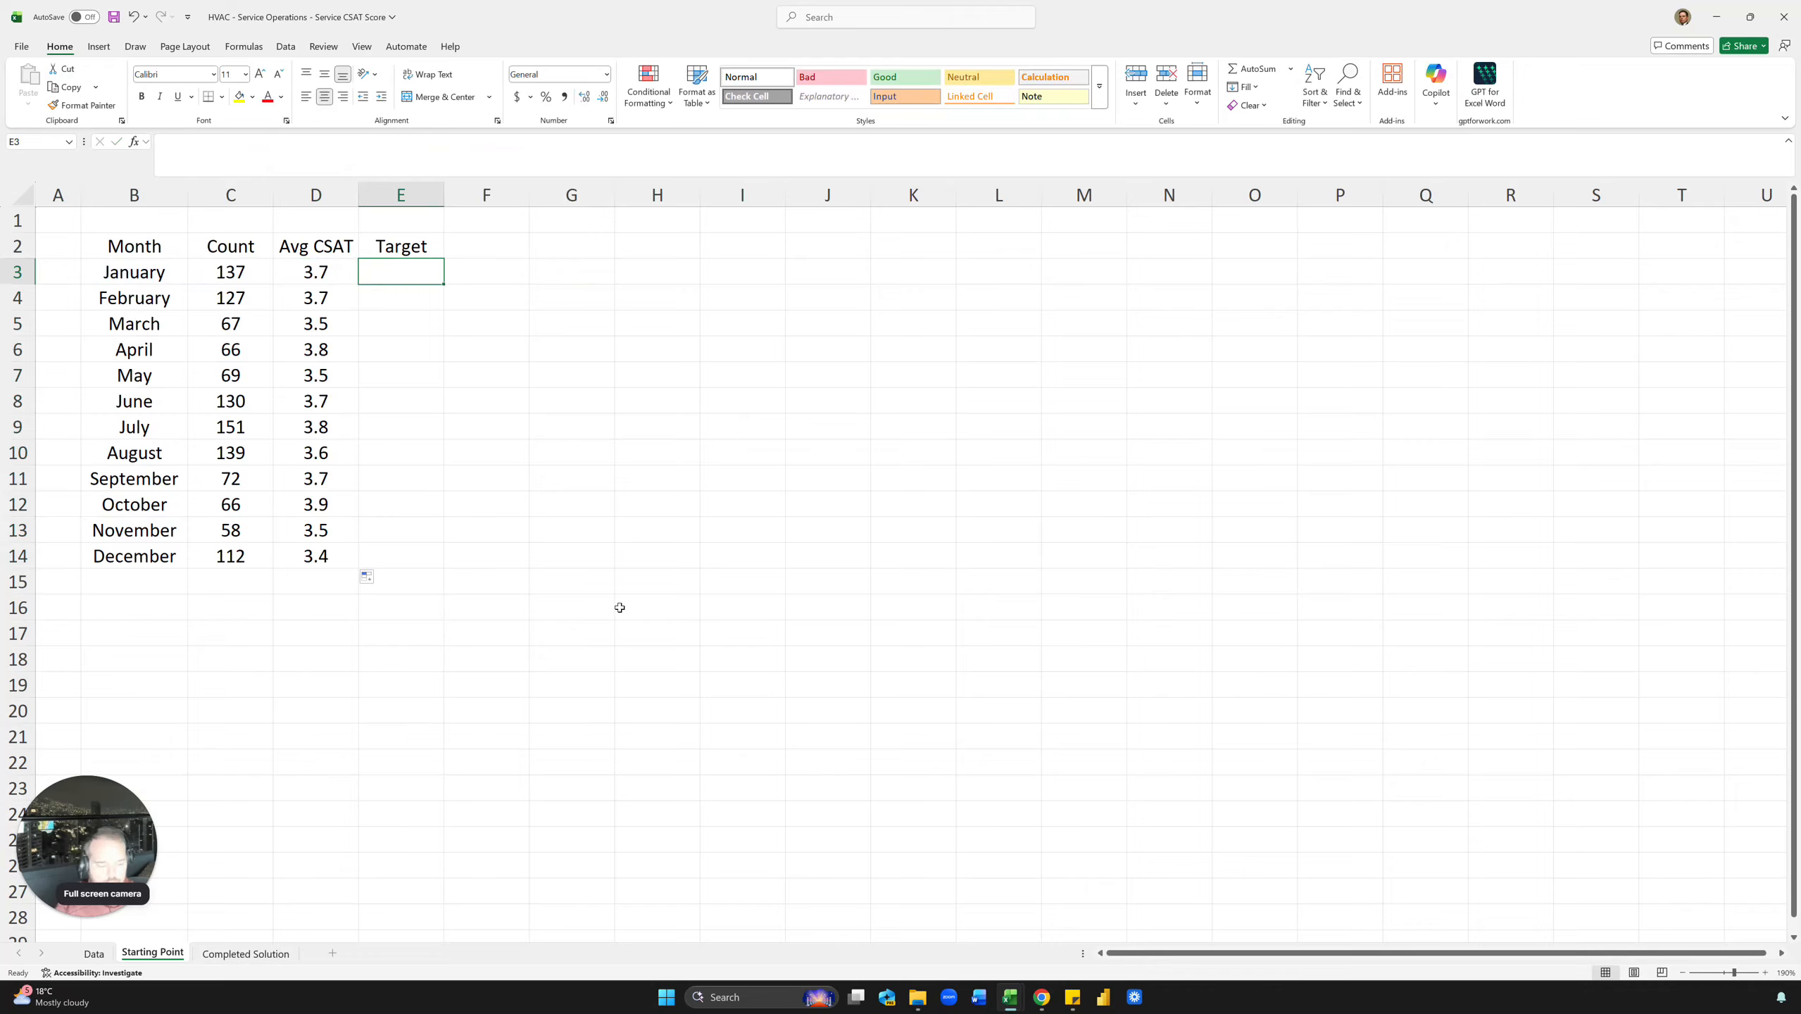
type("4.0")
key("Return")
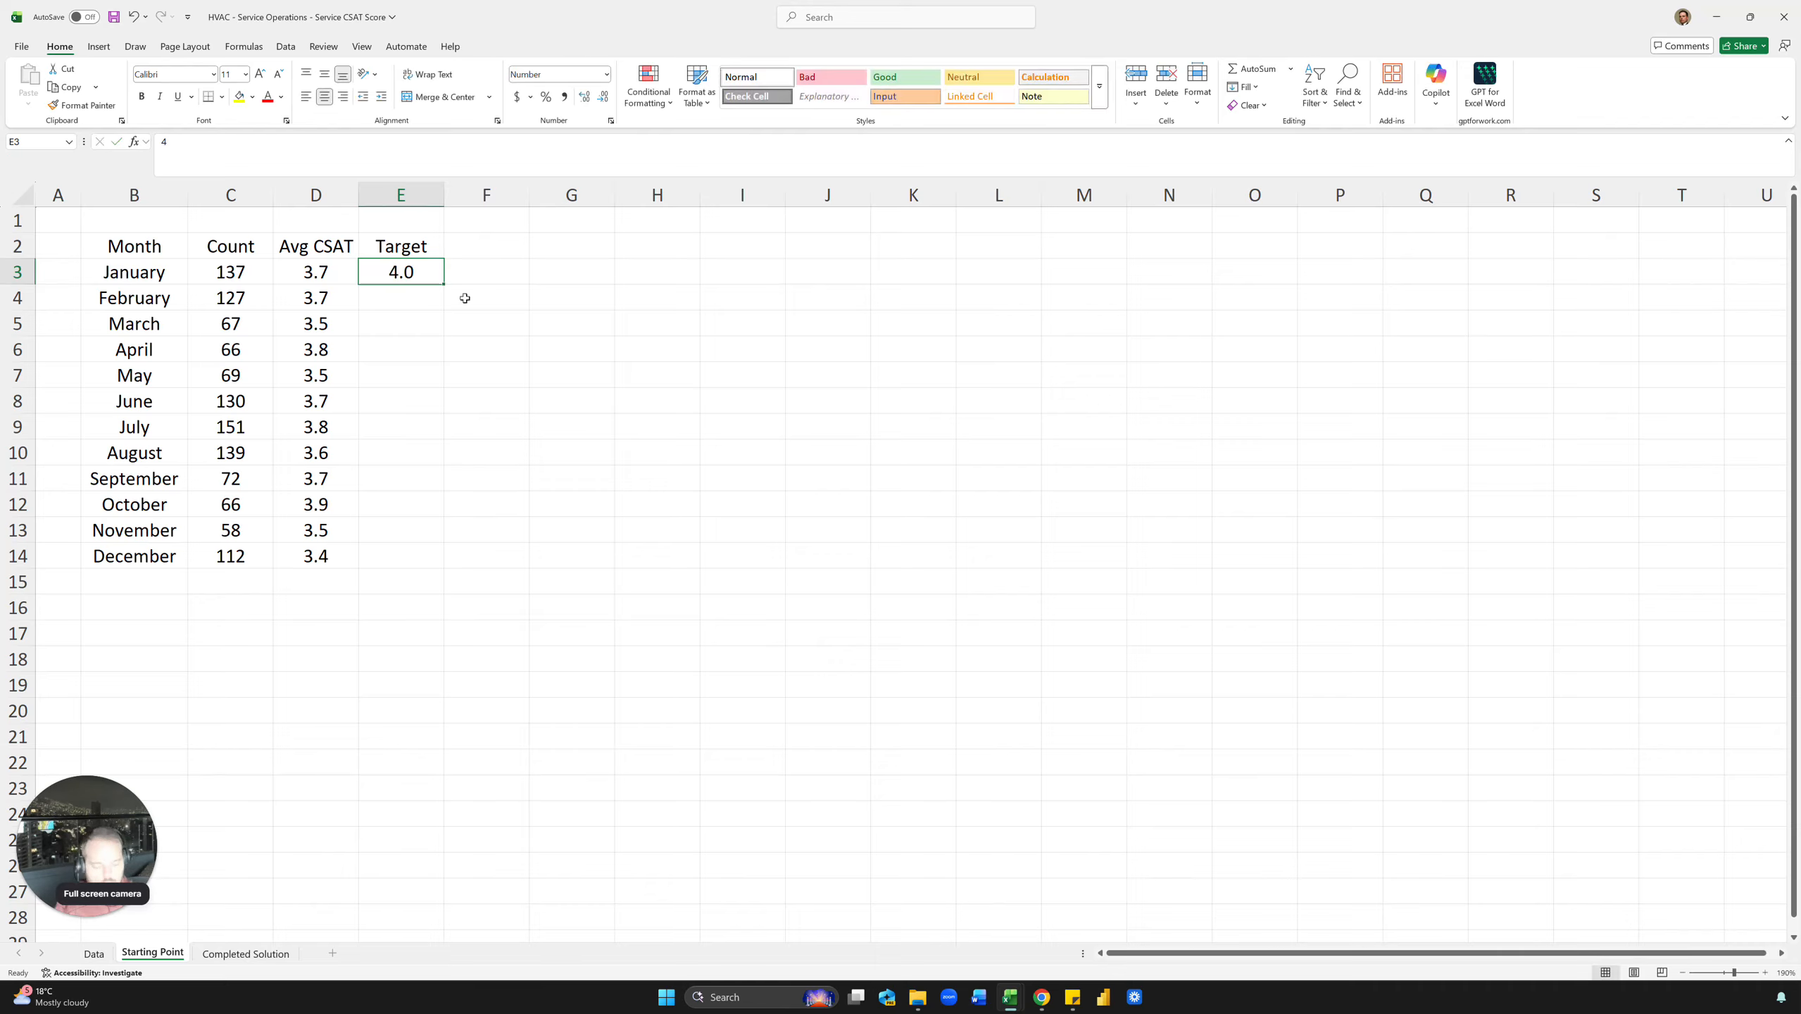
key("Down")
type("=")
key("Up")
key("Return")
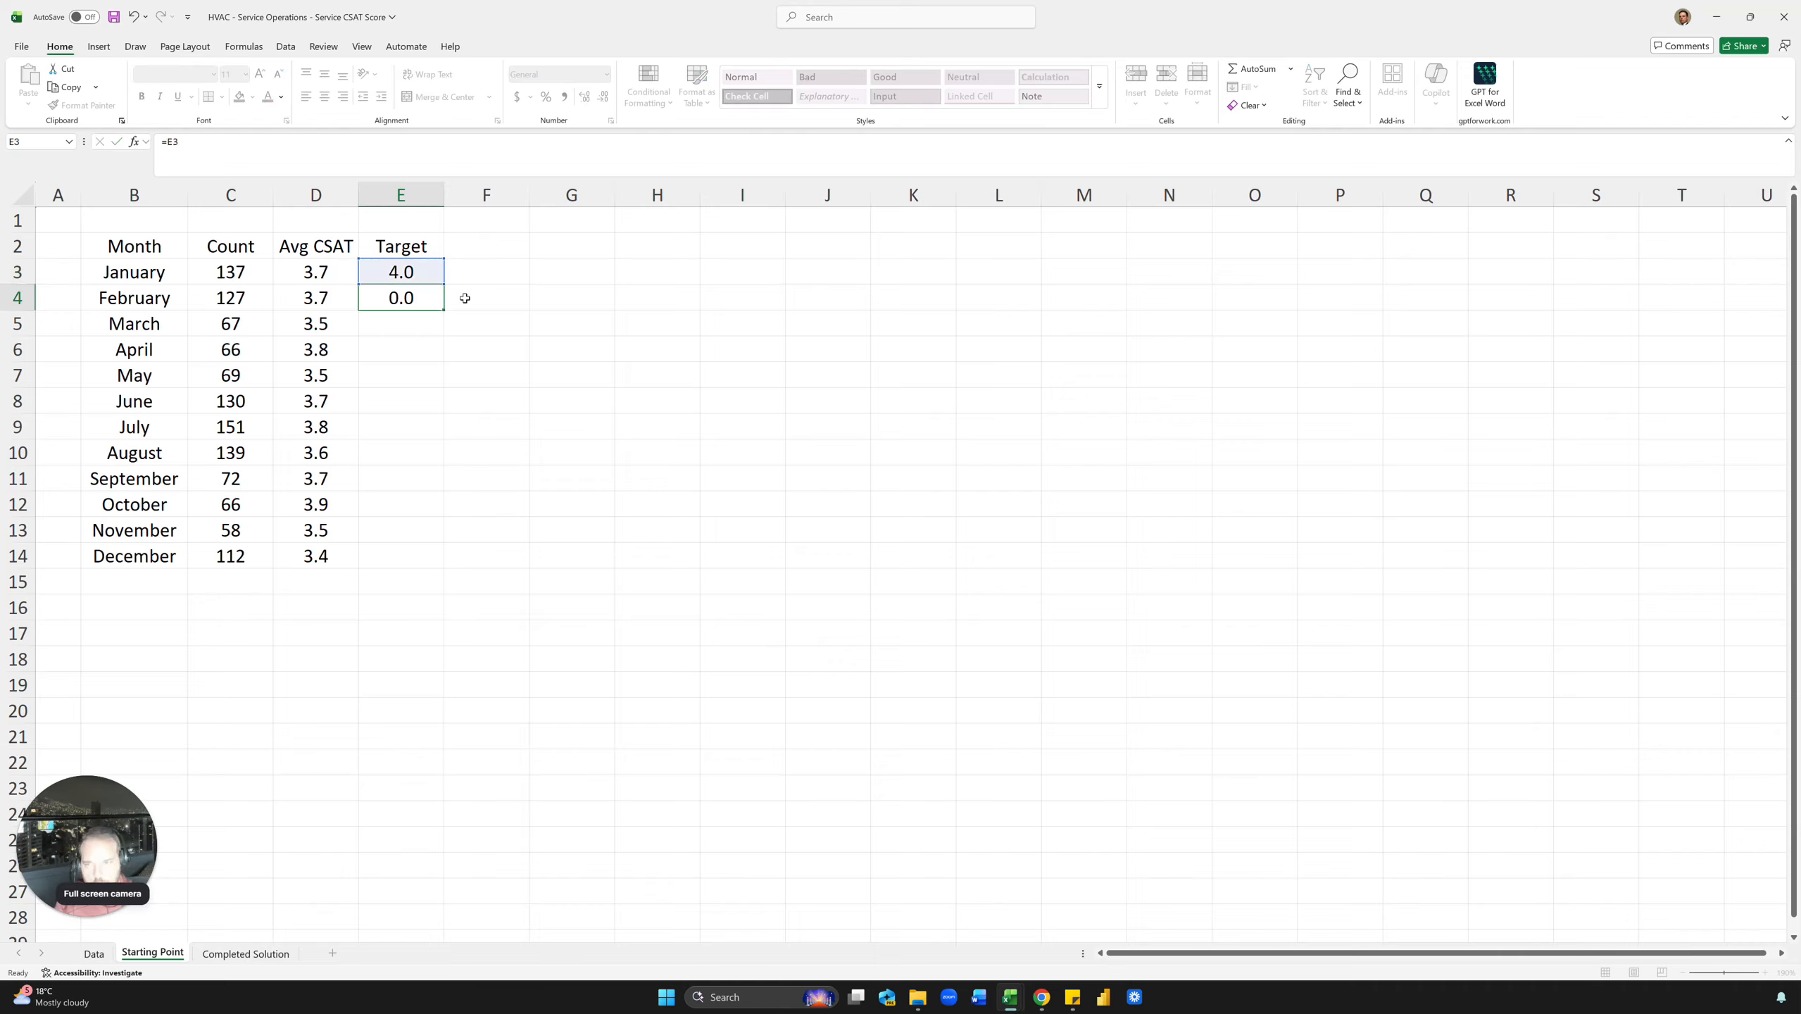
key("Return")
left_click(448, 320)
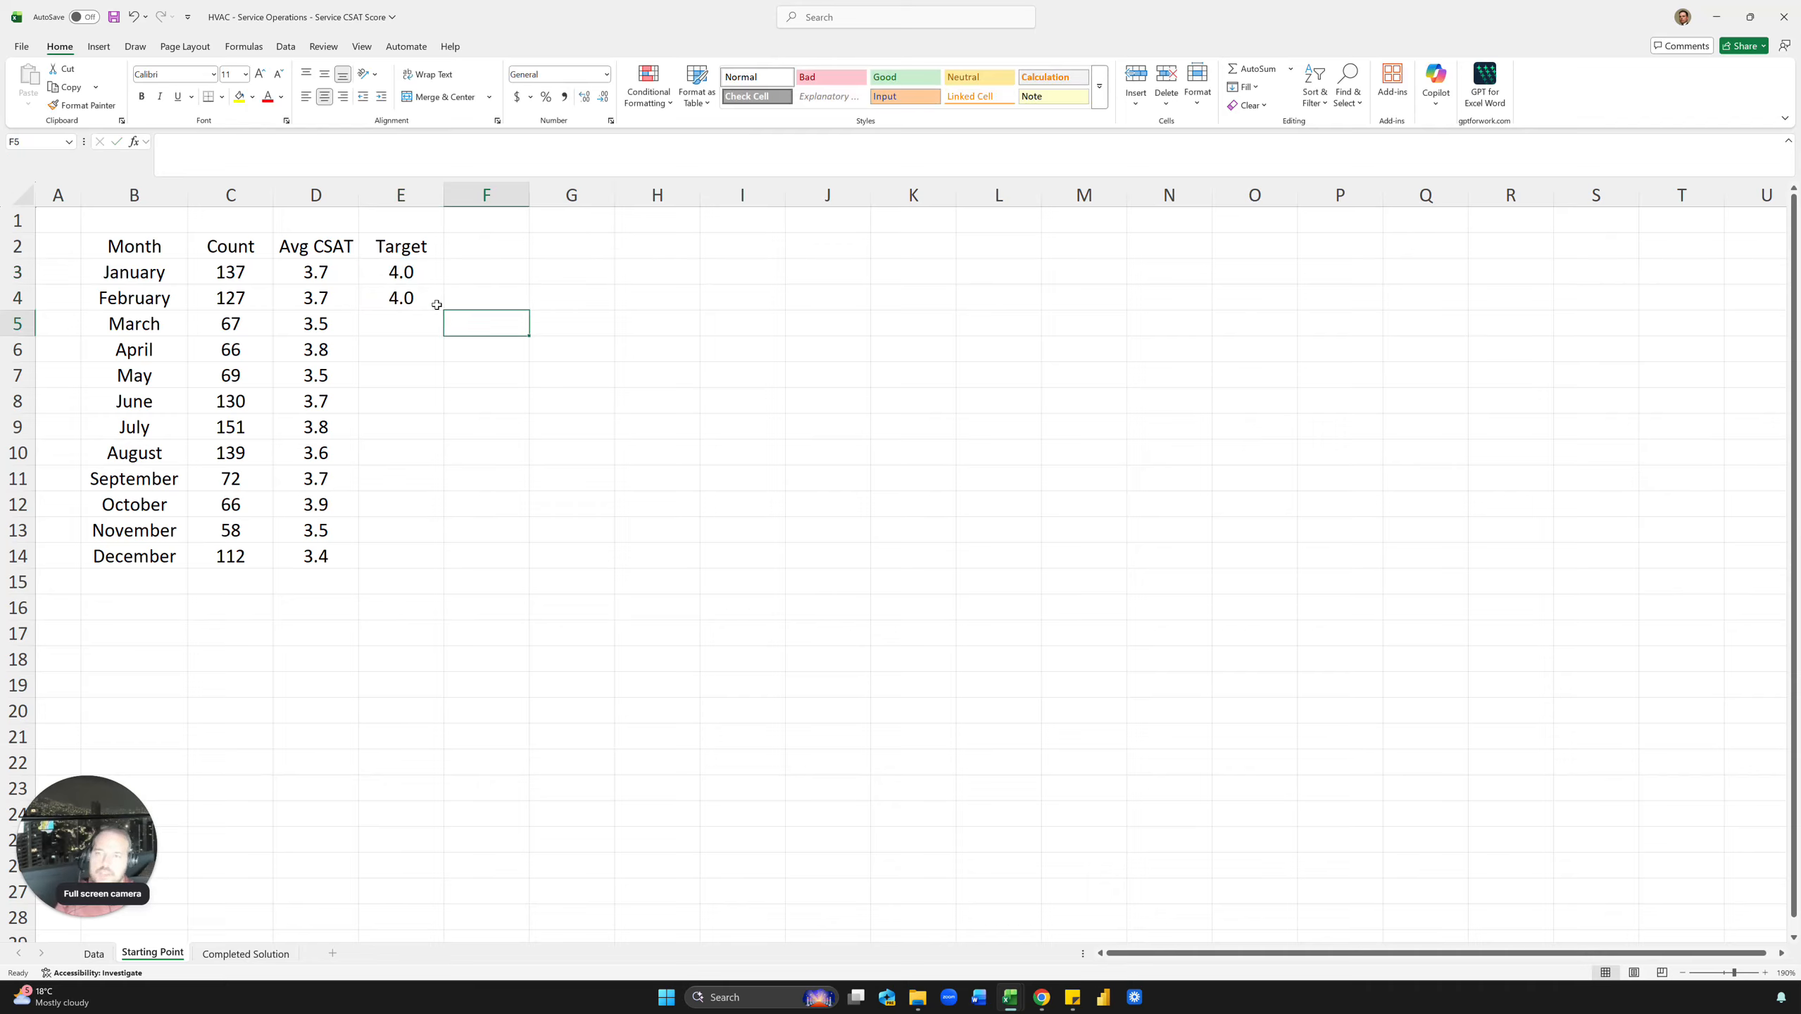
left_click(438, 306)
double_click(445, 310)
left_click(519, 352)
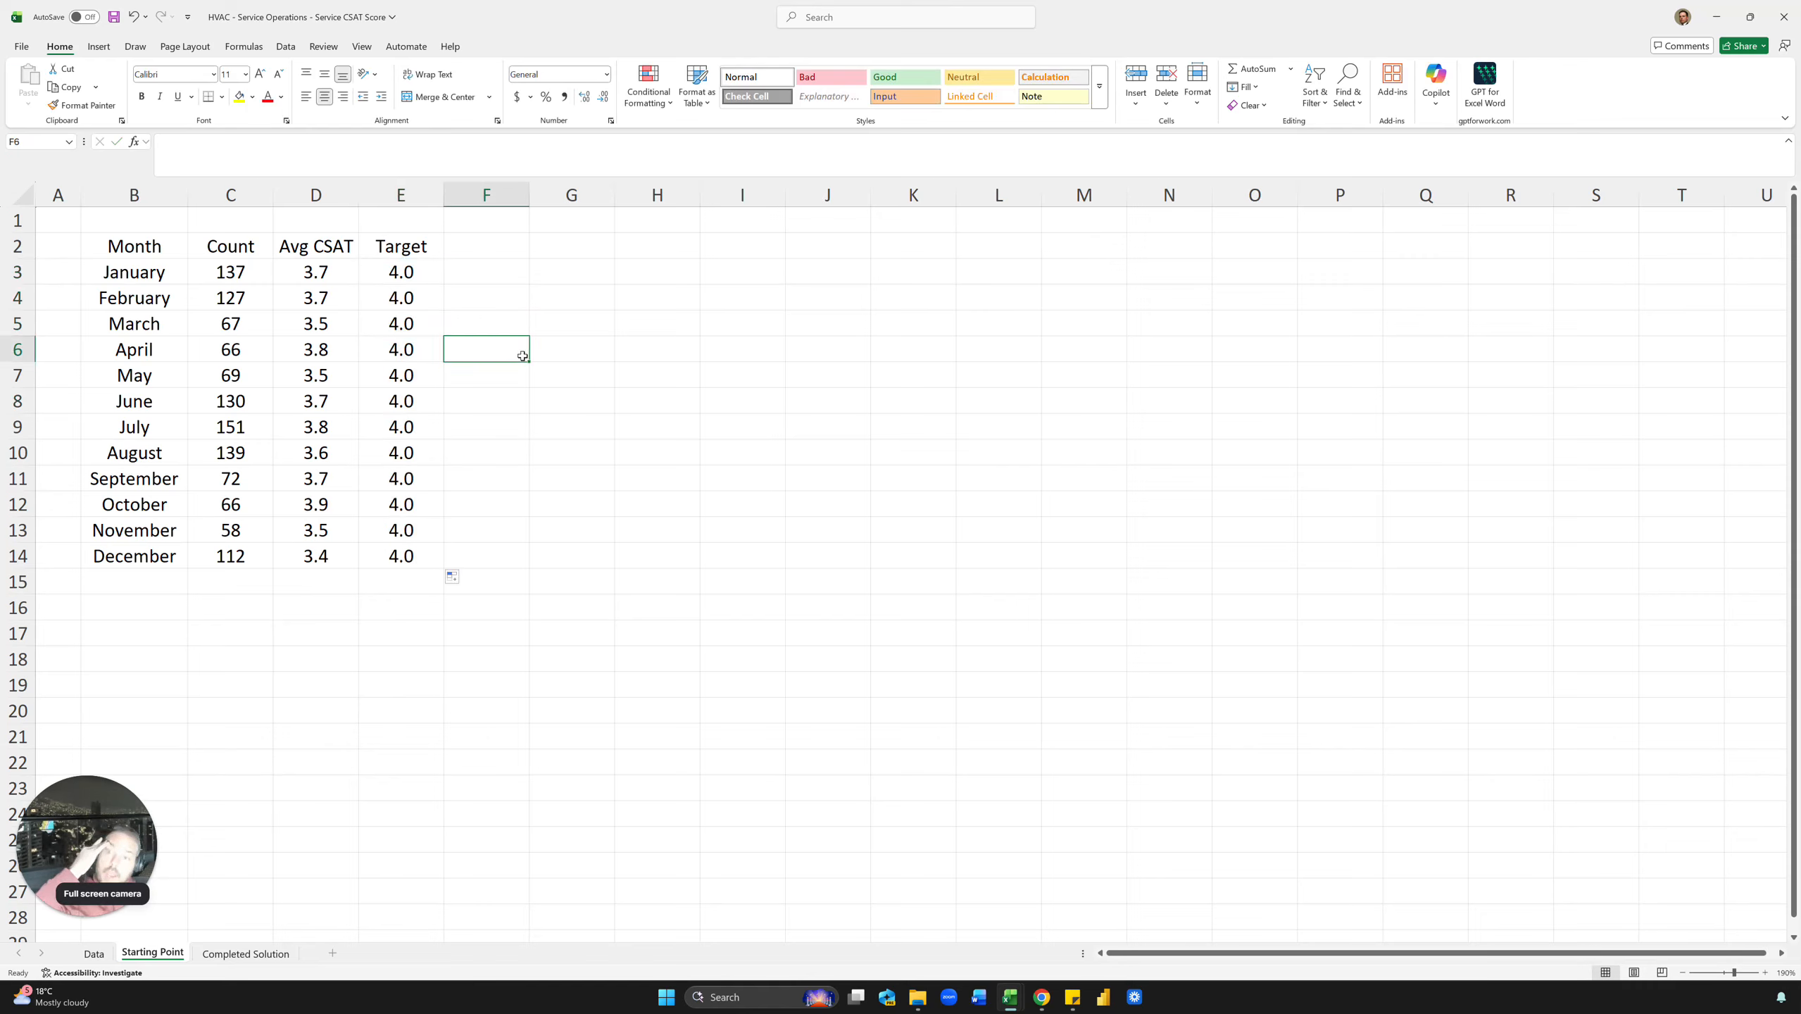
Change the January target in E3 to 3.5 so that every linked month uses it.
left_click(419, 299)
key("Up")
type("3.5")
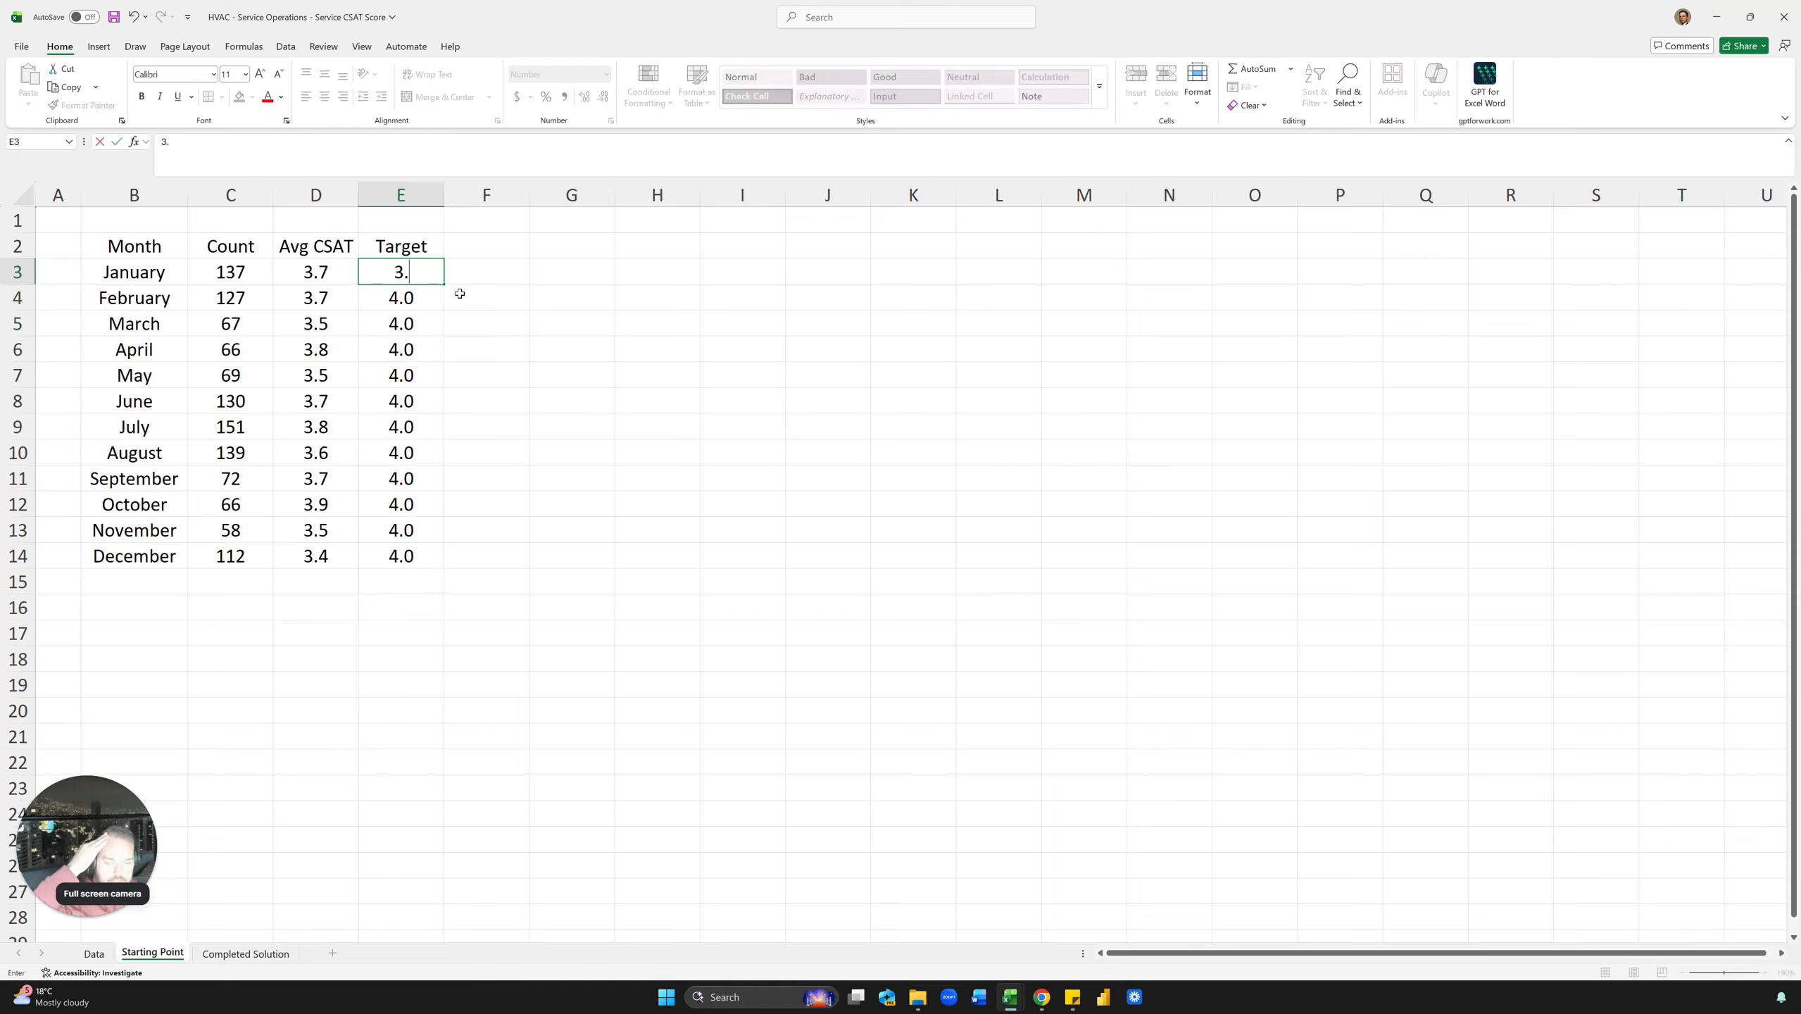
key("Return")
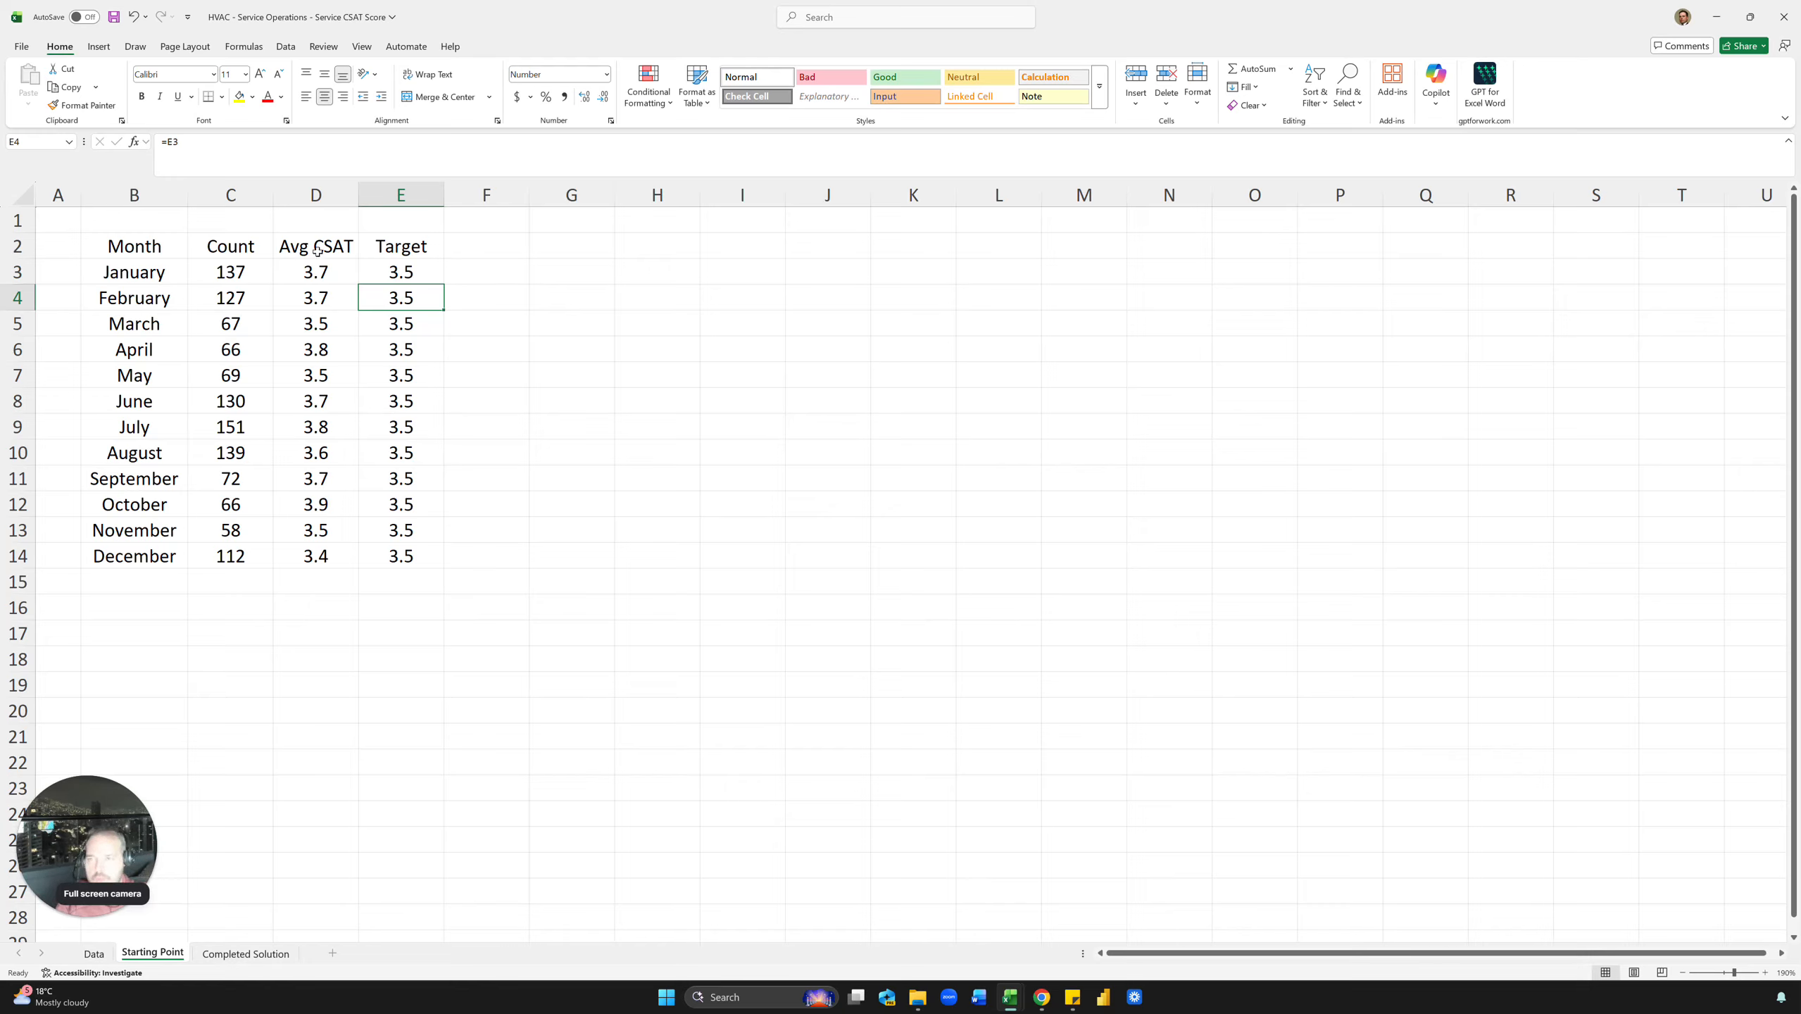
left_click_drag(318, 250, 317, 558)
left_click(328, 503)
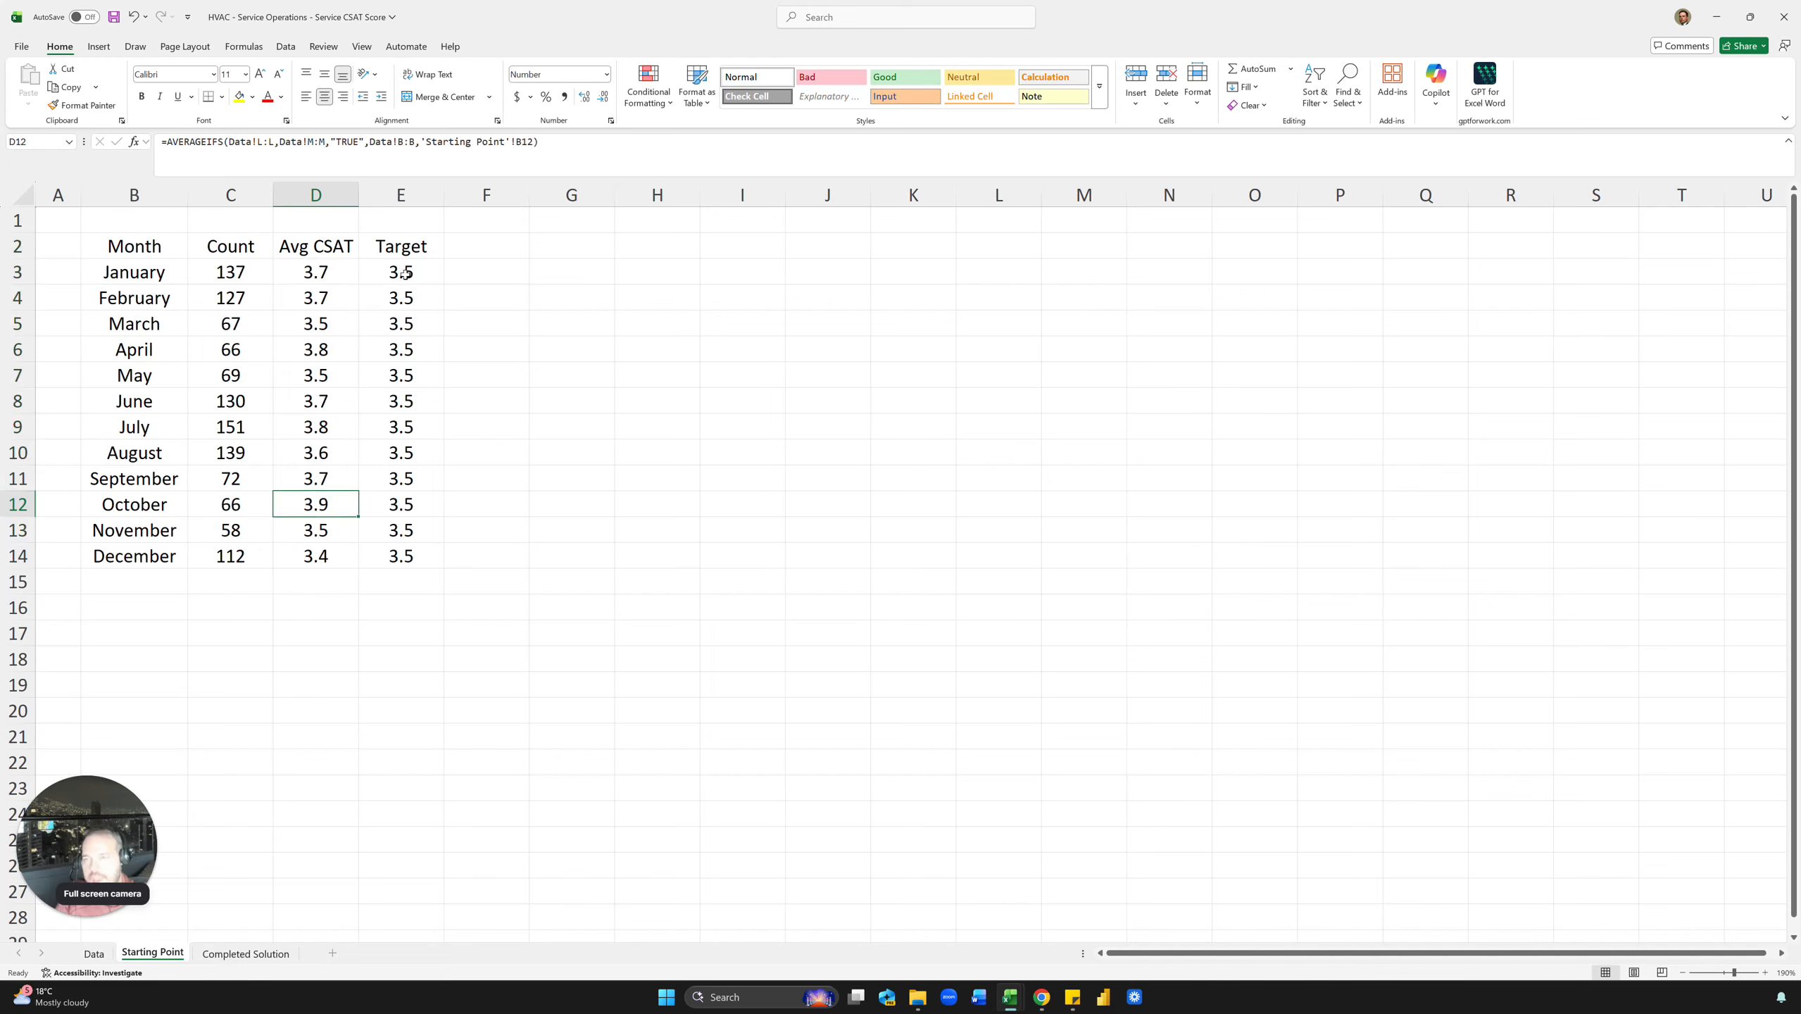
left_click(416, 250)
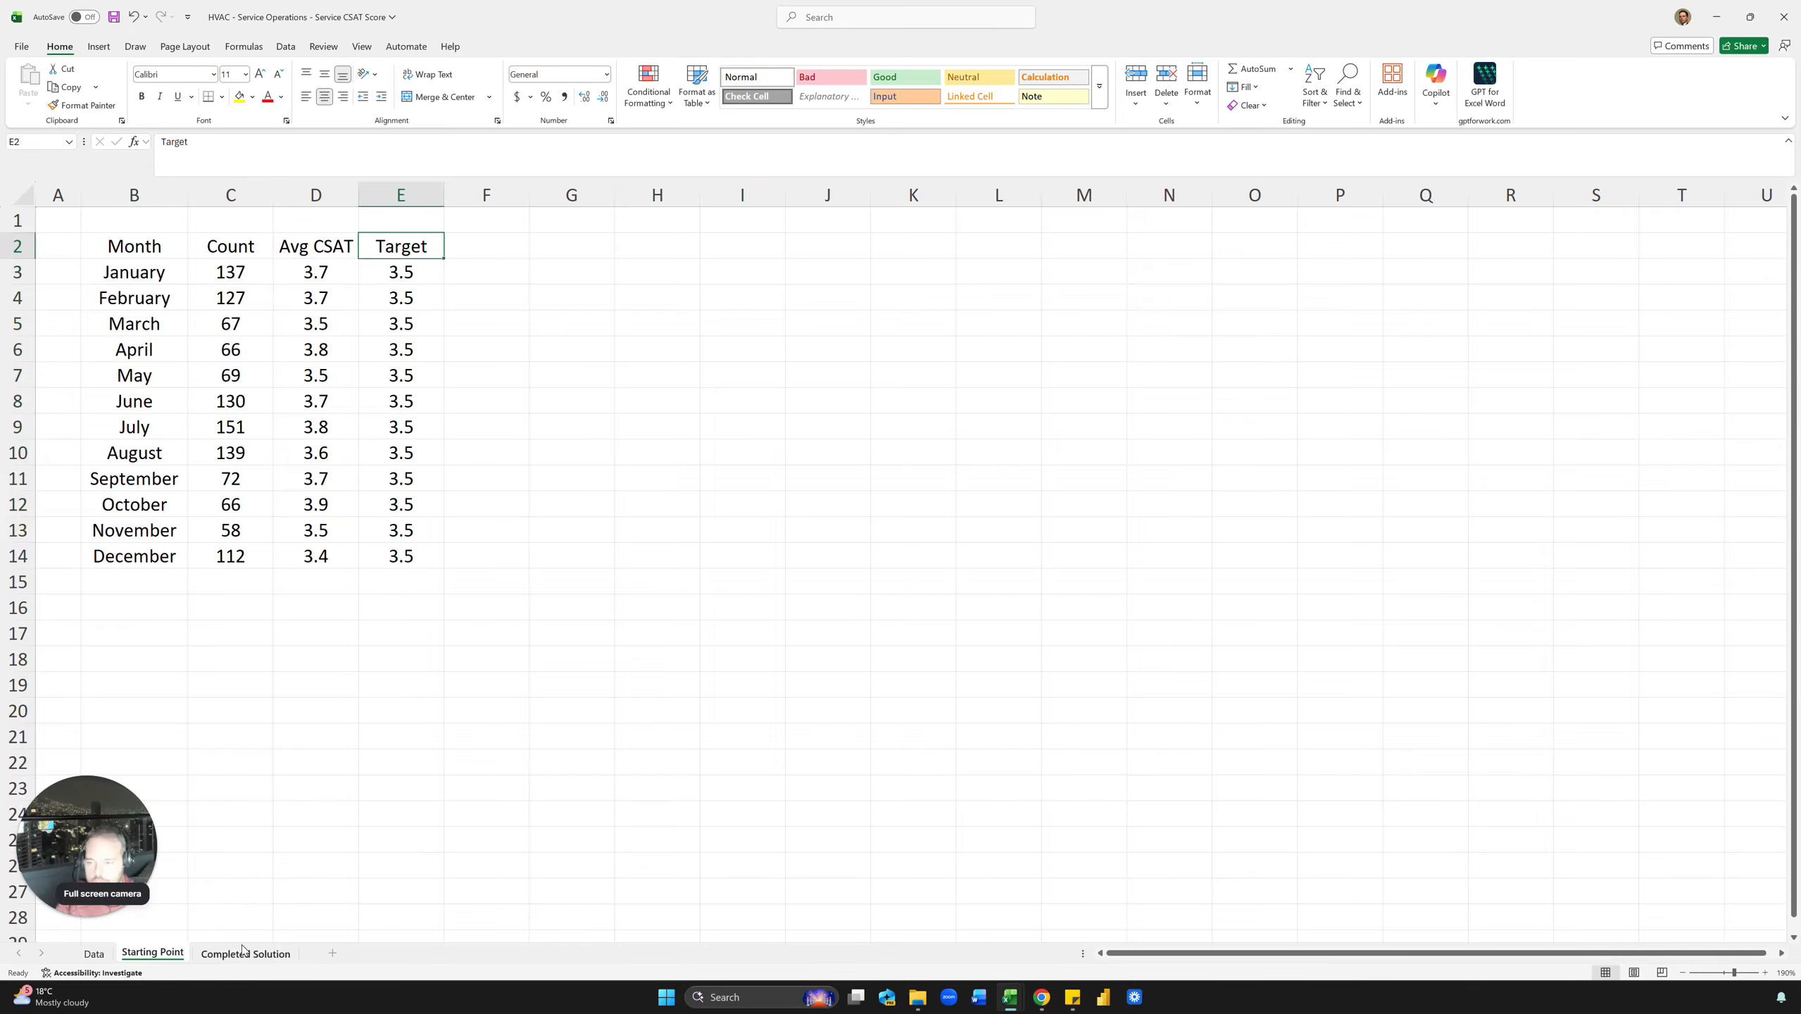
Insert a combo chart from B2:D14 with Count as clustered columns and Avg CSAT as a line on the secondary axis.
left_click(264, 953)
left_click(153, 953)
left_click_drag(142, 252, 348, 548)
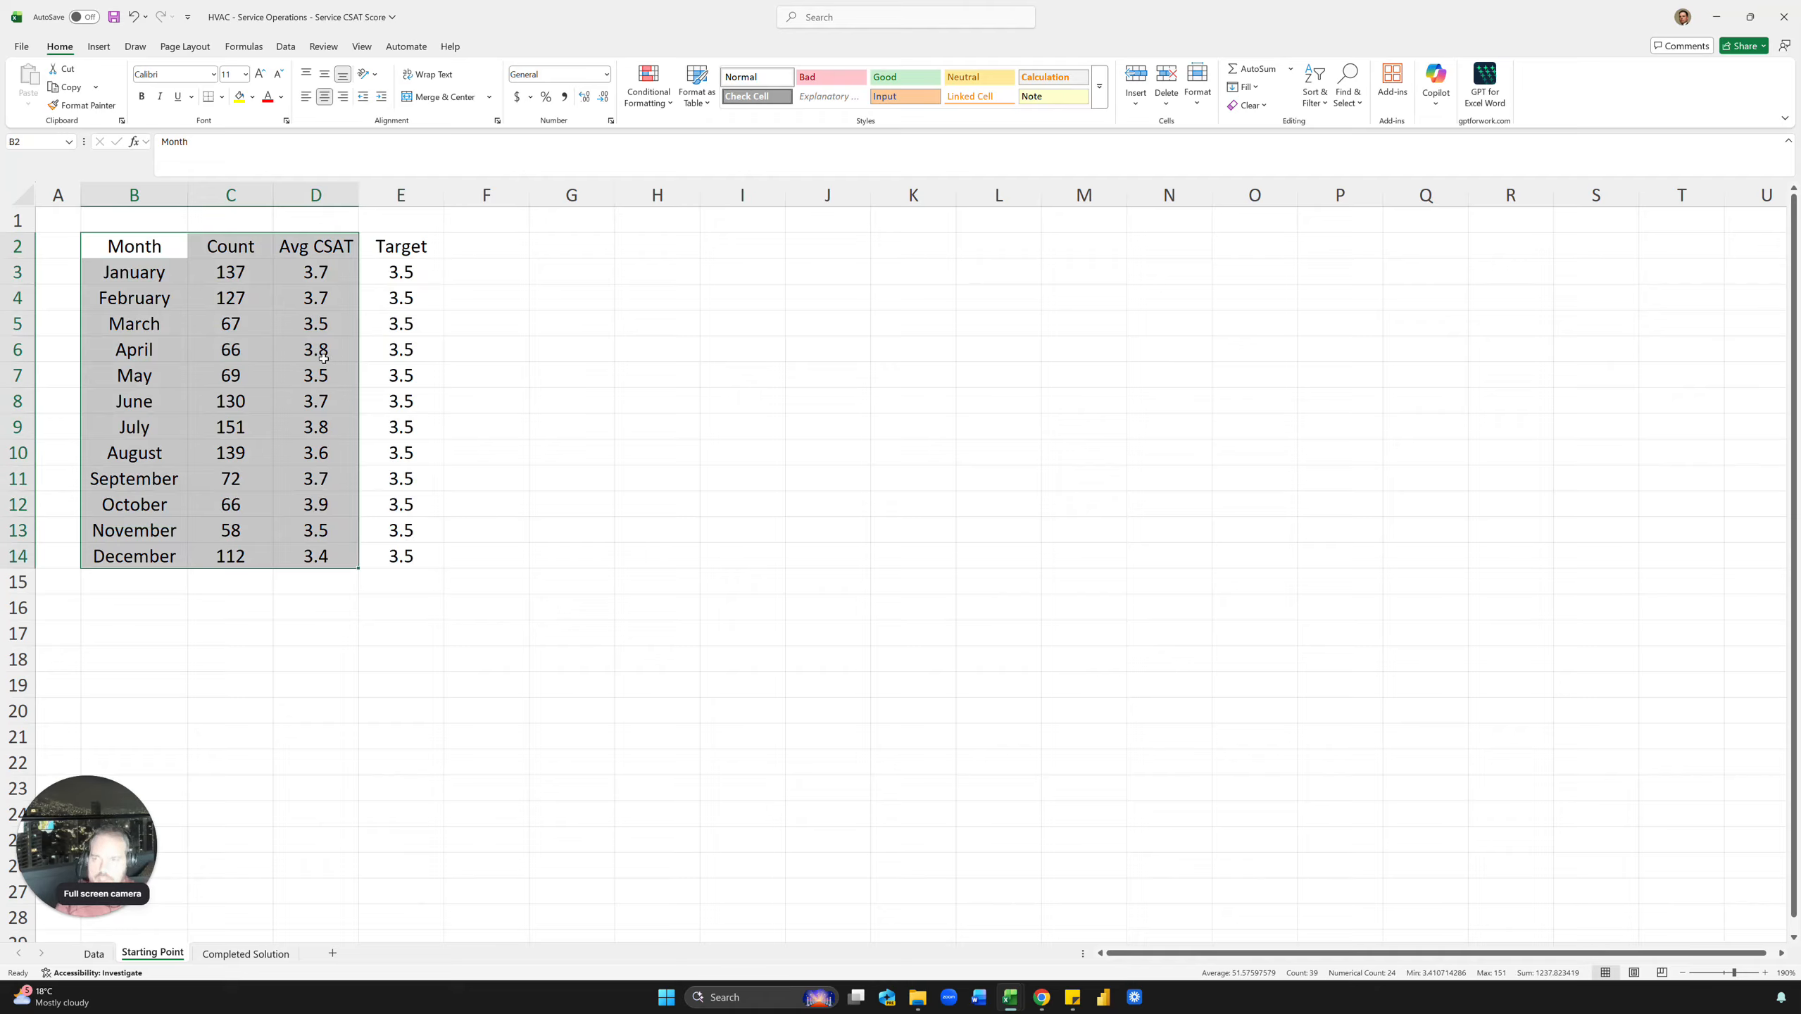
left_click(99, 47)
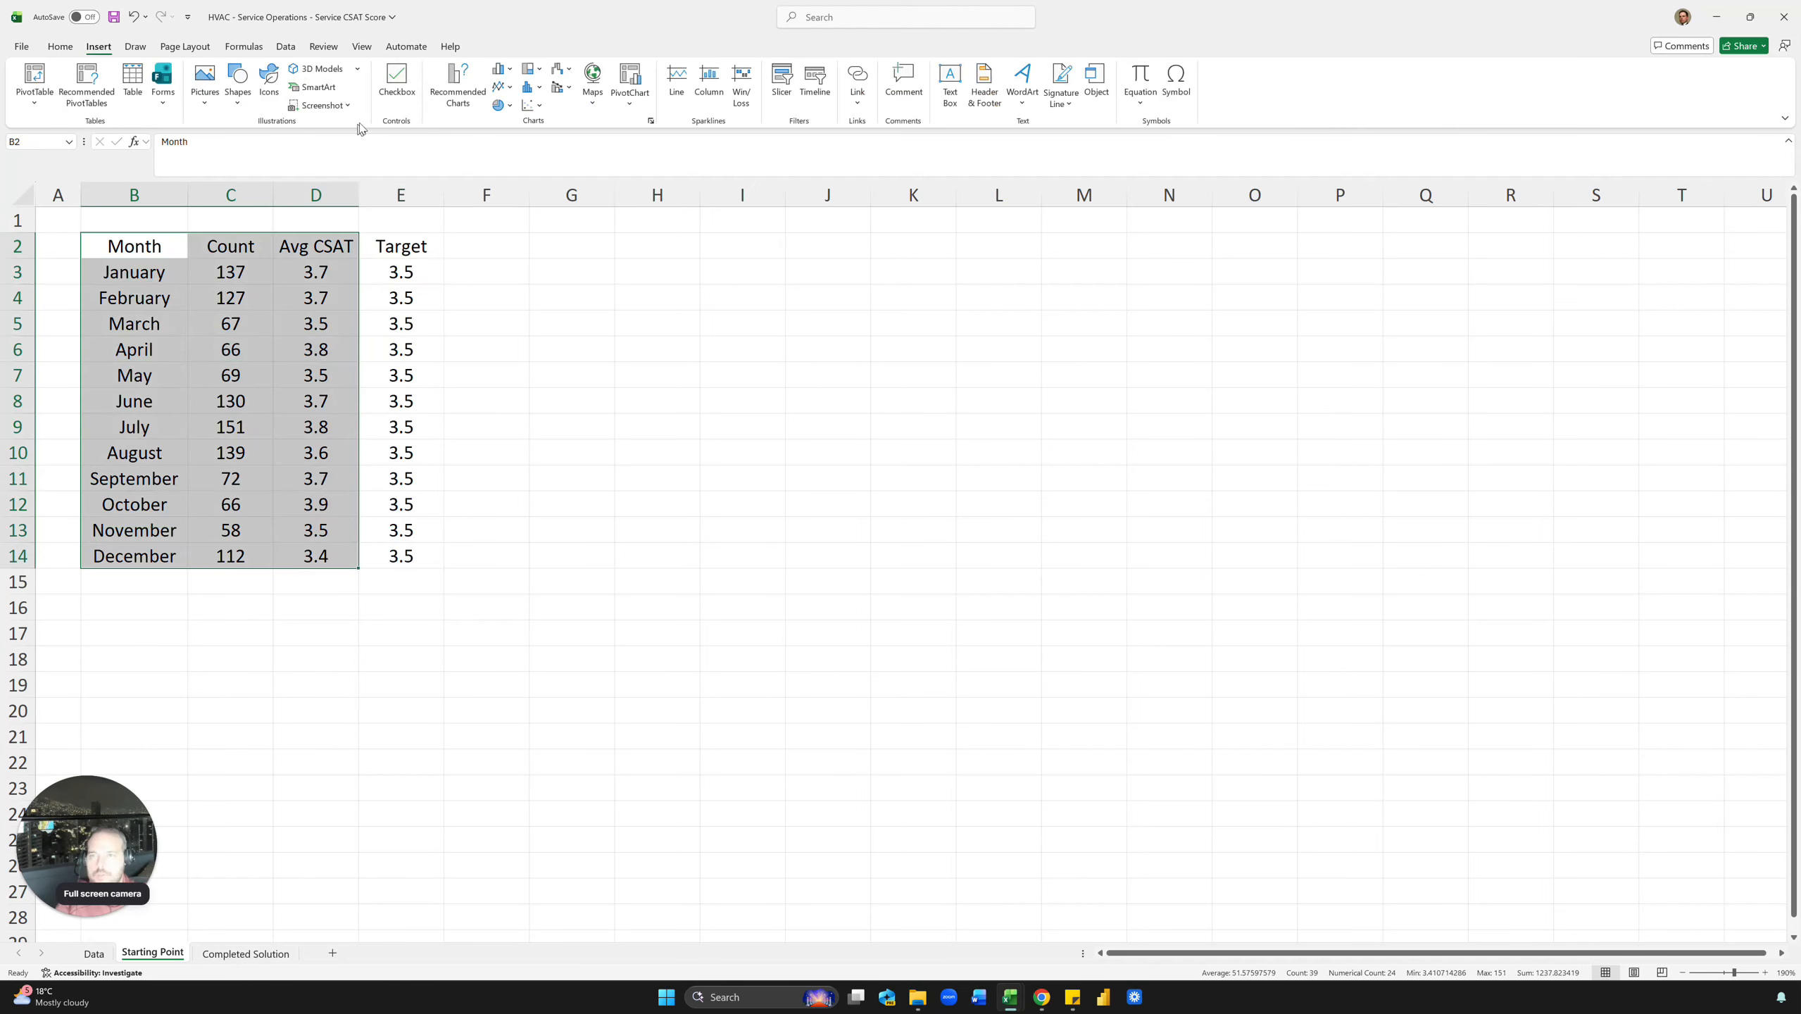
left_click(457, 84)
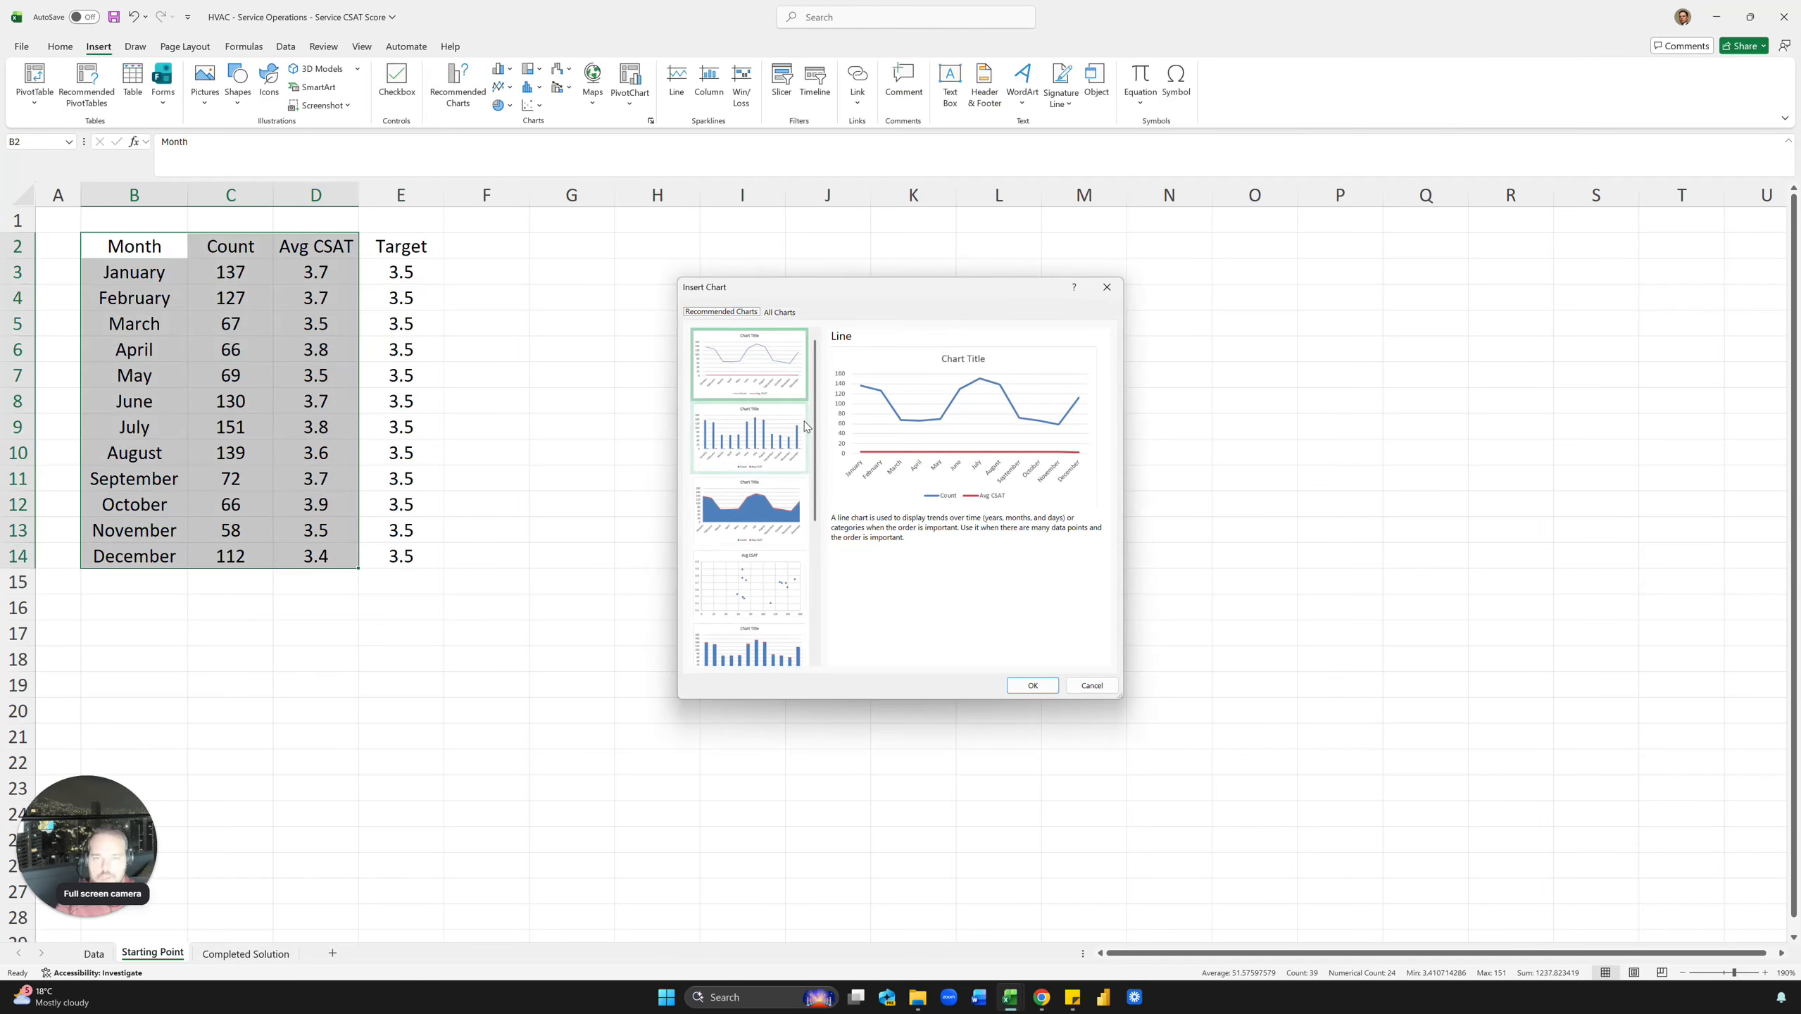
left_click(779, 314)
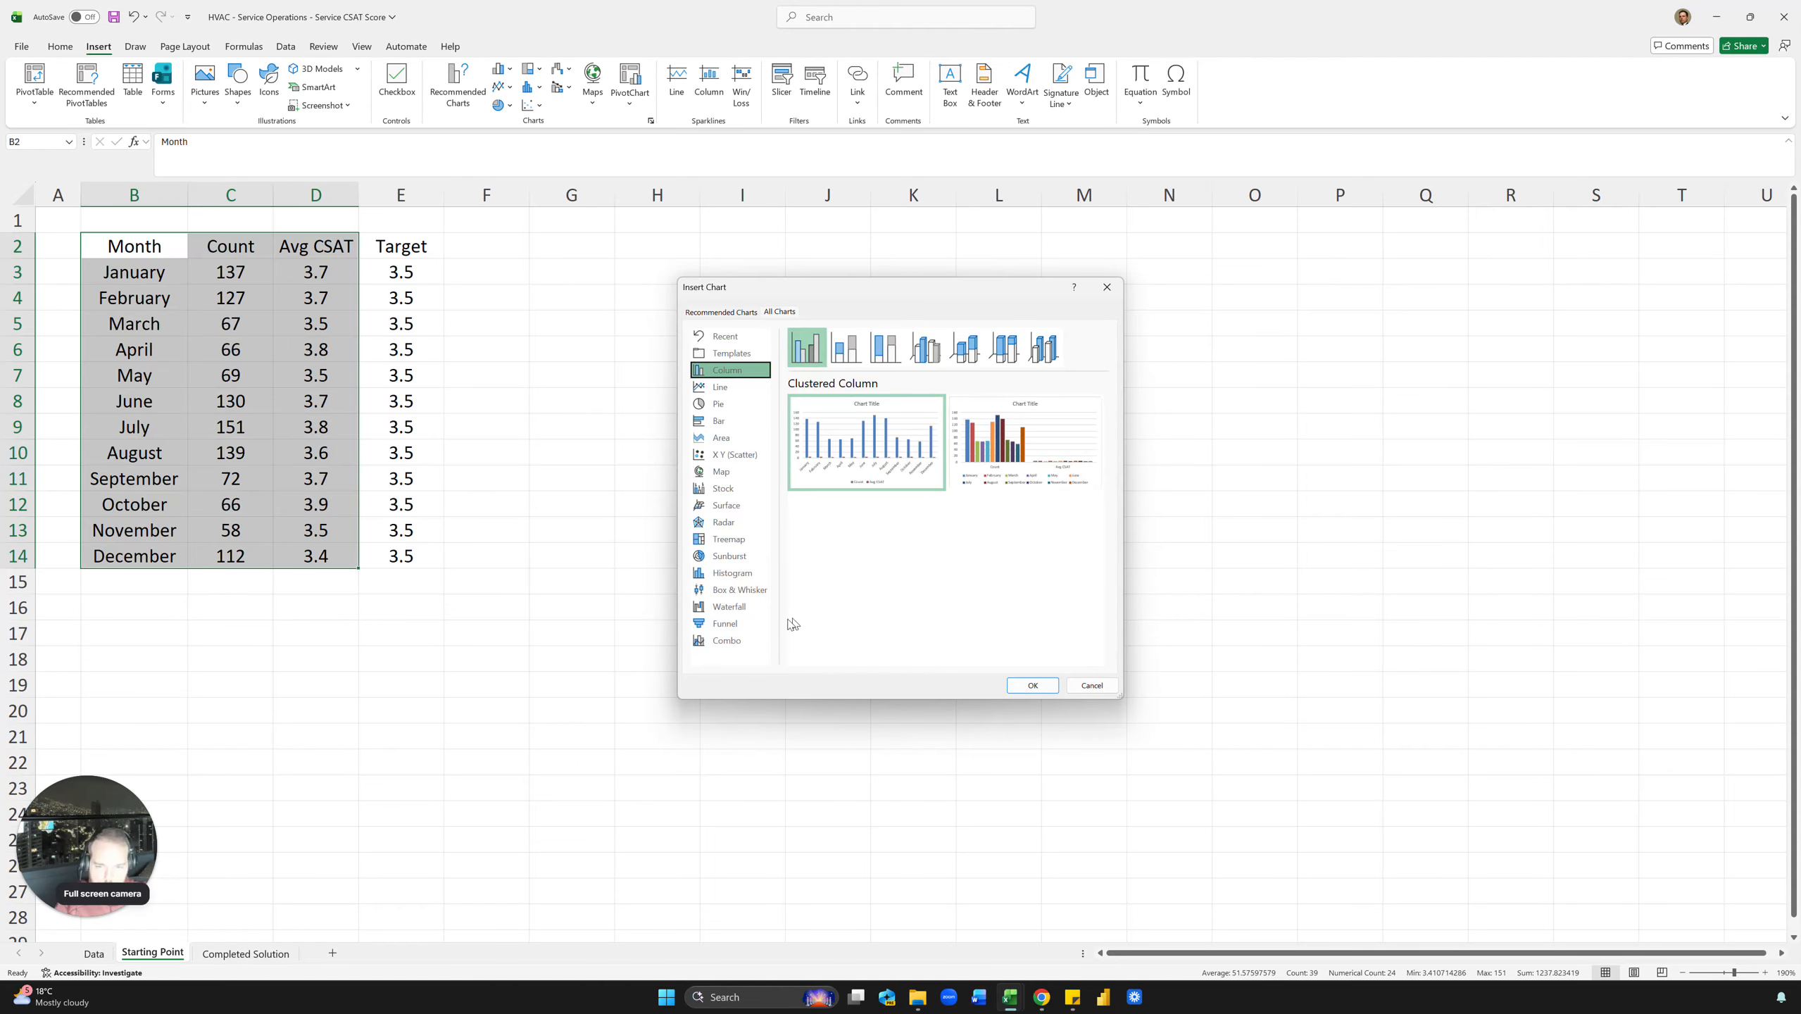
left_click(737, 642)
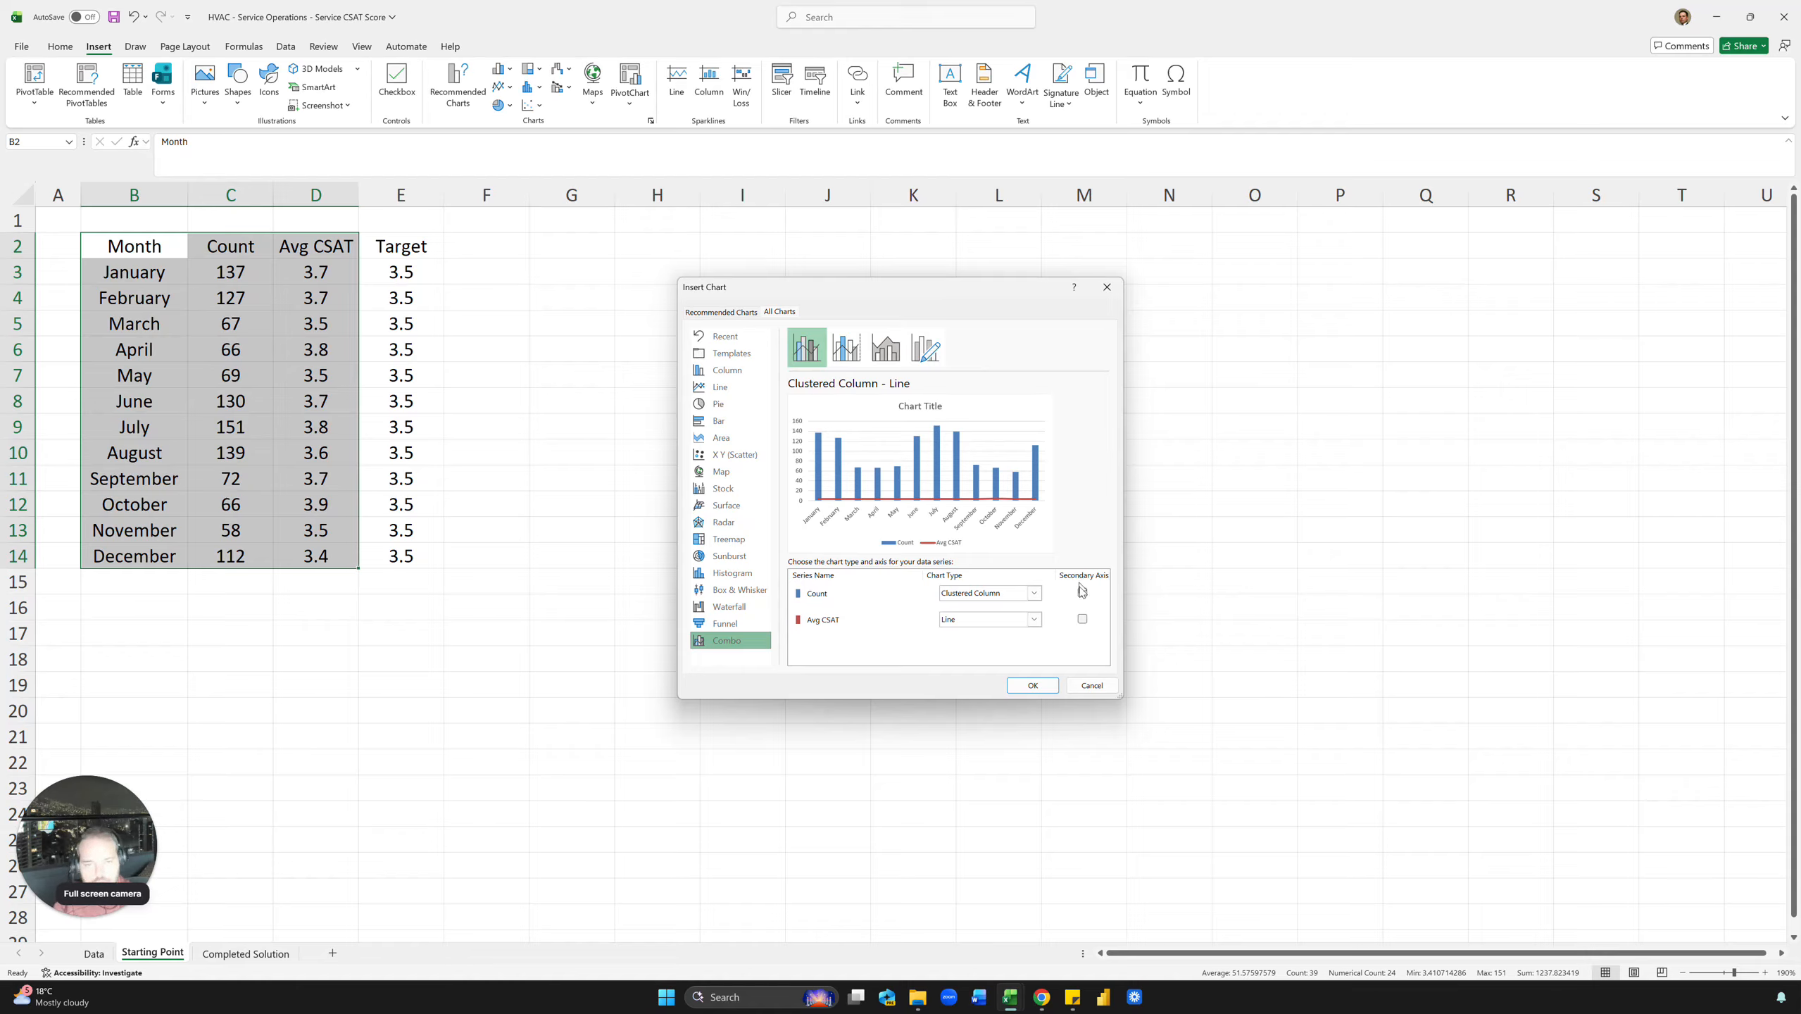
left_click(1082, 619)
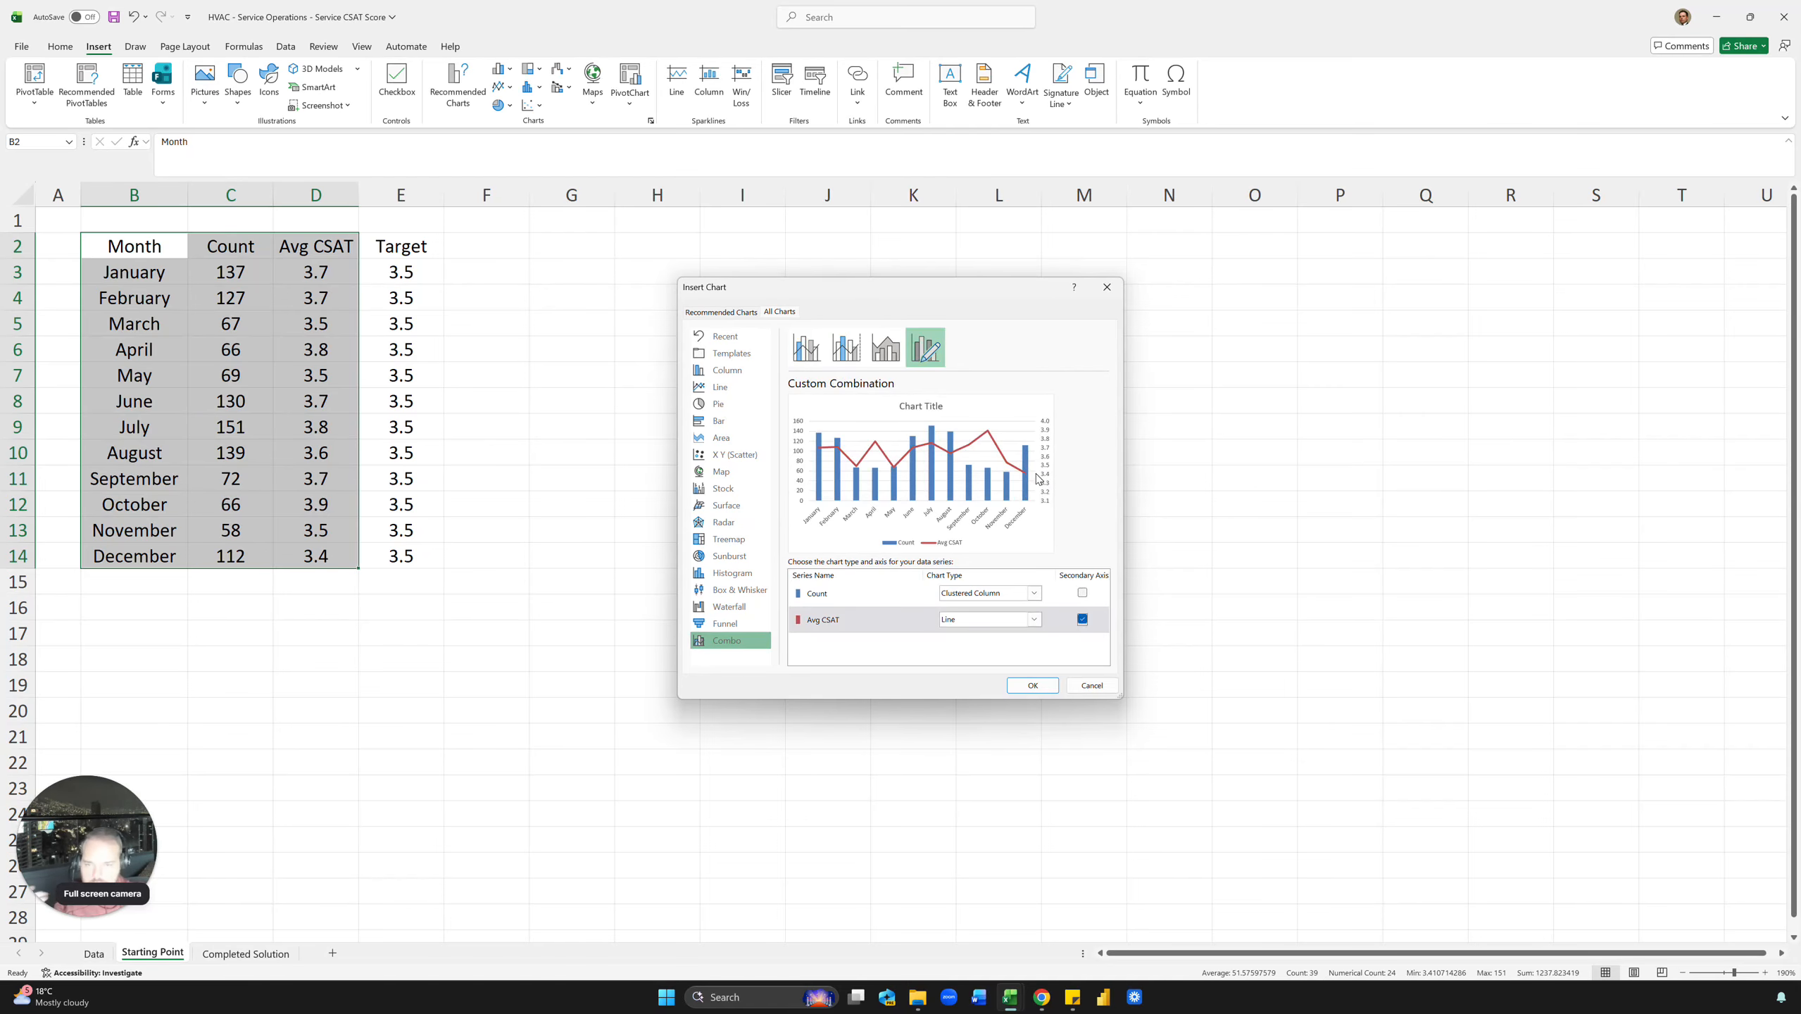
left_click(1033, 685)
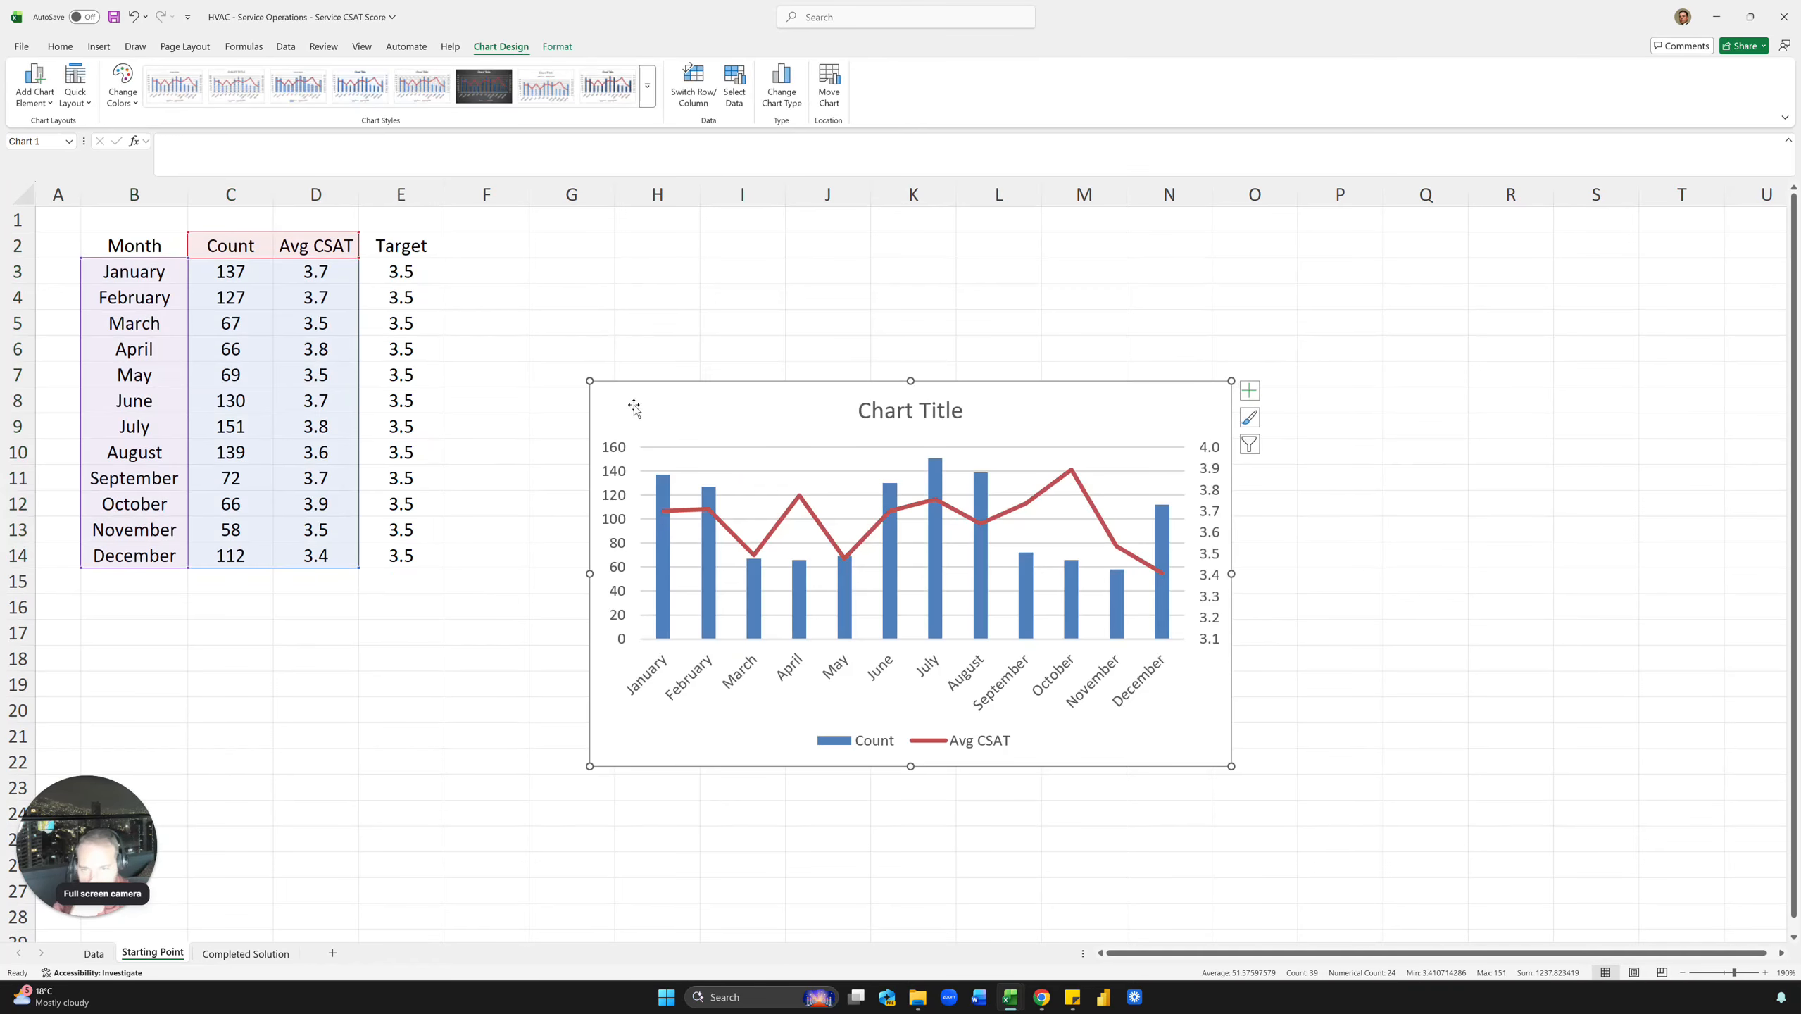
Move the combo chart beside the monthly table, starting in column F, and apply the dark-background chart style.
left_click_drag(637, 381, 526, 222)
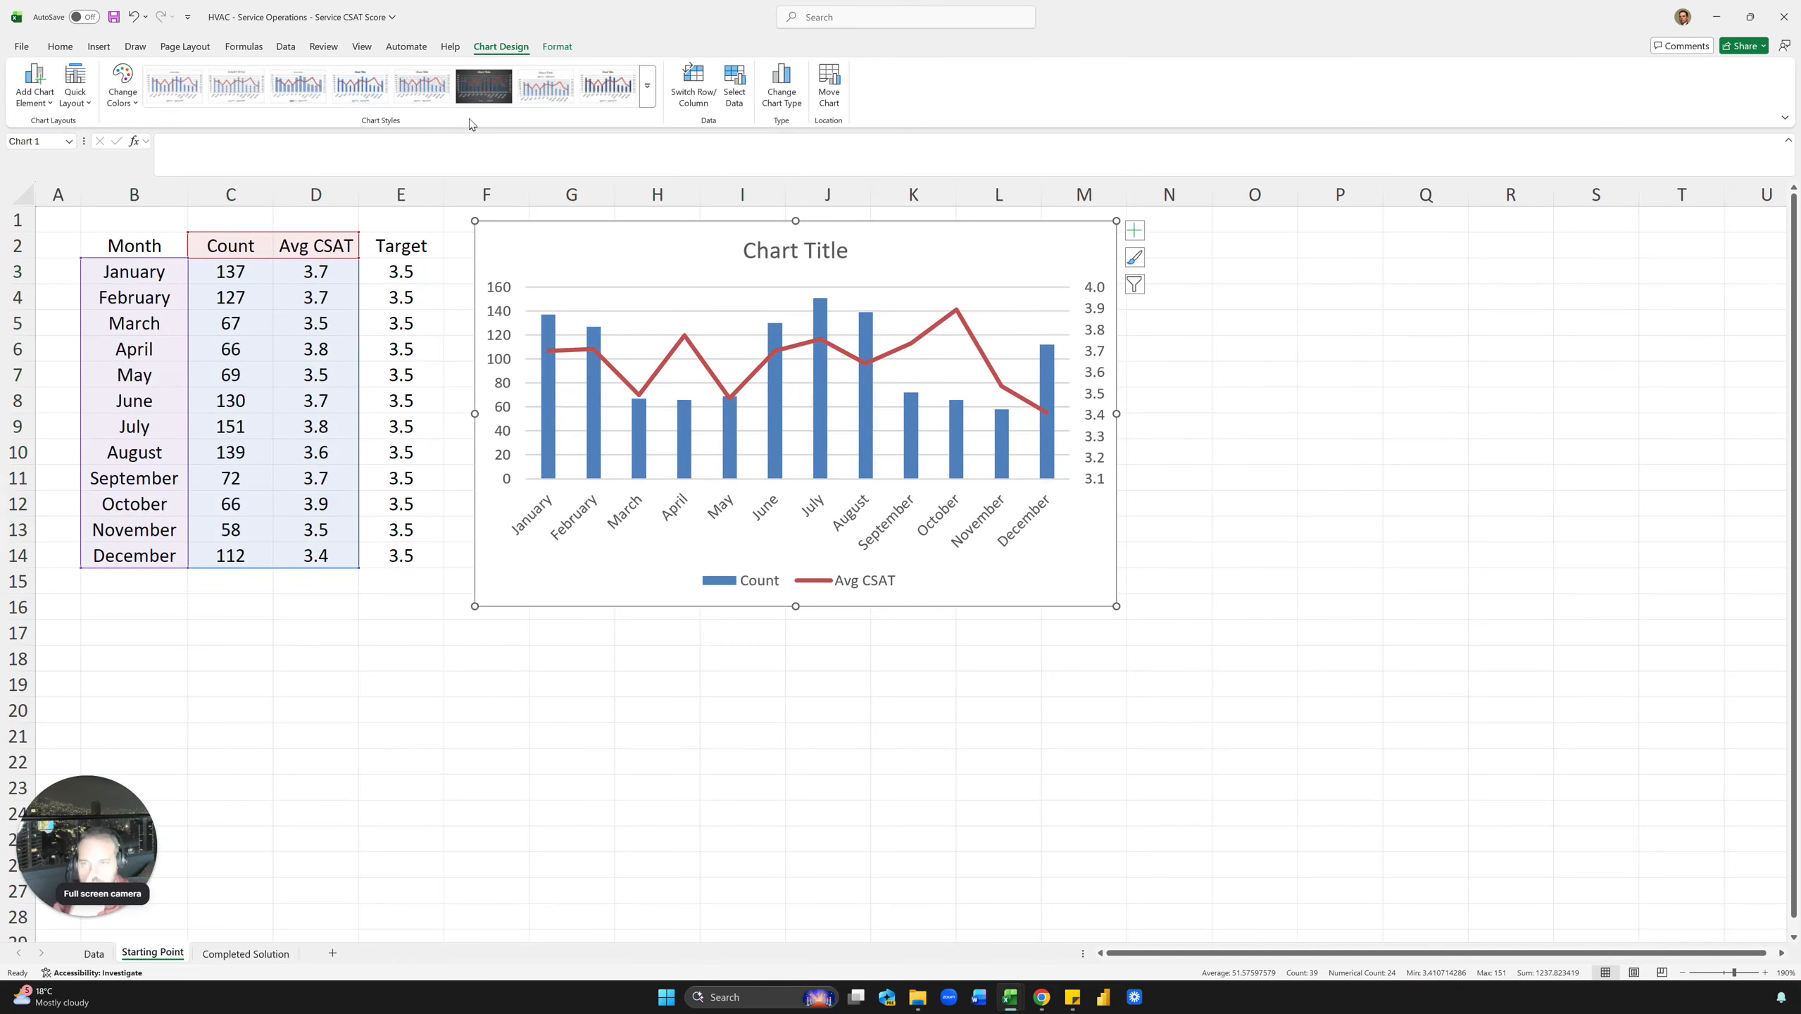
left_click(483, 86)
Replace the combo chart's placeholder title with "Avg CSAT by Month".
left_click(802, 255)
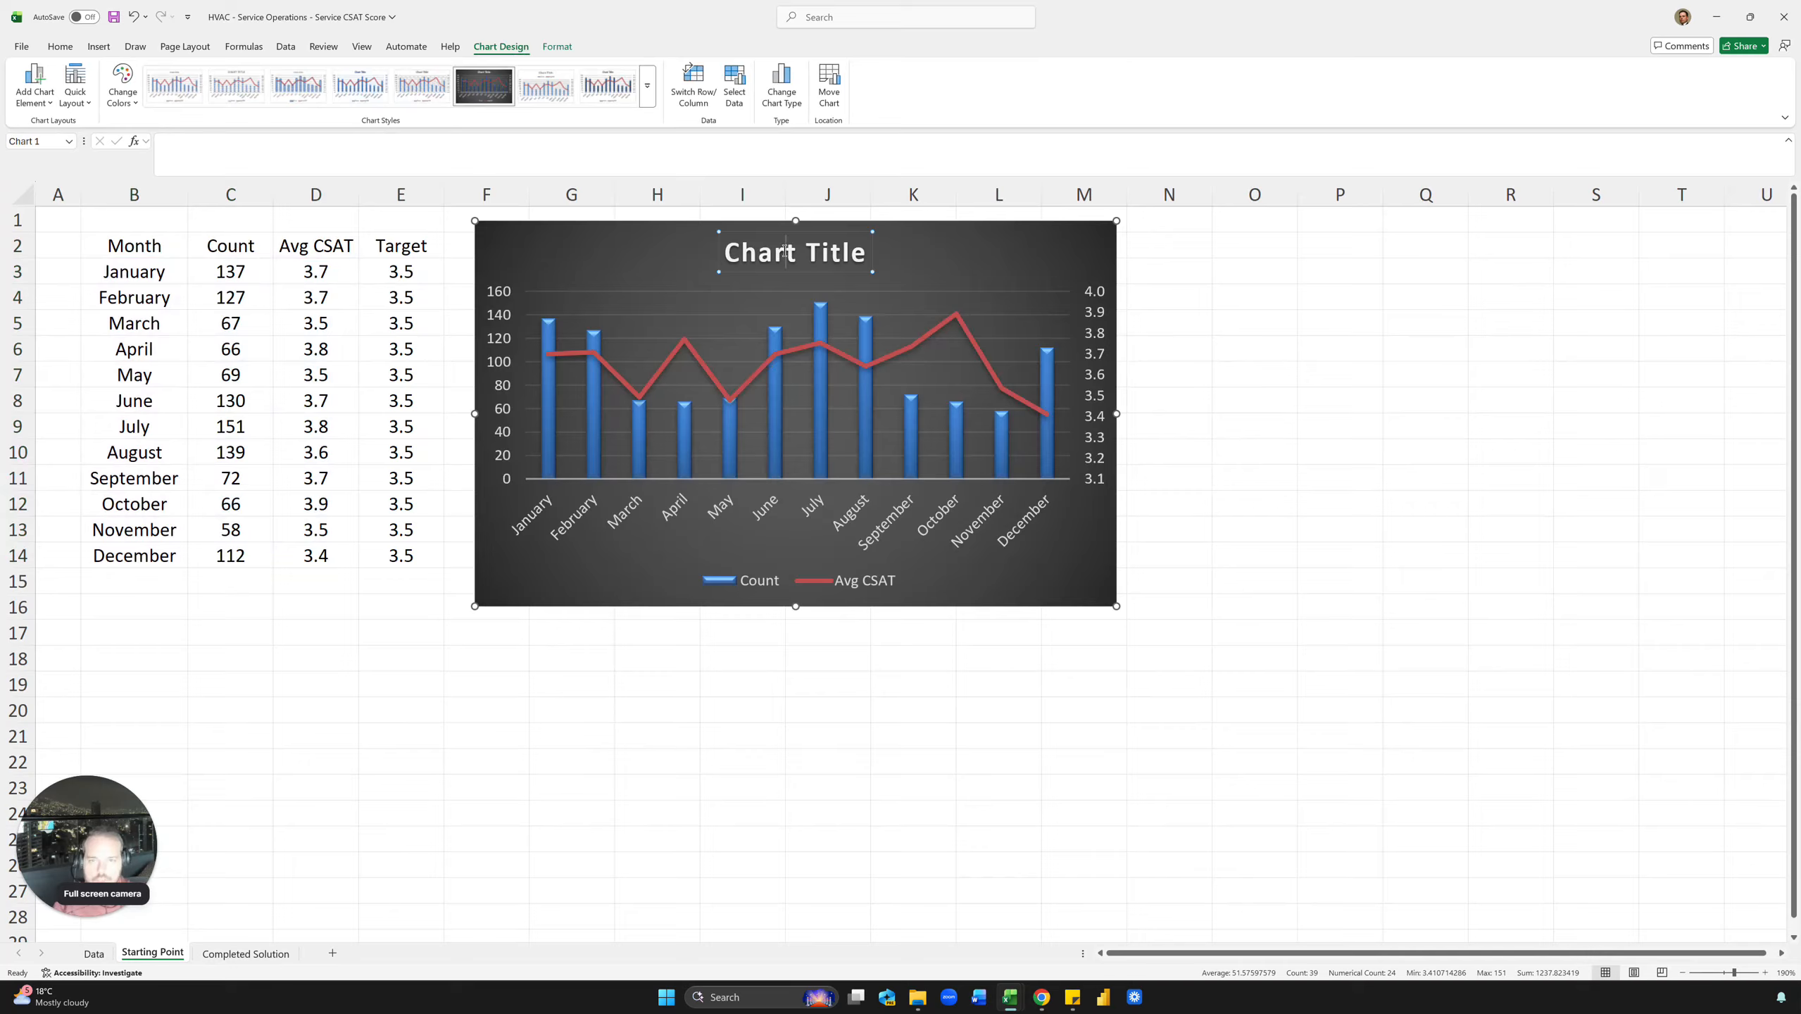
double_click(785, 251)
key("Delete")
key("Delete")
key("Delete")
key("Delete")
key("Delete")
key("Delete")
key("Delete")
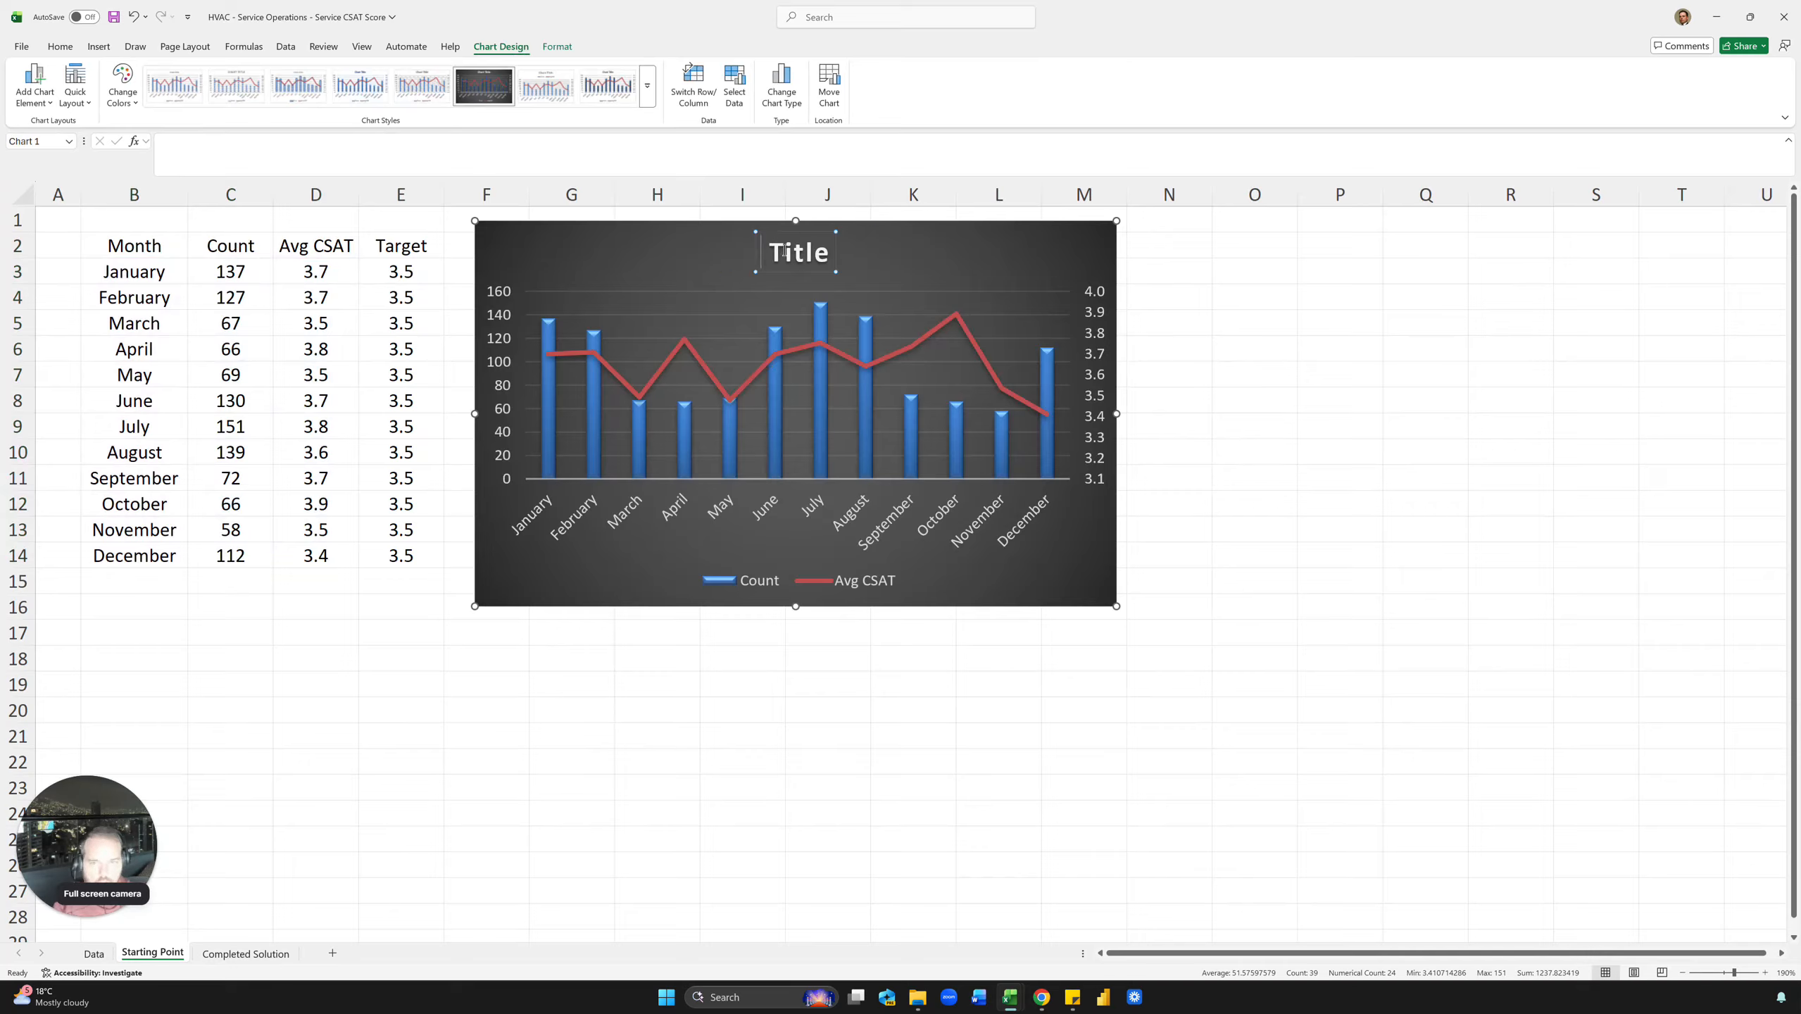
type("C")
key("BackSpace")
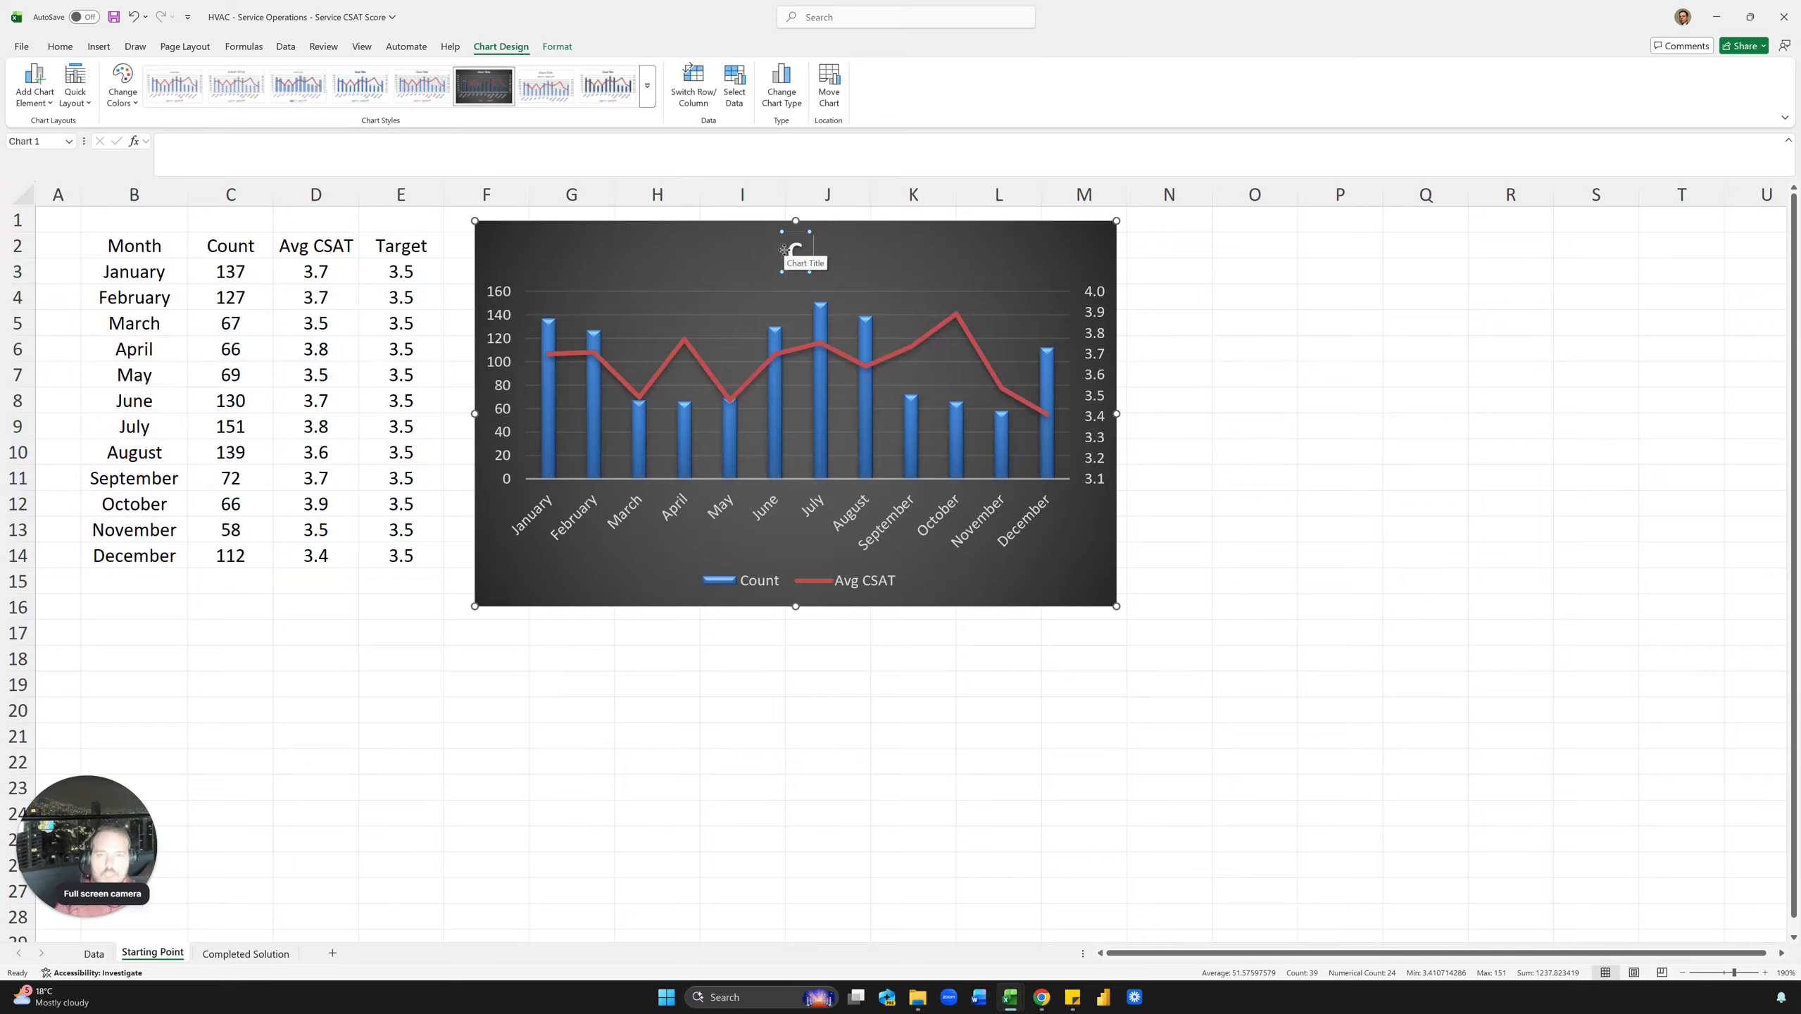
type("Avg CSAT")
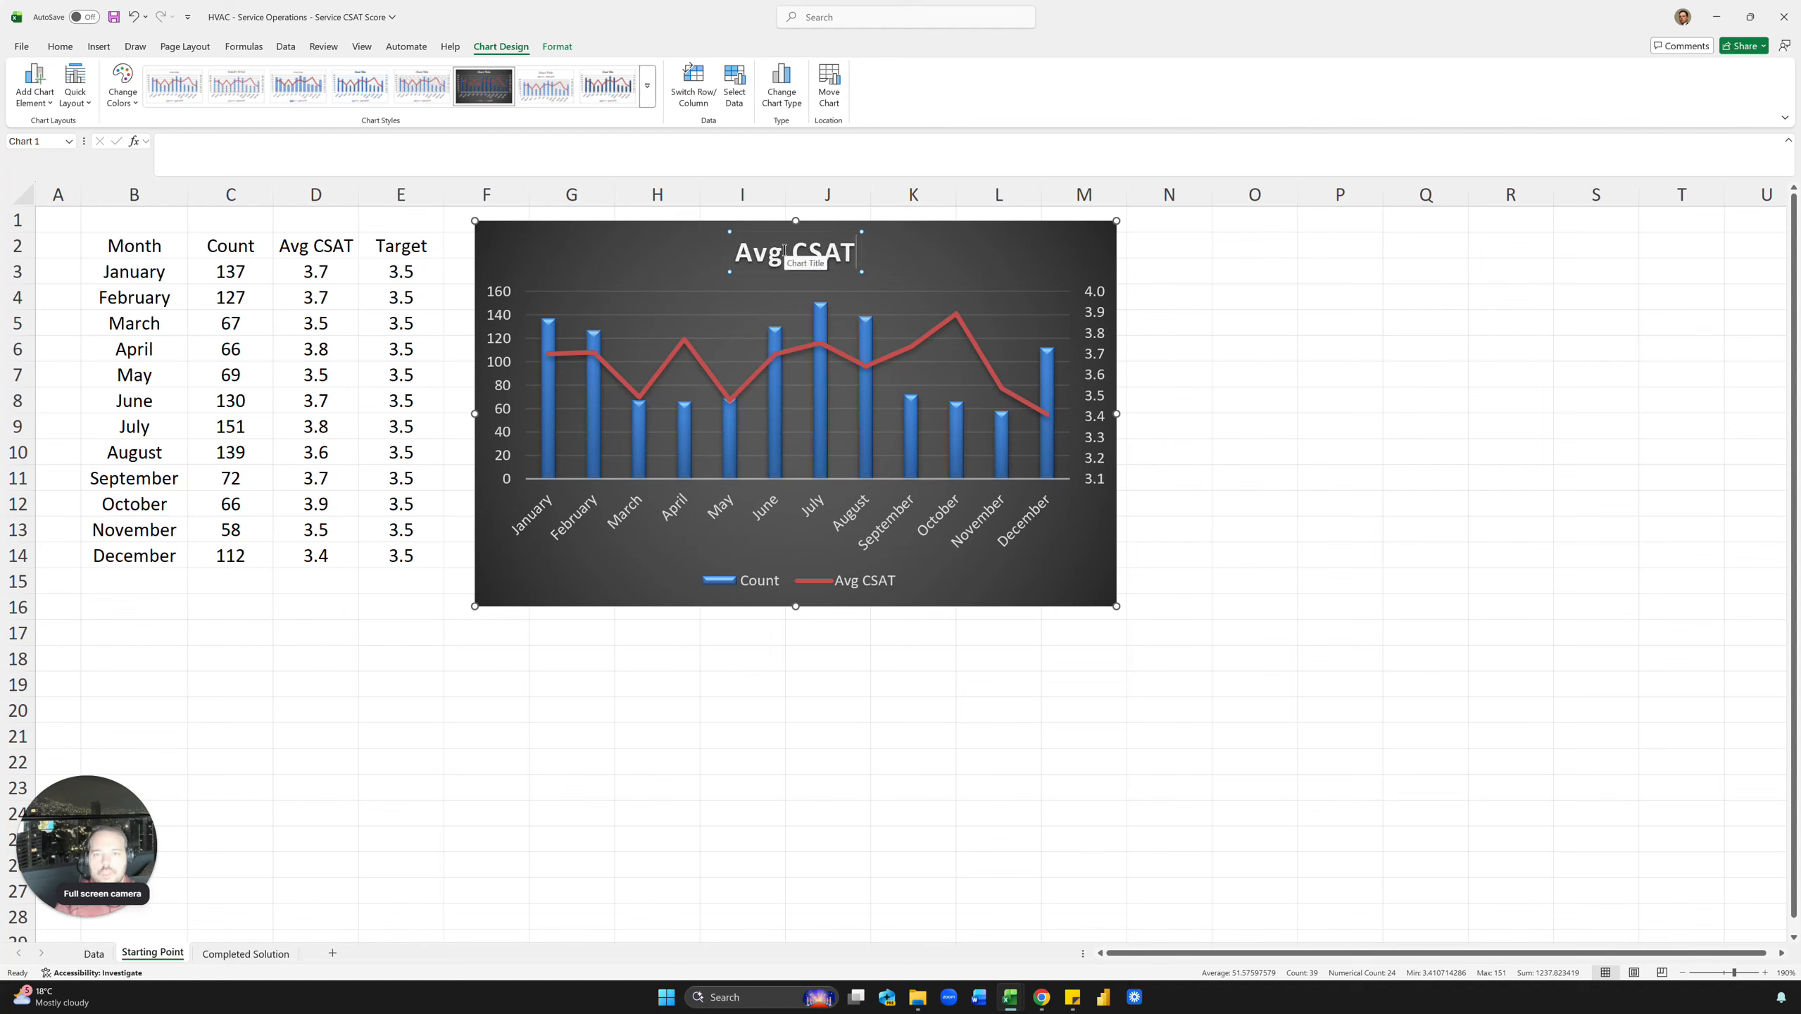
type(" by Month")
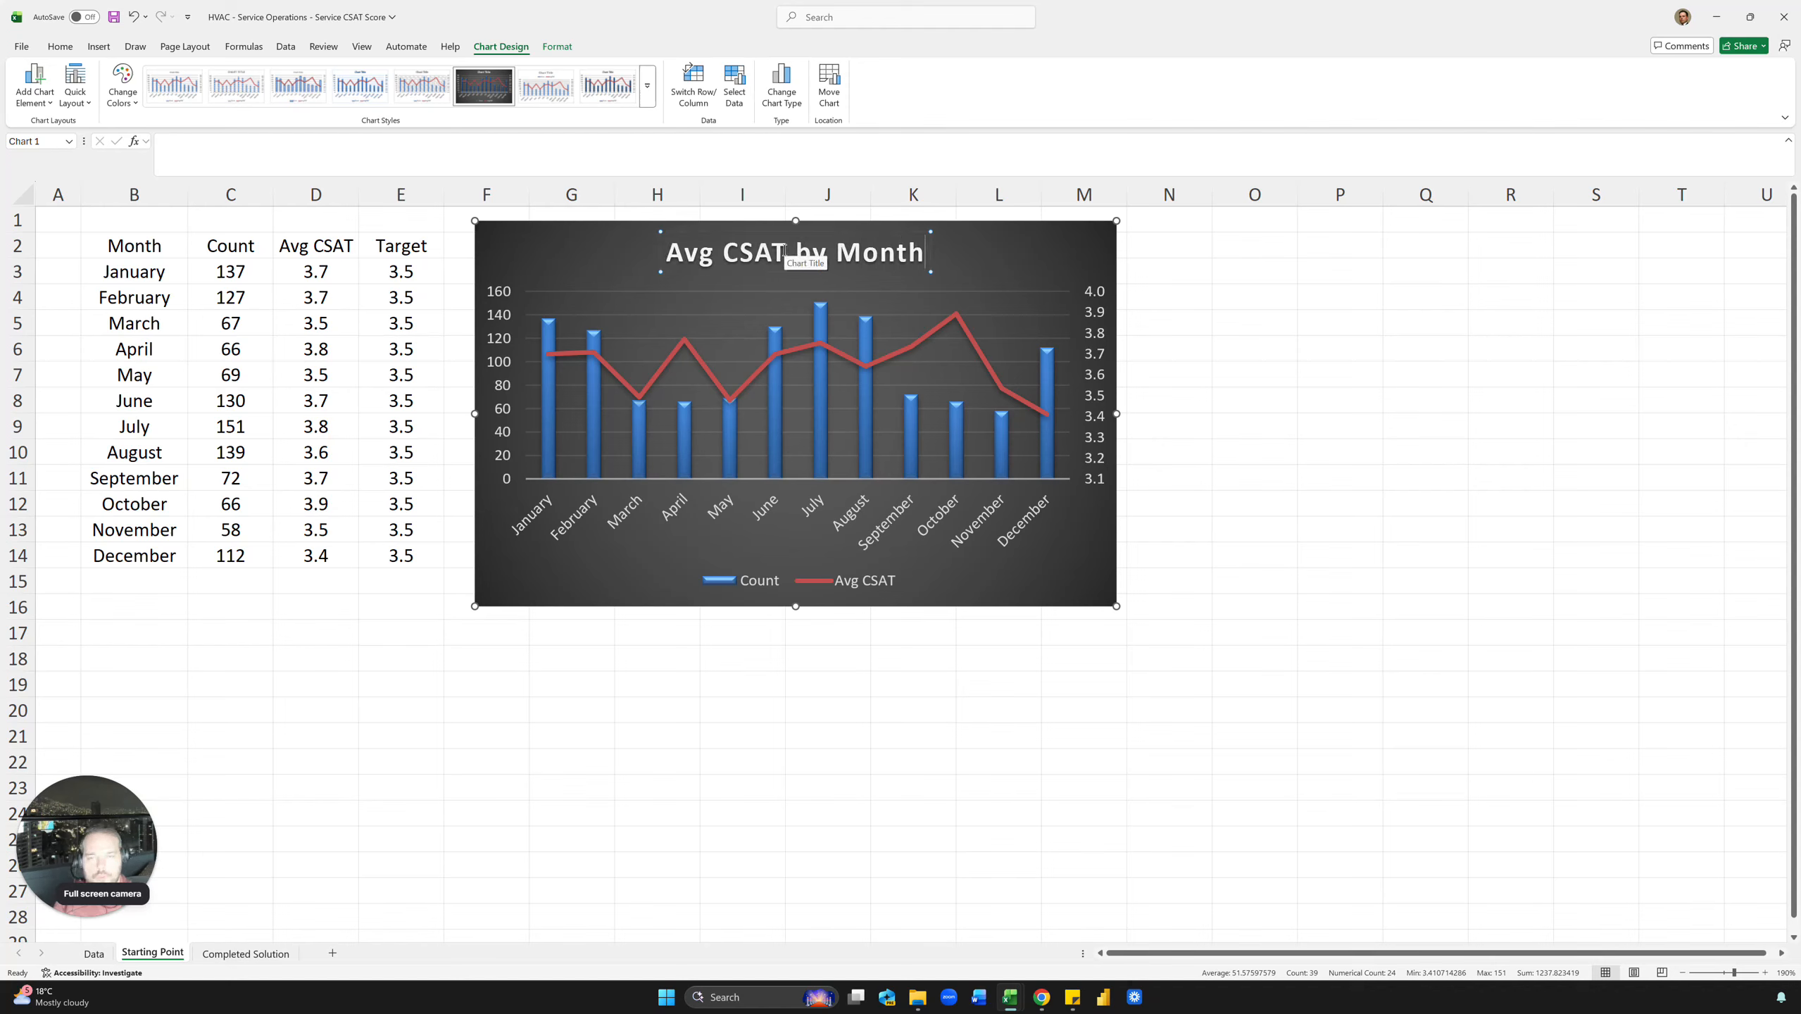
Change the combo chart's title to "Avg CSAT Score by Month".
left_click(788, 250)
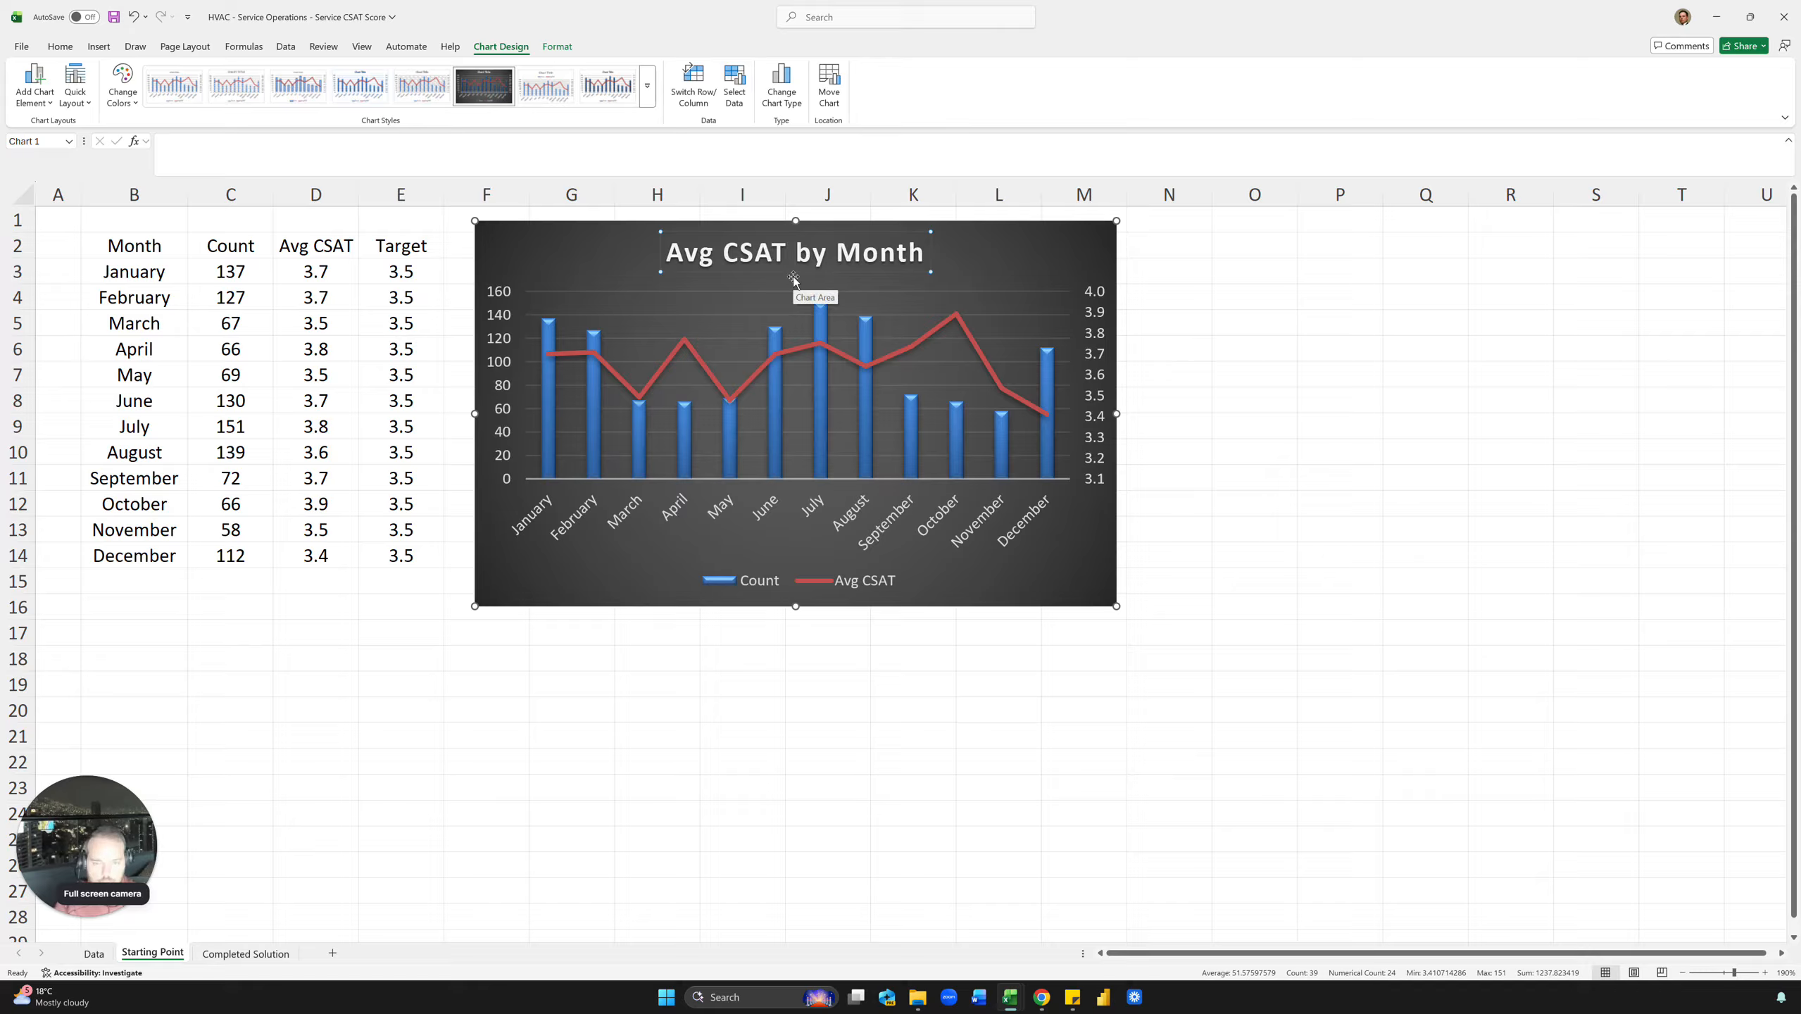
type("Score")
left_click(1383, 291)
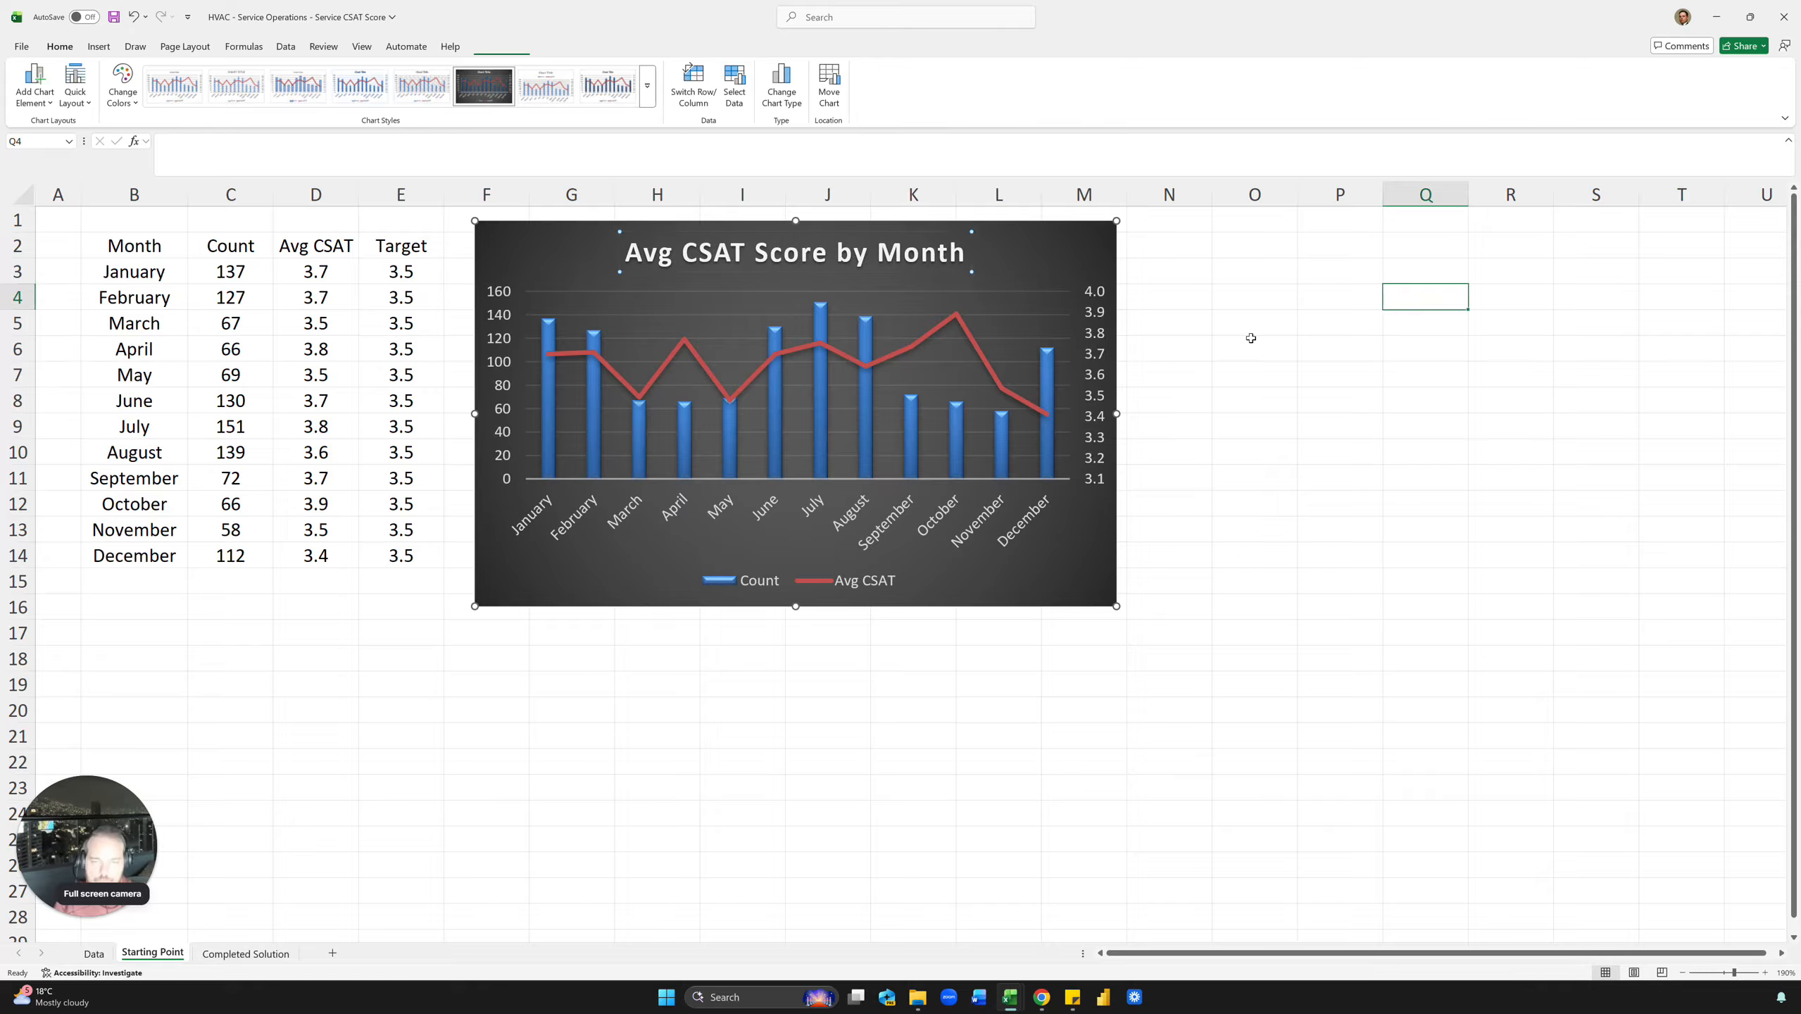
Enlarge the combo chart so that it spans columns F to Q and reaches down to row 17.
left_click(1076, 600)
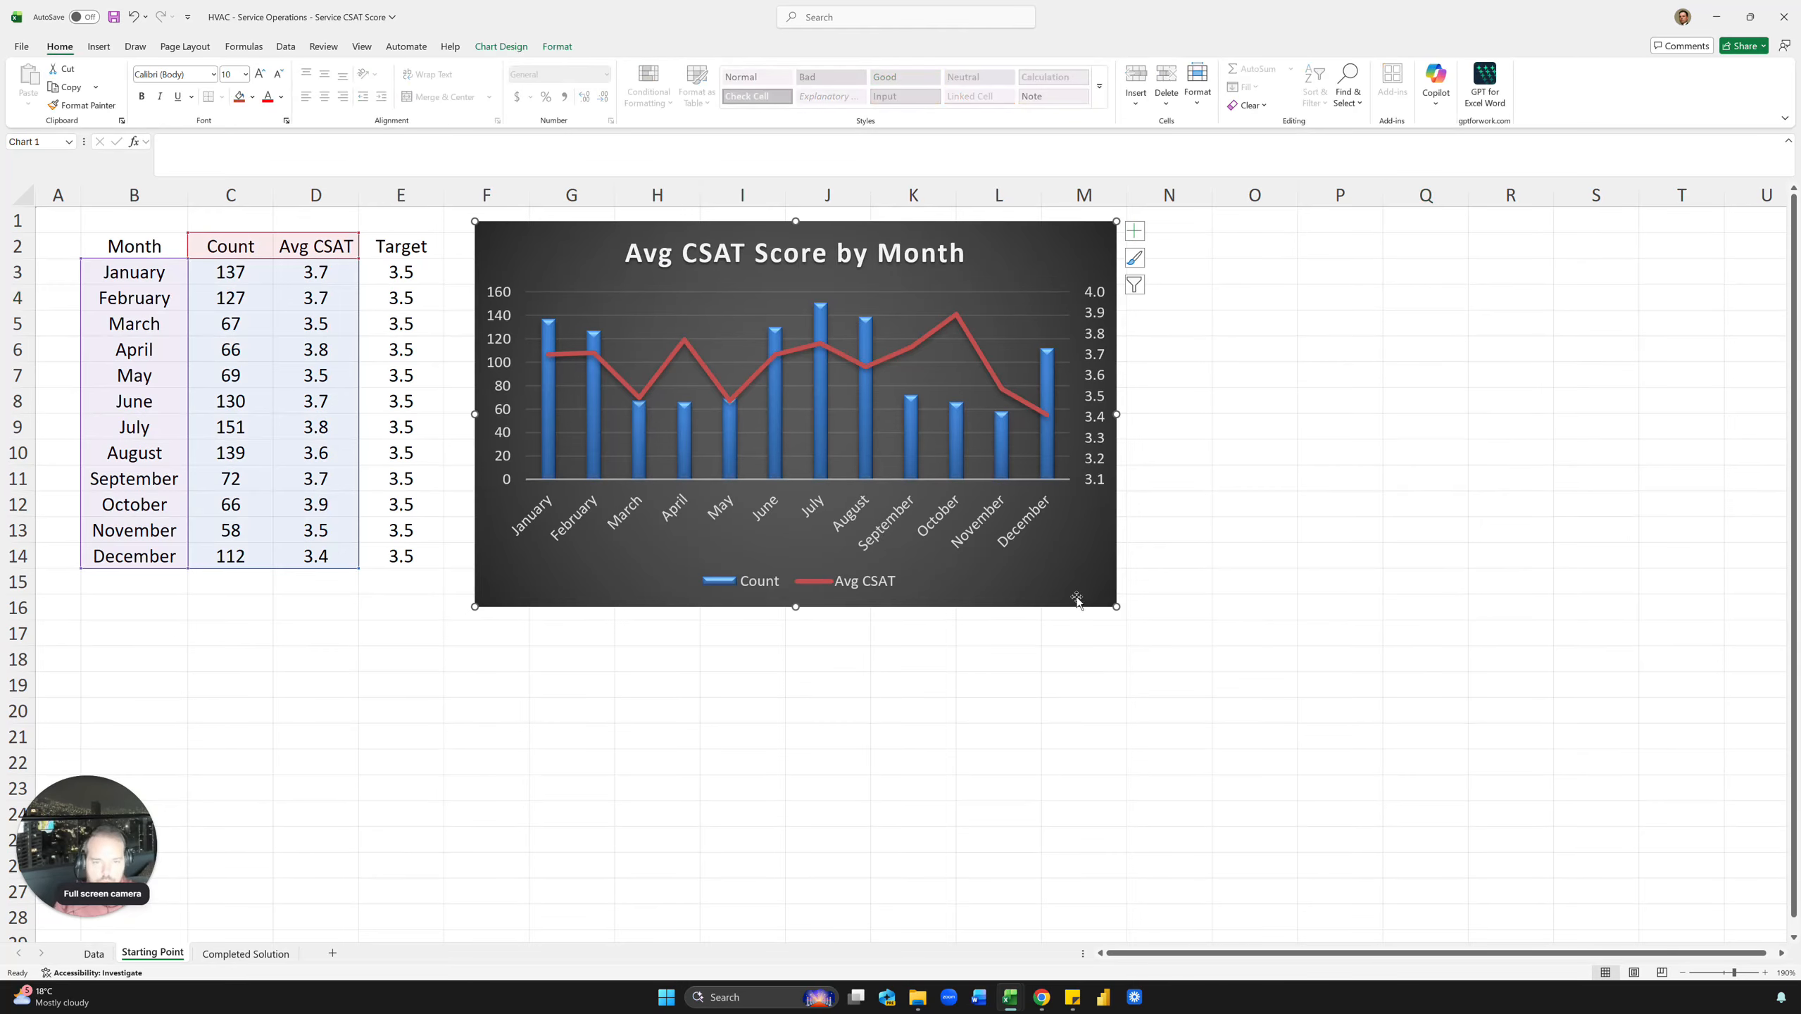
left_click_drag(1116, 605, 1512, 629)
left_click(913, 710)
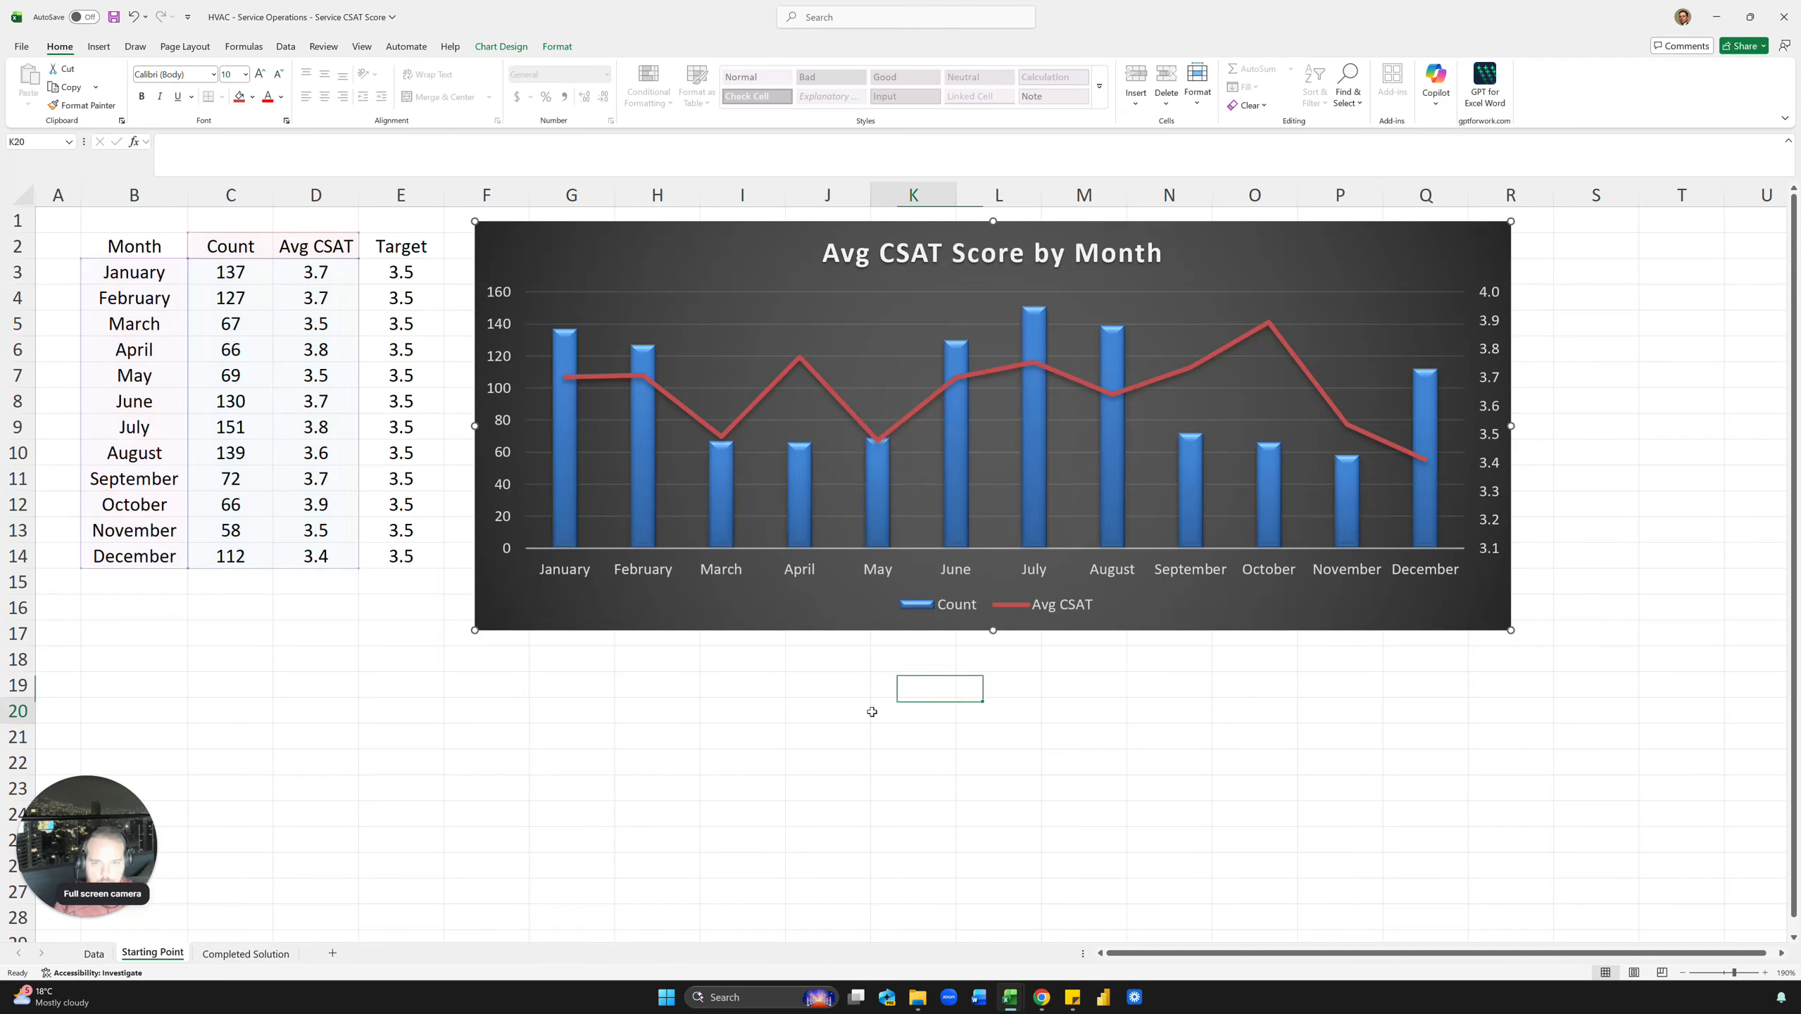
Add the Target column E2:E14 to the combo chart as a new series by copying it in.
left_click_drag(395, 264, 400, 556)
left_click(404, 428)
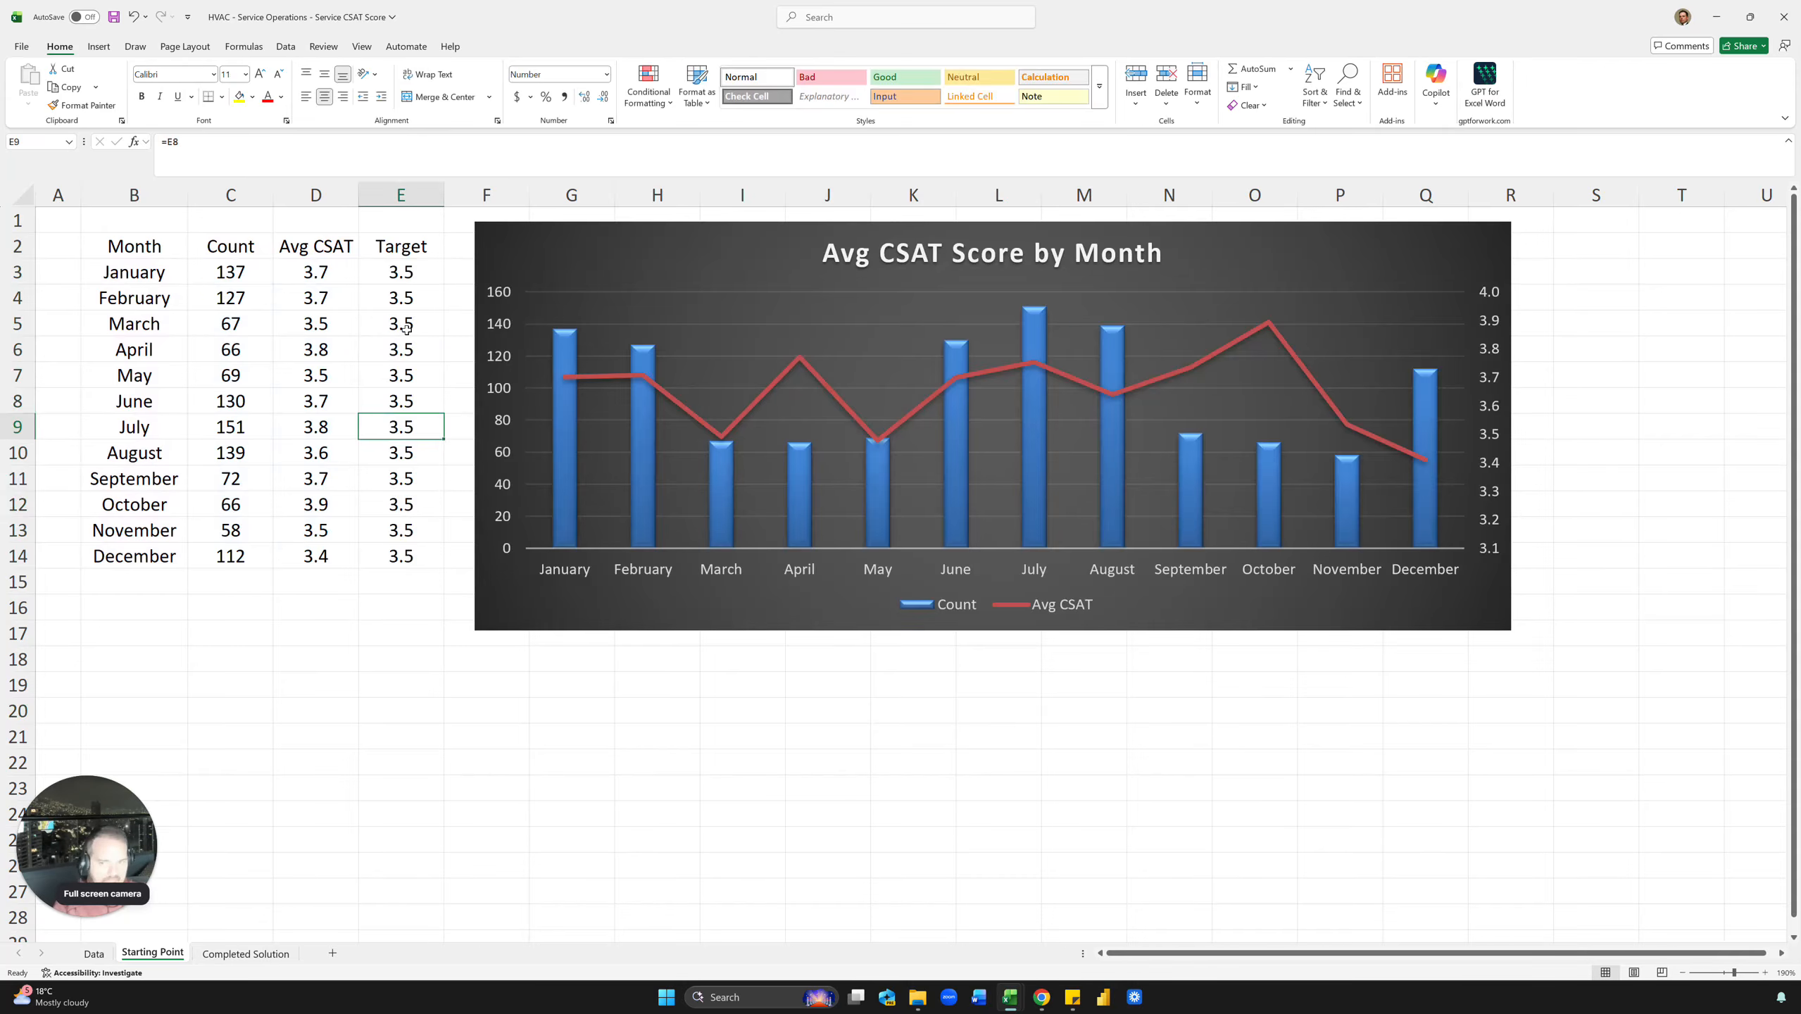
left_click_drag(419, 249, 389, 548)
key("ctrl+c")
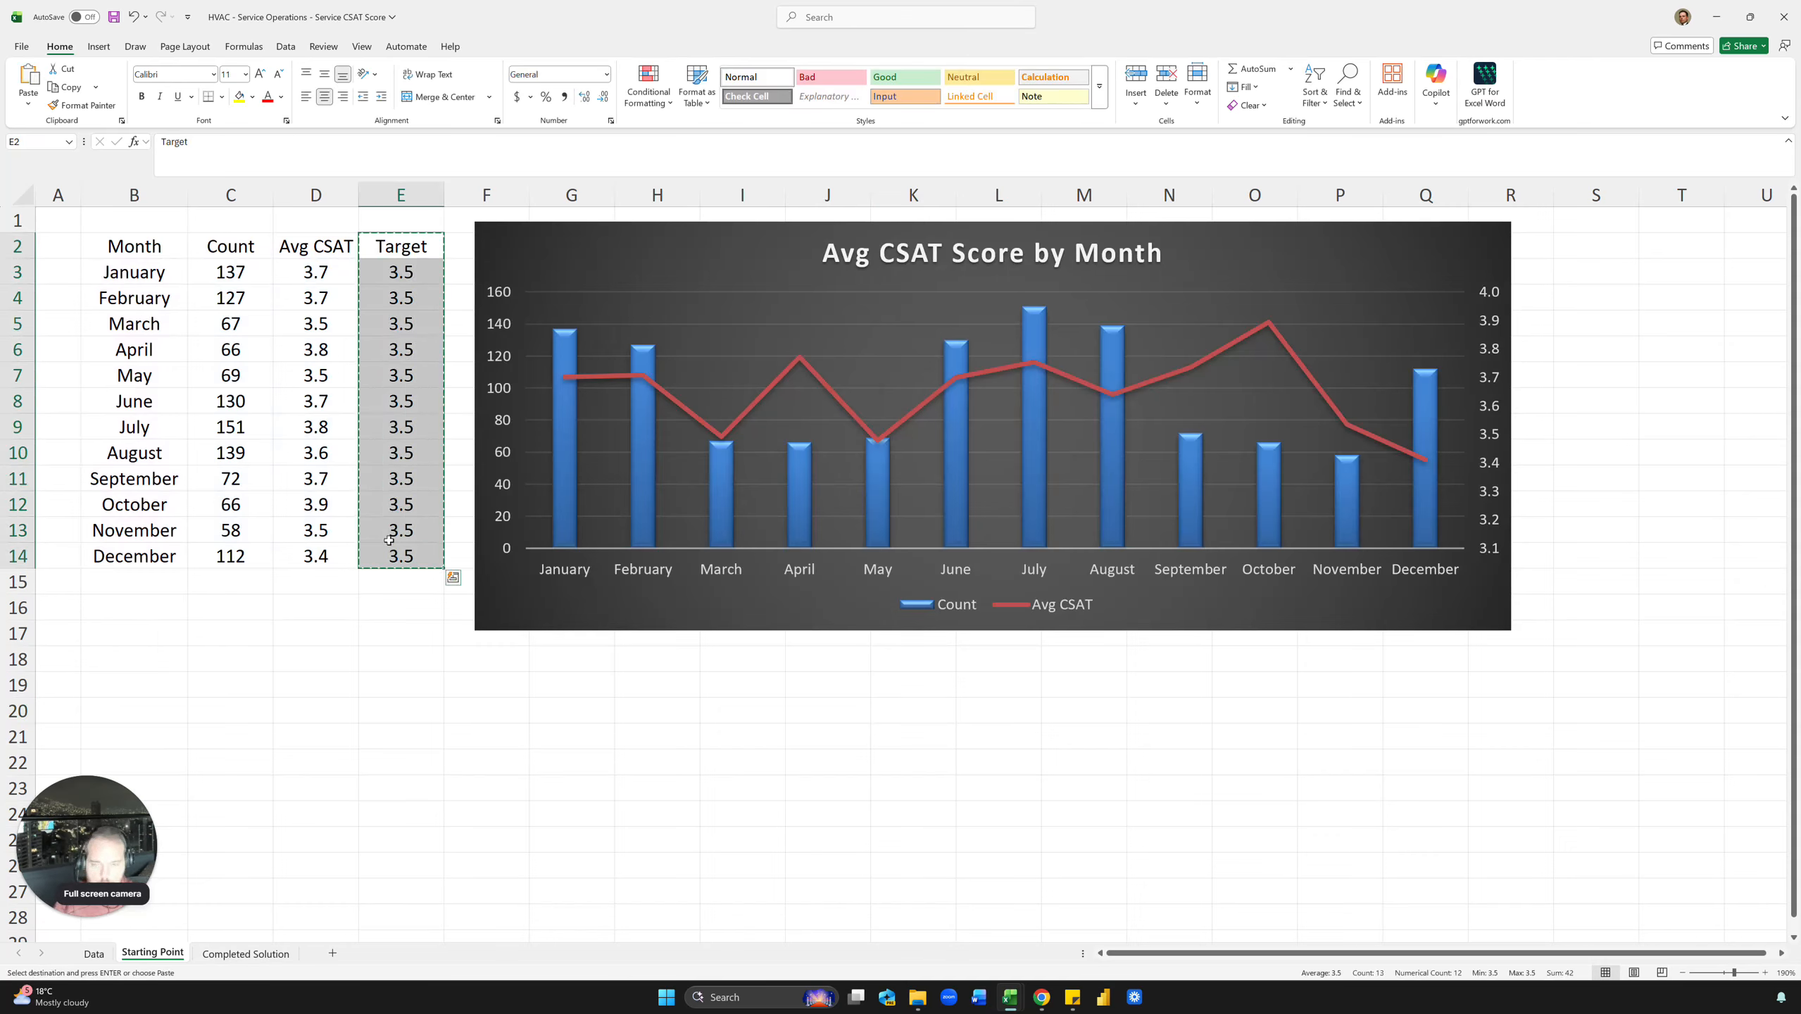
left_click(507, 250)
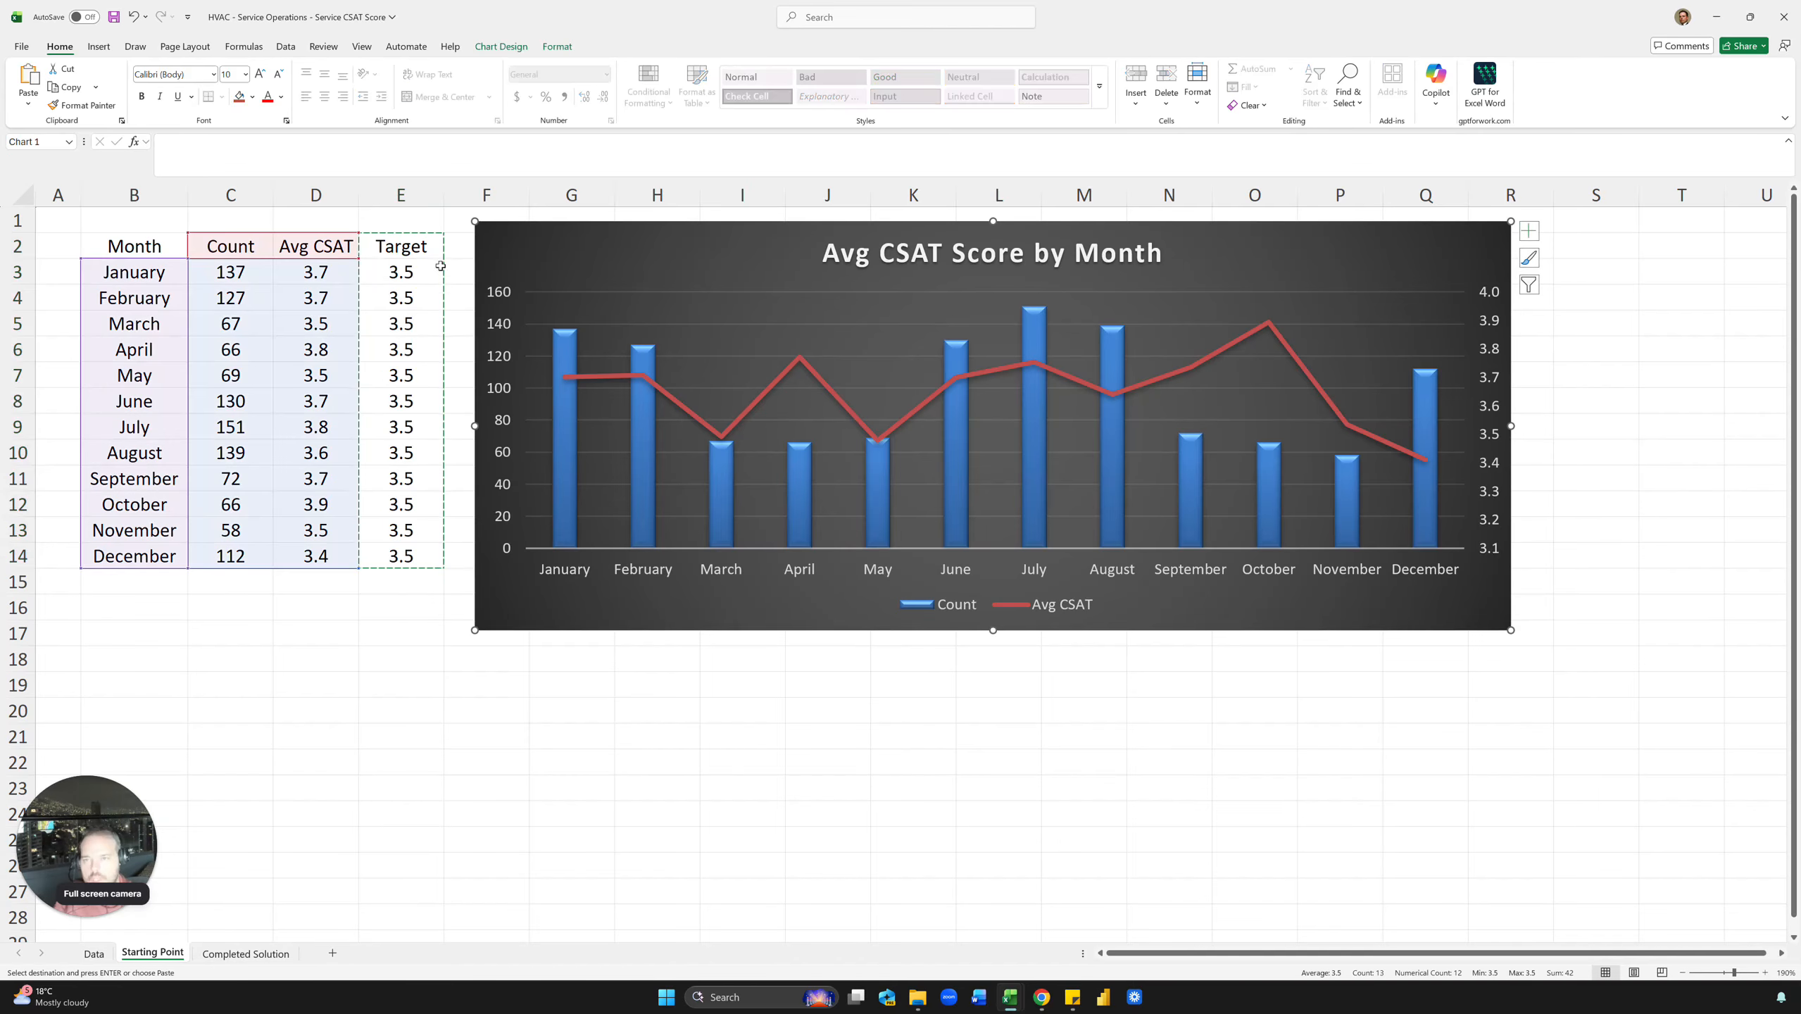
key("ctrl+v")
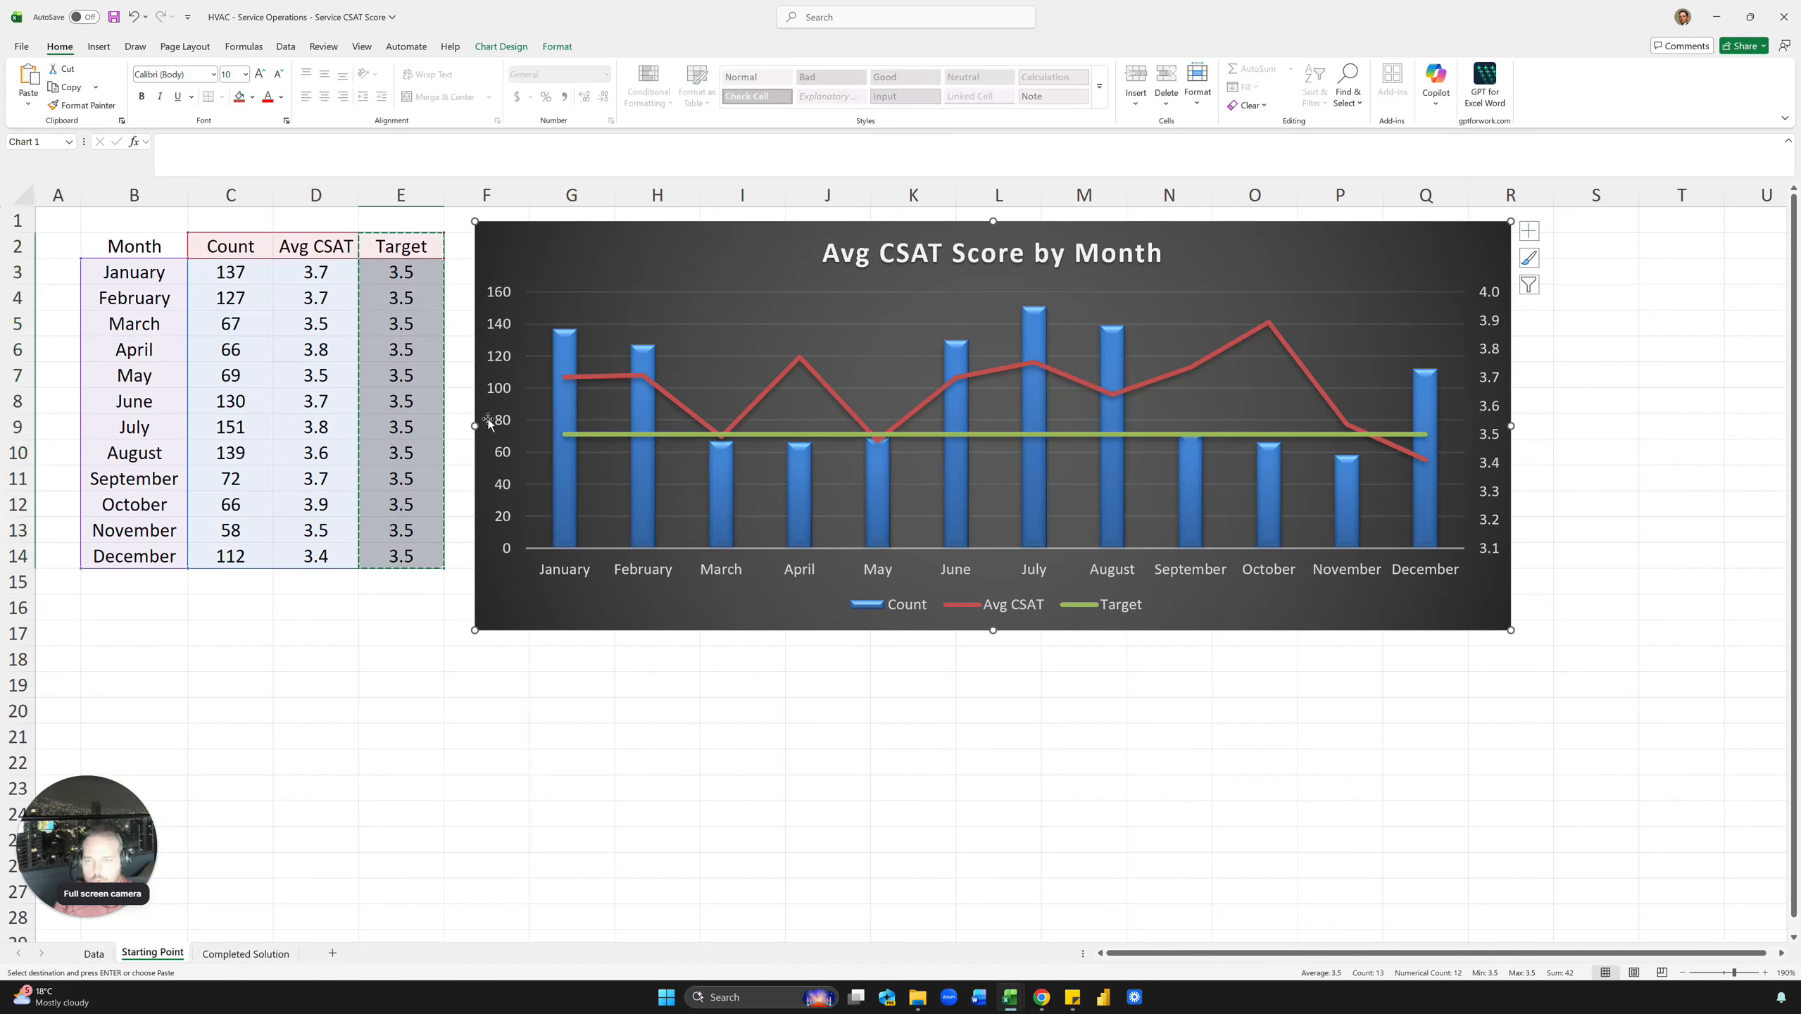
Set the chart's Target line to a width of 1 pt.
left_click(657, 435)
double_click(657, 434)
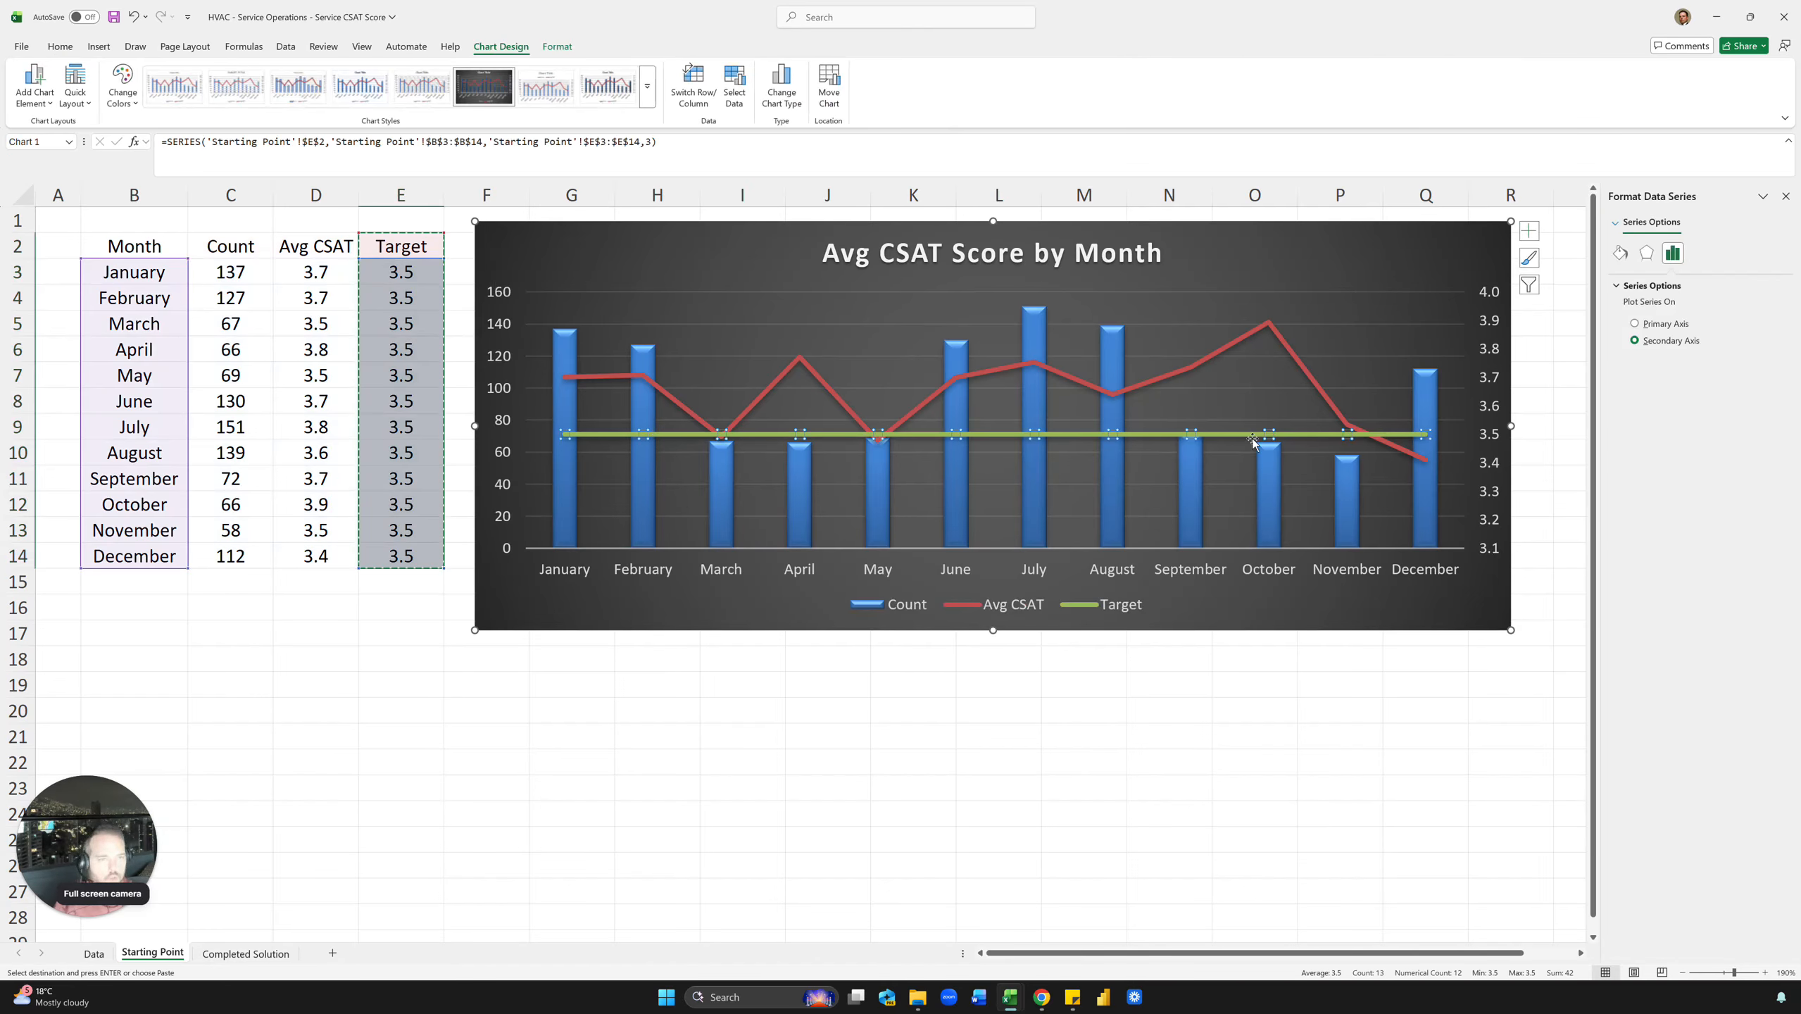
left_click(1625, 252)
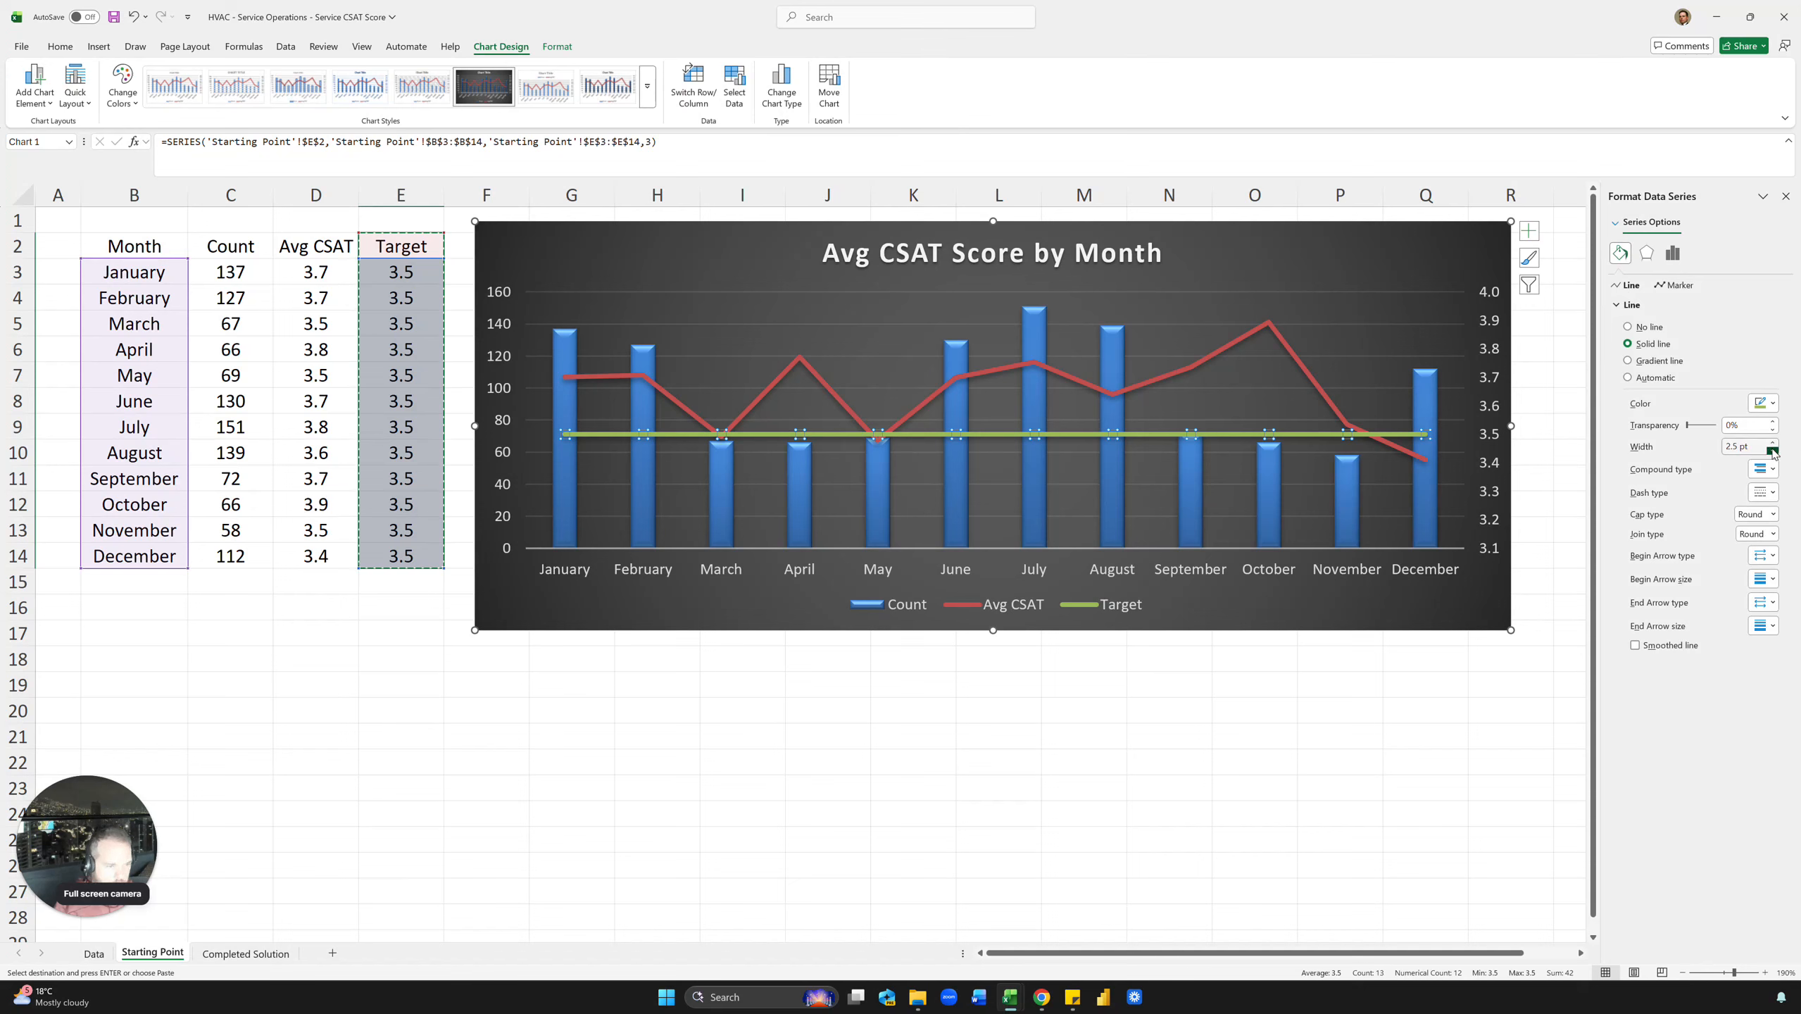
left_click(1772, 452)
left_click(1773, 452)
left_click(1772, 451)
left_click(1773, 452)
left_click(1773, 451)
left_click(1772, 452)
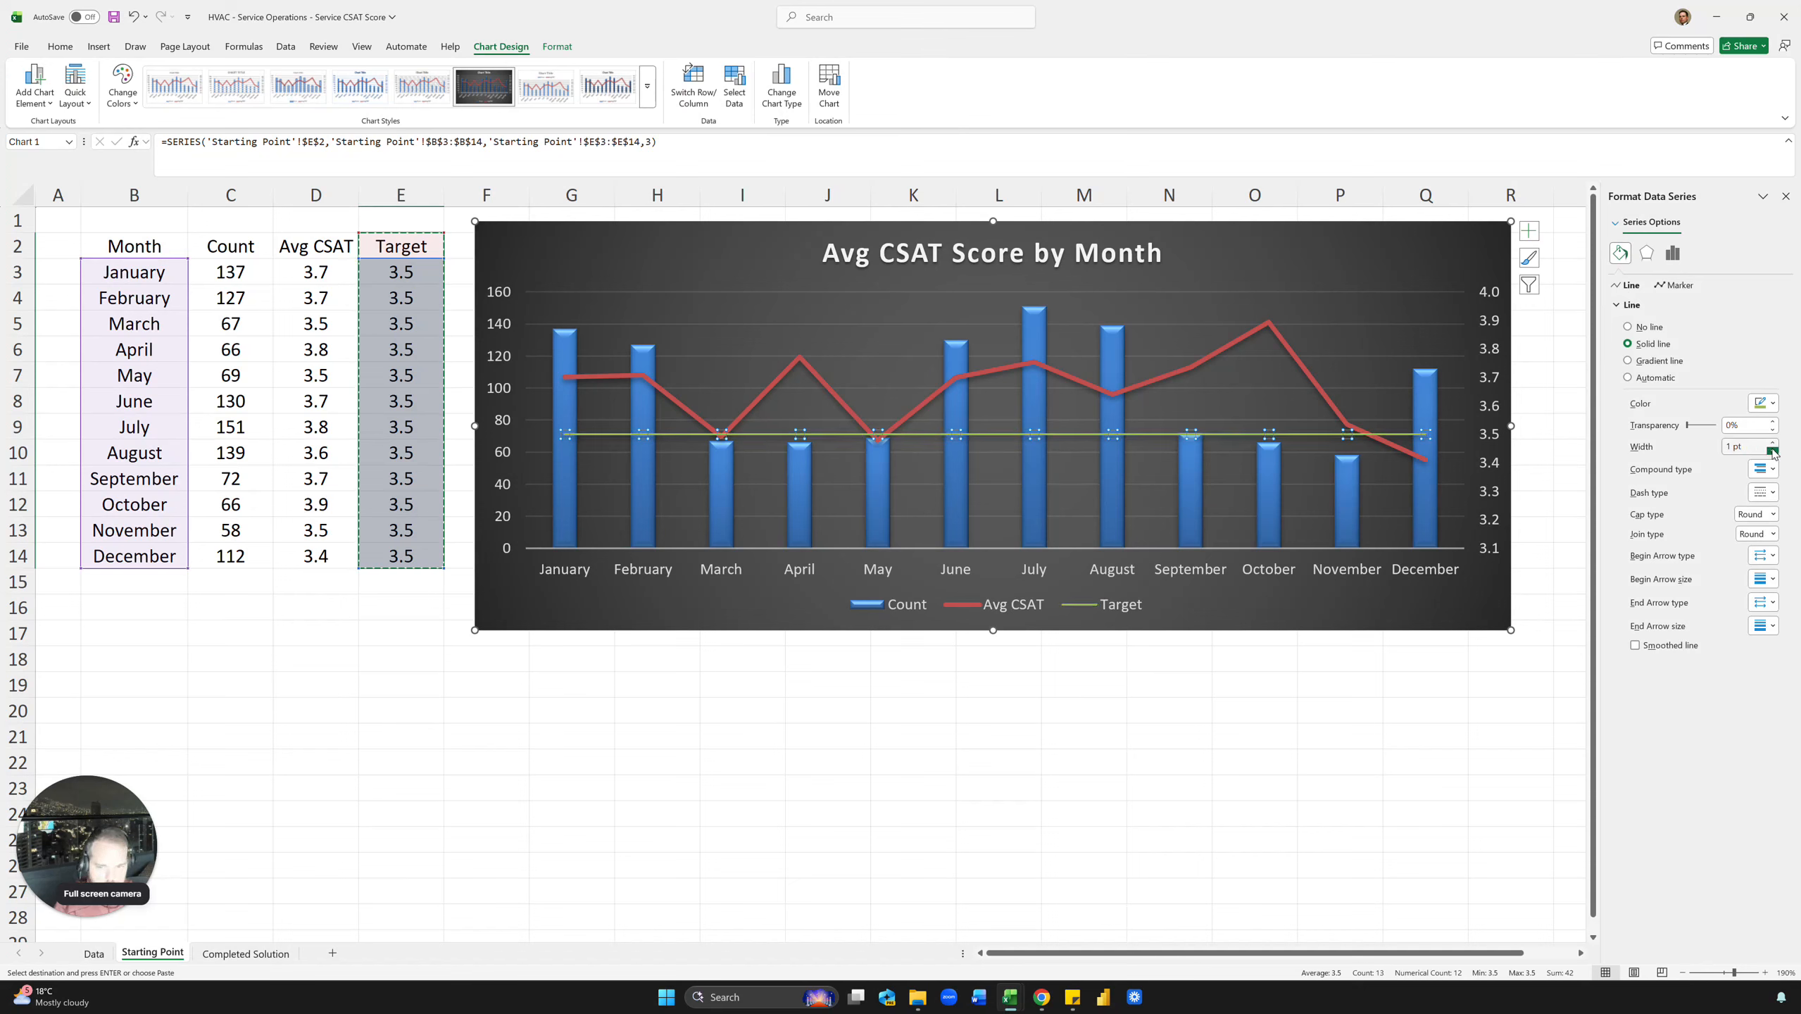
Give the Target line in the chart a fine dotted dash style.
left_click(1773, 491)
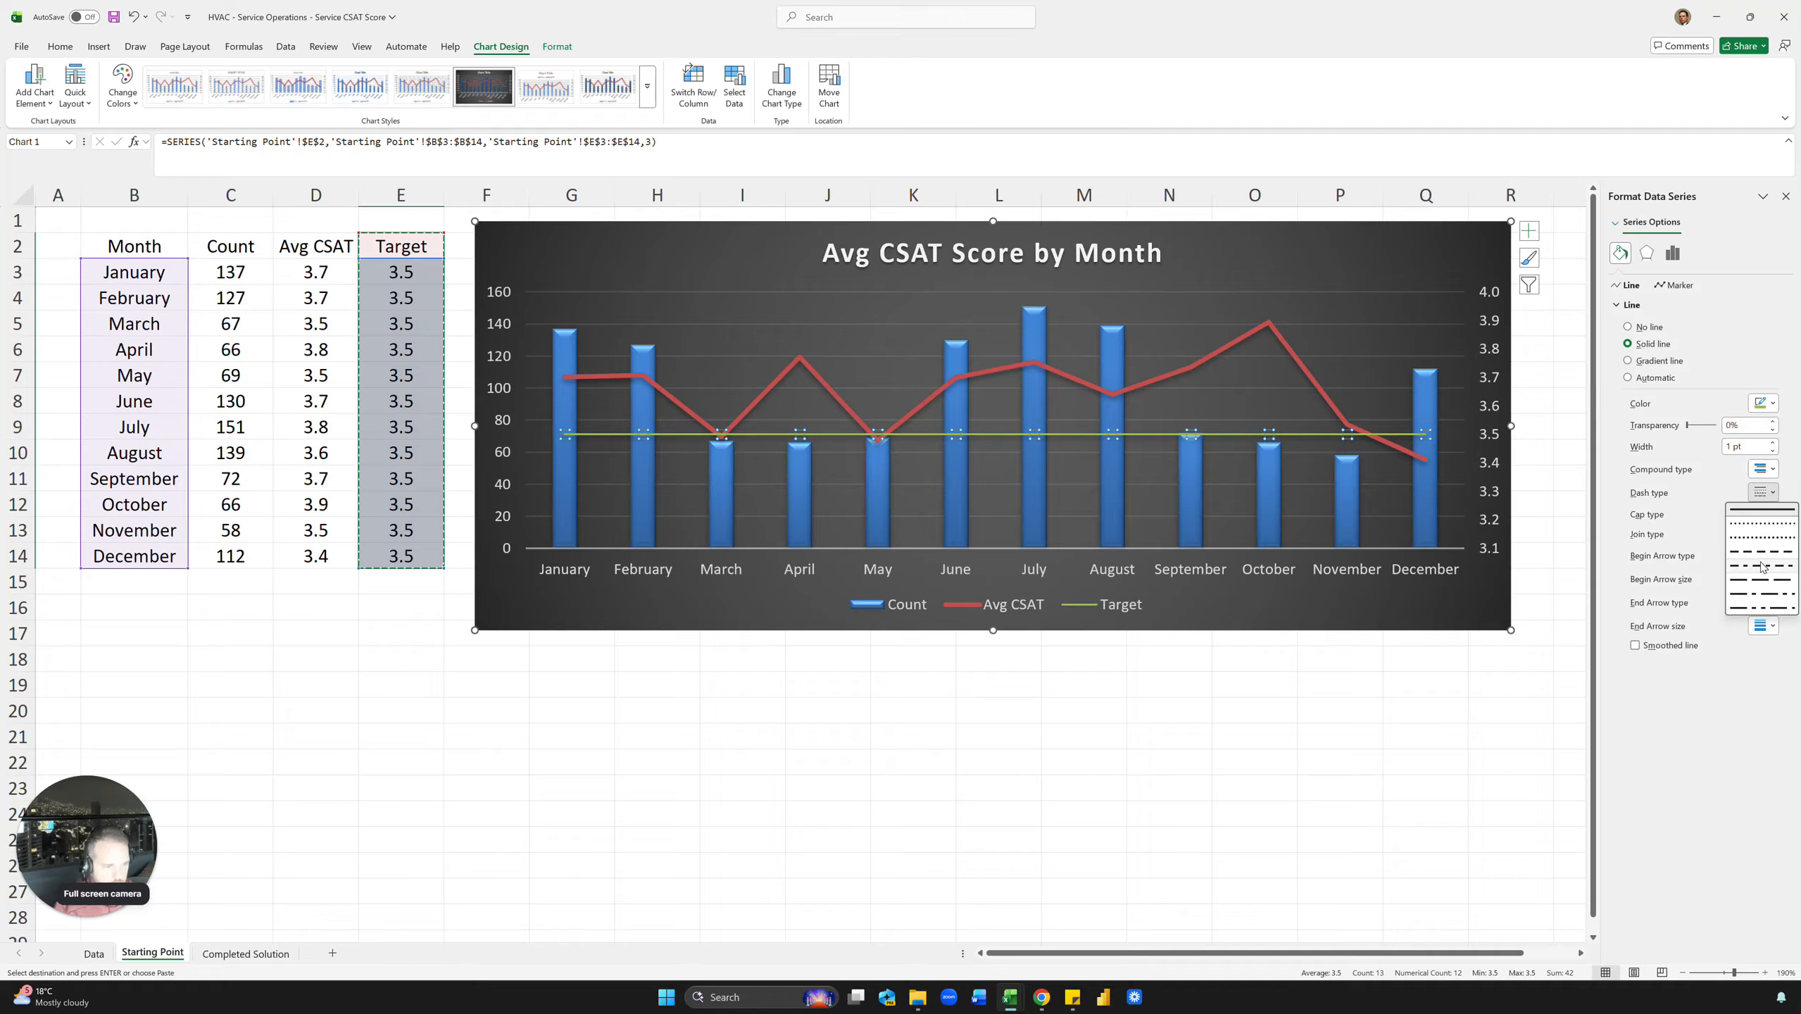
left_click(1761, 529)
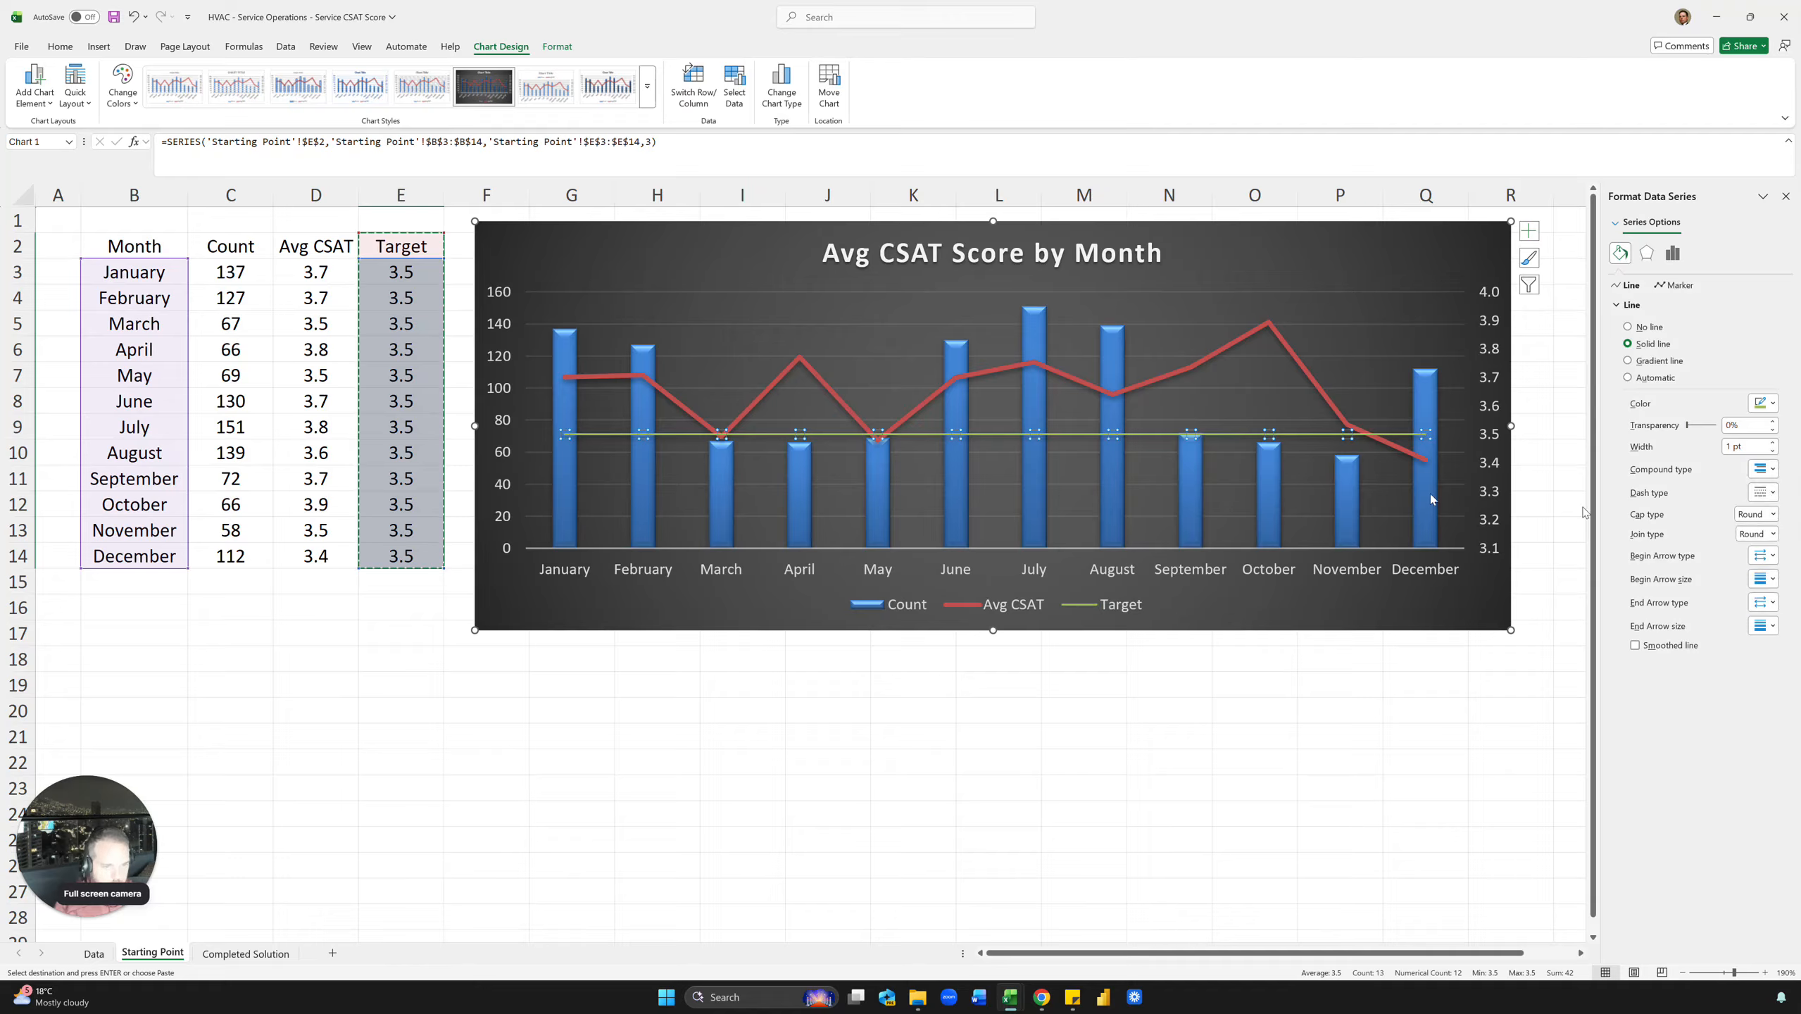
left_click(685, 599)
left_click(636, 674)
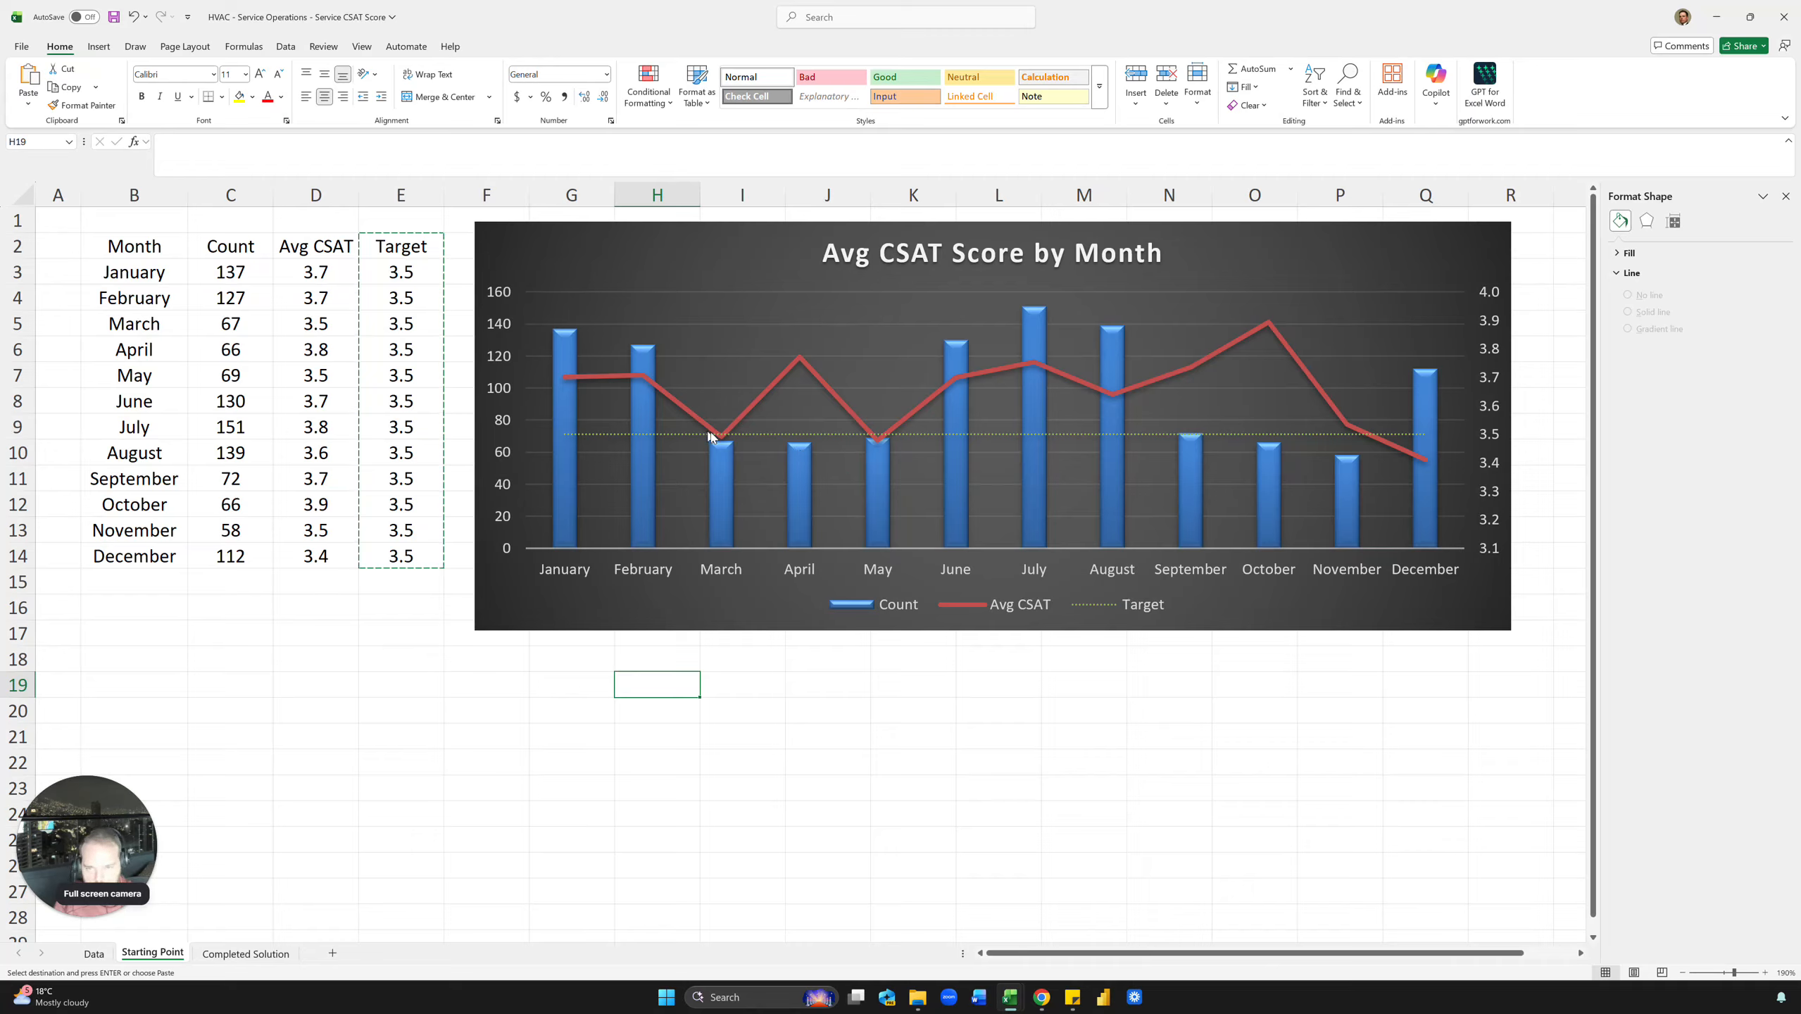
Add data labels to the Avg CSAT line in the chart, leaving the axis titles off.
left_click(766, 391)
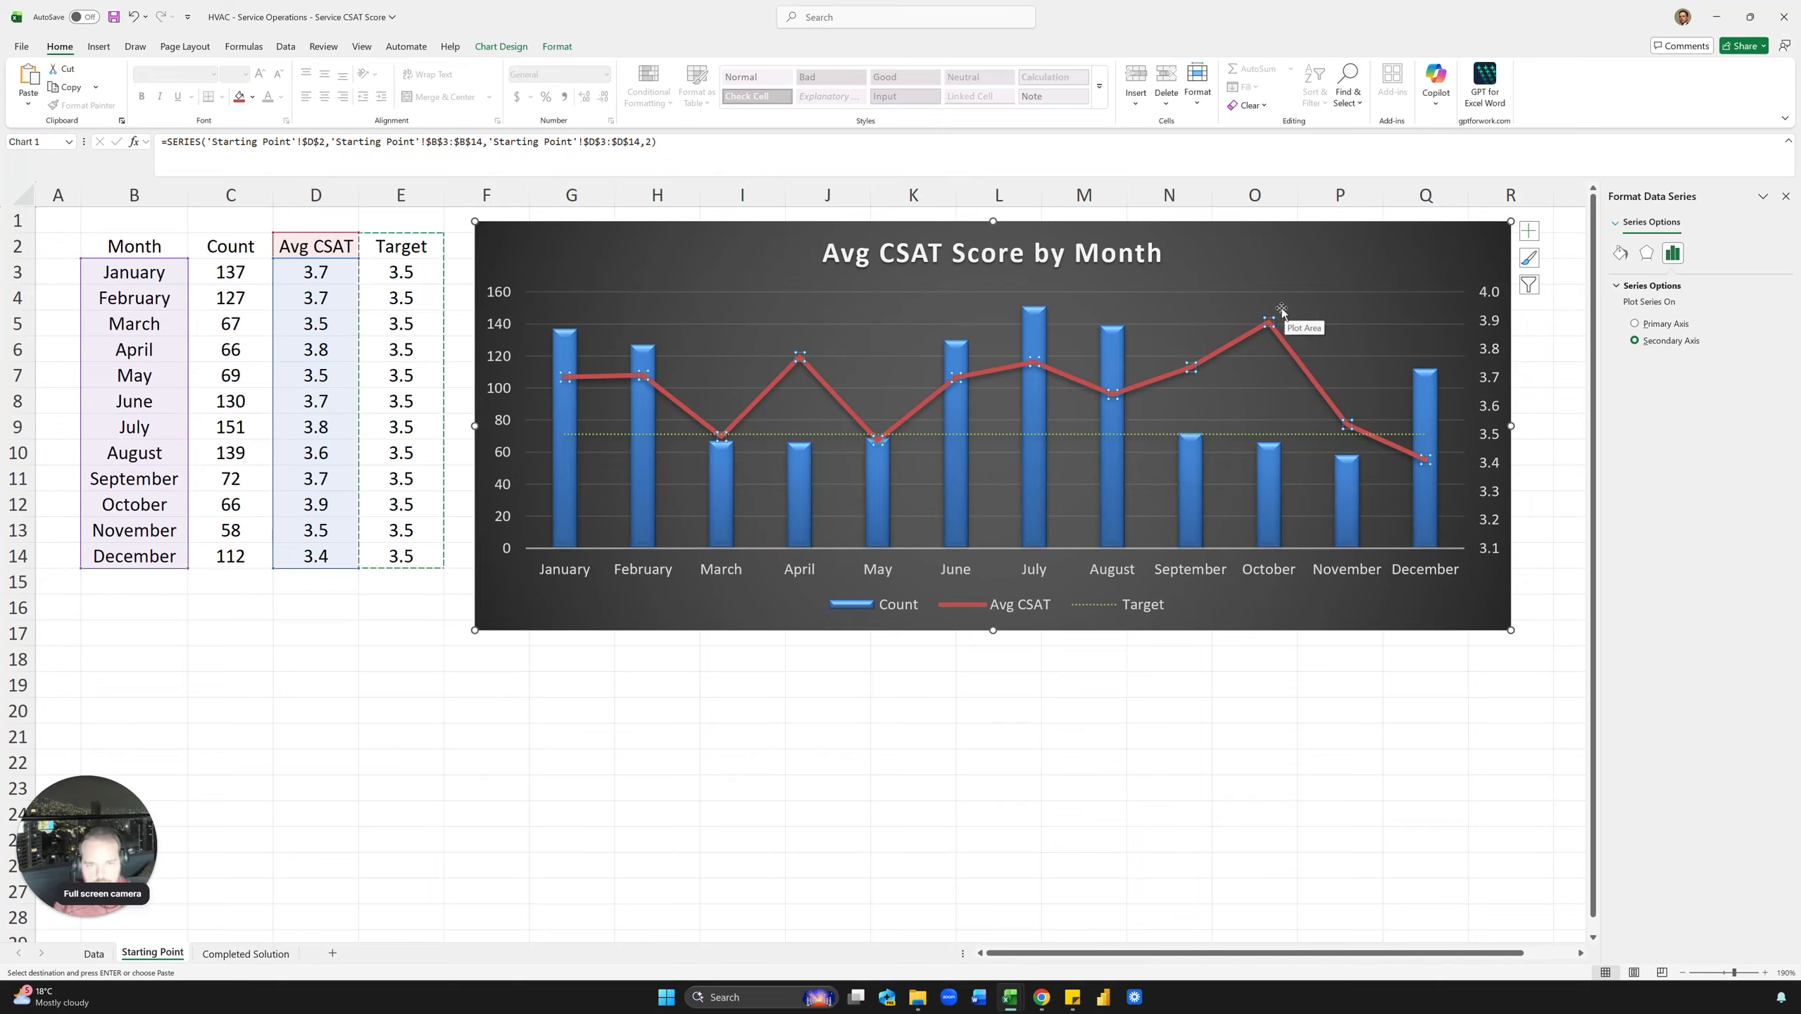
left_click(1531, 232)
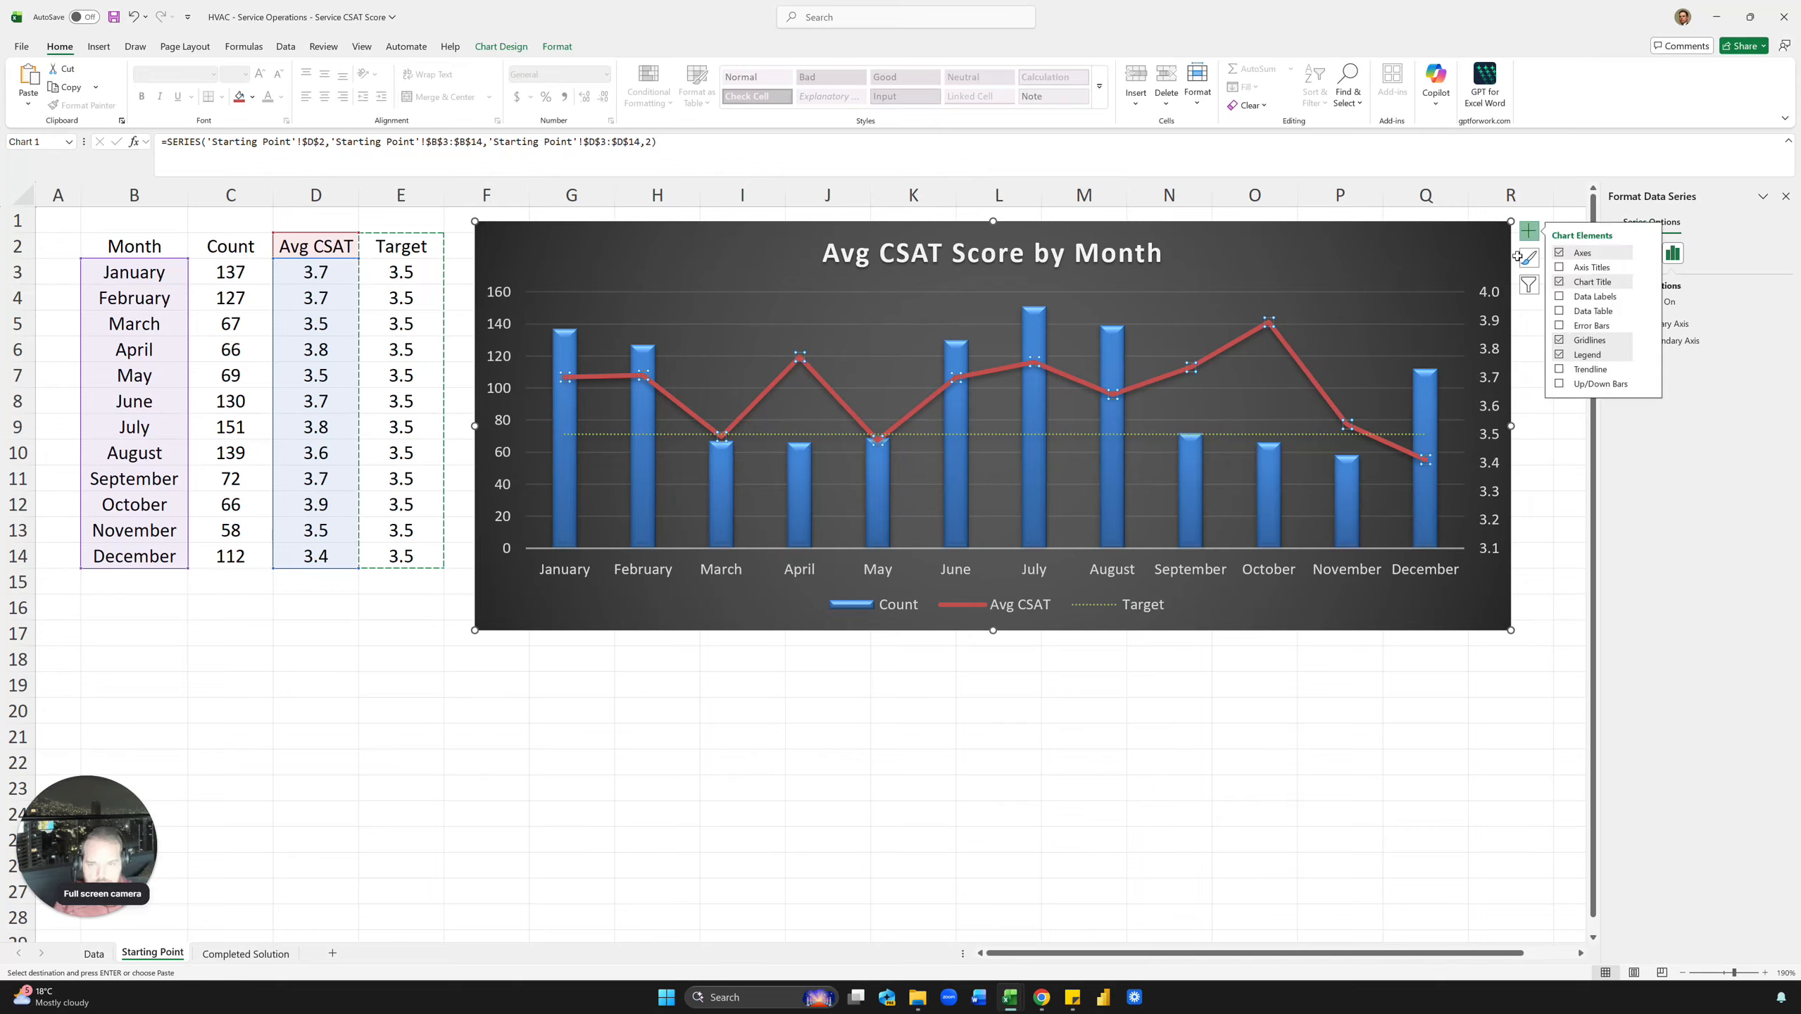
left_click(1561, 269)
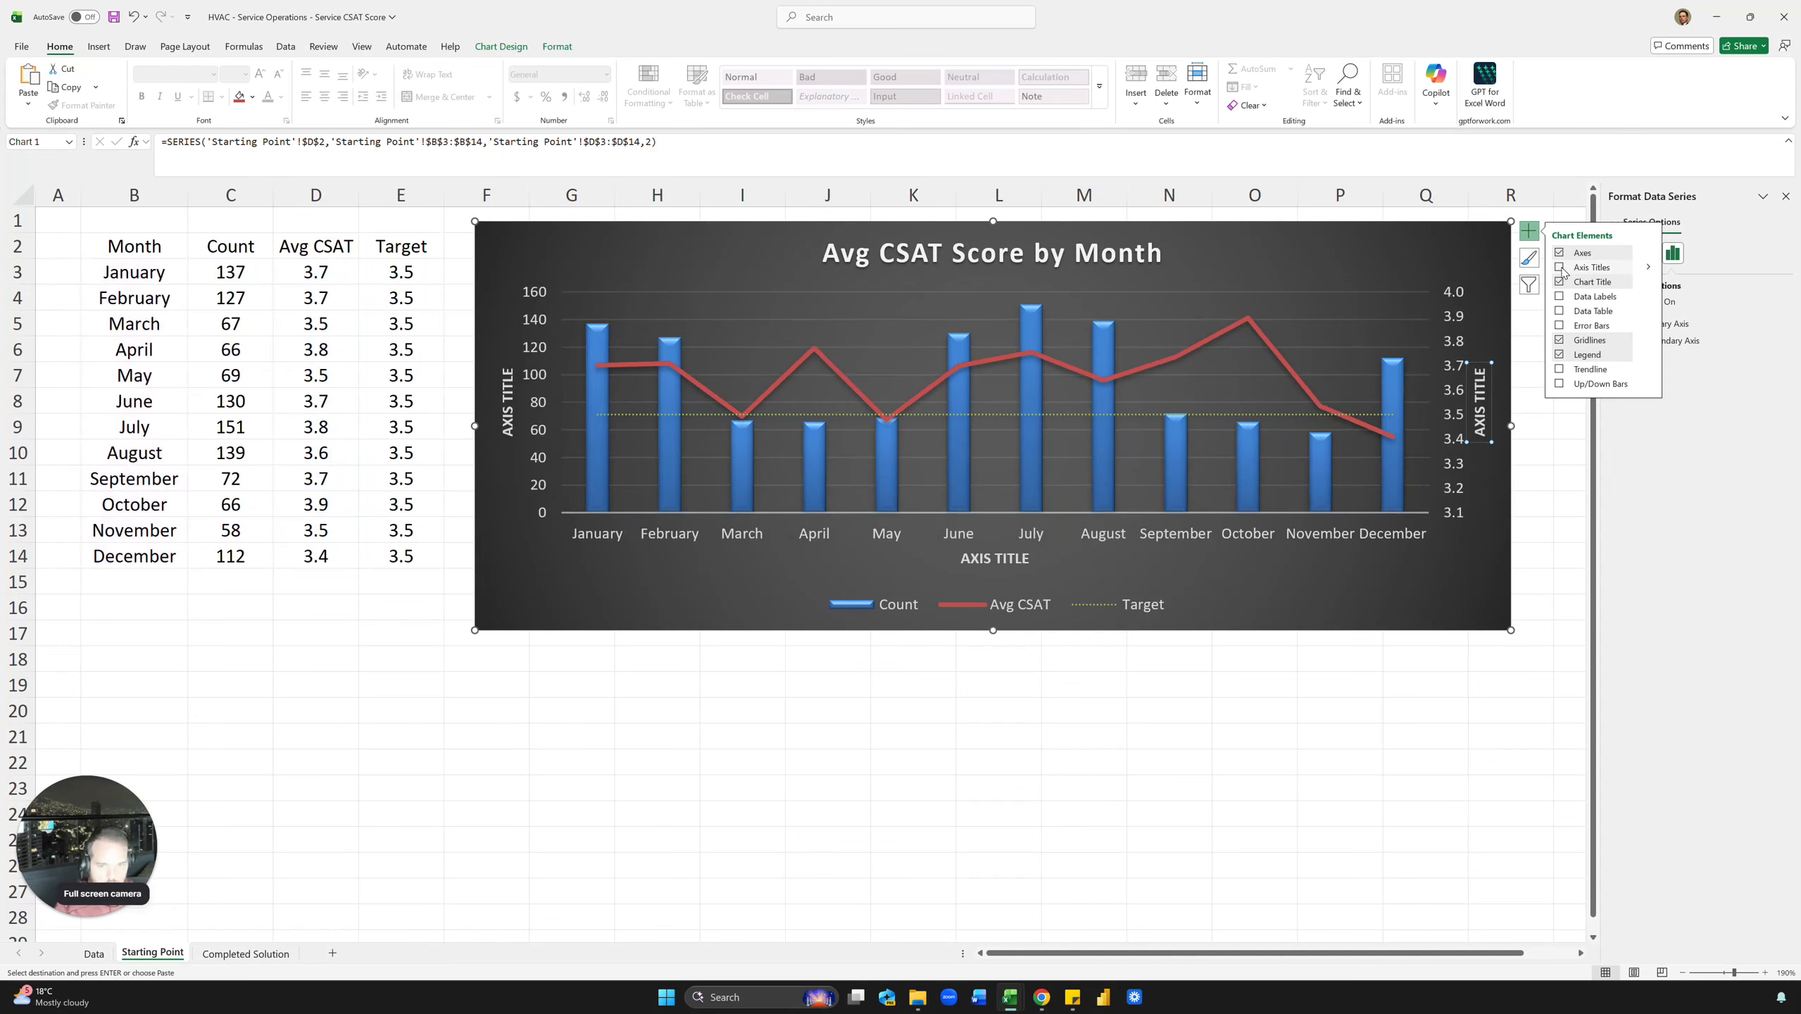
left_click(1562, 270)
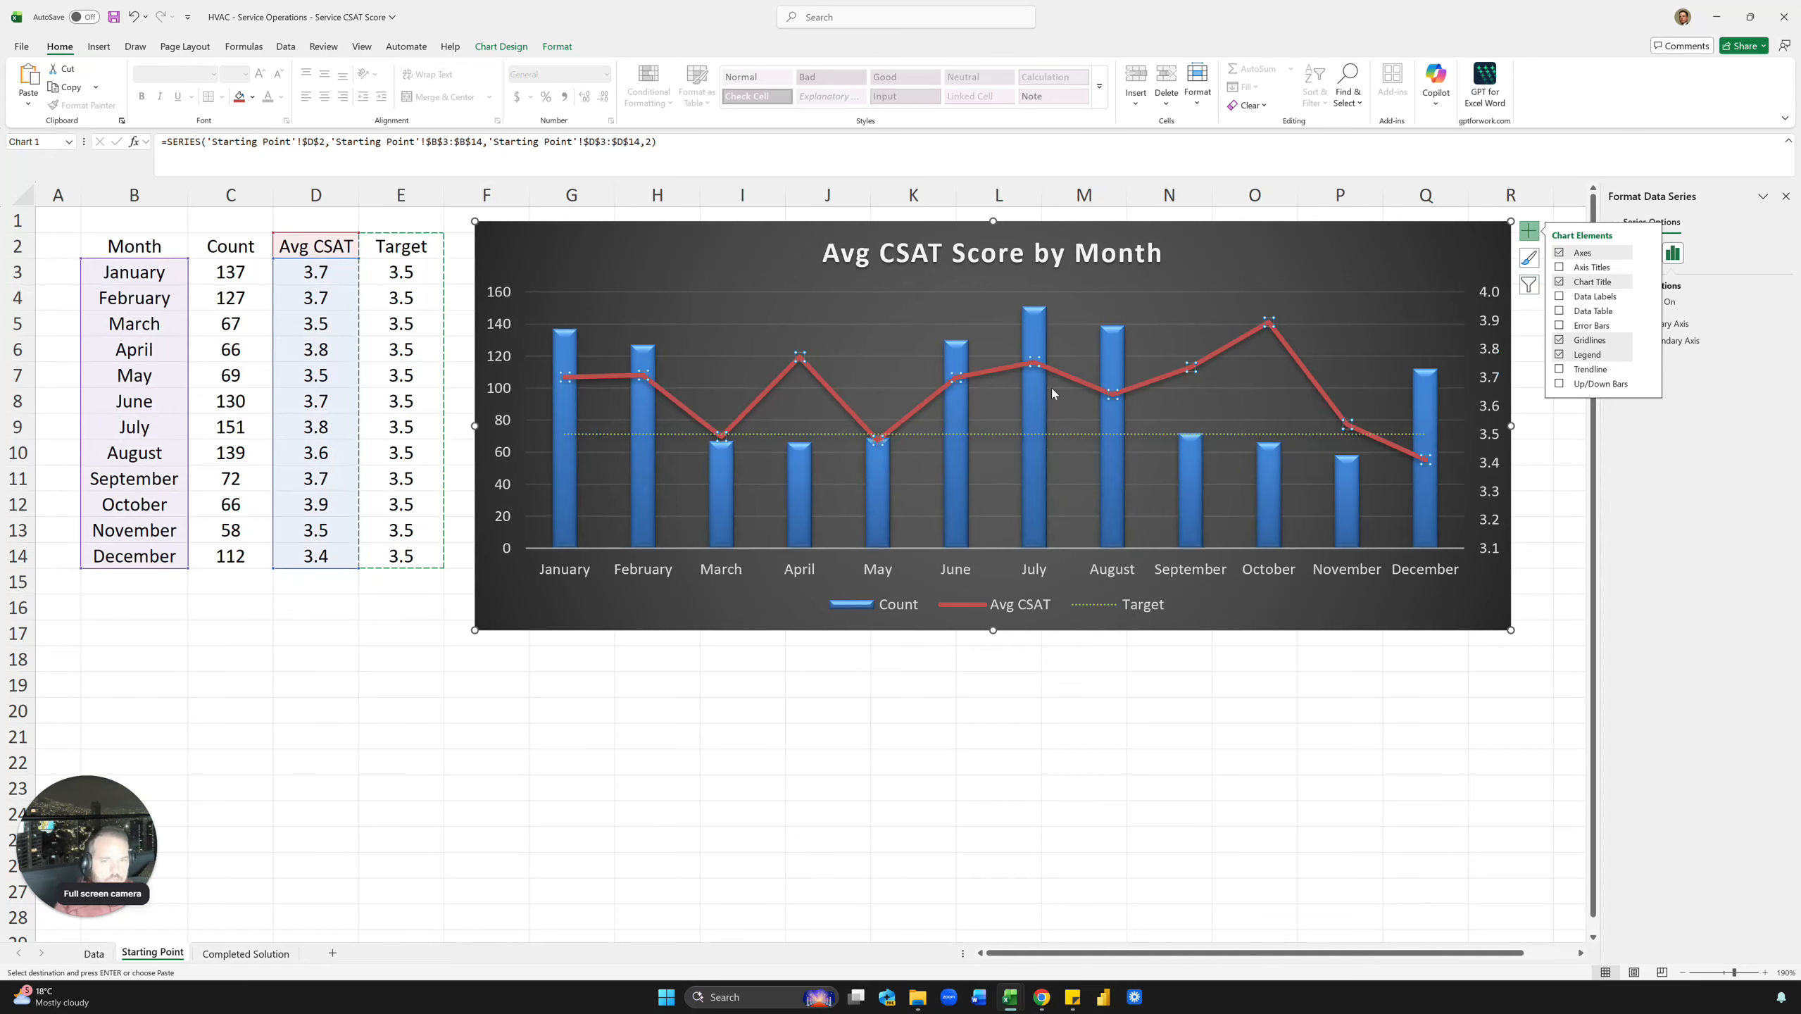
left_click(1559, 298)
left_click(828, 761)
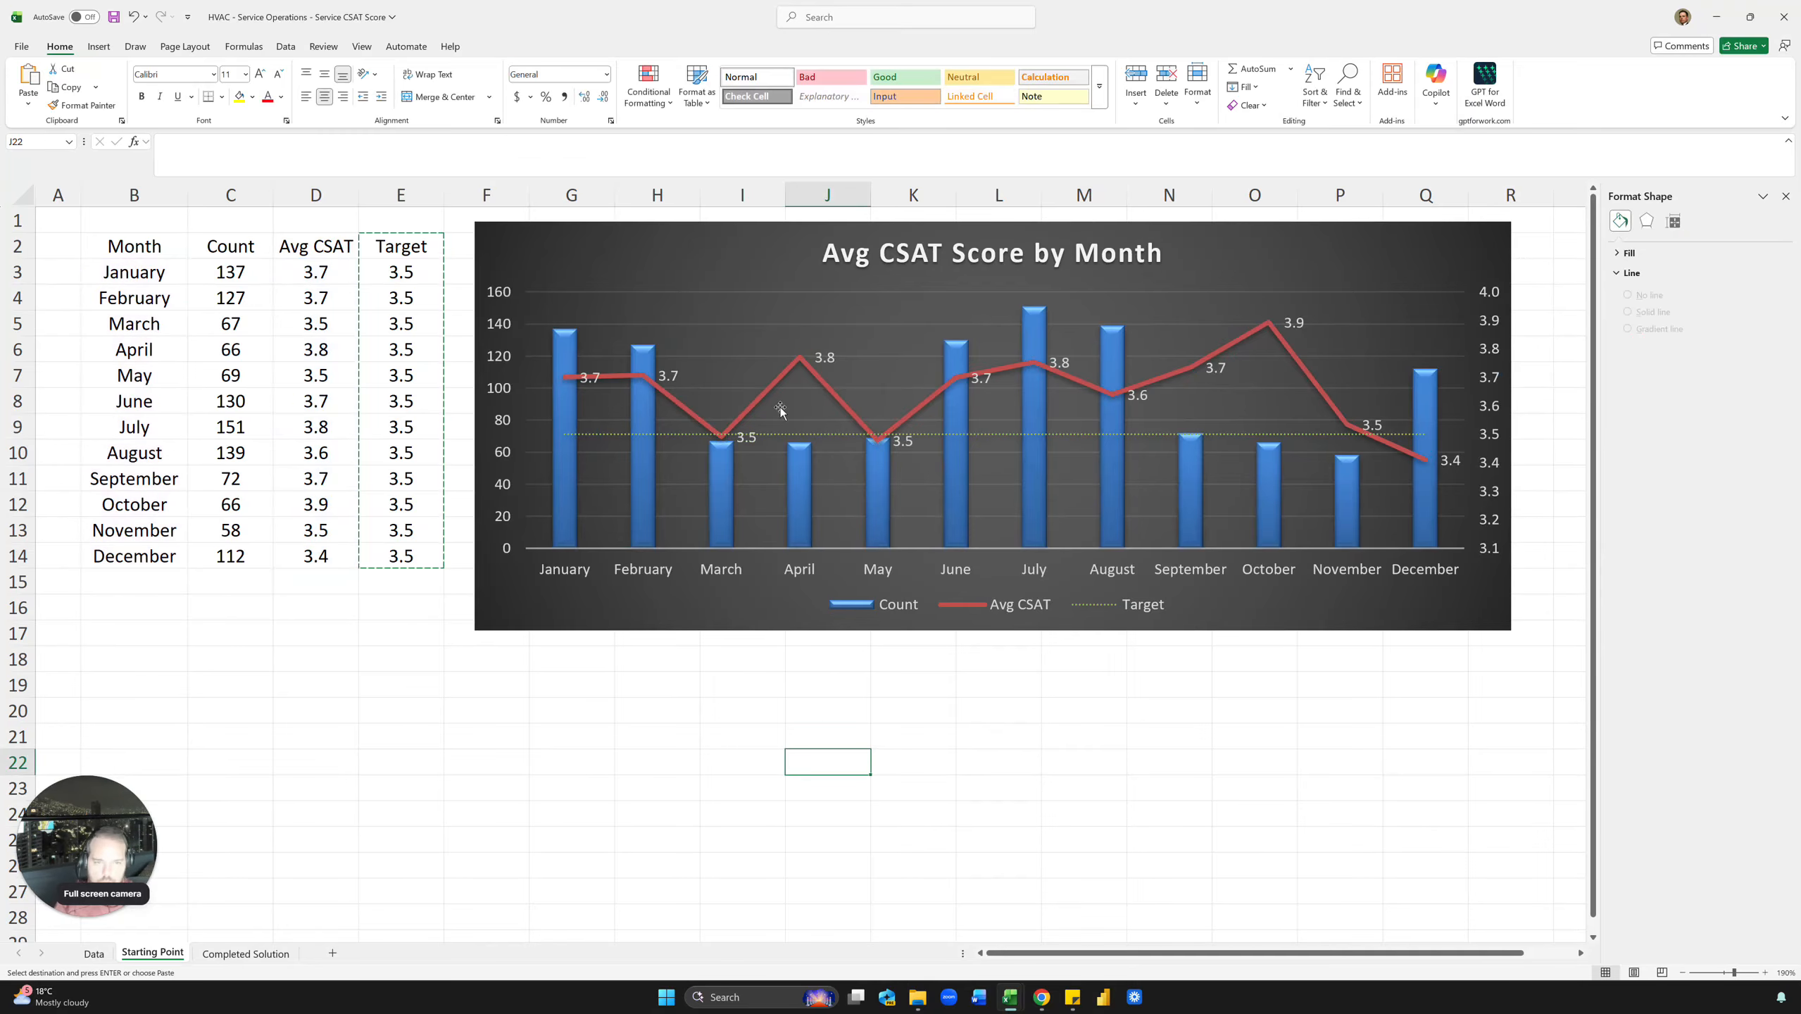
Set the January target in E3 to 4 to test how the chart's Target line responds.
left_click(400, 374)
key("Escape")
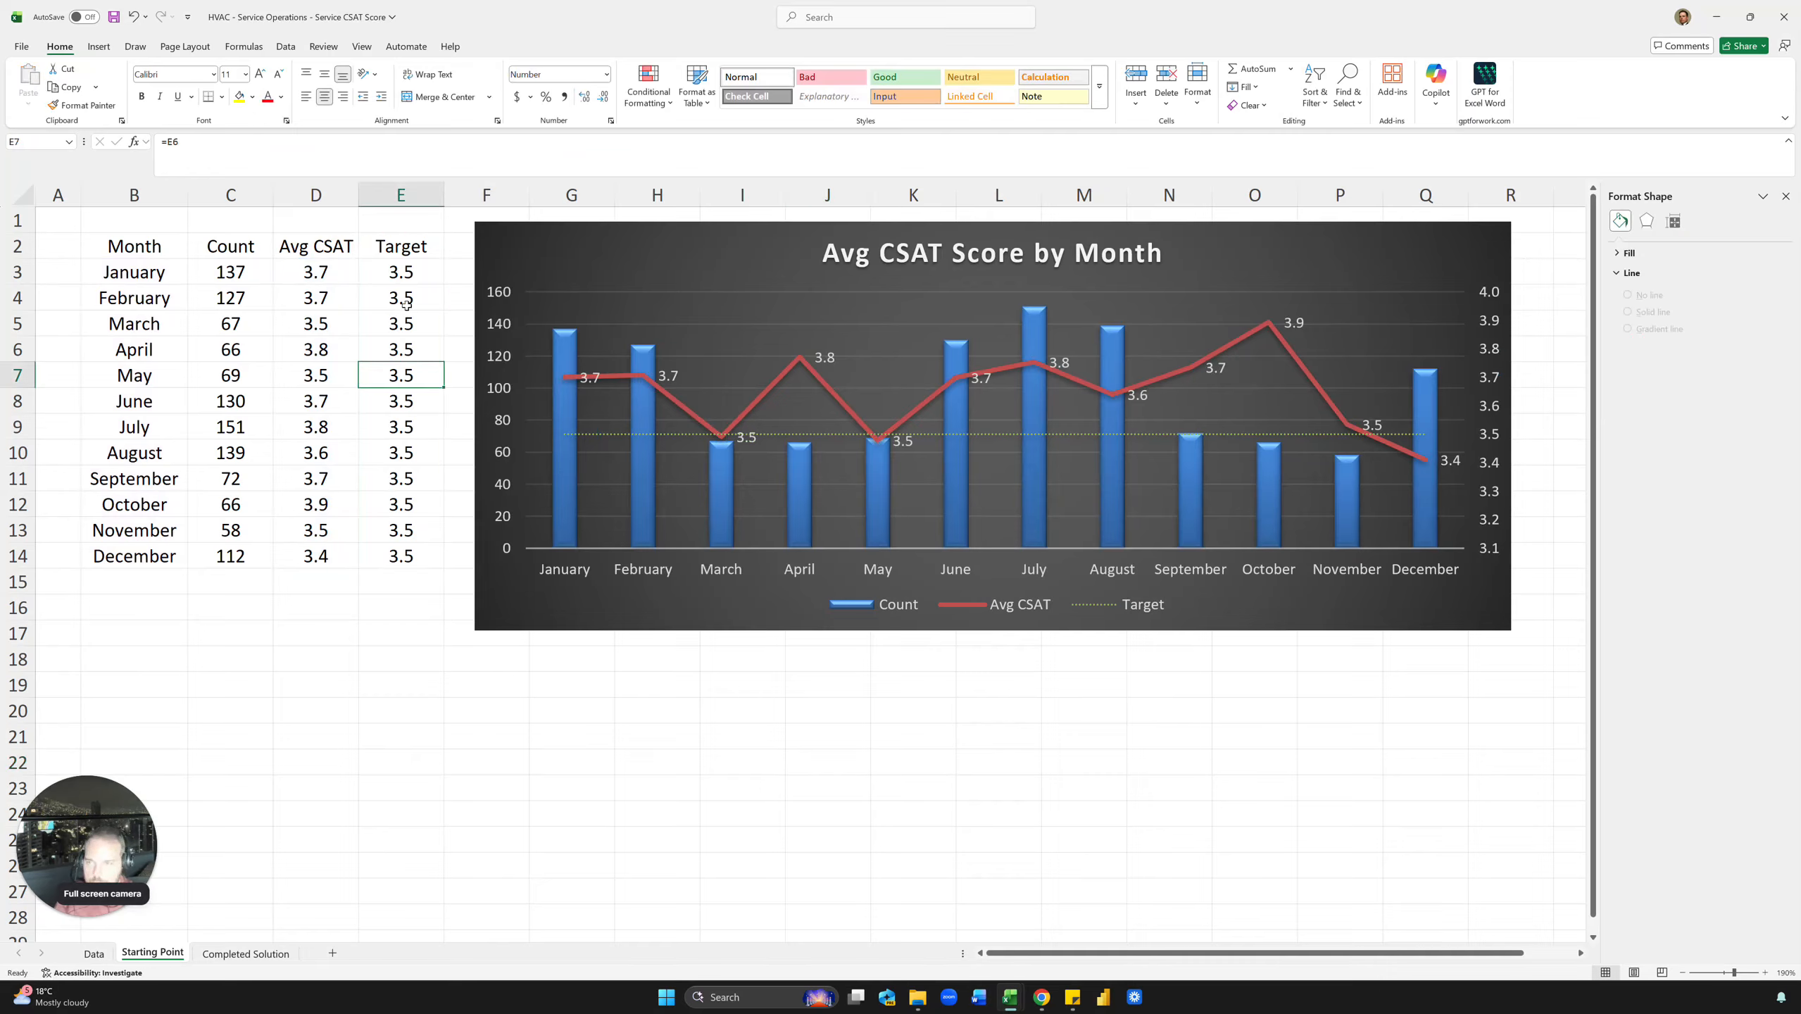
left_click(411, 272)
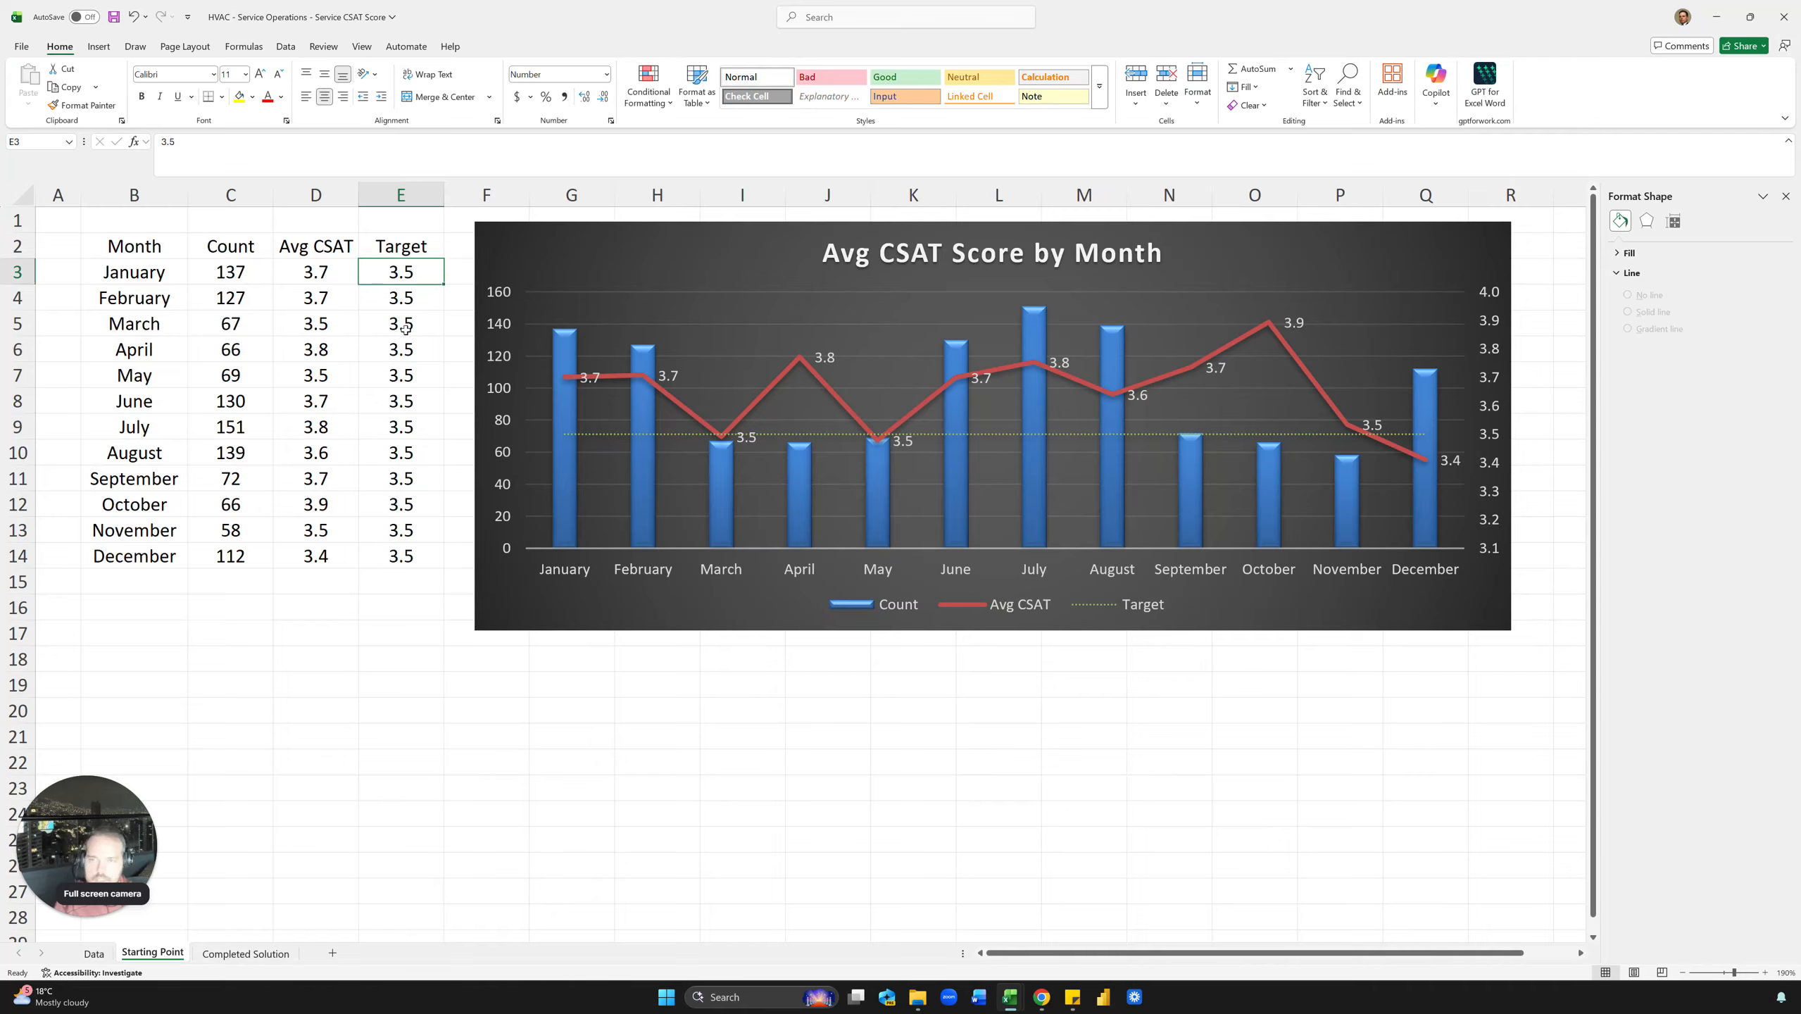
type("4")
key("Return")
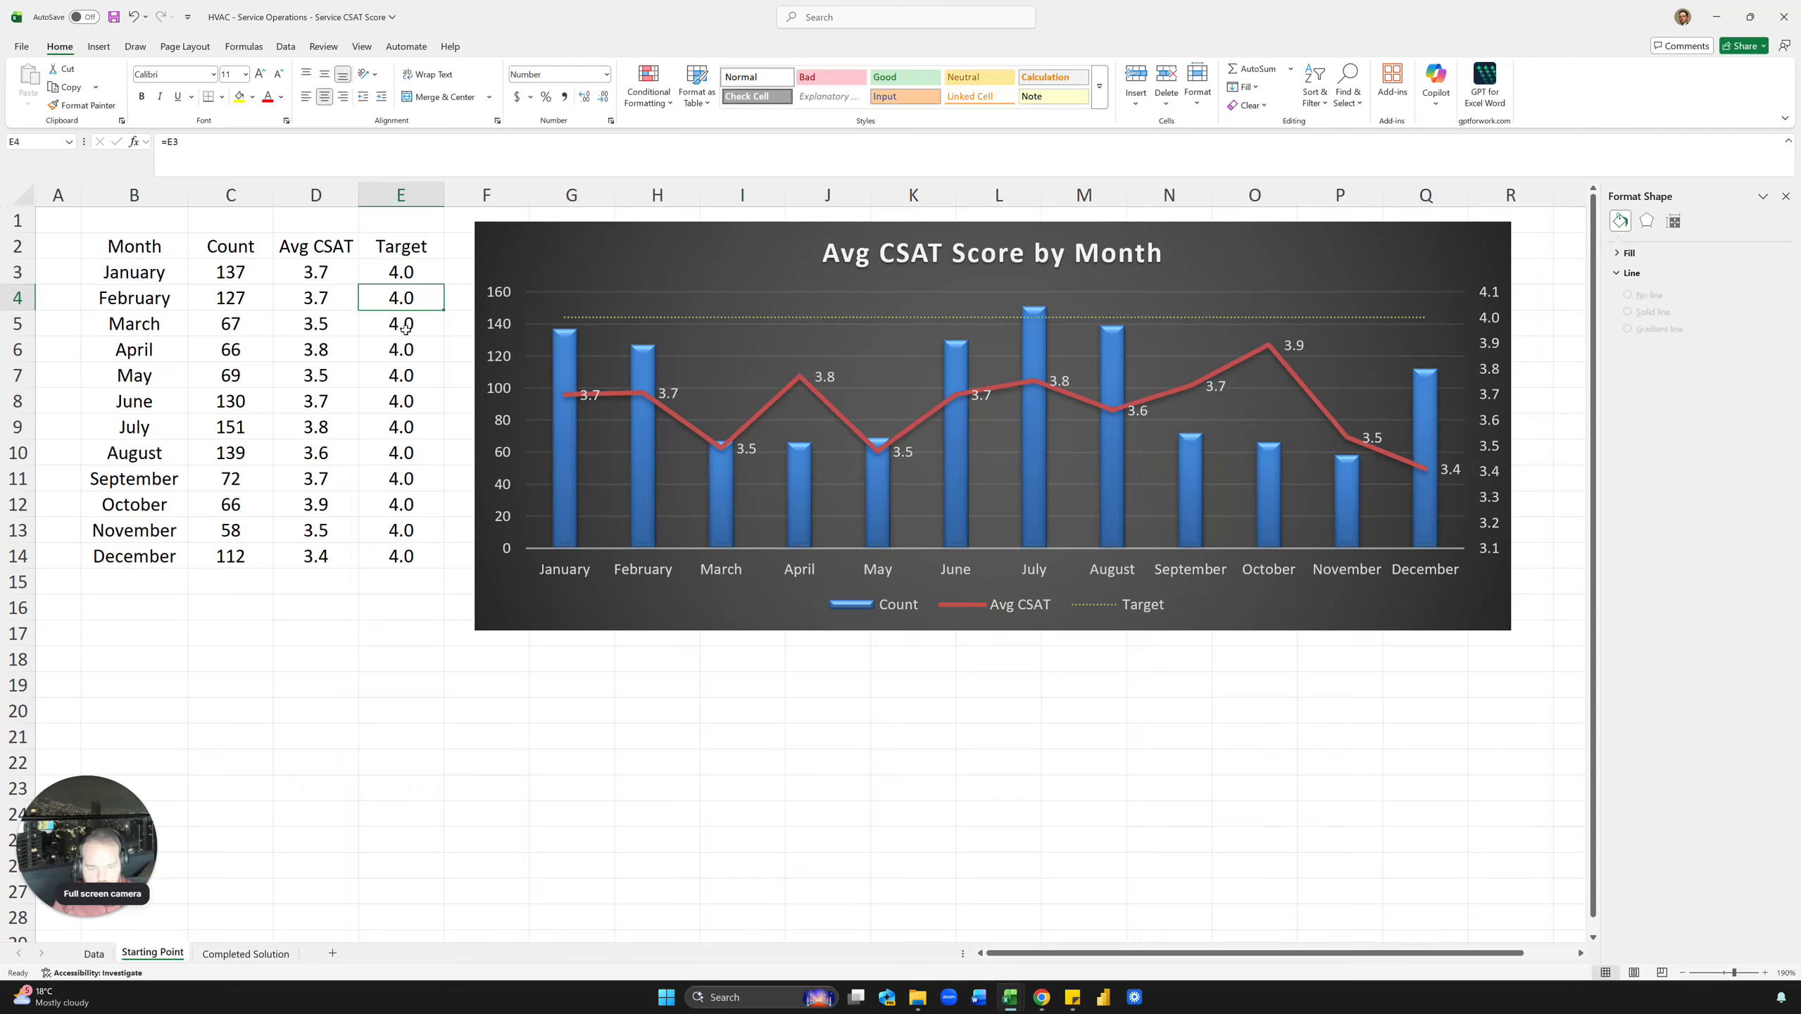
Set the January target in E3 to 3.7 and close the chart formatting options.
key("Up")
type("3.")
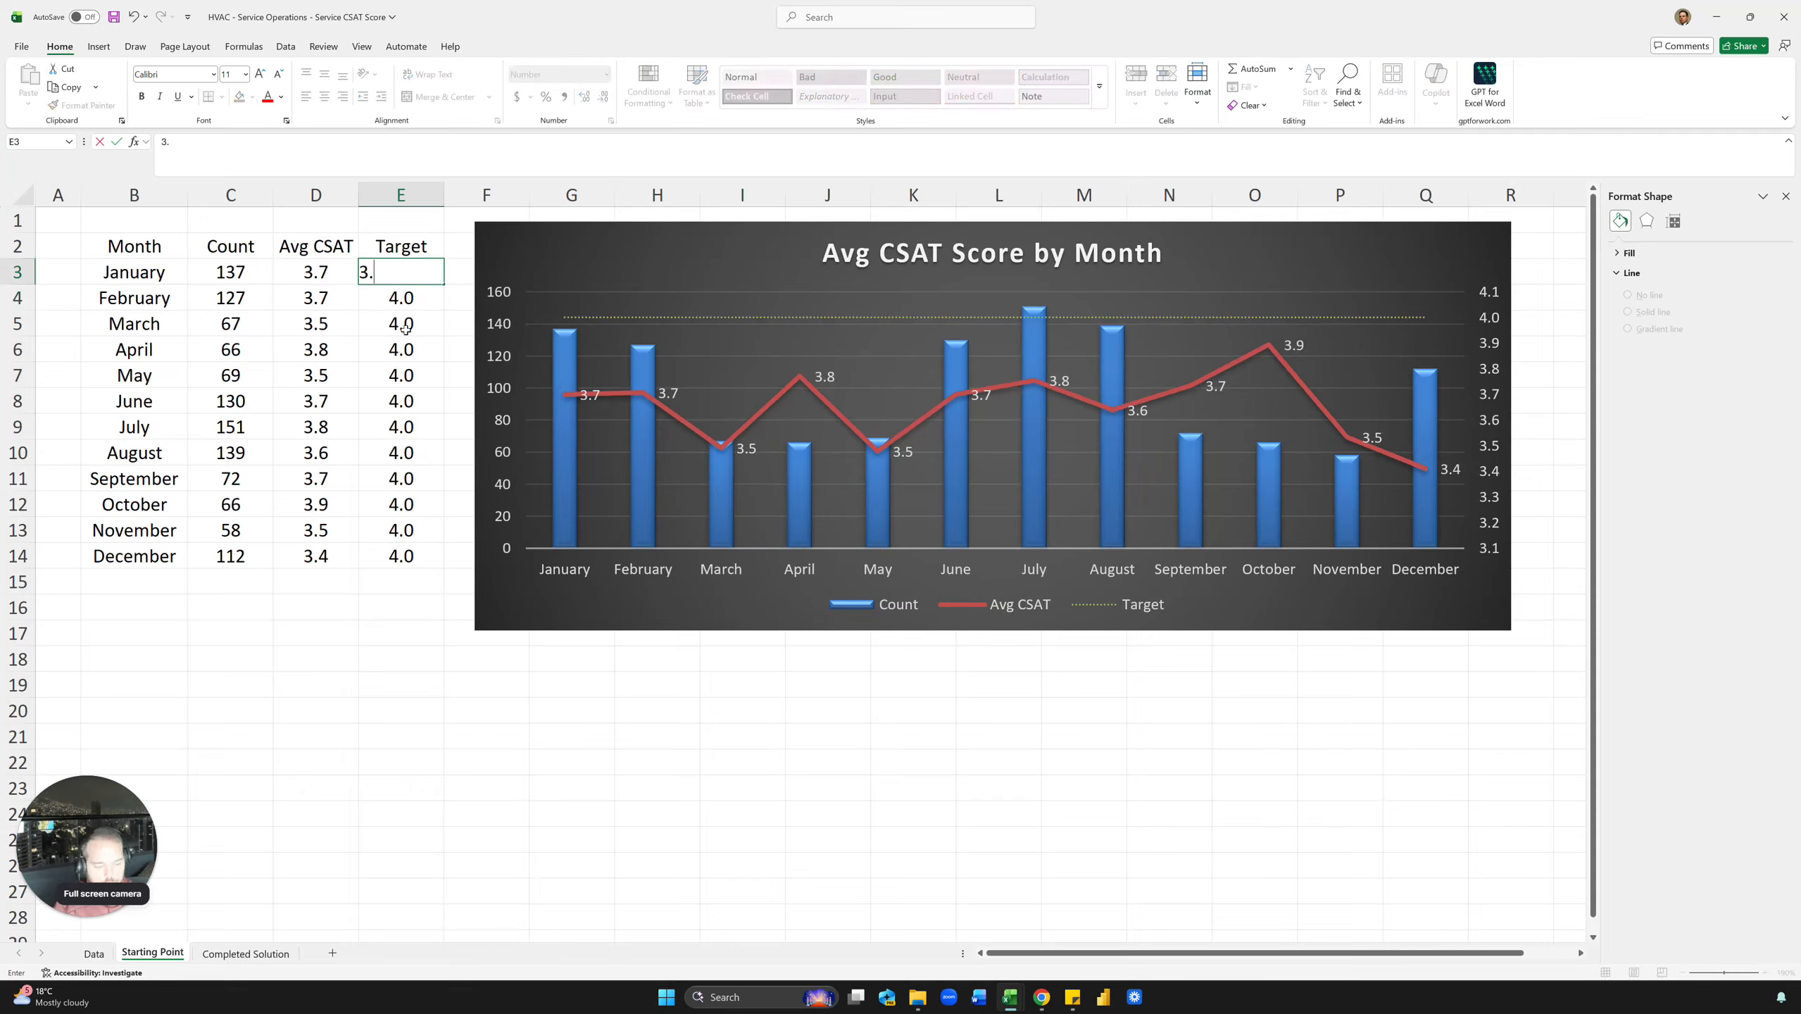
key("Return")
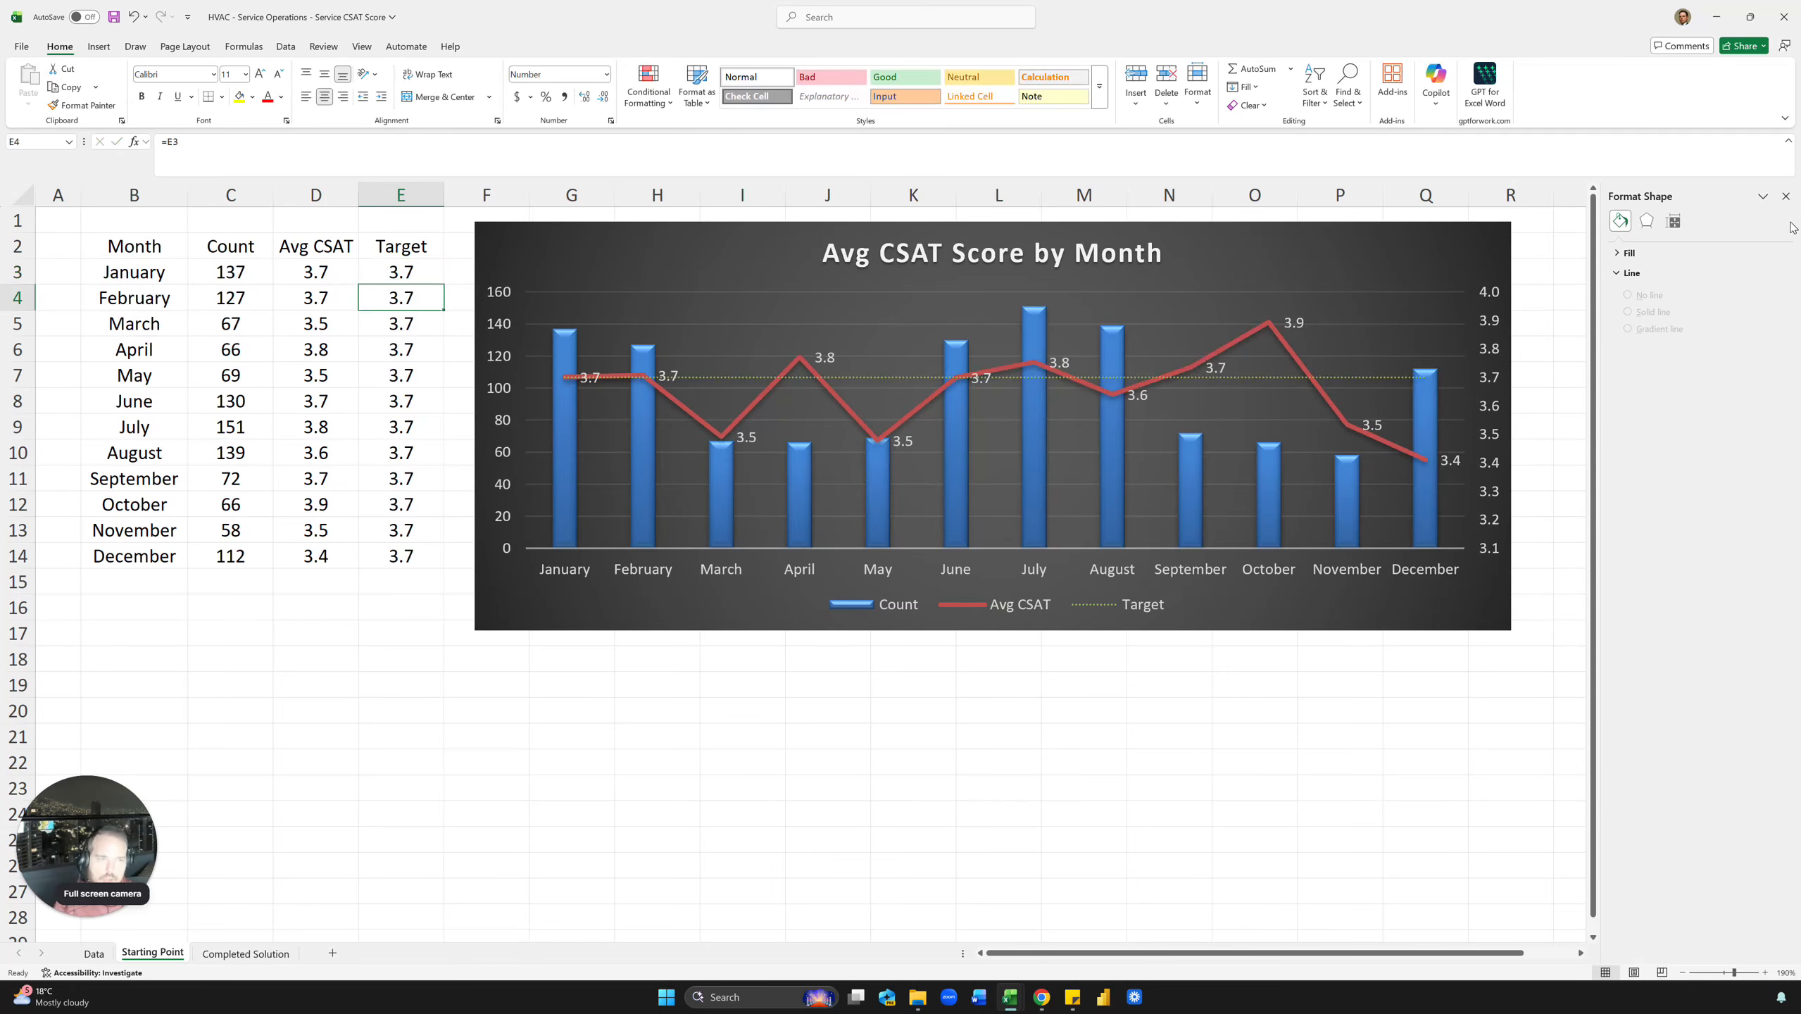
left_click(1786, 196)
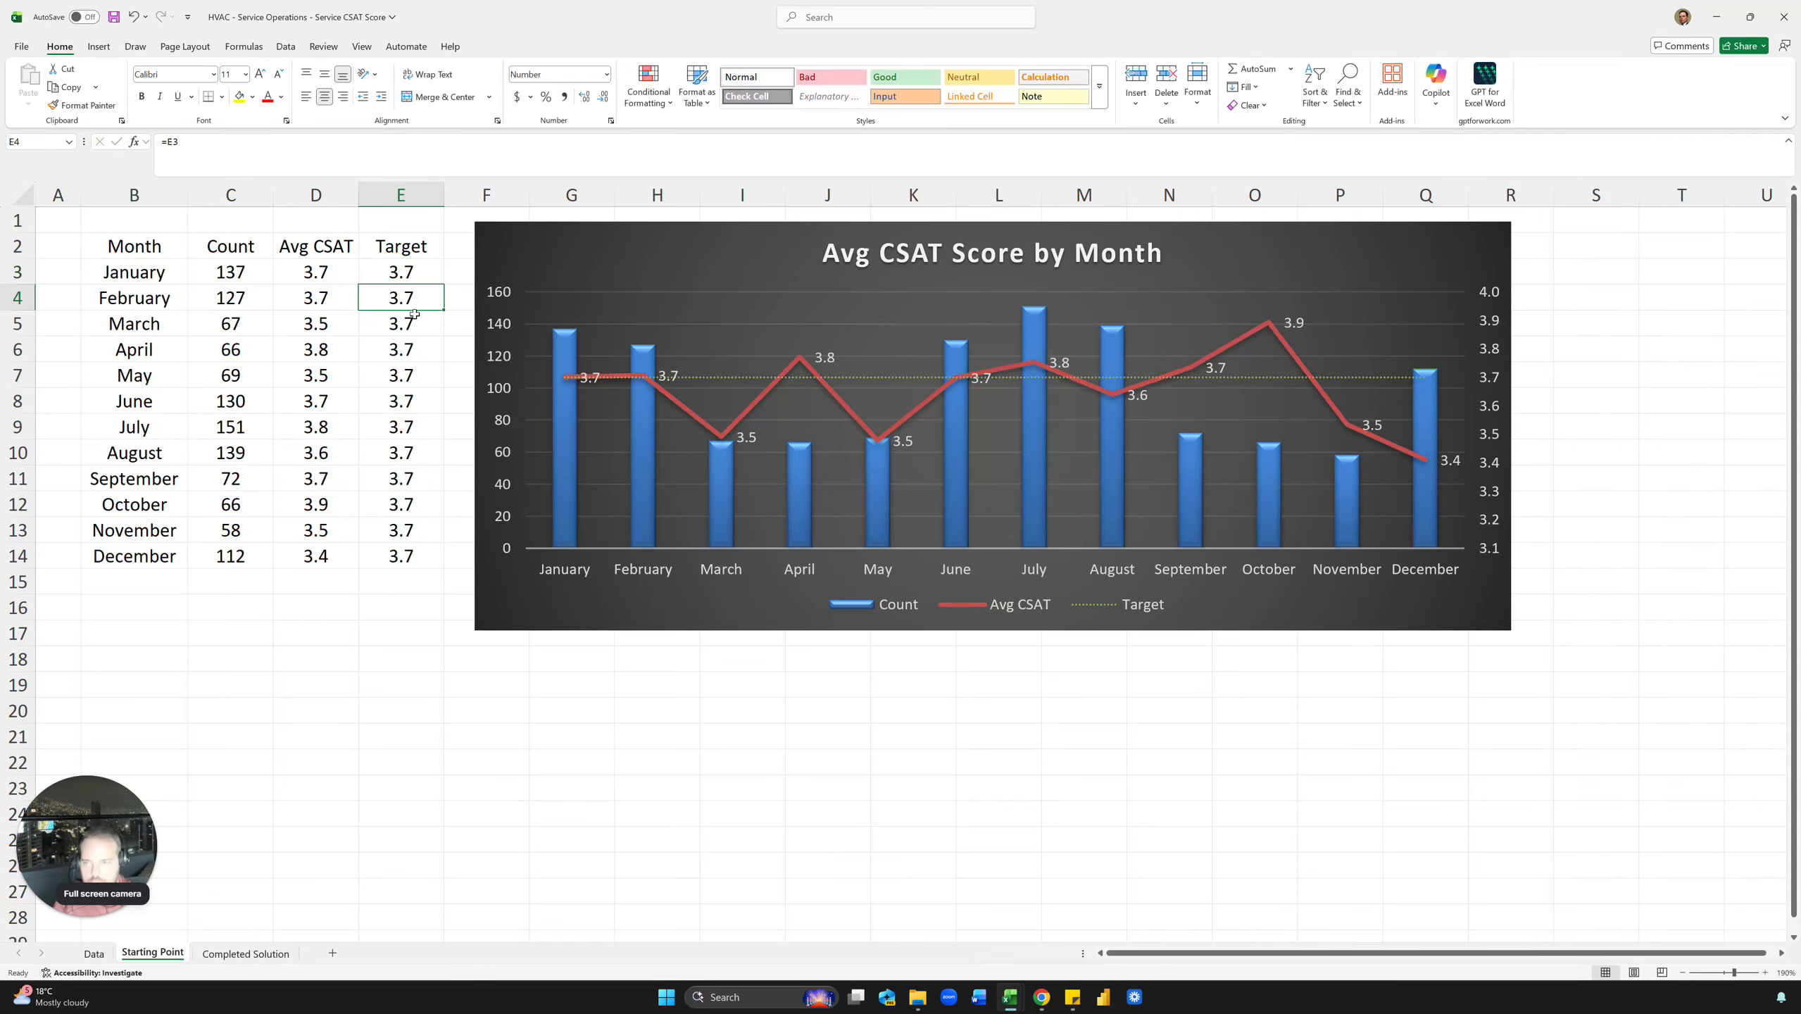
key("Up")
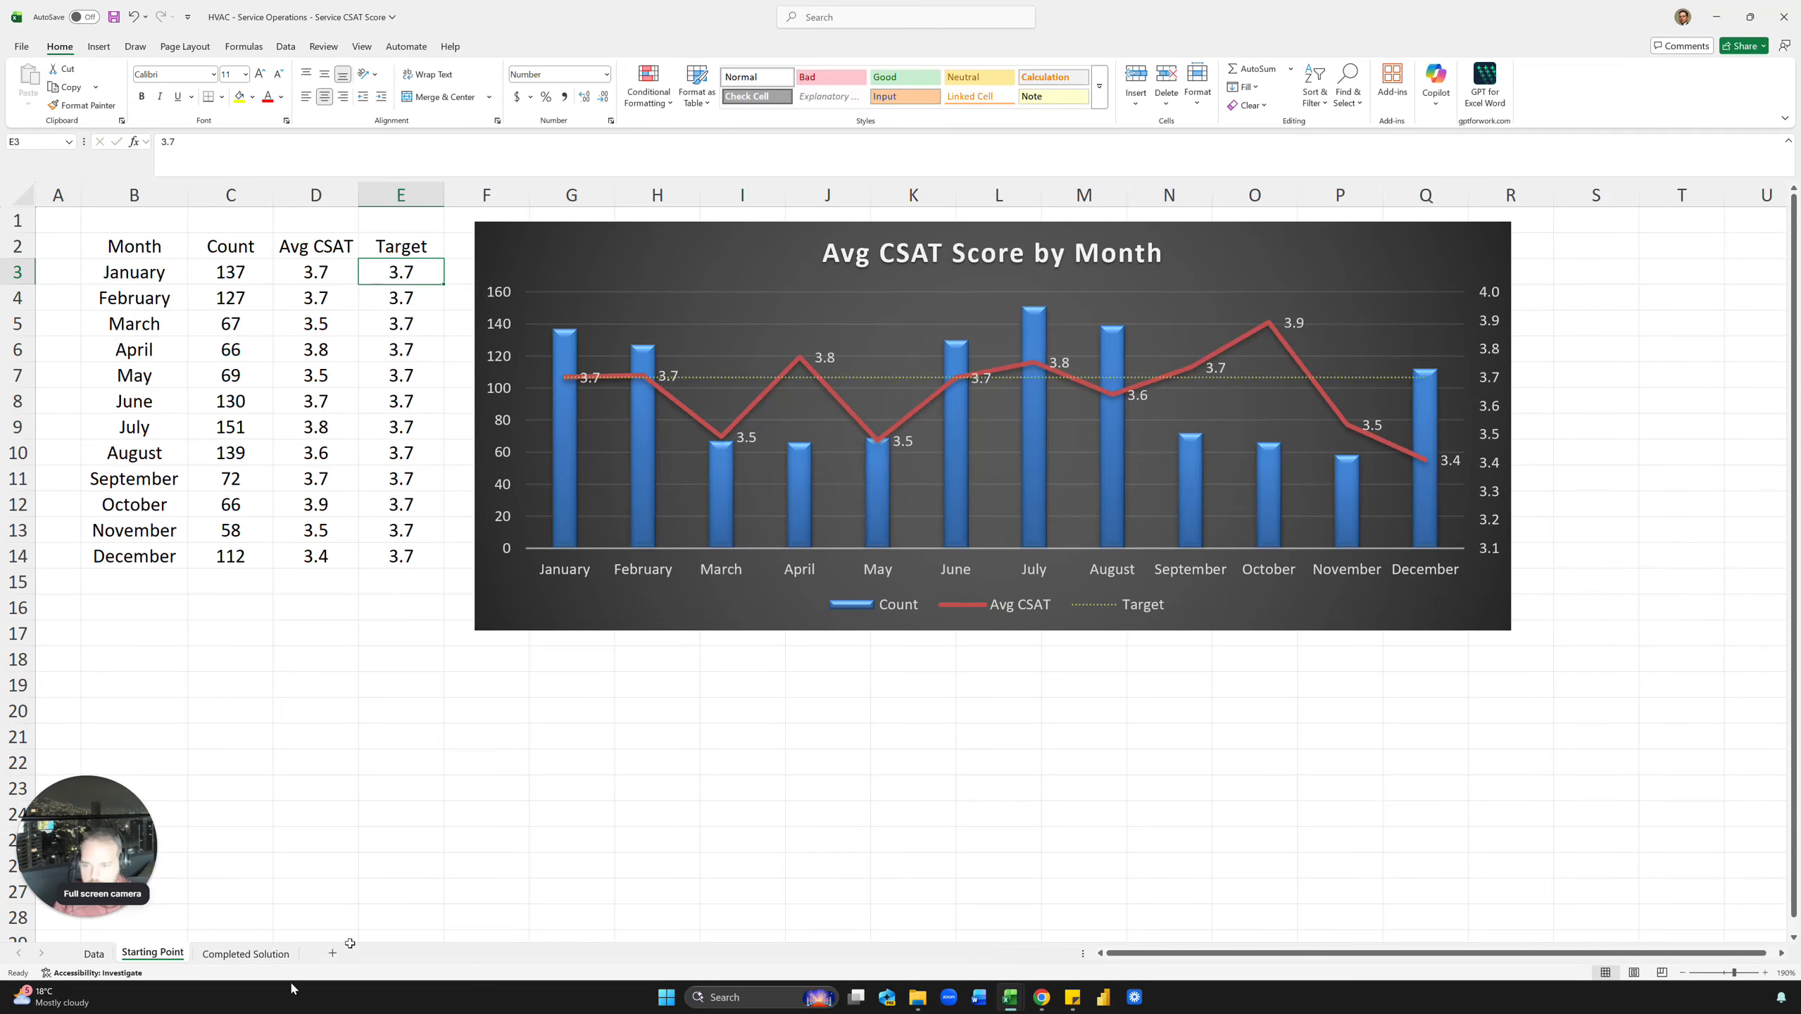
Label B16 on the Starting Point sheet "Average", following the summary row on the Completed Solution sheet.
left_click(246, 952)
left_click(162, 378)
scroll(164, 378, "down", 2)
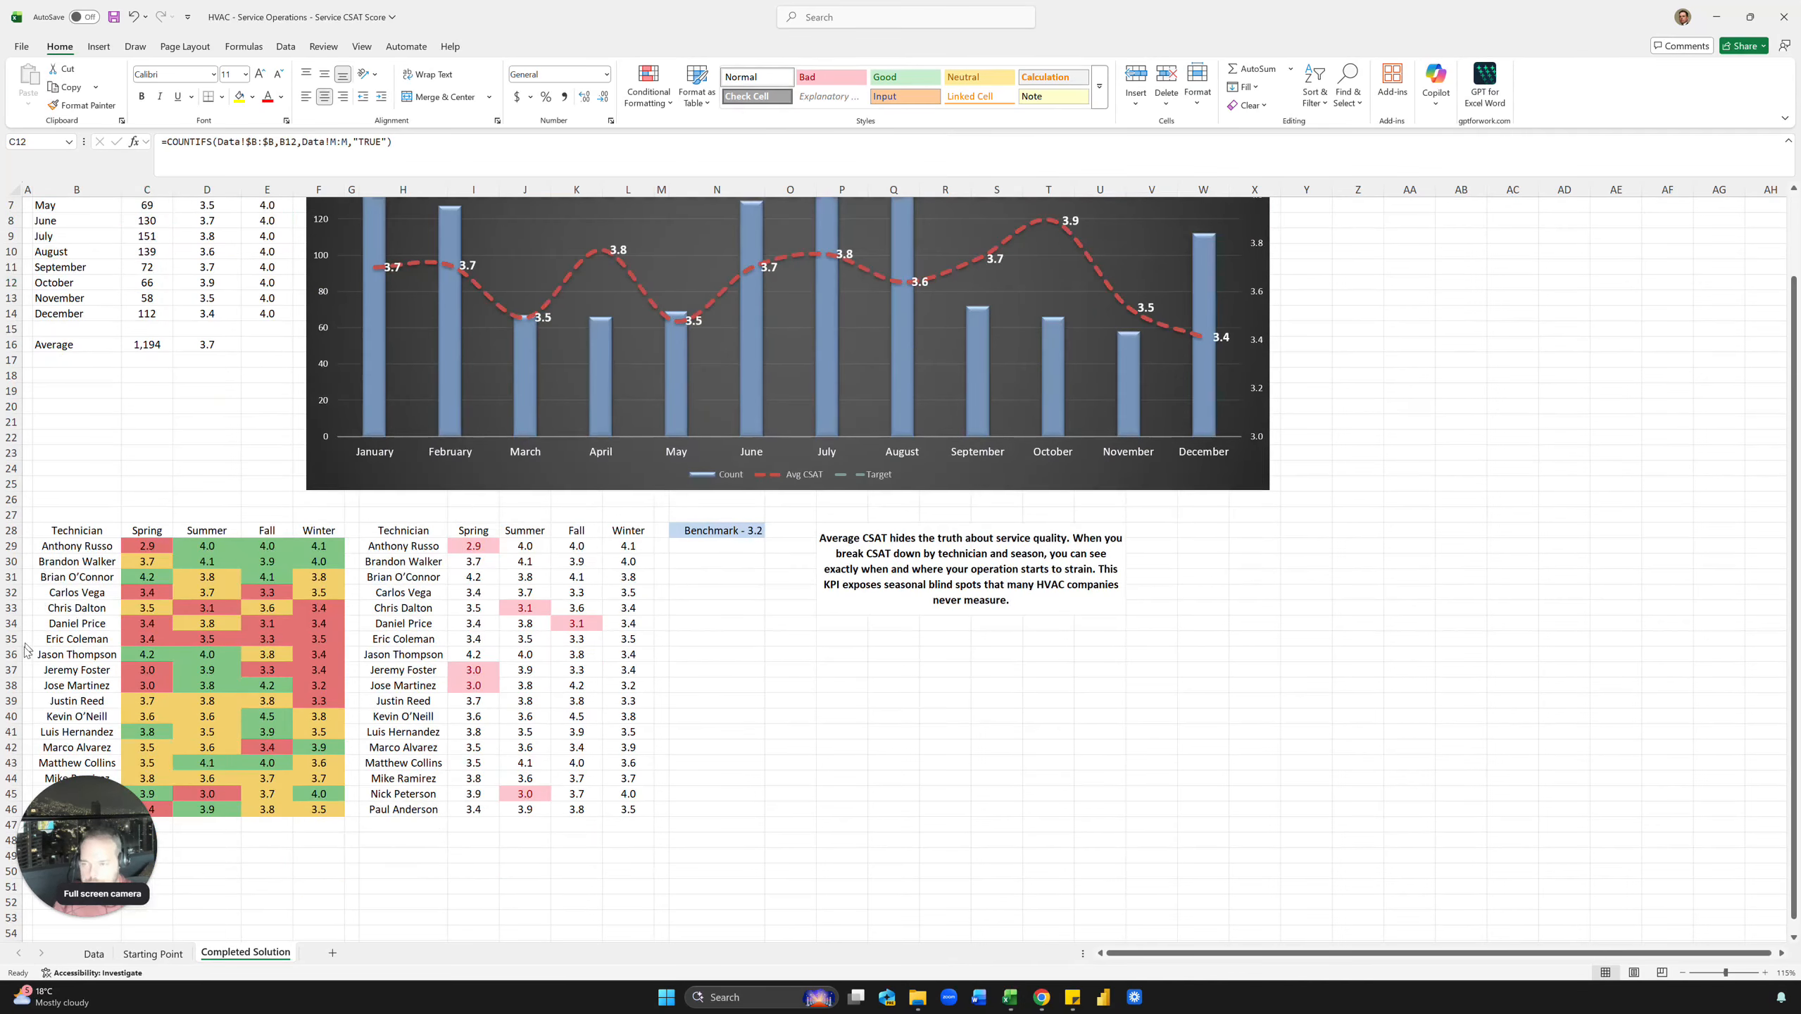
left_click(128, 345)
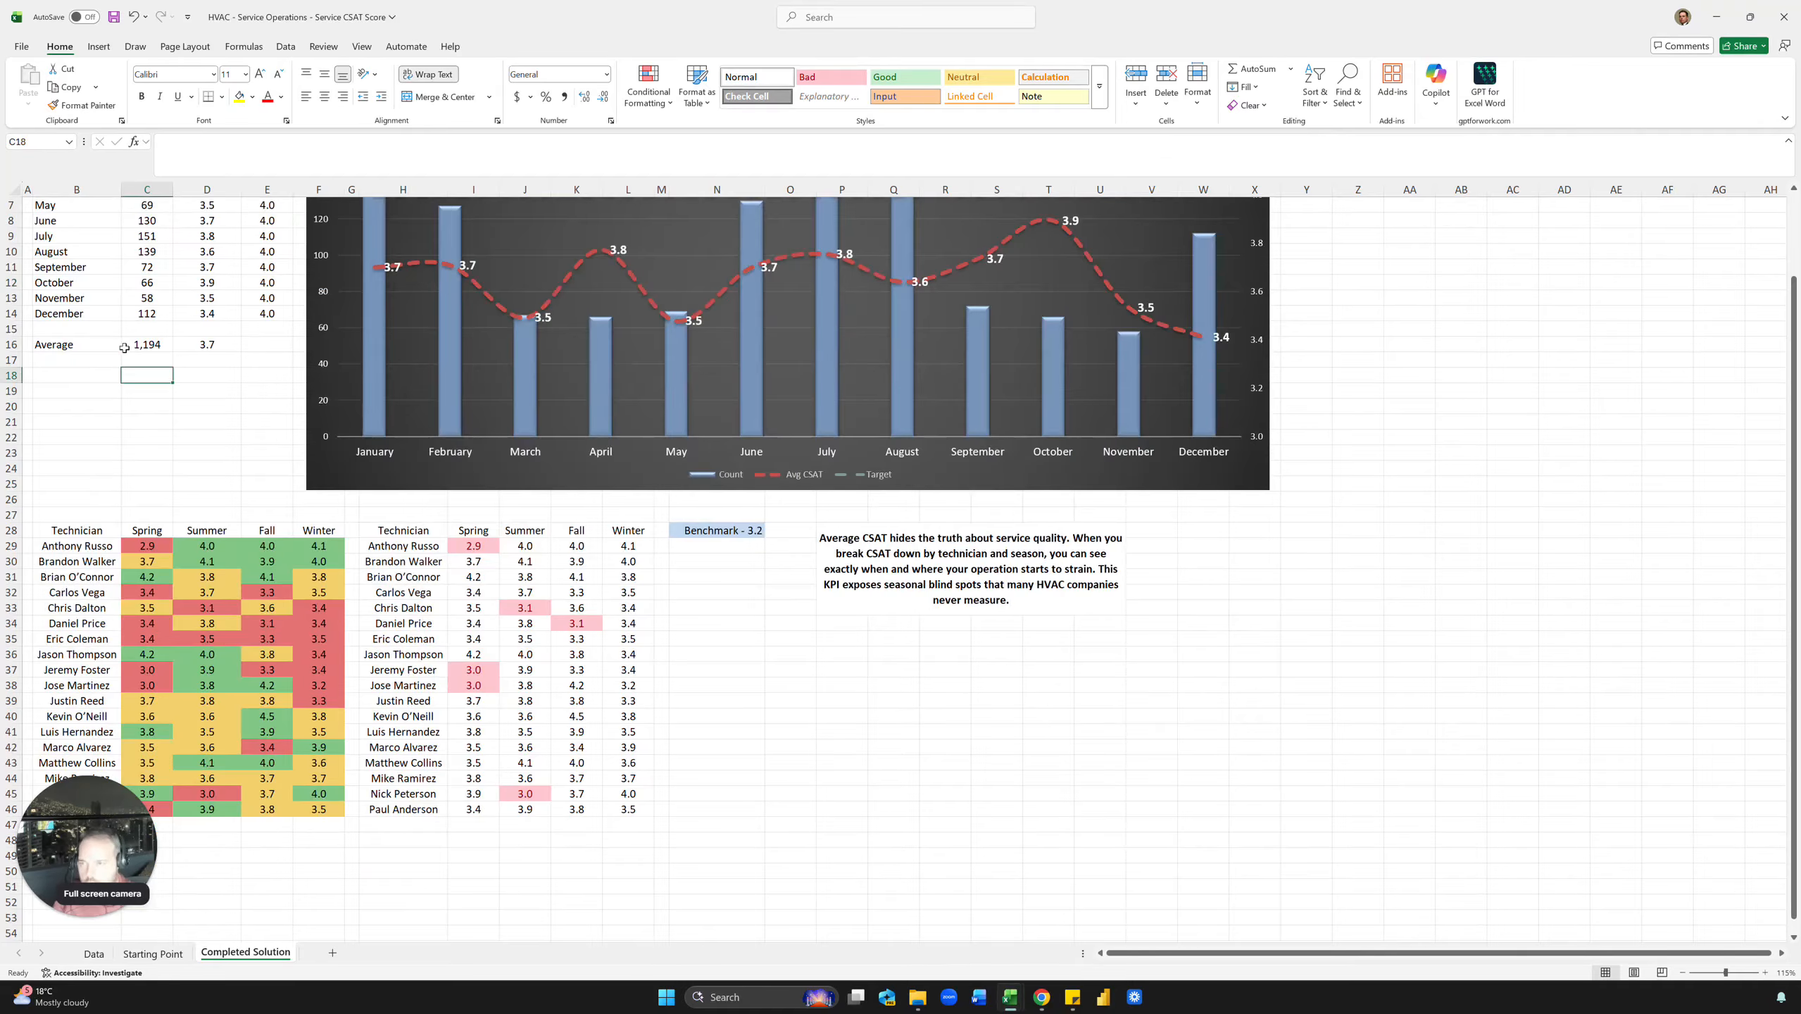
left_click(105, 347)
left_click(153, 954)
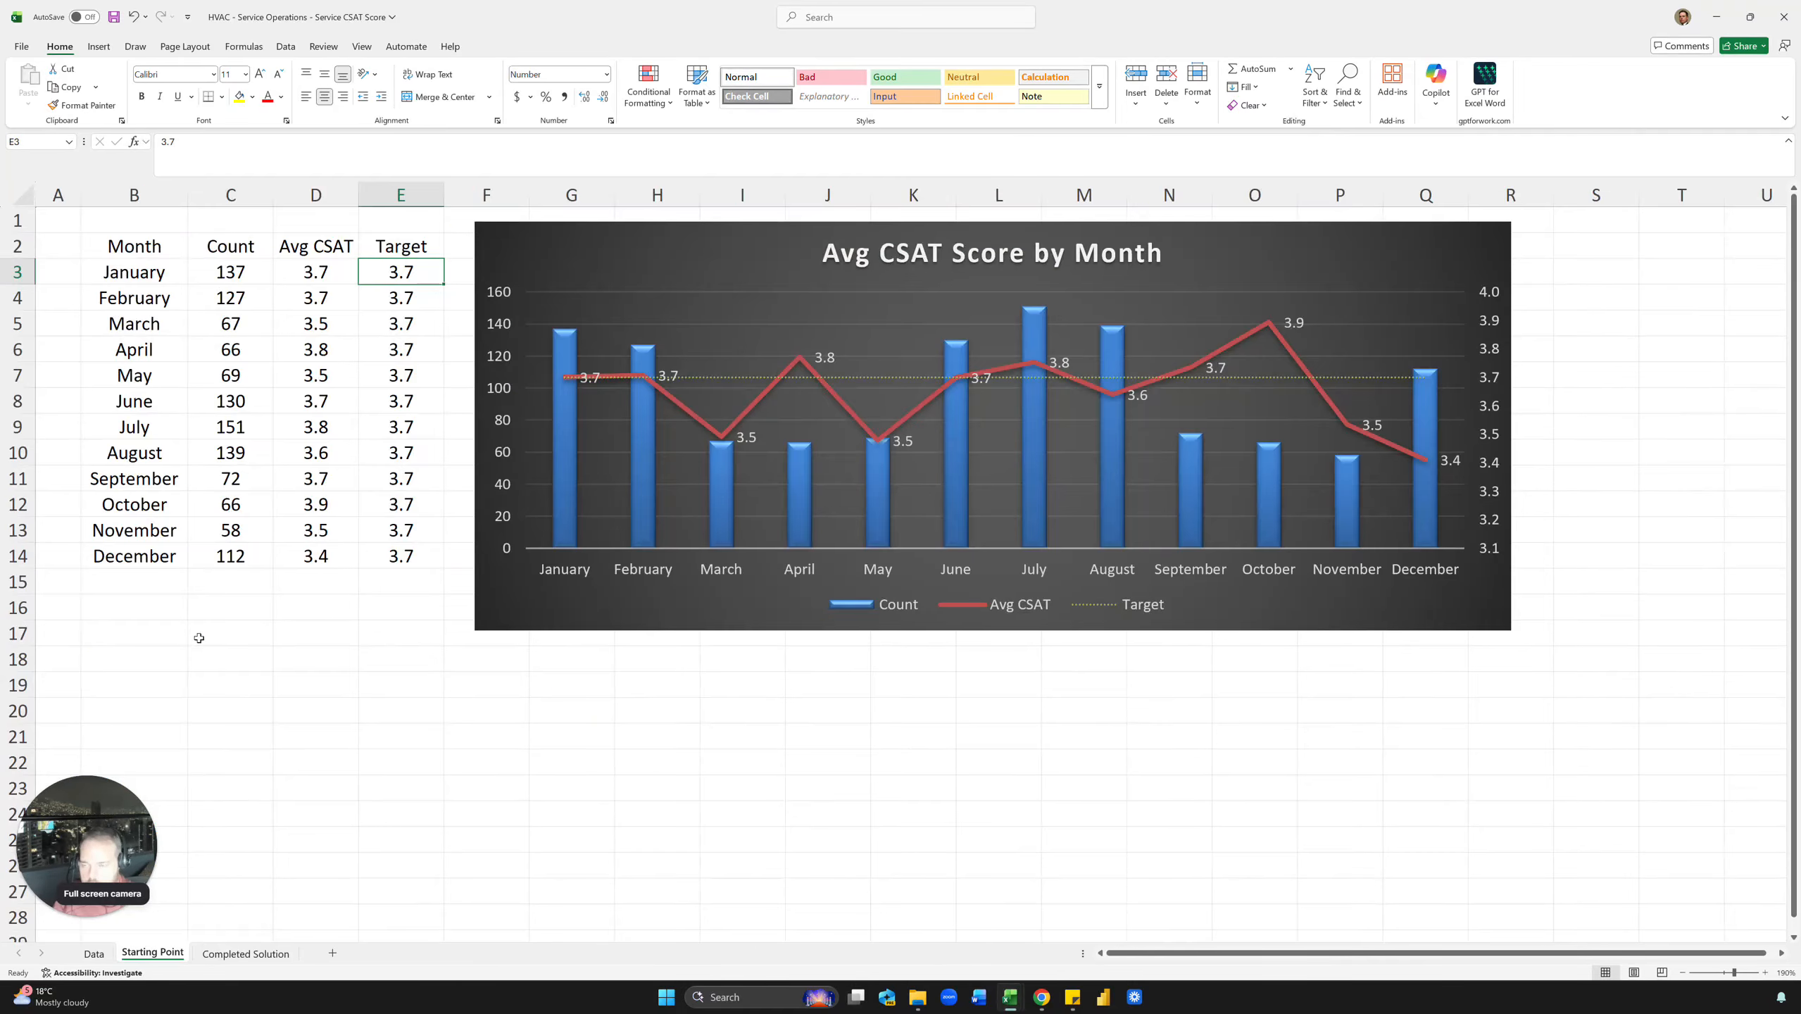
left_click(164, 608)
type("Average")
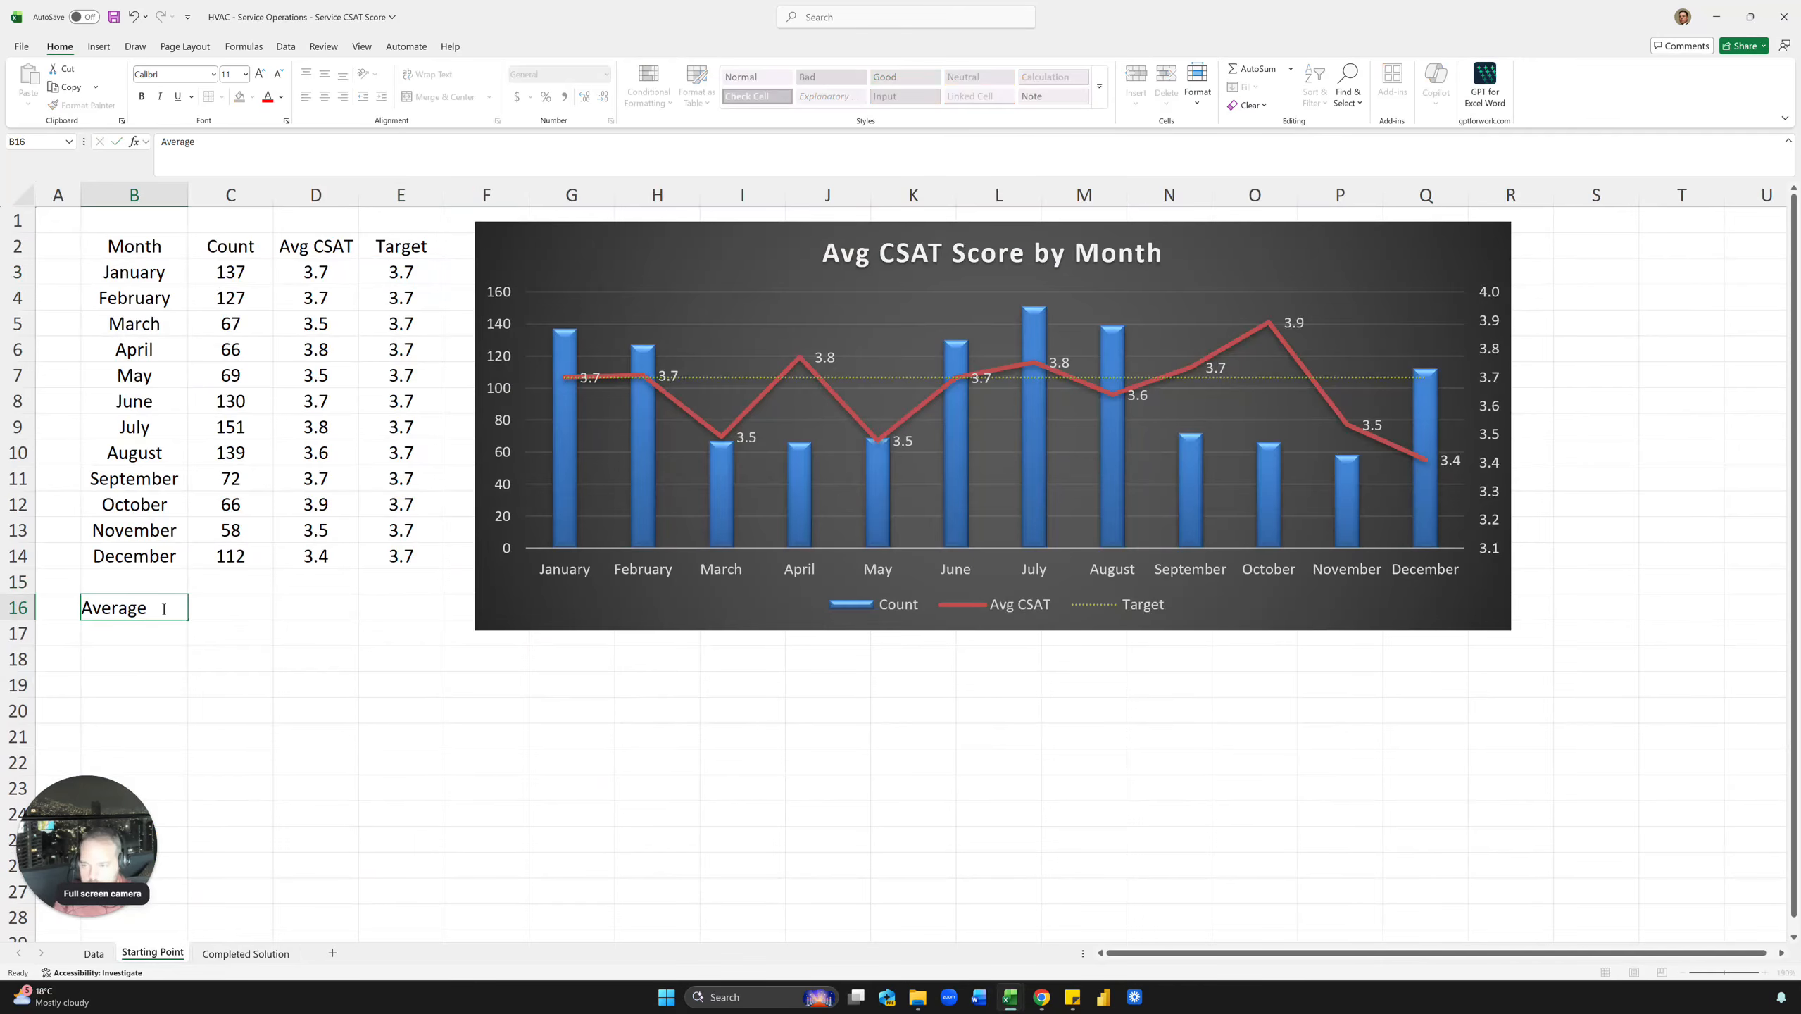
Total the monthly counts C3:C14 in C16 with a SUM formula.
left_click(216, 602)
type("=sum")
key("Tab")
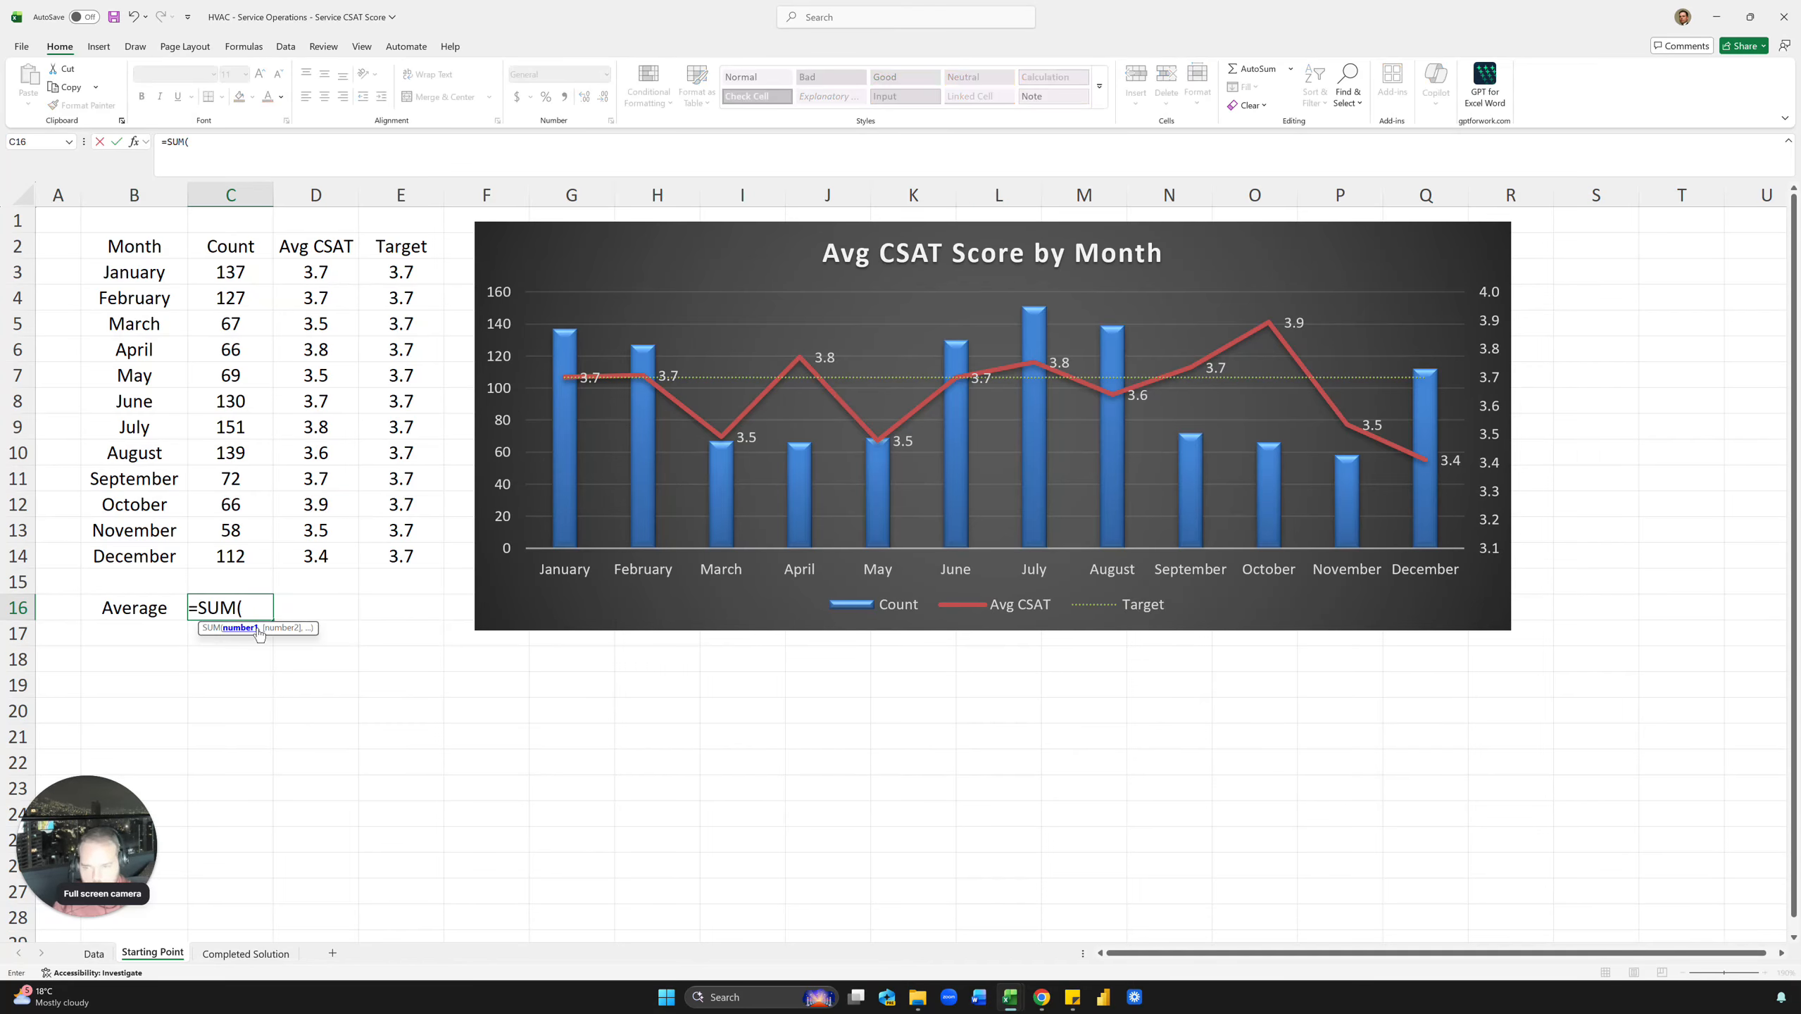
key("Up")
key("Up")
key("ctrl+shift+Up")
key("shift+Down")
key("Return")
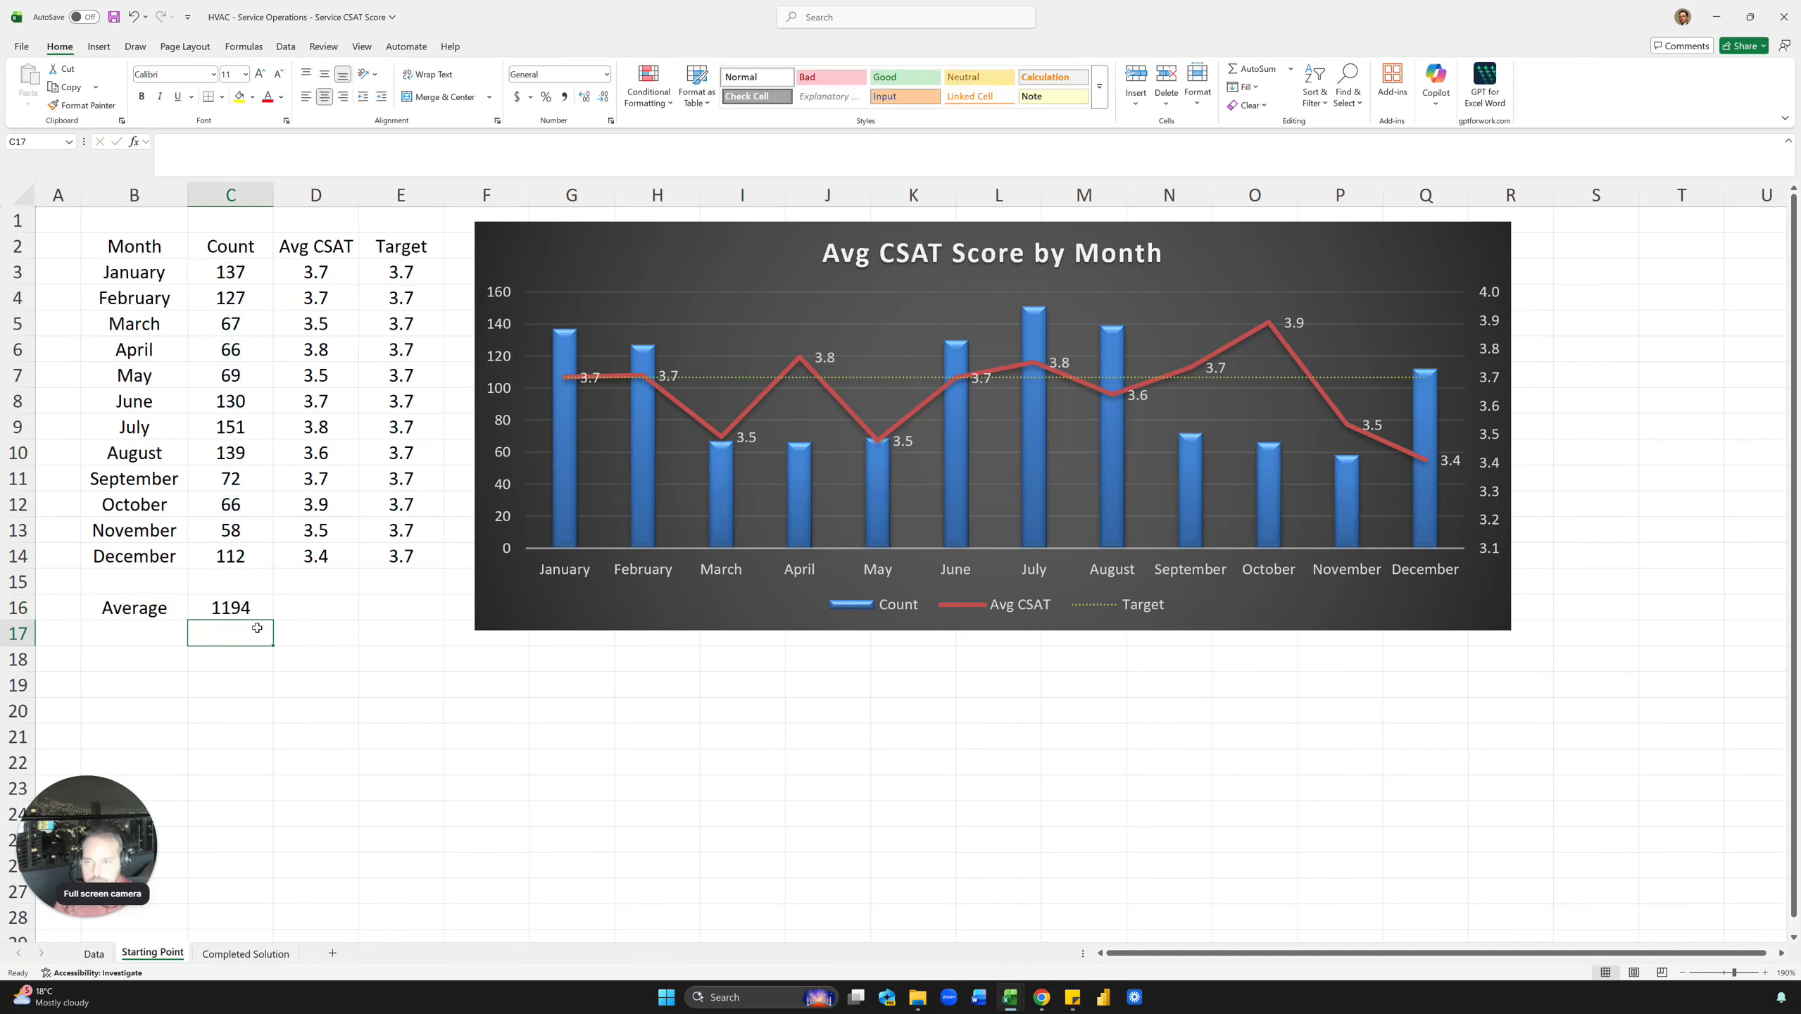
Format the count total in C16 with a thousands separator and no decimals.
key("Up")
key("ctrl+shift+1")
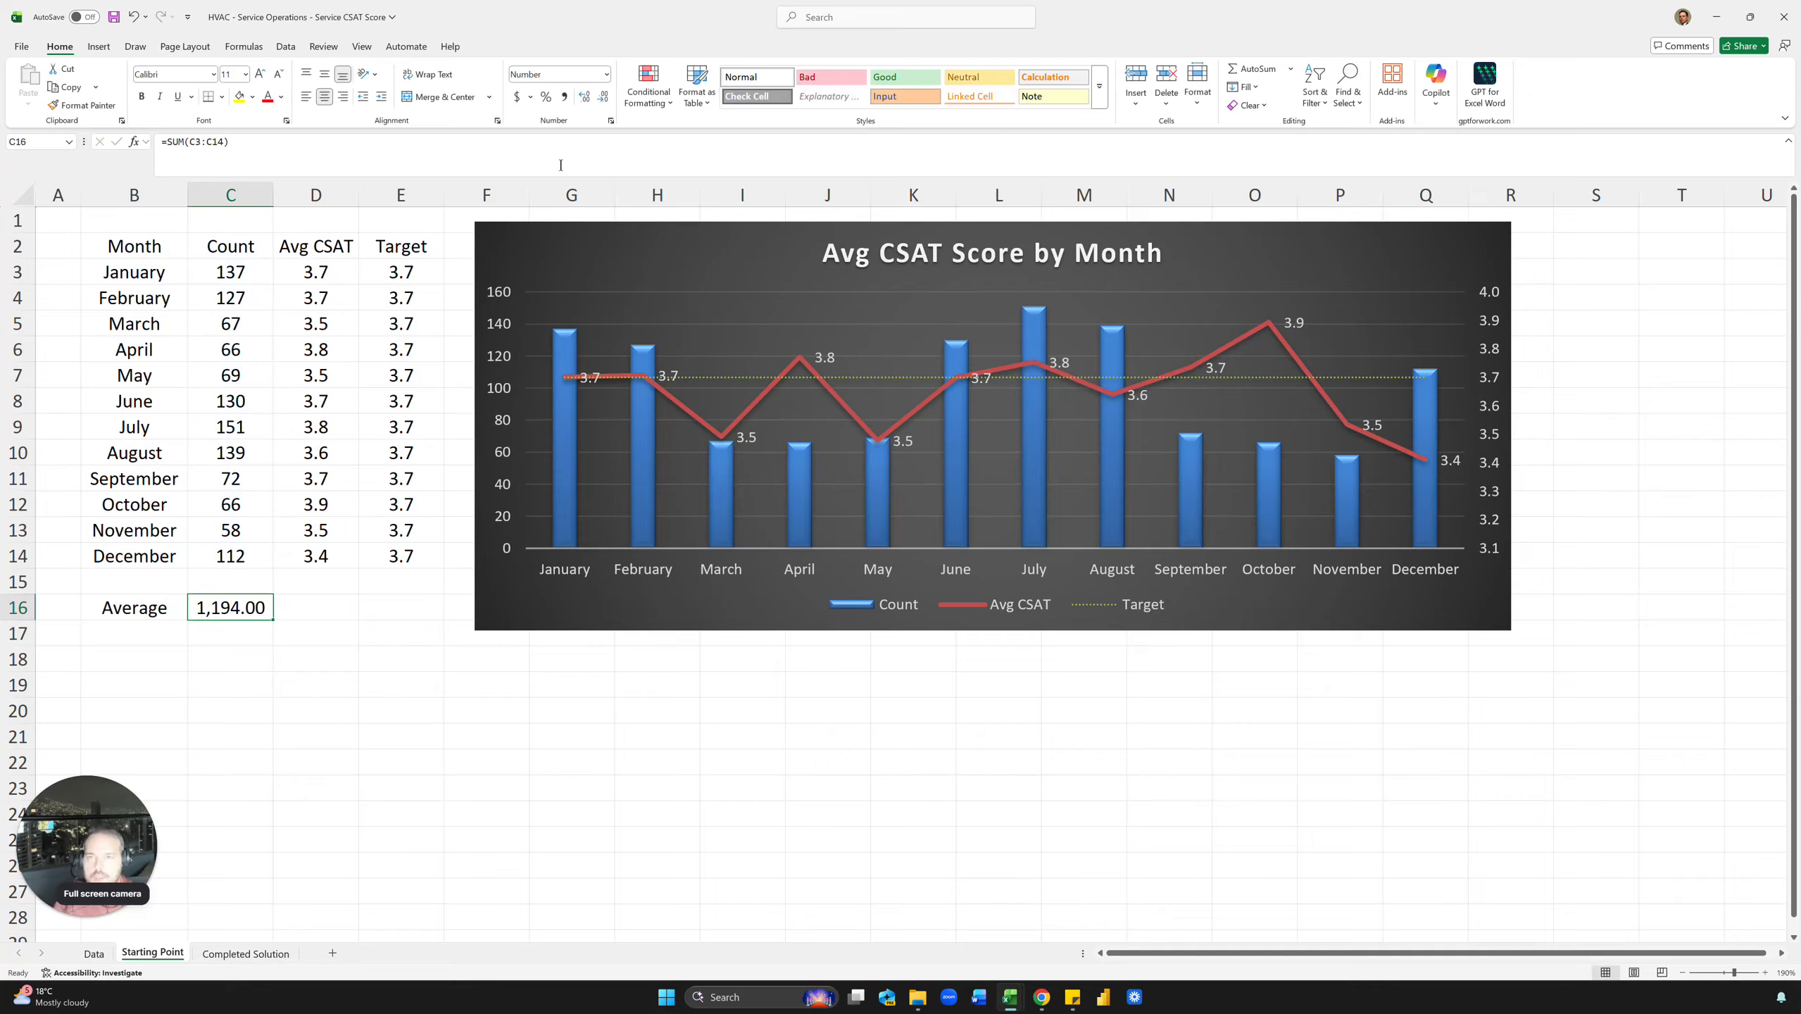
double_click(602, 98)
Start an AVERAGEIFS formula in D16 that averages Data sheet column L (CSAT_Score) with column M (CSAT_Response_Flag) as the criteria range.
left_click(310, 591)
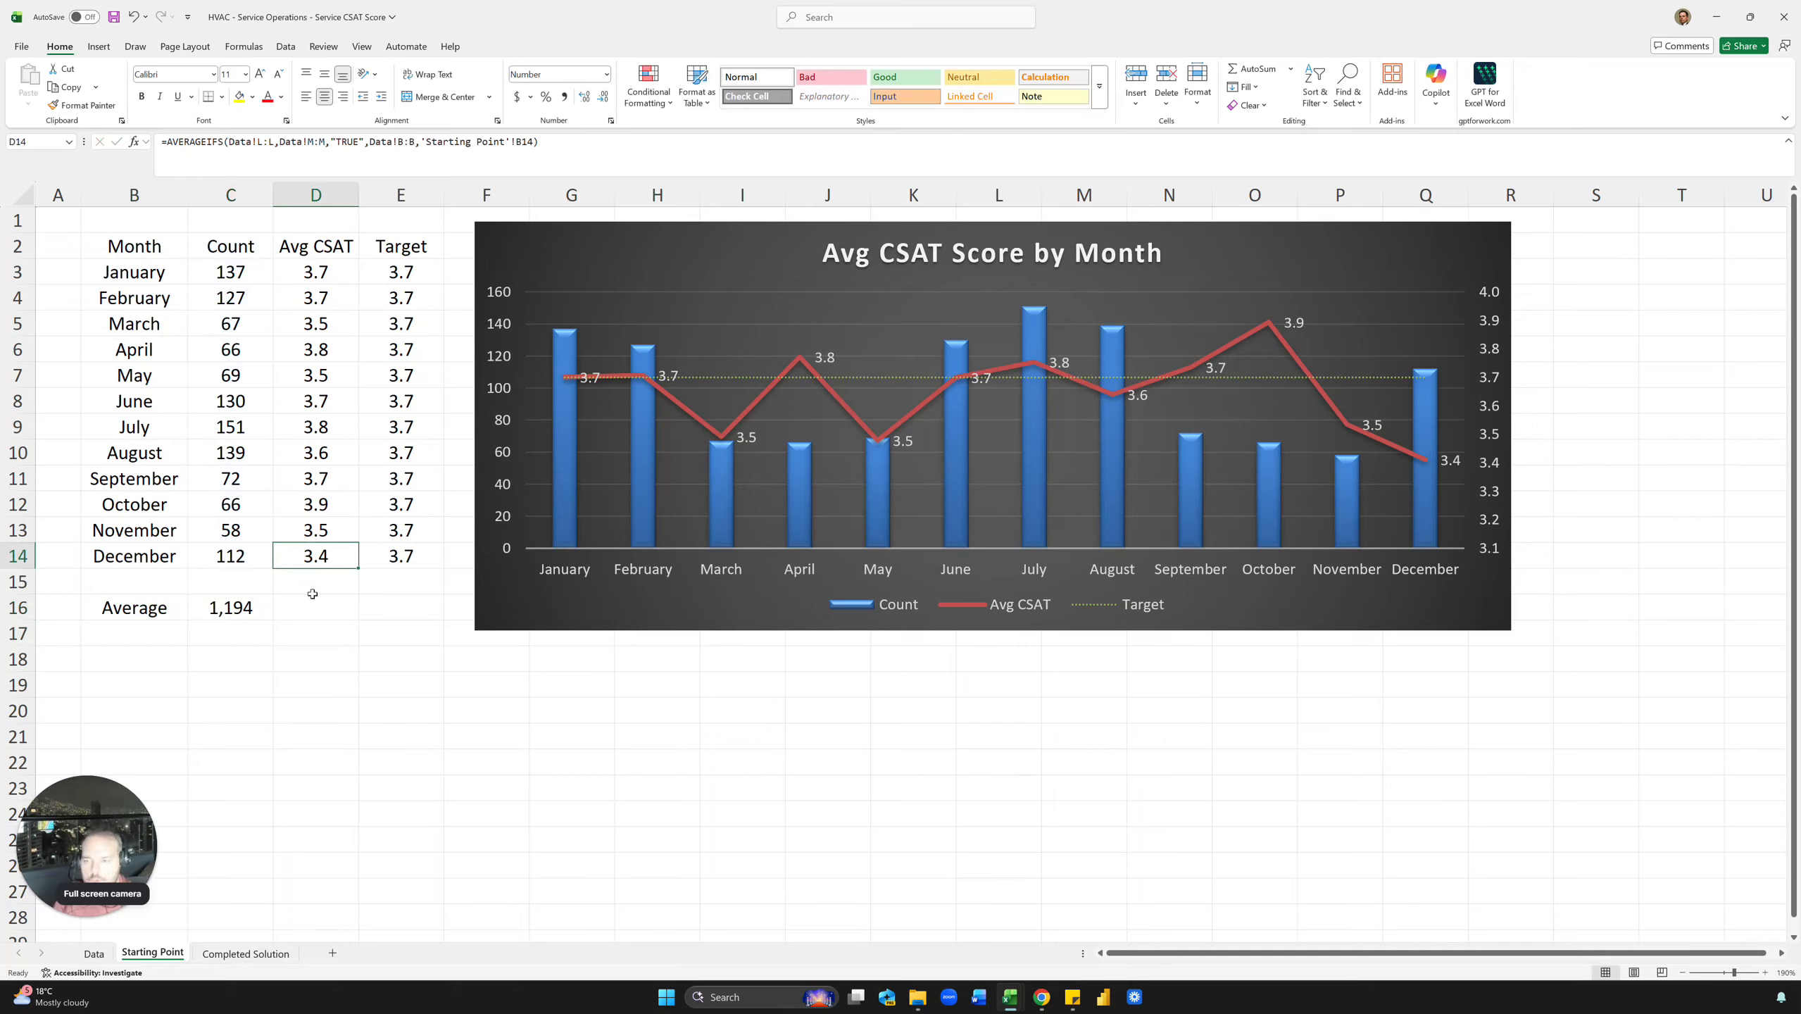
left_click_drag(317, 558, 305, 277)
left_click(306, 610)
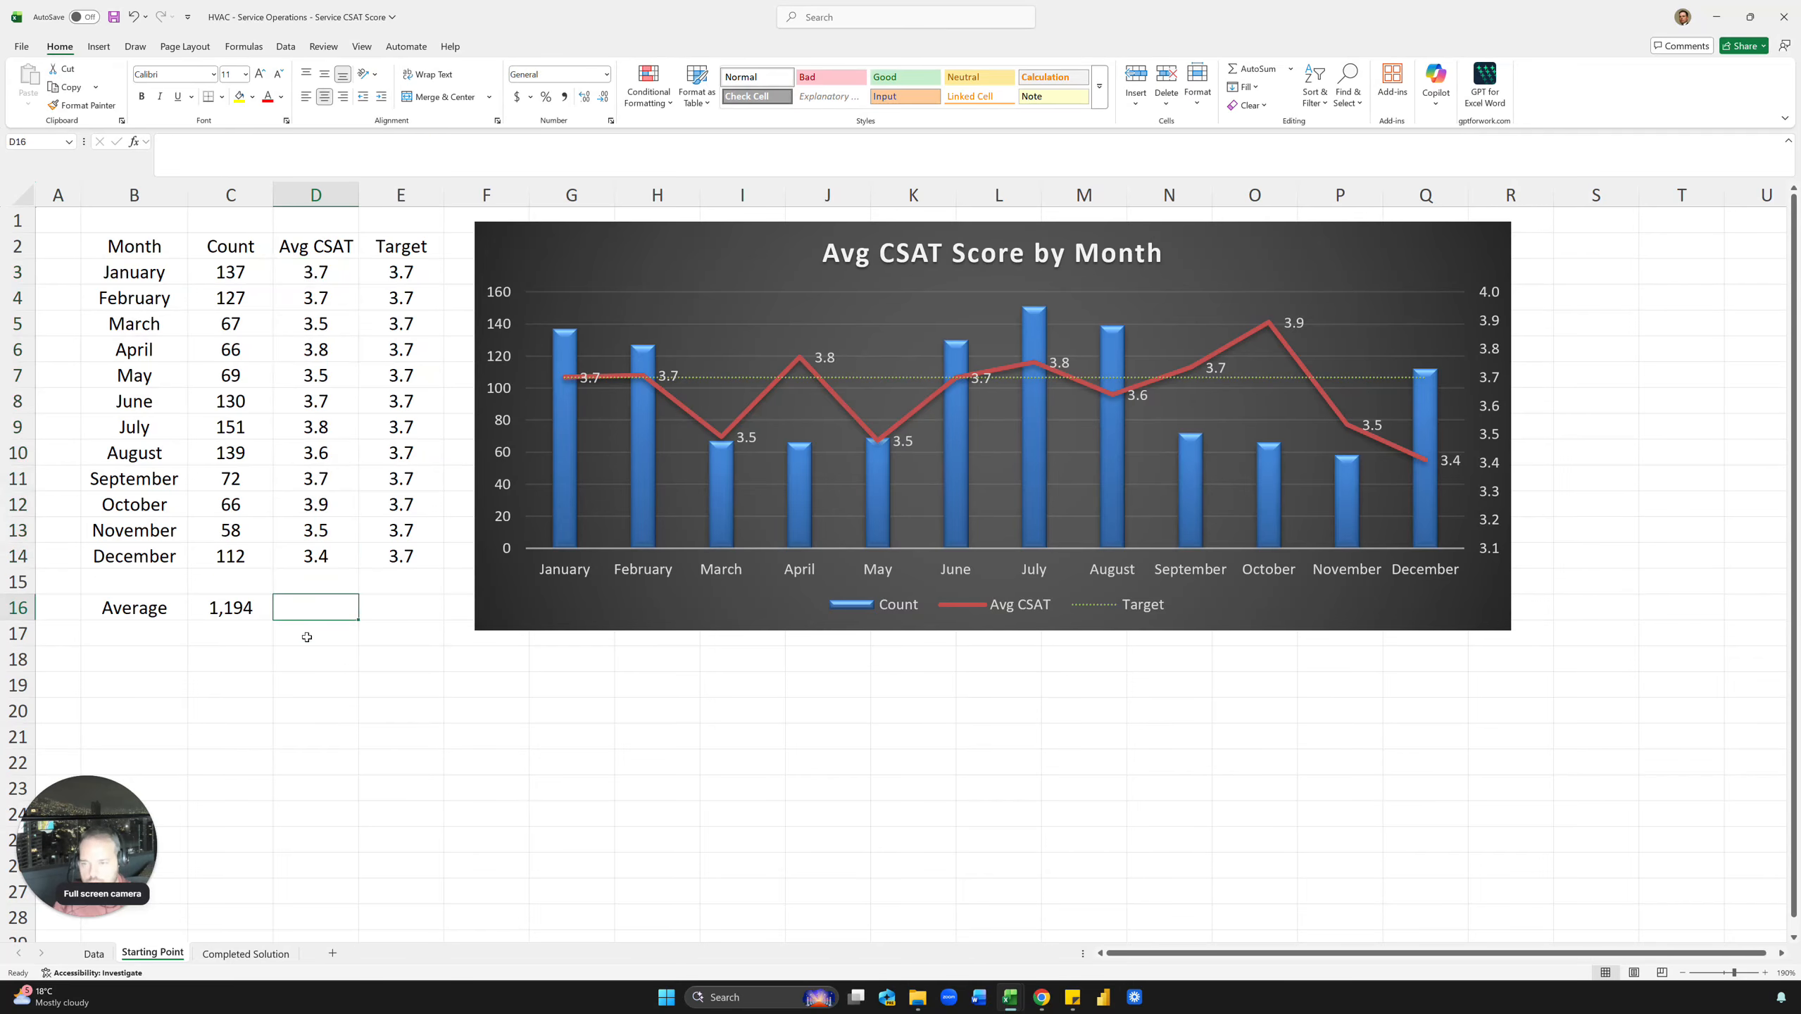
type("=average")
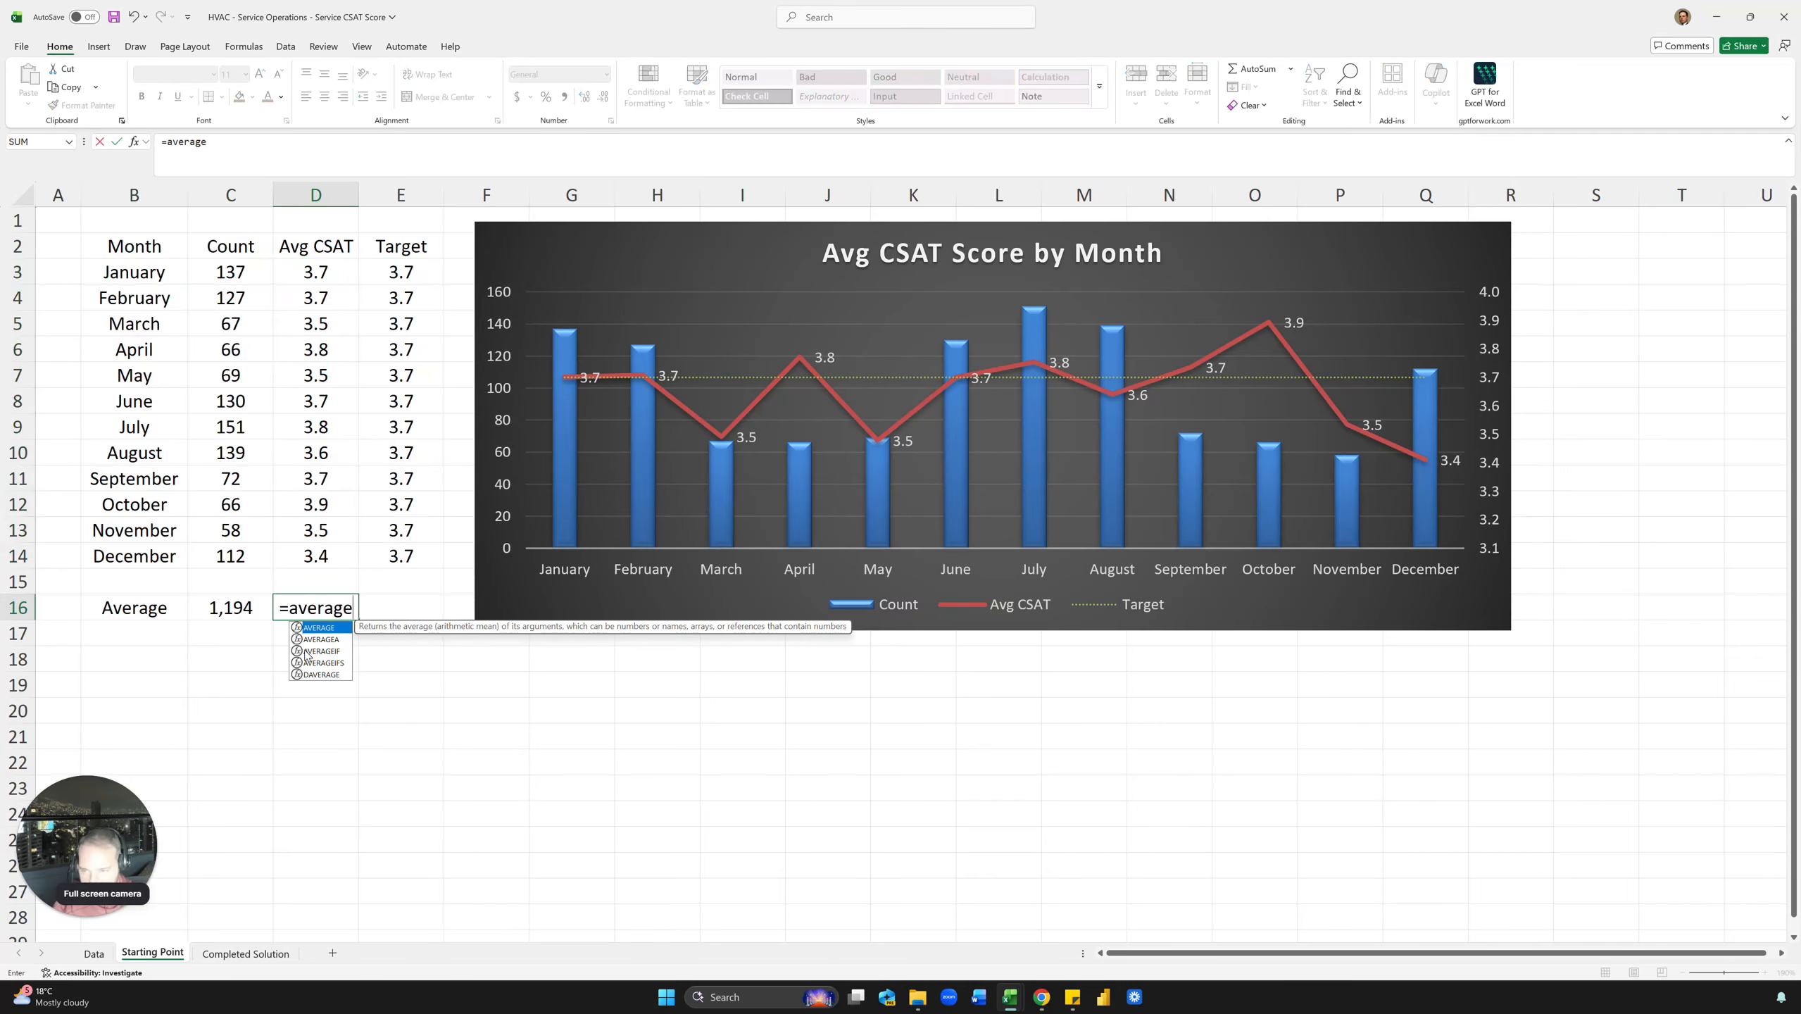
double_click(320, 663)
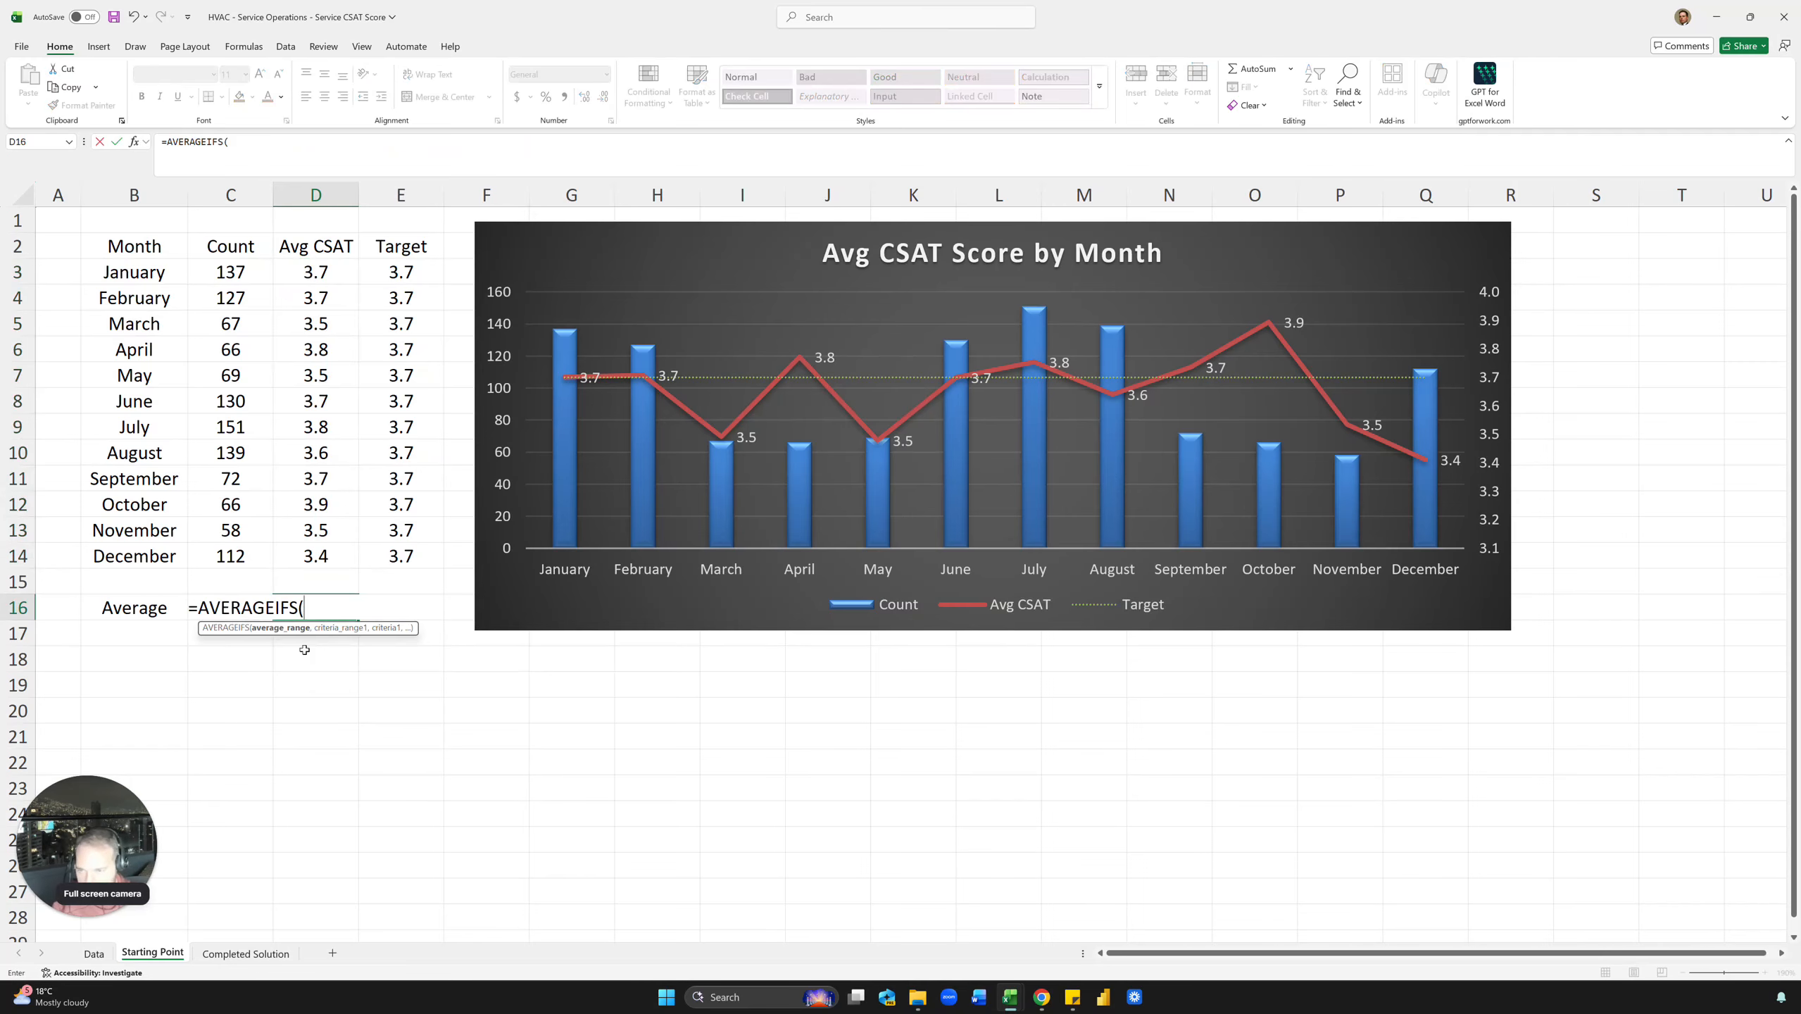
left_click(96, 959)
left_click(891, 182)
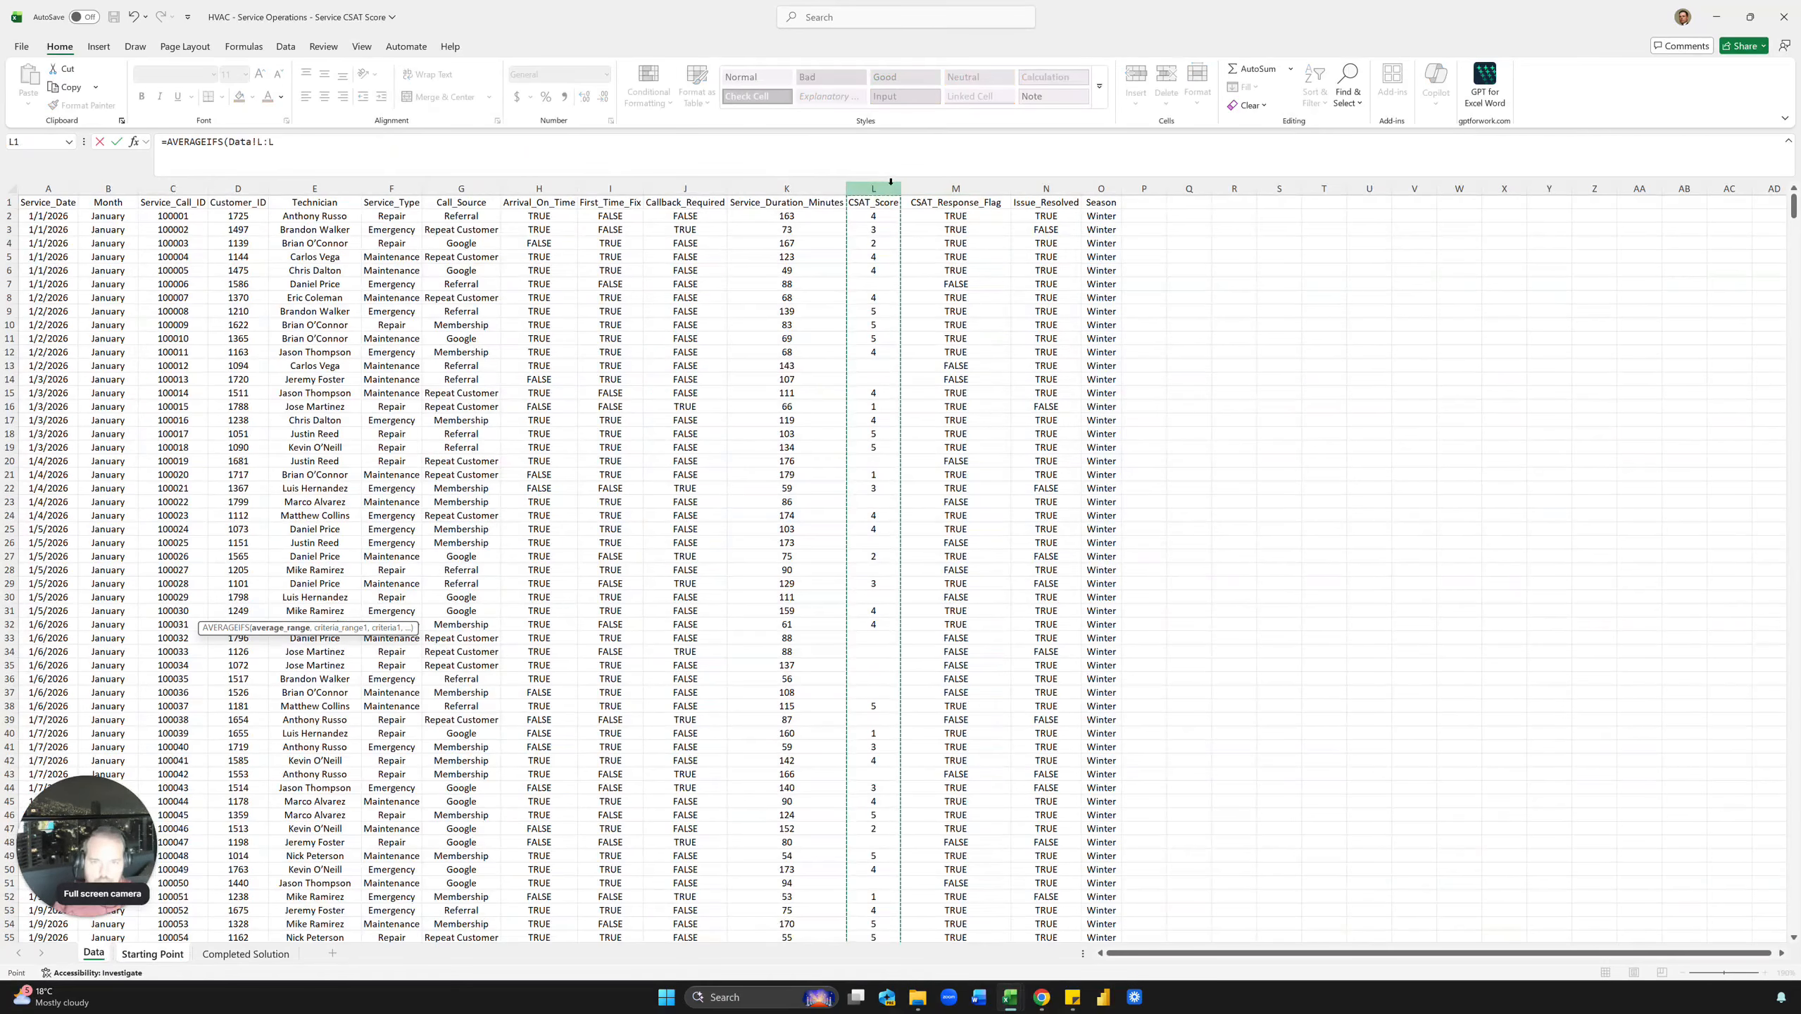
type(",")
left_click(959, 183)
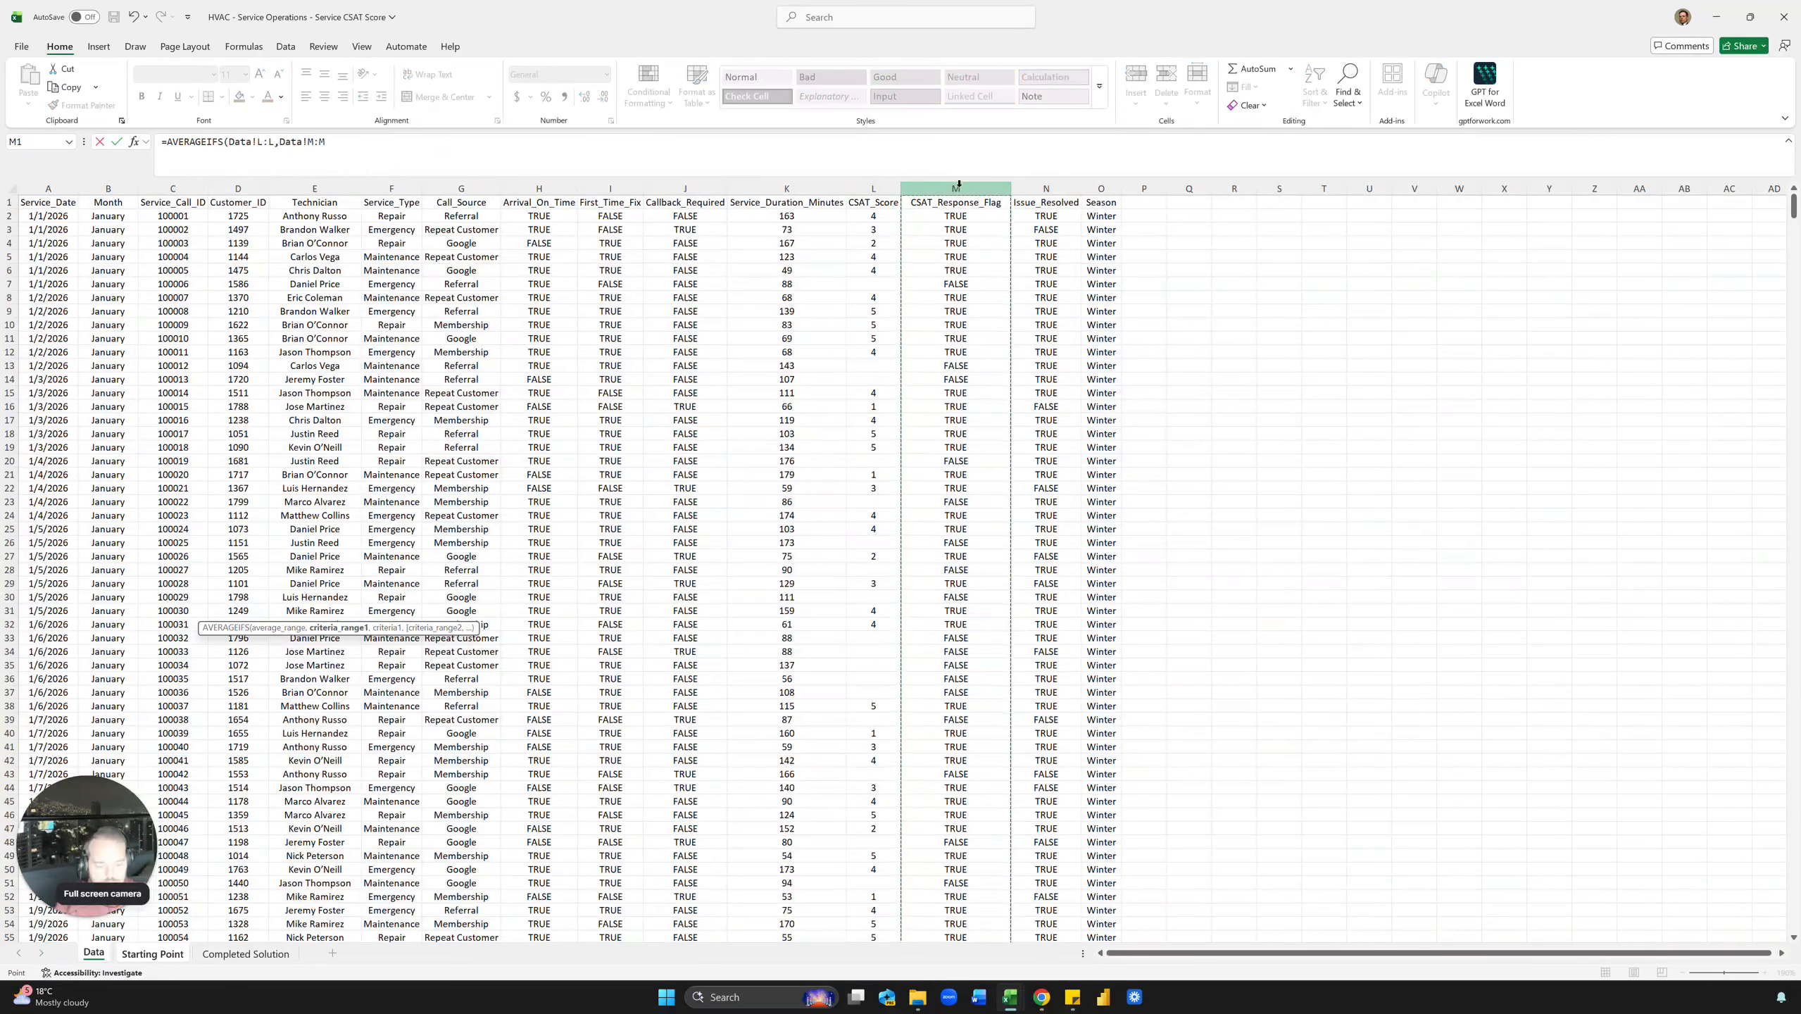
Finish the D16 AVERAGEIFS formula with TRUE as the criterion.
type(",'True")
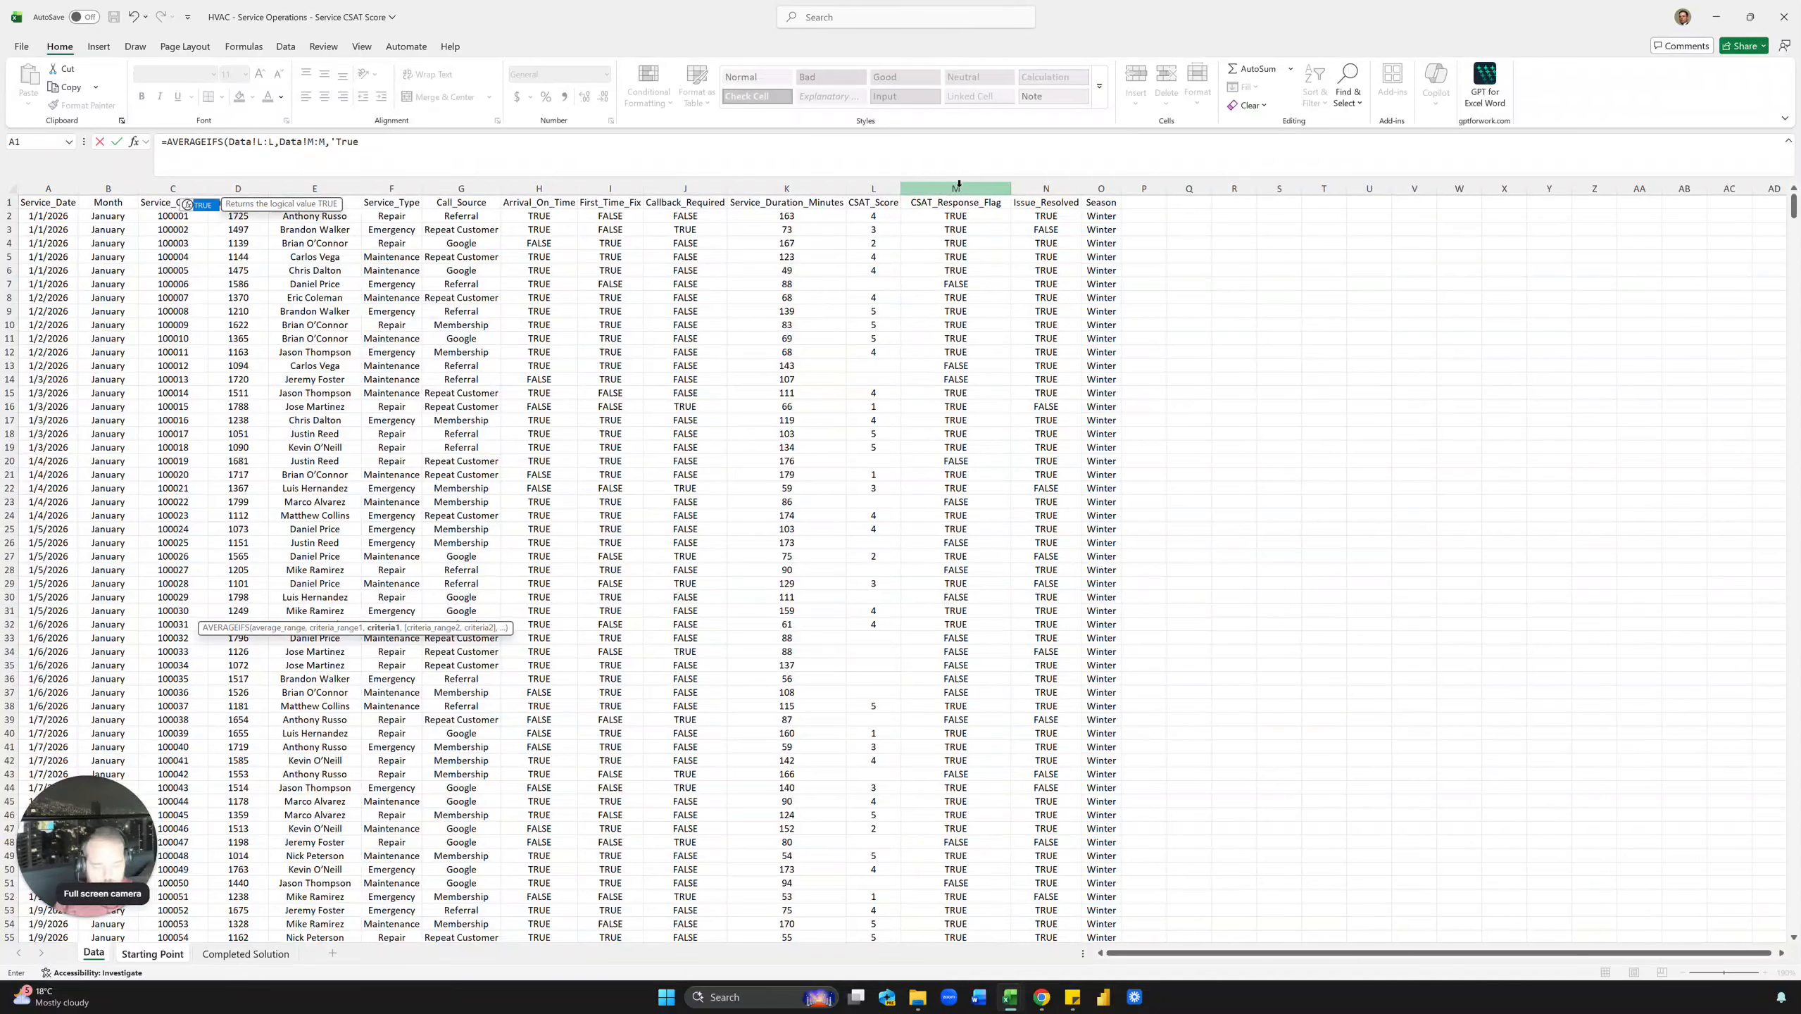
key("BackSpace")
key("BackSpace")
key("BackSpace")
key("BackSpace")
key("BackSpace")
type("T")
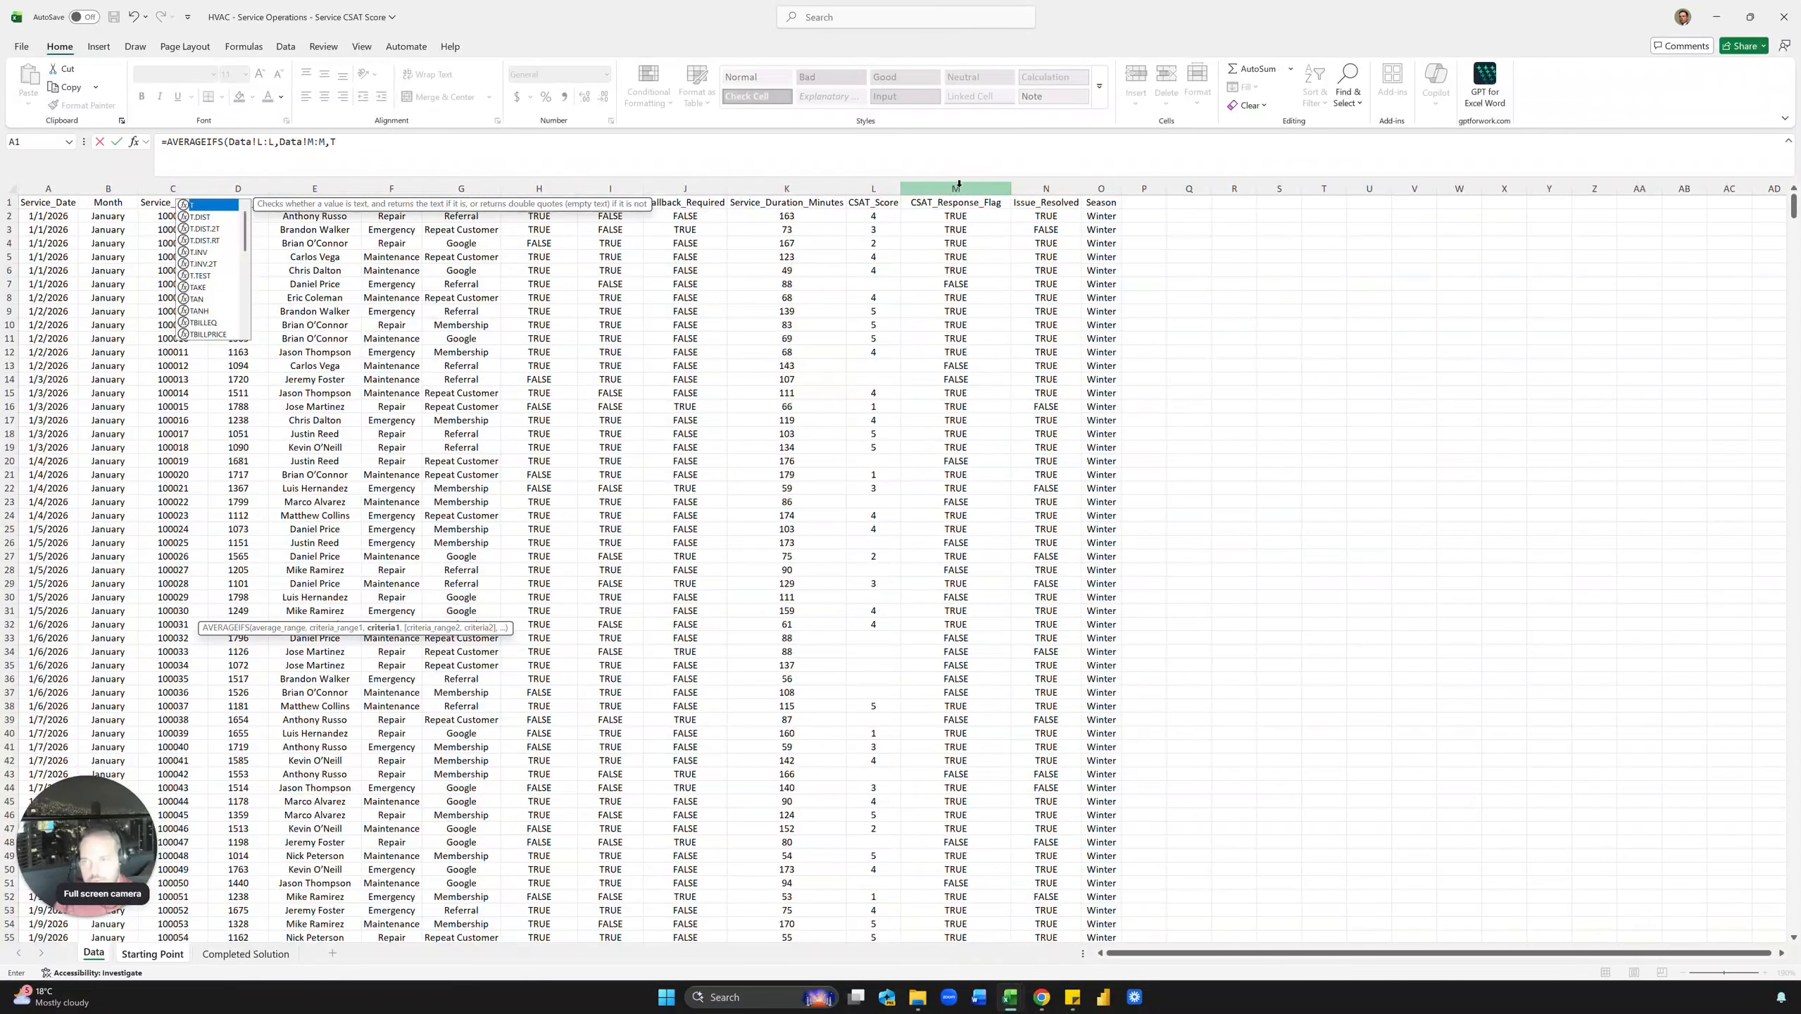
type("RUE)")
key("Return")
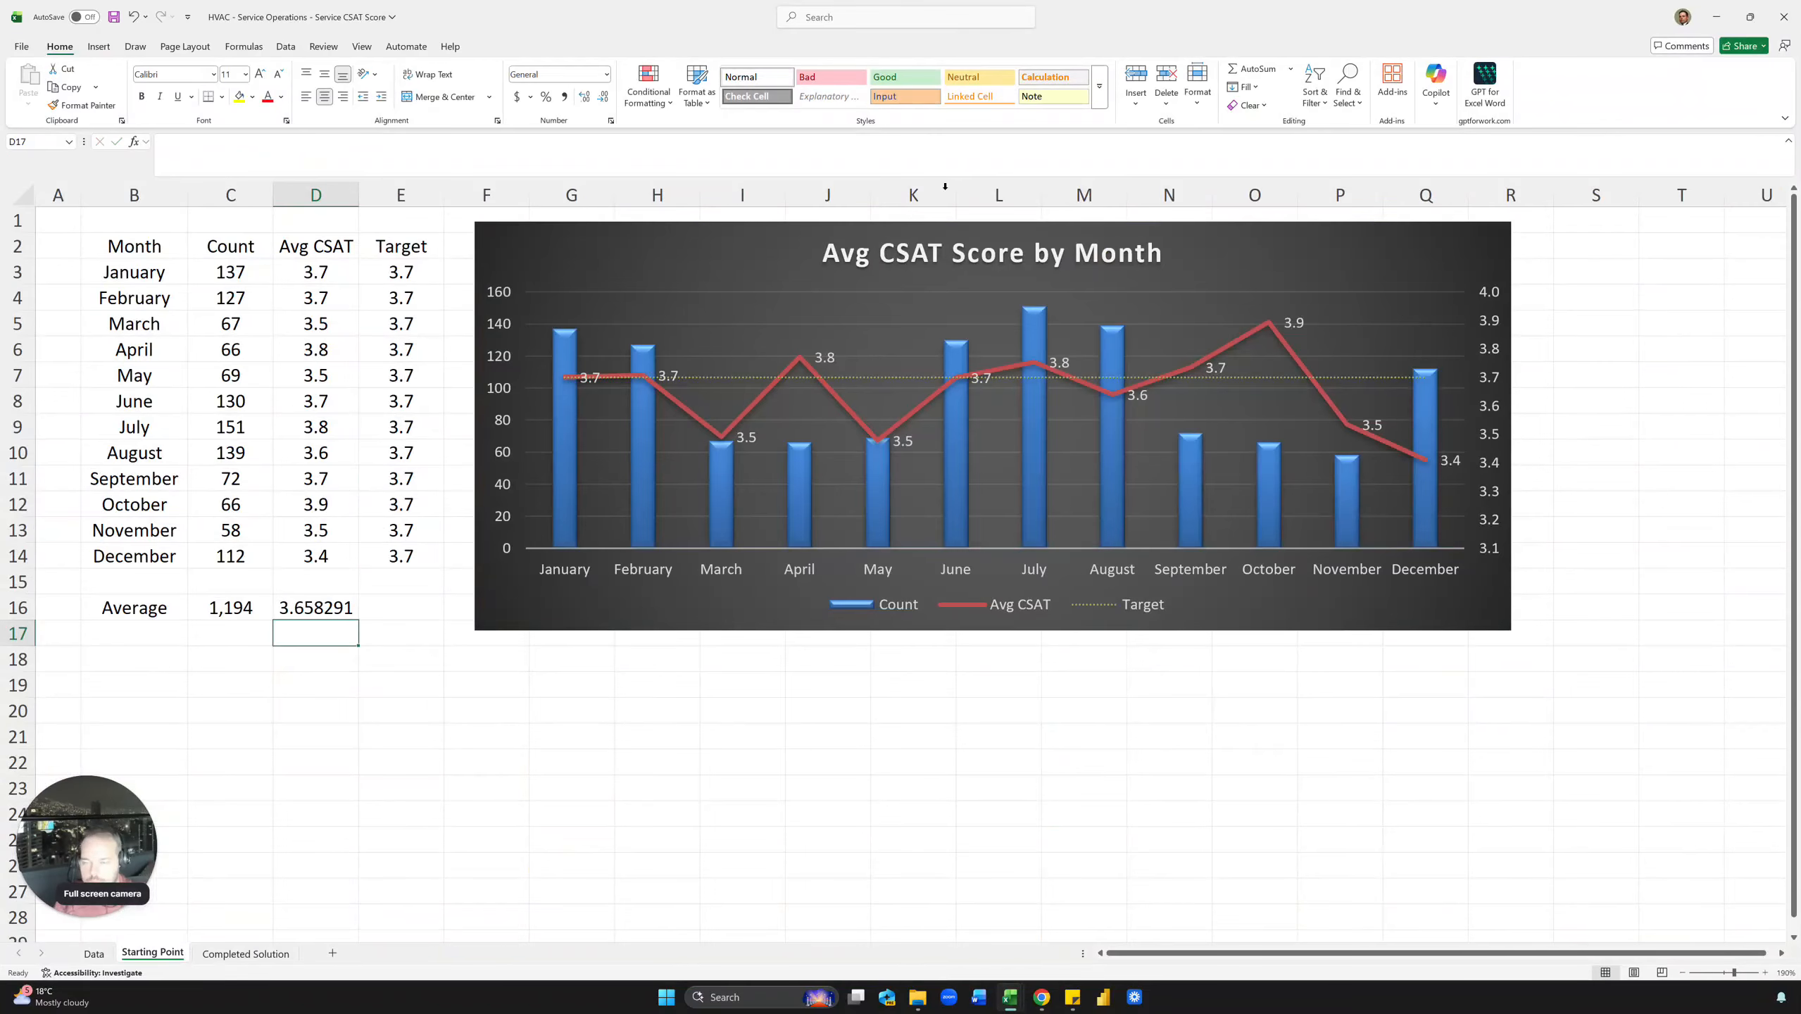
Average the monthly CSAT scores D3:D14 in D17 as a comparison with the overall average.
left_click(331, 608)
left_click(312, 632)
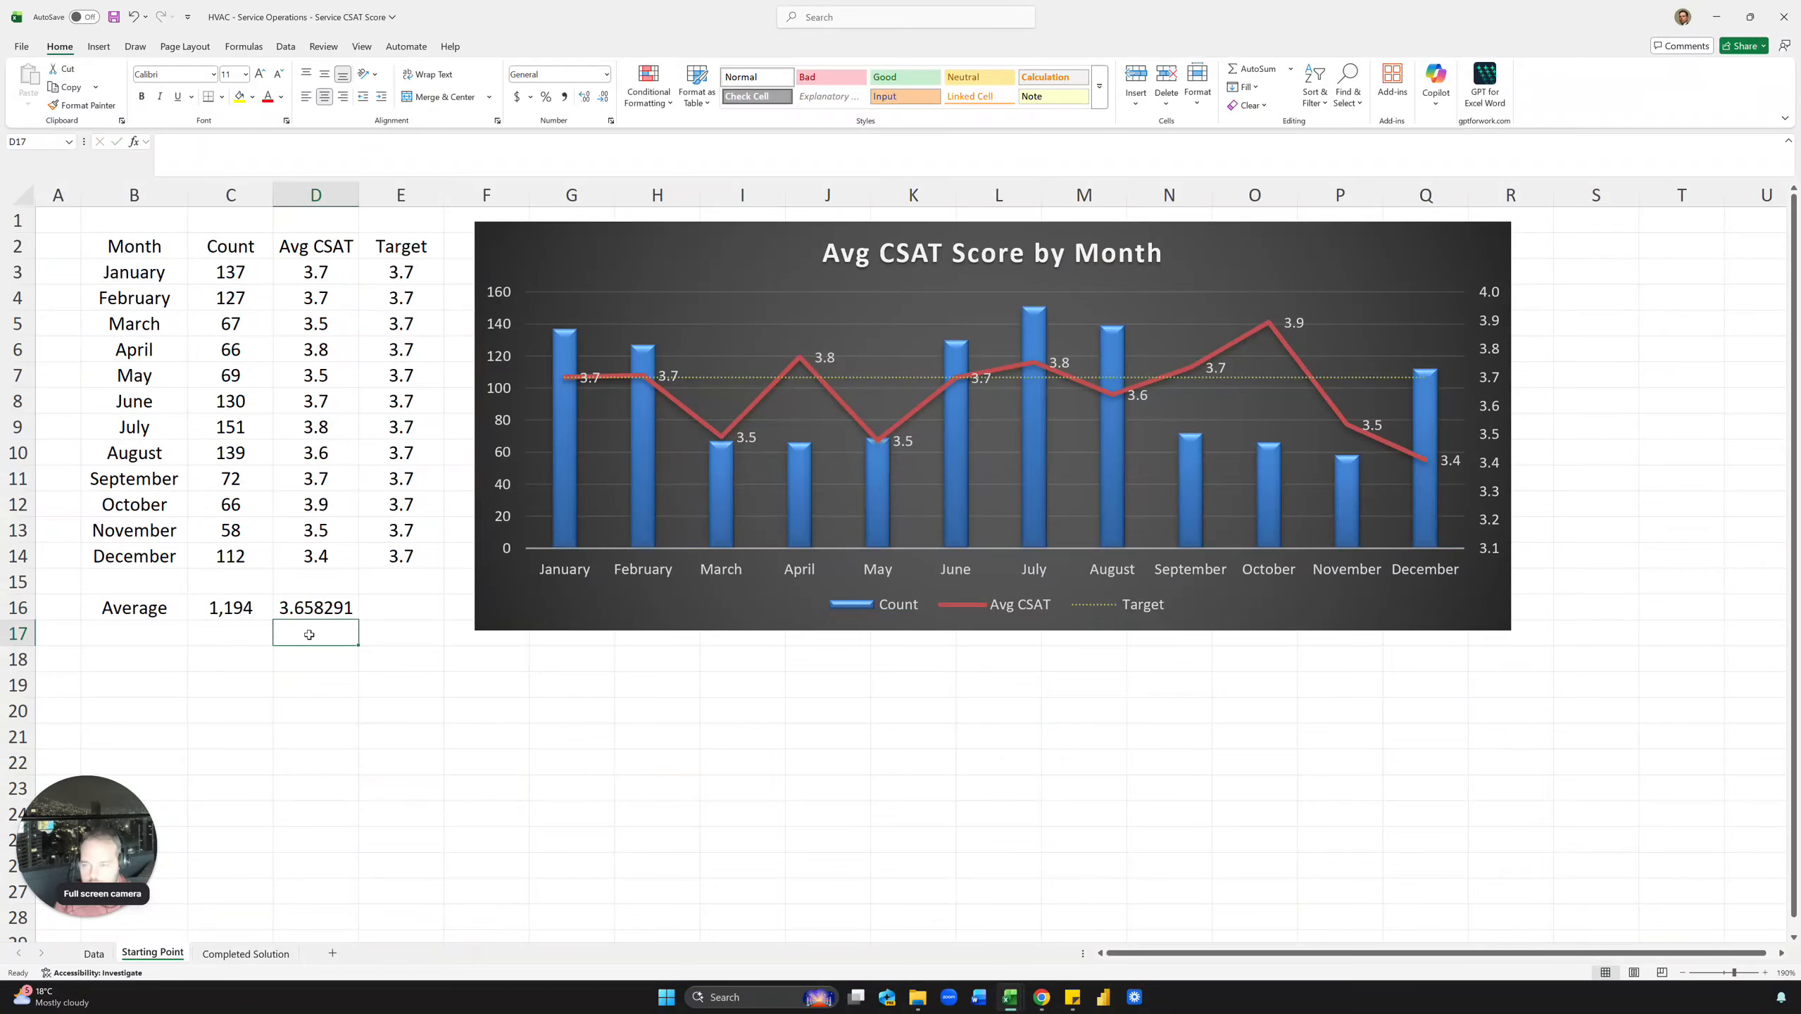
type("=aver")
key("Tab")
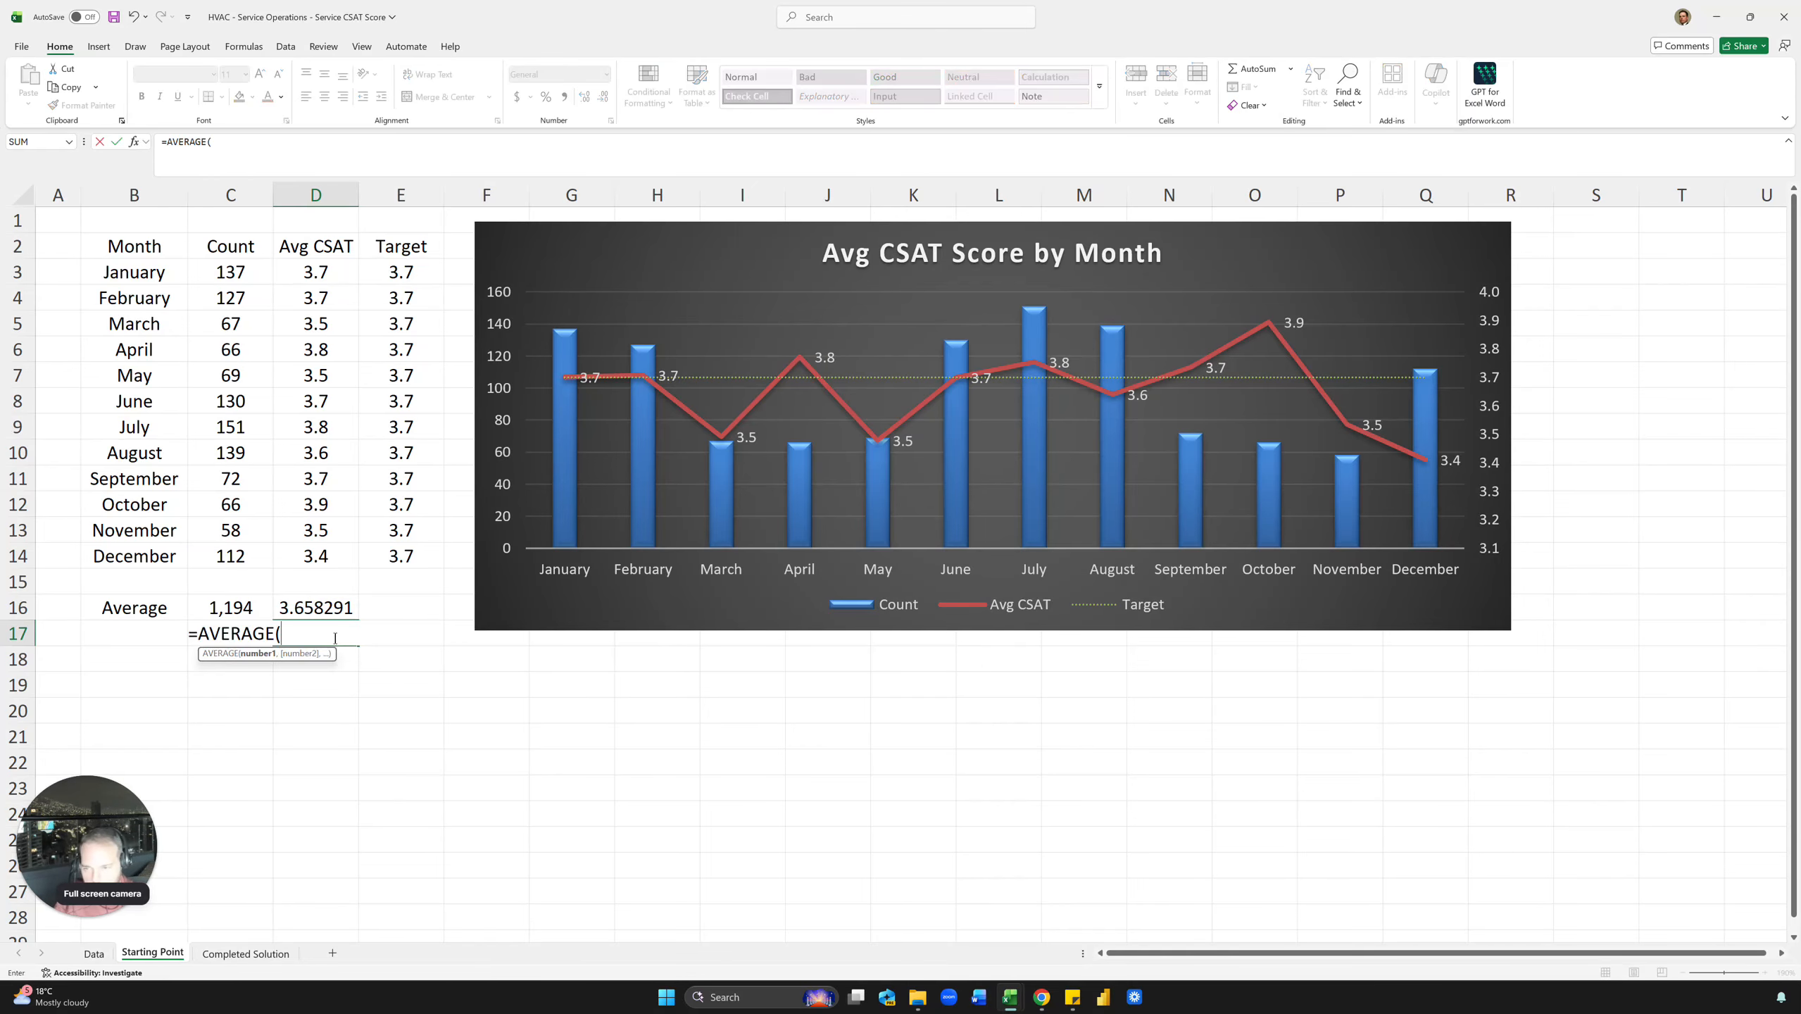
key("Up")
key("Up")
key("Up")
key("ctrl+shift+Up")
key("shift+Down")
key("Return")
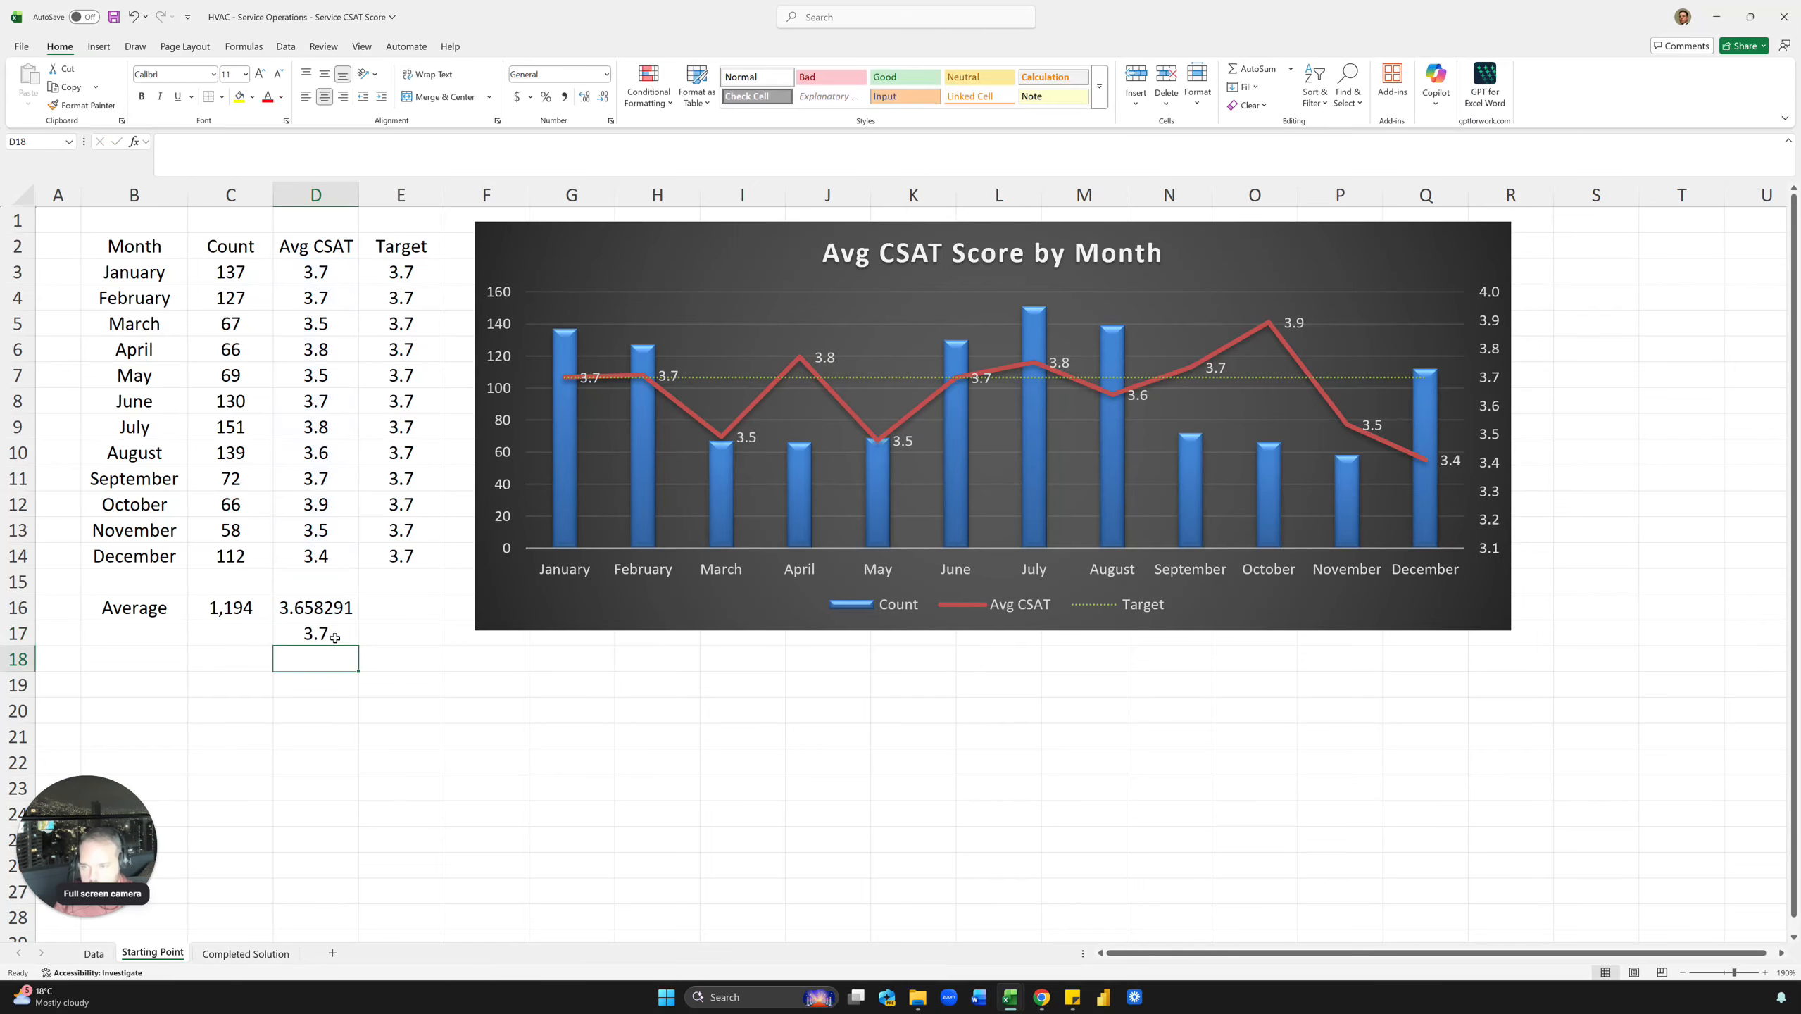
Show the comparison average in D17 with six decimals, and clear the cell after comparing.
left_click(357, 622)
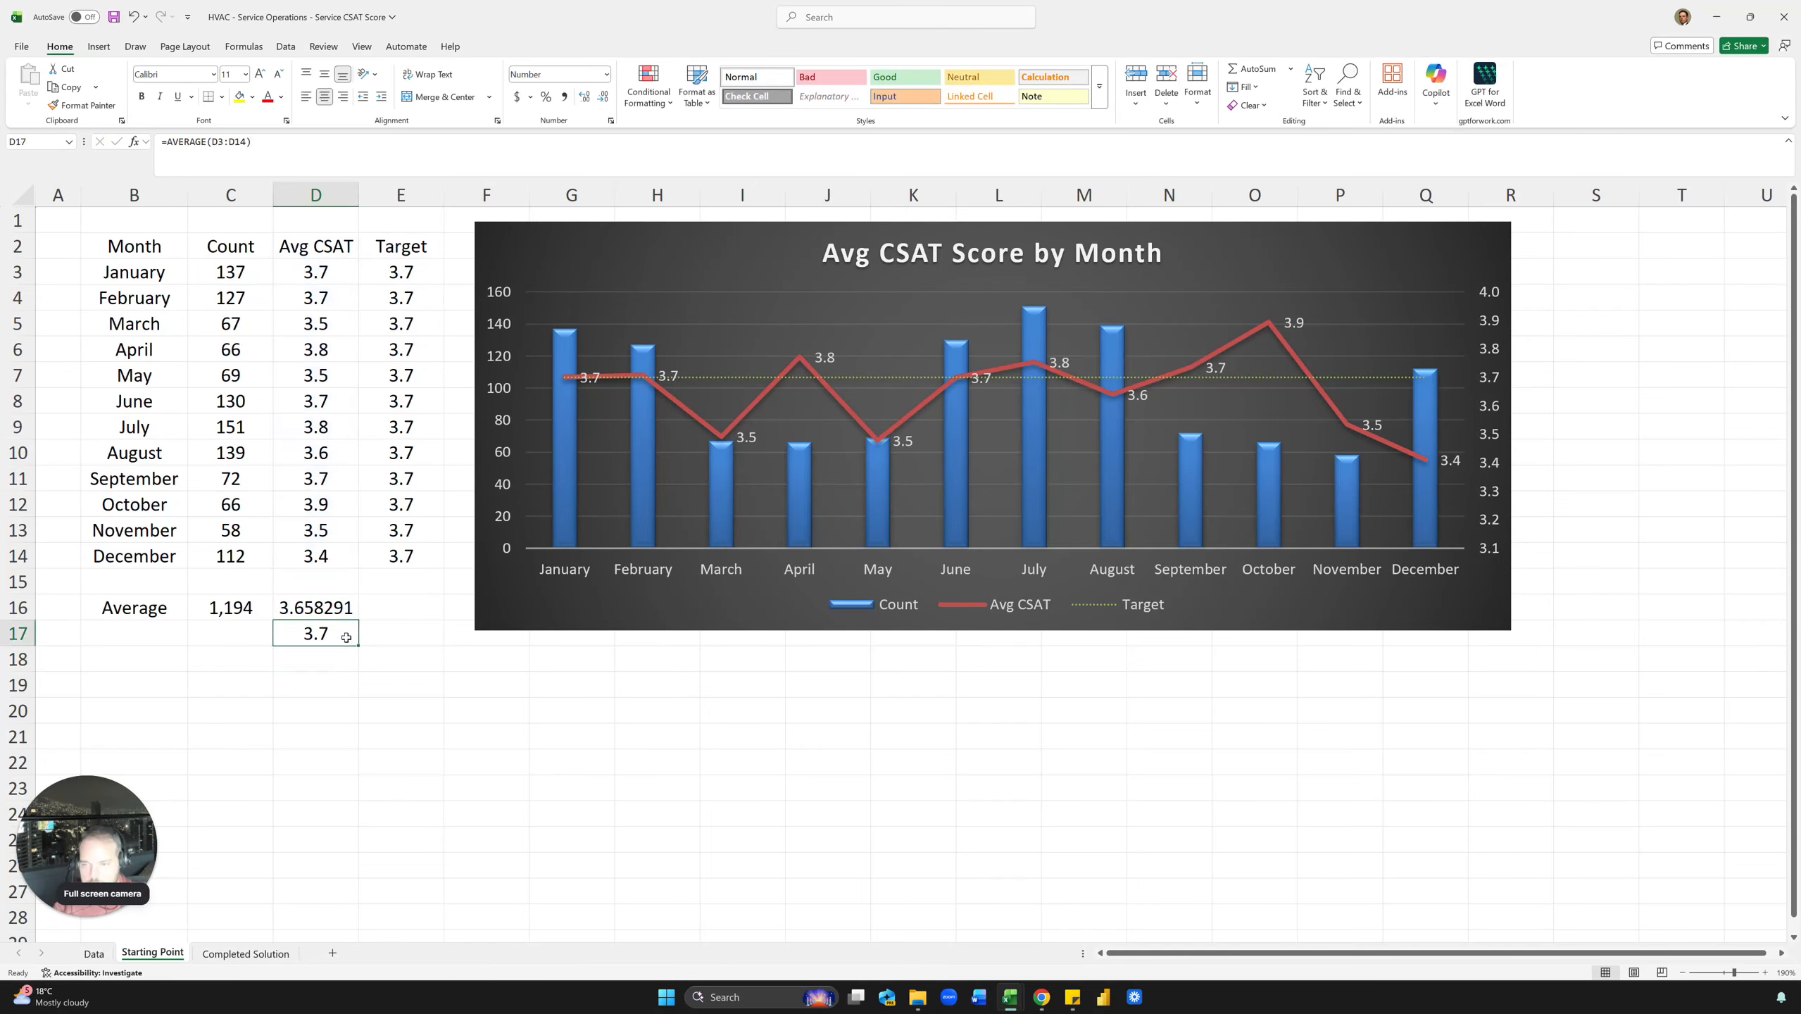
left_click(586, 98)
left_click(586, 98)
left_click(586, 97)
left_click(585, 97)
left_click(586, 98)
left_click(392, 584)
left_click(334, 629)
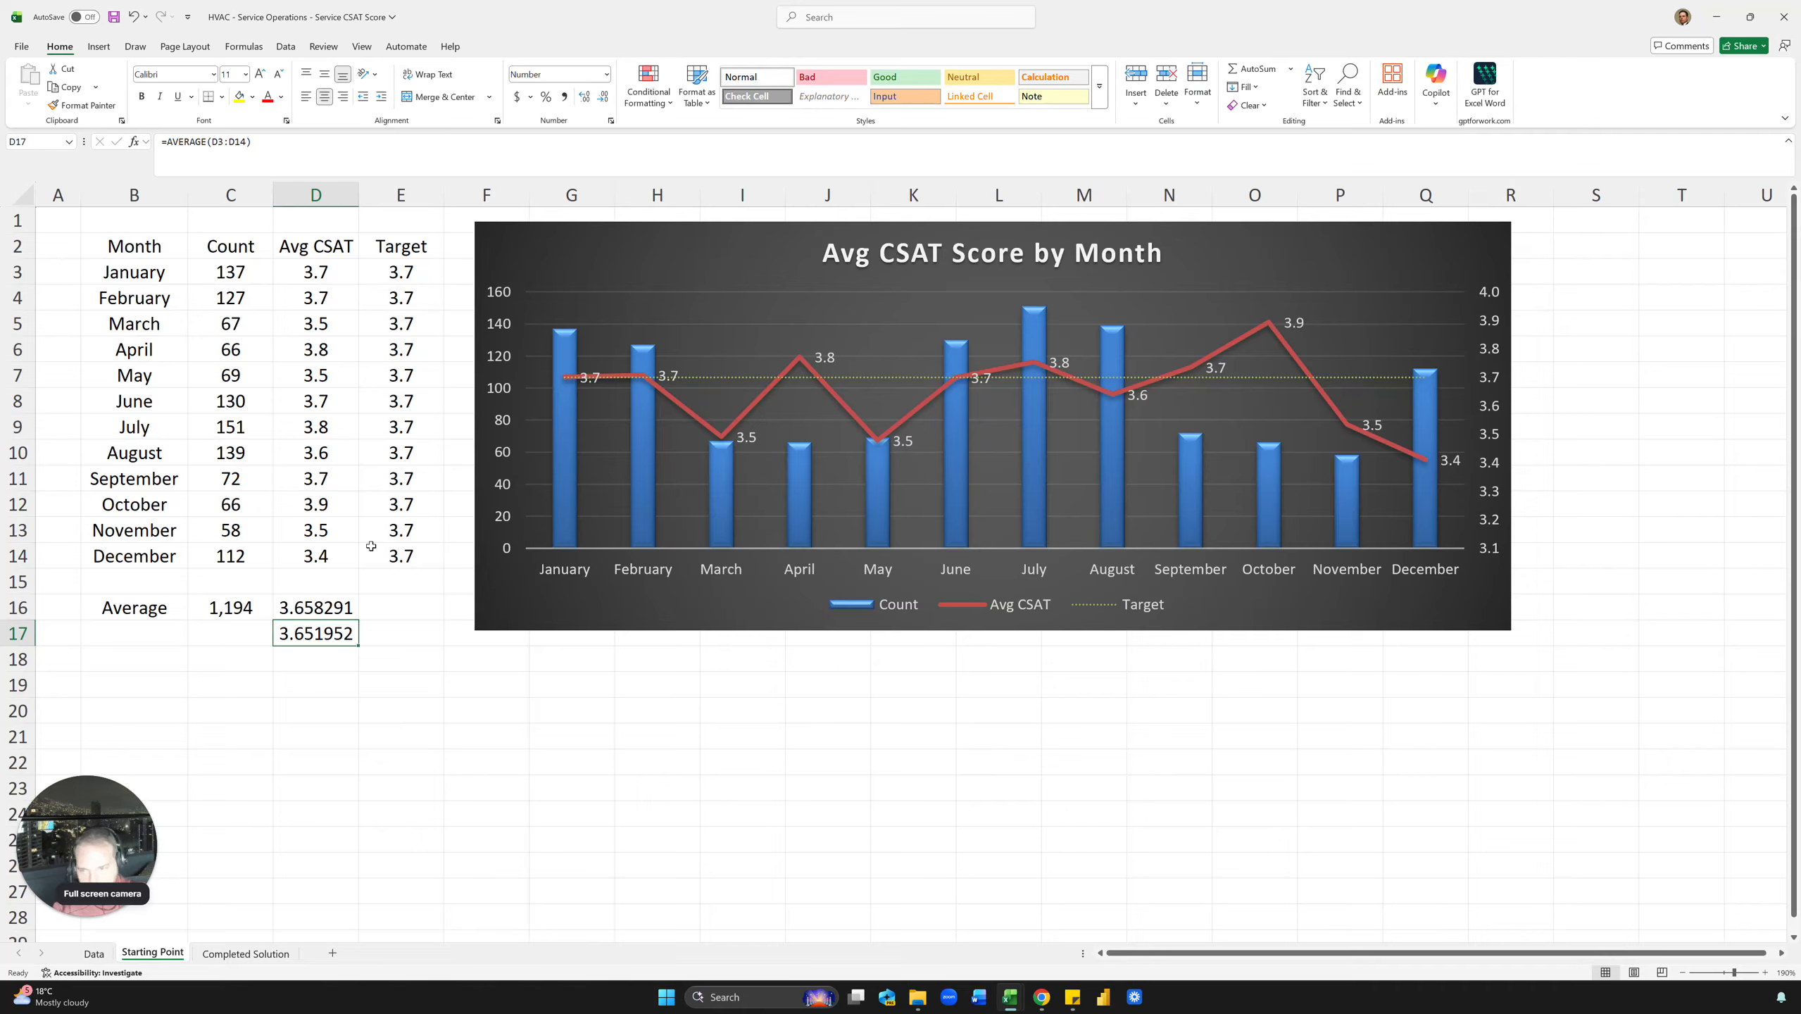
key("Delete")
Format the overall CSAT average in D16 with one decimal place.
left_click(350, 604)
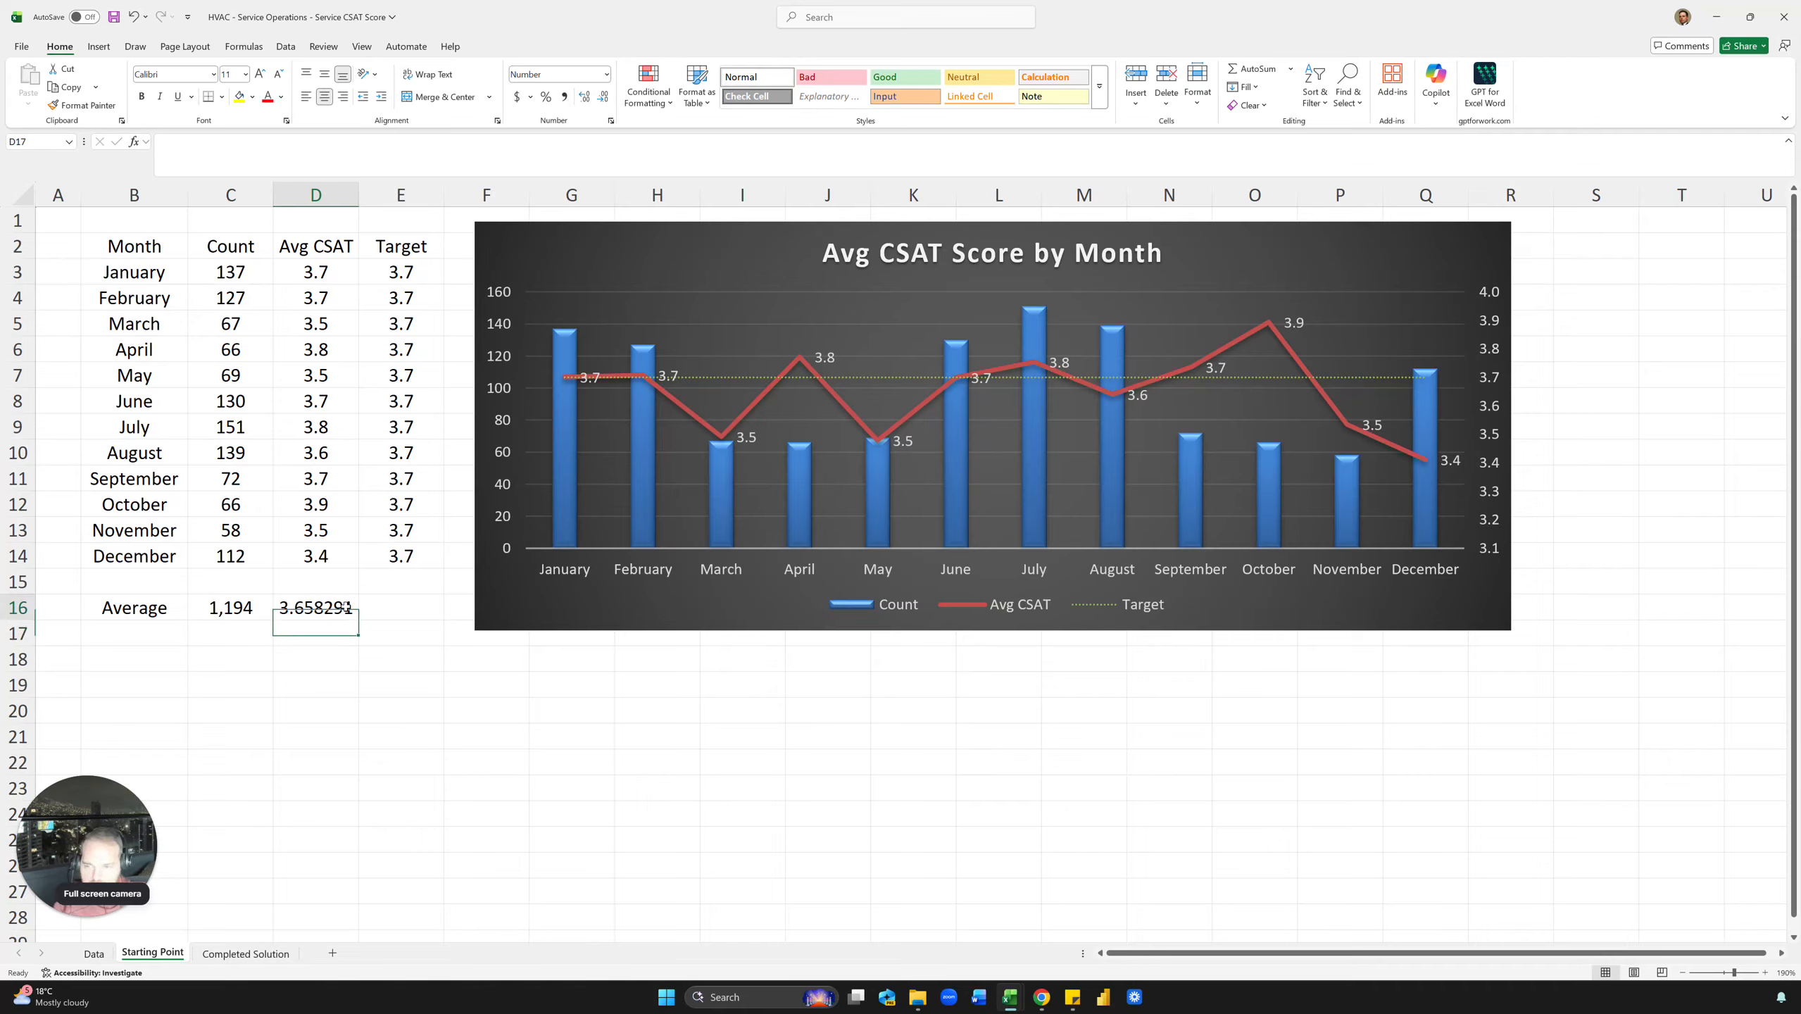
left_click(603, 98)
left_click(603, 98)
left_click(603, 97)
left_click(603, 98)
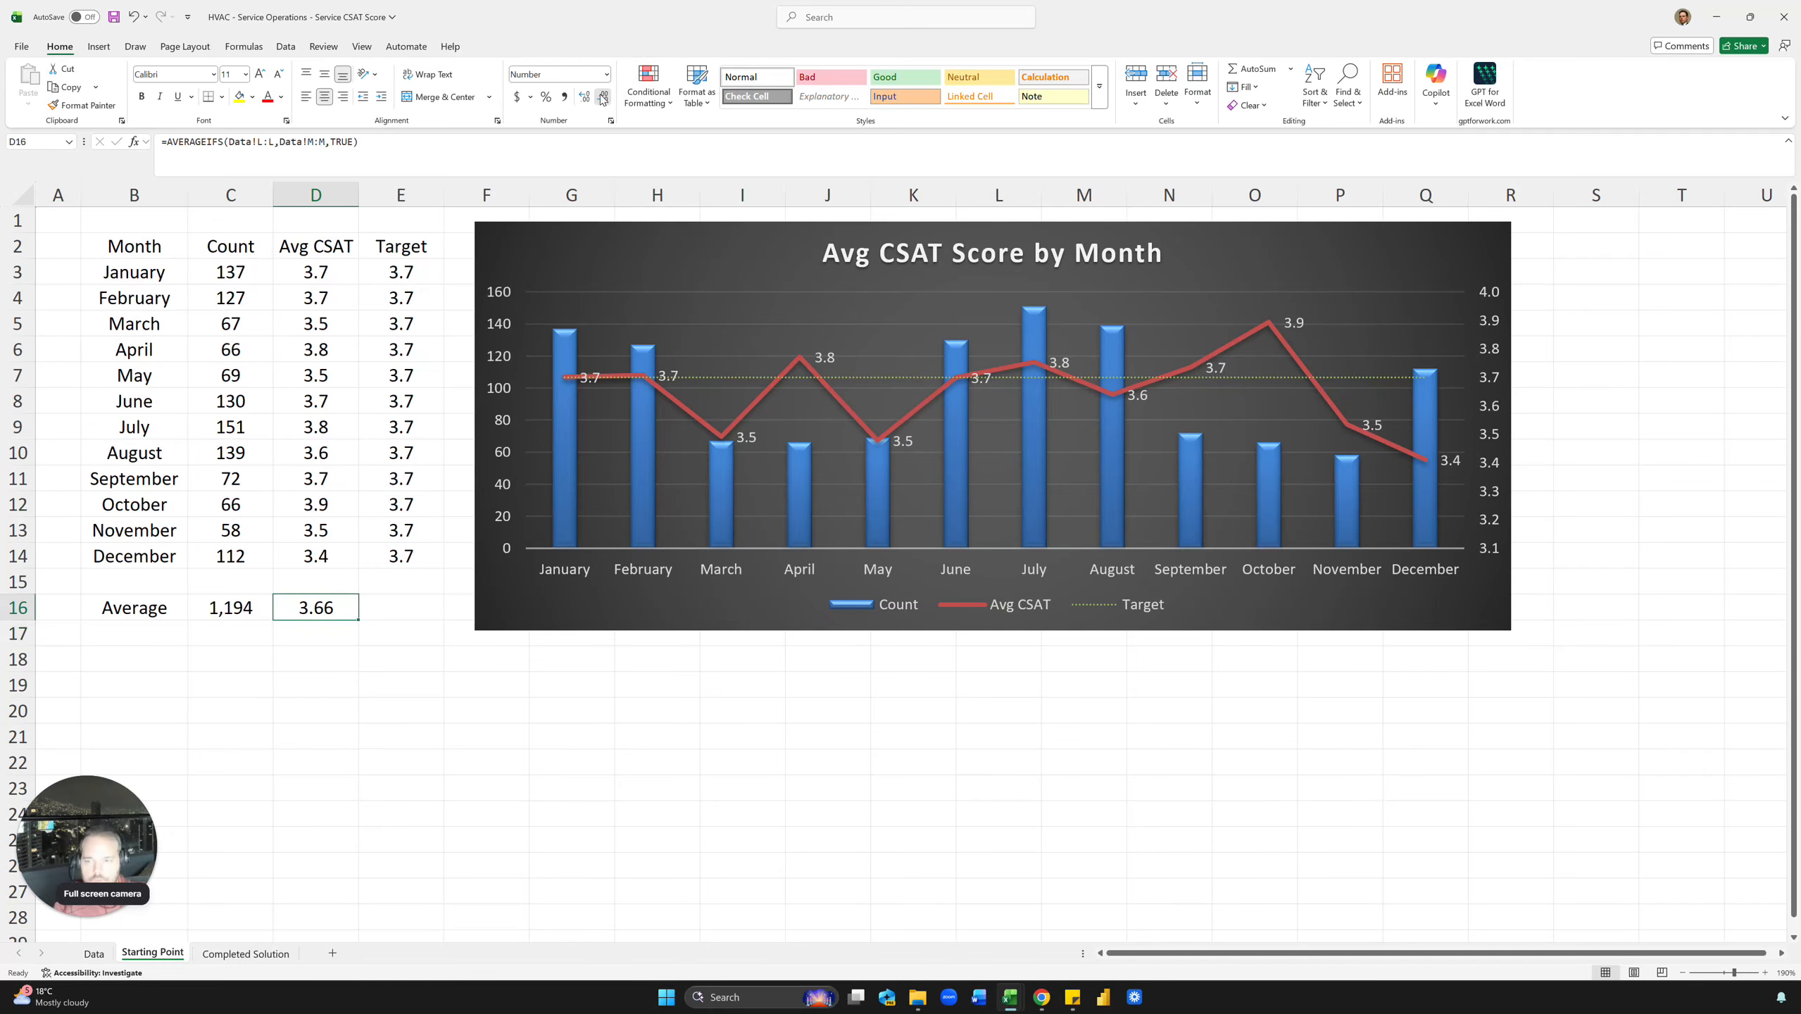
left_click(602, 97)
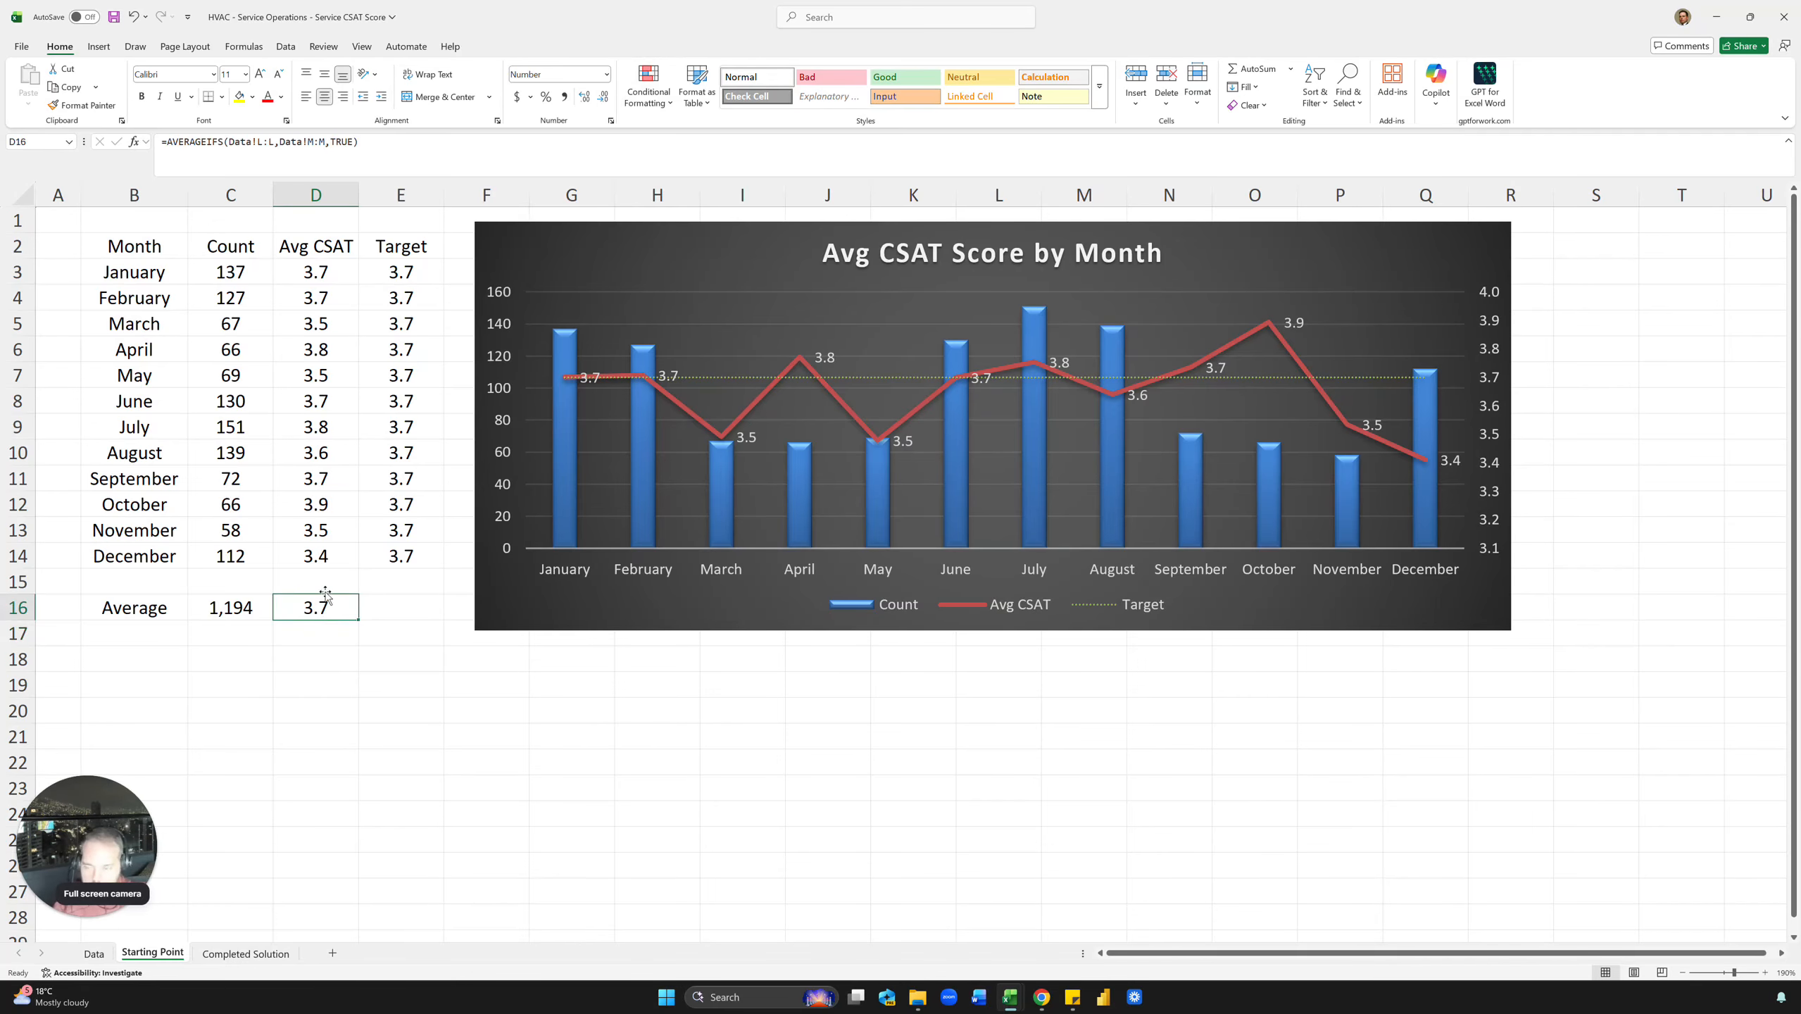
Select B20 on the Starting Point sheet, and examine the technician-by-season CSAT table and its formula on the Completed Solution sheet.
left_click(149, 706)
scroll(151, 539, "down", 2)
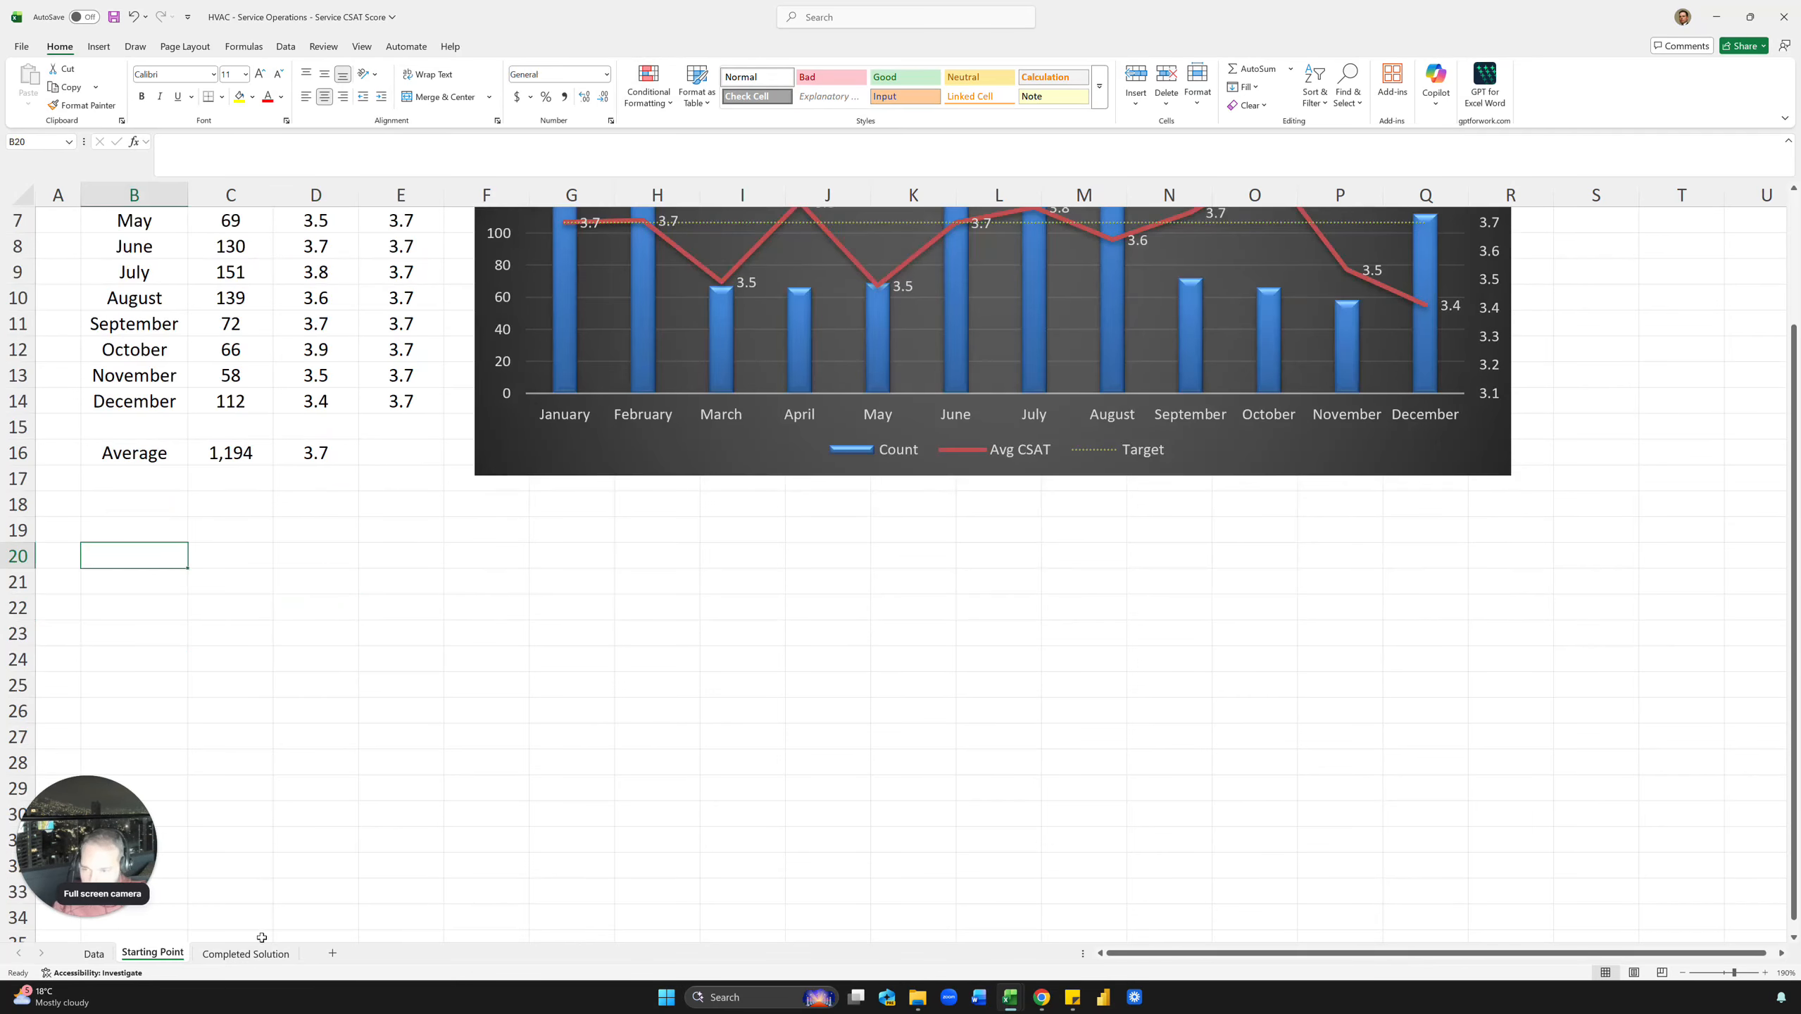
left_click(246, 952)
left_click(156, 639)
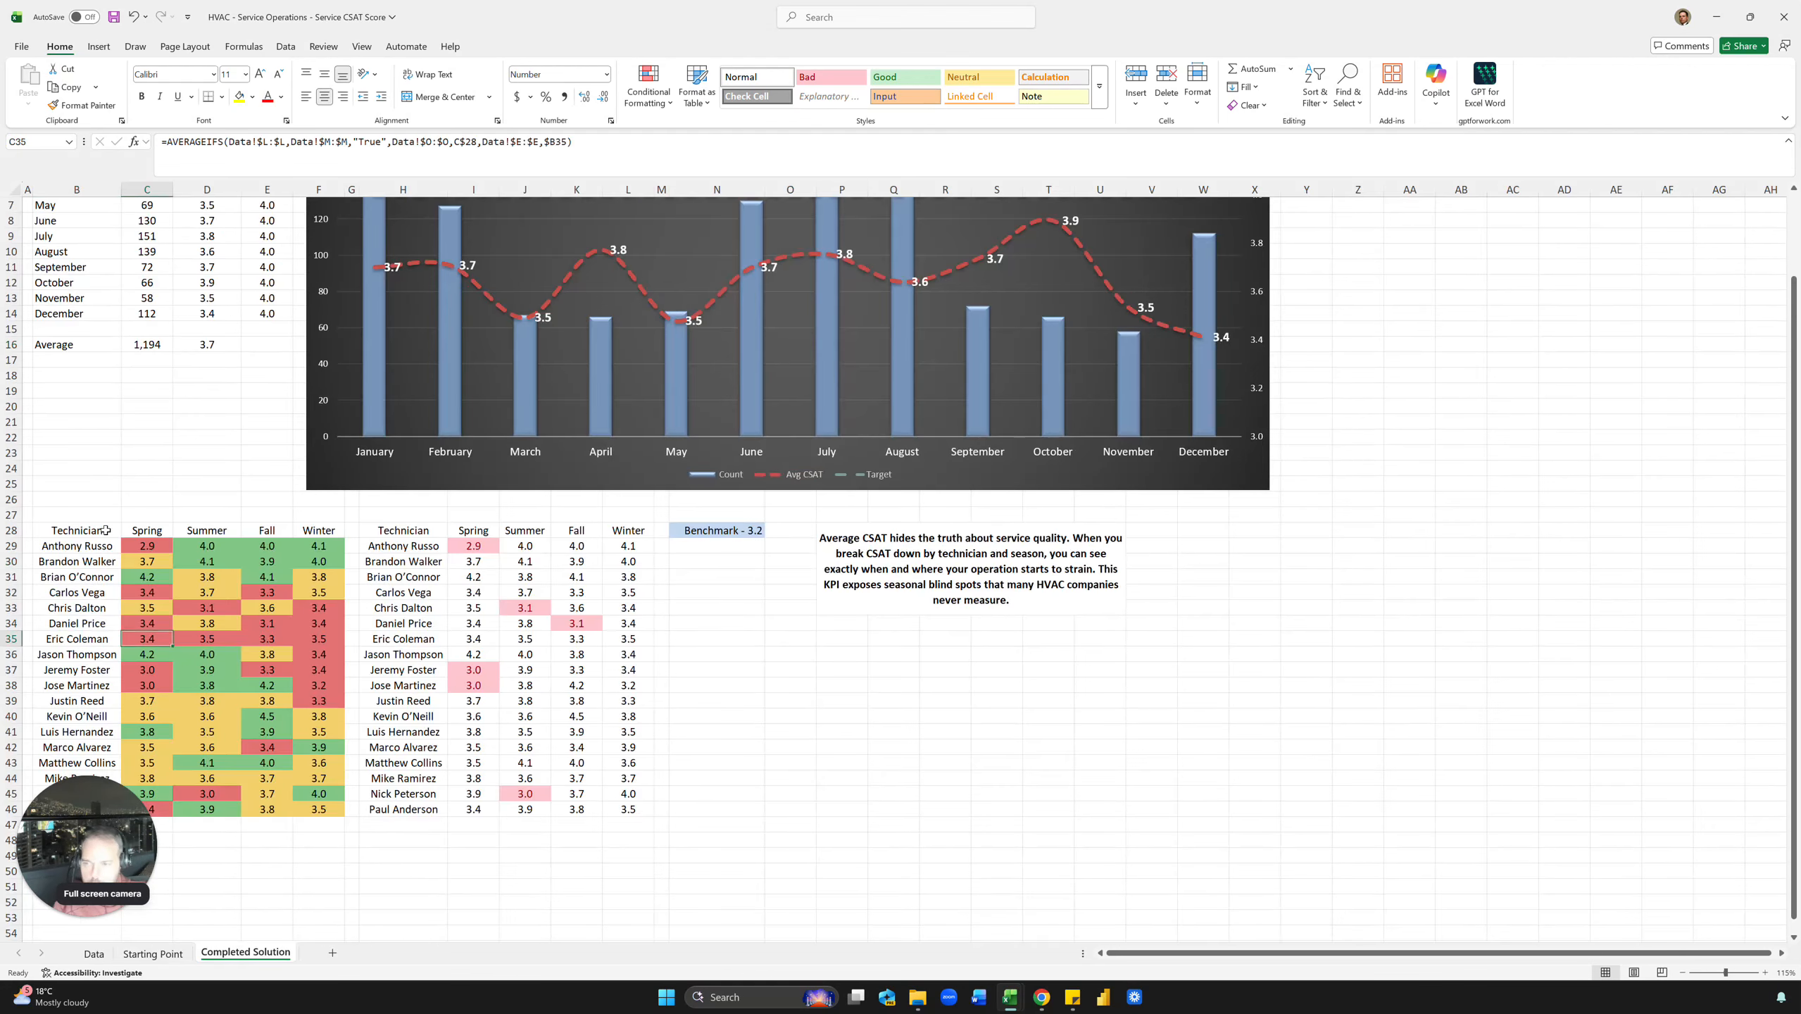
left_click(99, 561)
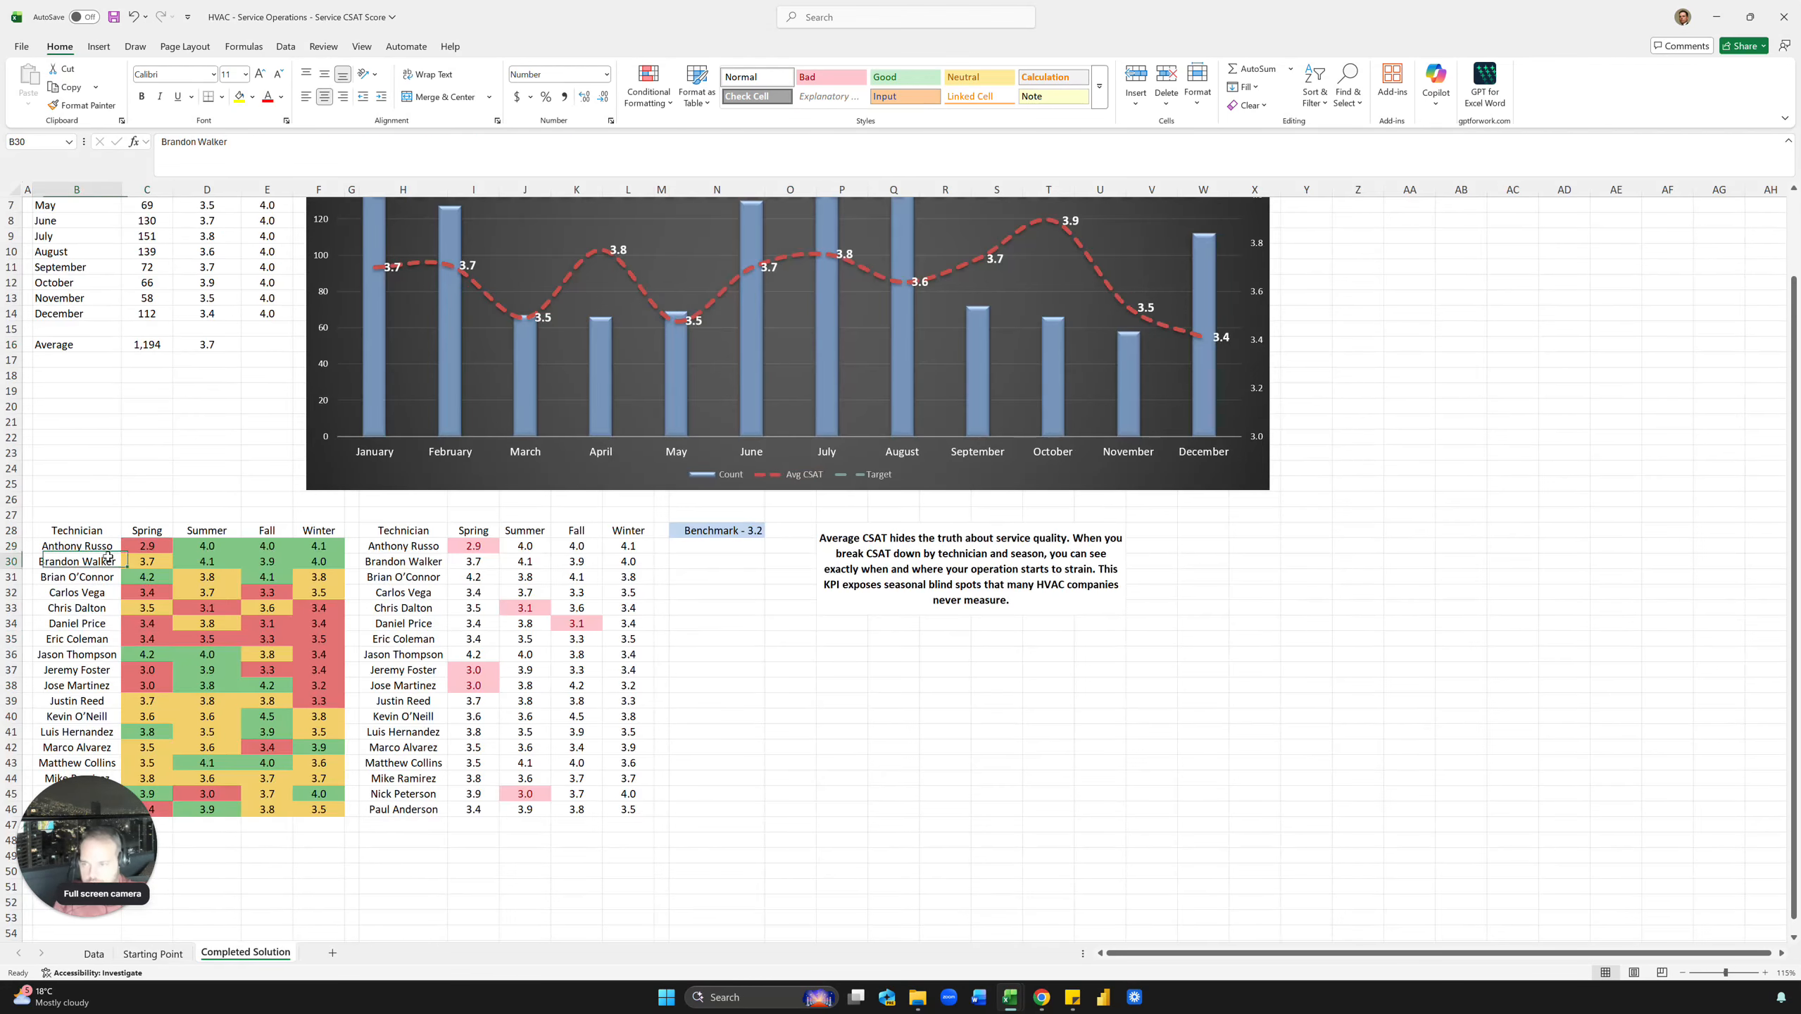
left_click(146, 545)
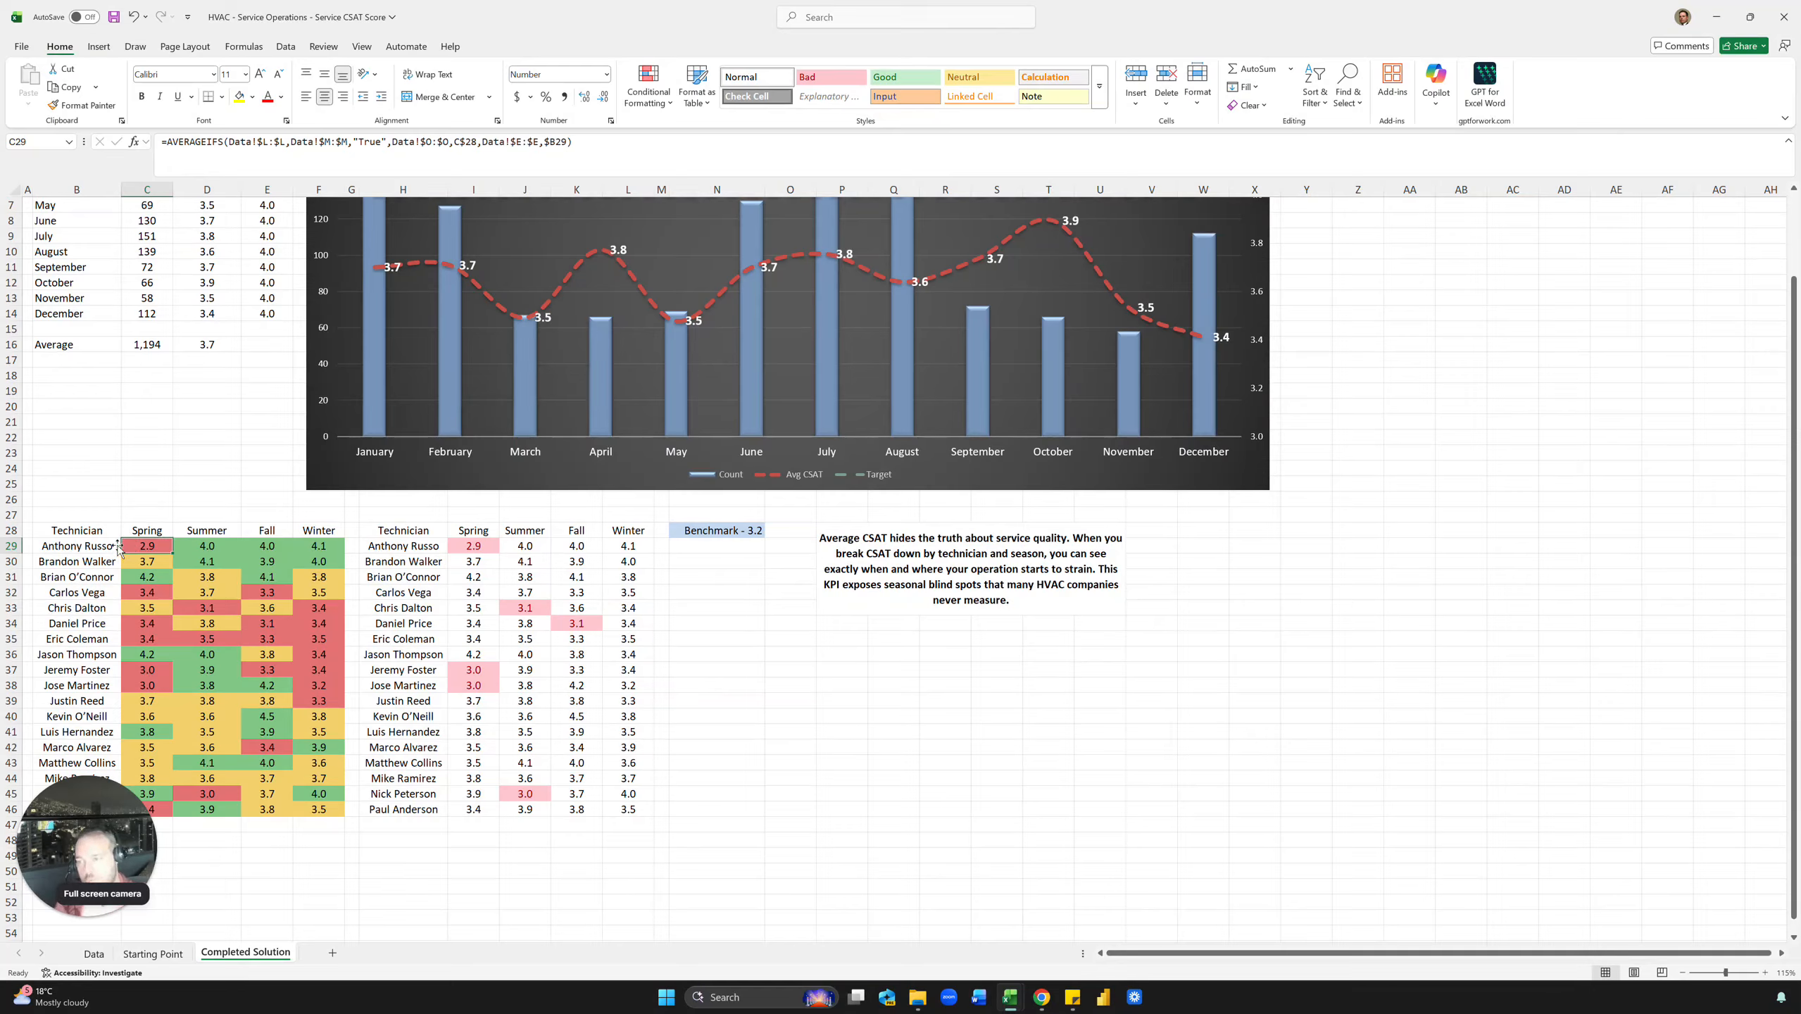
left_click(103, 547)
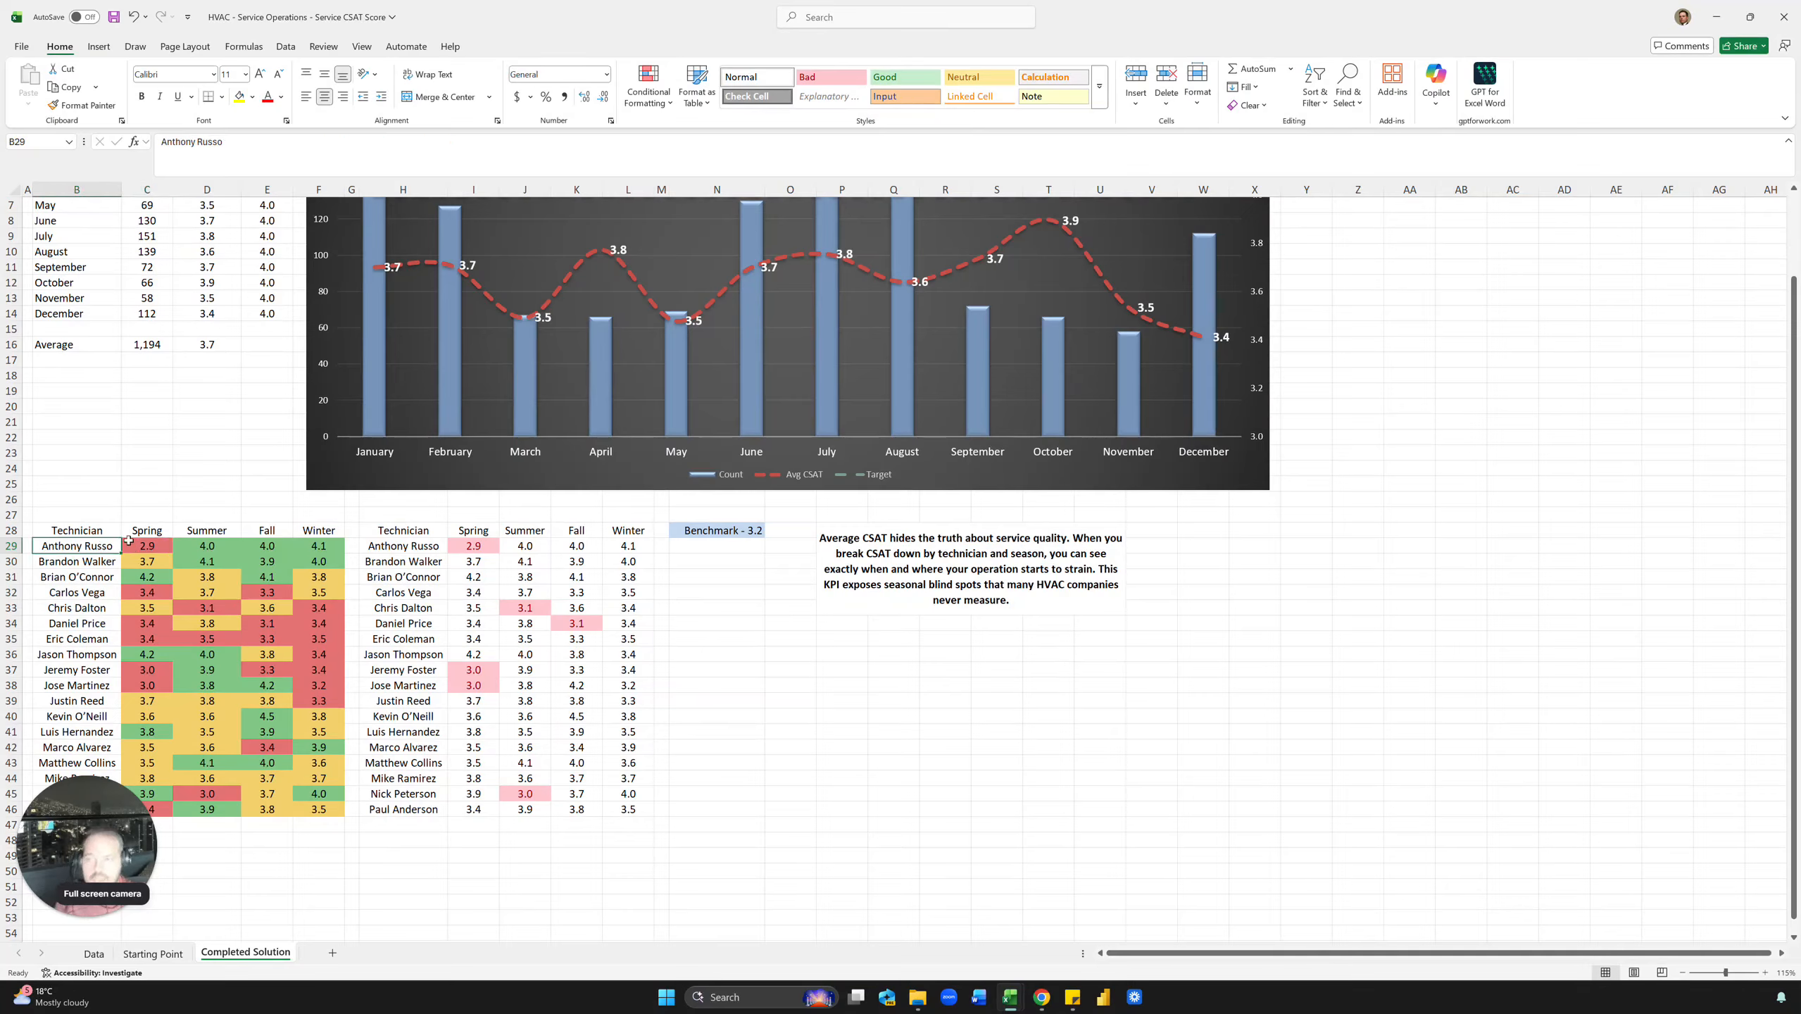
left_click(134, 531)
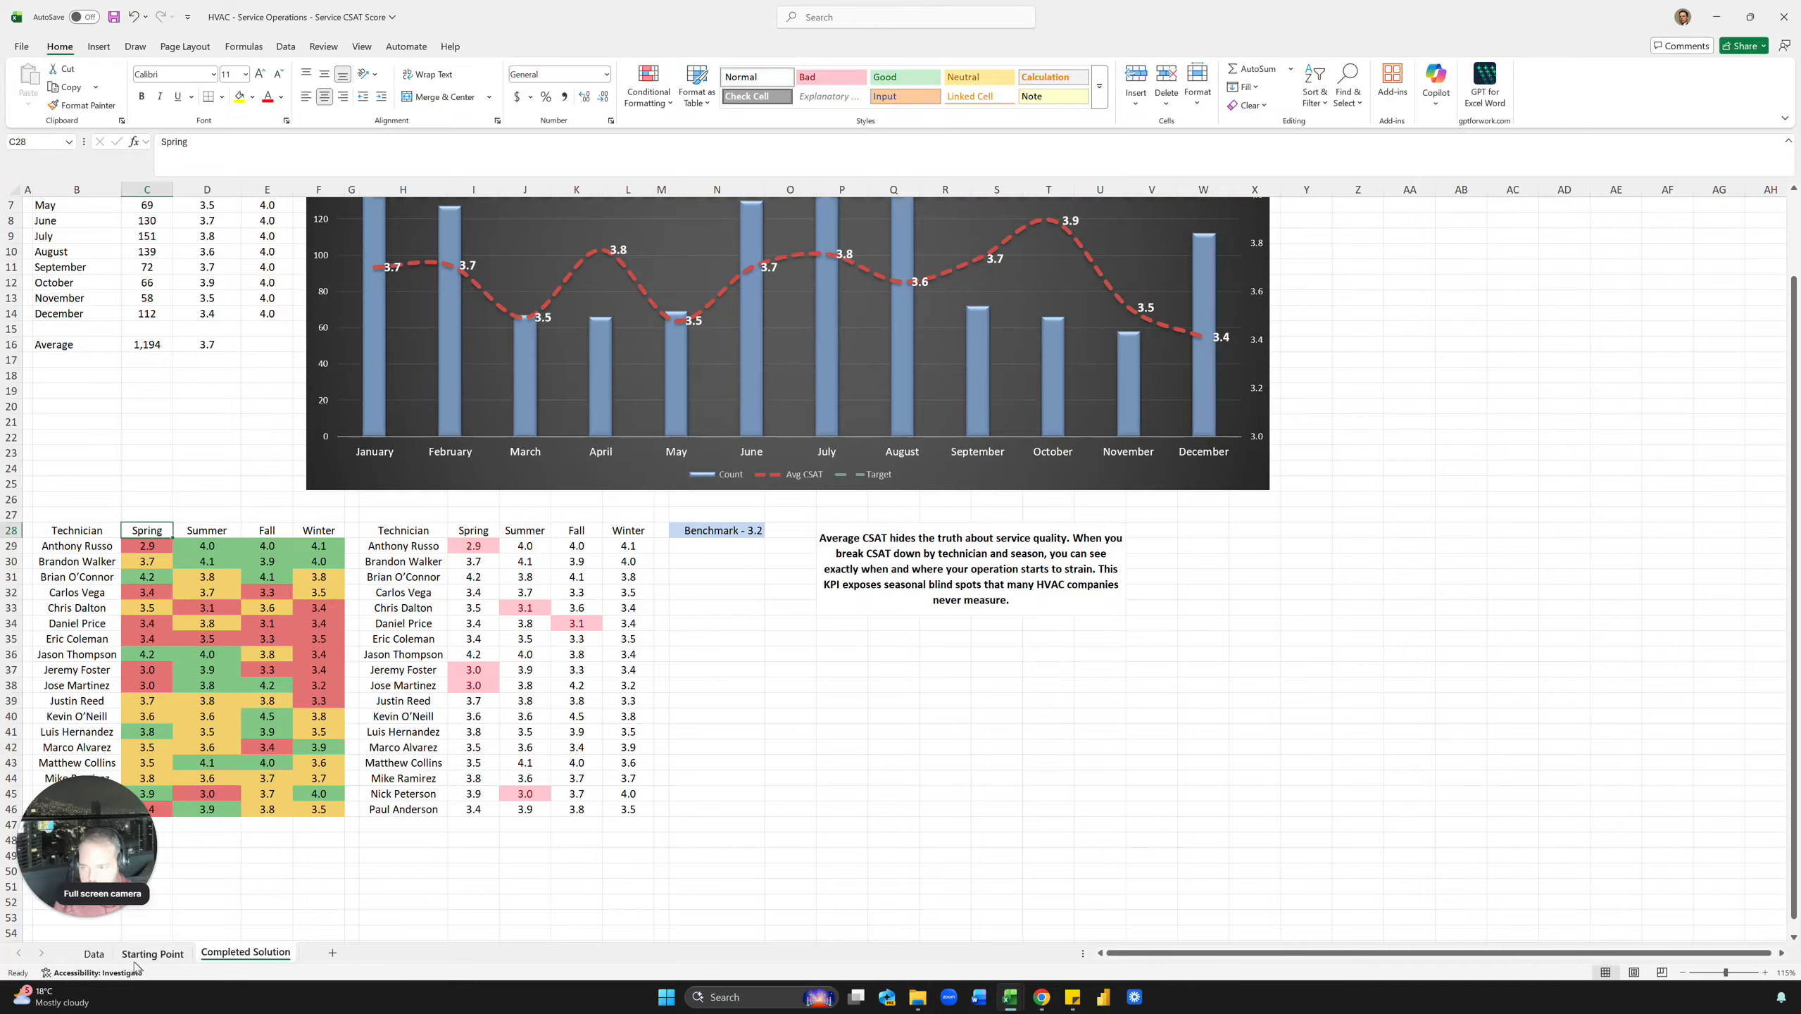
left_click(112, 612)
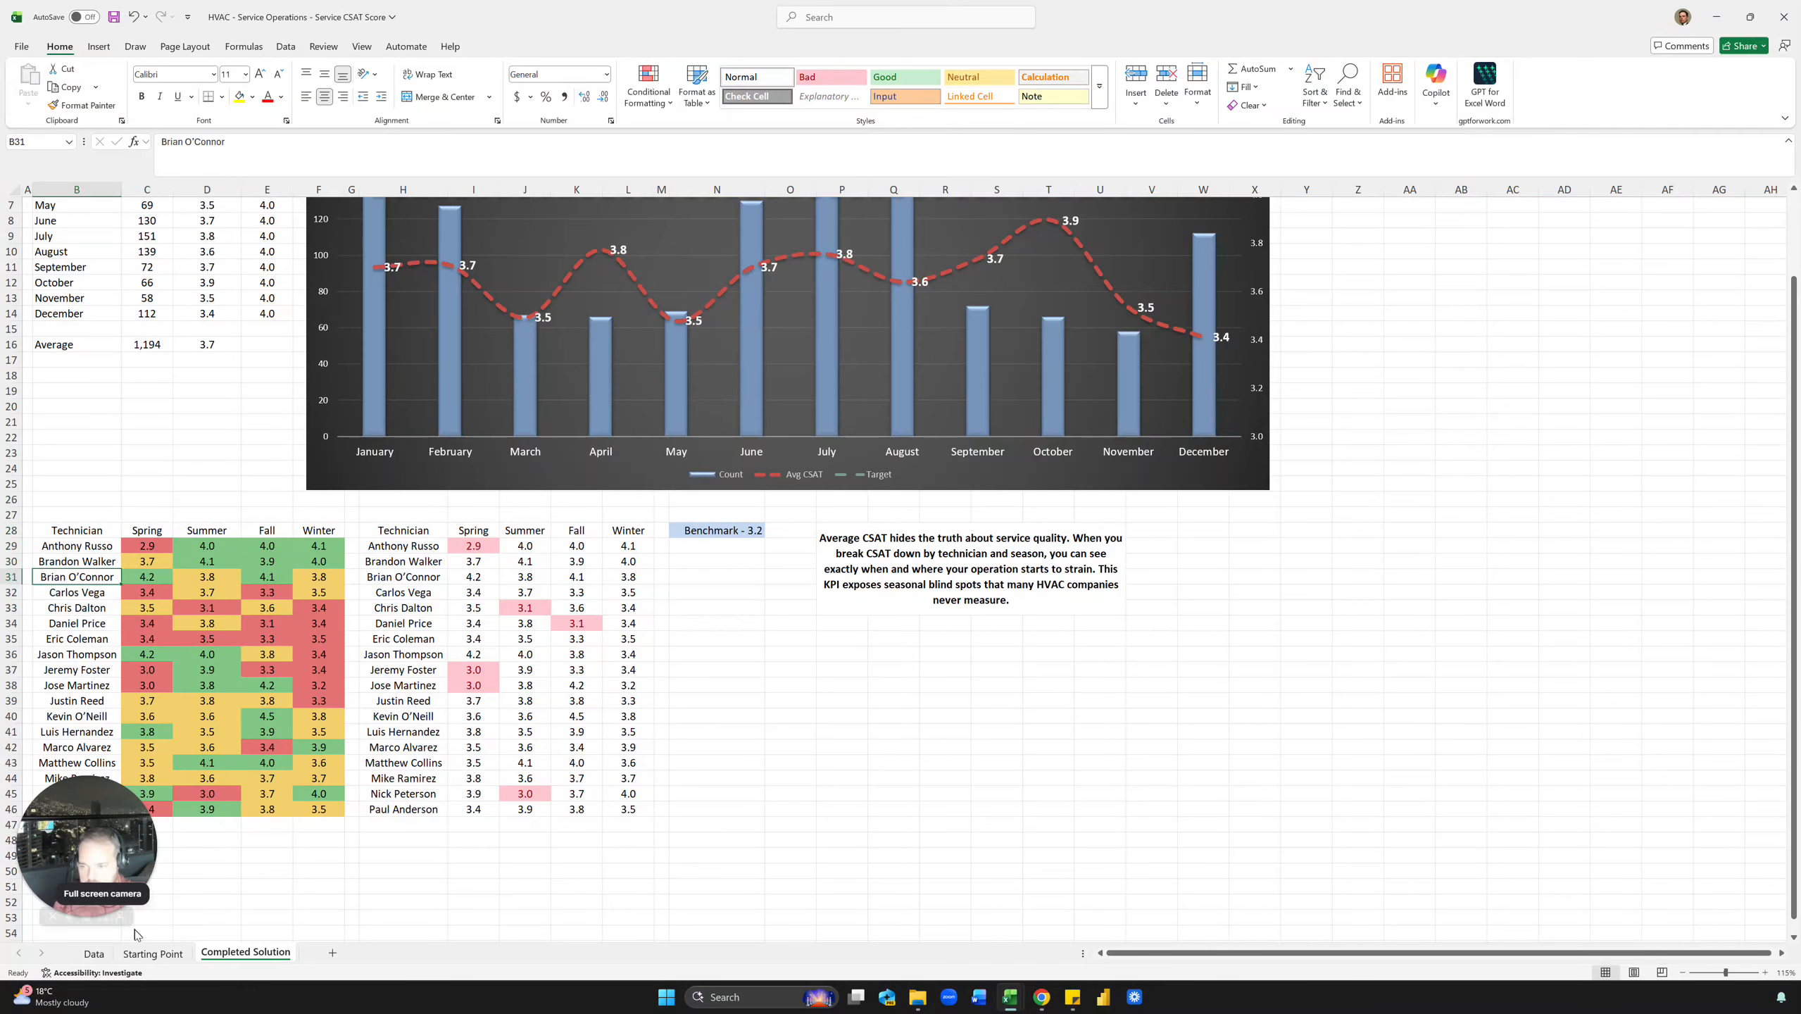
List the unique technicians in B20 on the Starting Point sheet with a UNIQUE formula over Data!E1:E1601, including the header.
left_click(153, 952)
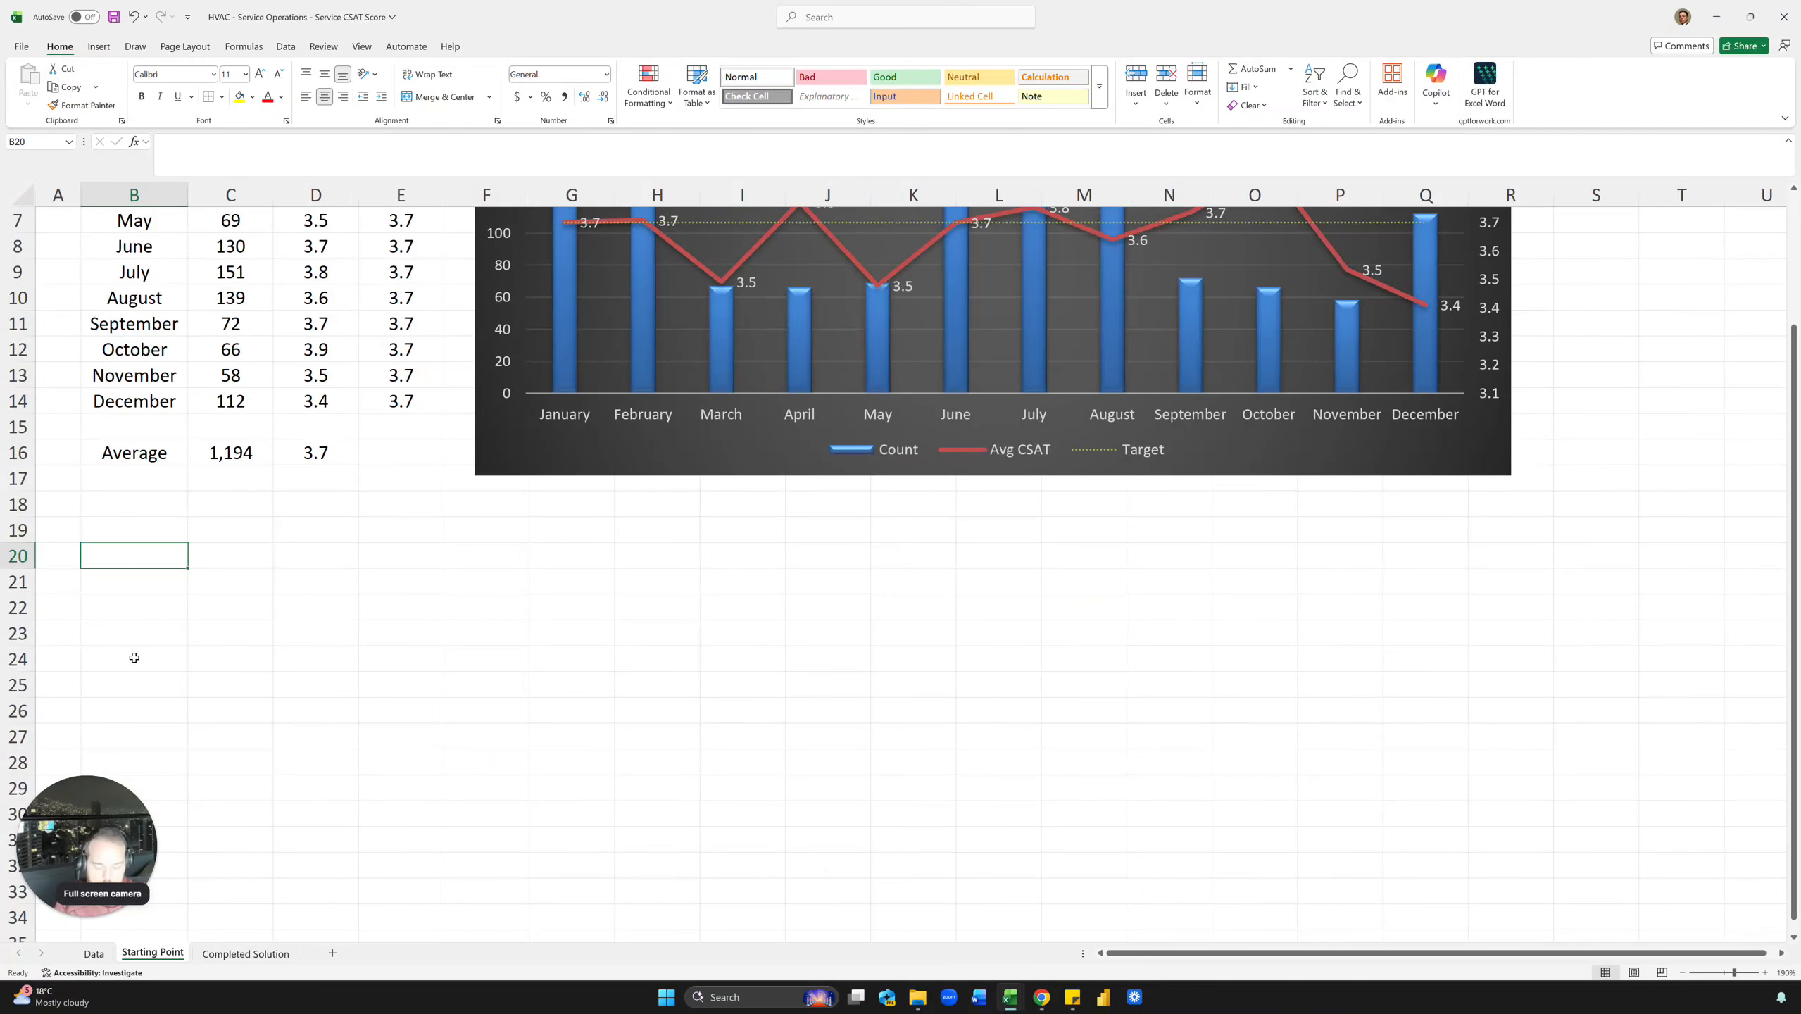
type("=uniq")
key("Tab")
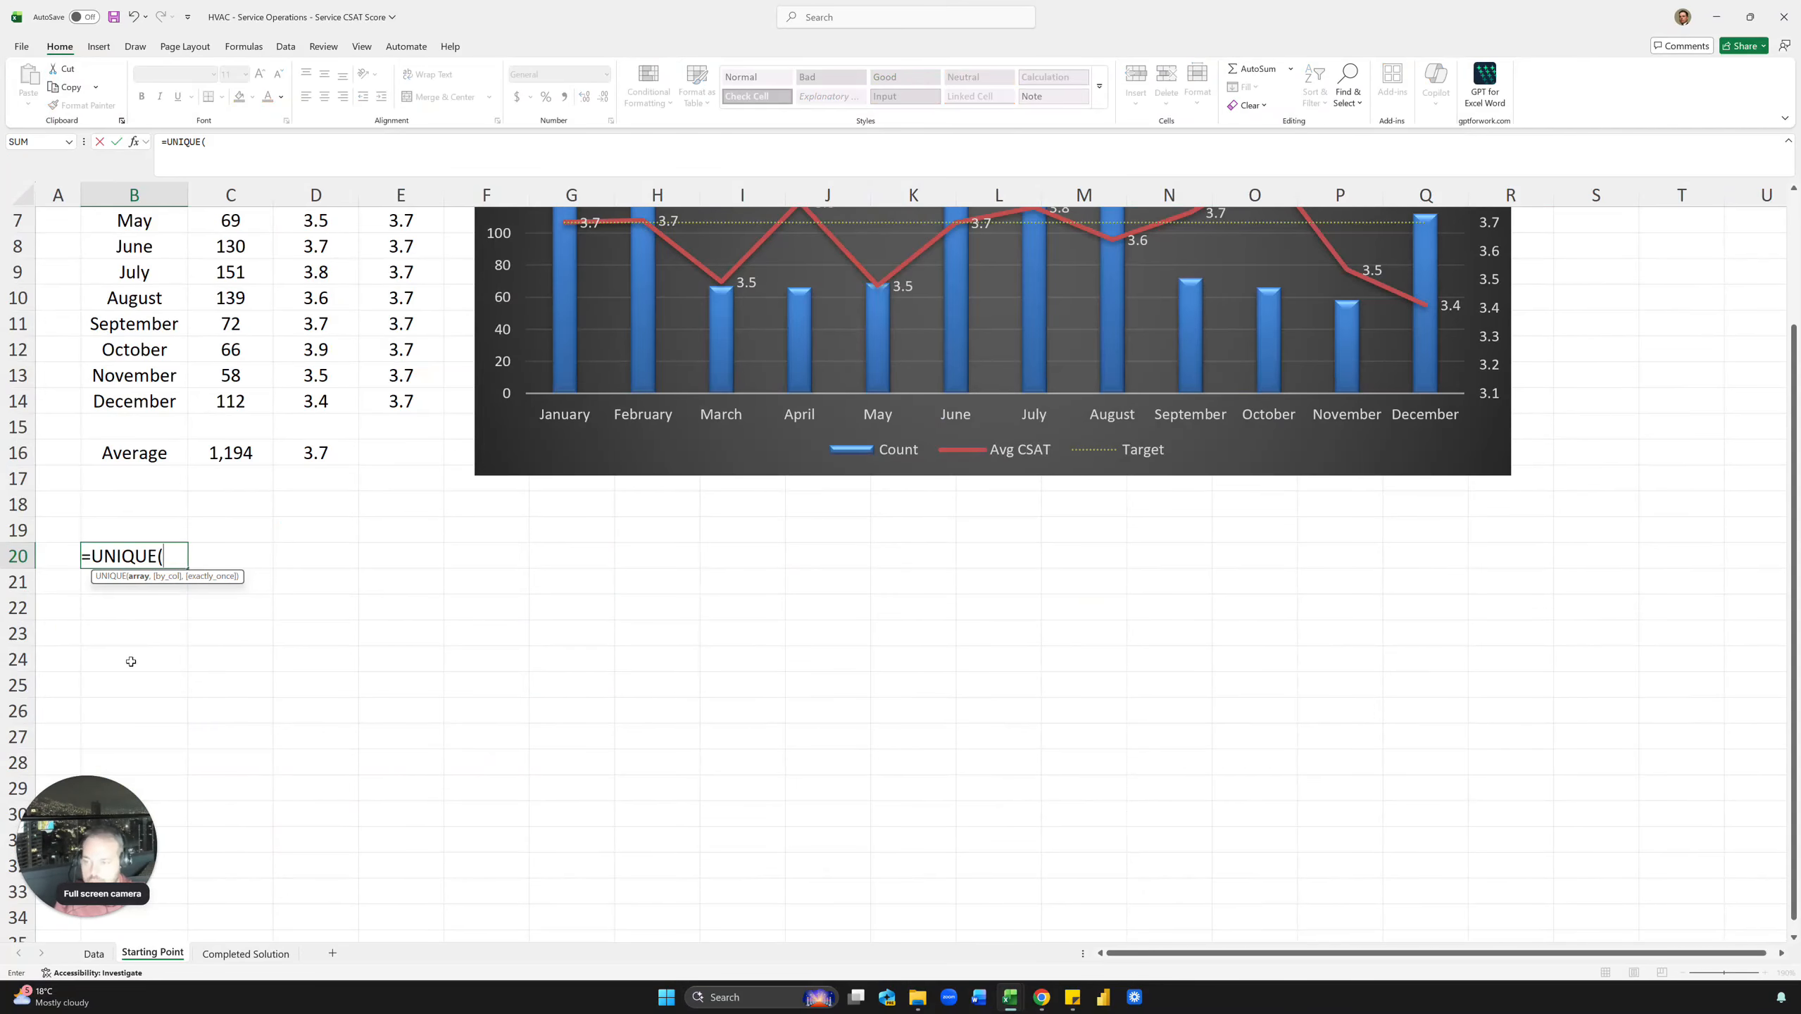
left_click(93, 953)
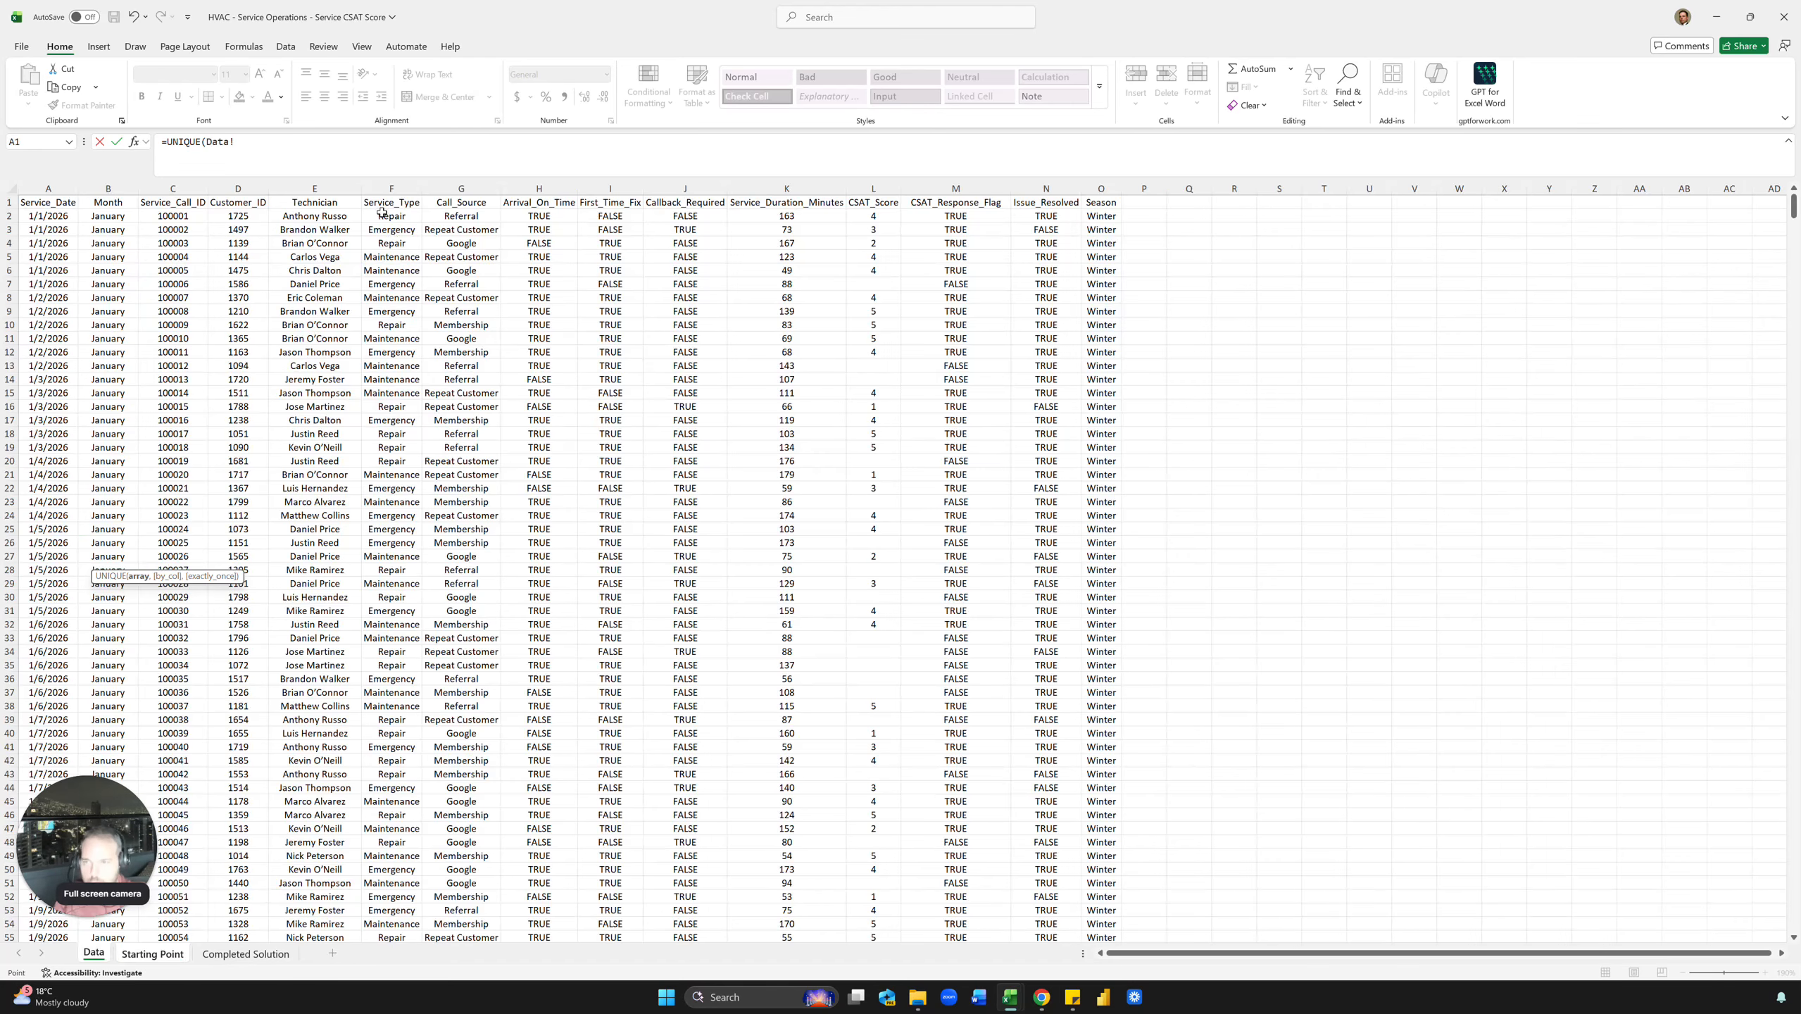
left_click(347, 215)
left_click_drag(340, 325, 341, 338)
left_click(340, 379)
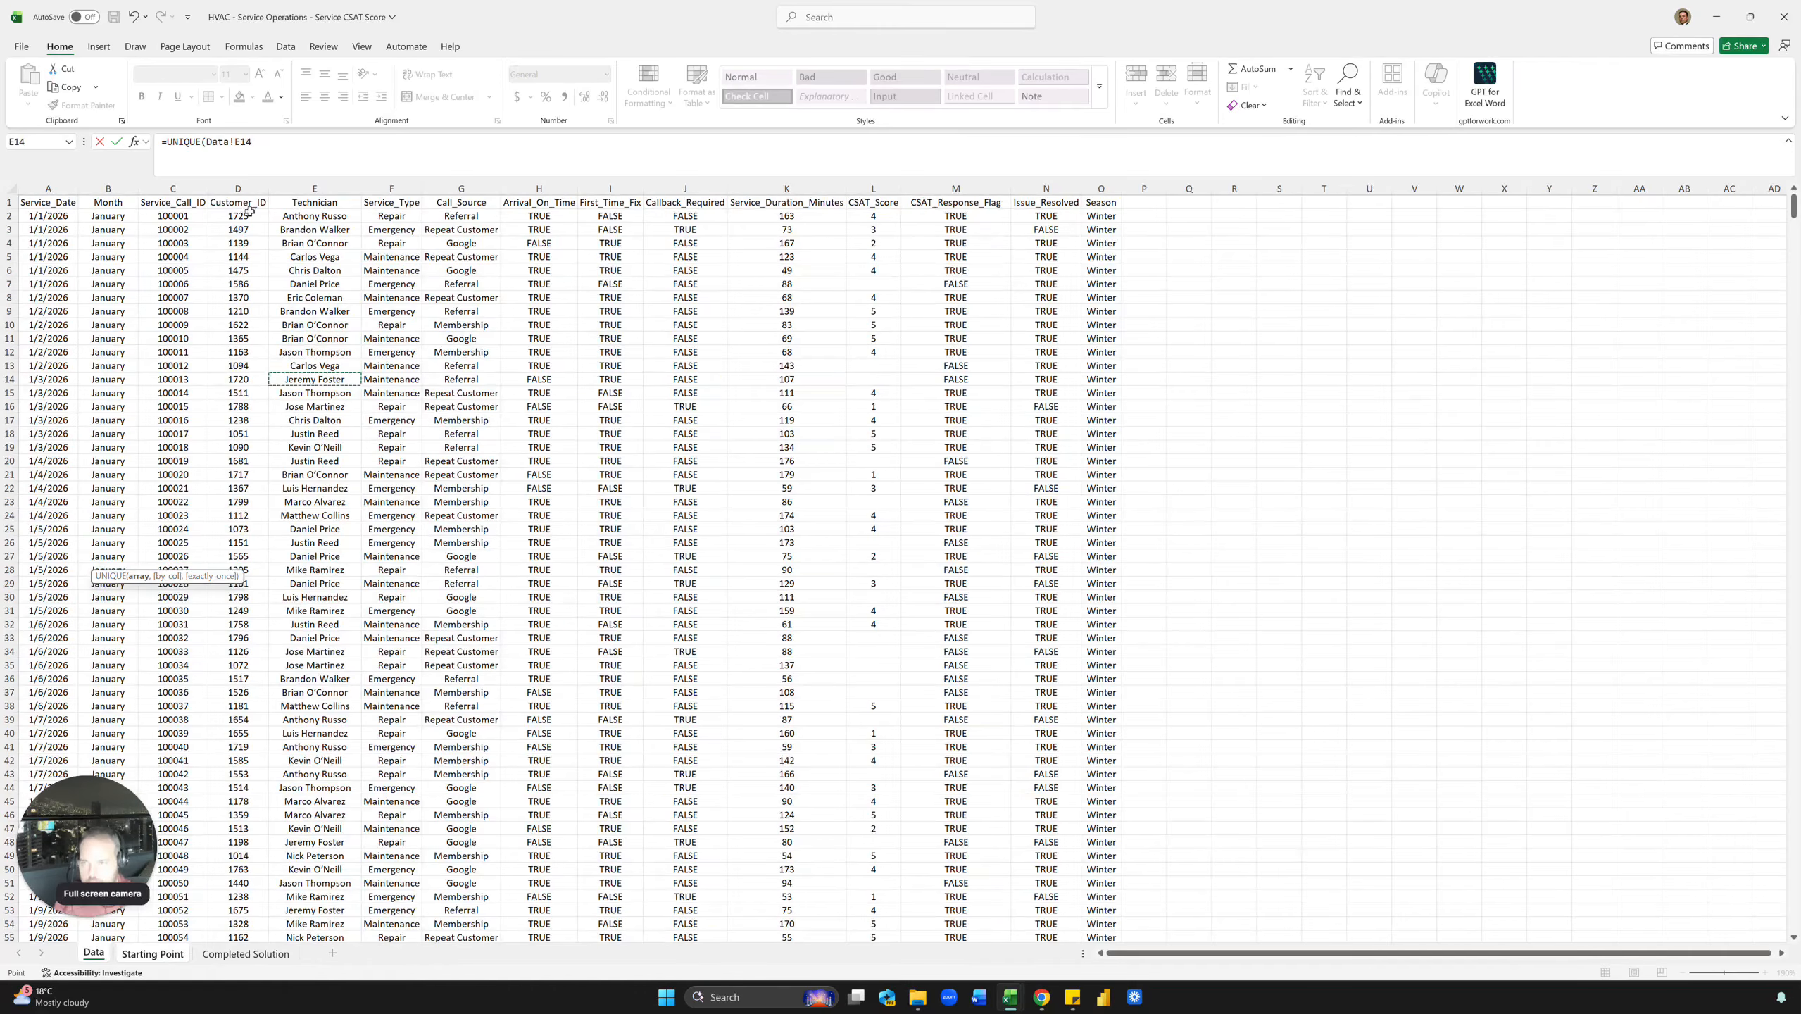
left_click(315, 201)
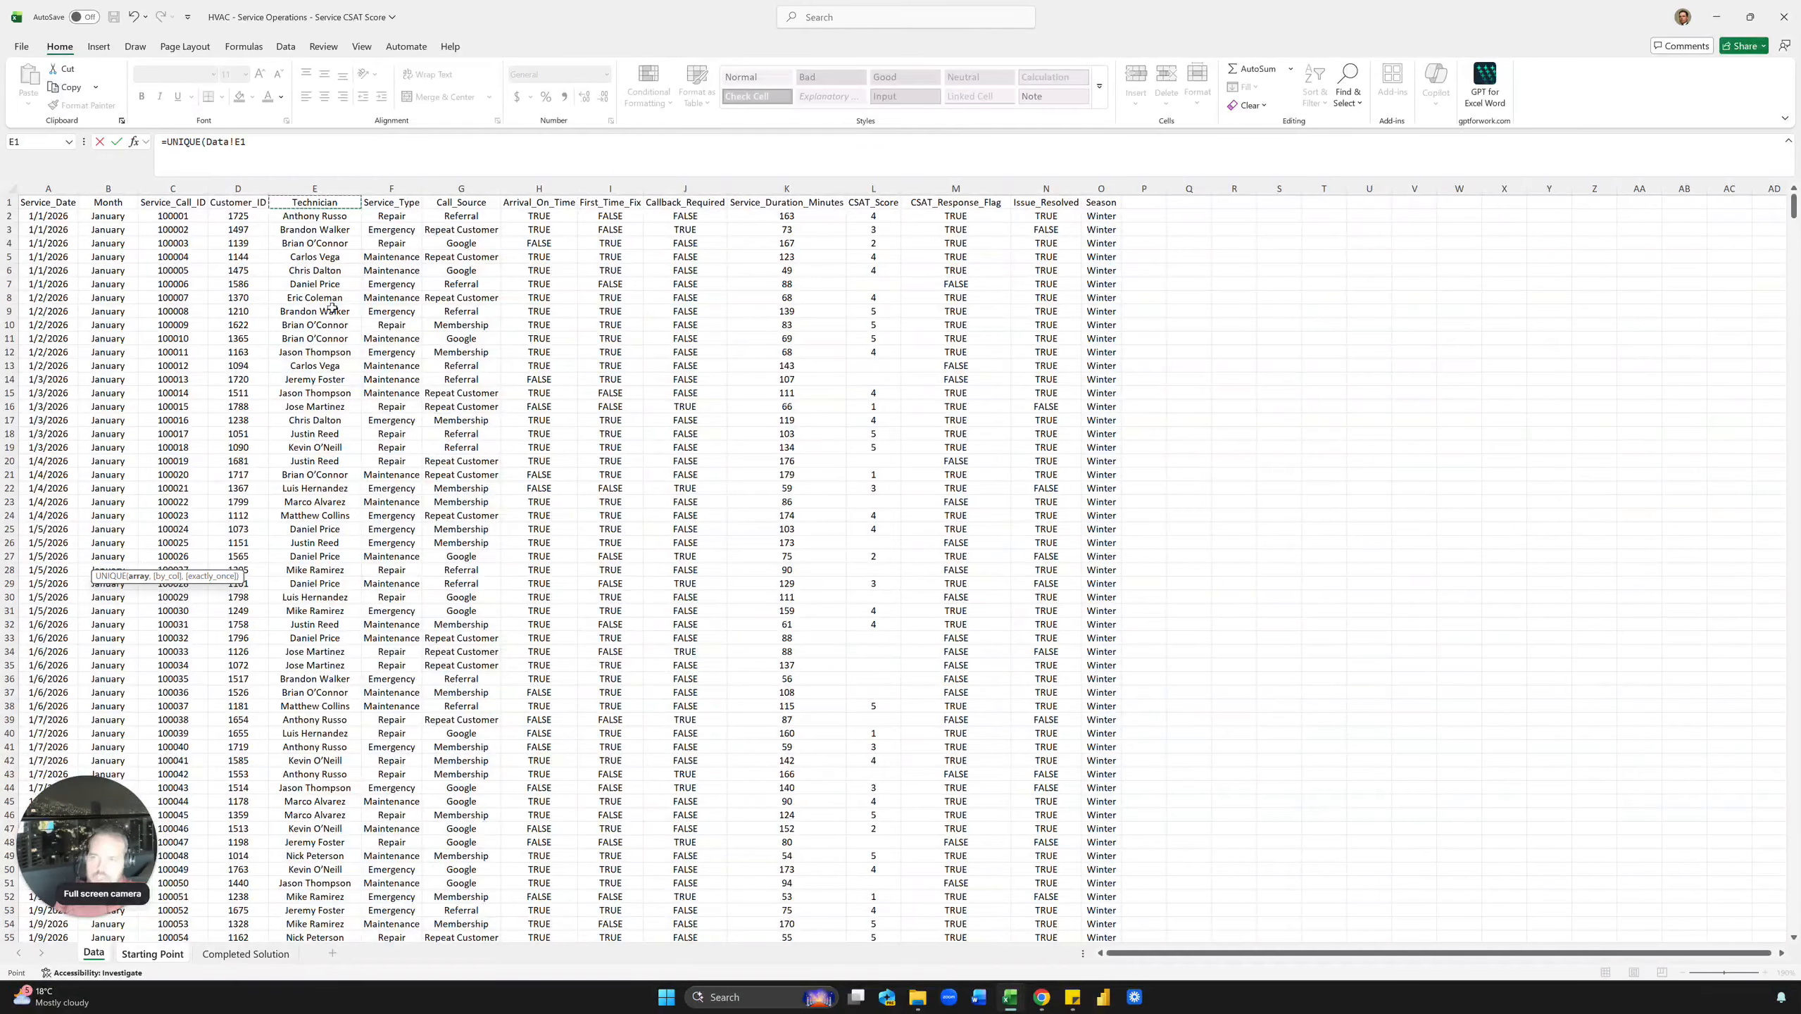
key("ctrl+shift+Down")
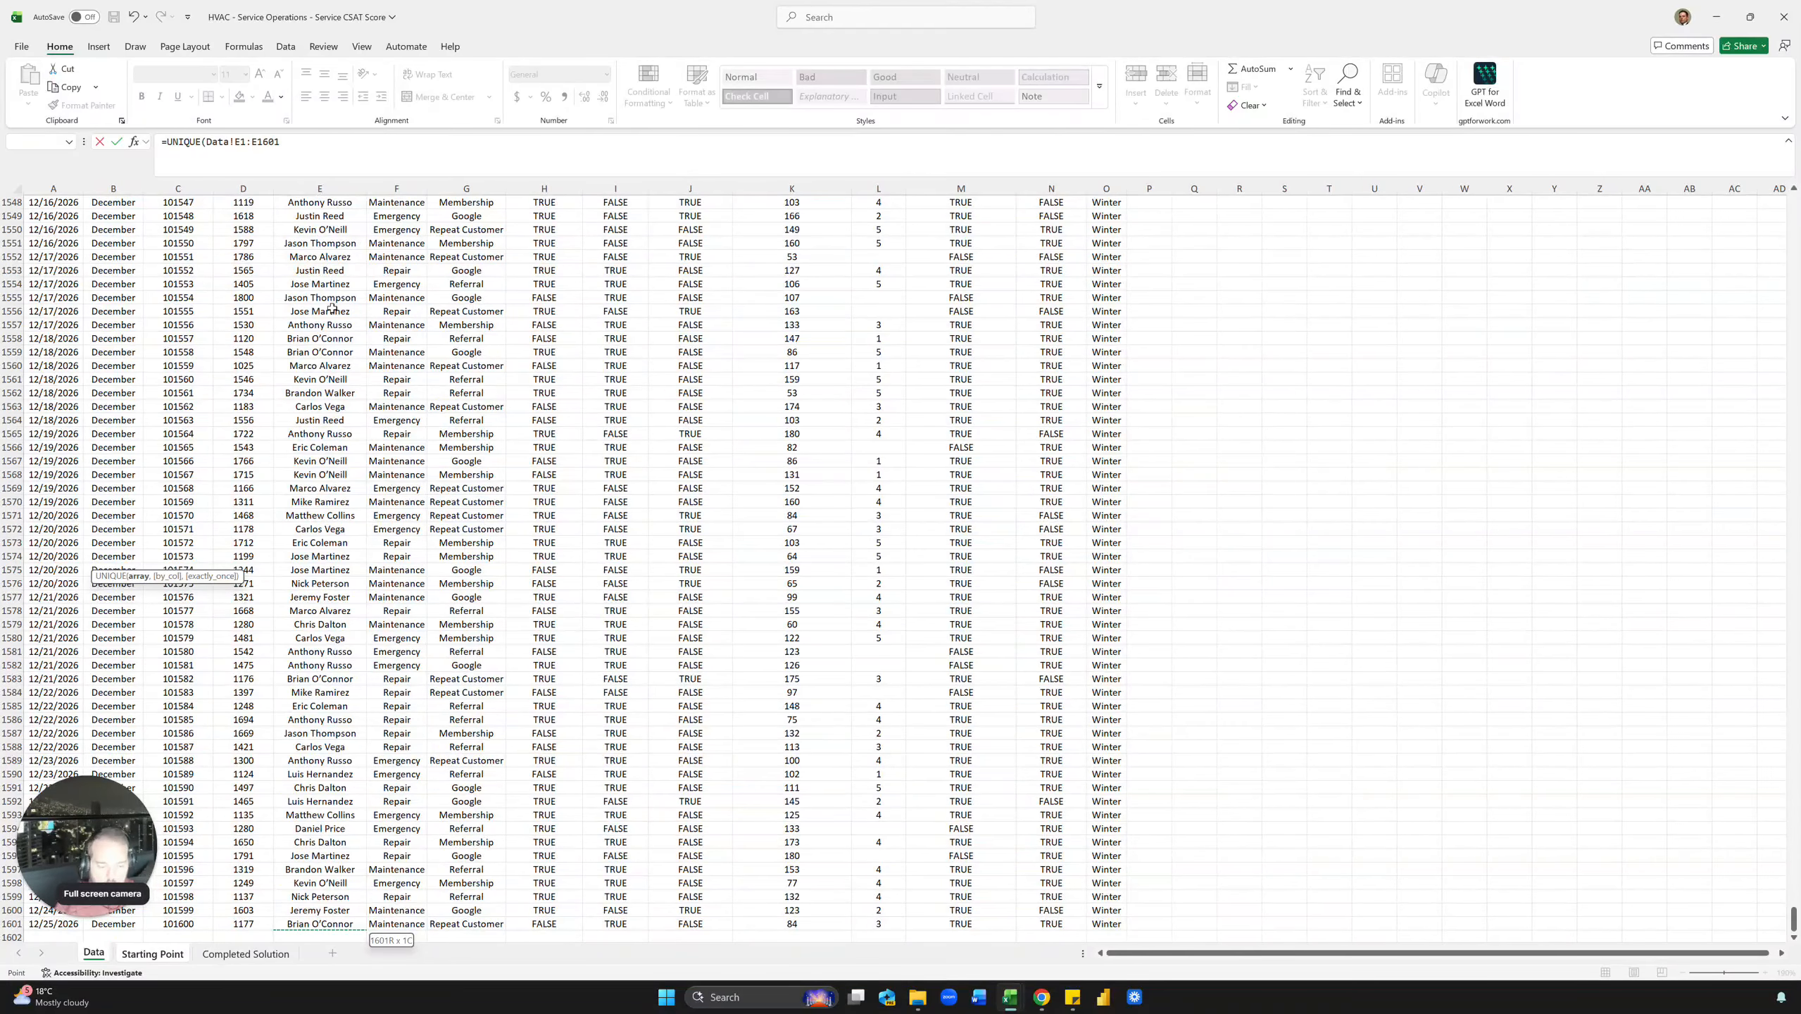
key("Return")
scroll(332, 303, "down", 4)
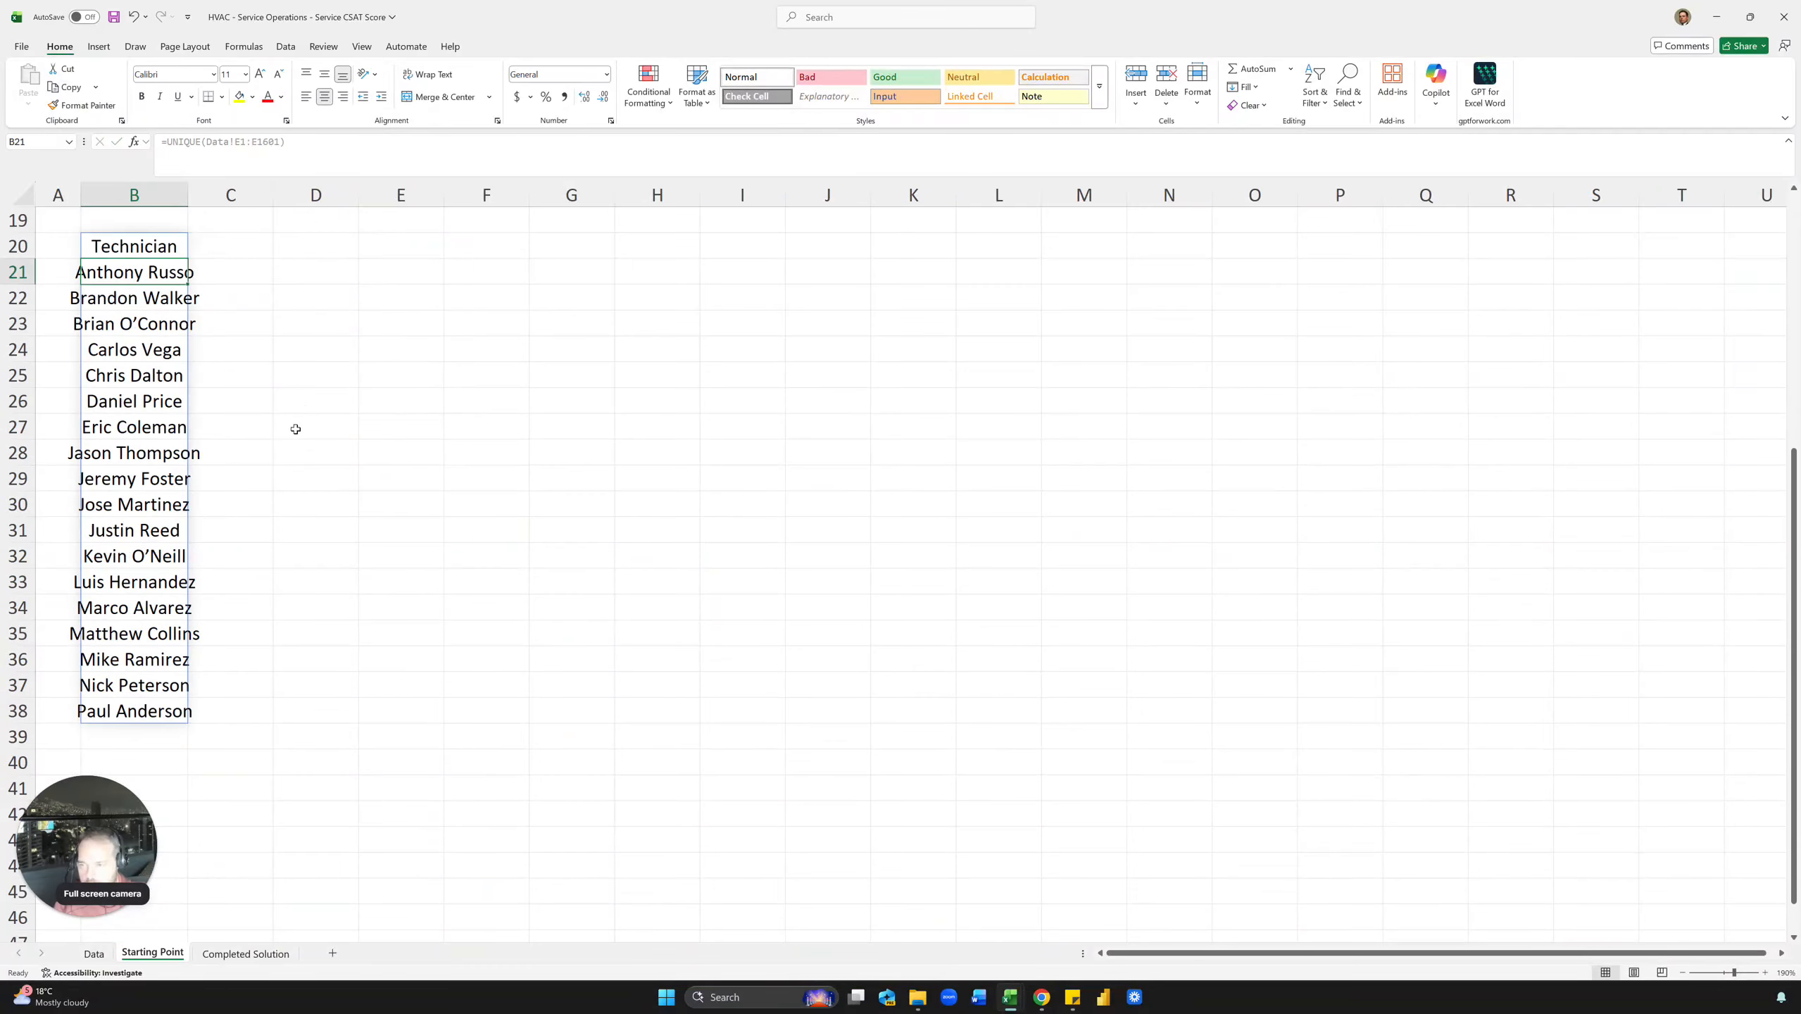
Replace the UNIQUE formula results in B20:B38 with static values pasted in place.
scroll(247, 422, "up", 2)
left_click(171, 403)
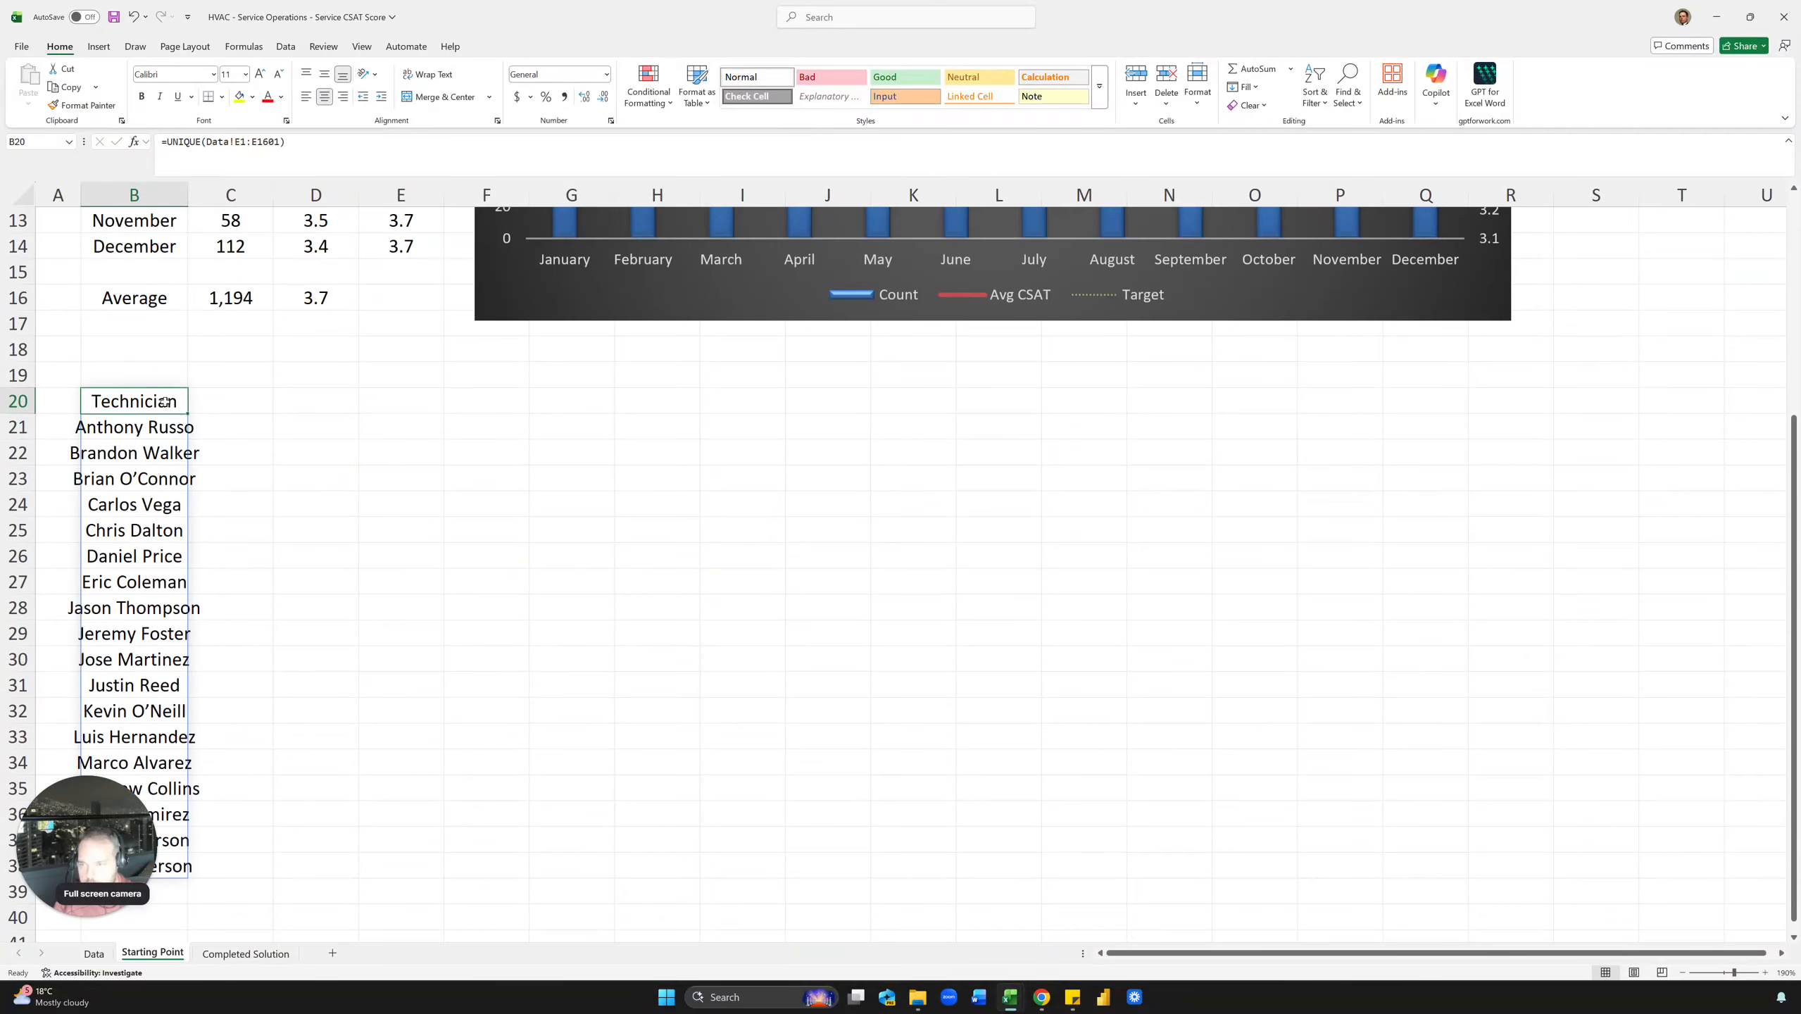
key("ctrl+shift+Down")
key("ctrl+c")
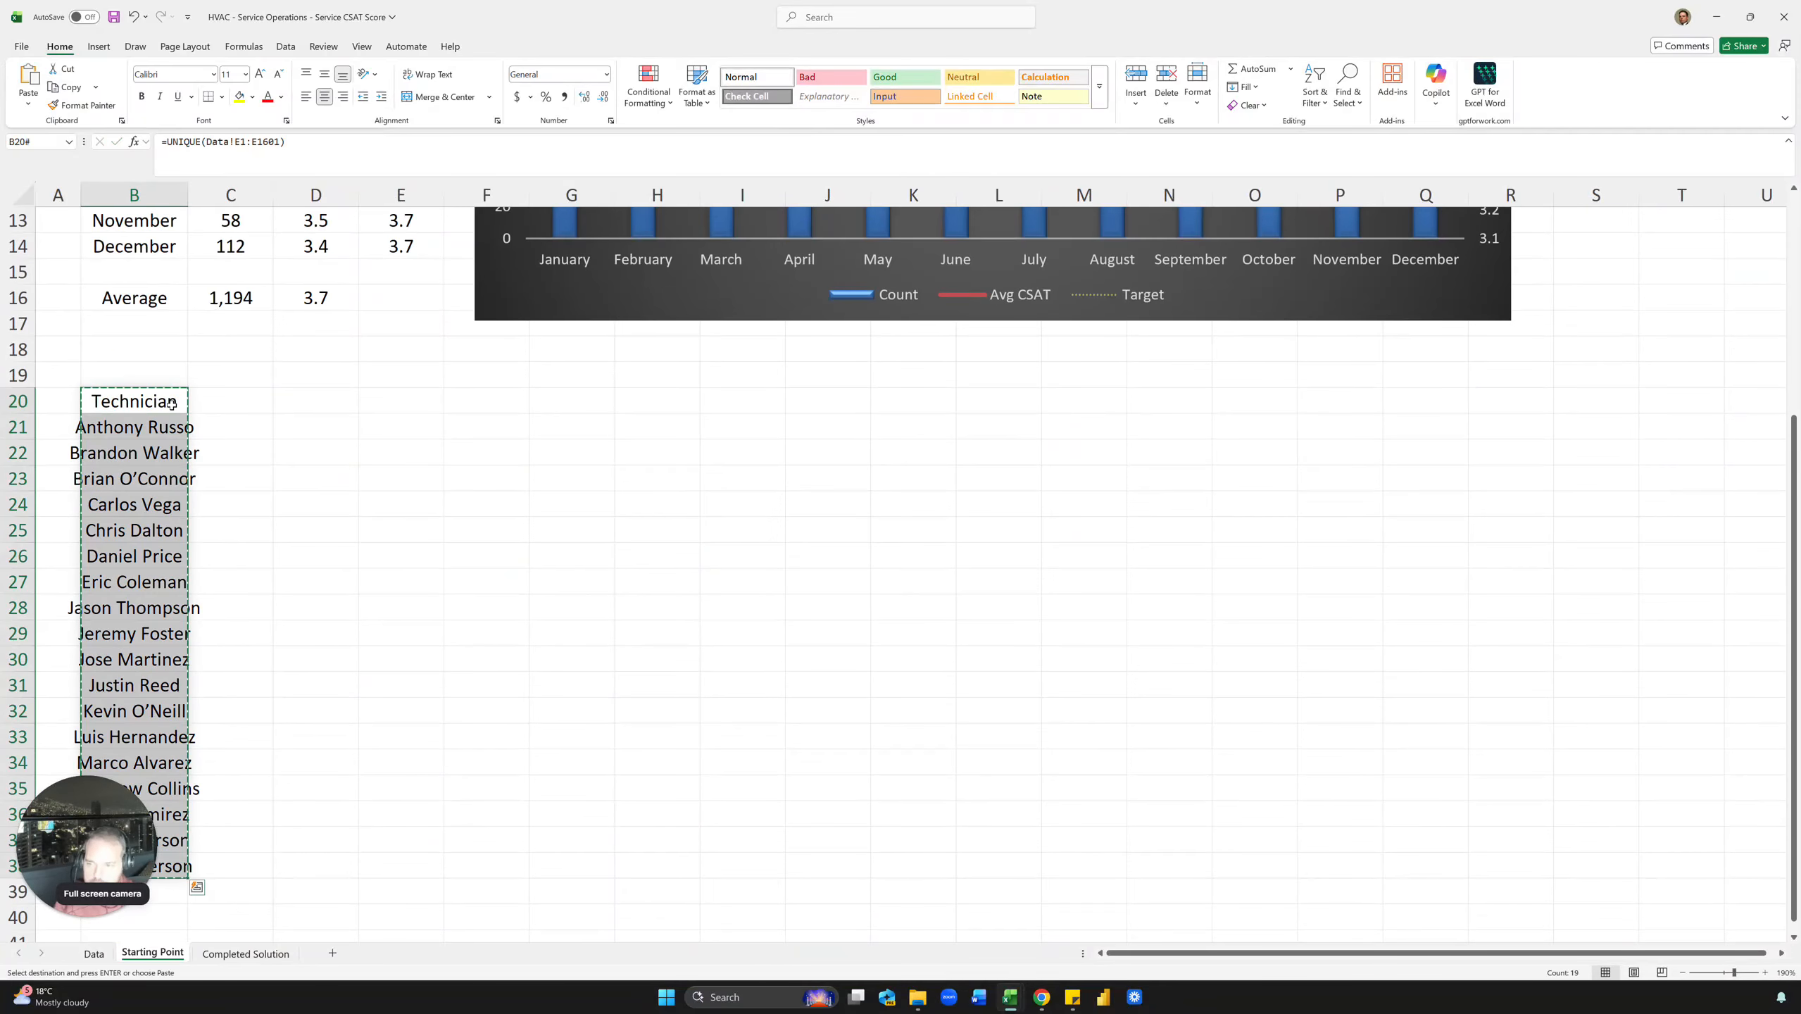
key("ctrl+v")
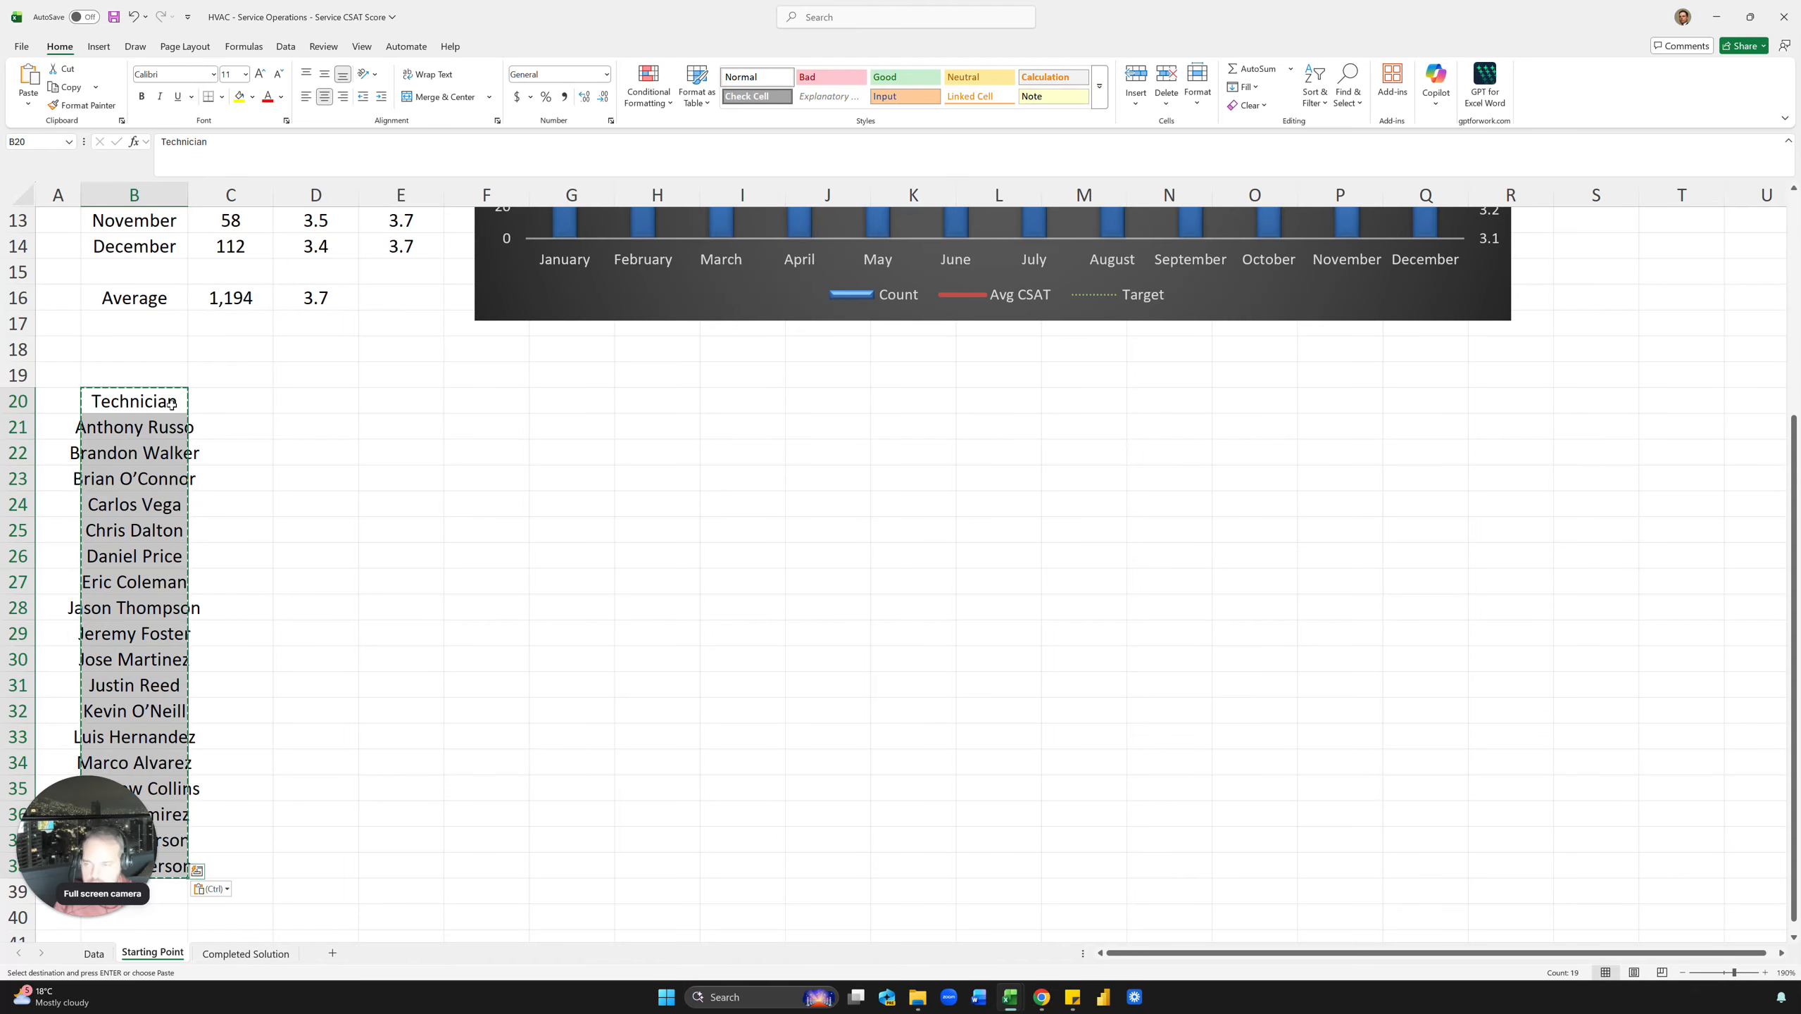
left_click(277, 554)
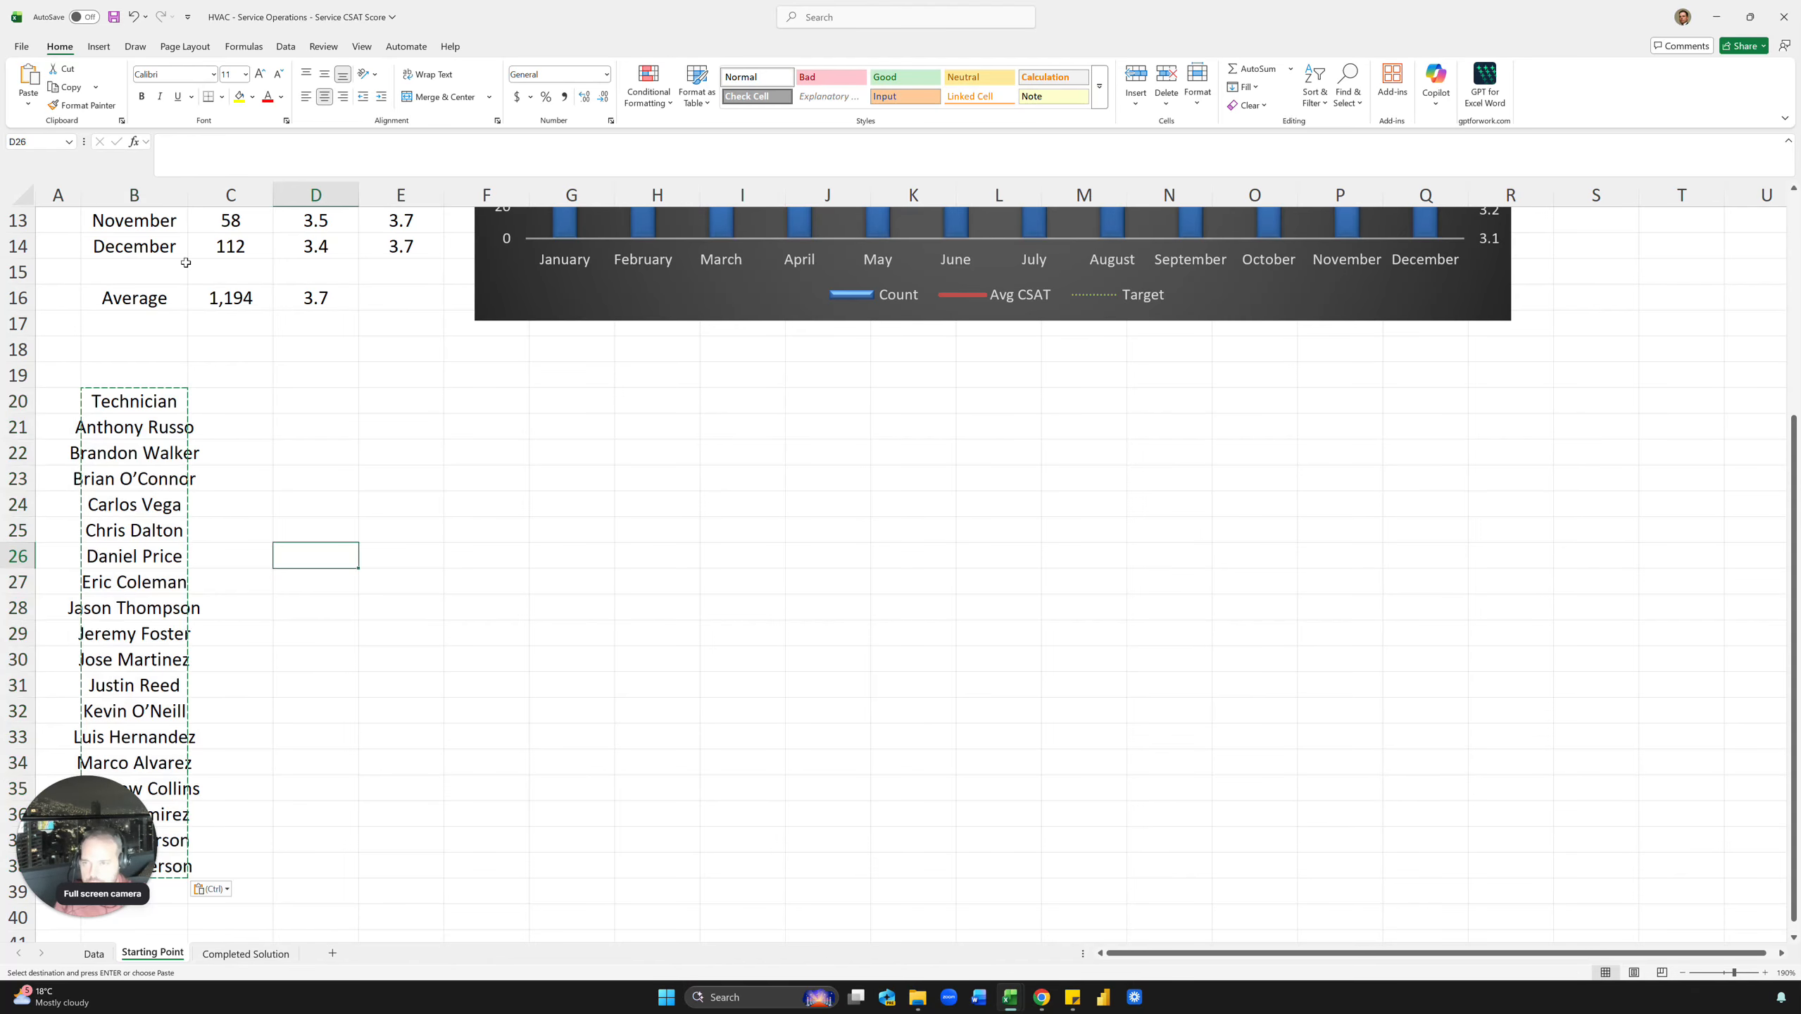
Autofit column B on the Starting Point sheet to the width of the technician names.
double_click(184, 195)
left_click(246, 377)
left_click(217, 531)
key("Escape")
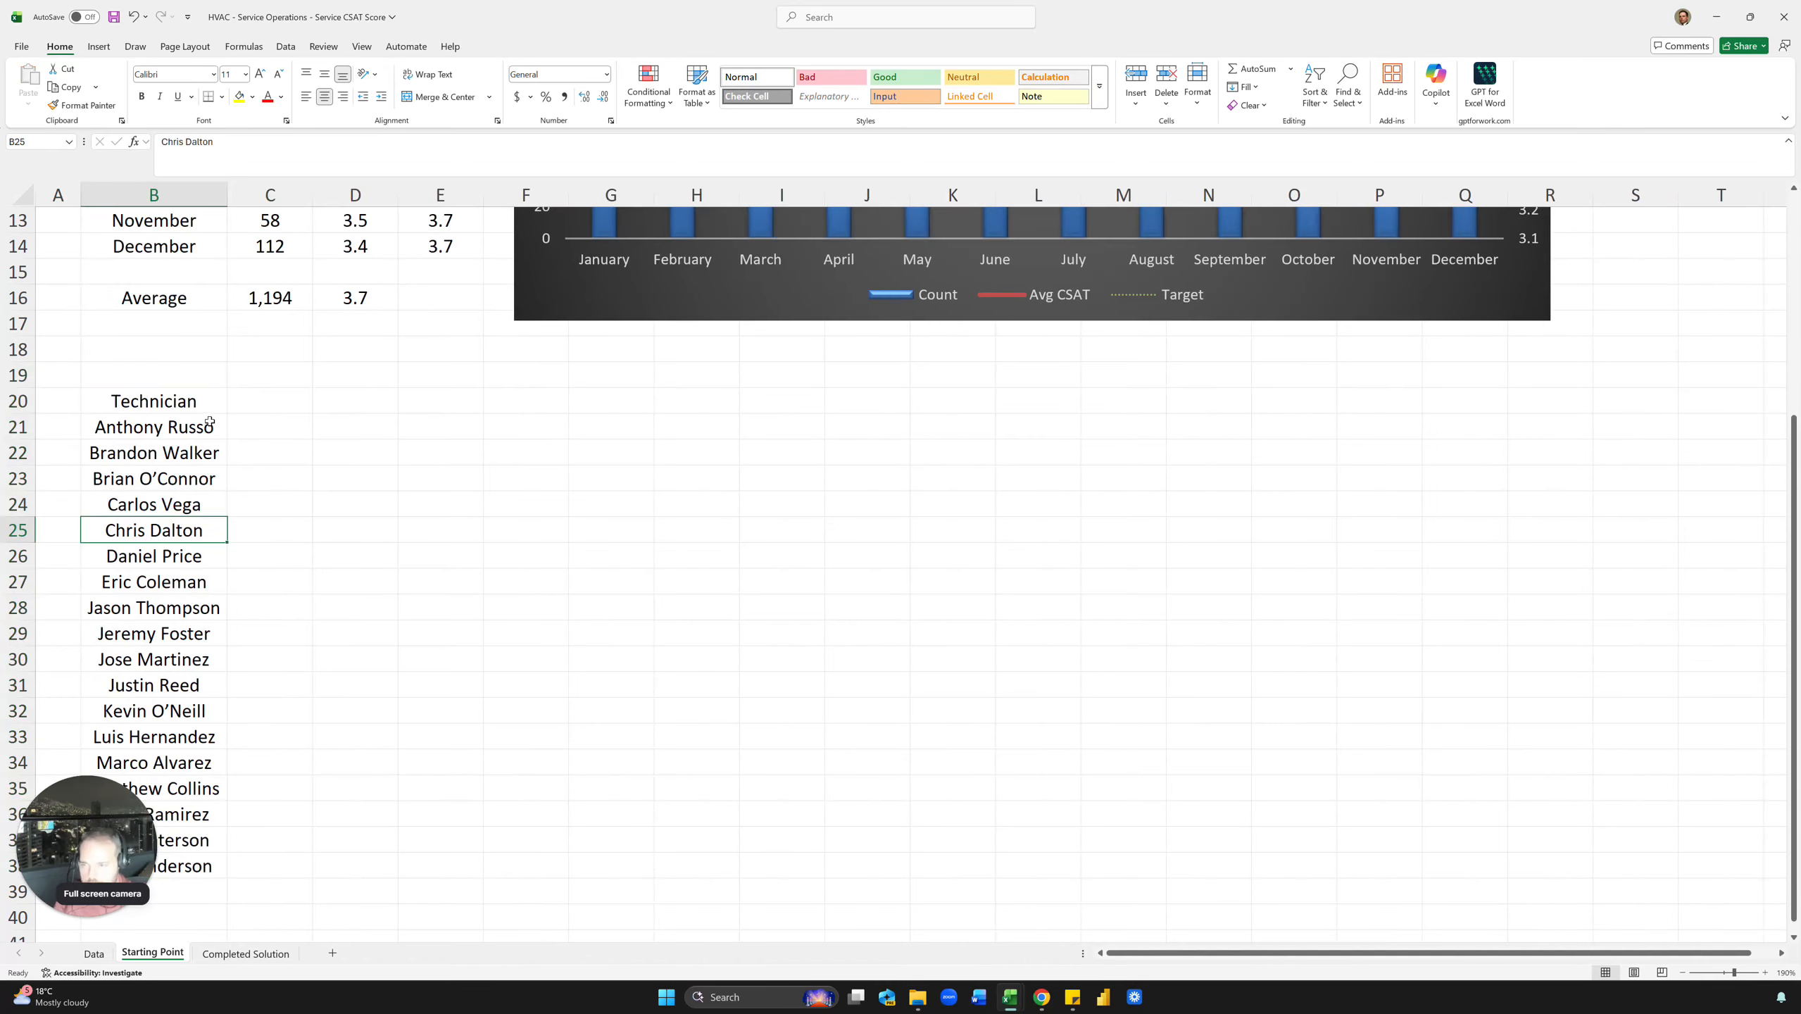
left_click(211, 405)
left_click(213, 633)
left_click(184, 607)
left_click_drag(177, 403, 185, 738)
left_click(358, 693)
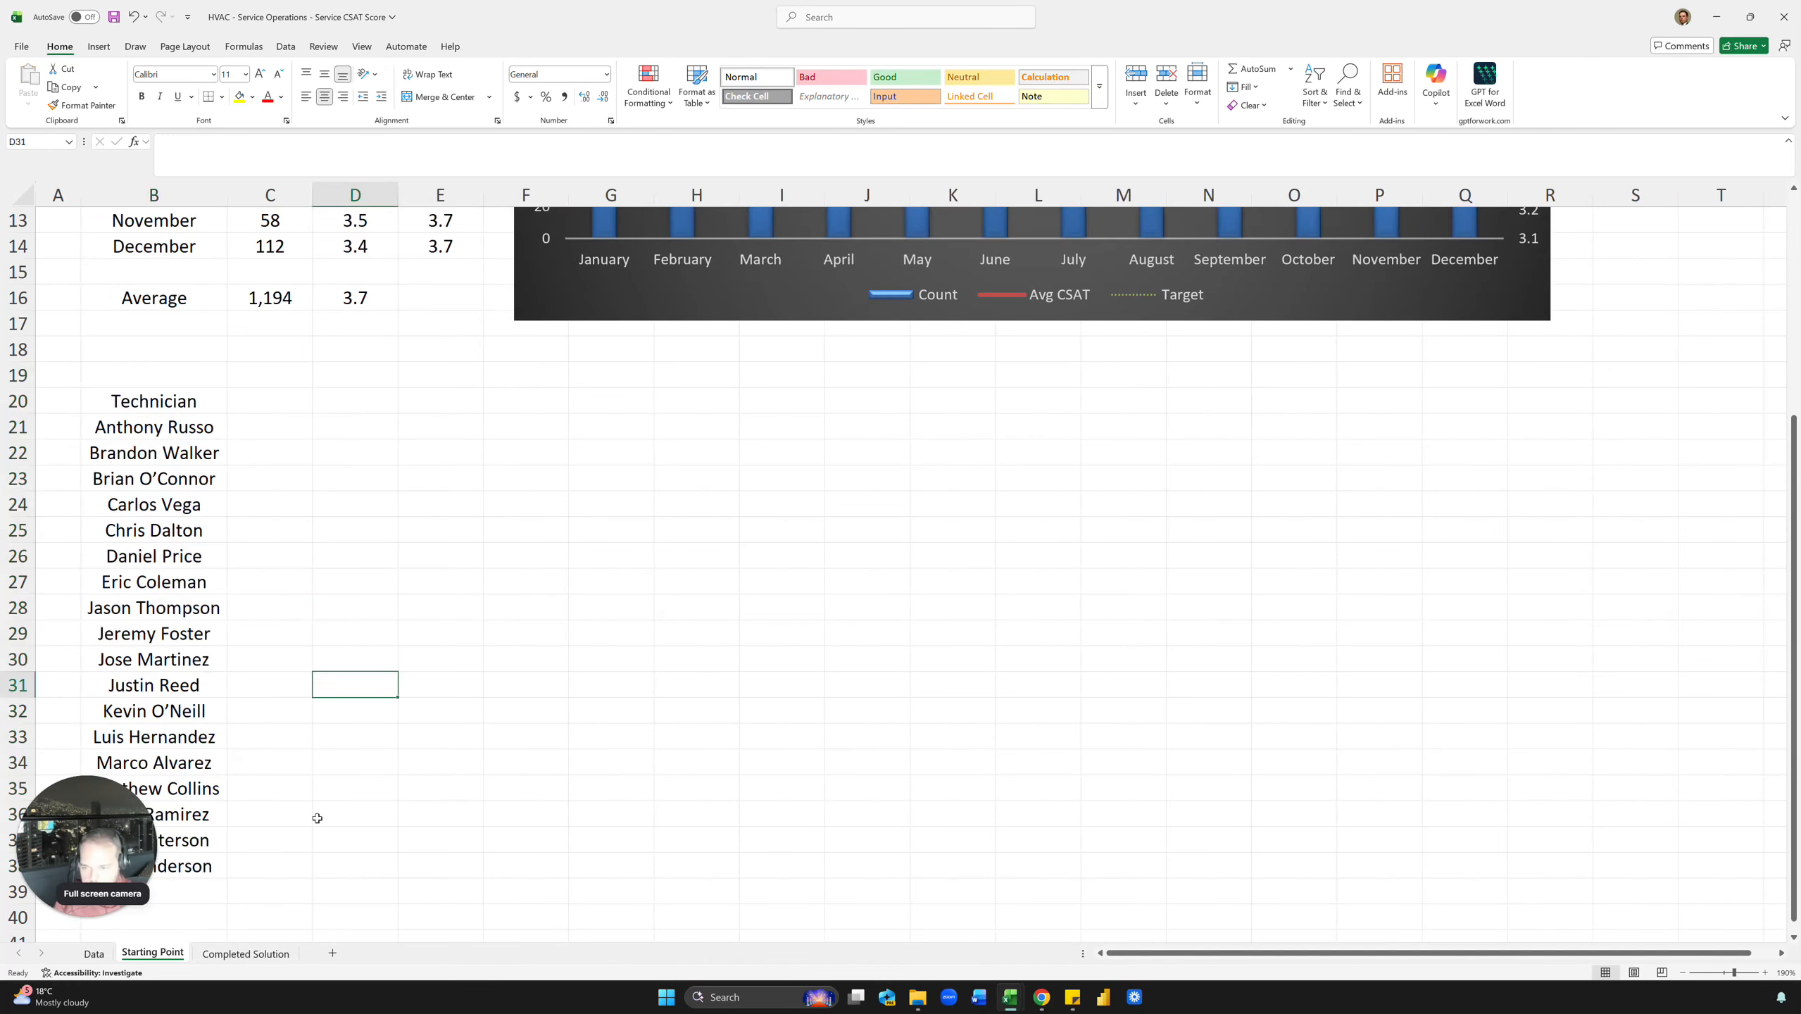
Examine the Season column on the Data sheet and return to the Starting Point sheet.
left_click(94, 954)
scroll(255, 657, "up", 20)
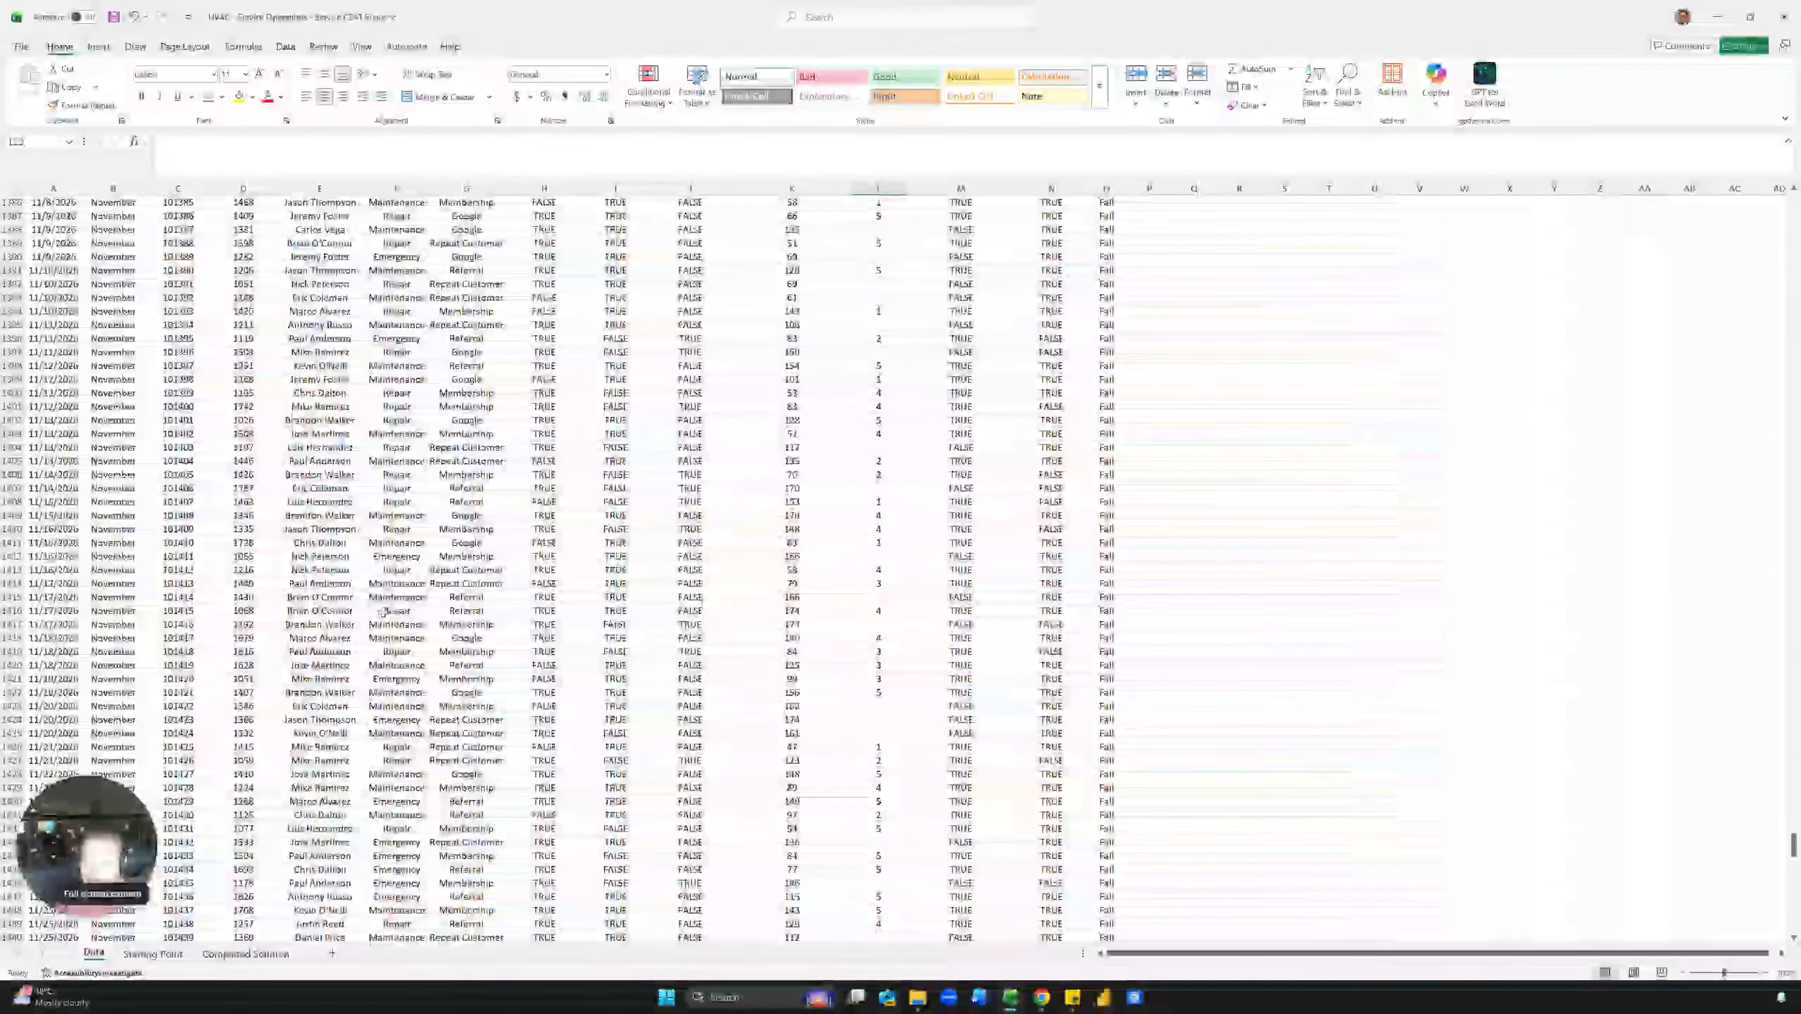
left_click(383, 610)
key("ctrl+Up")
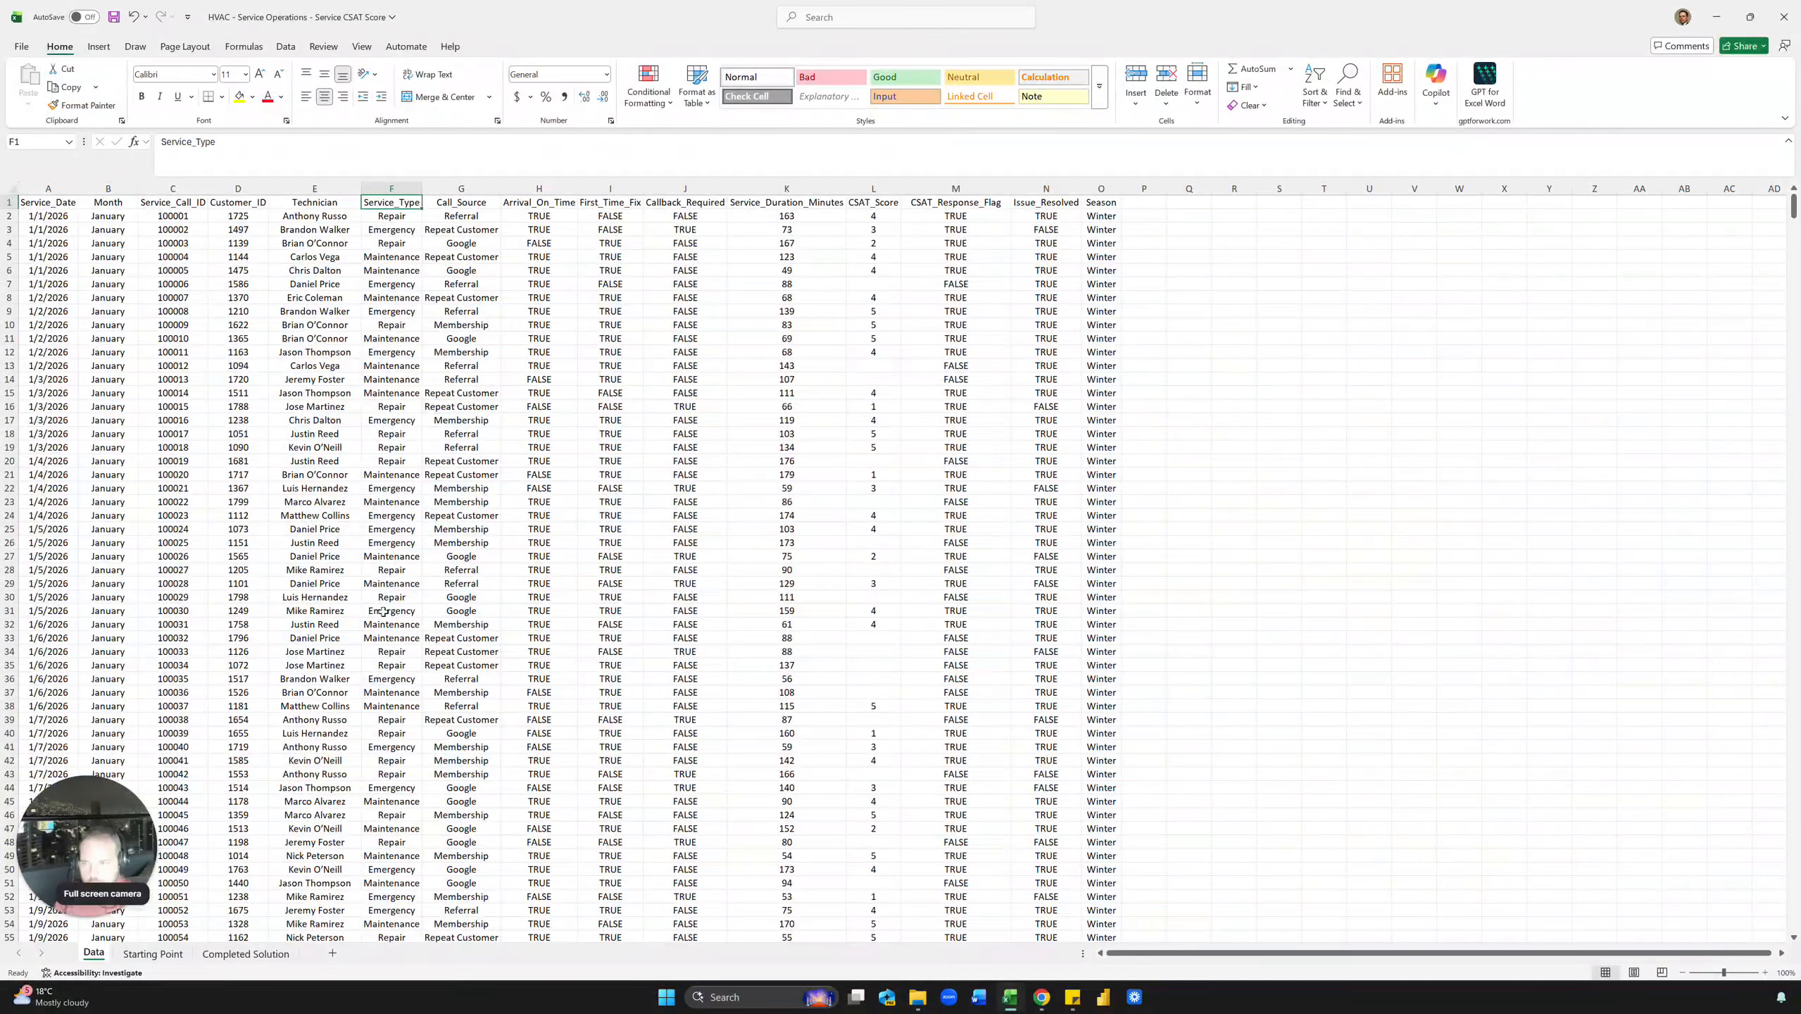
left_click(1112, 311)
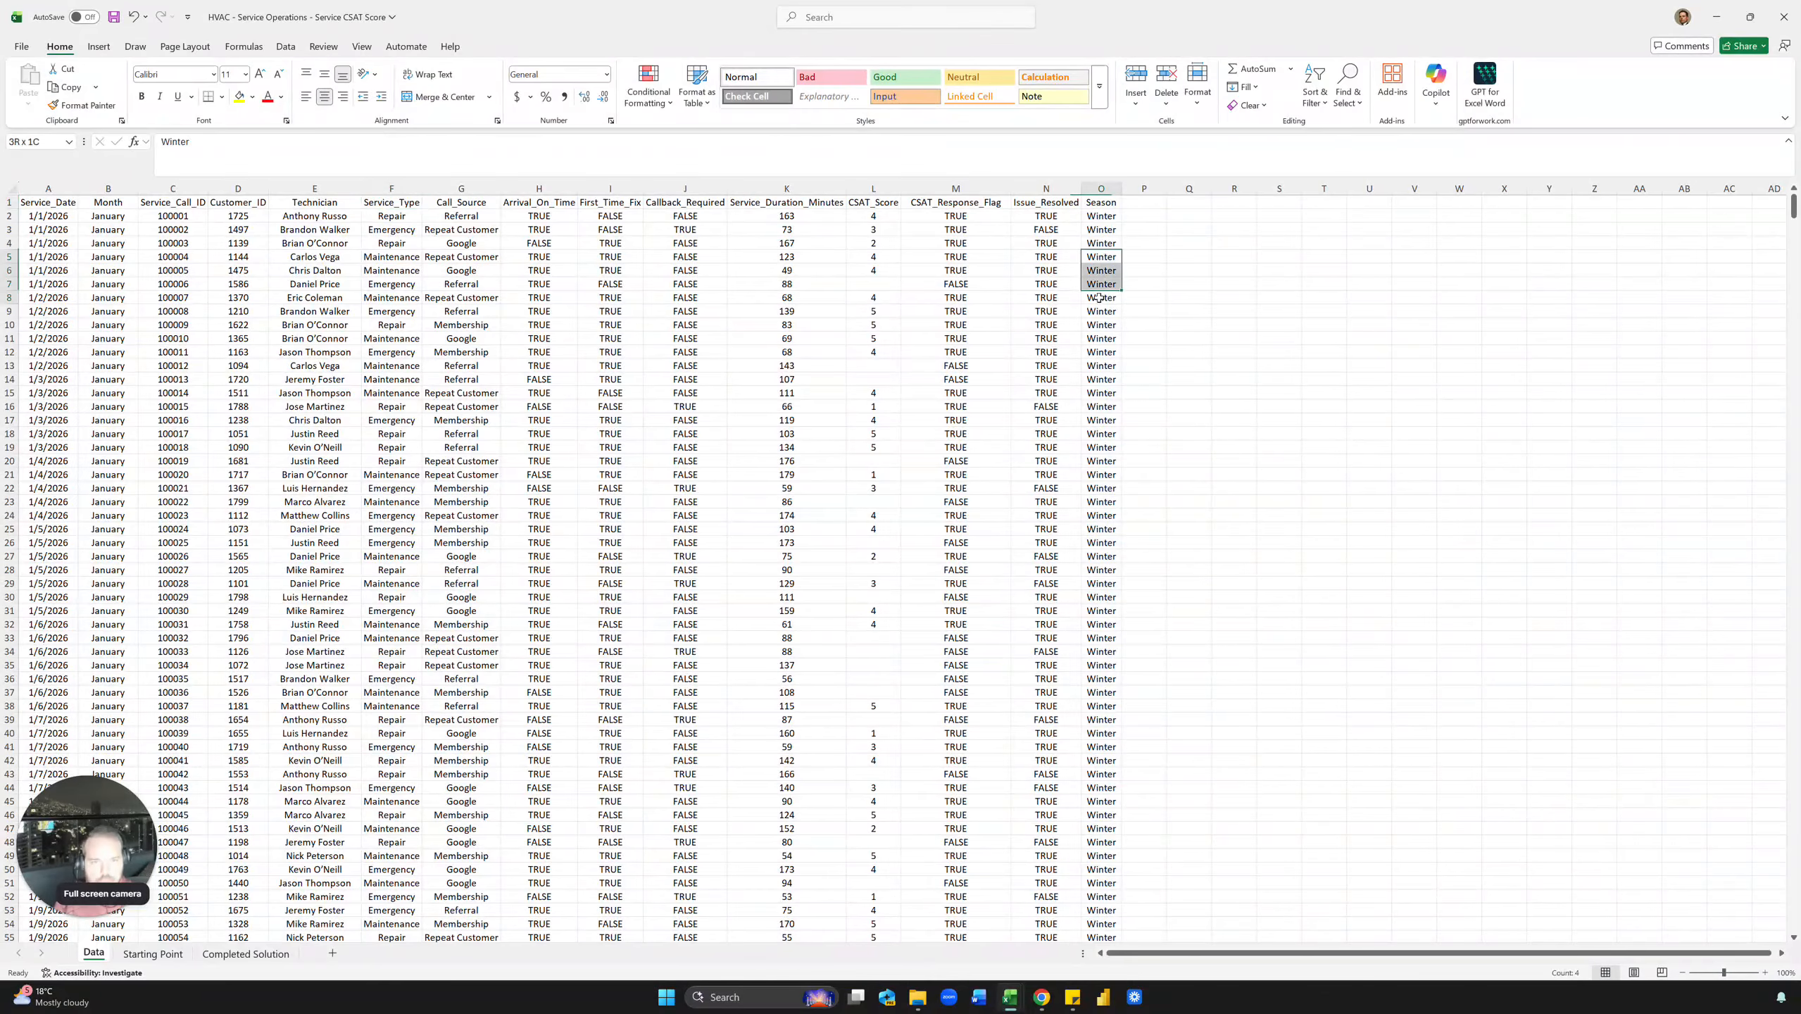
left_click(210, 958)
left_click(183, 959)
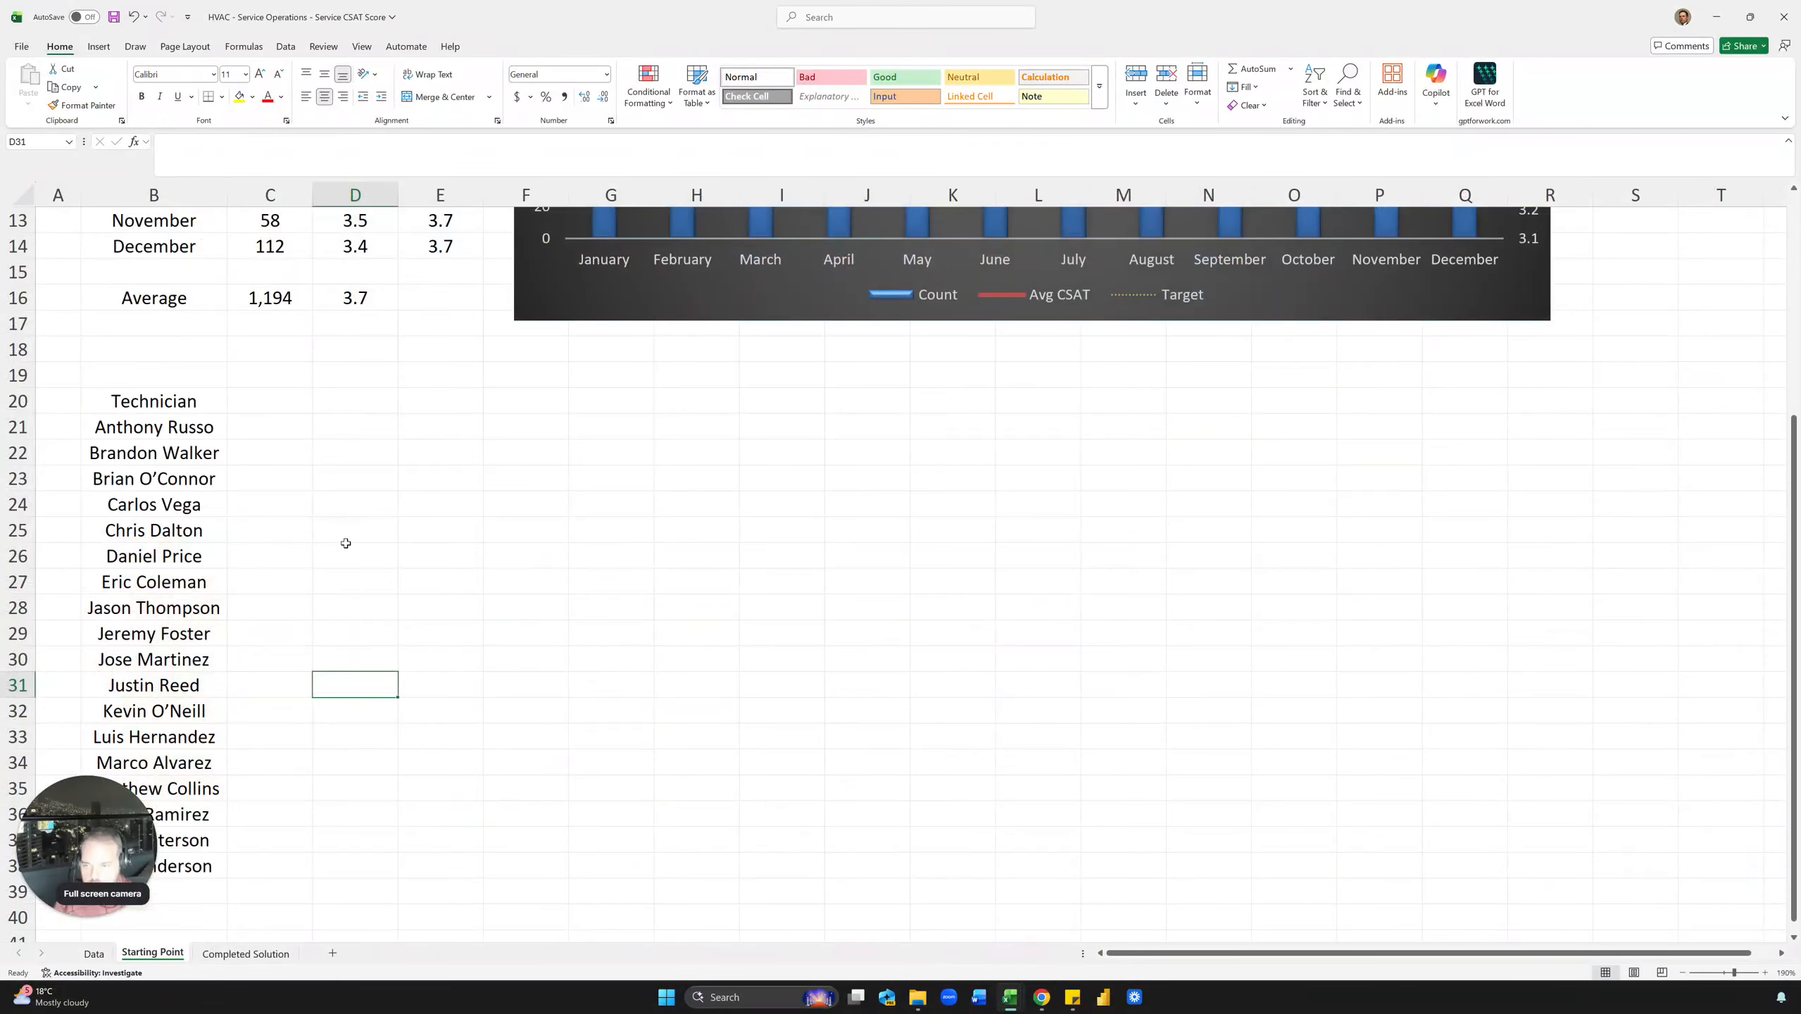
List the unique seasons in E23 with a UNIQUE formula over the Data sheet's Season column from O1 down, including the header.
left_click(403, 486)
type("=uniq")
key("Tab")
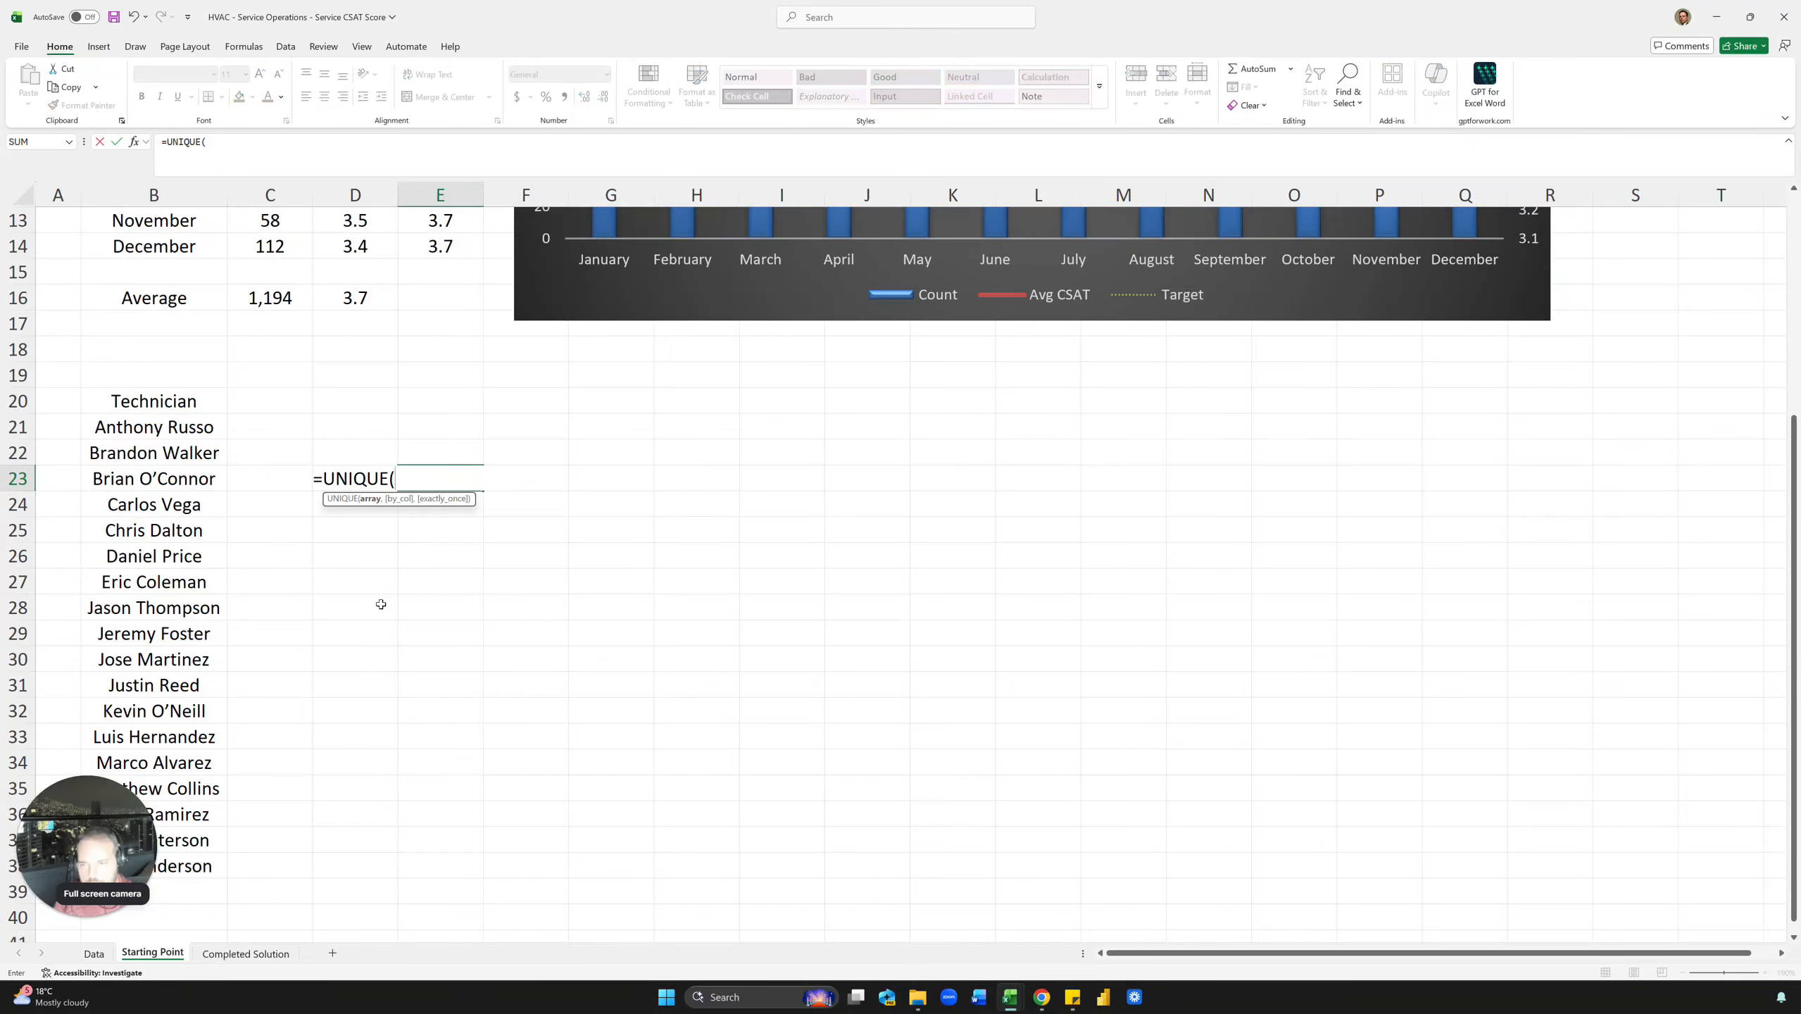
left_click(94, 954)
left_click(1102, 216)
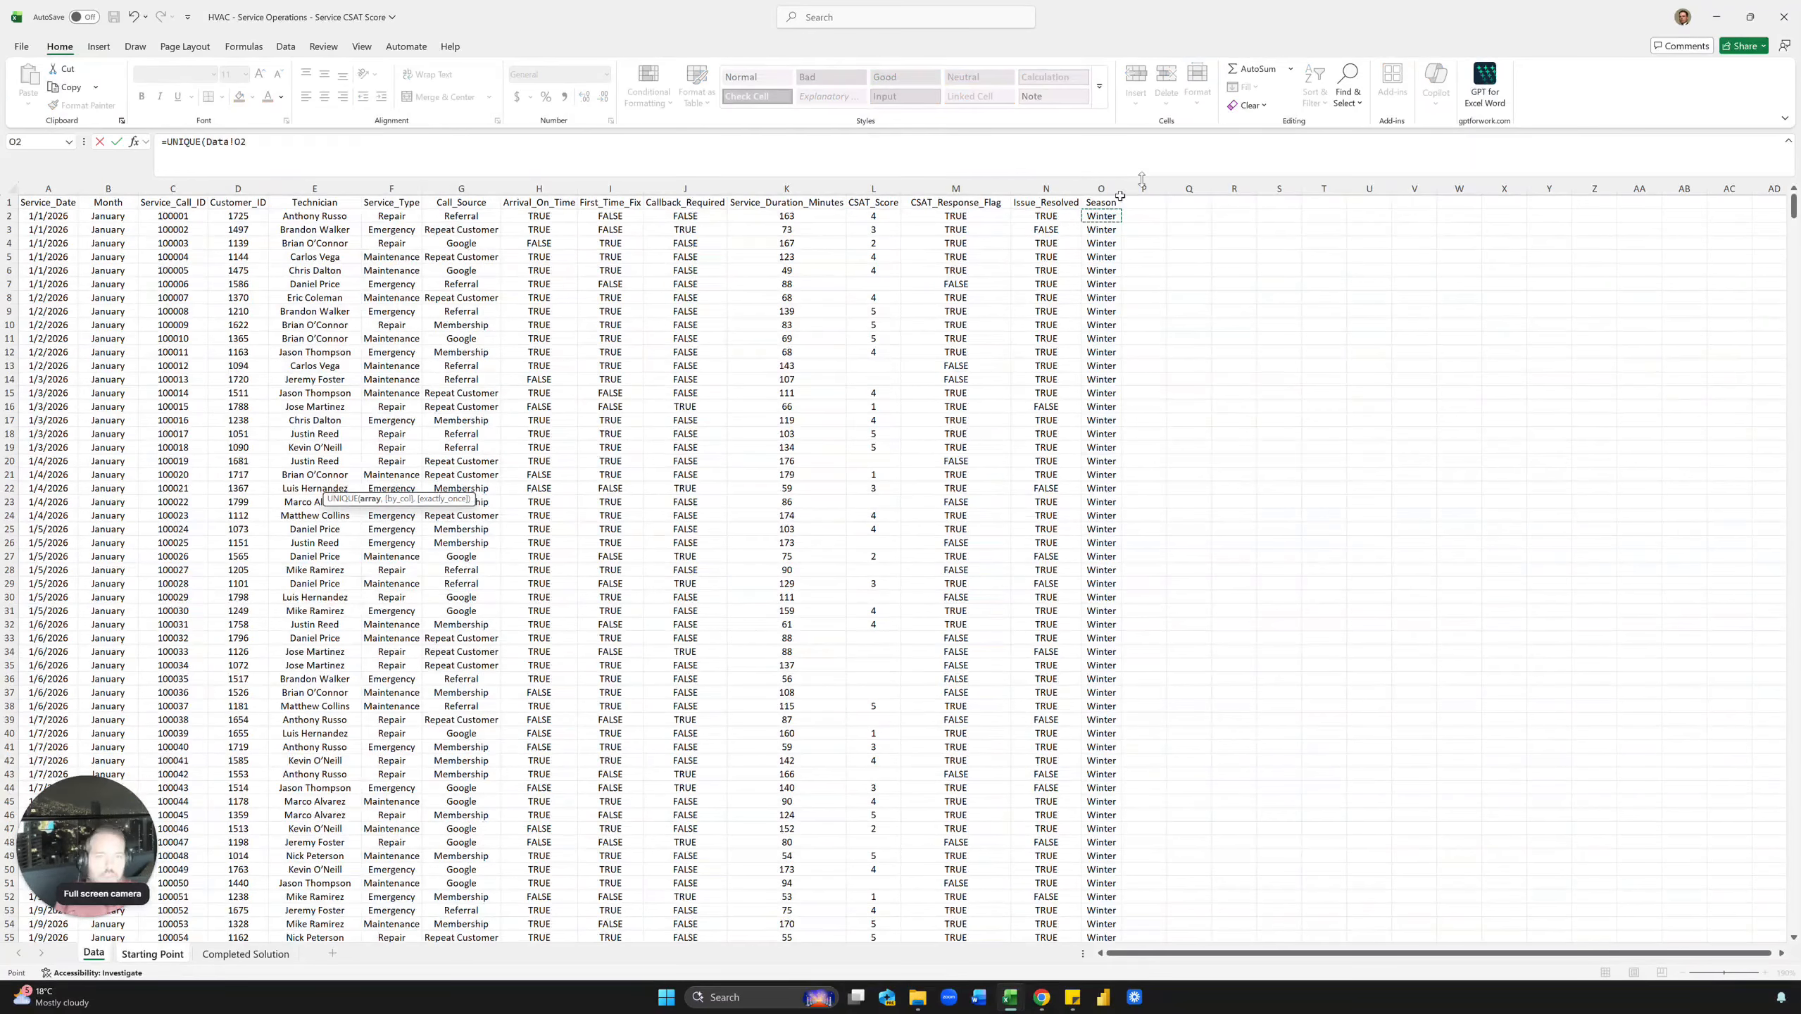
key("Up")
key("ctrl+shift+Down")
key("Return")
Replace the UNIQUE results in E23:E27 with static values and clear the Season header from E23.
left_click_drag(459, 481, 465, 576)
key("ctrl+c")
key("ctrl+shift+v")
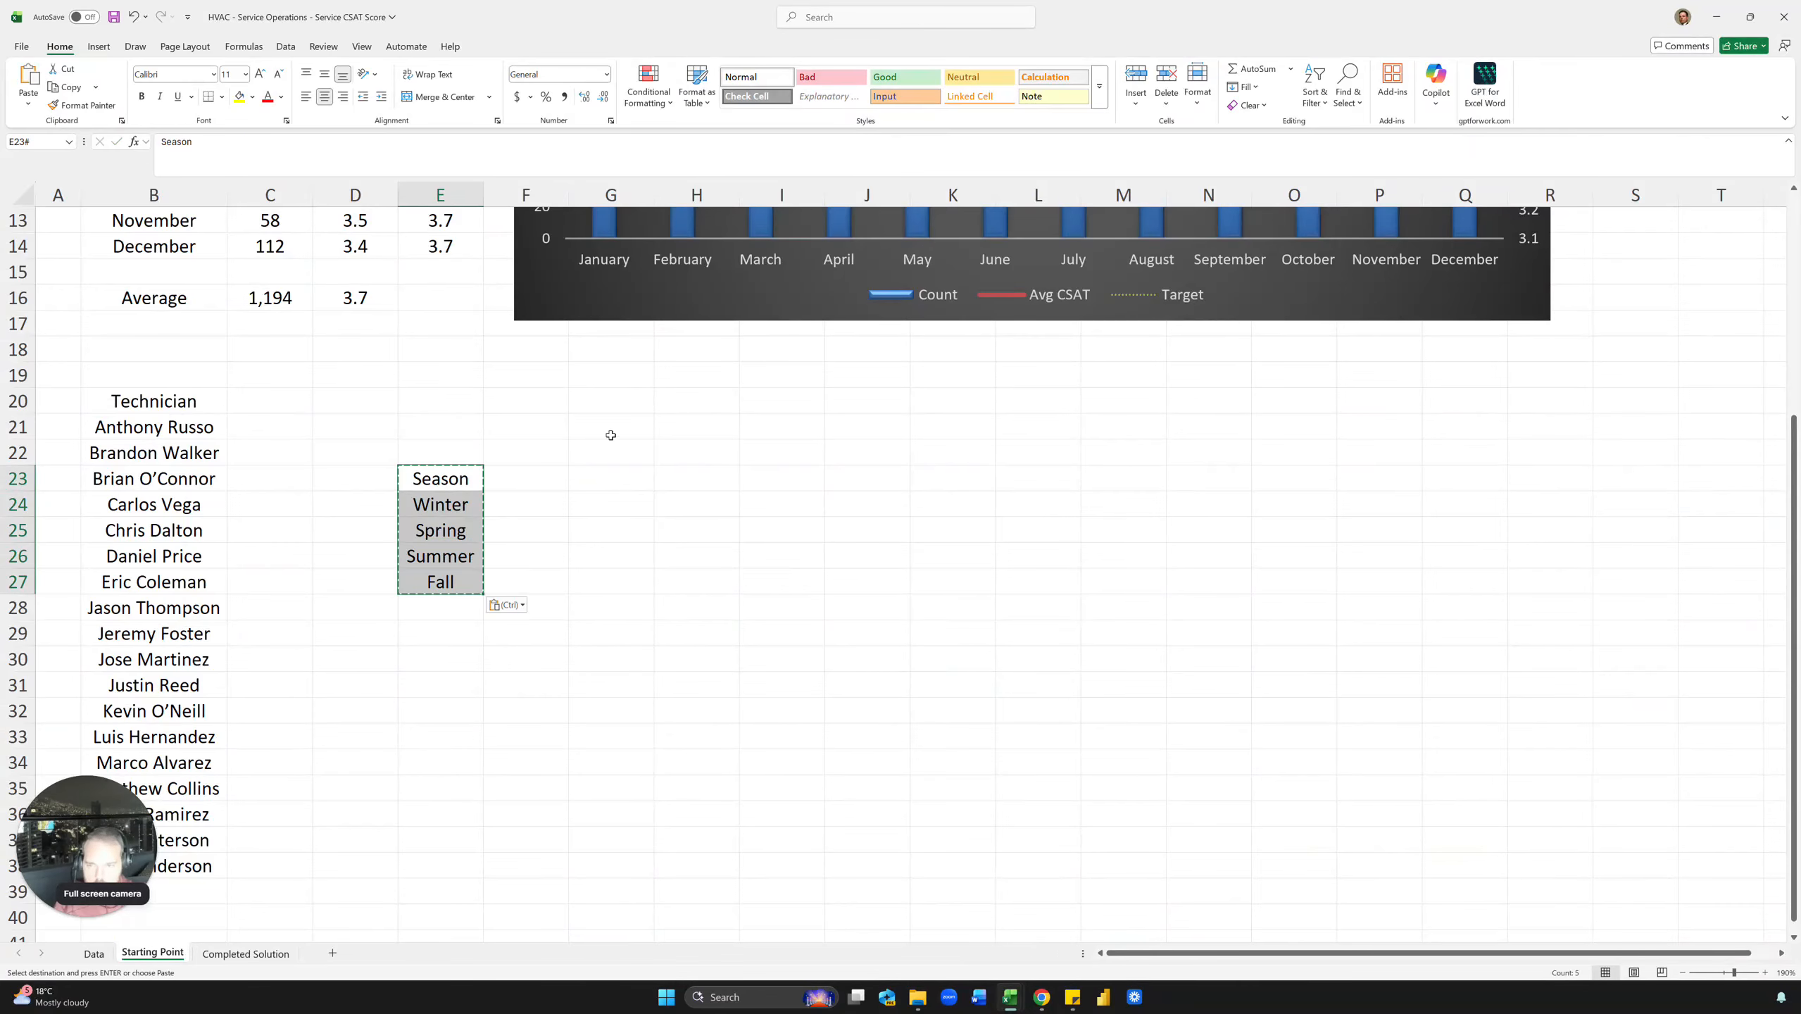
left_click(611, 434)
key("Escape")
left_click(448, 474)
key("Delete")
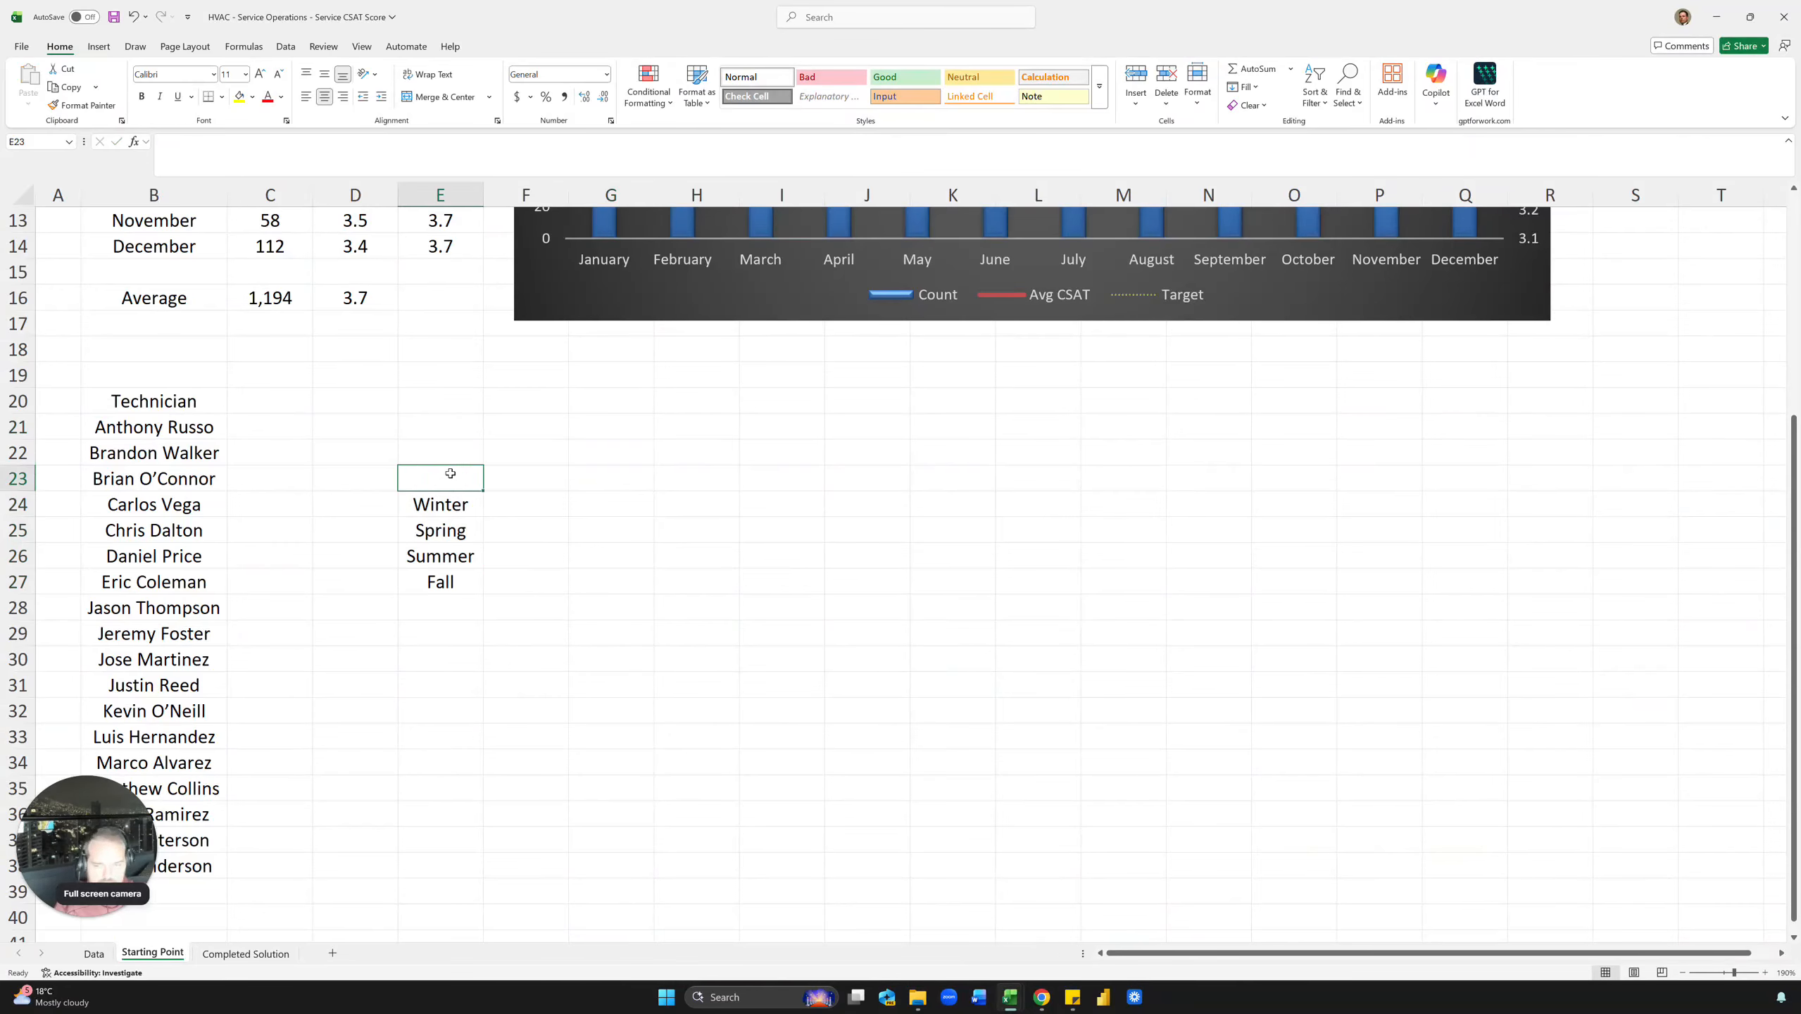
Move Spring to C20 and Summer to D20 as column headers beside Technician.
left_click(612, 534)
left_click(455, 527)
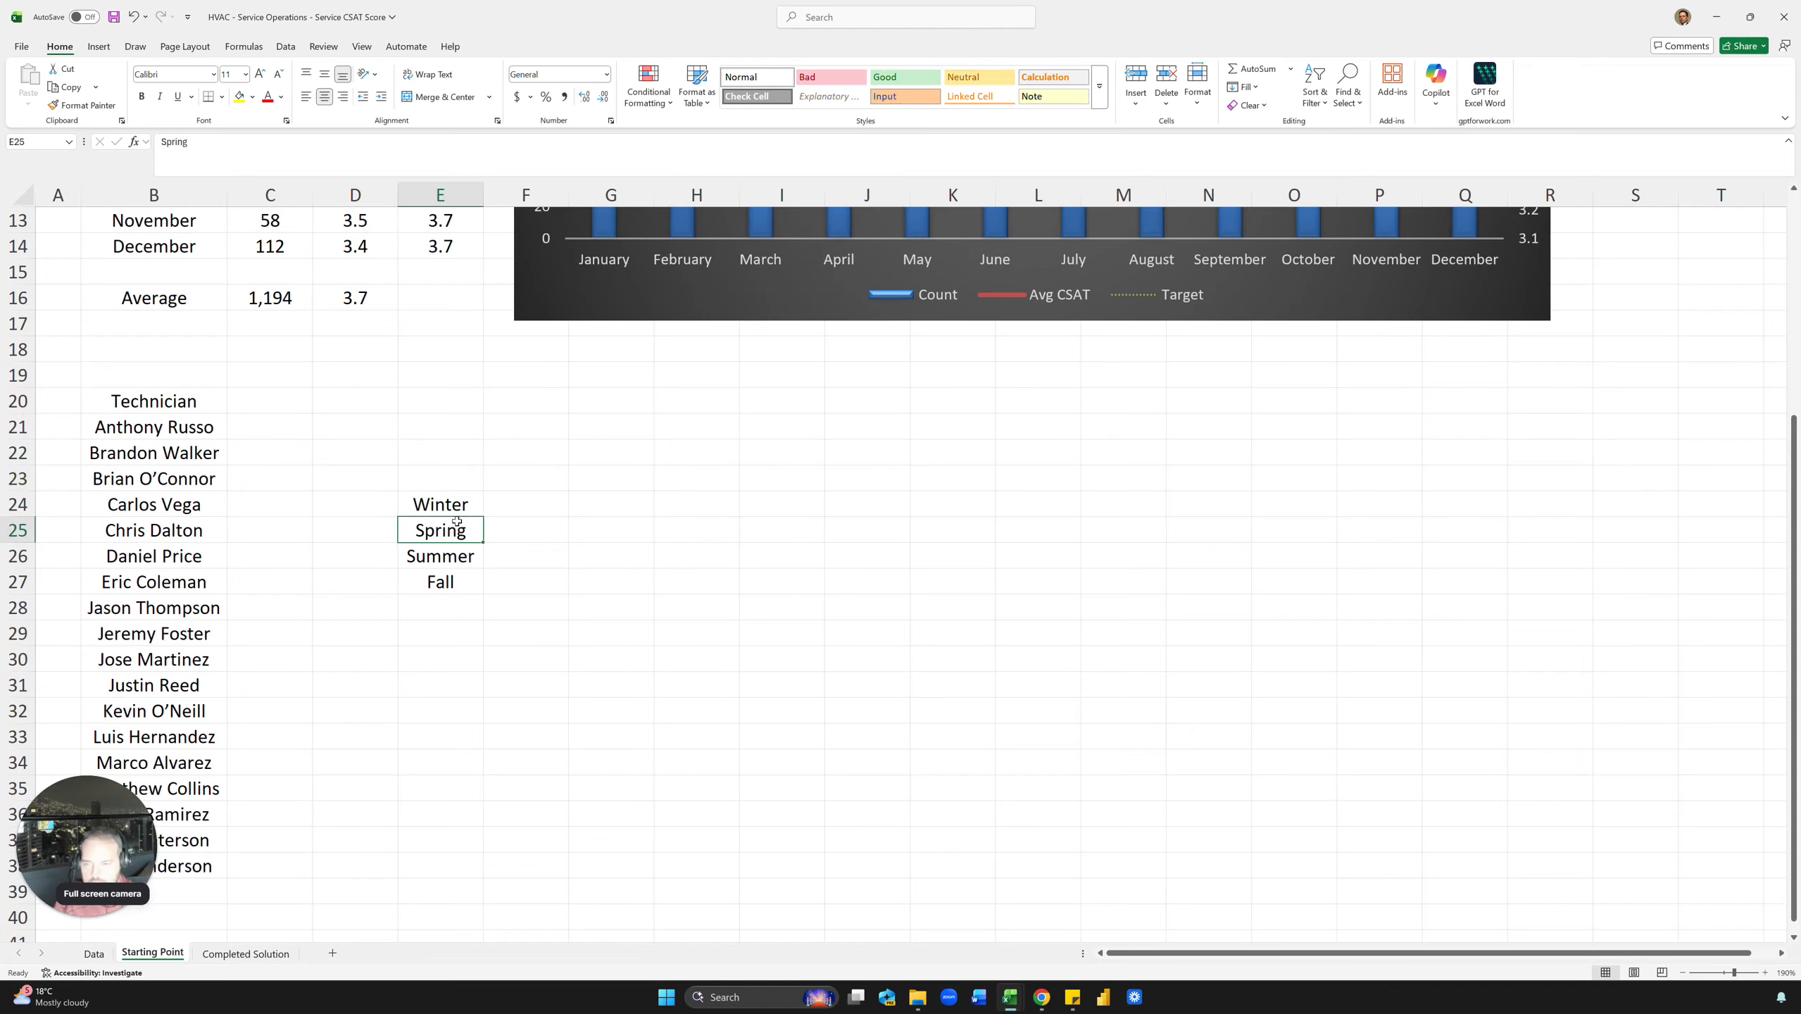
key("Up")
left_click(456, 525)
left_click_drag(455, 518, 284, 398)
left_click(469, 436)
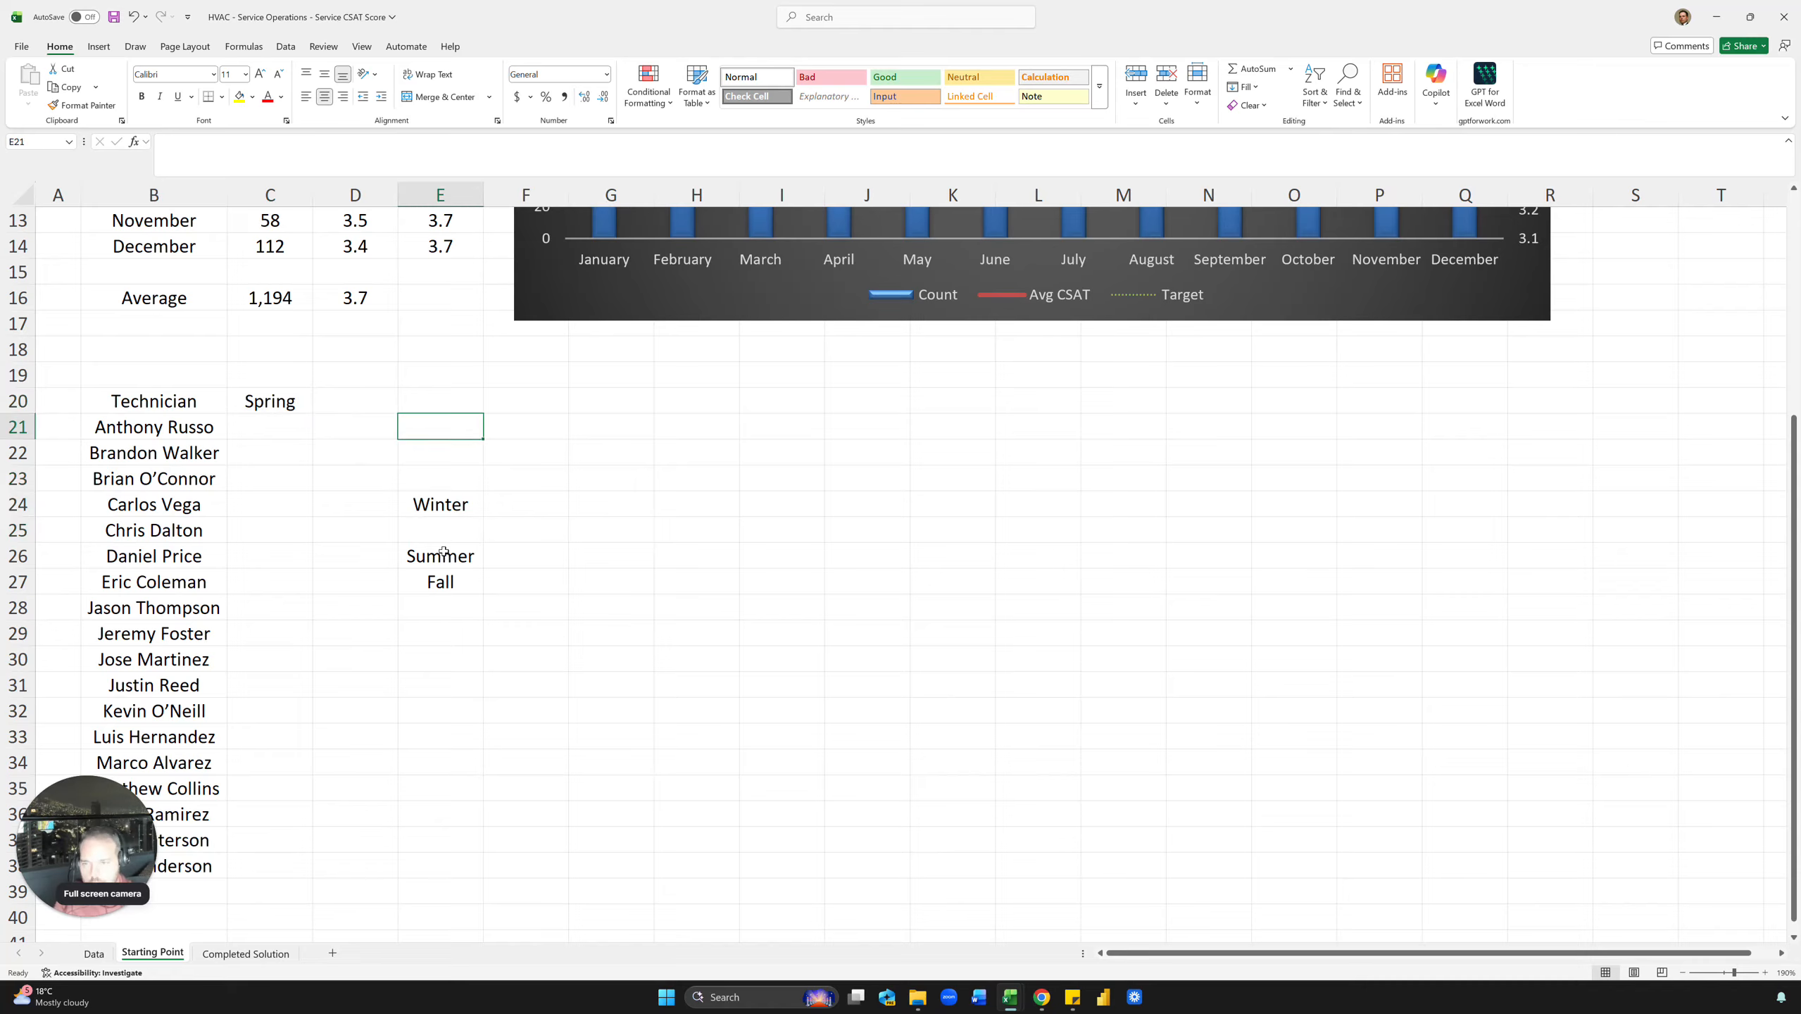
left_click(461, 527)
left_click(446, 550)
left_click_drag(445, 548, 355, 406)
Move Fall to E20 and Winter to F20 as the remaining season headers.
left_click(462, 582)
left_click_drag(462, 582, 454, 407)
left_click(447, 500)
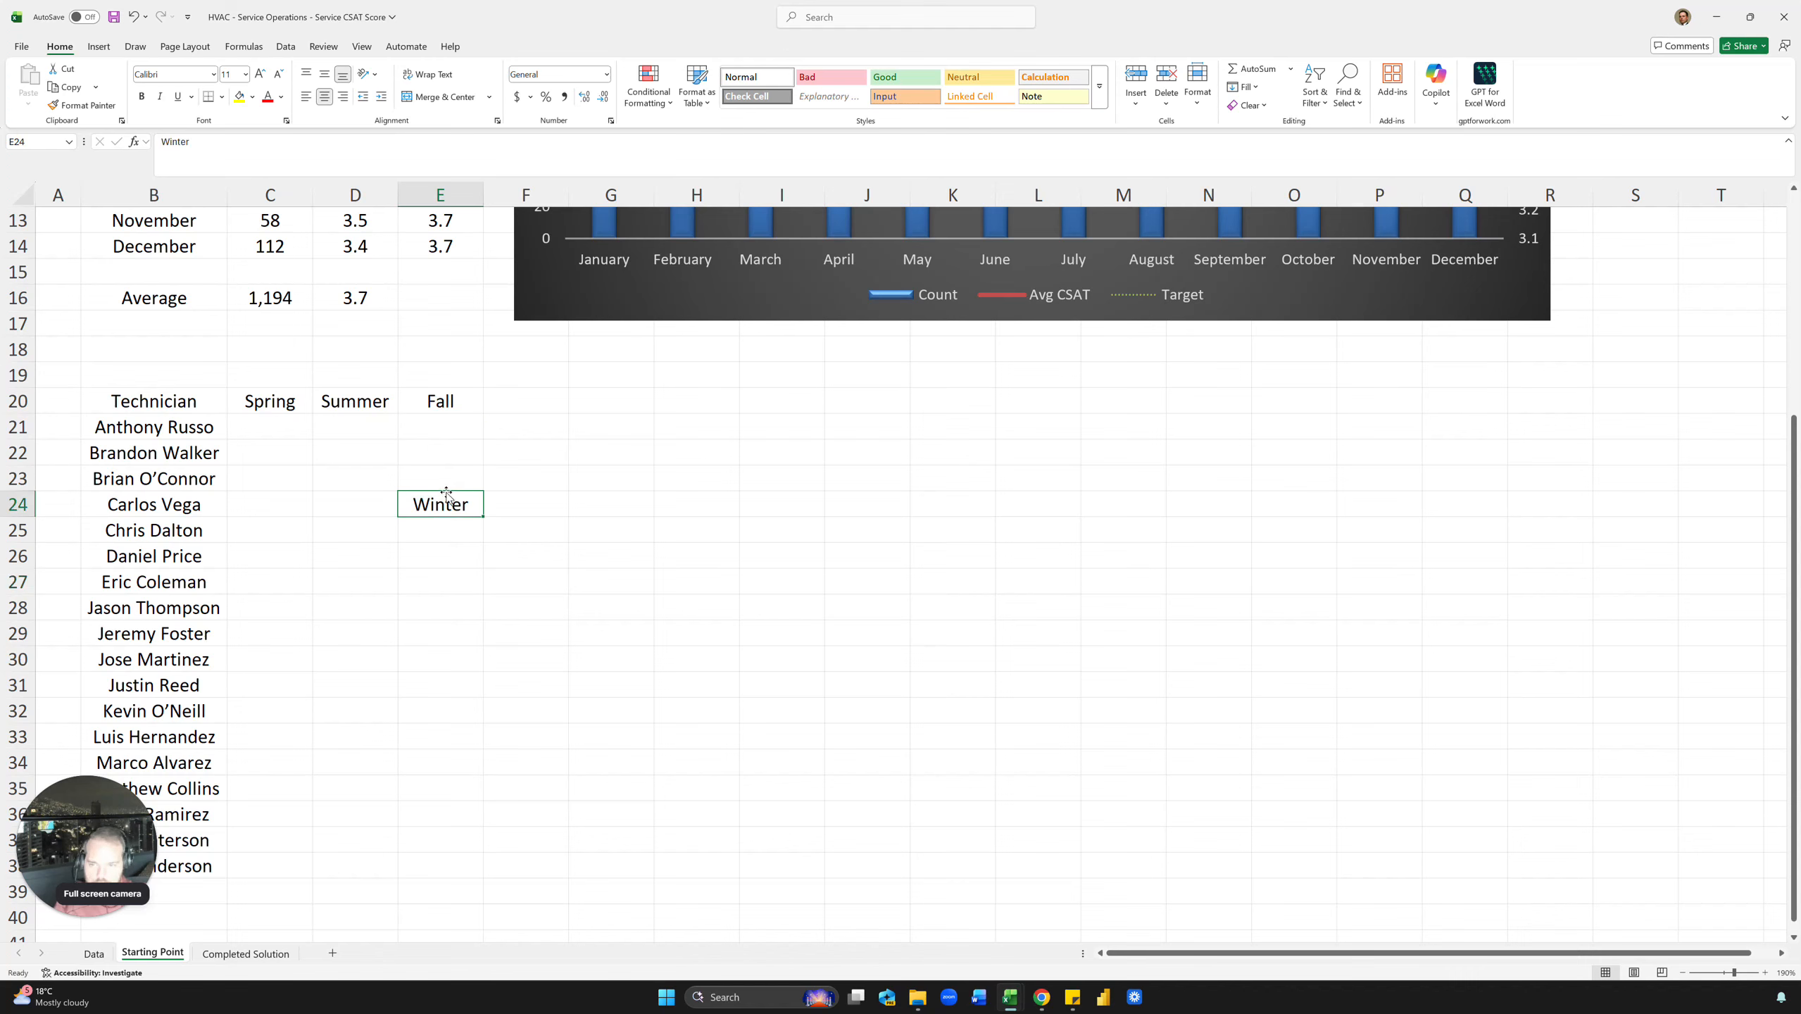
left_click_drag(446, 492, 531, 395)
left_click(412, 444)
Copy the technician names in B21:B27 and paste them transposed across row 25 starting at D25.
left_click_drag(179, 429, 165, 576)
key("ctrl+c")
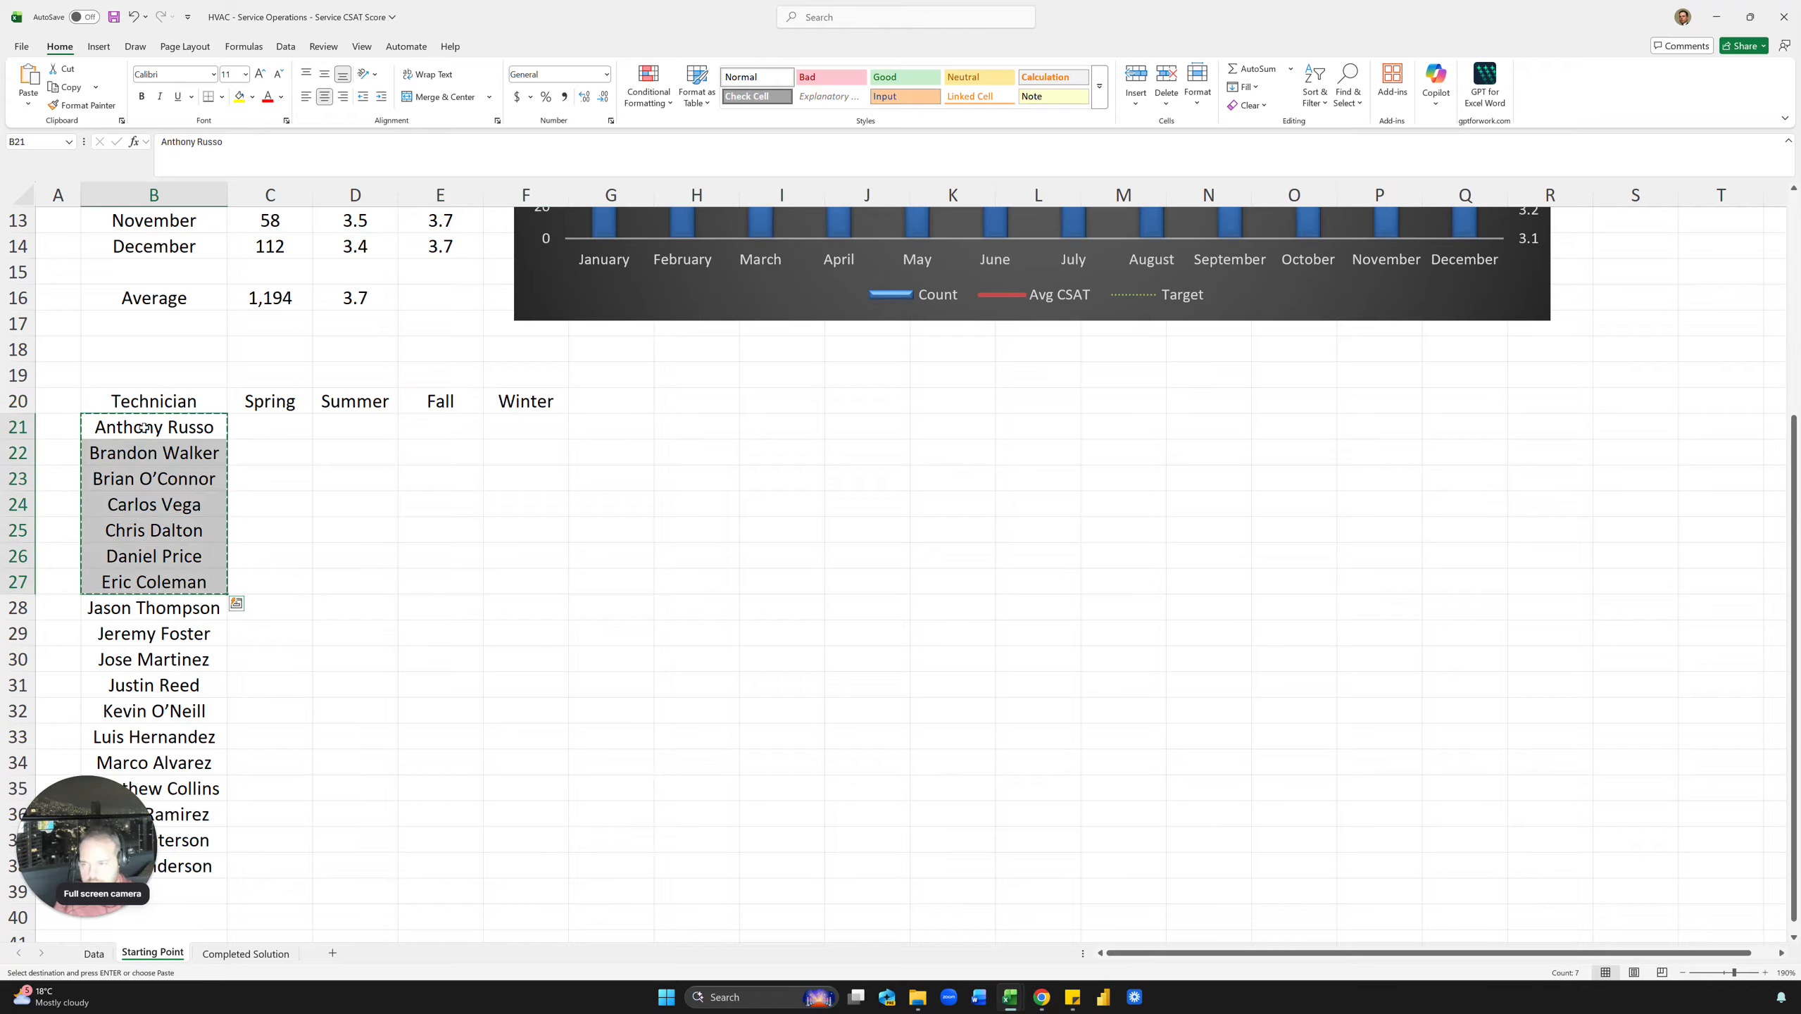
left_click_drag(318, 501, 692, 507)
left_click_drag(594, 612, 533, 612)
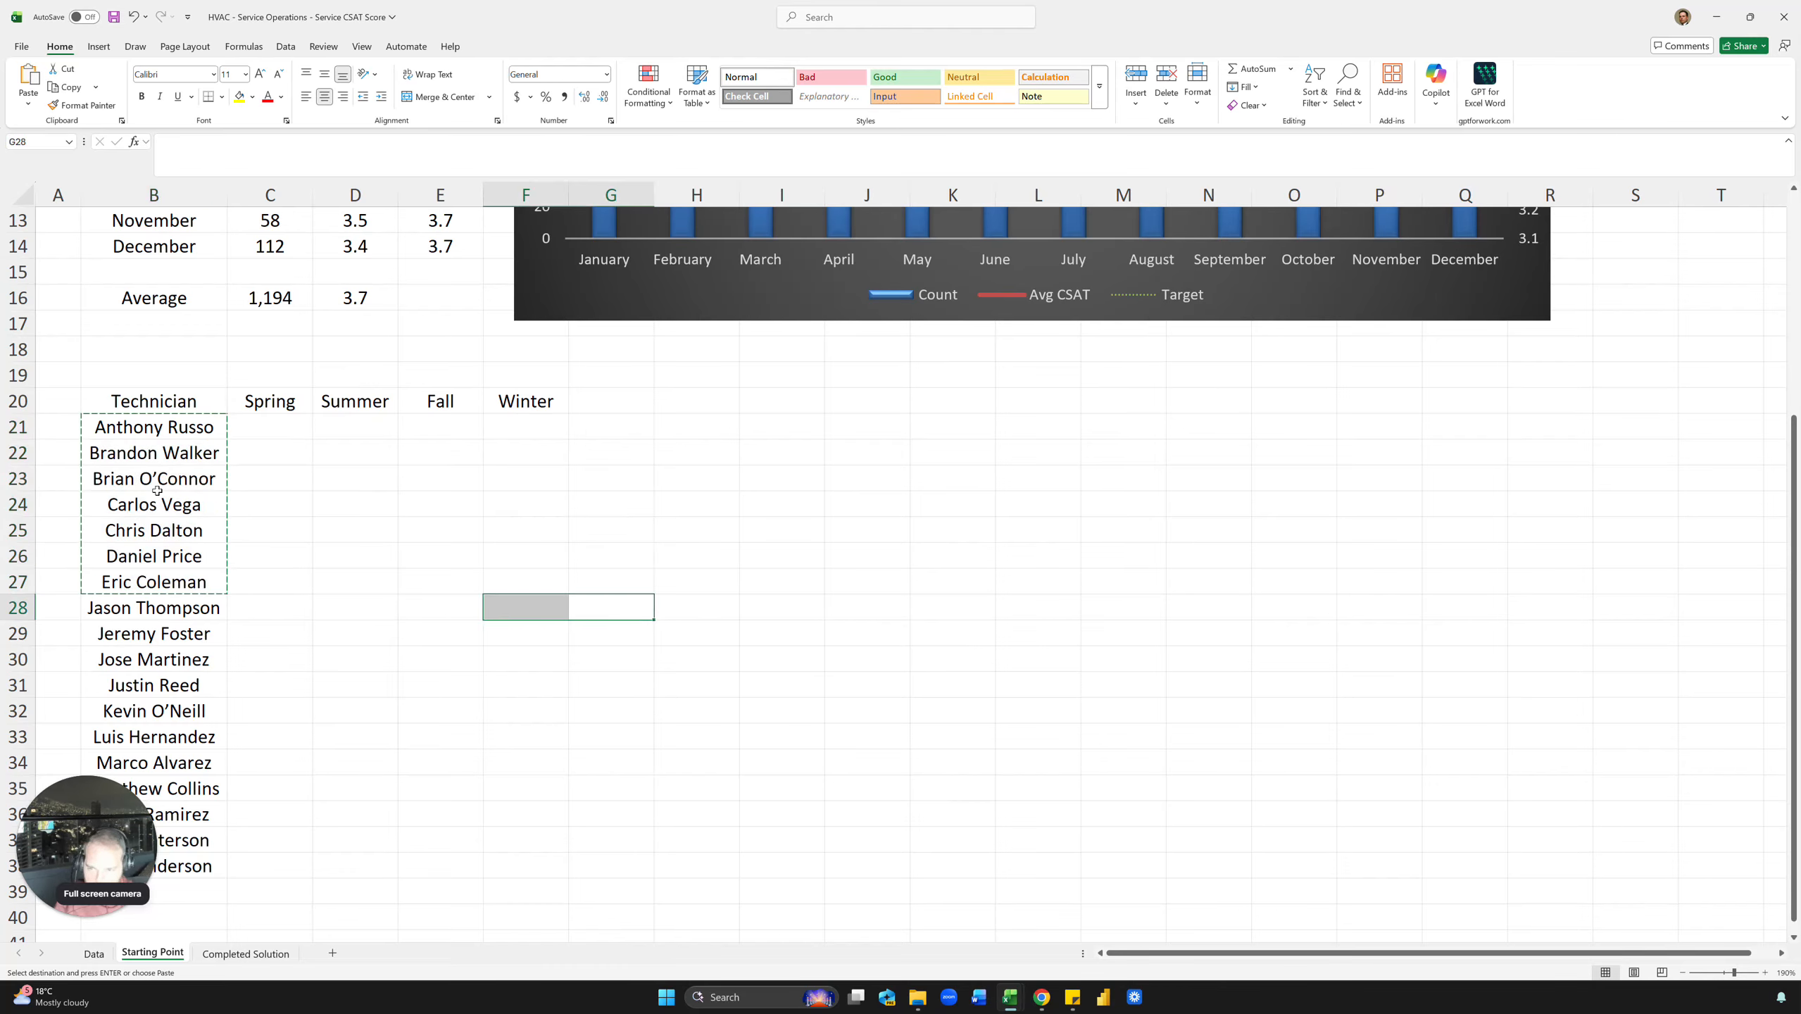
left_click(430, 551)
right_click(353, 528)
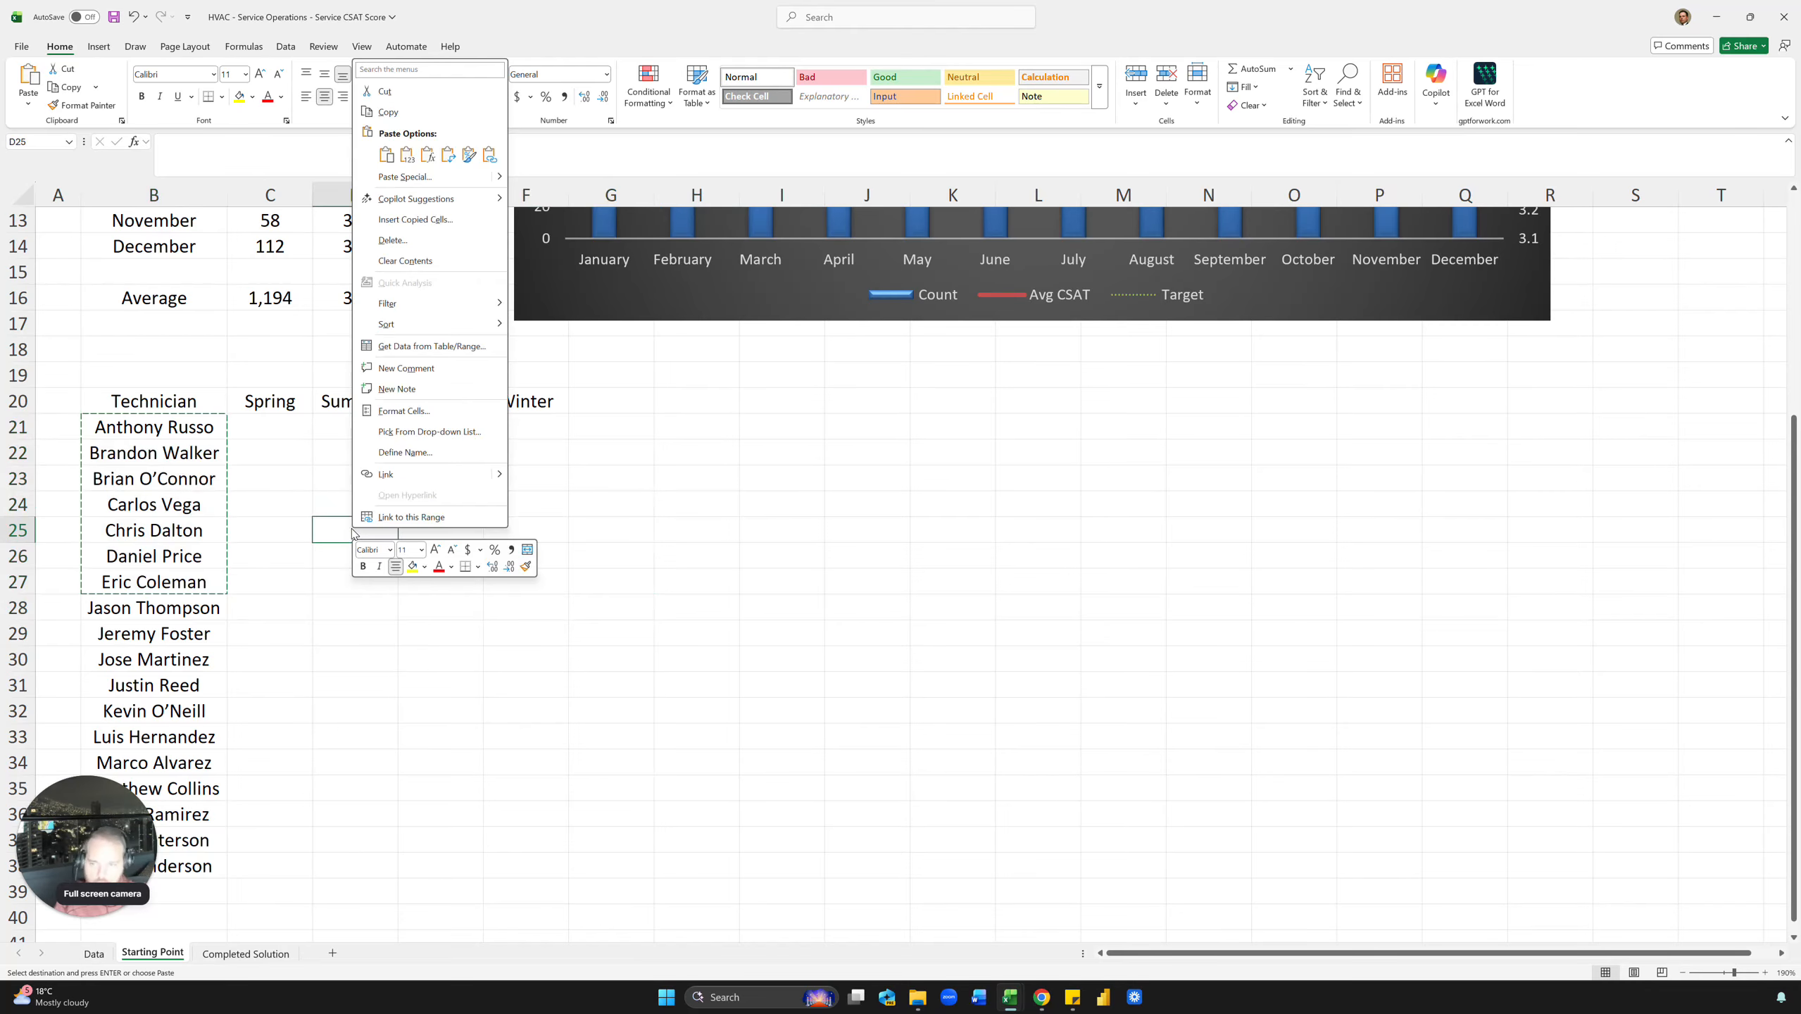
key("s")
key("t")
left_click(348, 657)
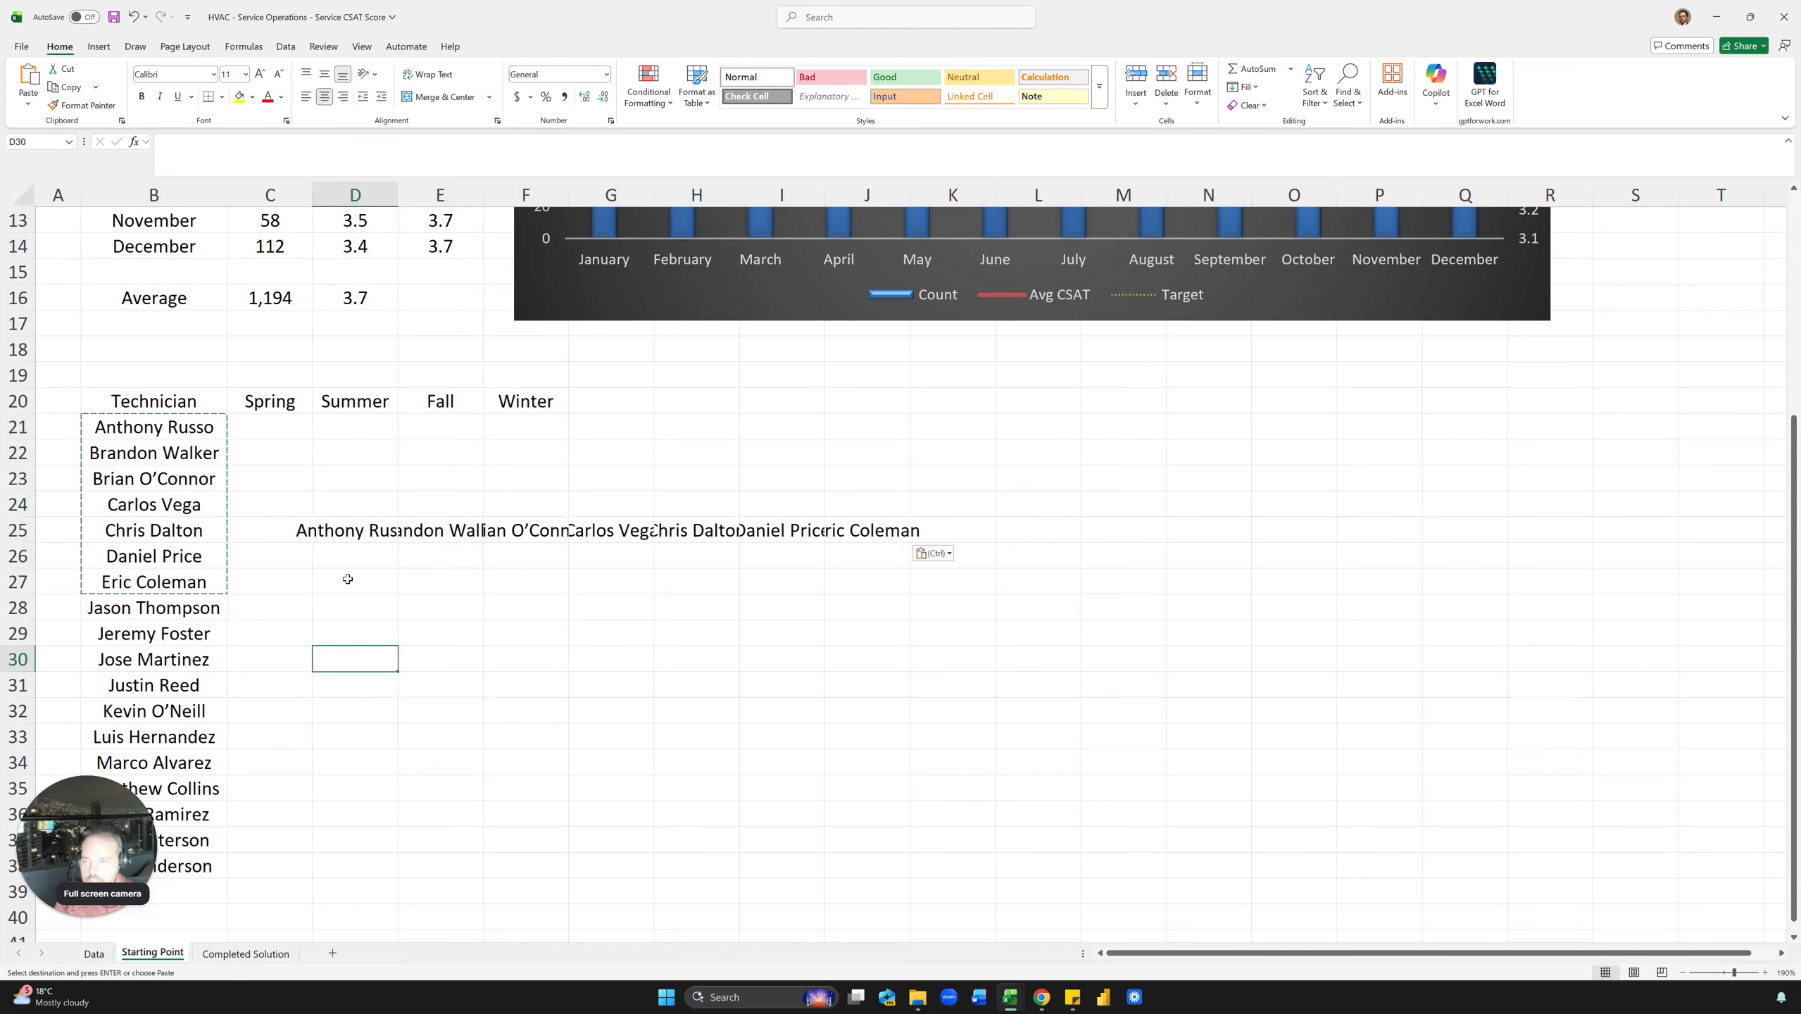
Clear the transposed technician names from row 25, D25:J25.
left_click_drag(336, 535, 917, 537)
key("Delete")
left_click(576, 627)
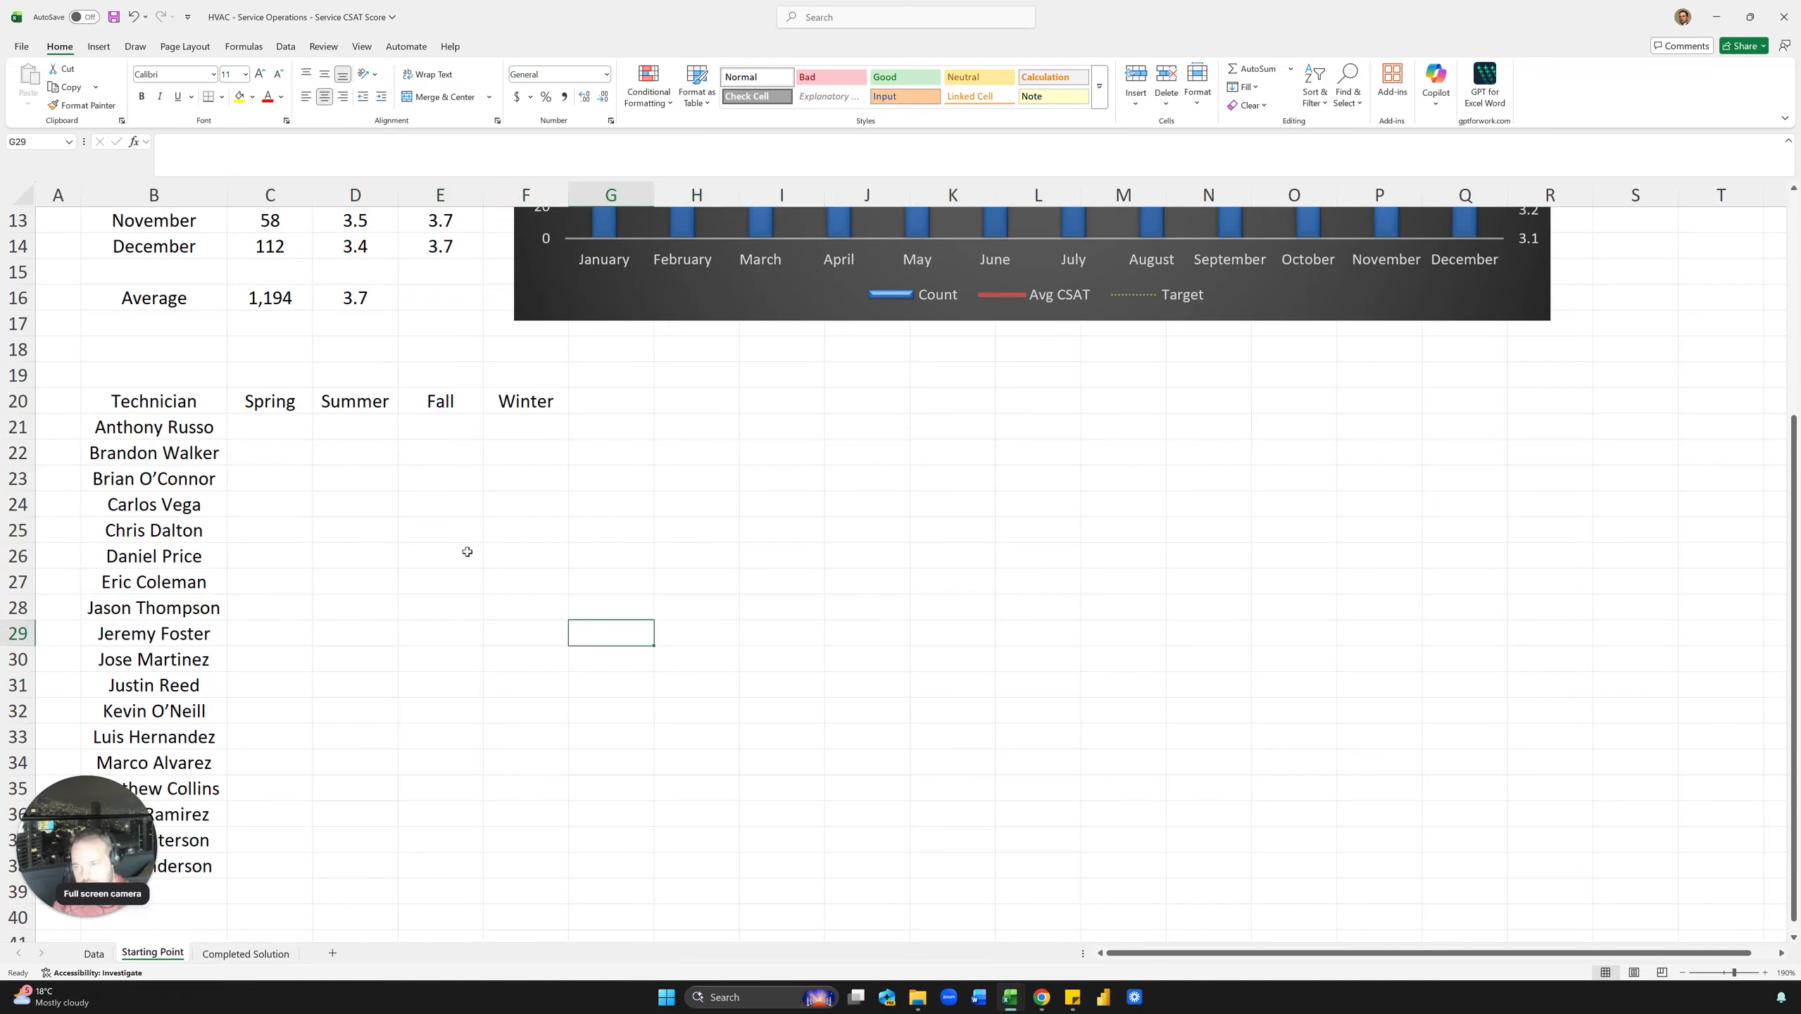
left_click_drag(290, 414, 529, 405)
left_click(440, 452)
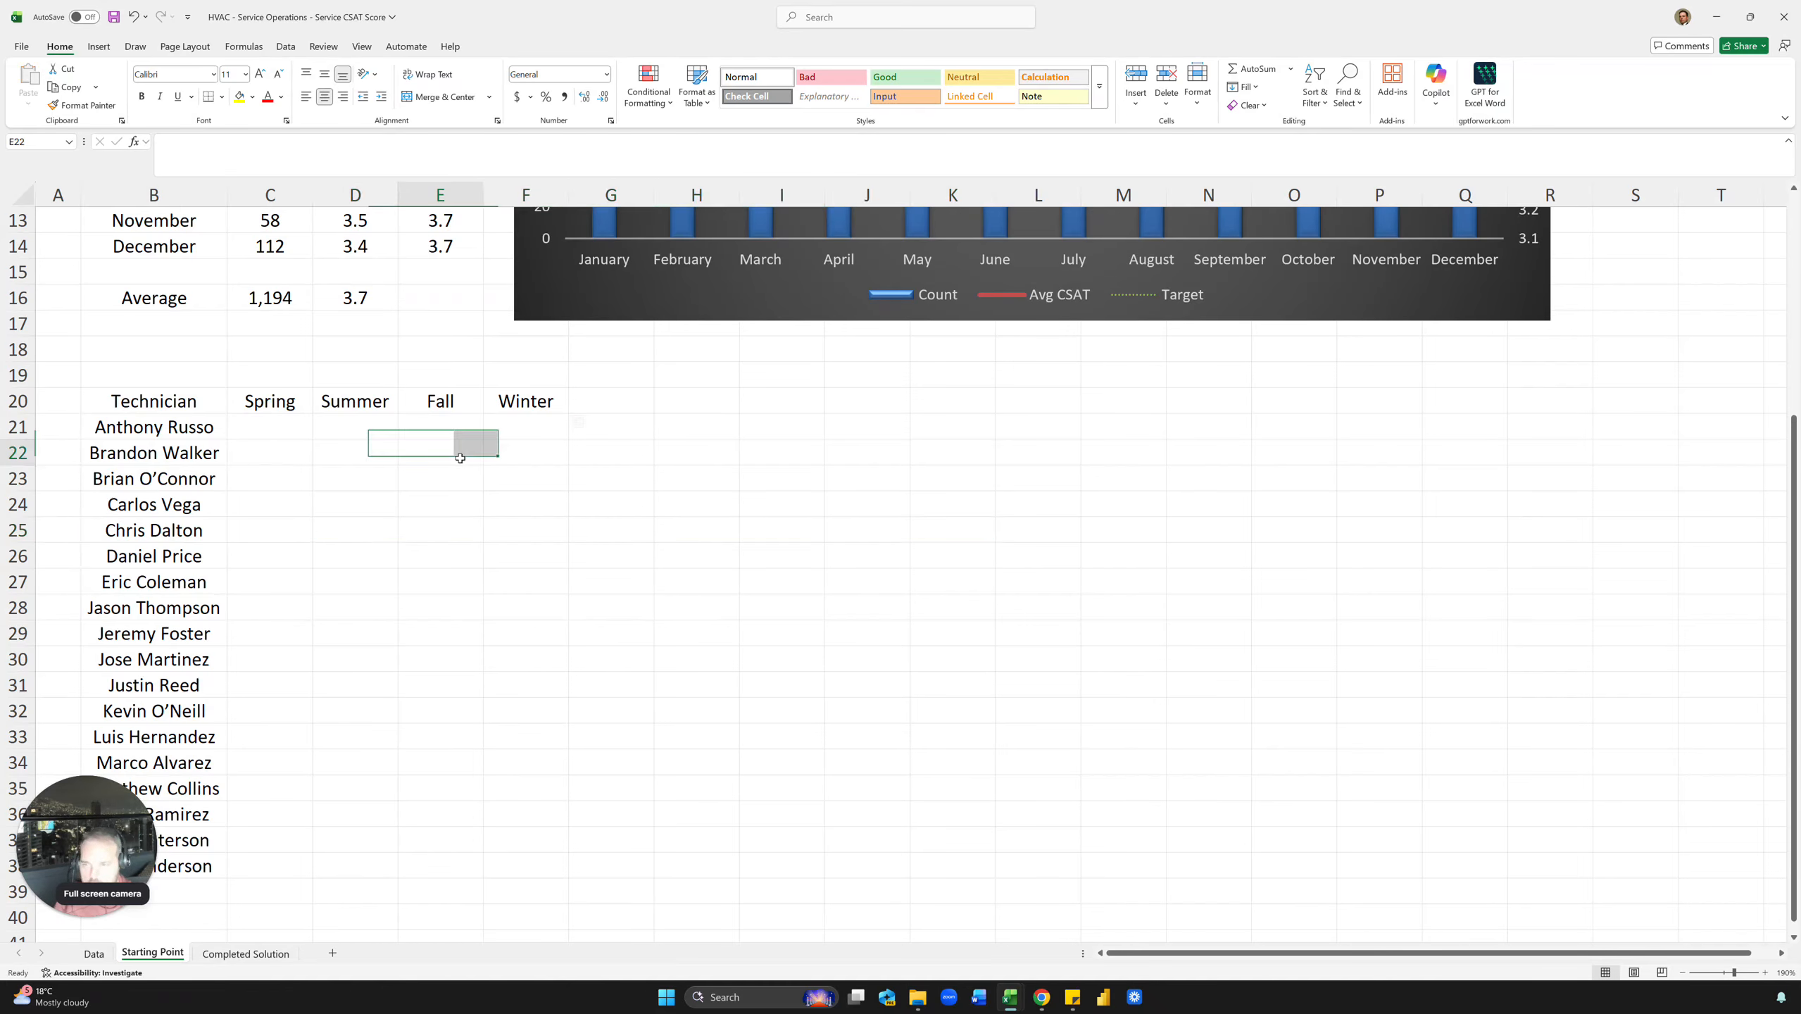
Start an AVERAGEIFS formula in C21 with the CSAT_Score column Data!L:L as the average range.
left_click(259, 432)
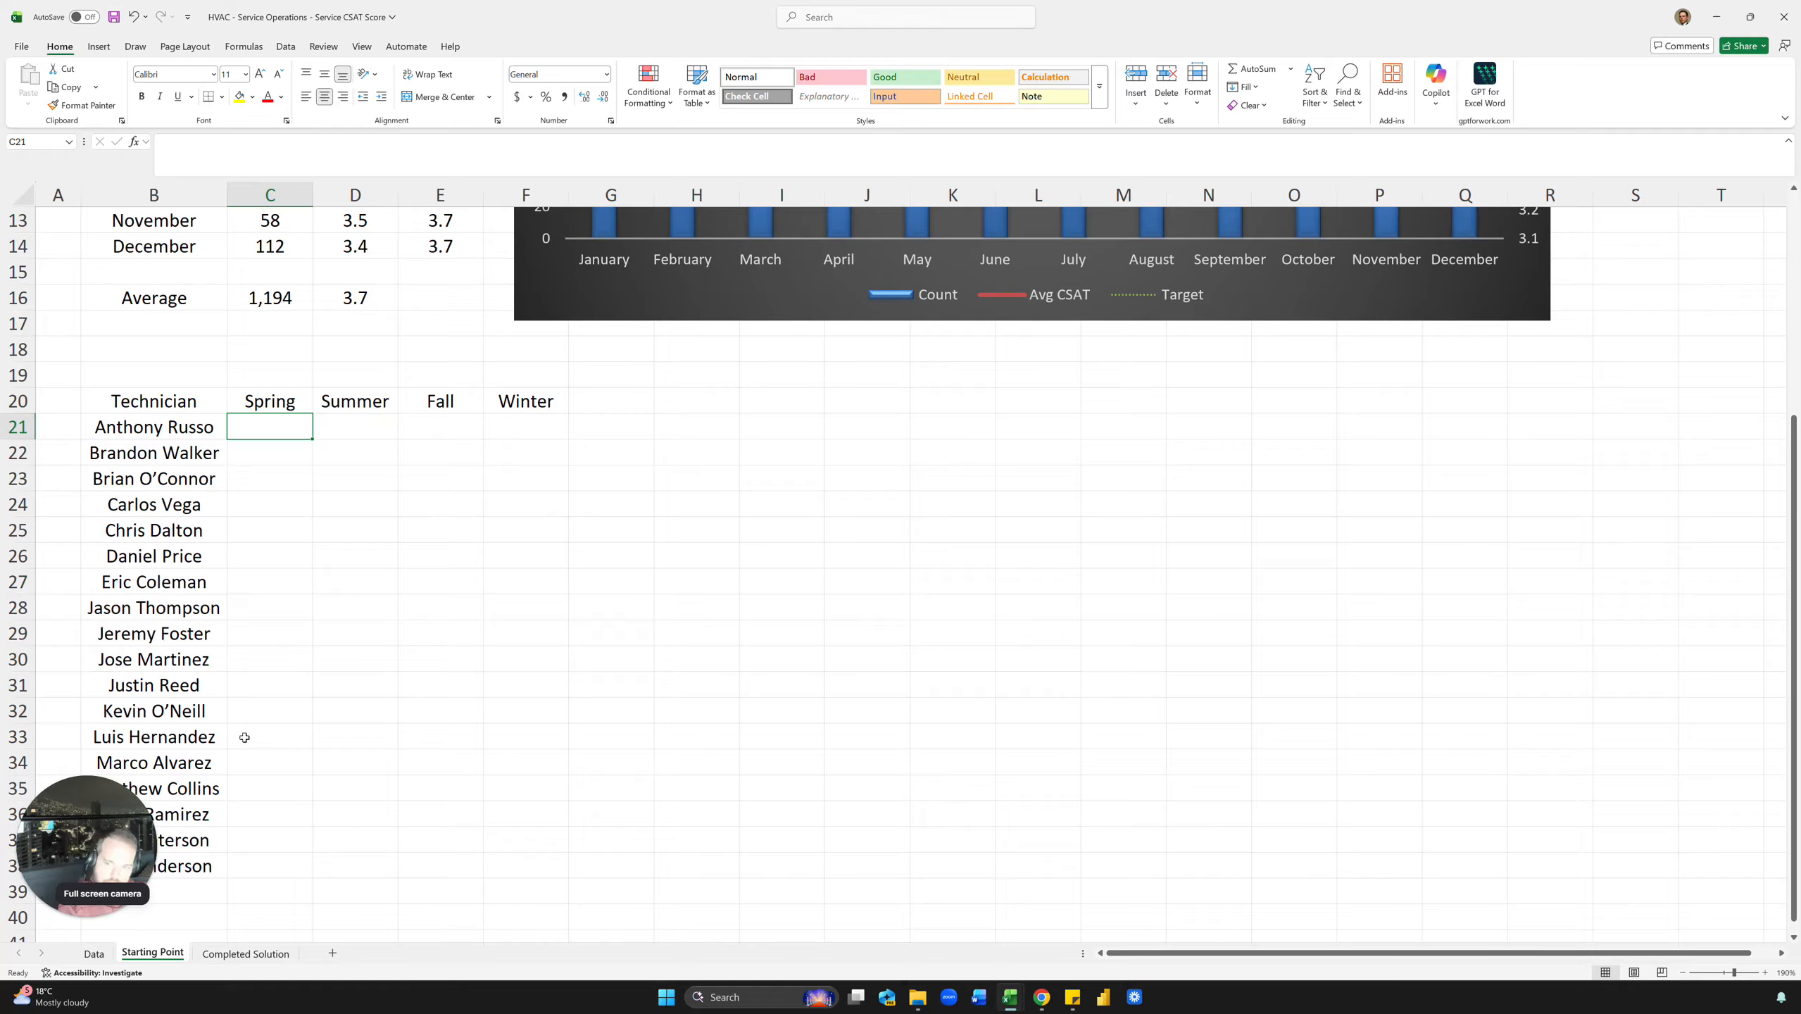
type("=average")
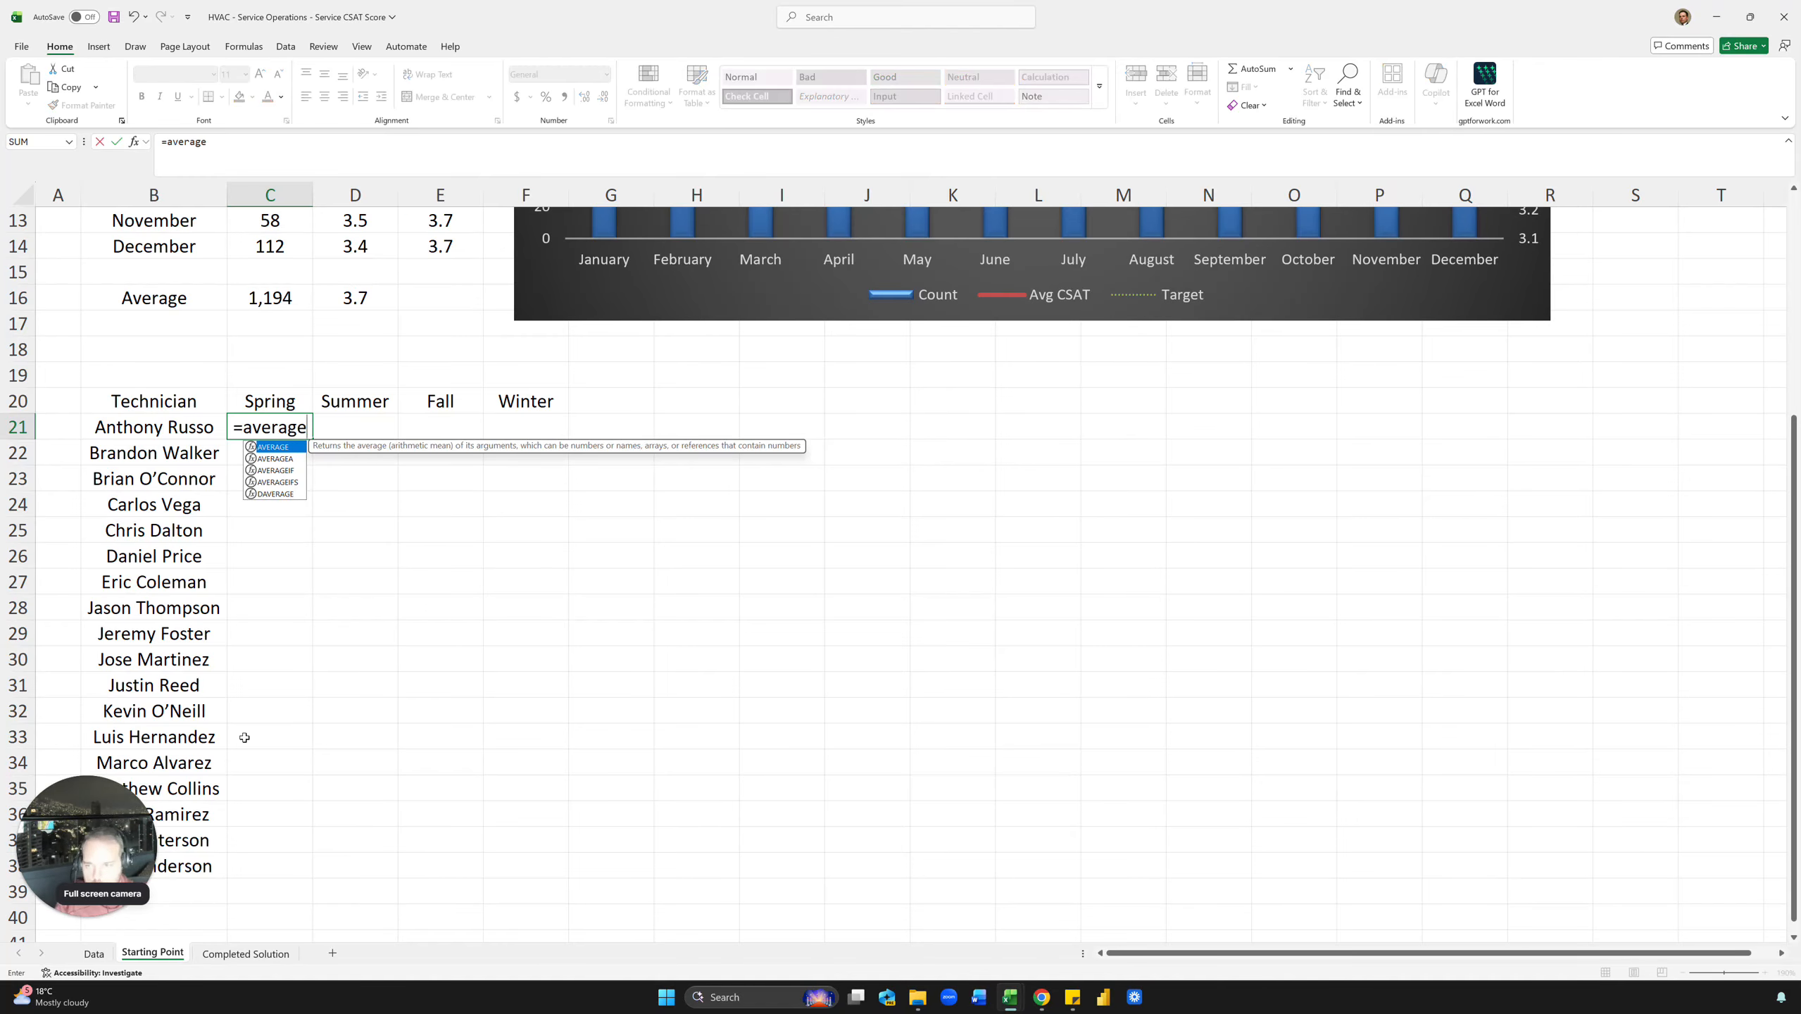
key("Down")
key("Down")
key("Down")
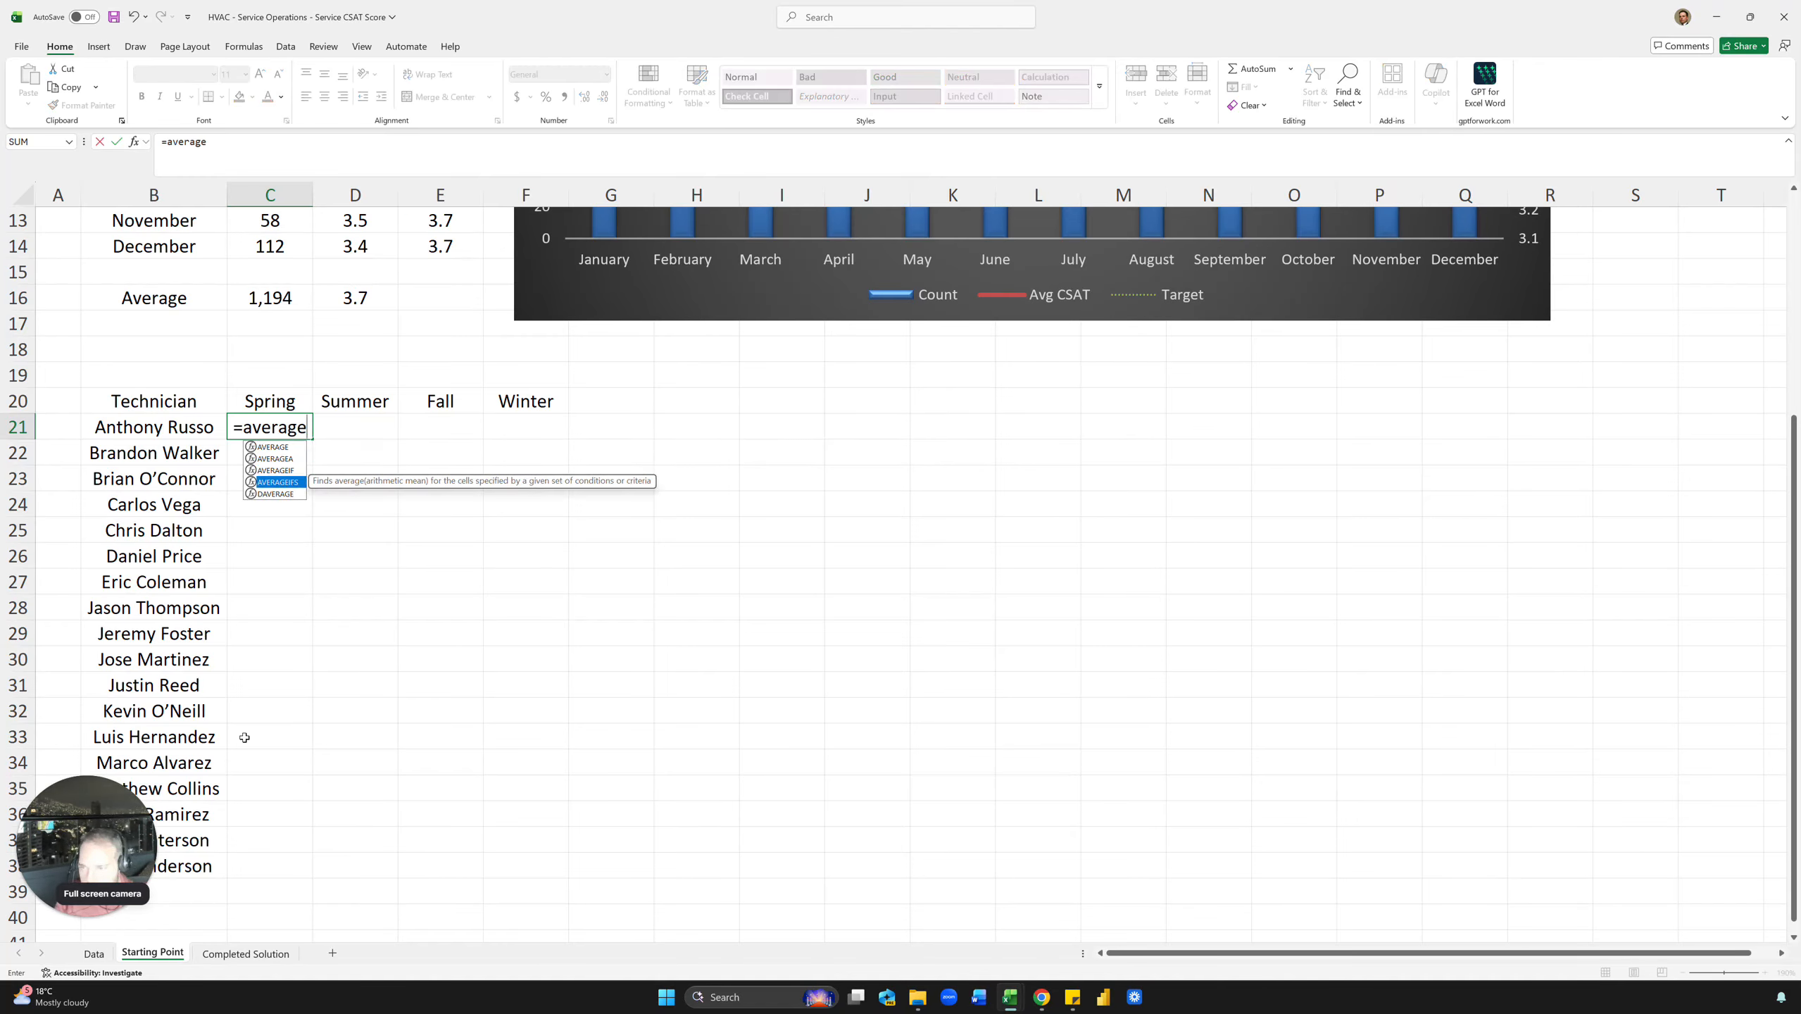
key("Tab")
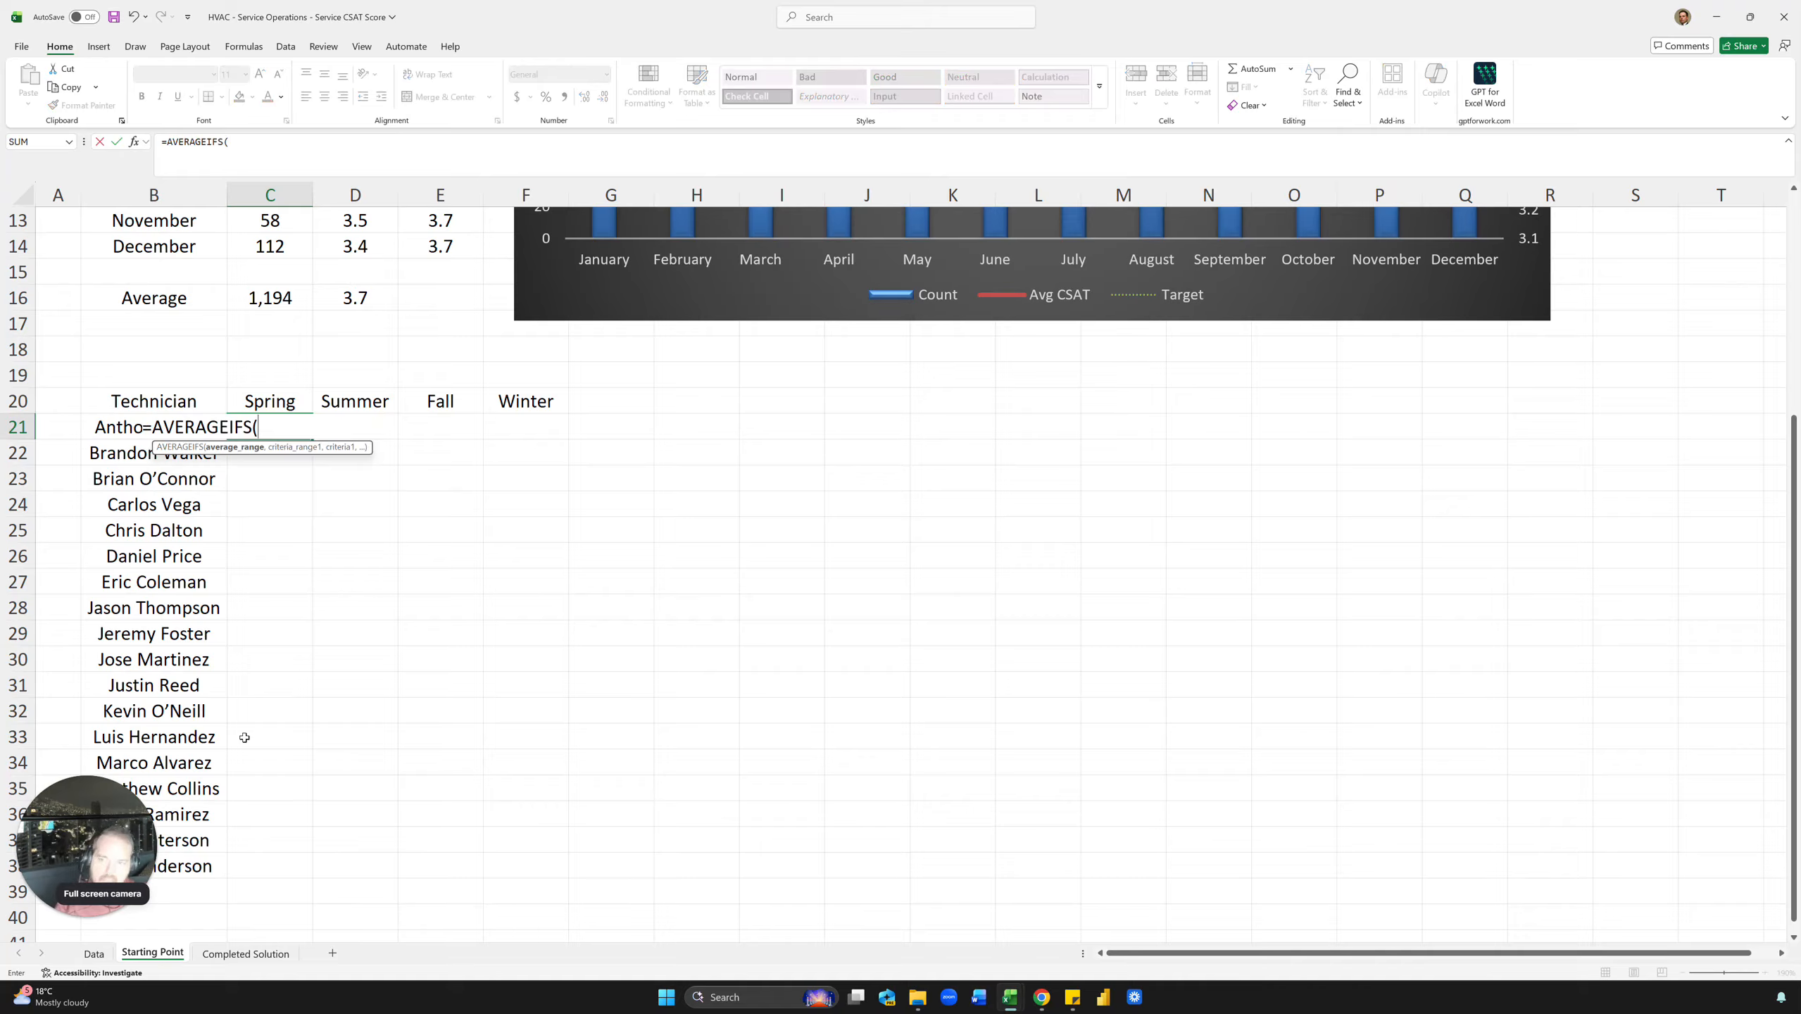
key("BackSpace")
key("BackSpace")
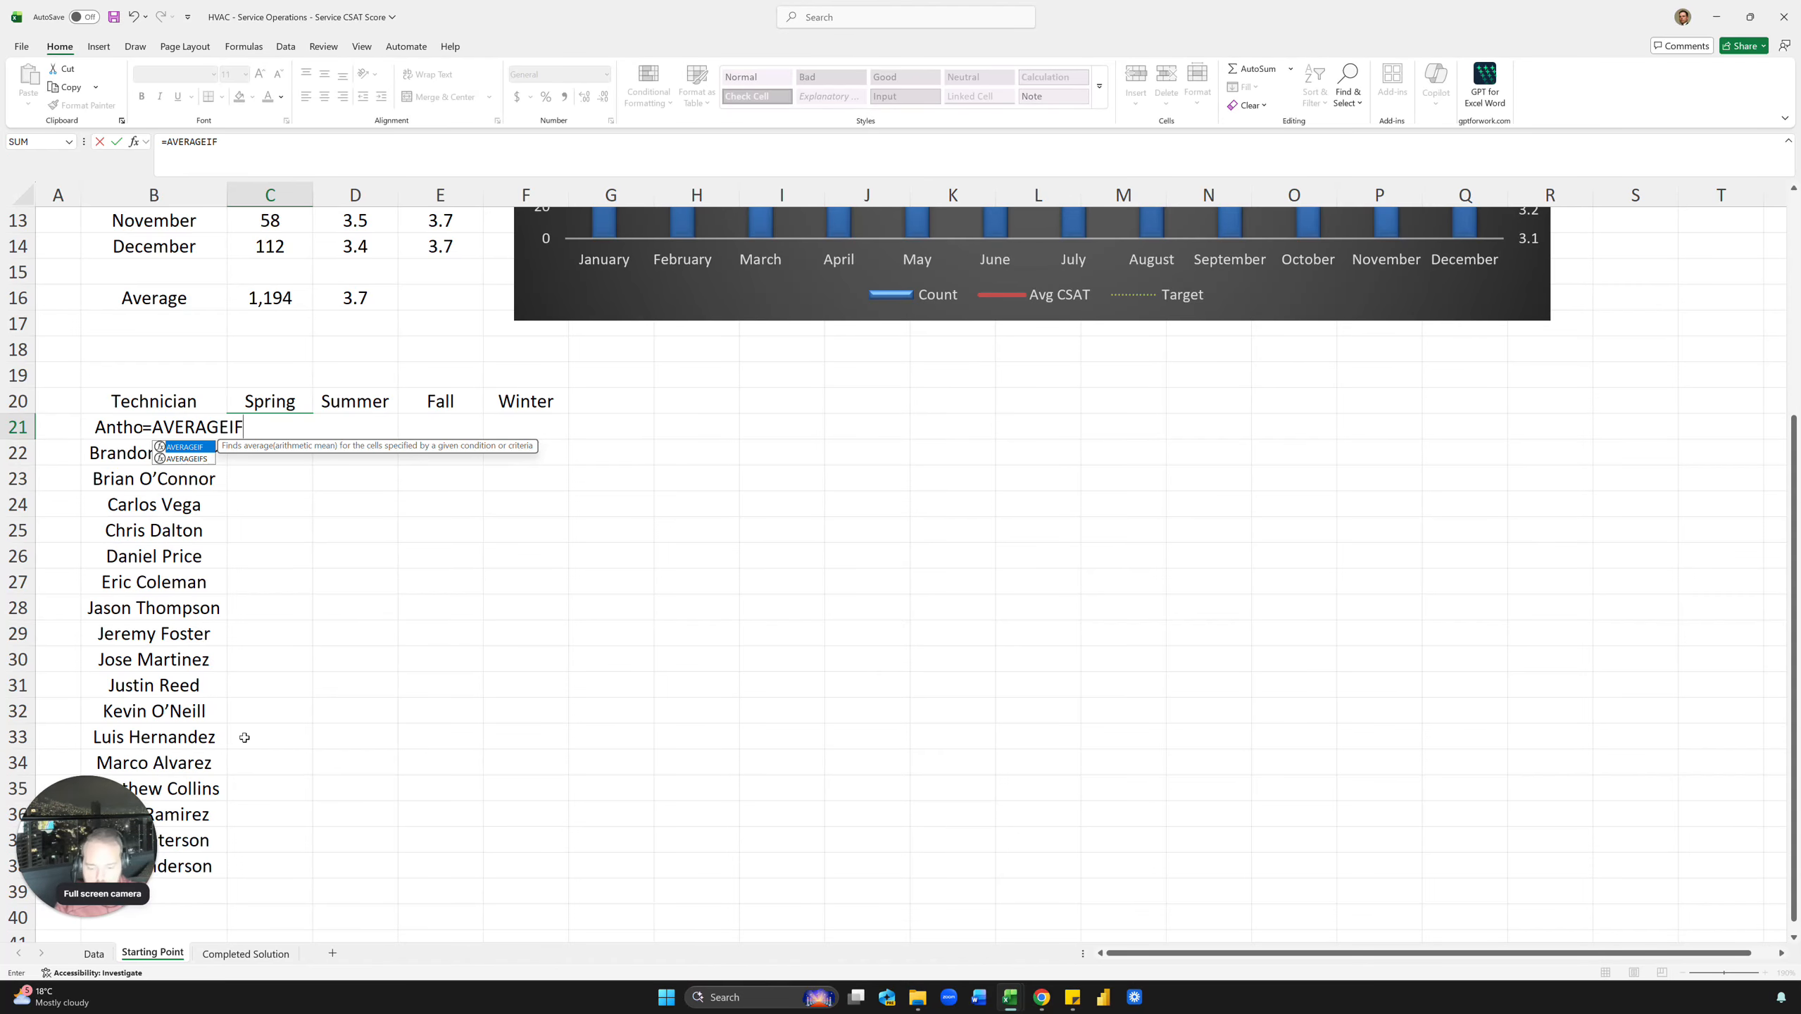
key("Down")
key("Tab")
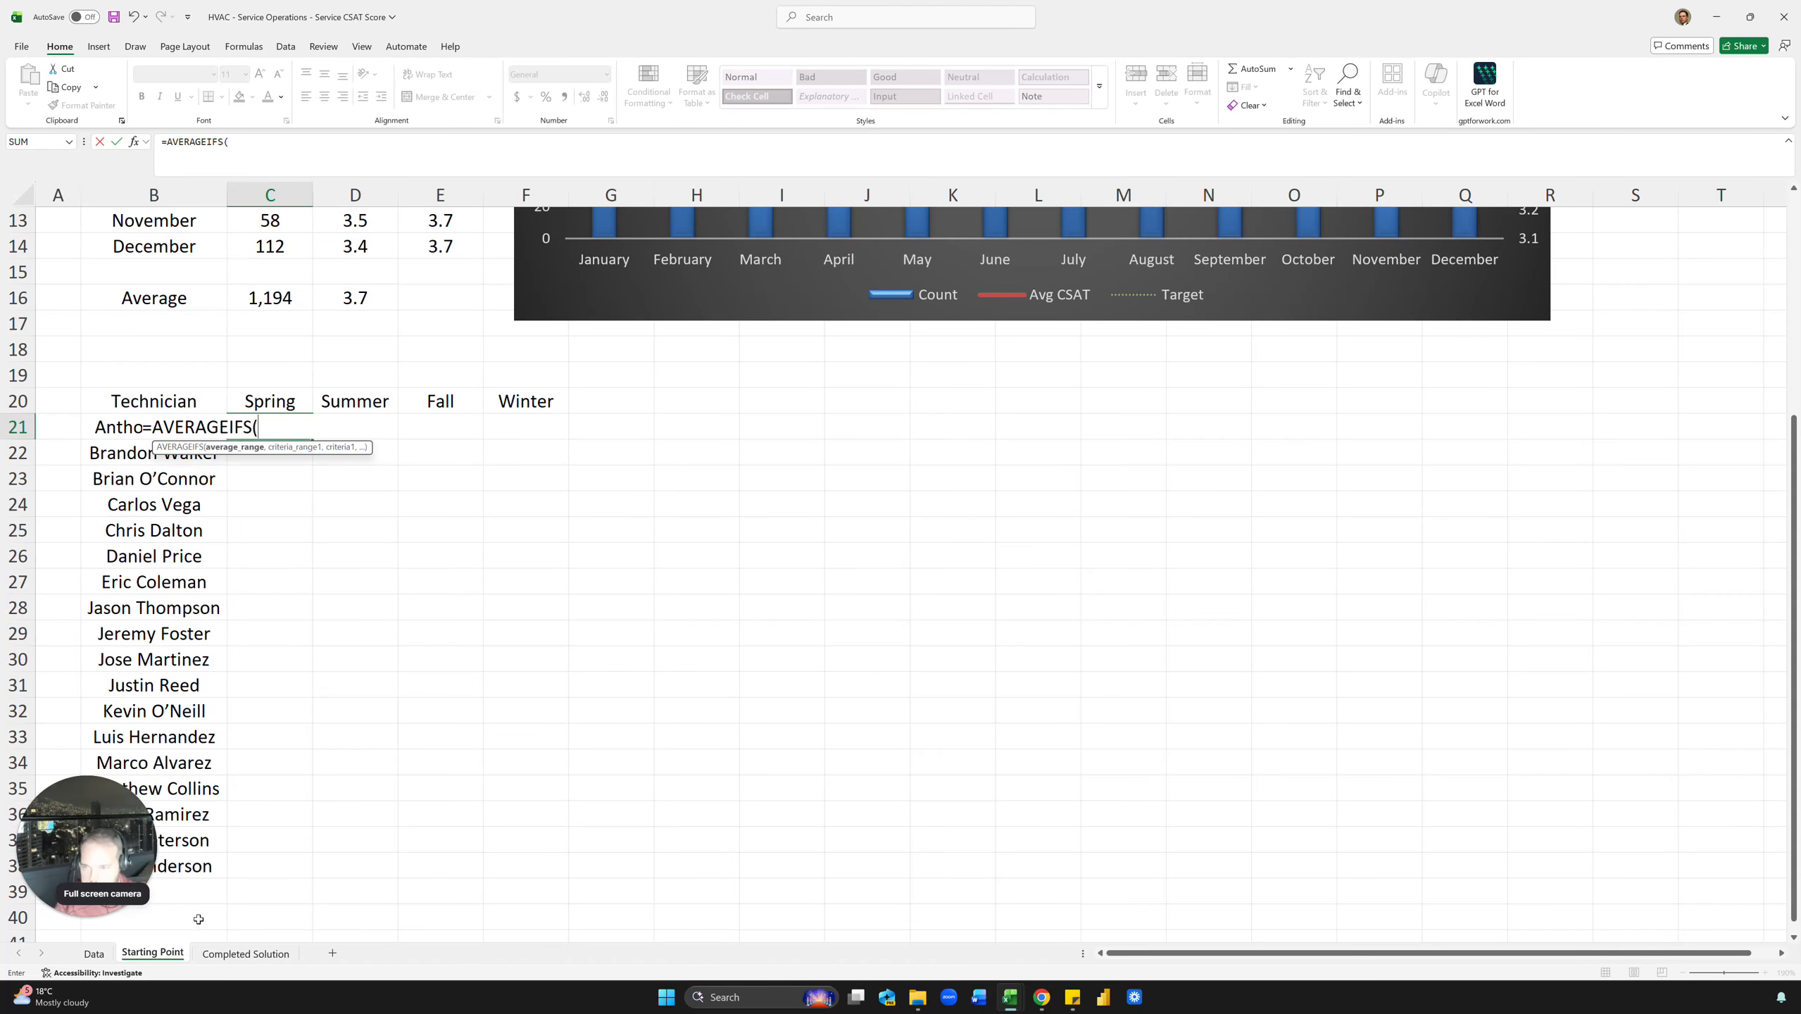
key("ctrl+Page_Up")
left_click(955, 284)
key("ctrl+Up")
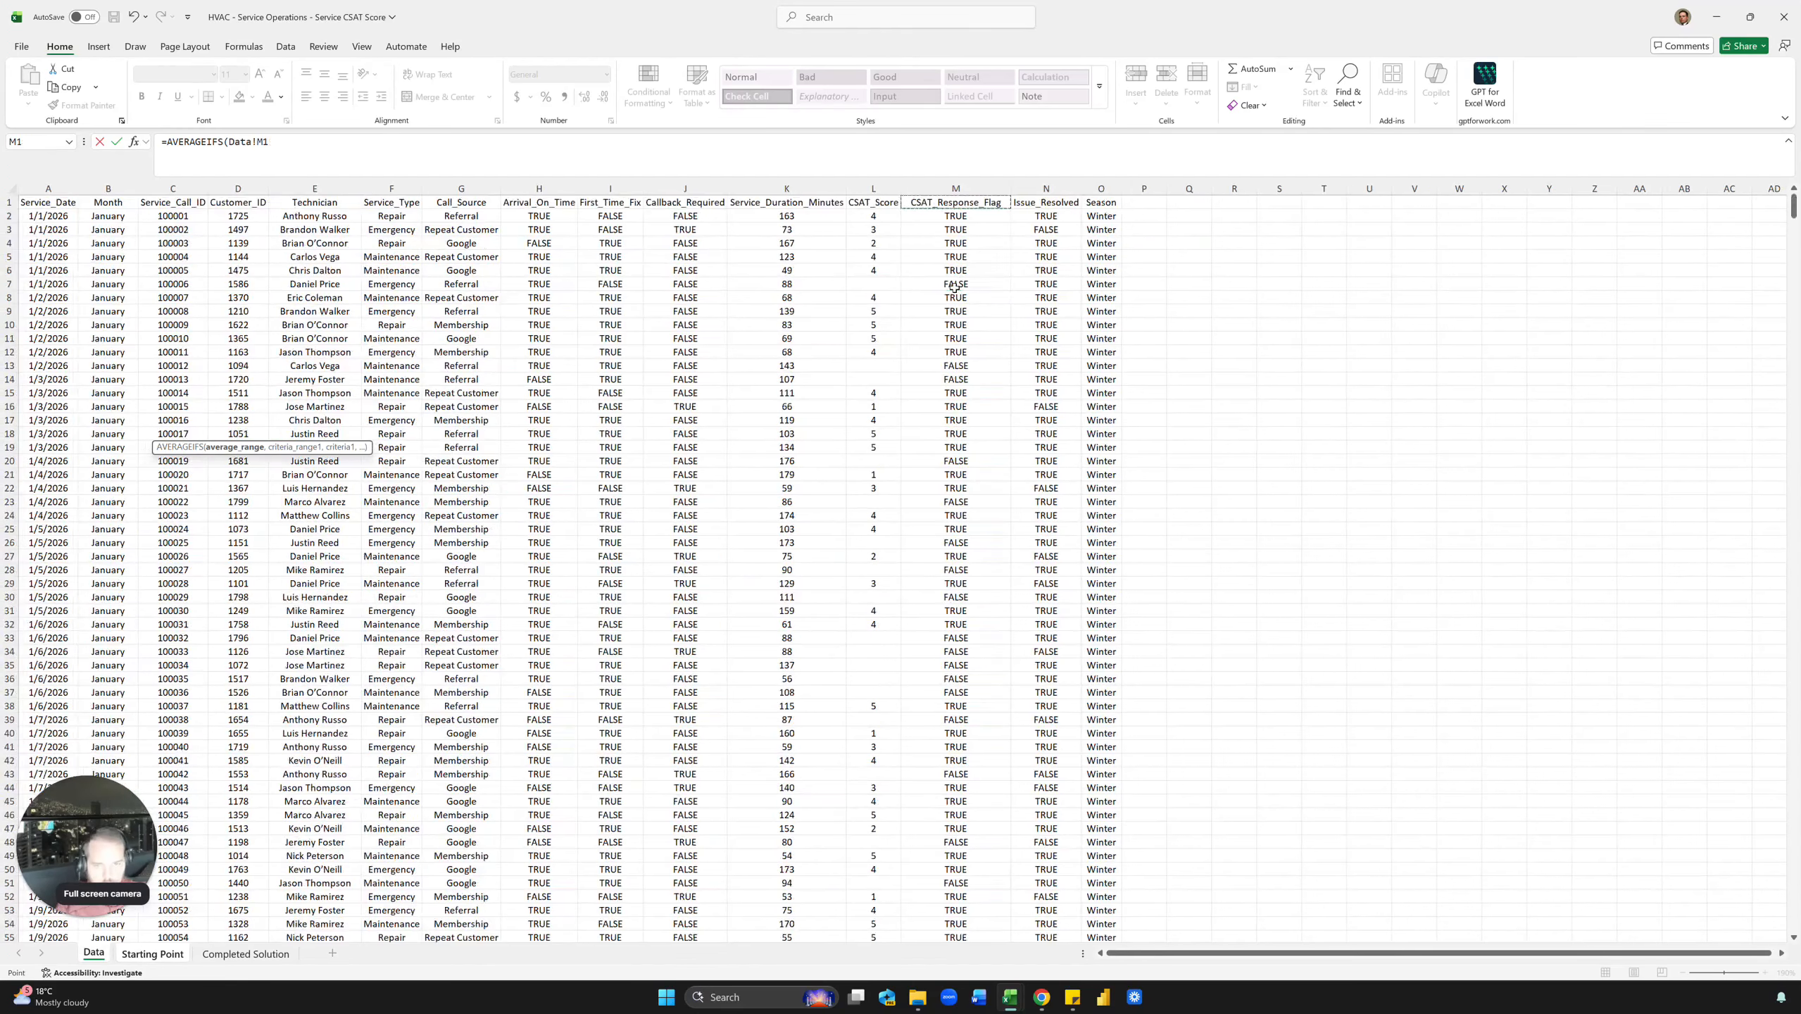
left_click(873, 188)
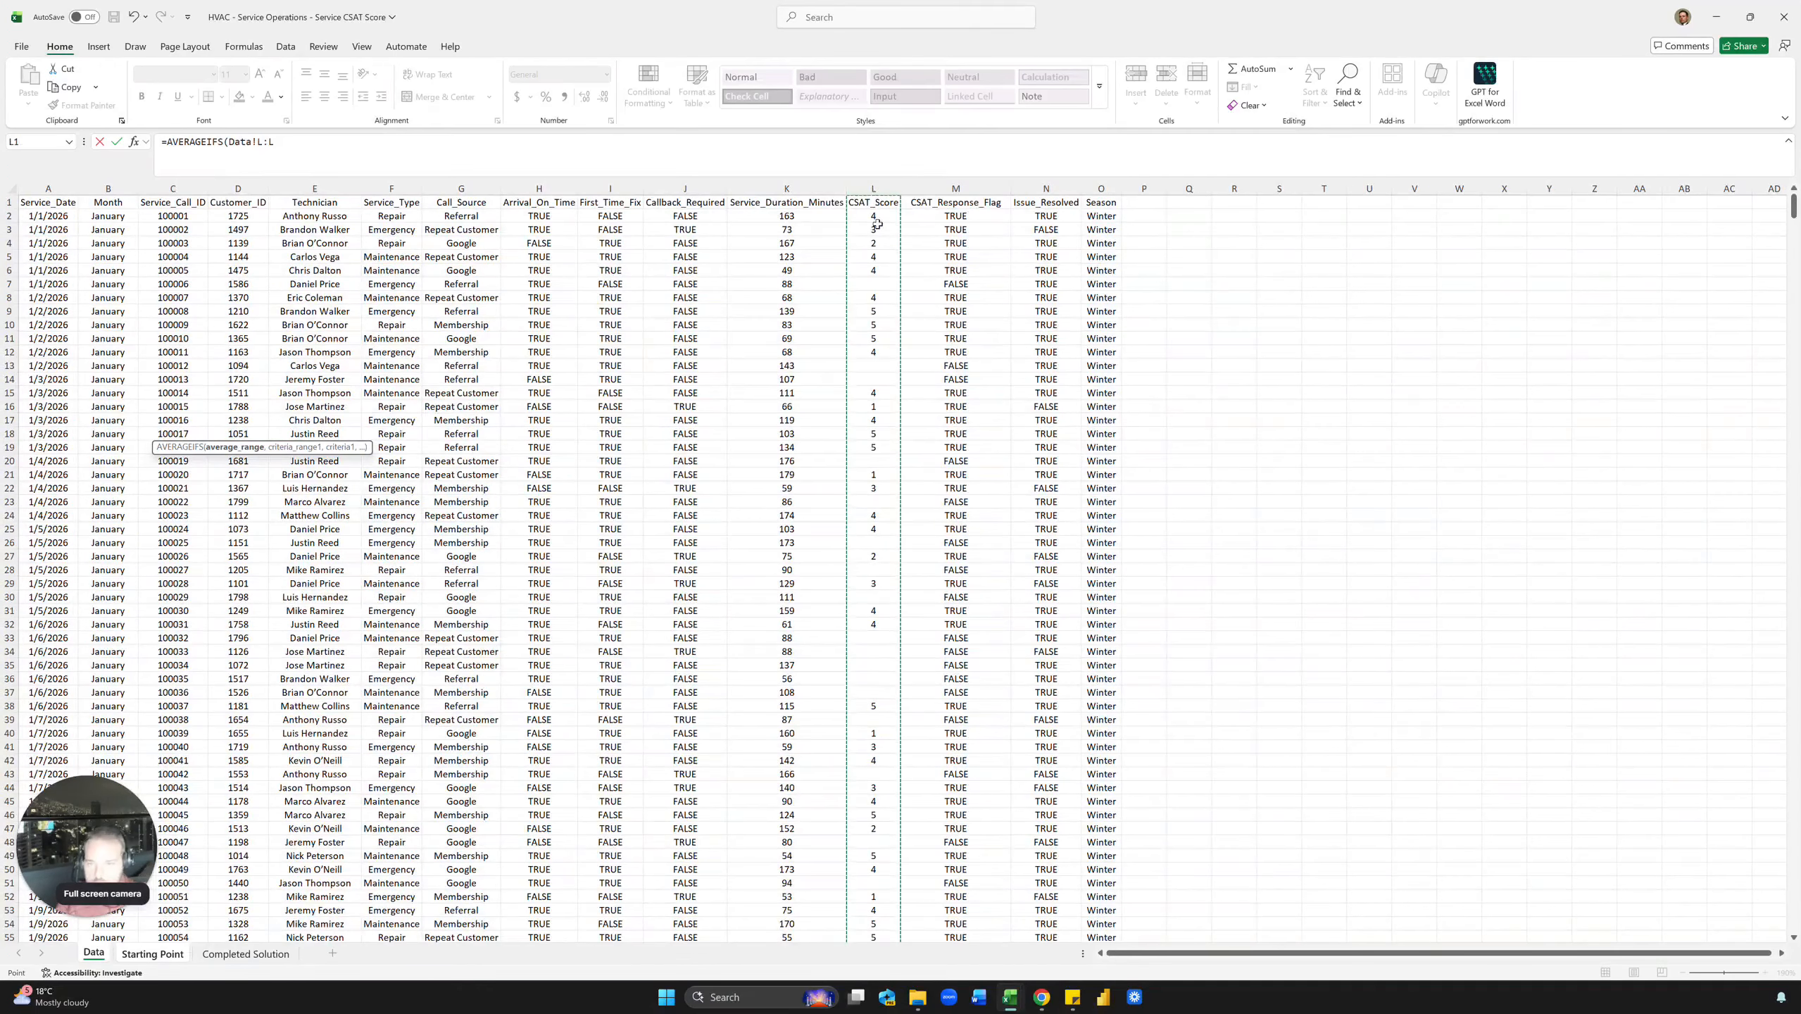
left_click(353, 146)
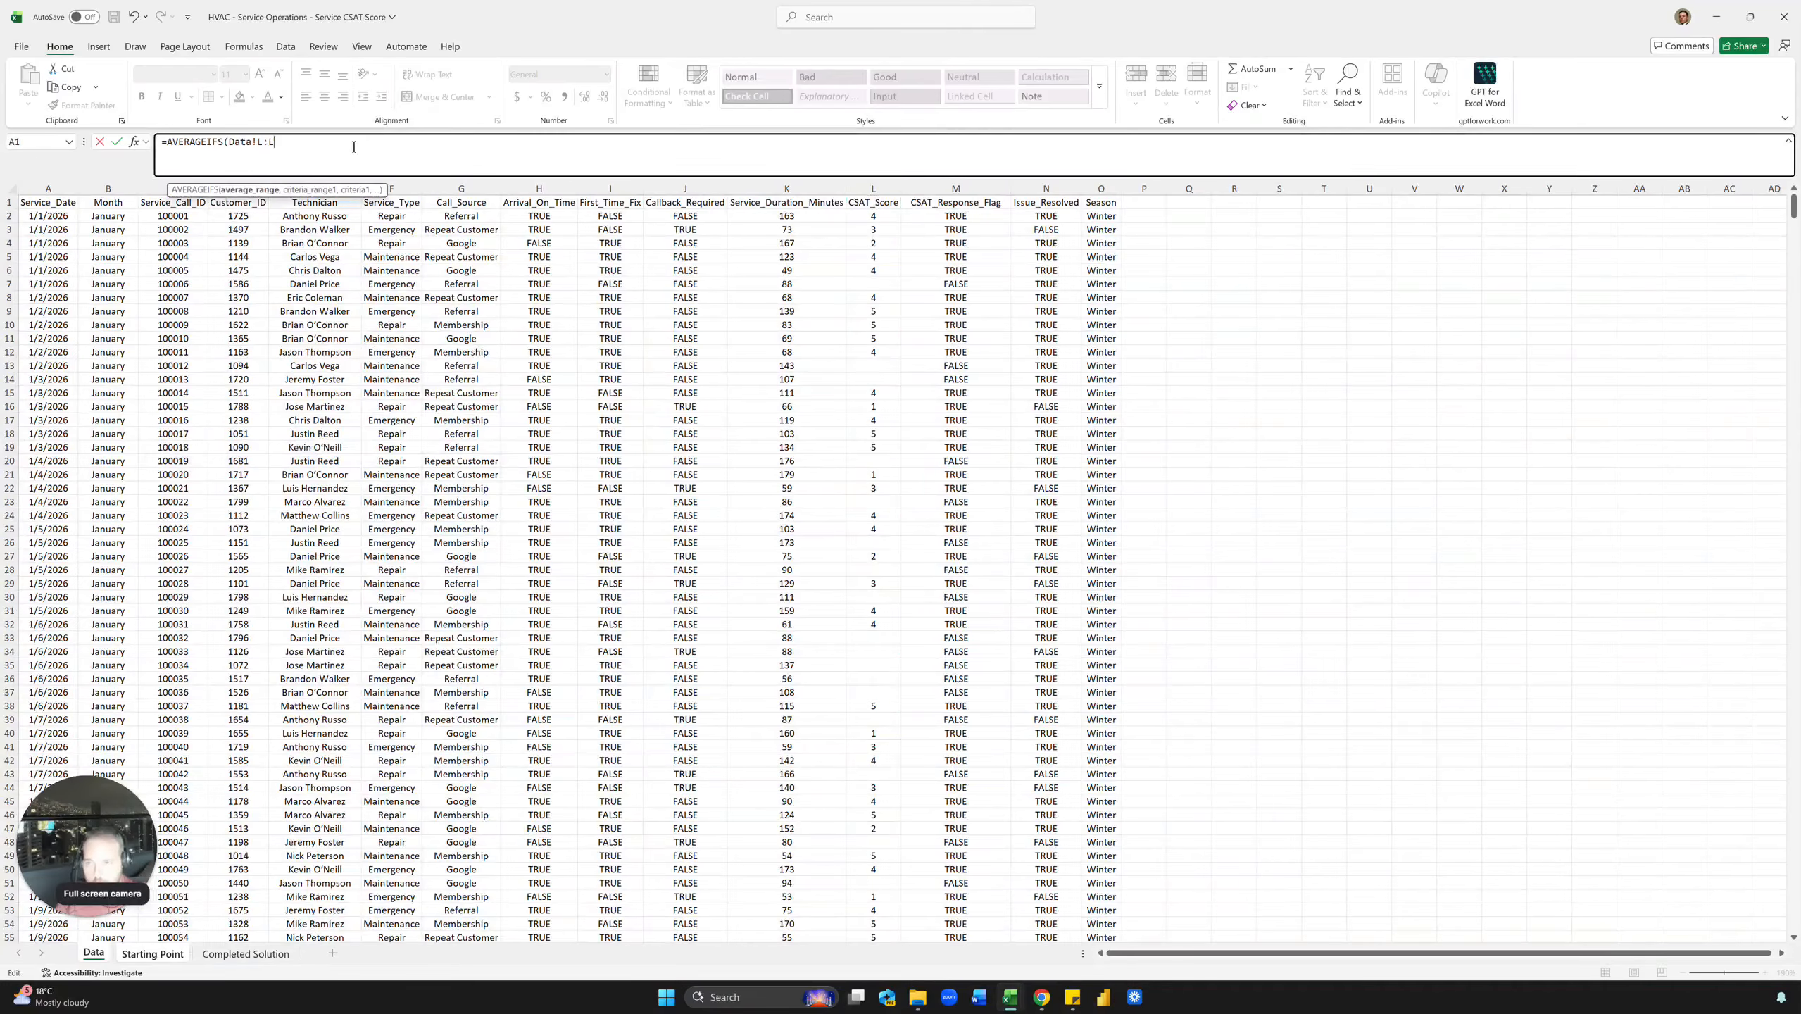
type(",")
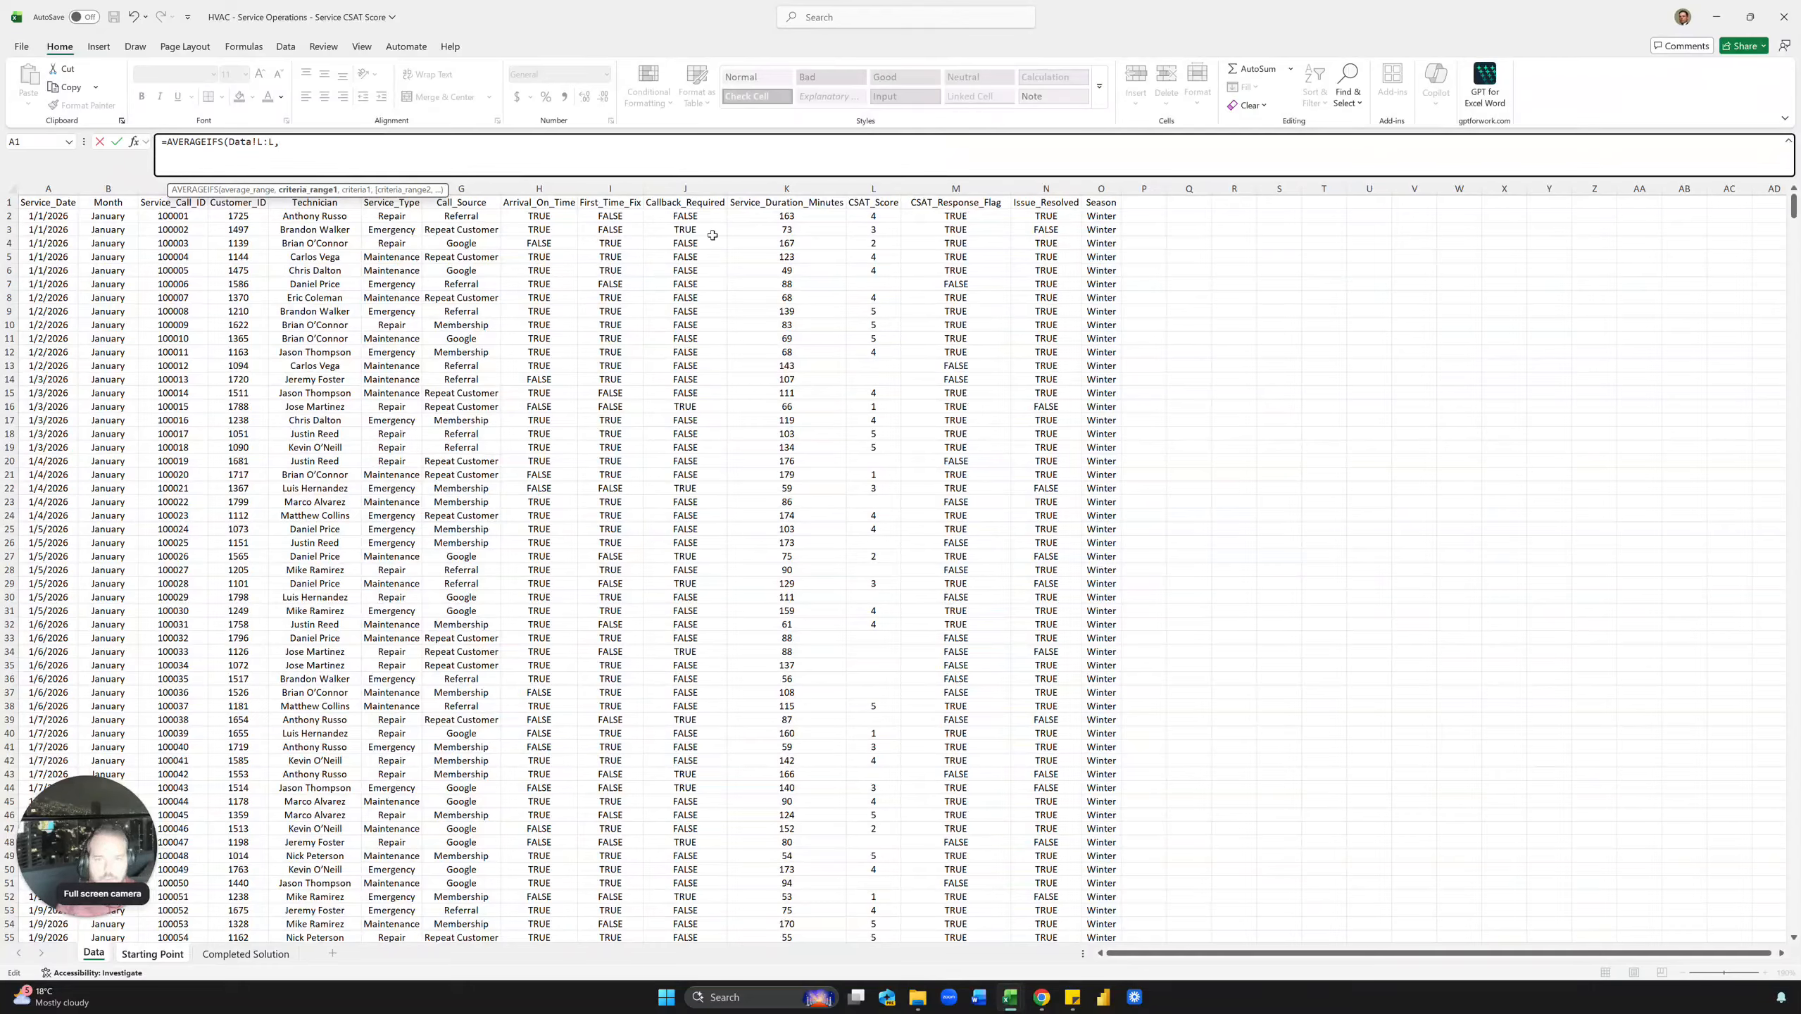
Add the first criterion to the AVERAGEIFS formula: CSAT_Response_Flag column Data!M:M equal to True.
left_click(945, 188)
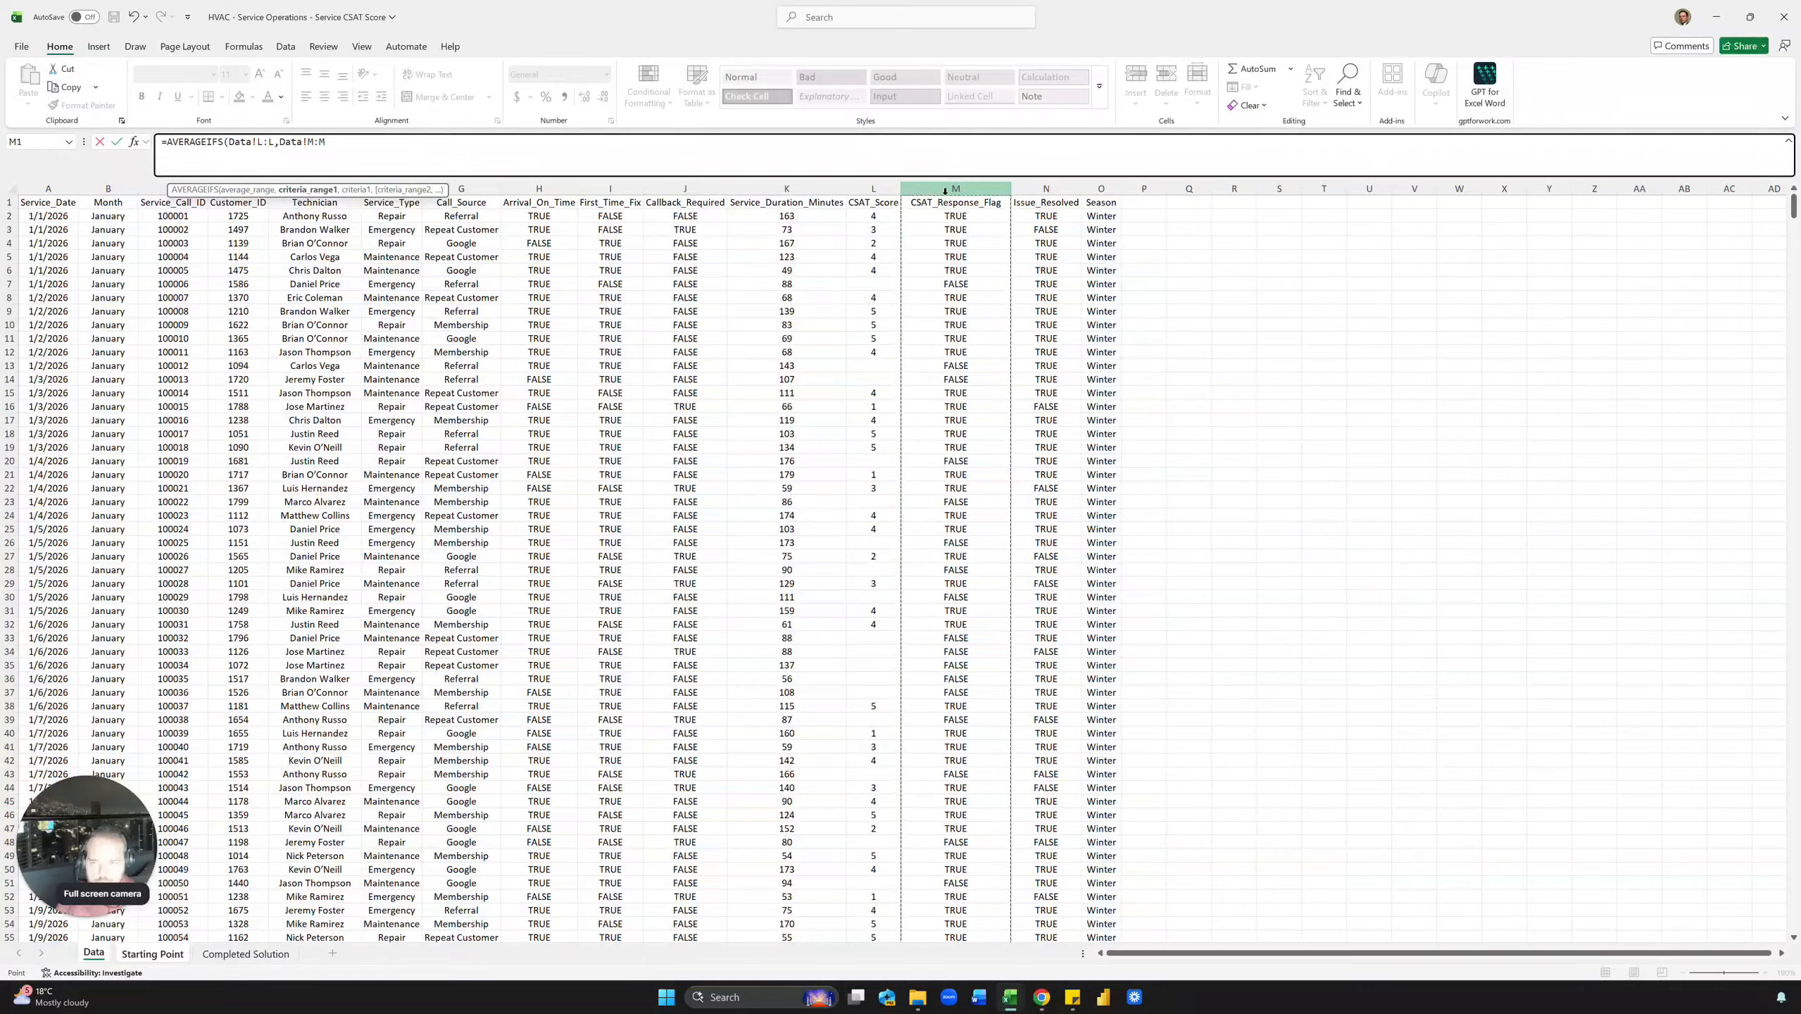
type(",")
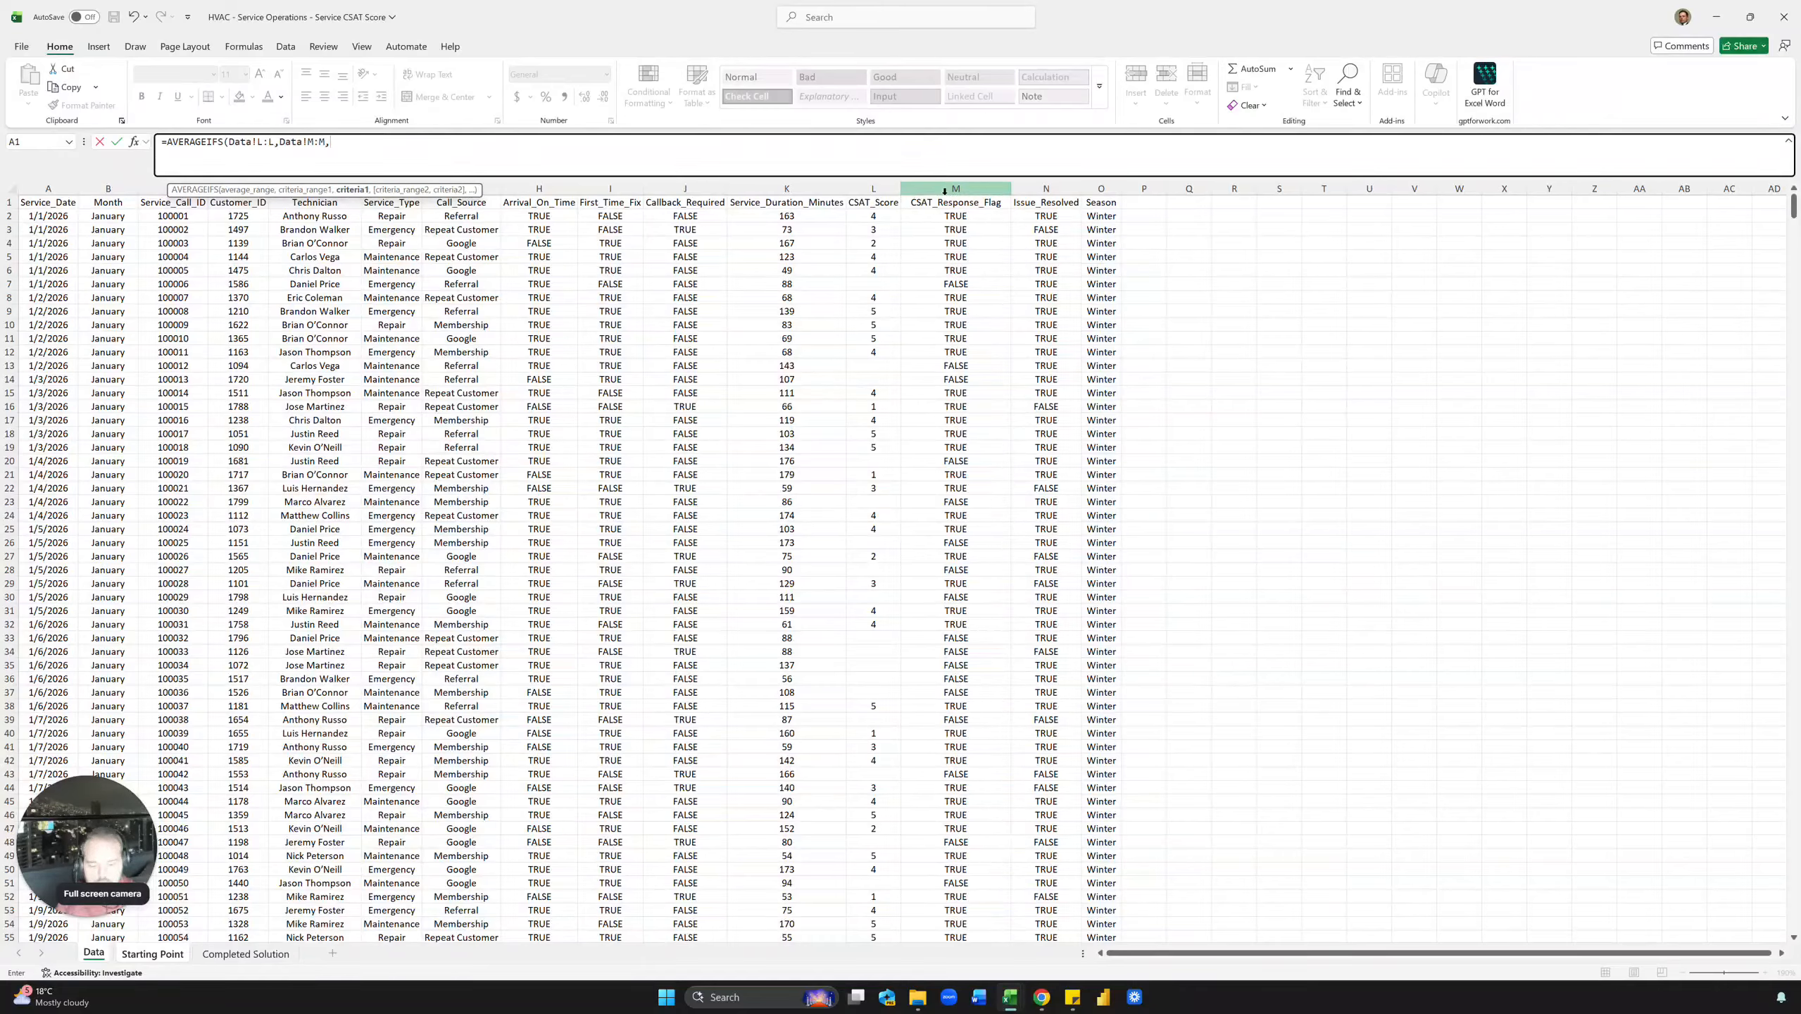
type("True,")
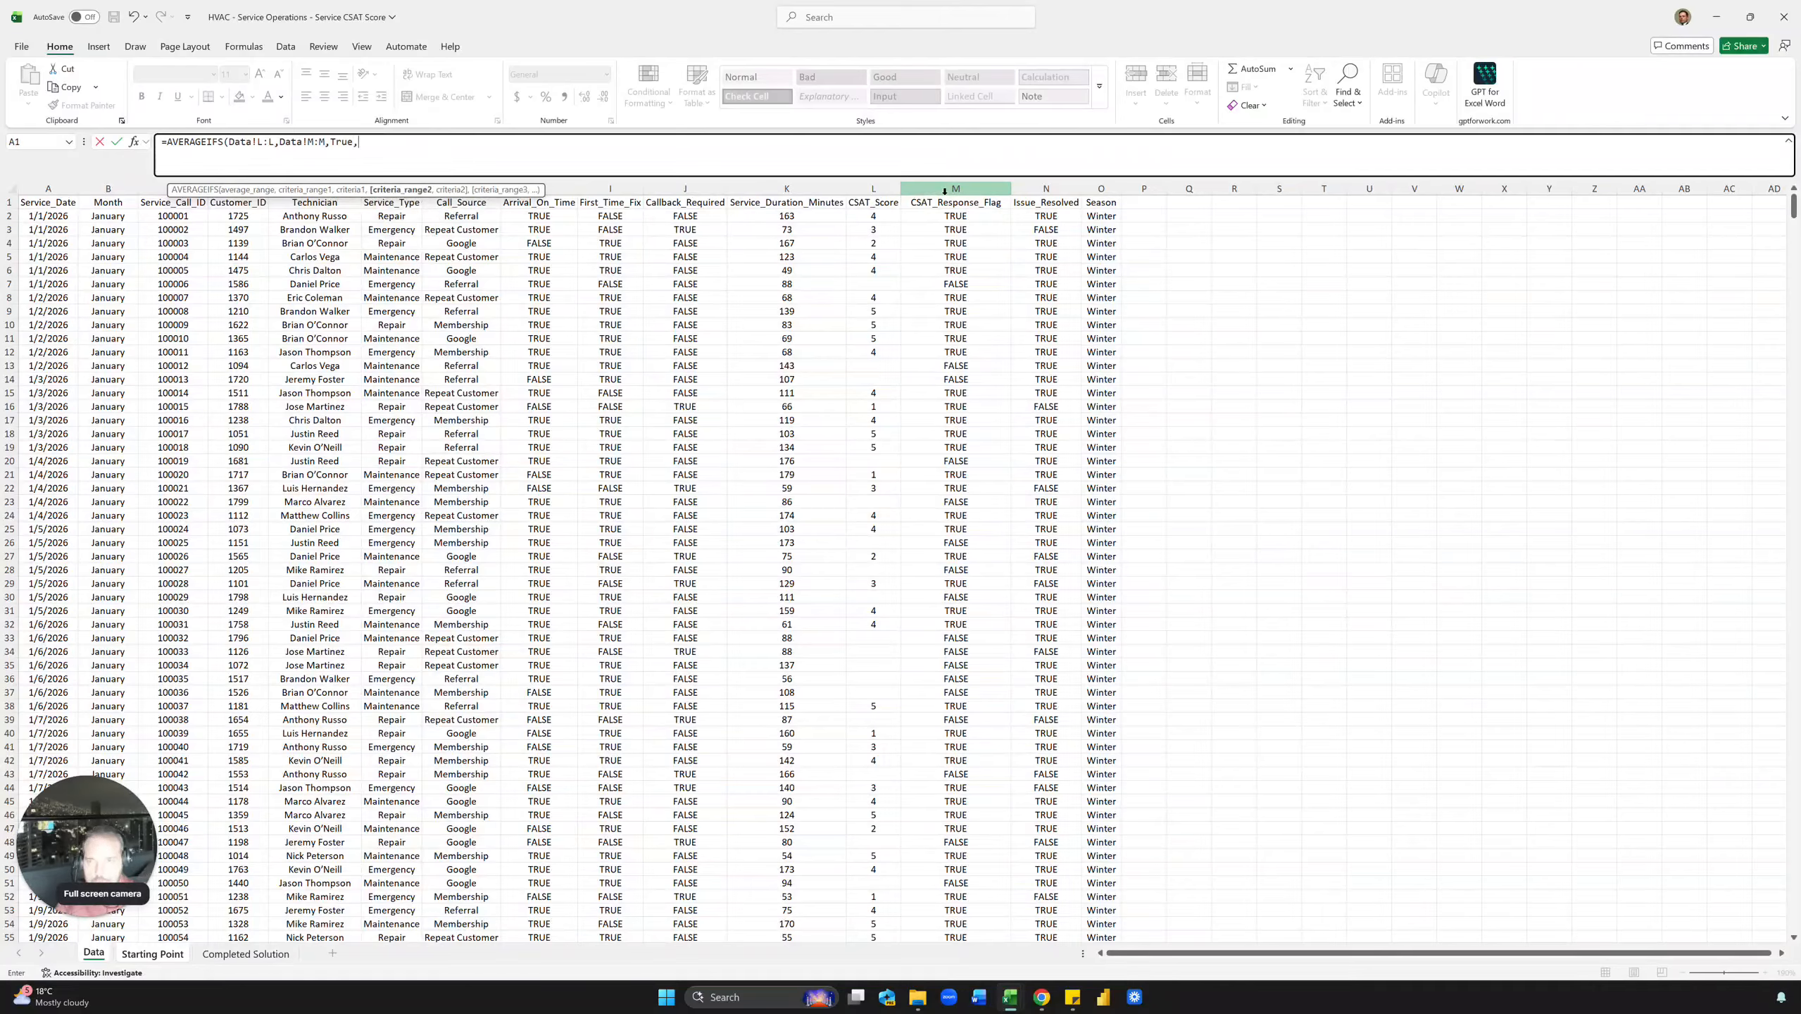
Add the season criterion to the AVERAGEIFS formula: Data!O:O matching the Spring header in C20 of Starting Point.
left_click(1111, 186)
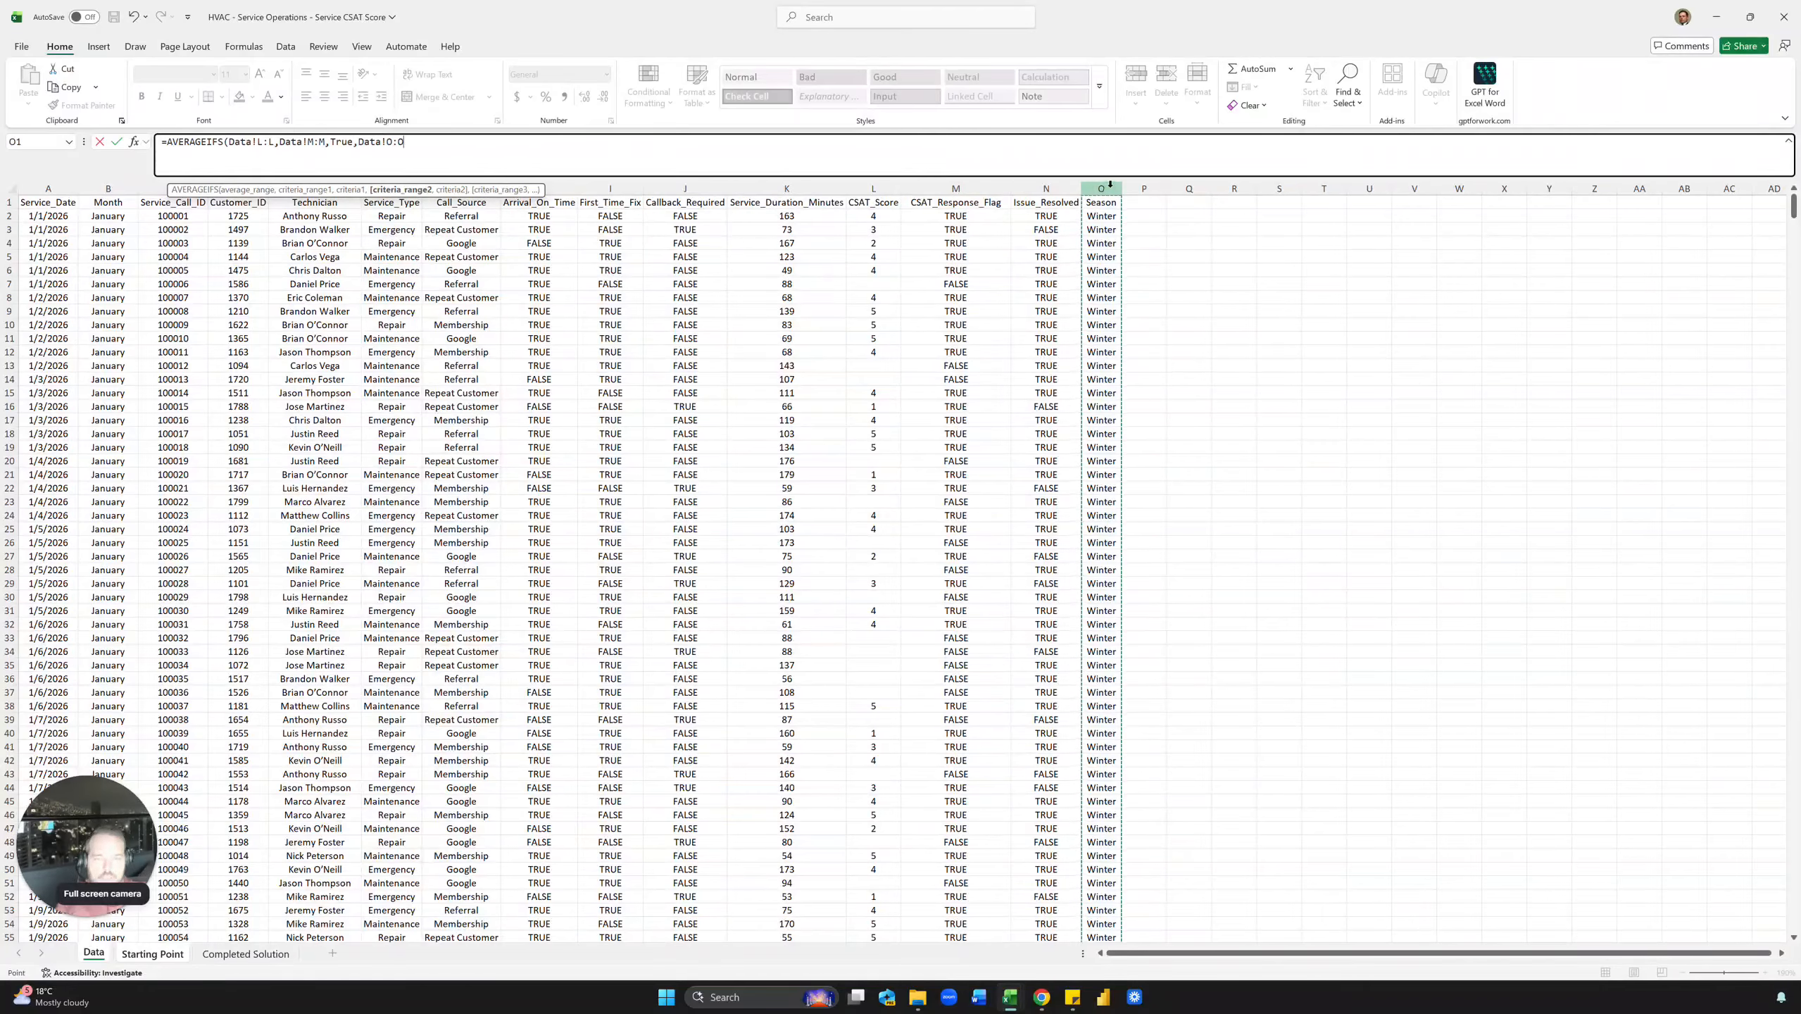
type(",")
left_click(178, 953)
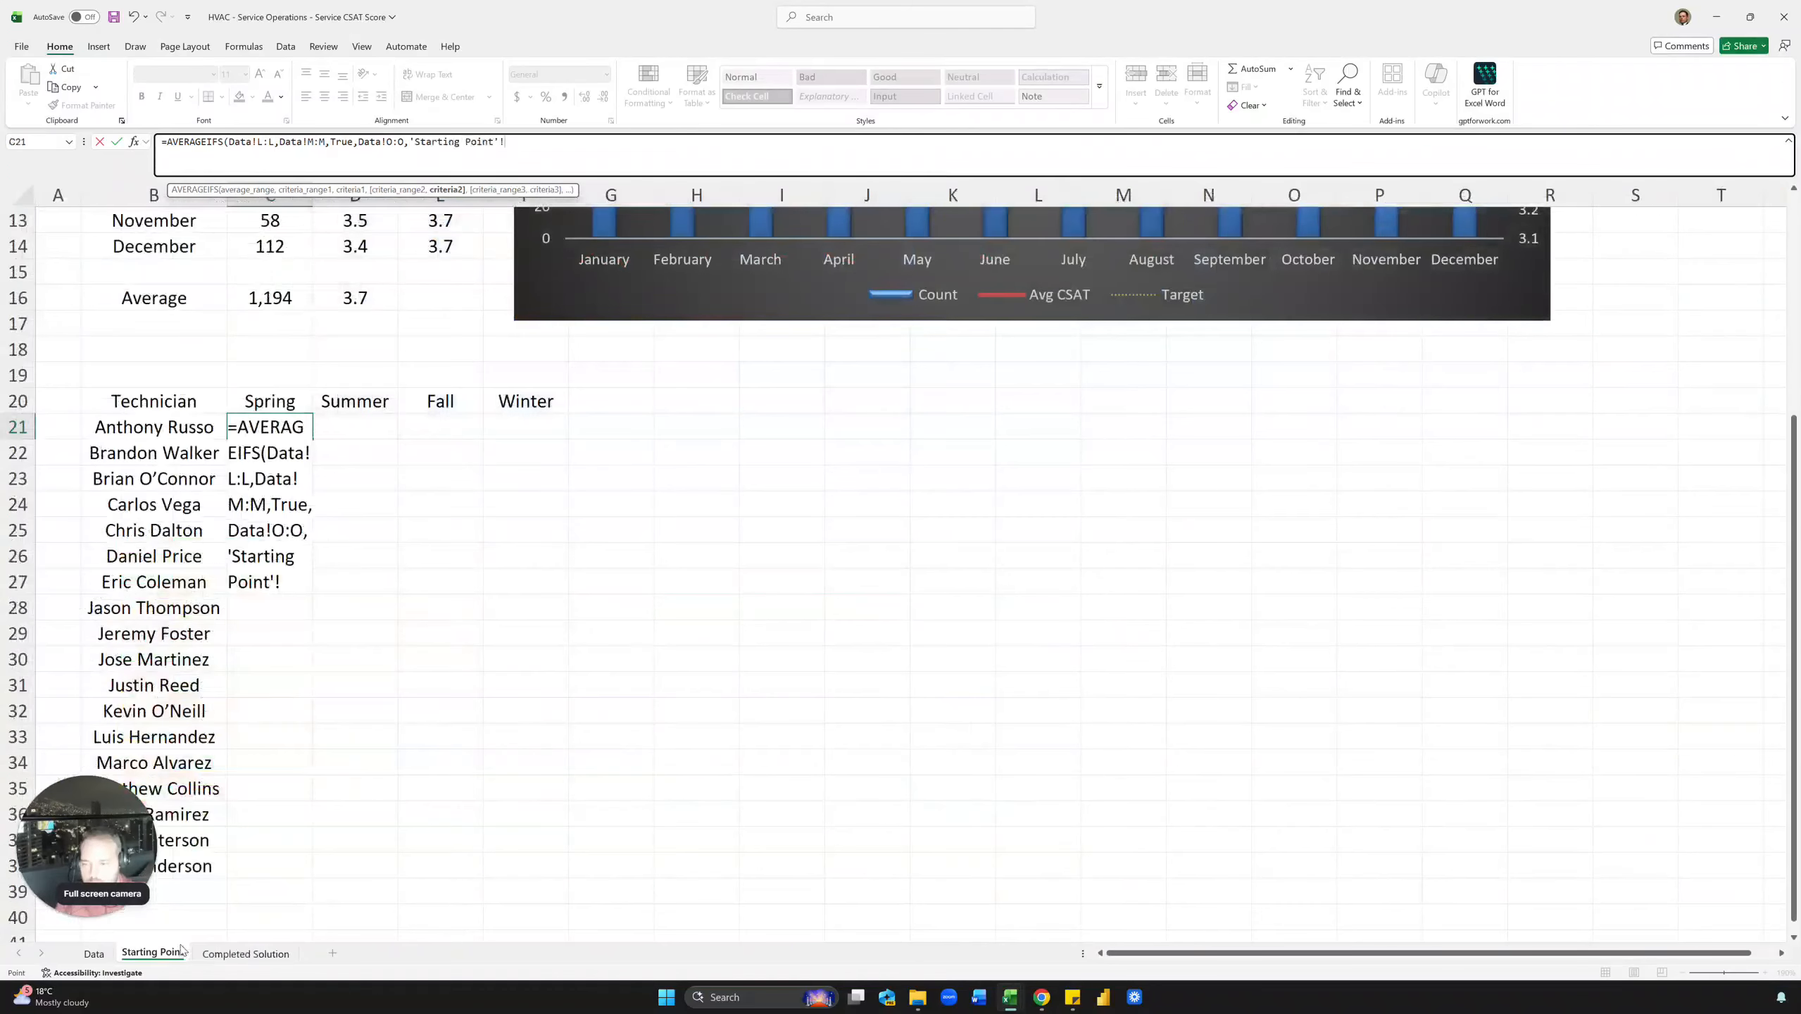
left_click(268, 402)
type(",")
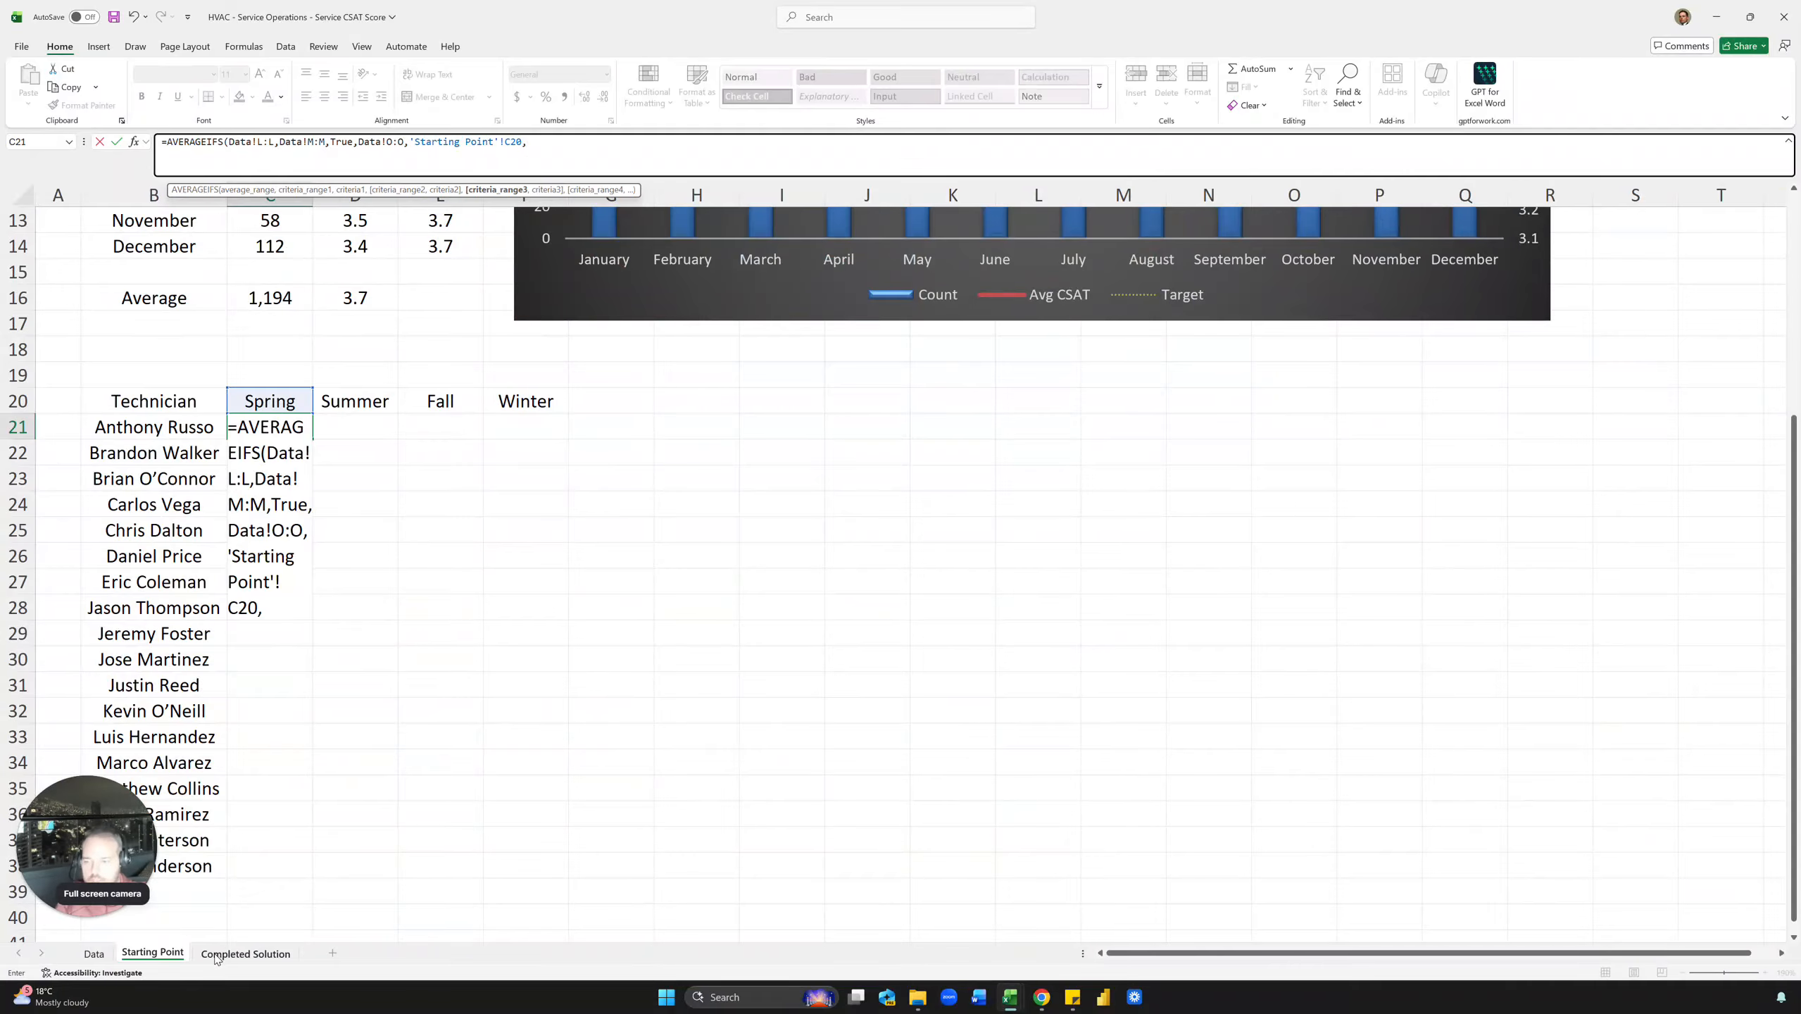
Finish the C21 AVERAGEIFS formula with the technician criterion Data!E:E matching B21, and format the result to two decimals.
left_click(93, 954)
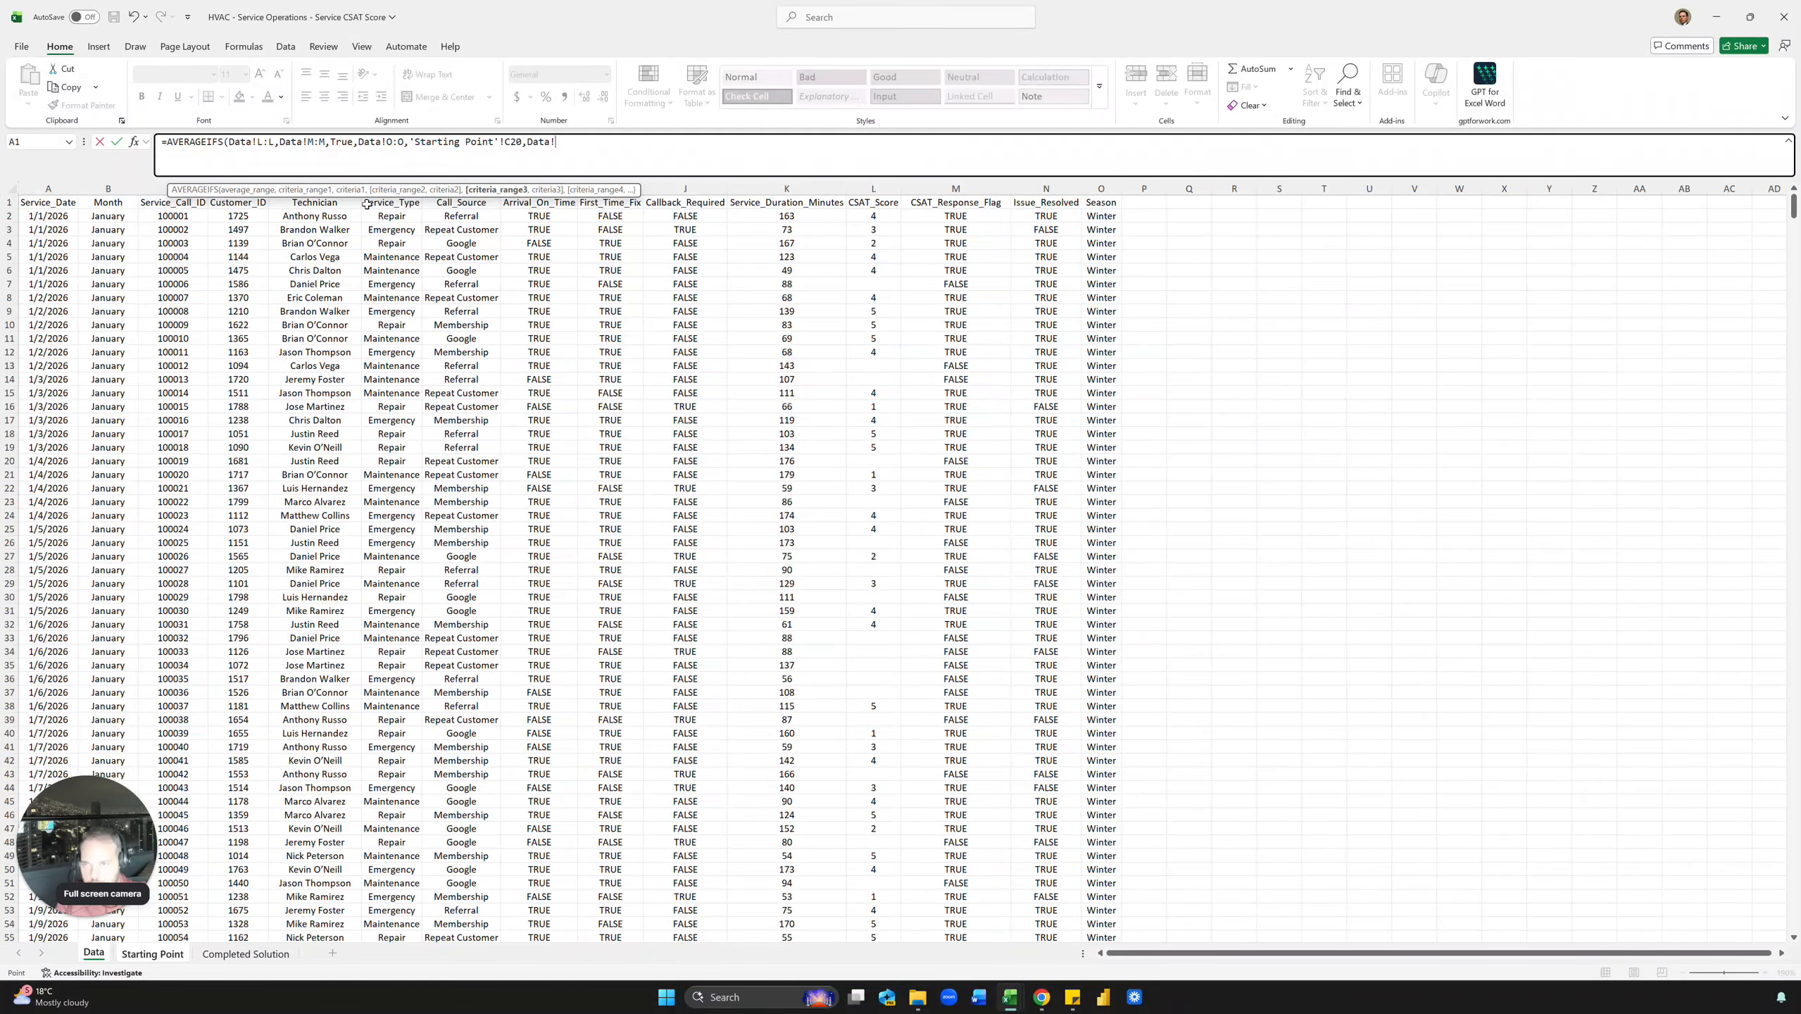
left_click(312, 186)
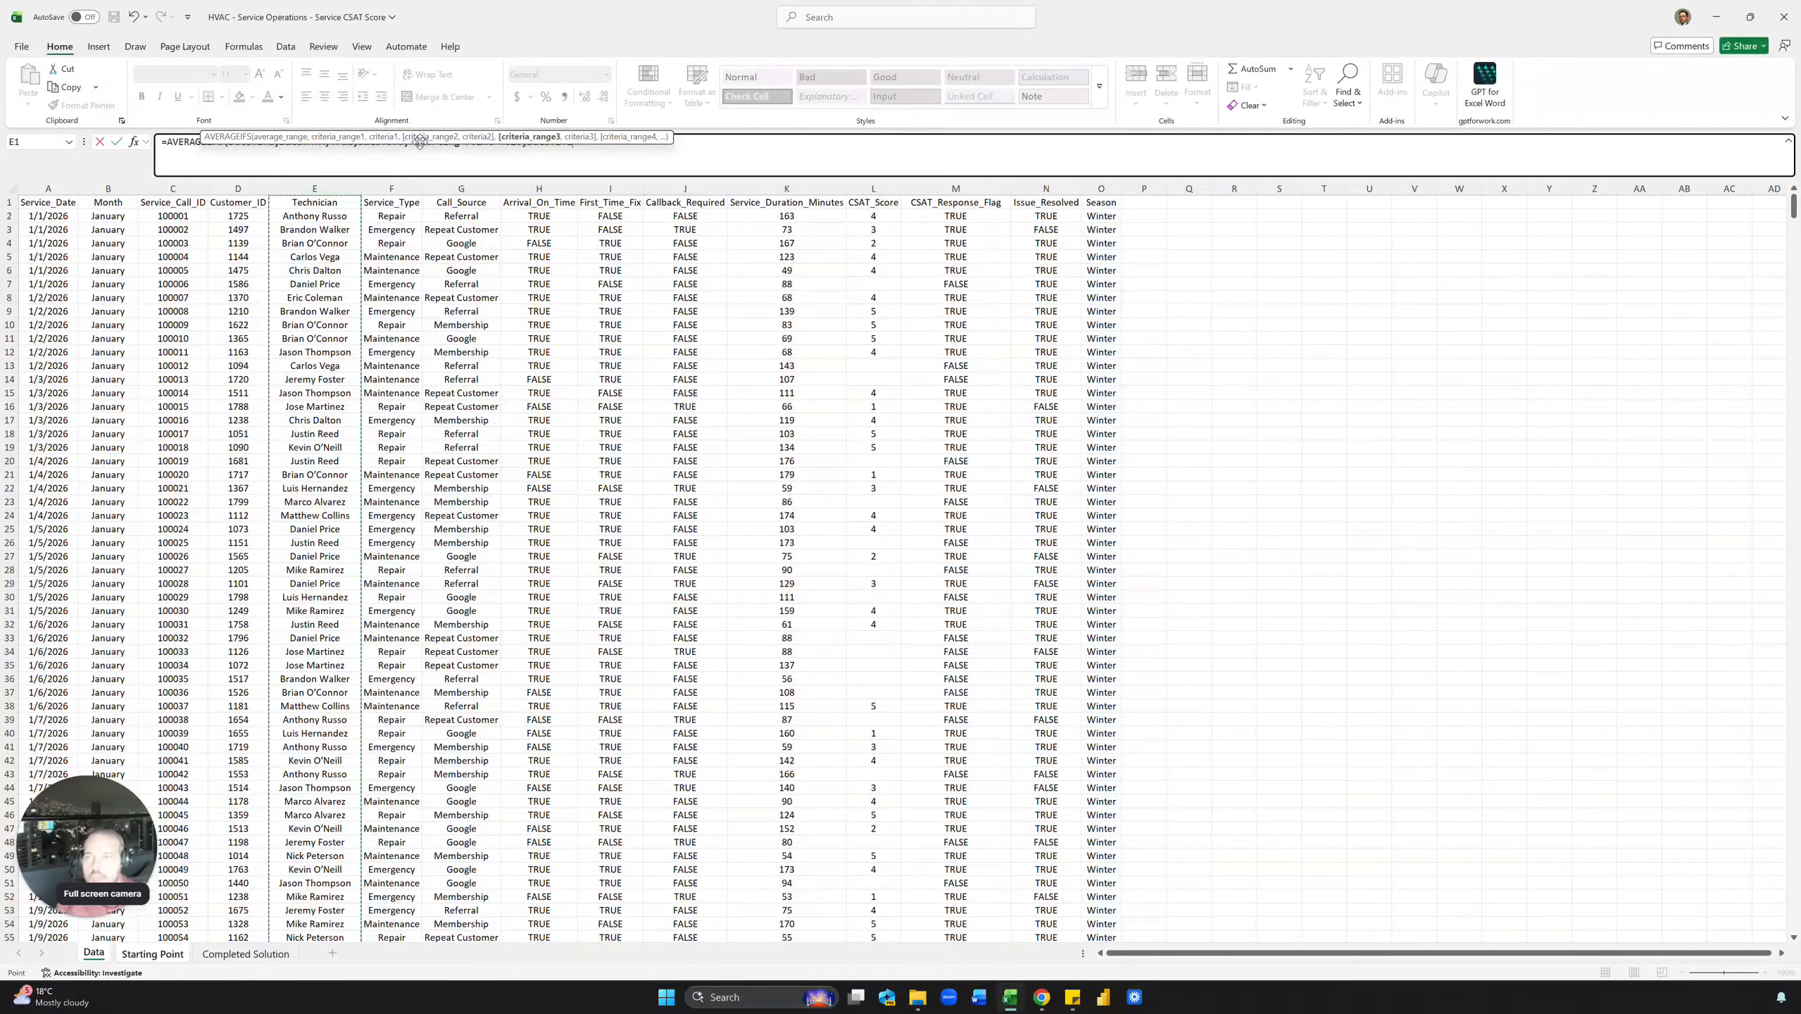
type(",b21")
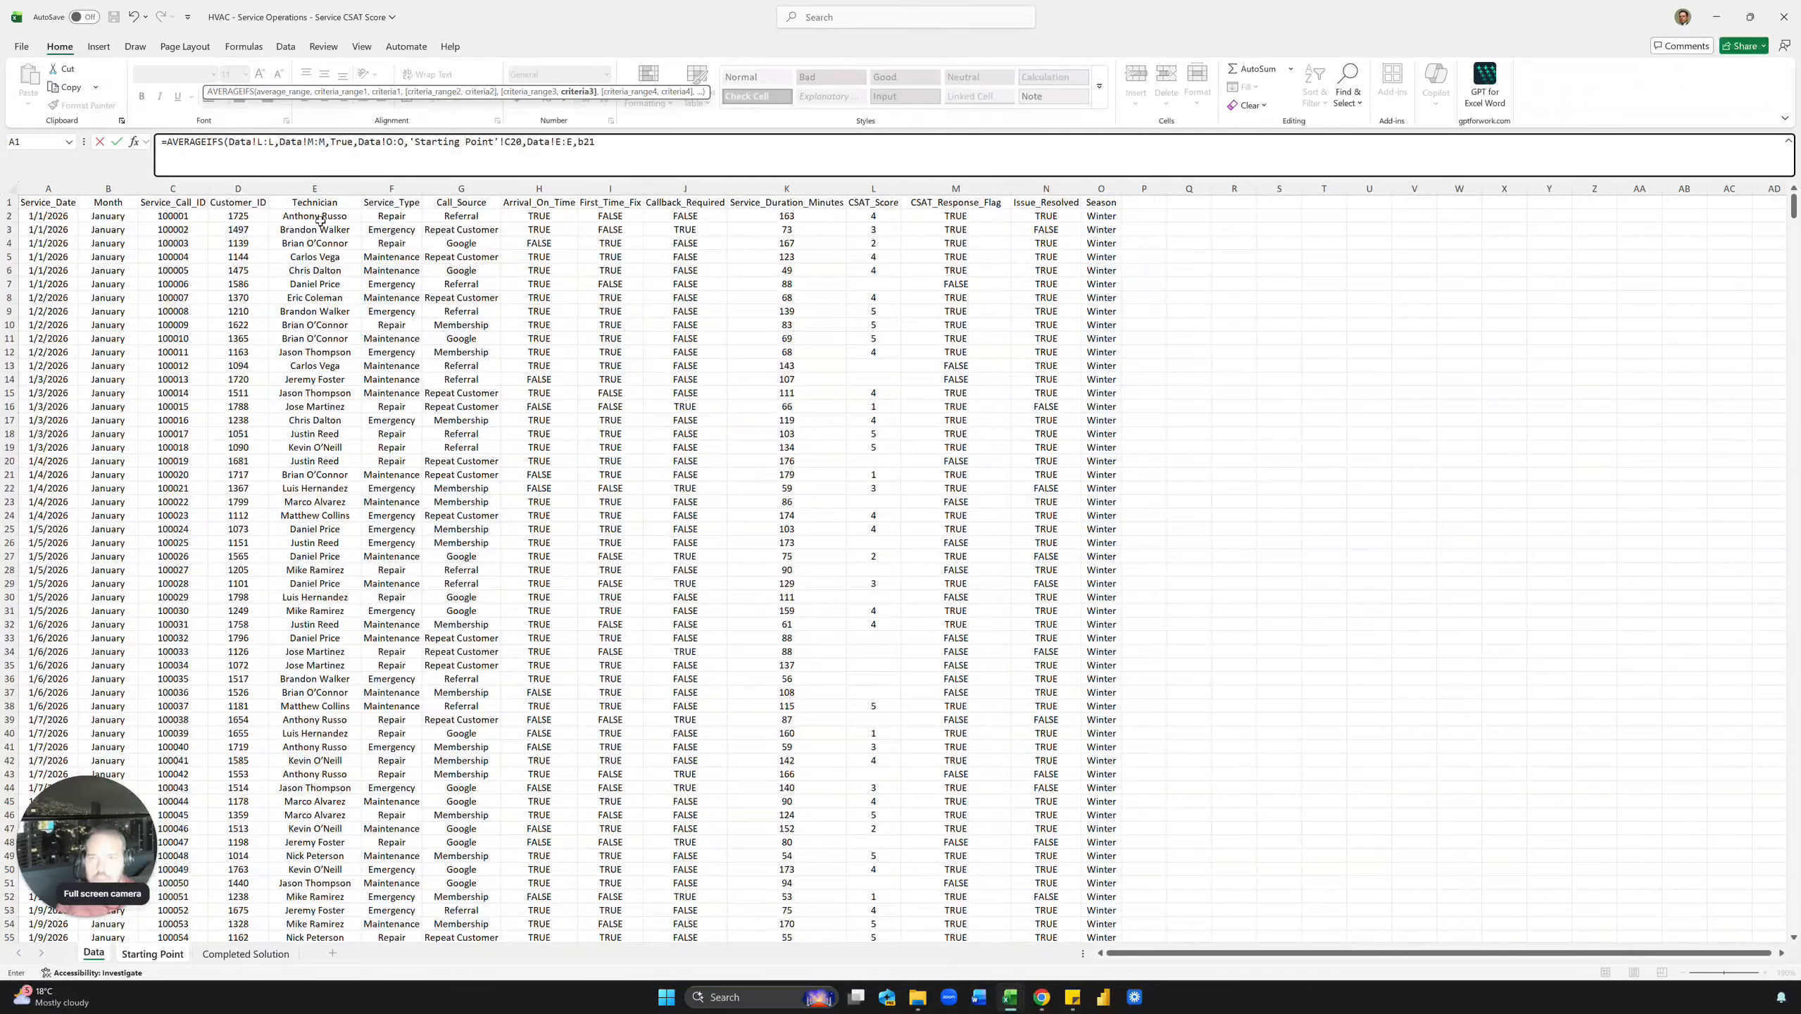
key("Return")
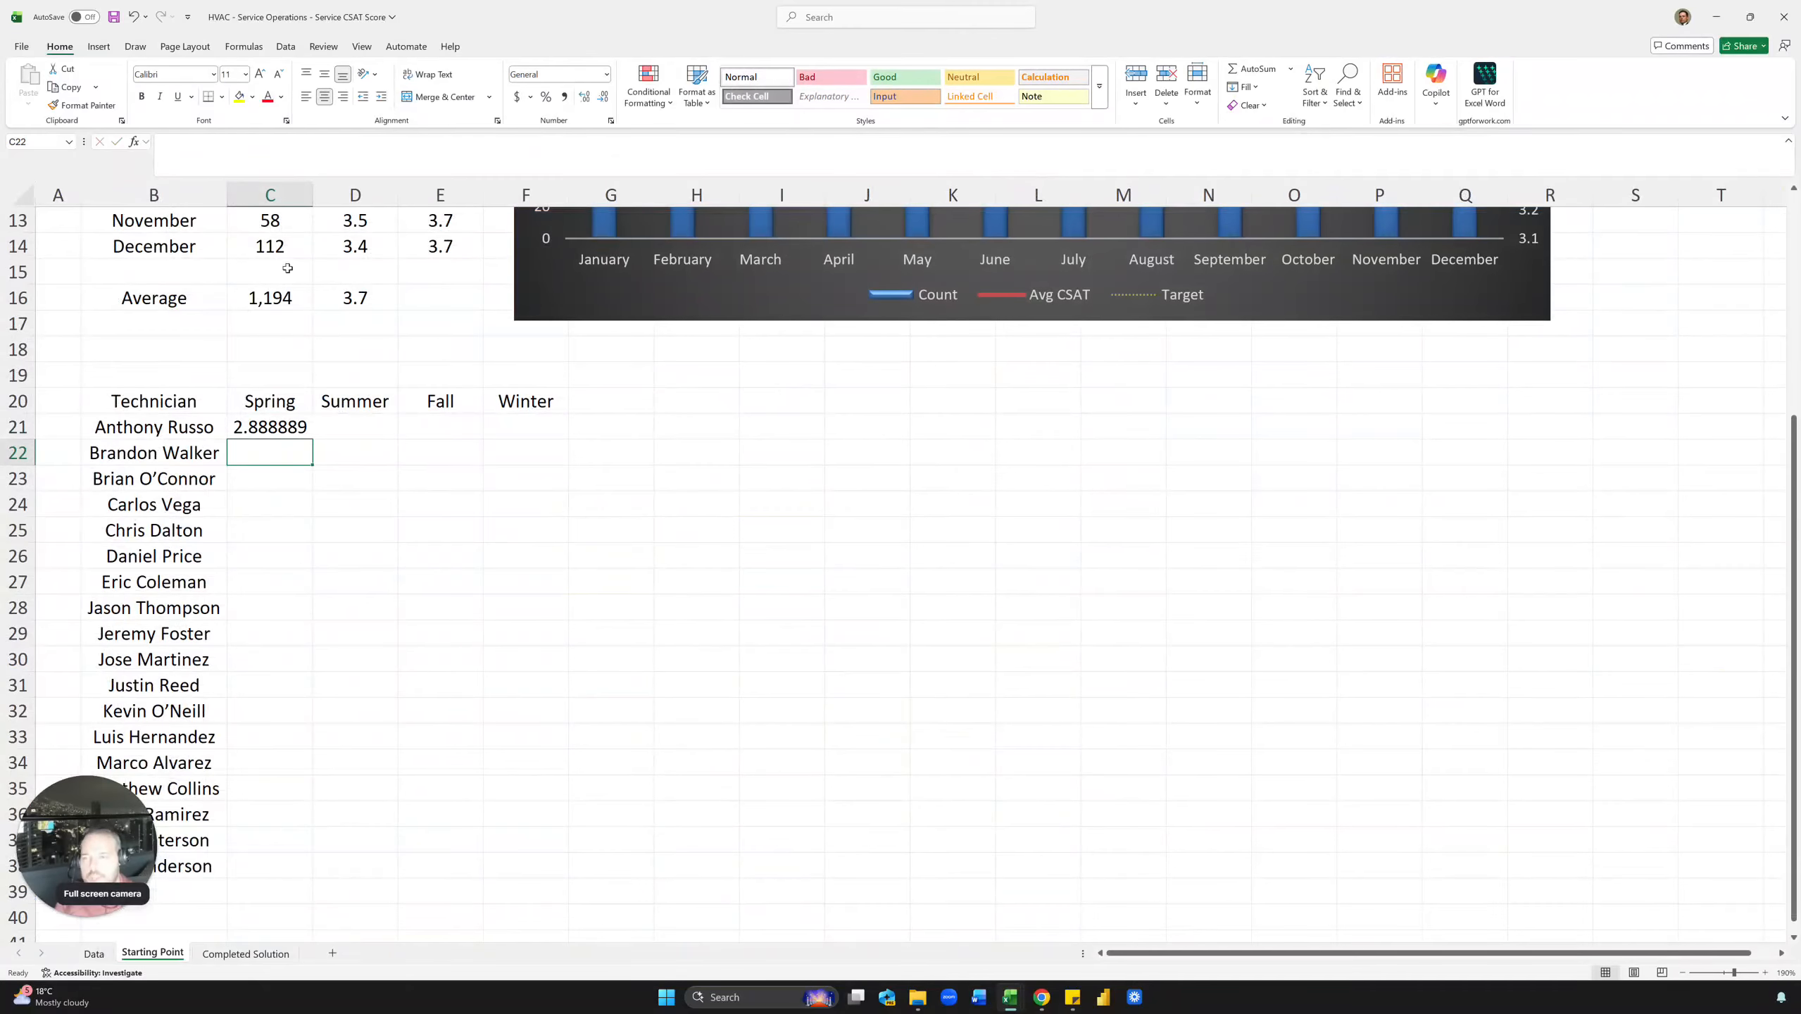
left_click(265, 425)
key("ctrl+shift+1")
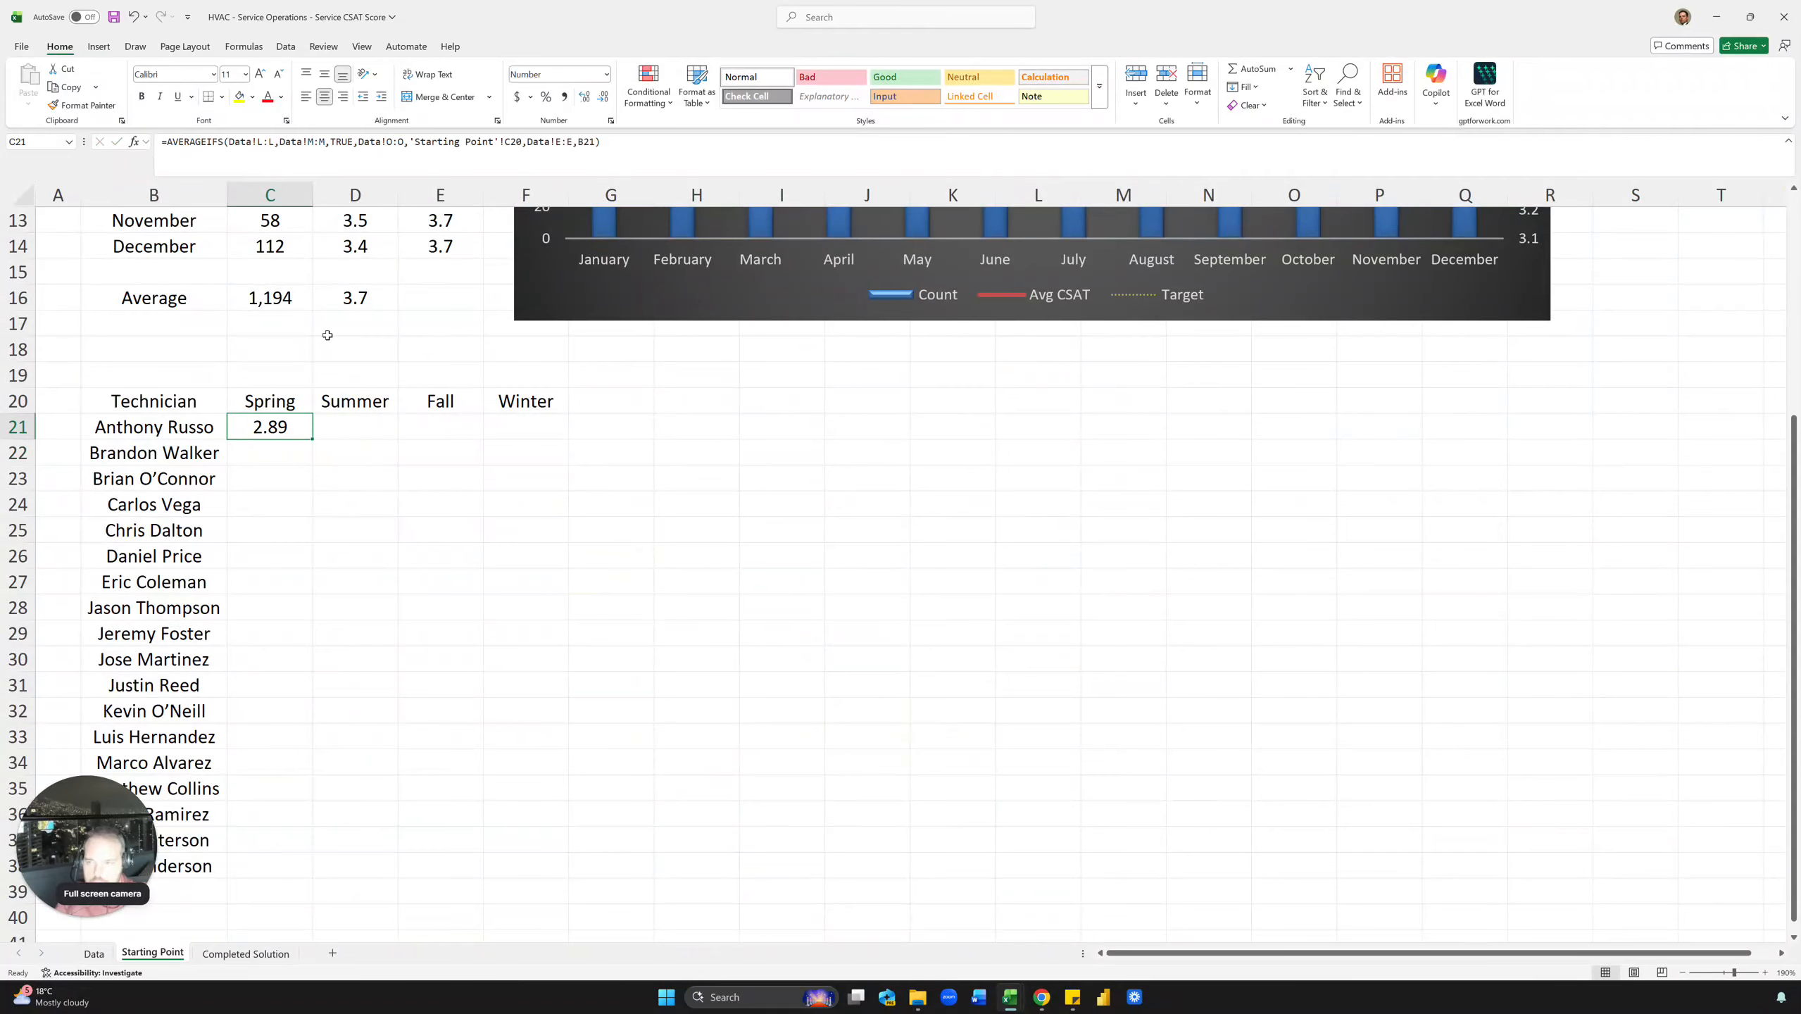
Try filling the C21 formula down to C22 and compare the cell references in both formulas.
left_click_drag(316, 440, 317, 455)
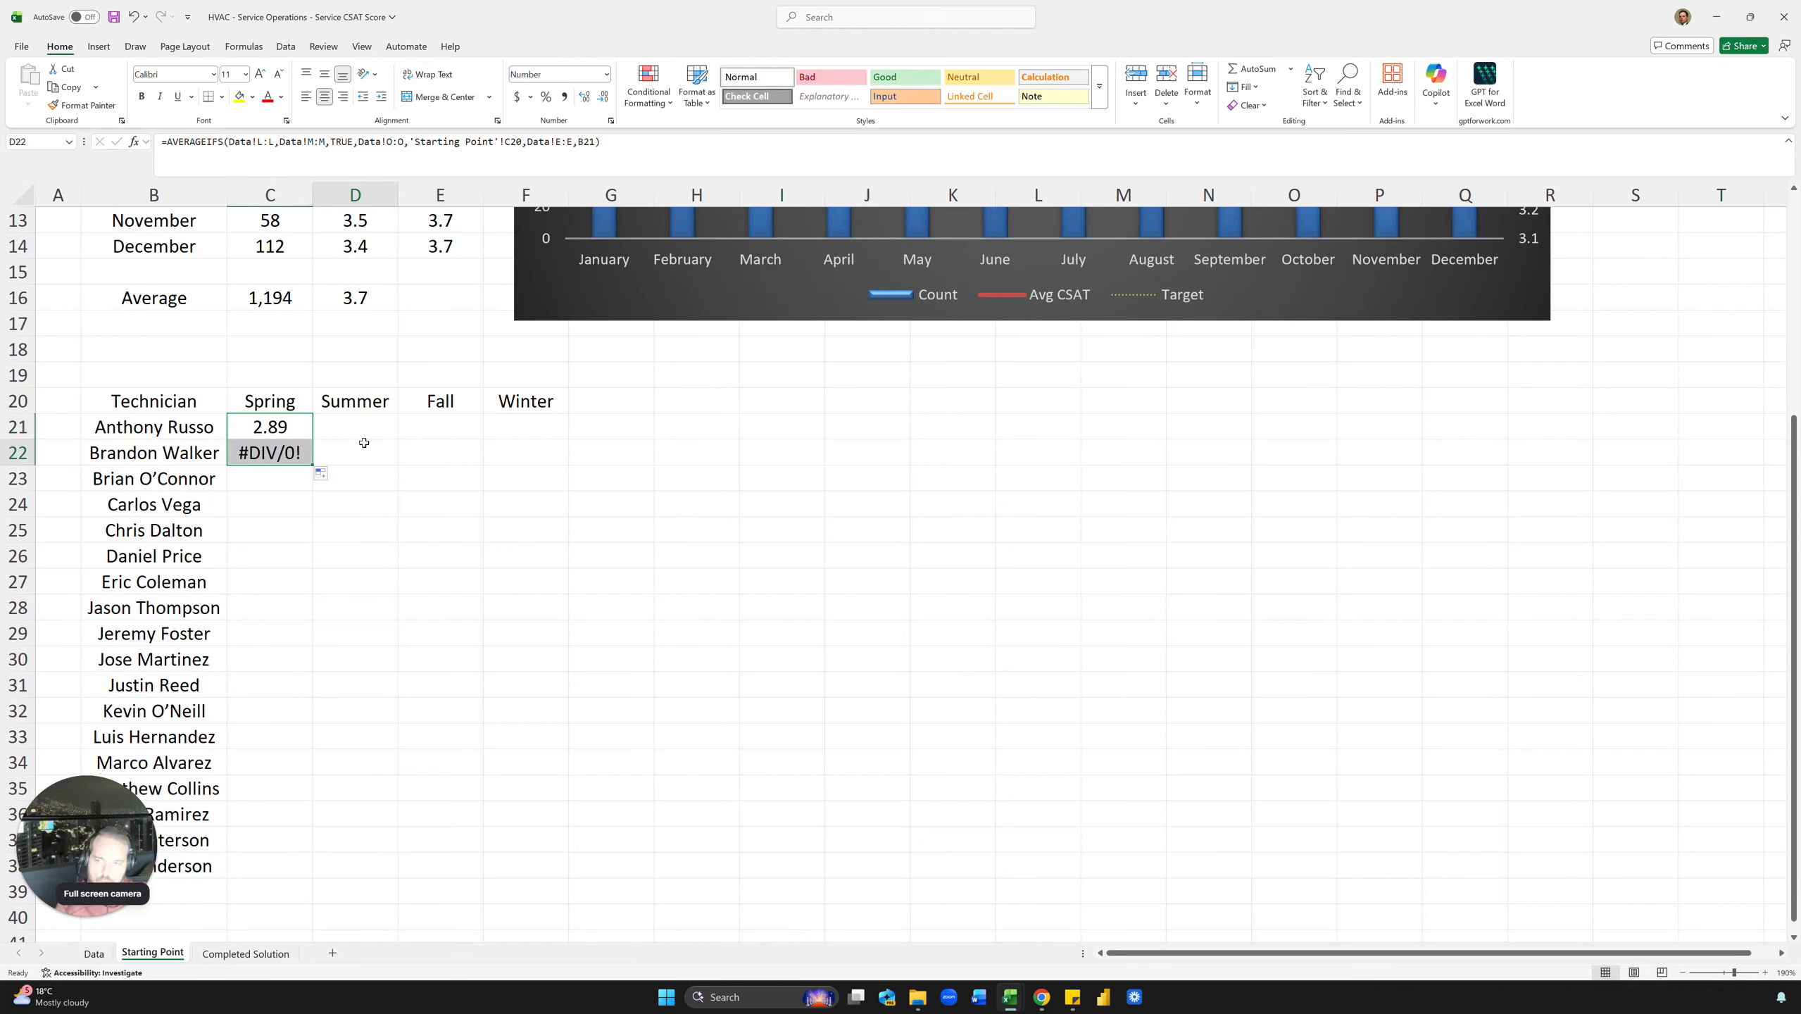
left_click(318, 454)
left_click(295, 432)
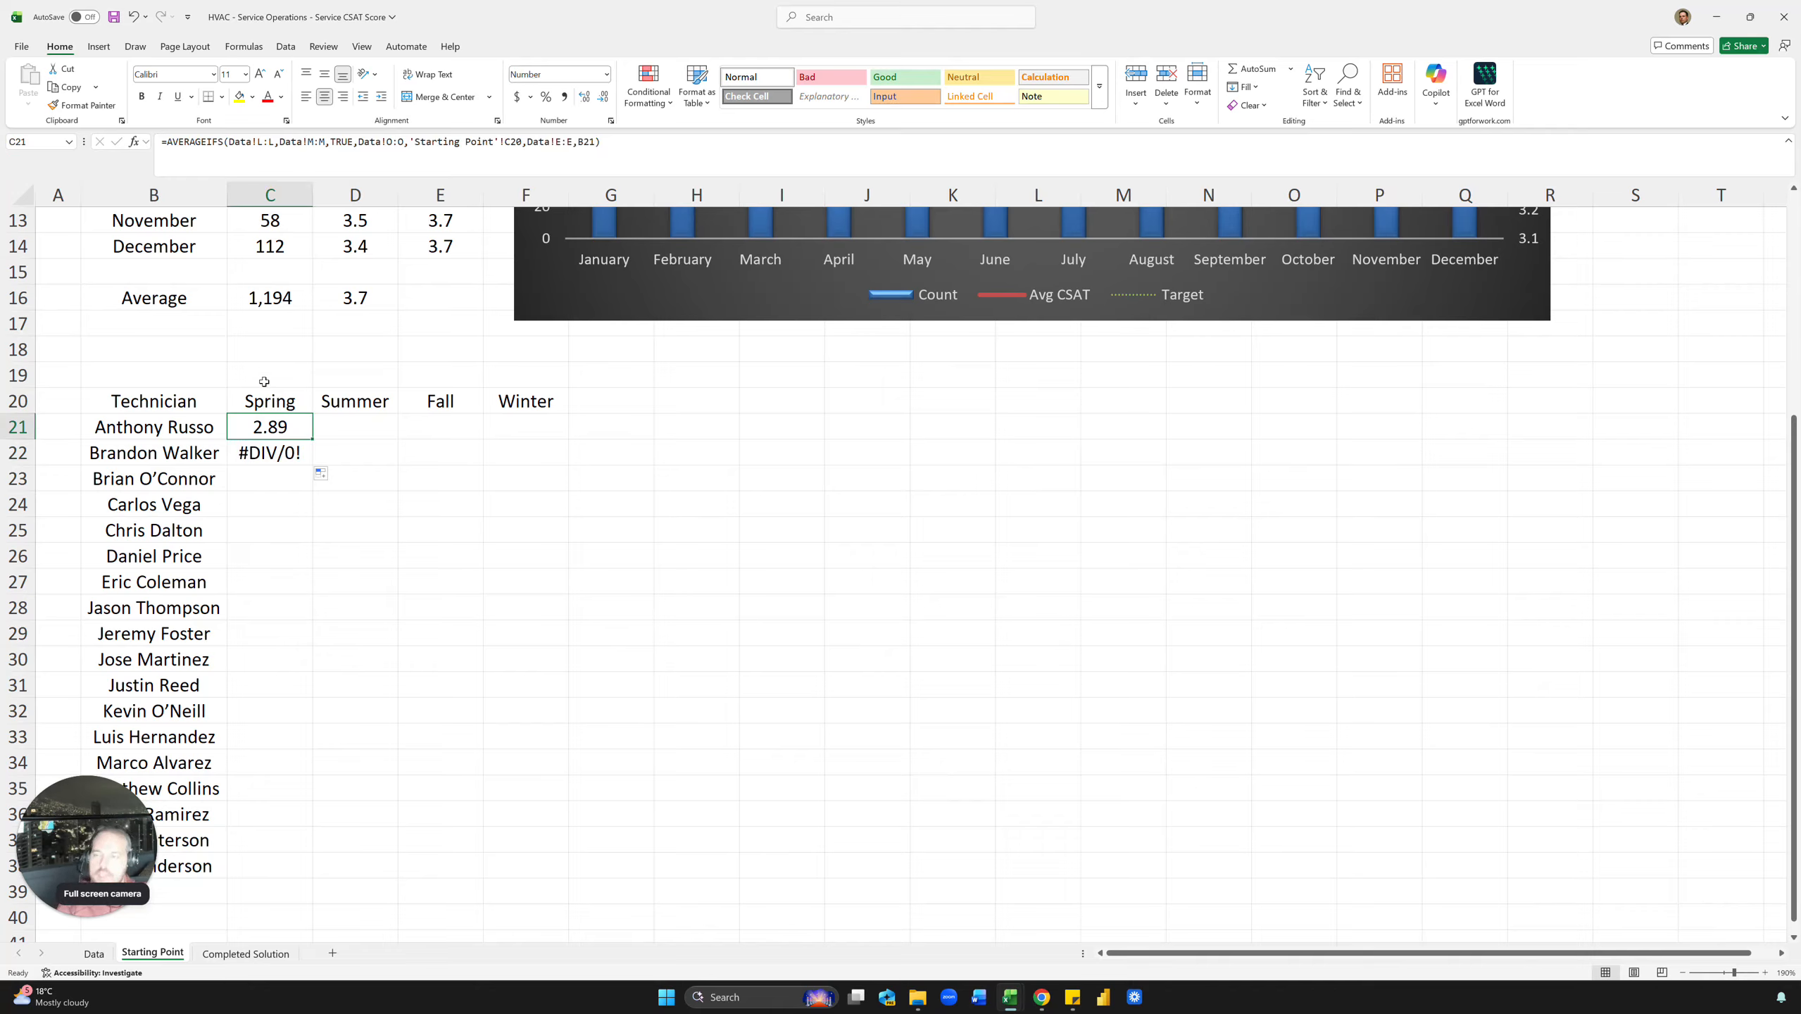
double_click(274, 425)
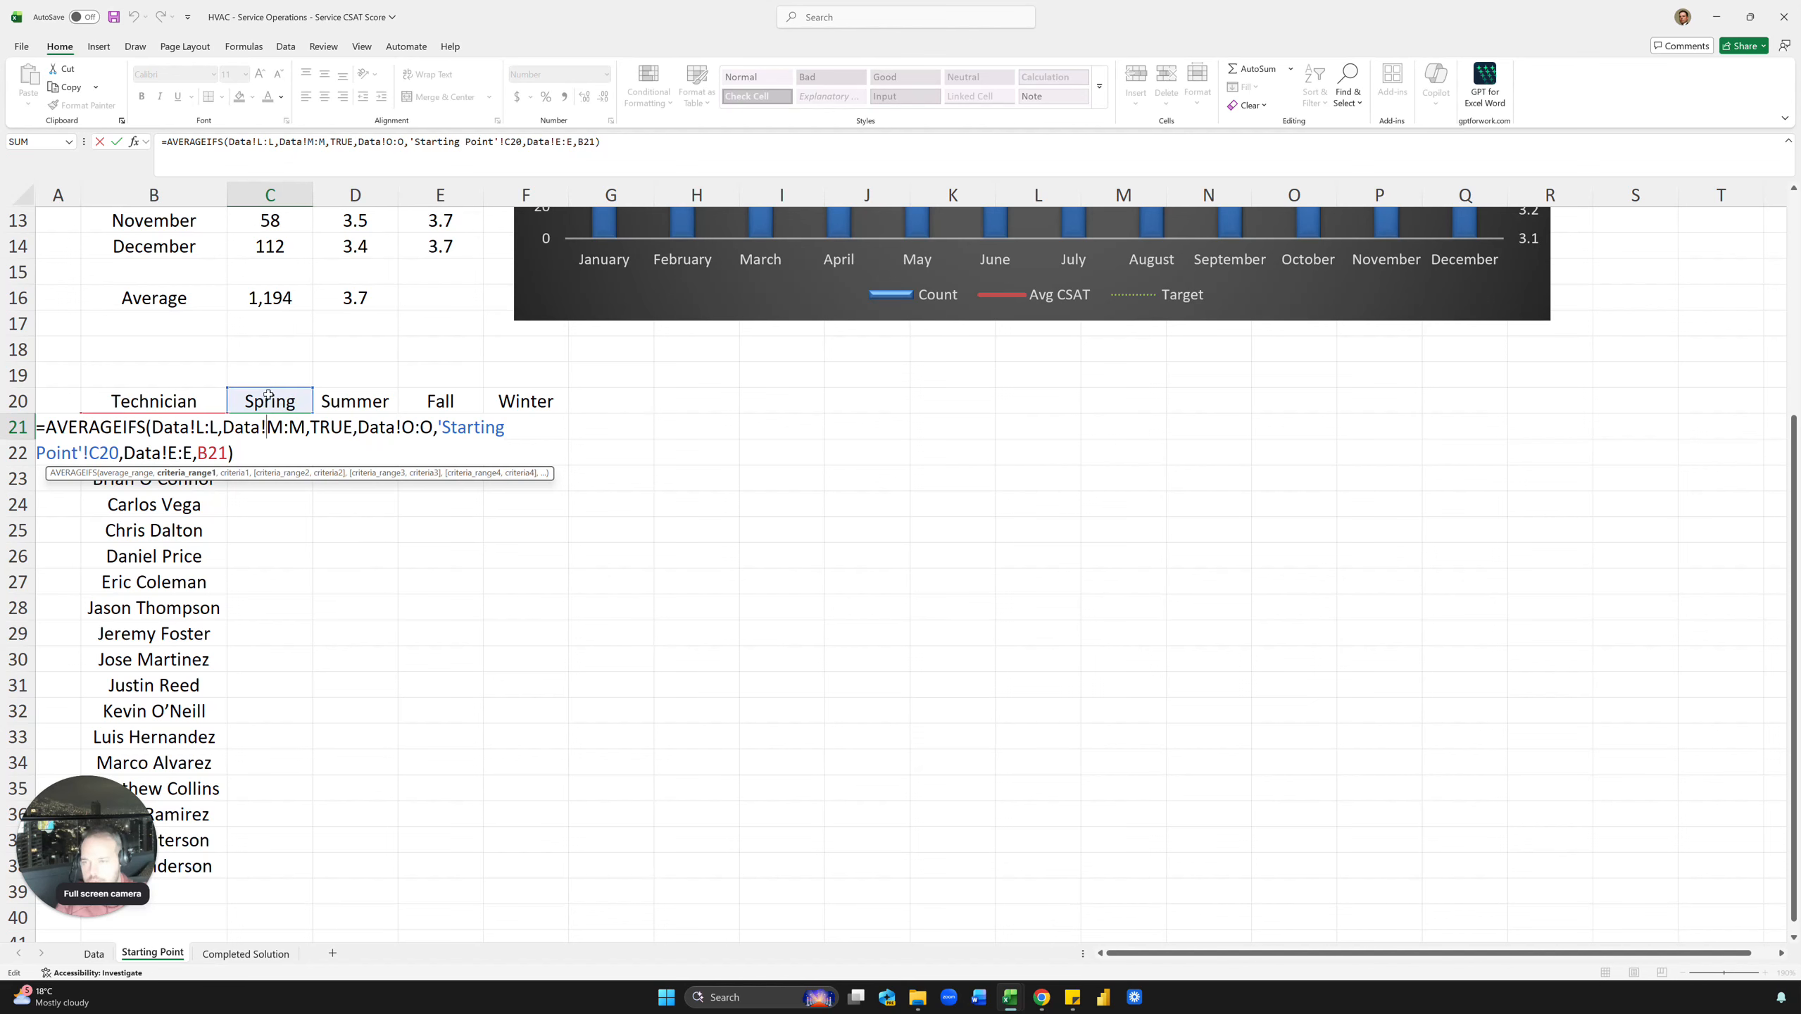
key("Escape")
double_click(277, 457)
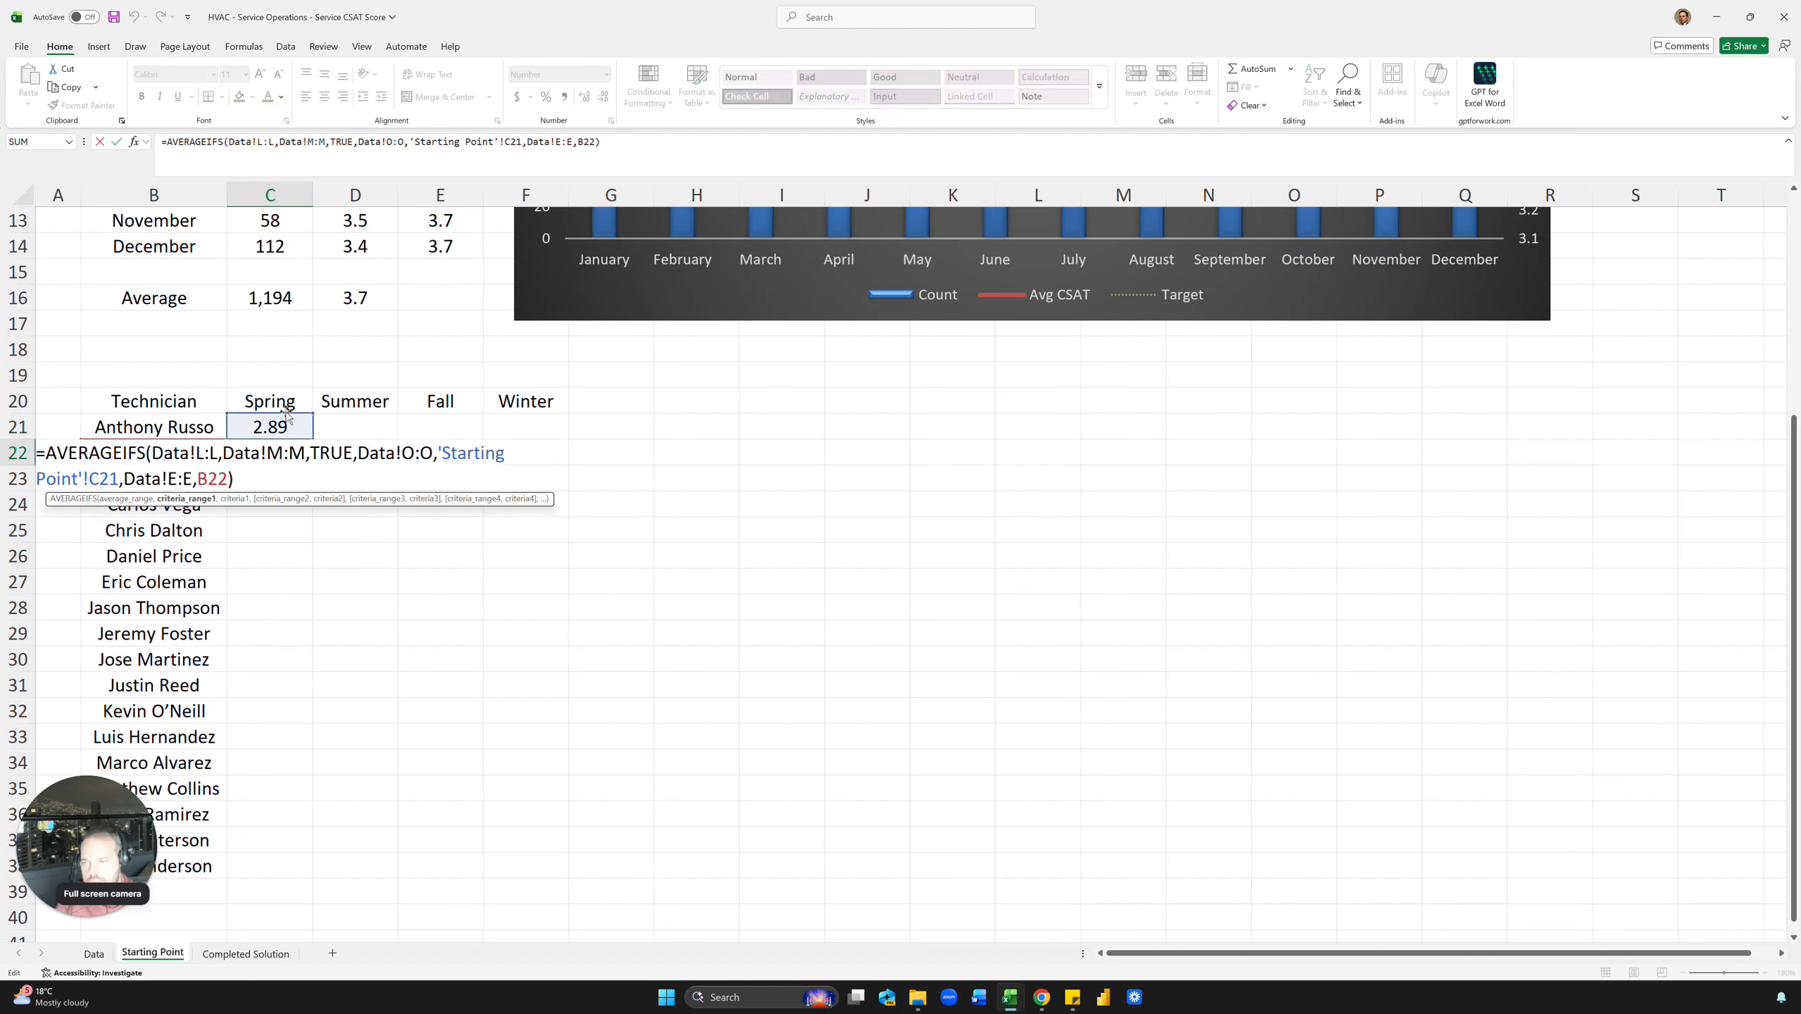
key("Escape")
Try filling the C21 formula across to D21 and check how its ranges and criteria references shift.
left_click(285, 425)
left_click_drag(311, 436, 379, 434)
left_click(296, 424)
key("F2")
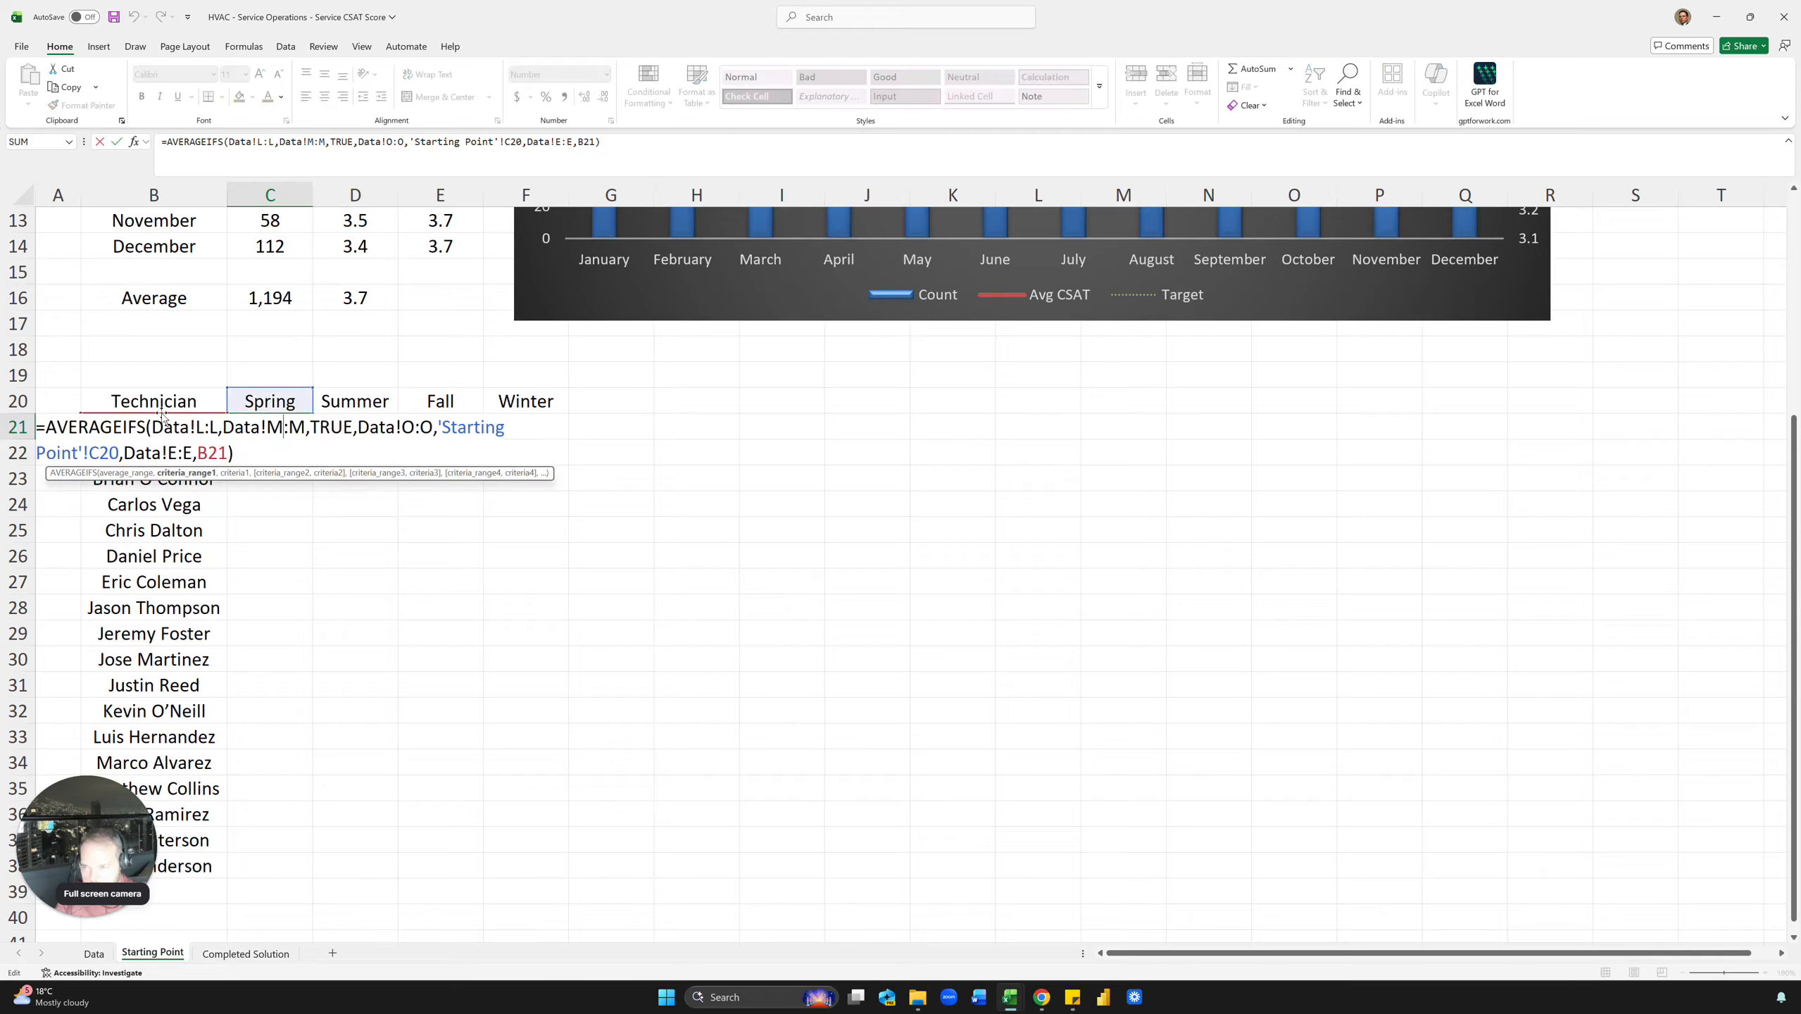
key("Escape")
left_click(351, 433)
key("F2")
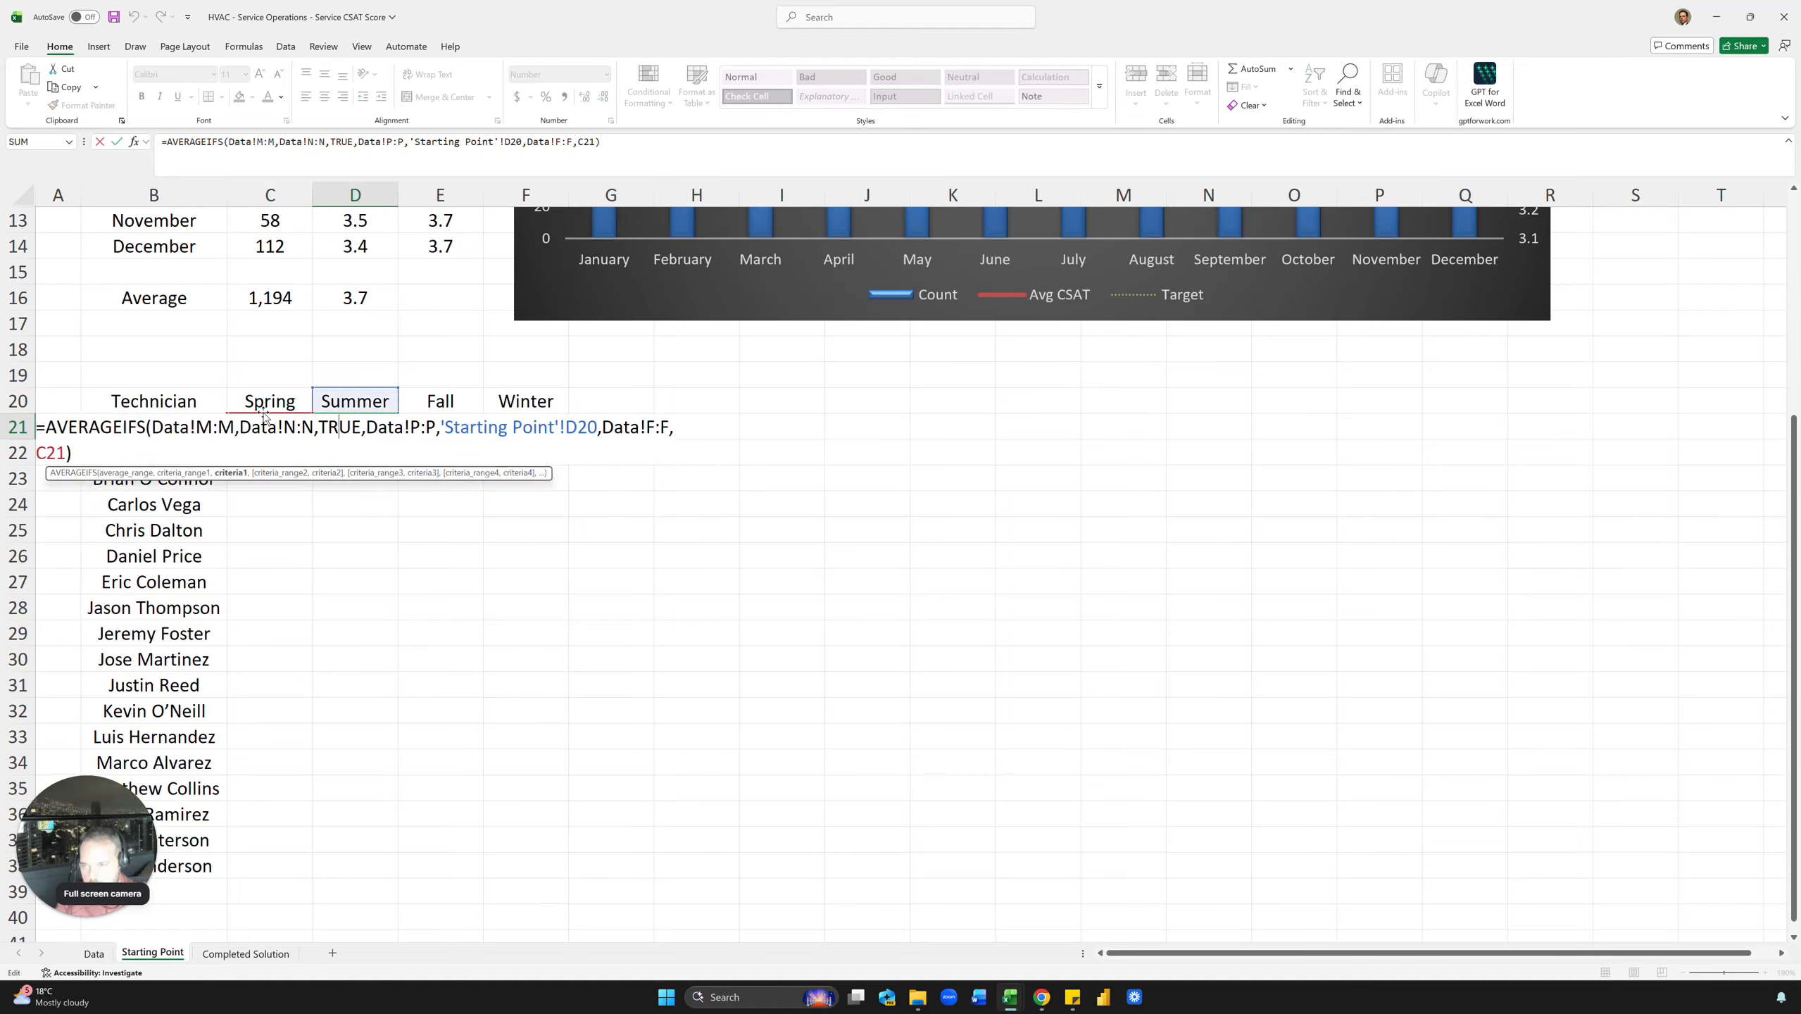
key("Escape")
Clear the trial formulas from D21 and C22.
key("Delete")
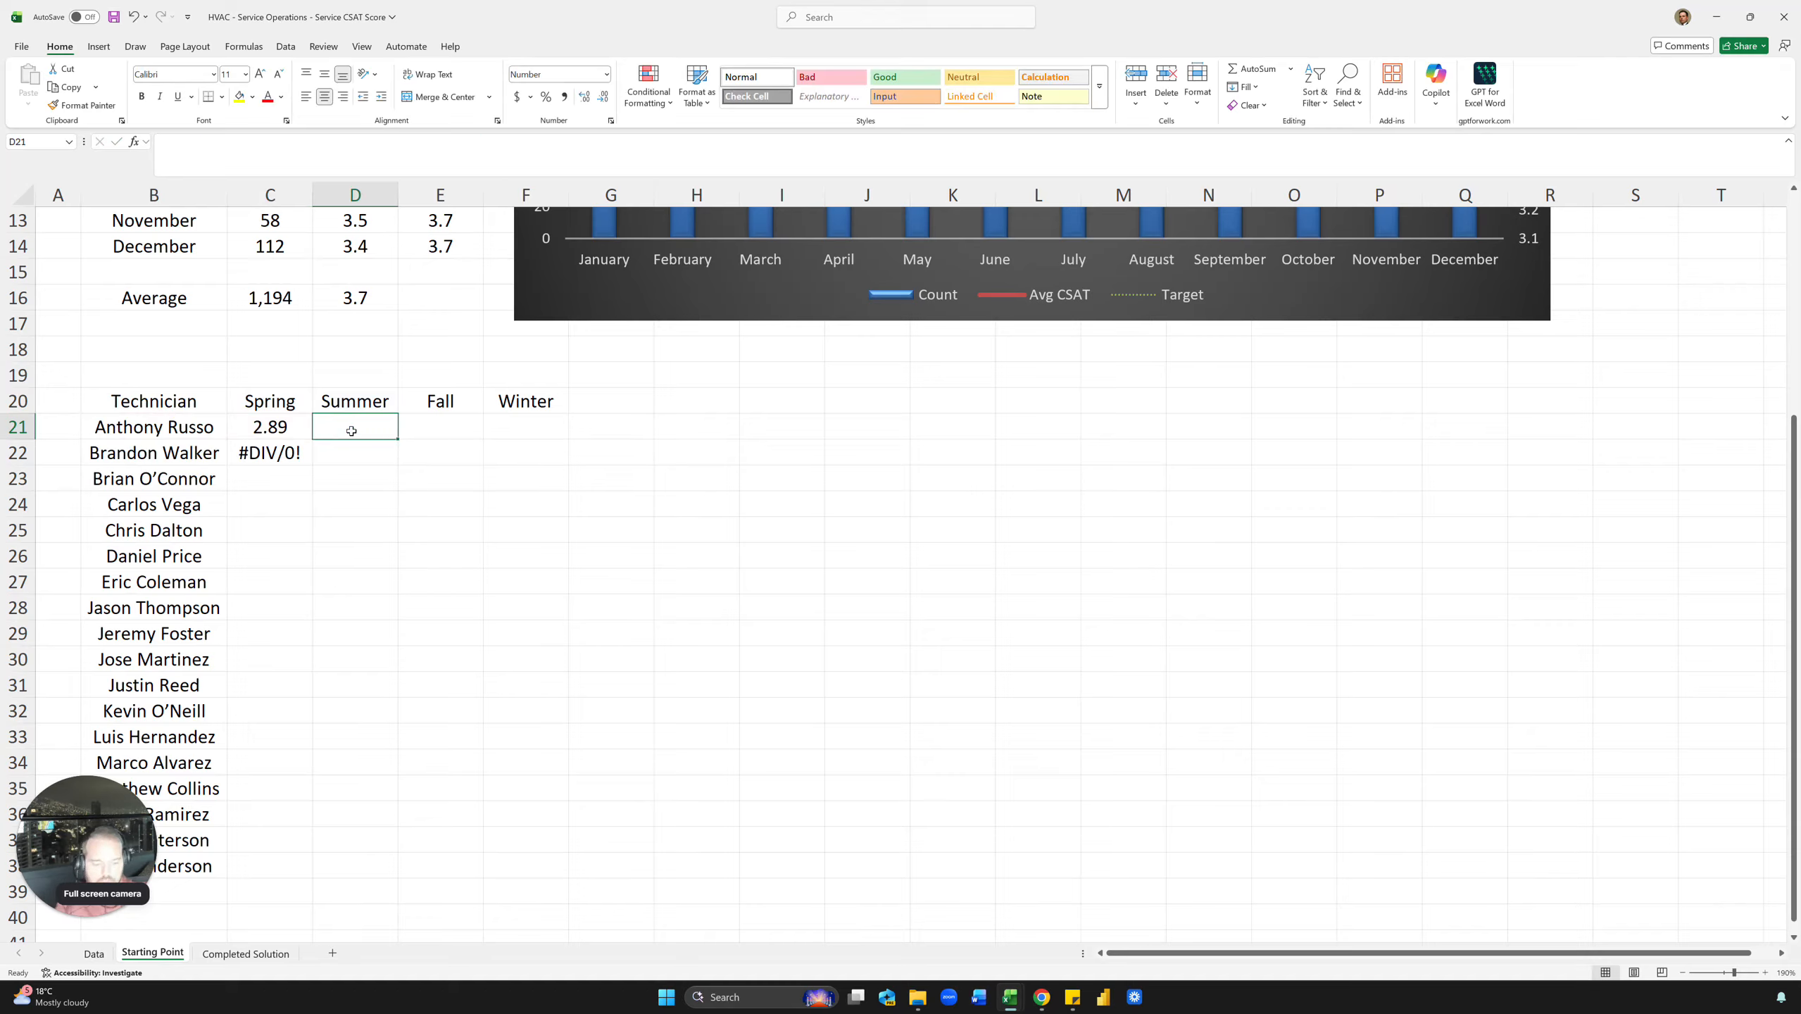
left_click(300, 466)
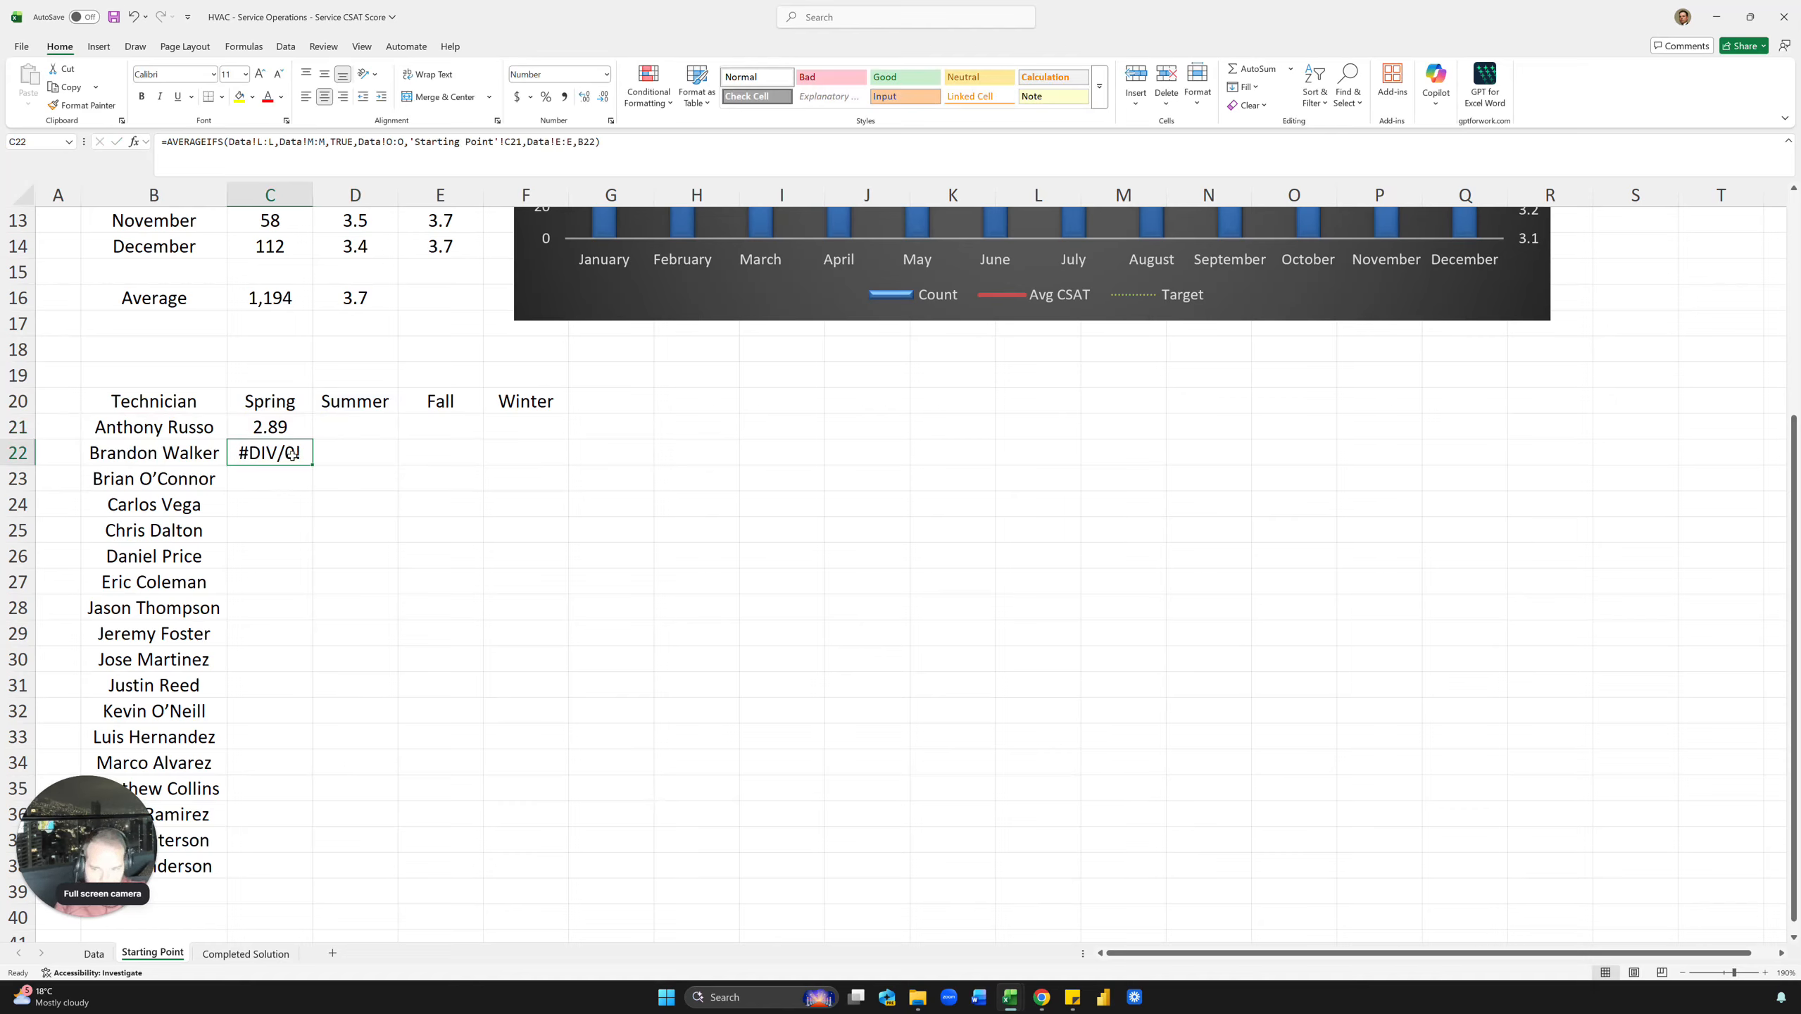
key("Delete")
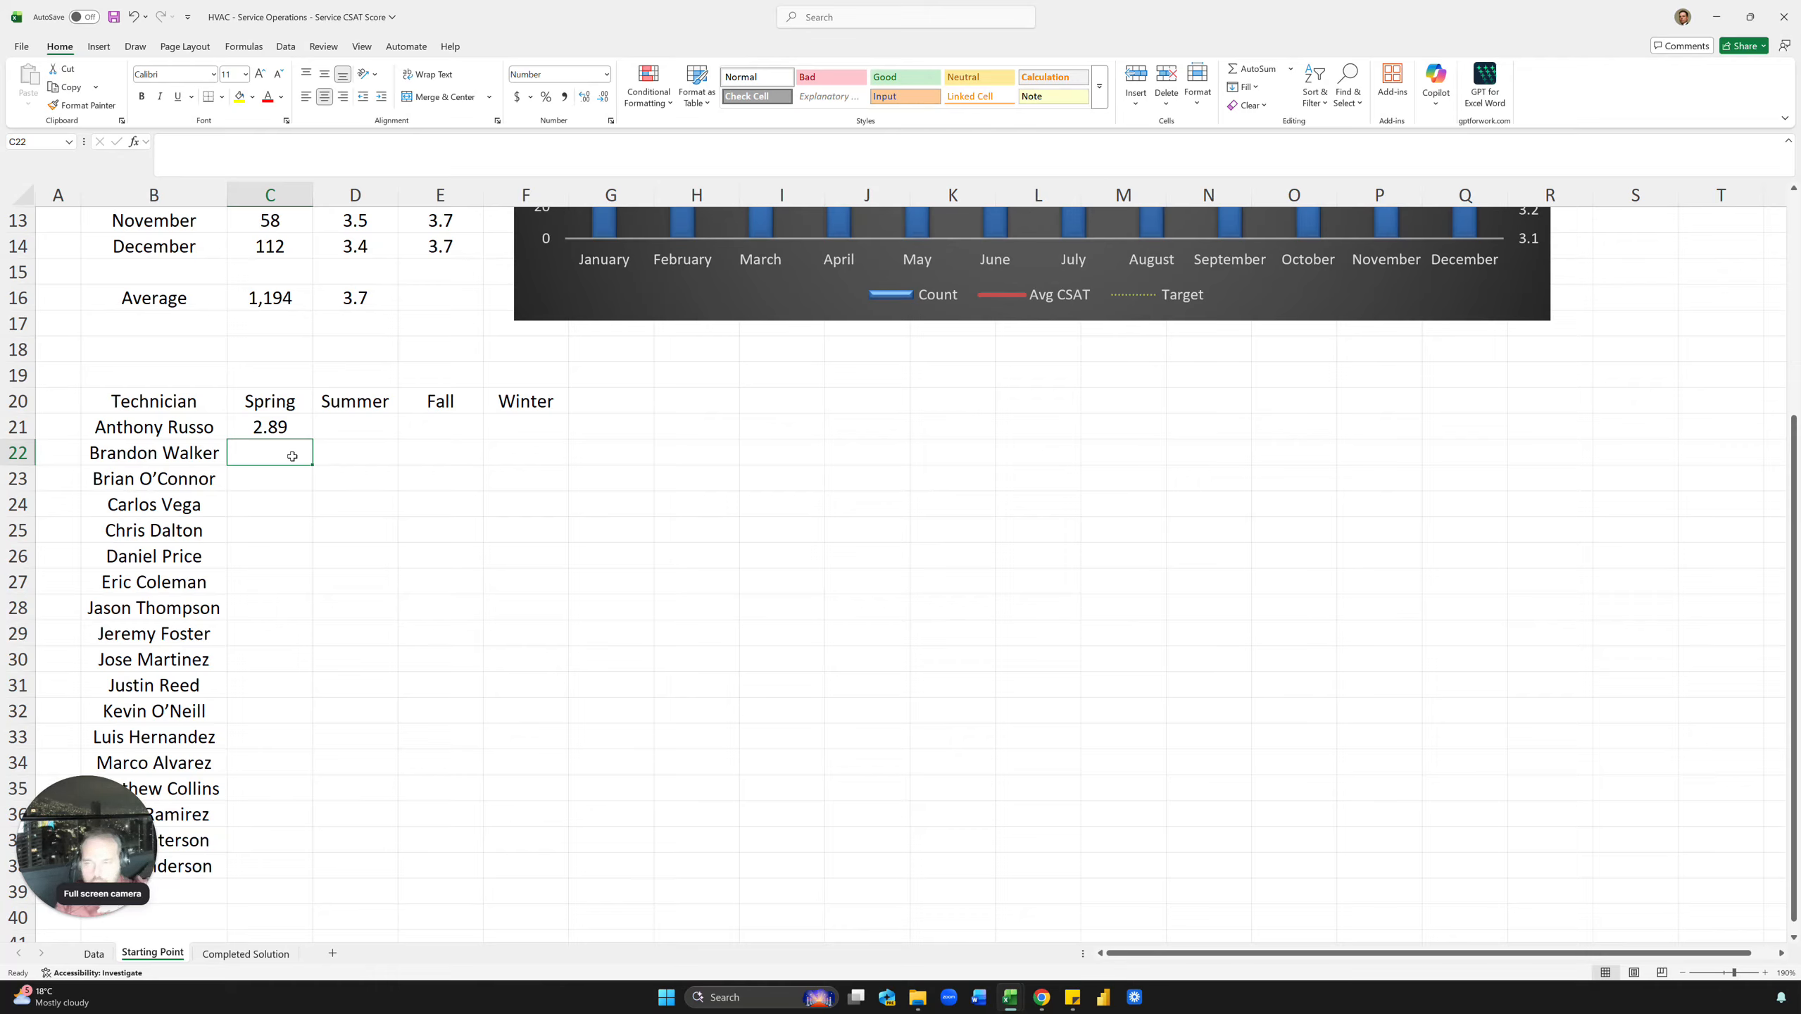
Make the Data column ranges in the C21 formula absolute: $L:$L, $M:$M, $O:$O and $E:$E.
left_click(264, 428)
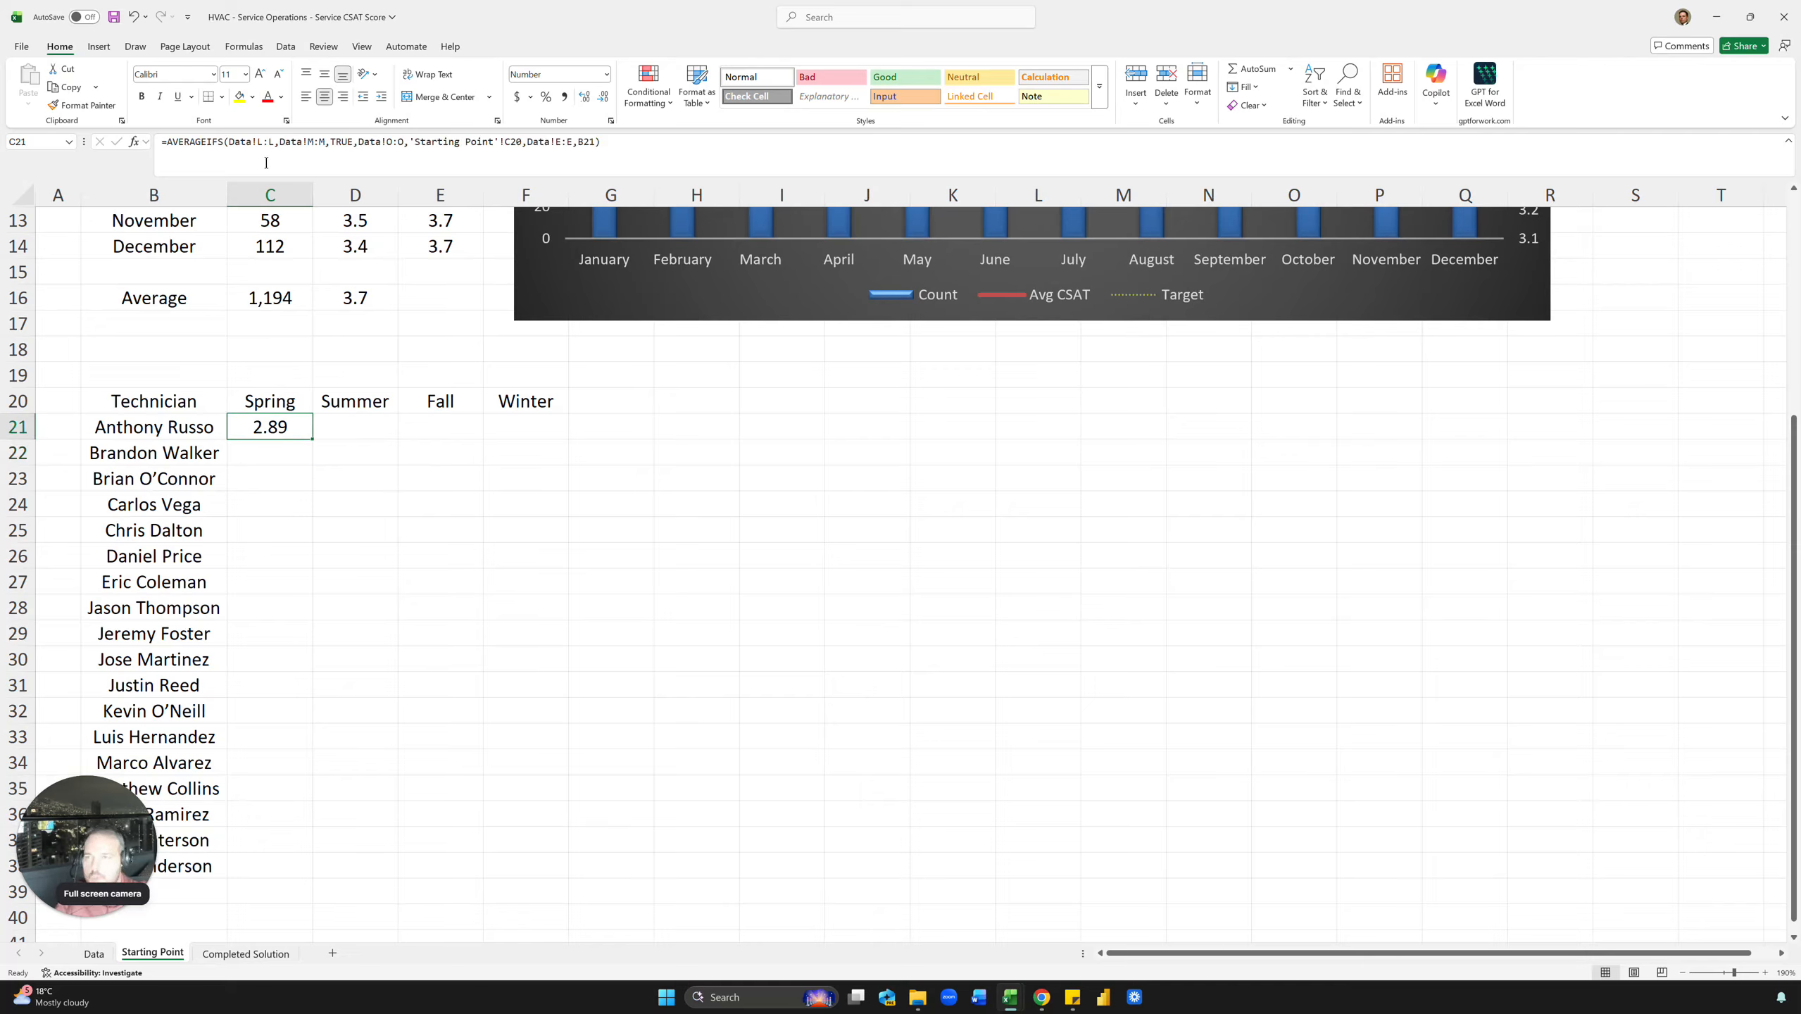
left_click(271, 145)
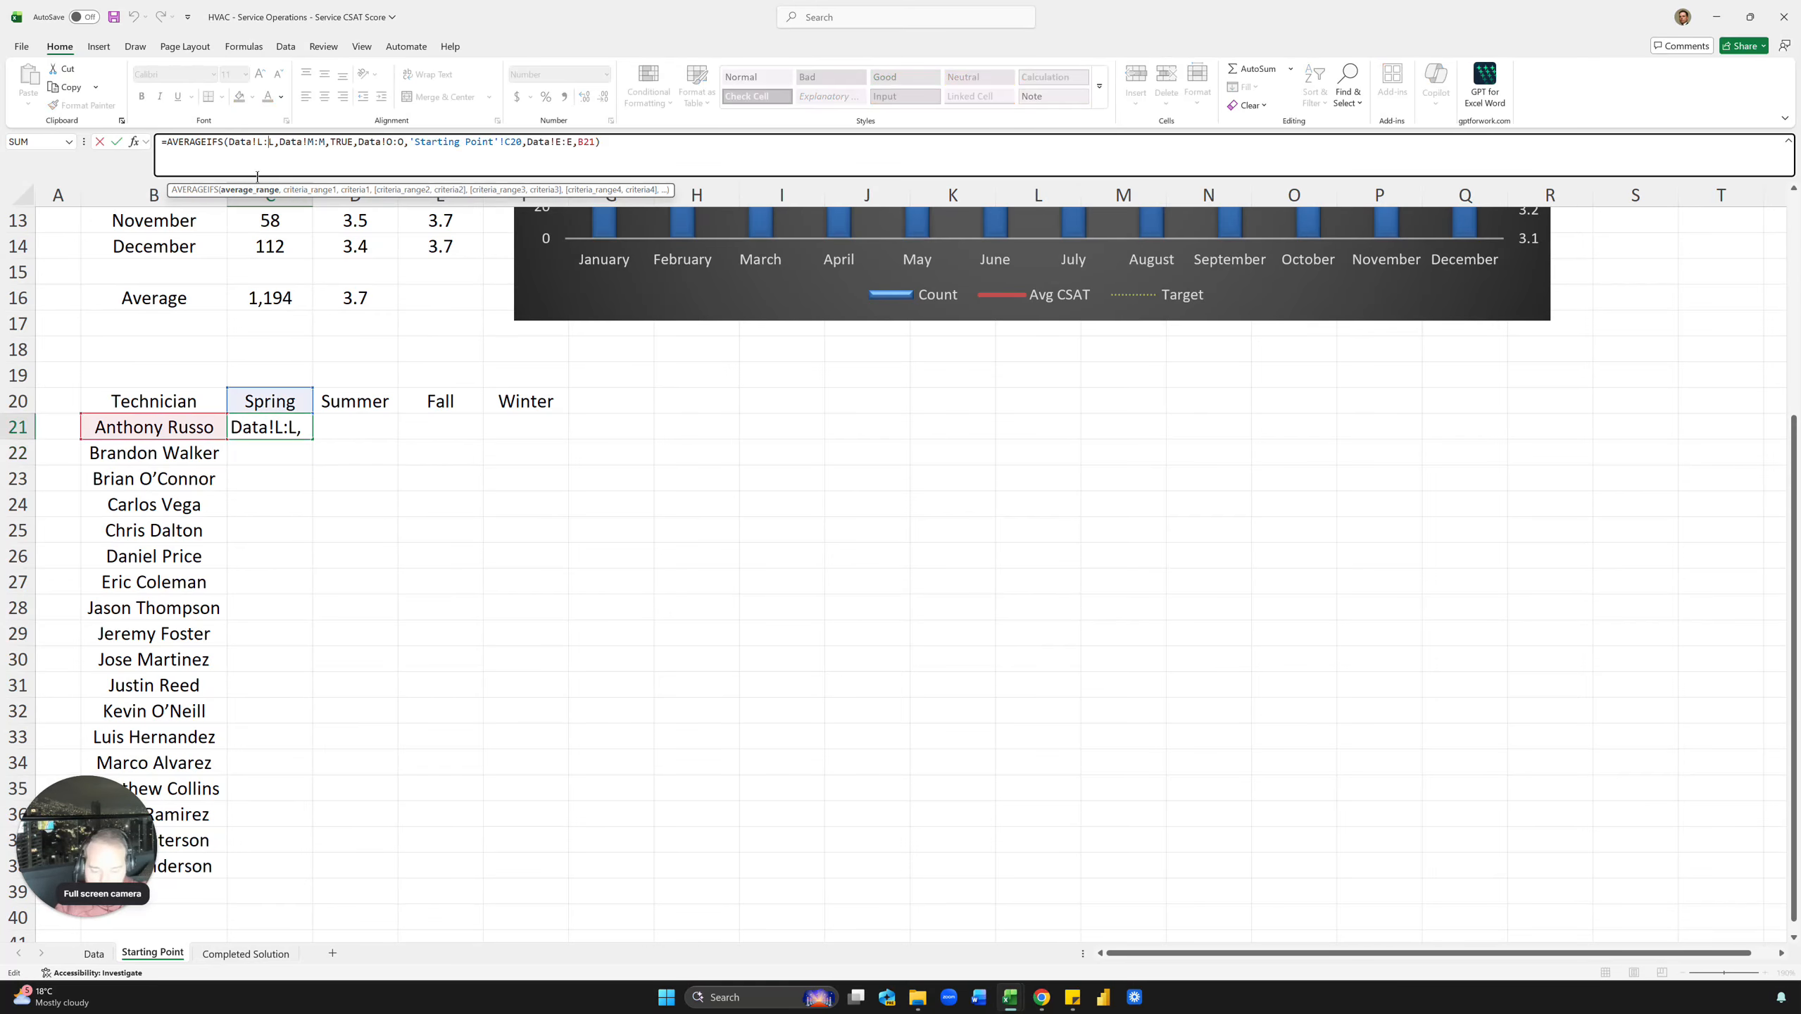
key("F4")
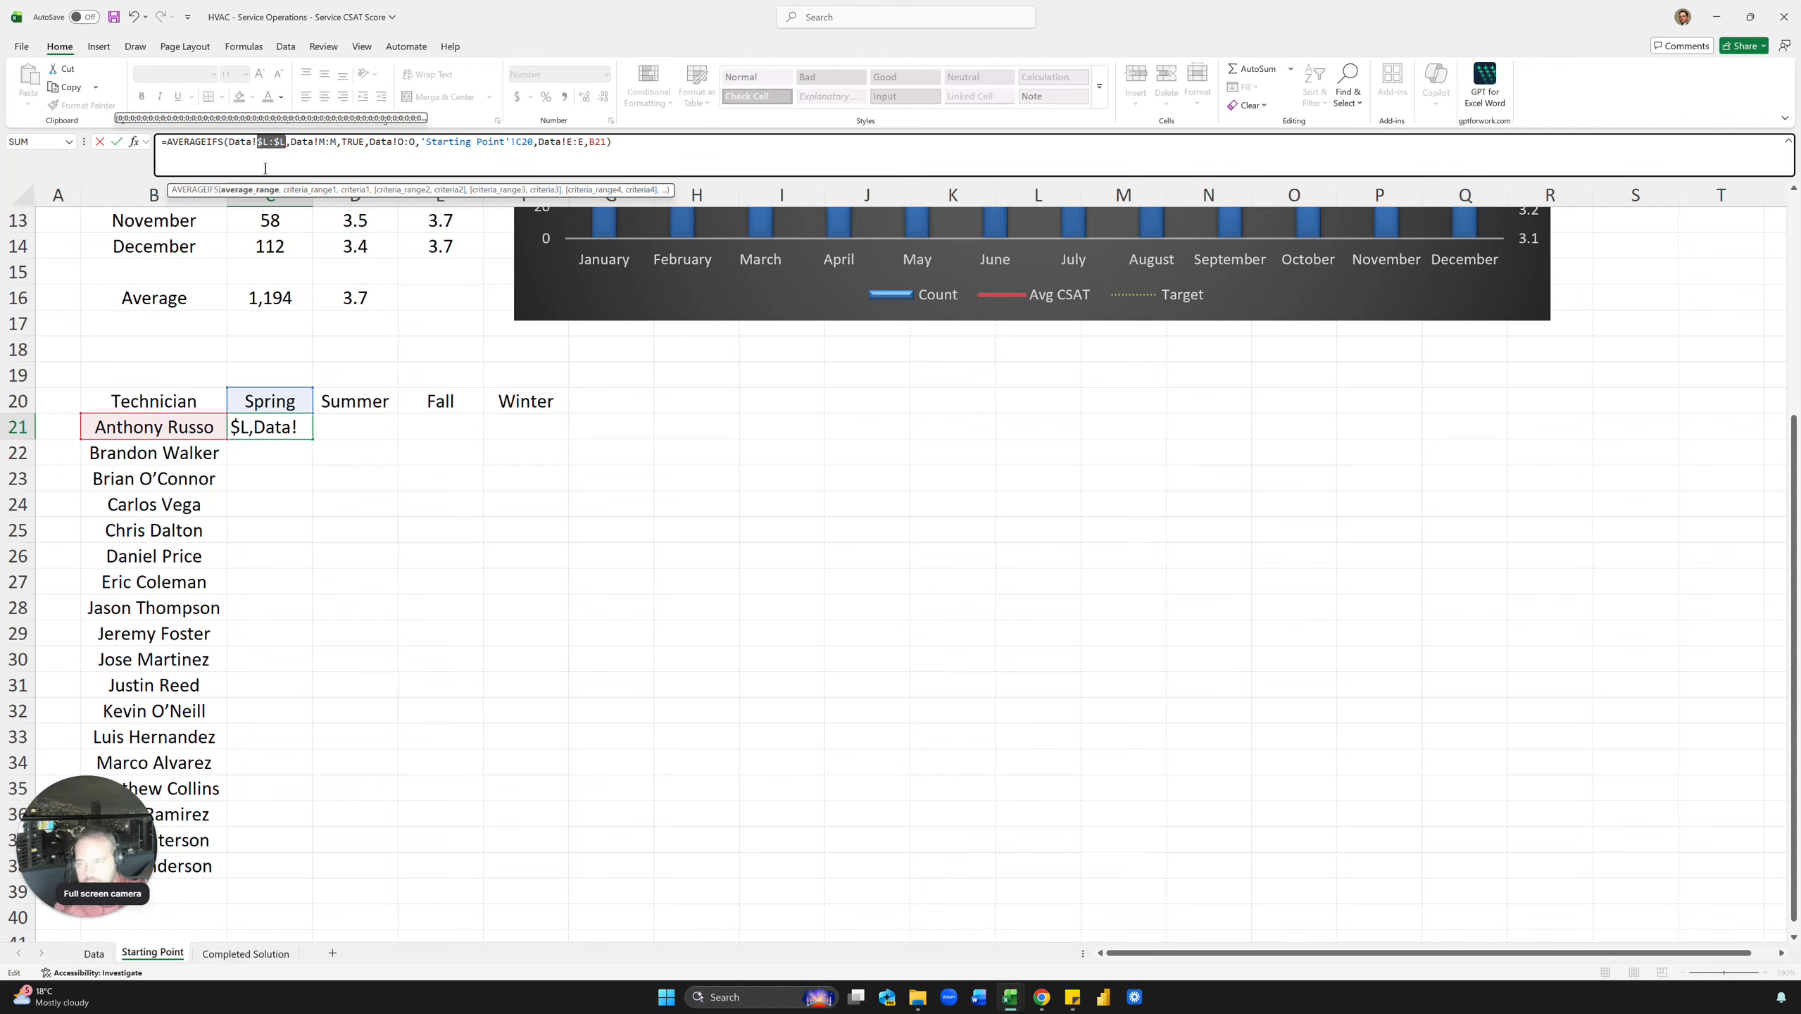
left_click(327, 145)
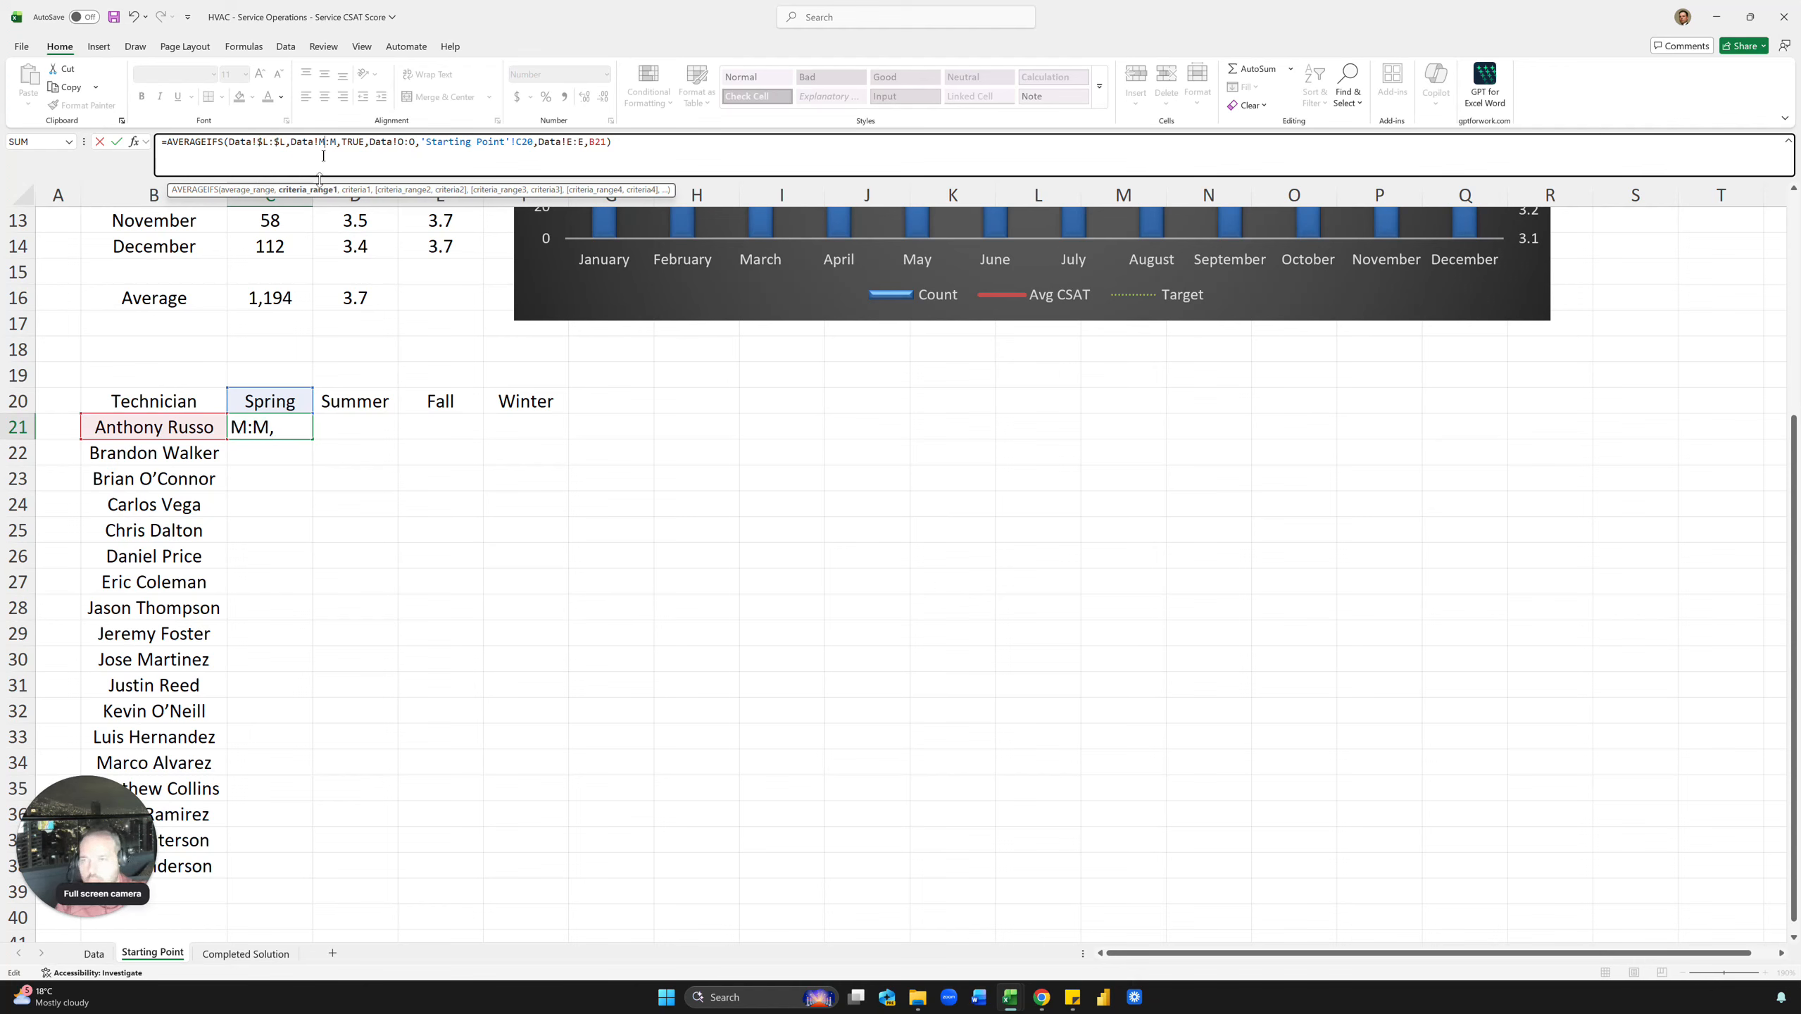
key("F4")
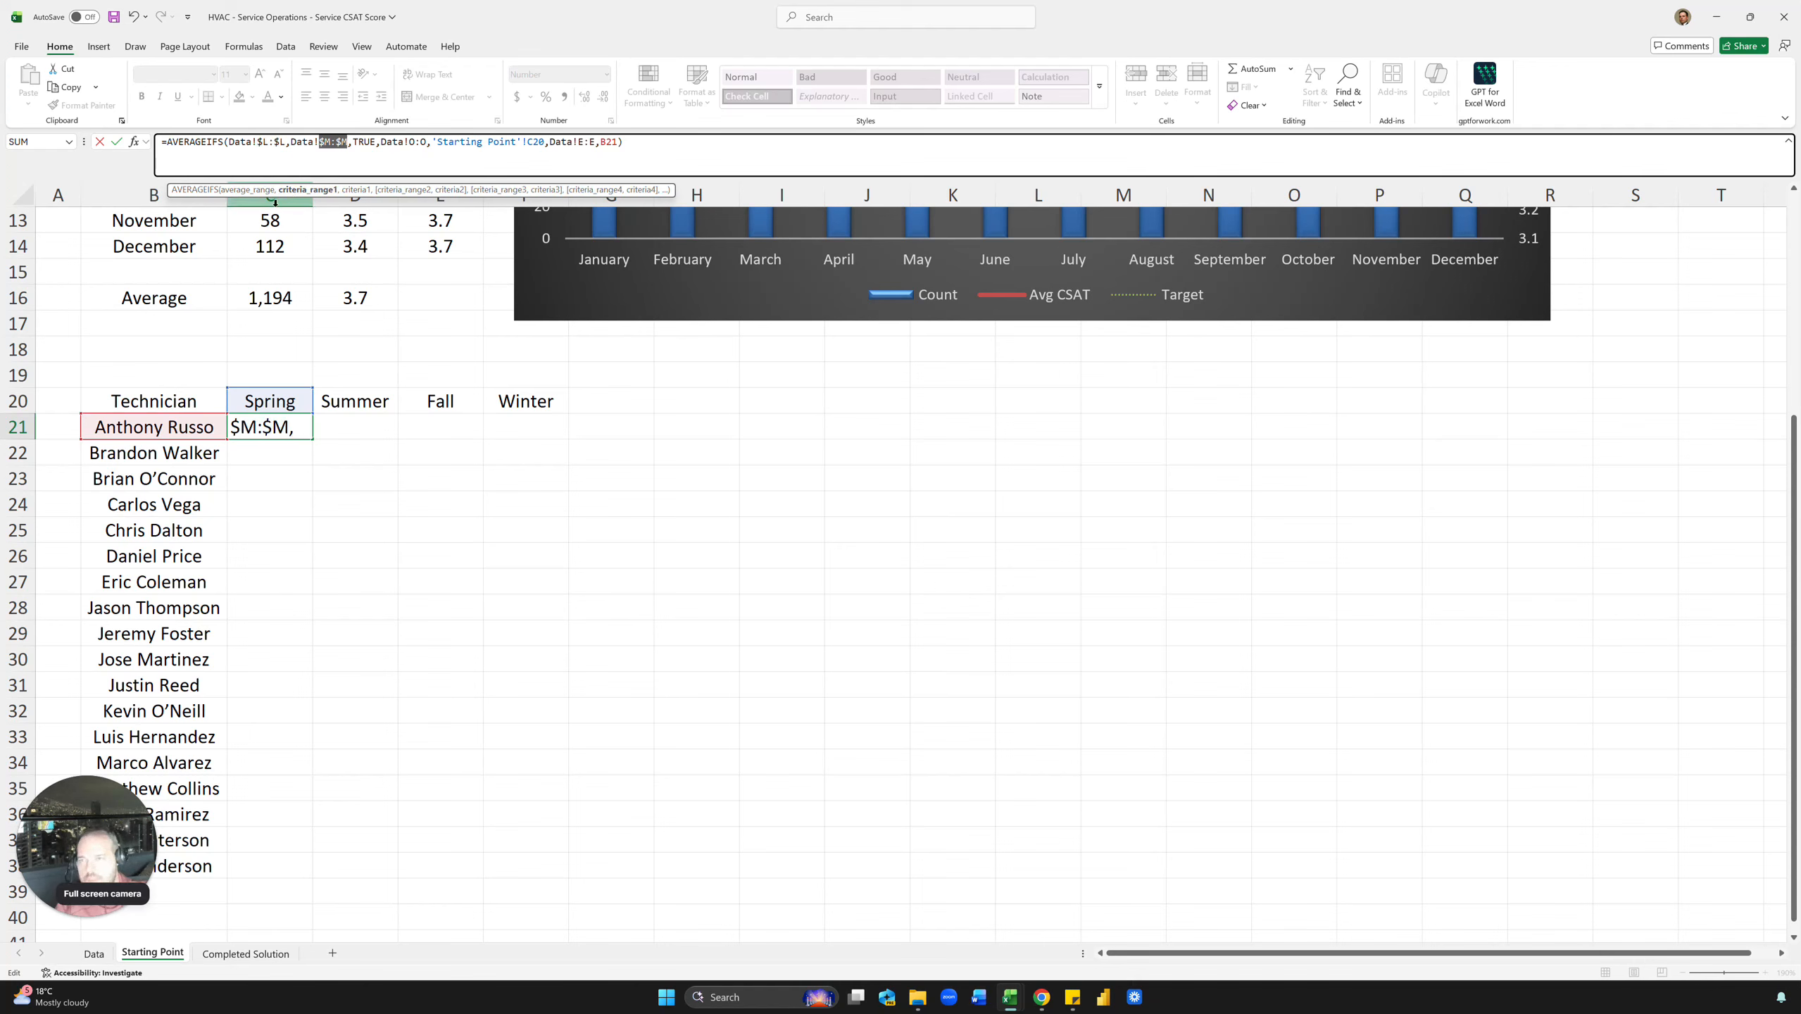
left_click(423, 142)
key("F4")
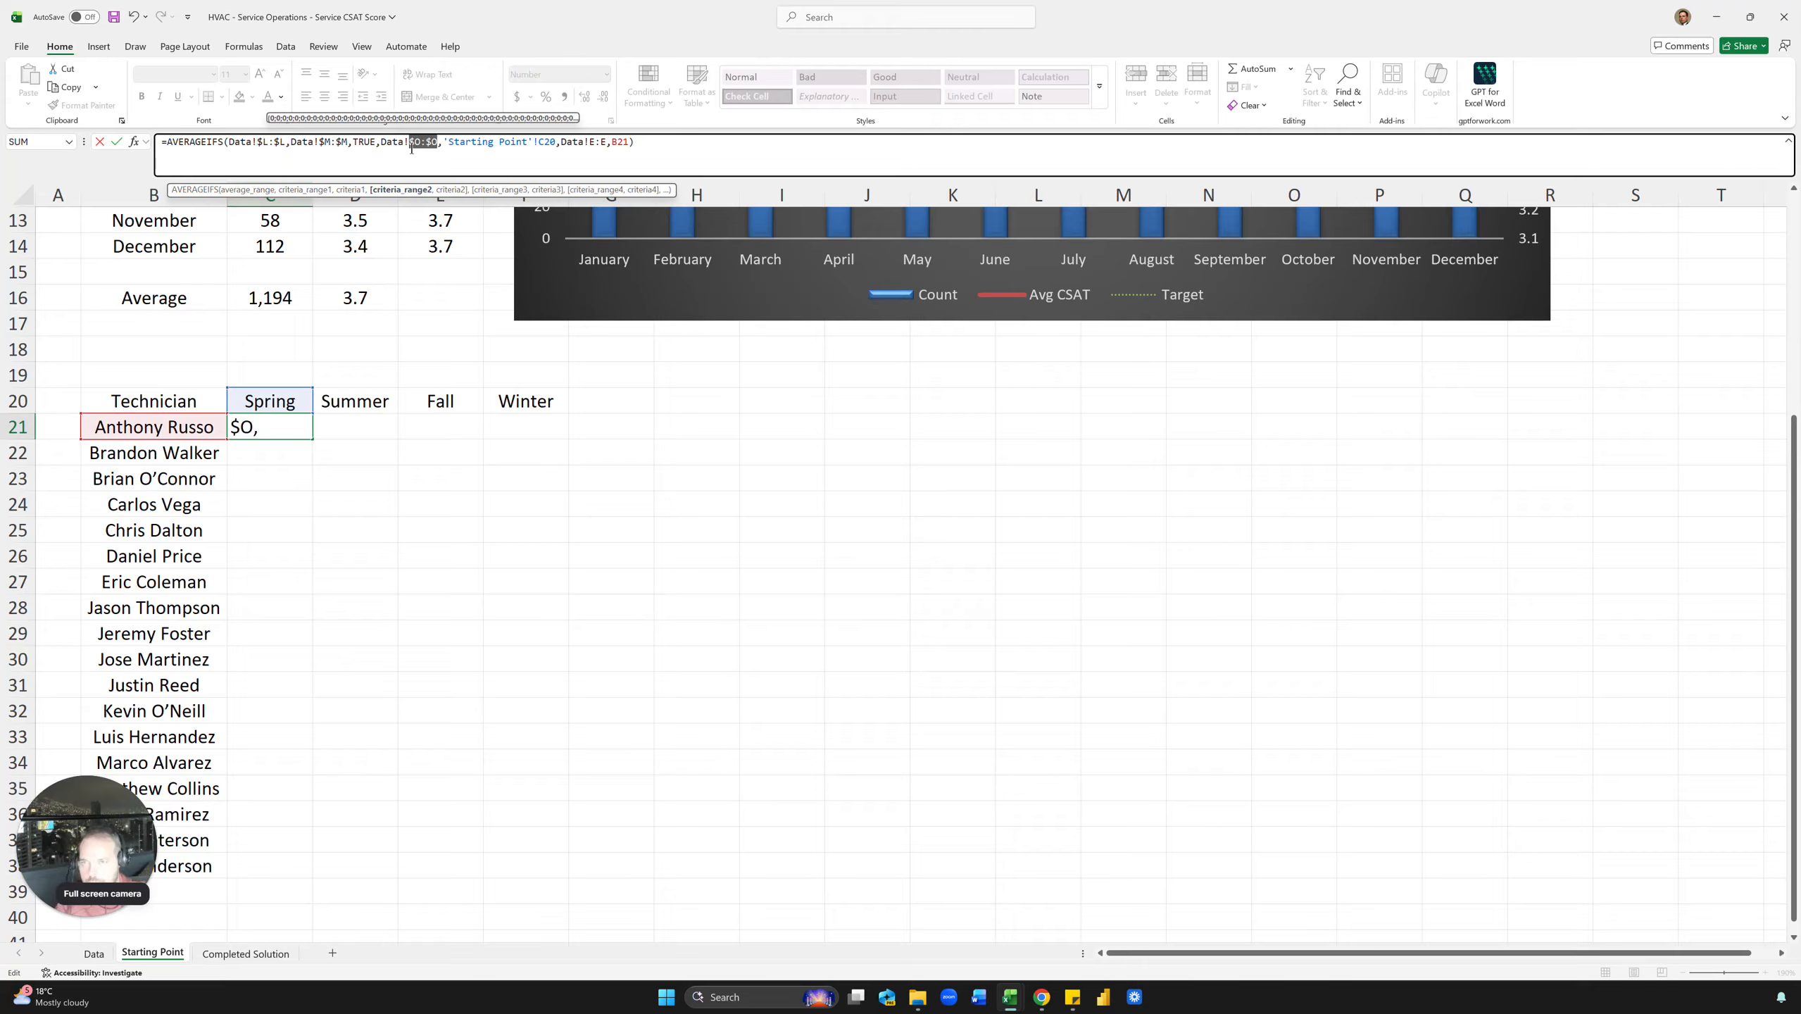
left_click(588, 142)
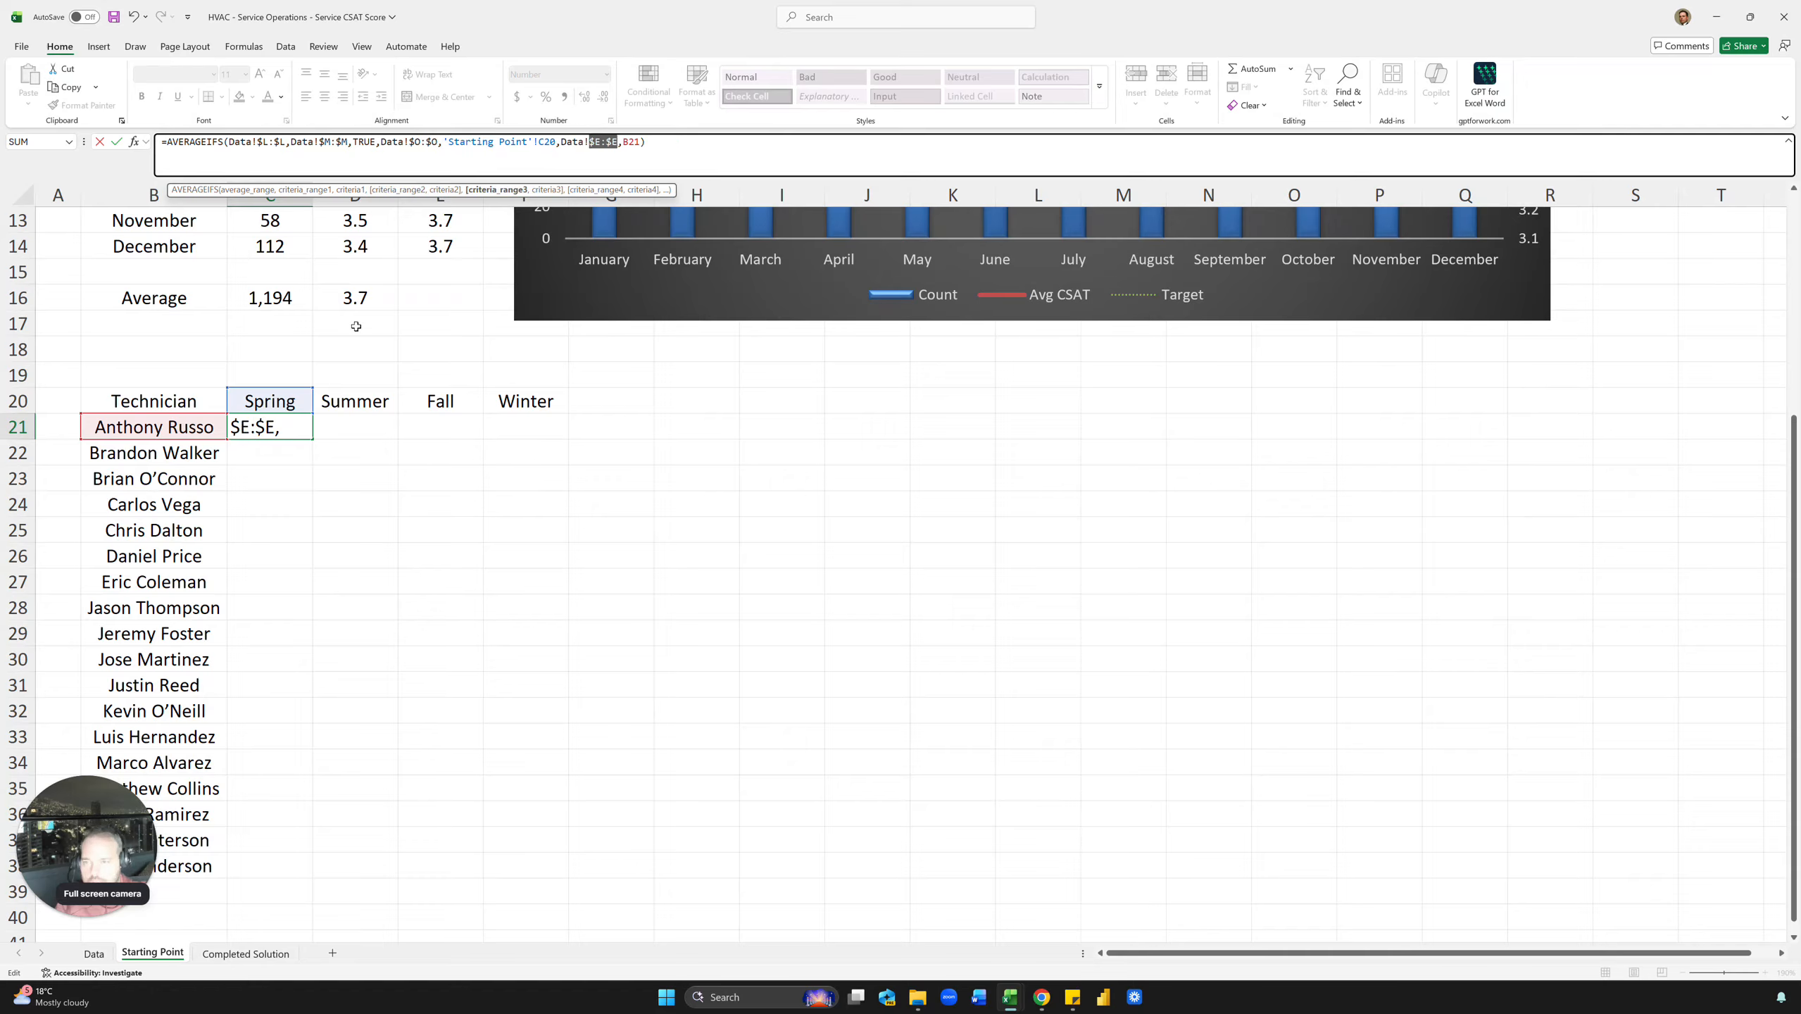
key("F4")
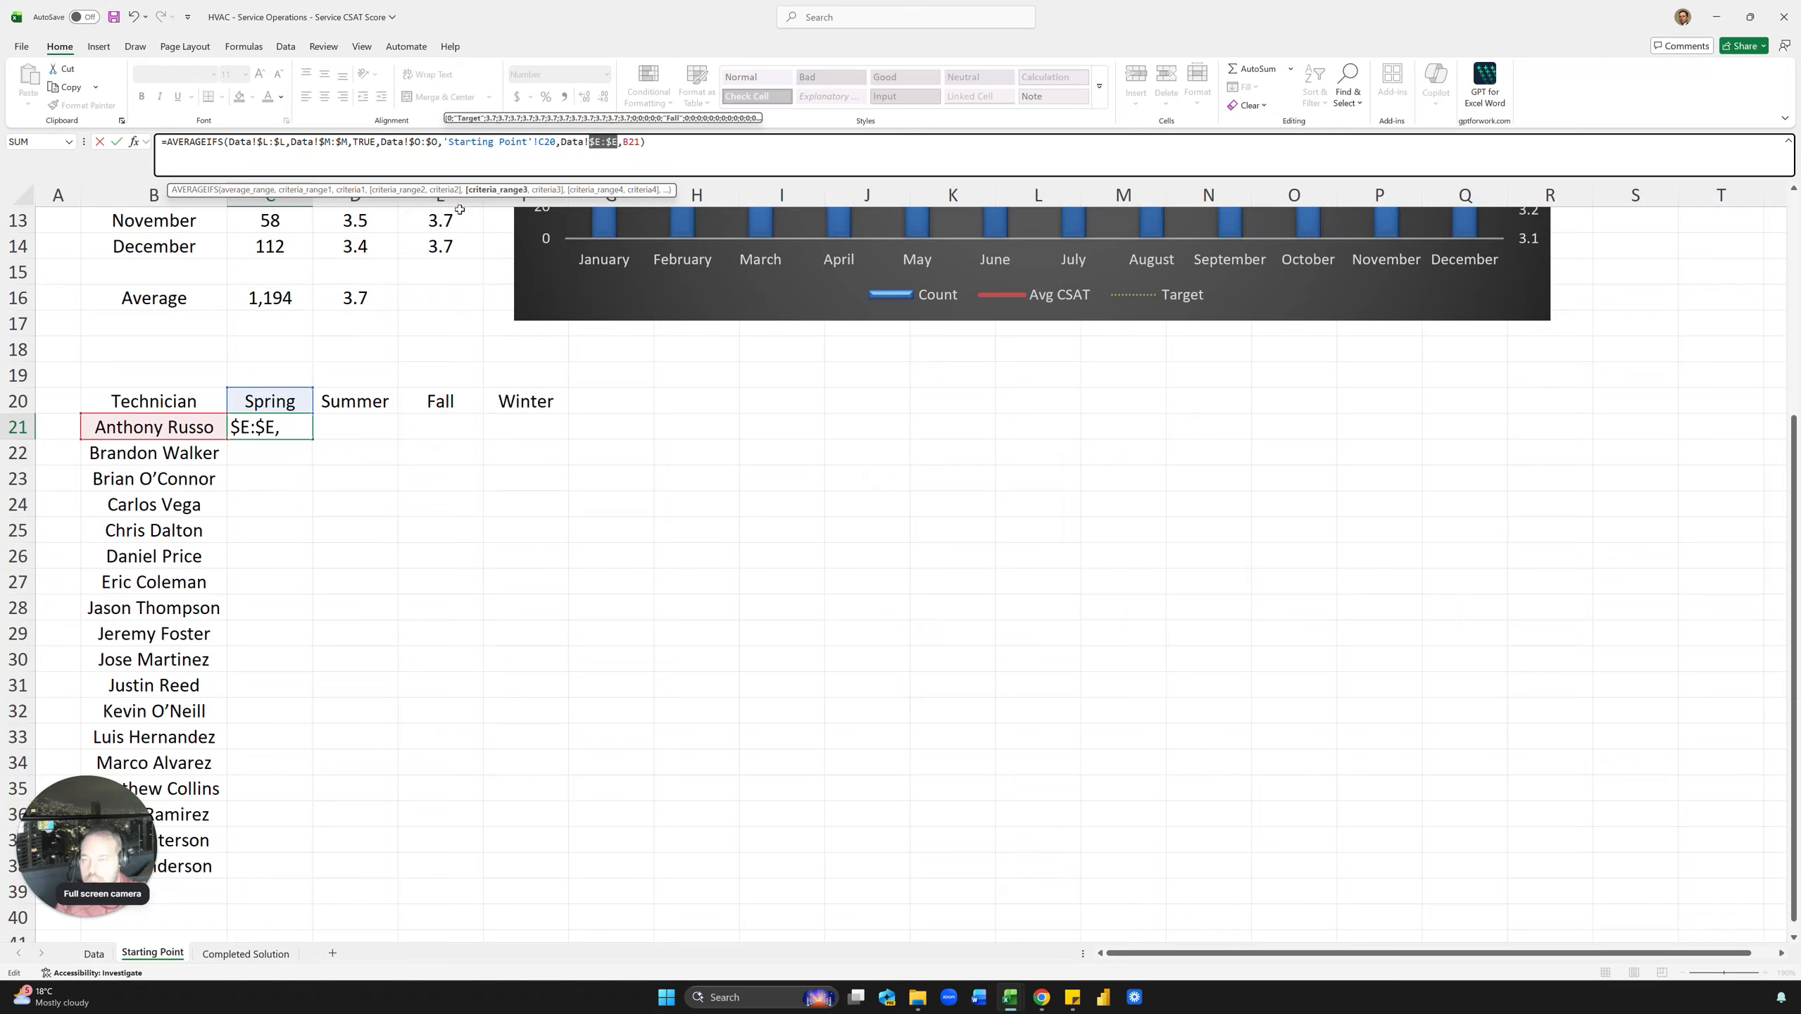
Lock the season header row as C$20 and the technician column as $B21 in the C21 formula.
left_click(541, 141)
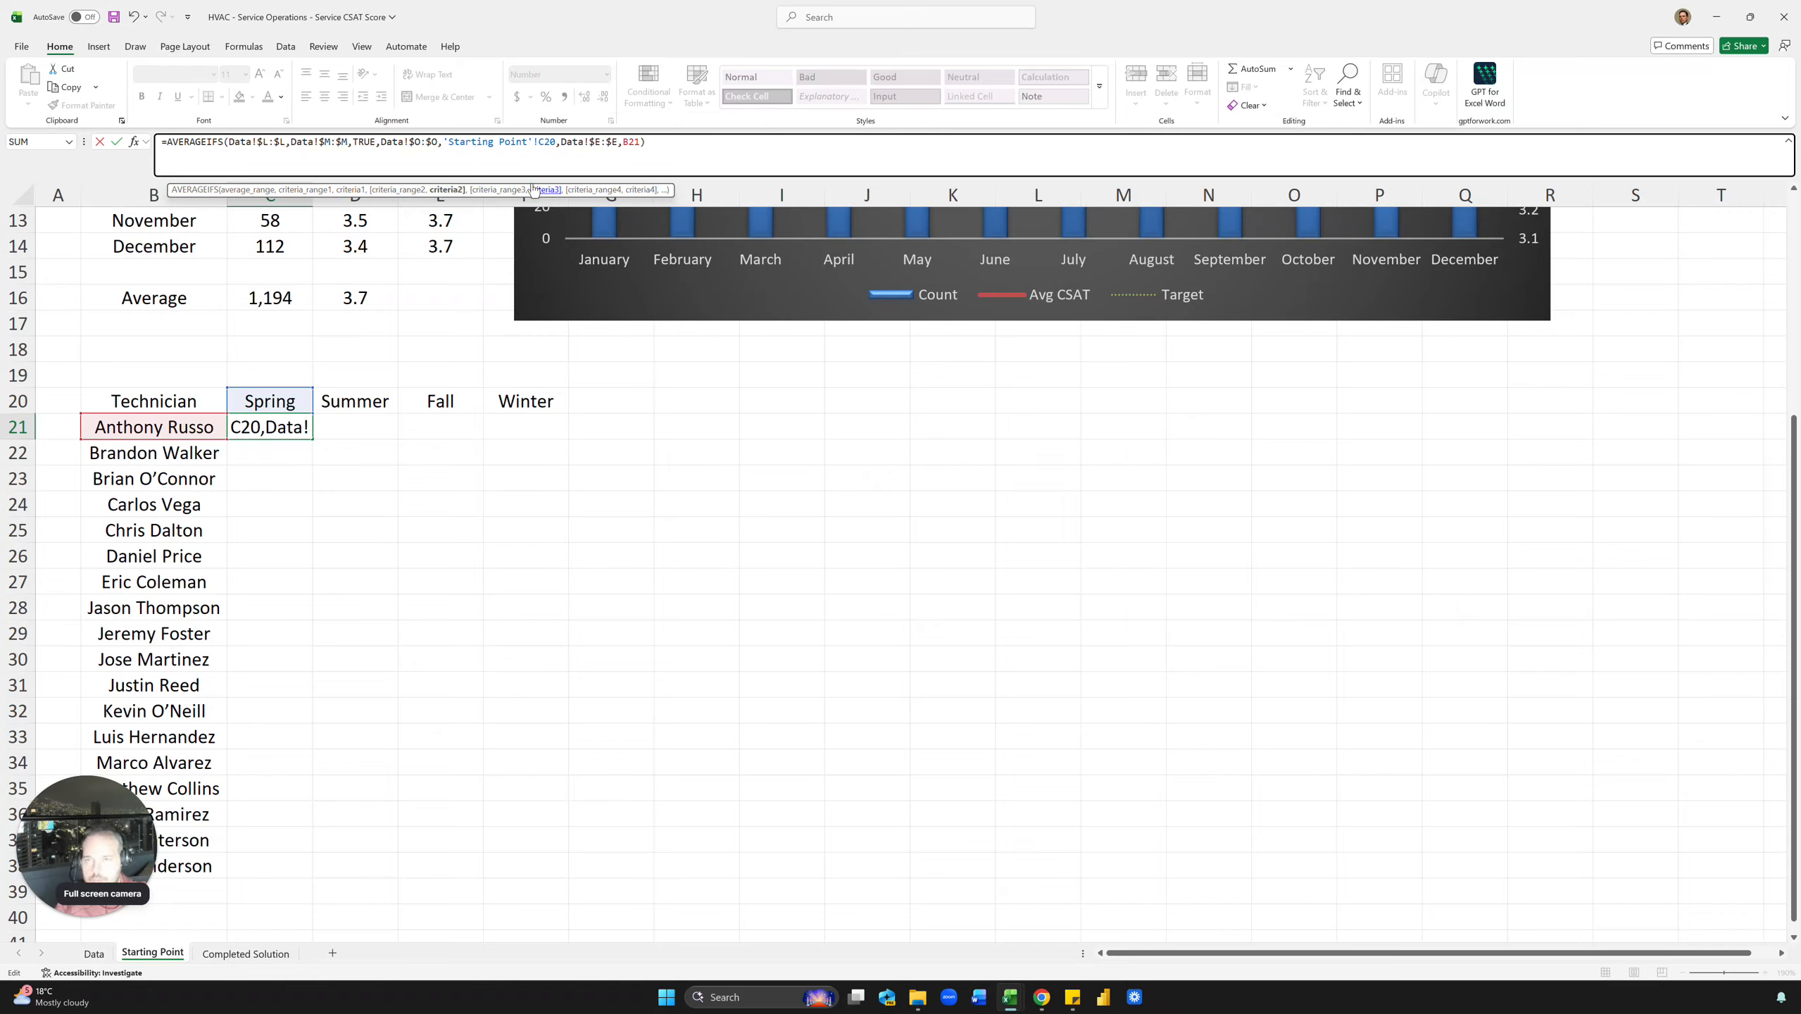
type("$")
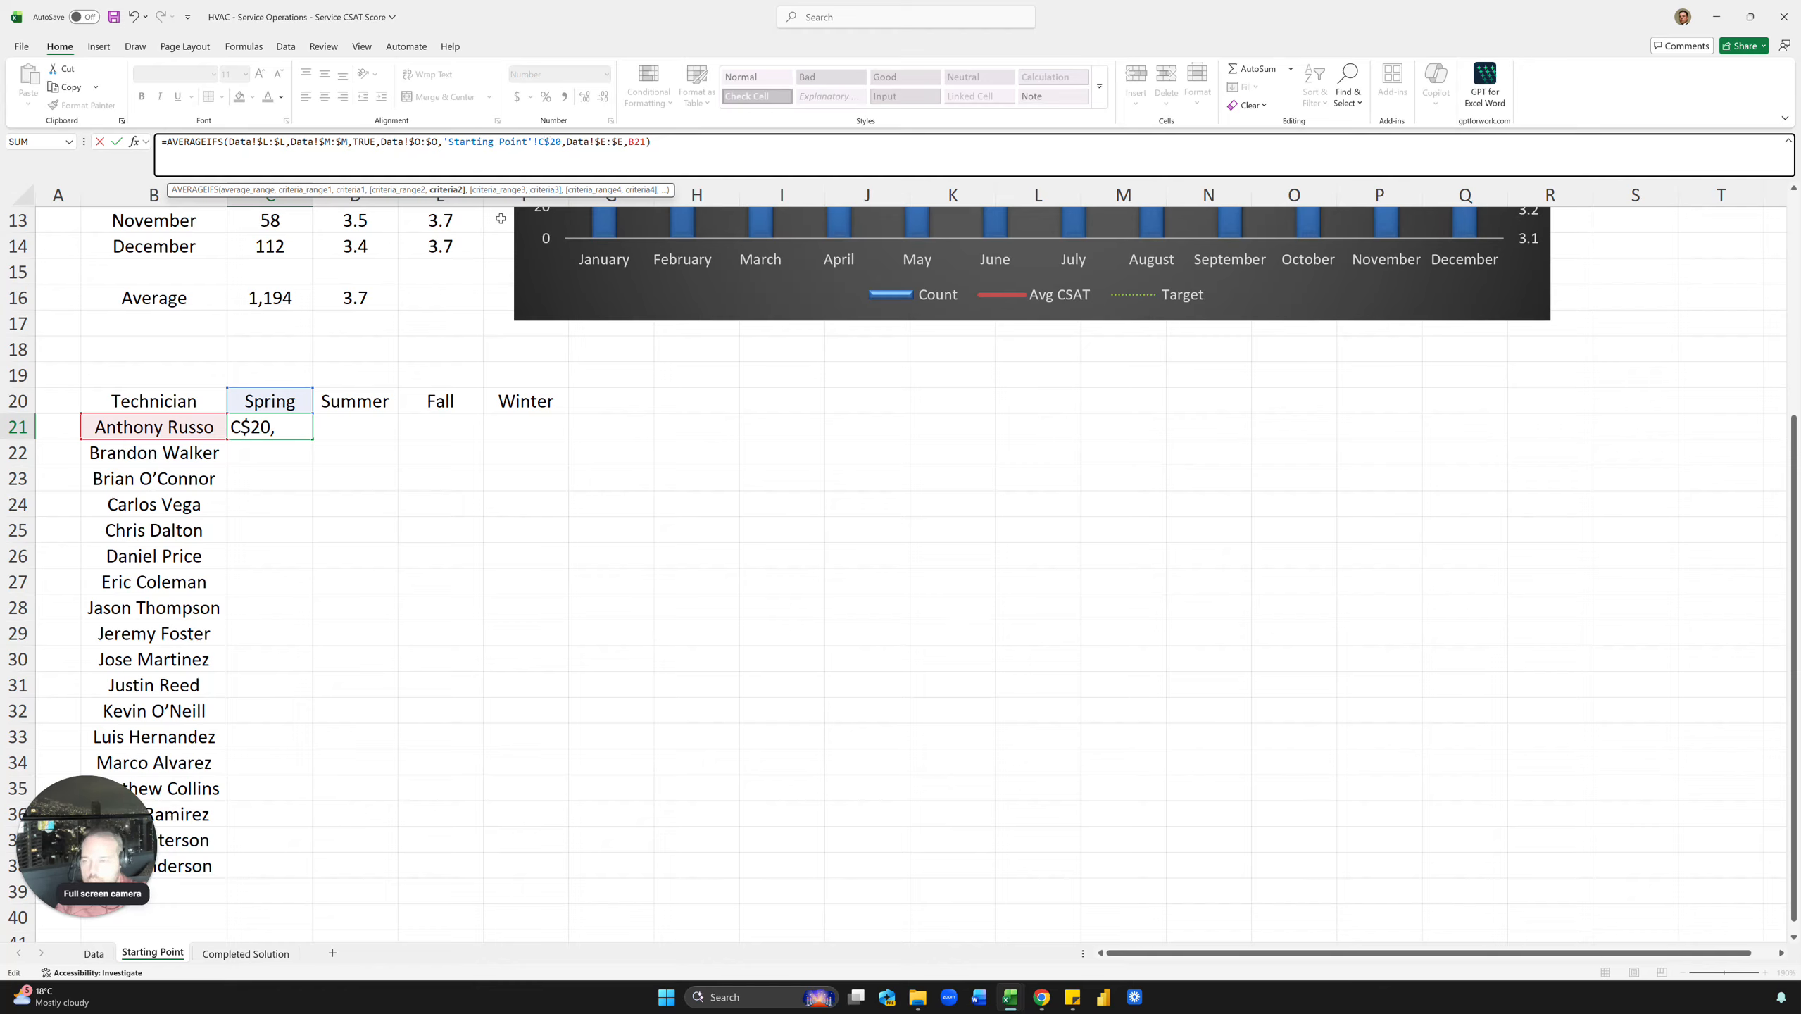
left_click(630, 142)
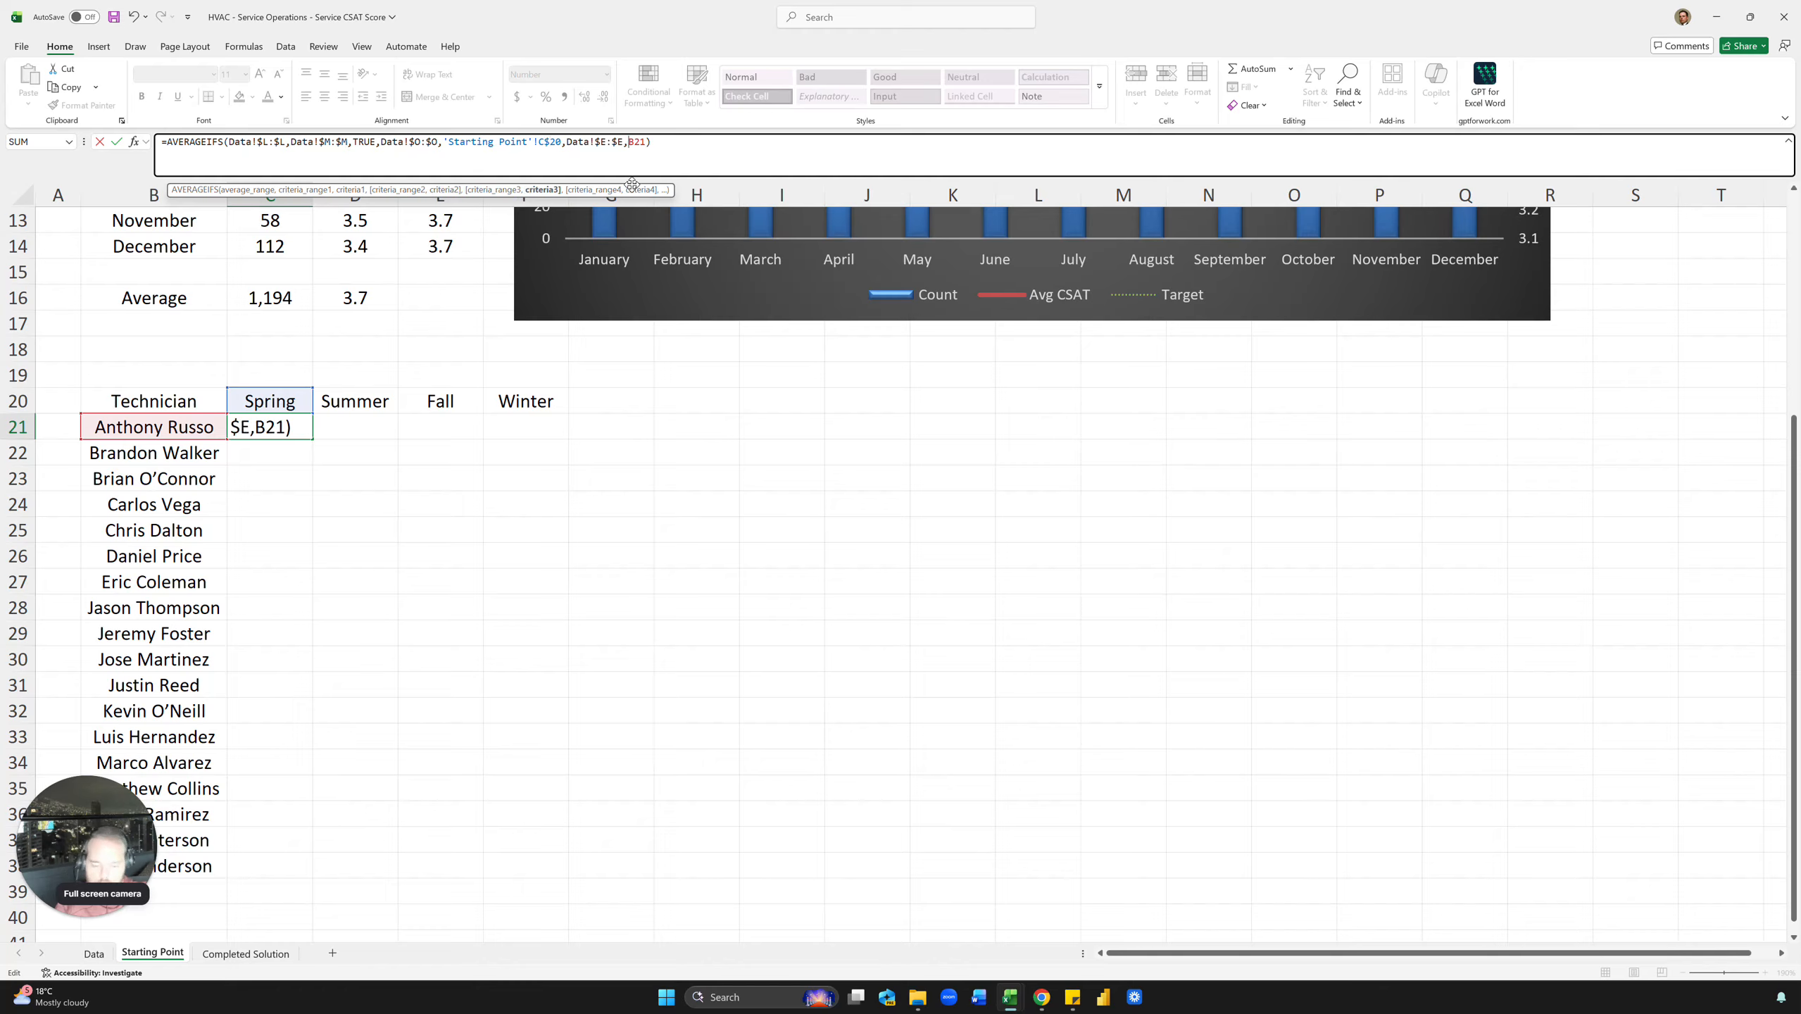
type("$")
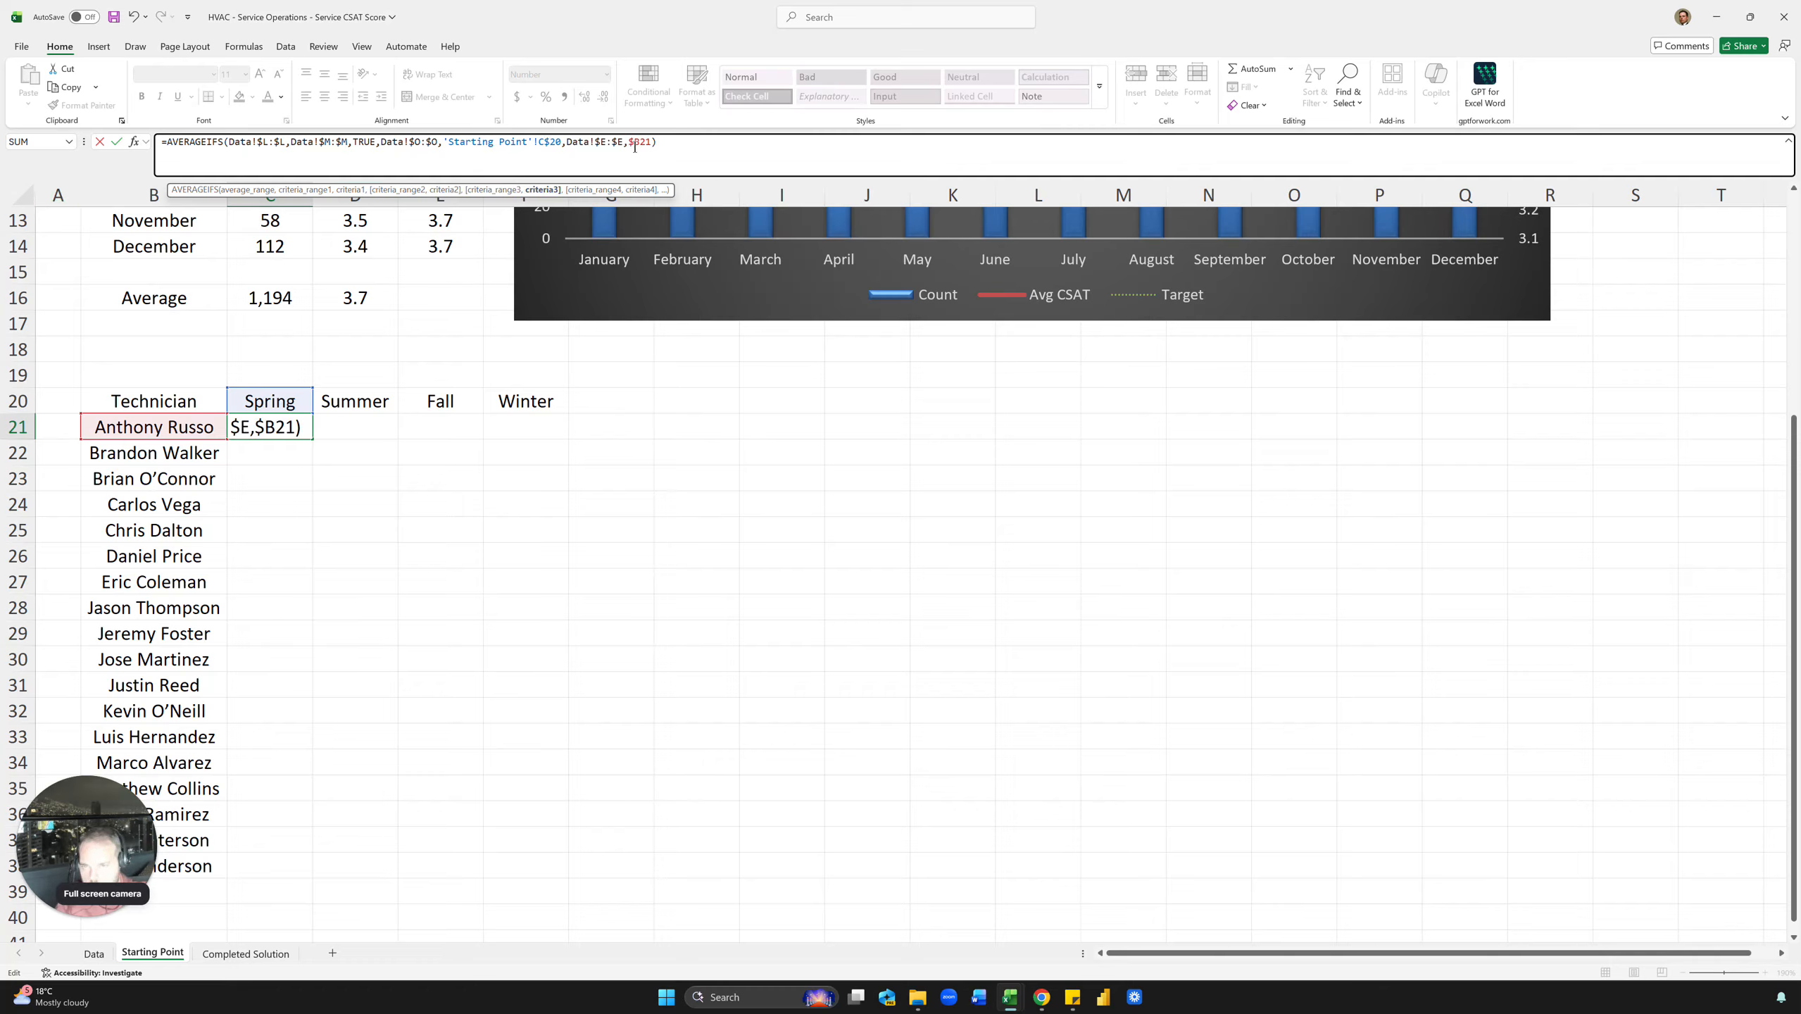
key("Return")
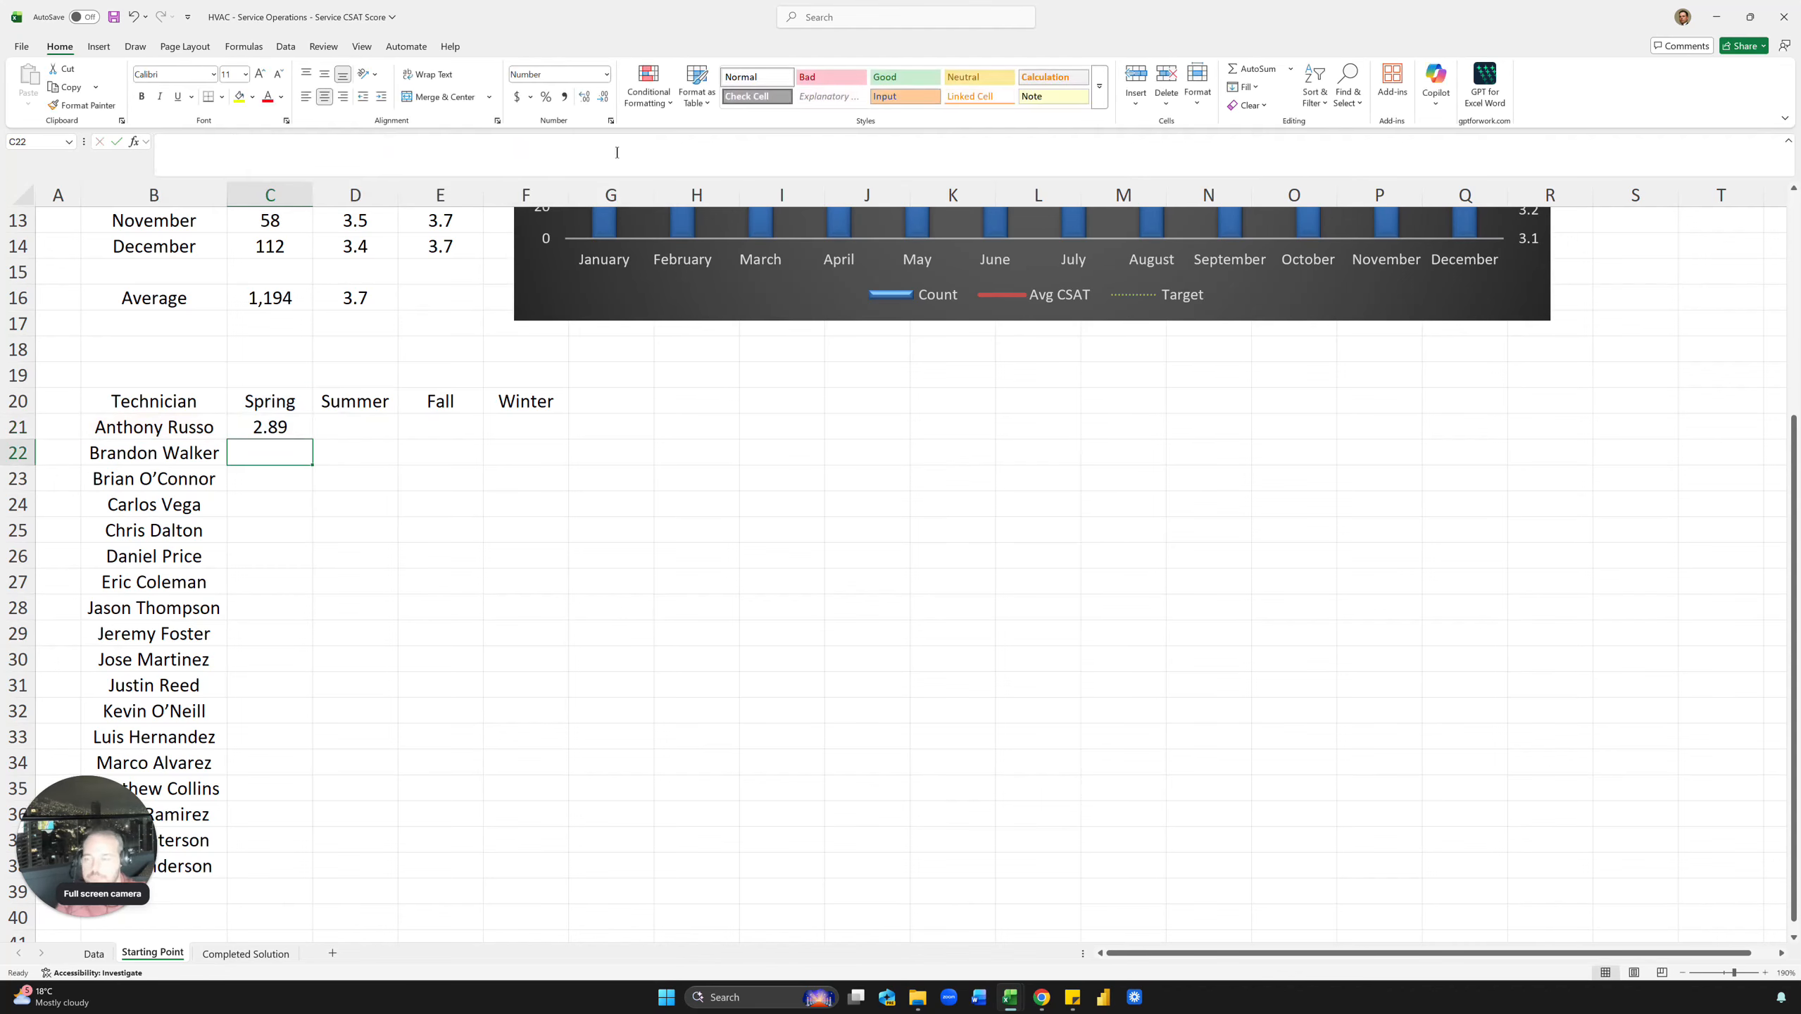
Copy the C21 formula to every technician and season in C21:F38.
left_click(270, 427)
key("ctrl+c")
left_click_drag(270, 426, 519, 835)
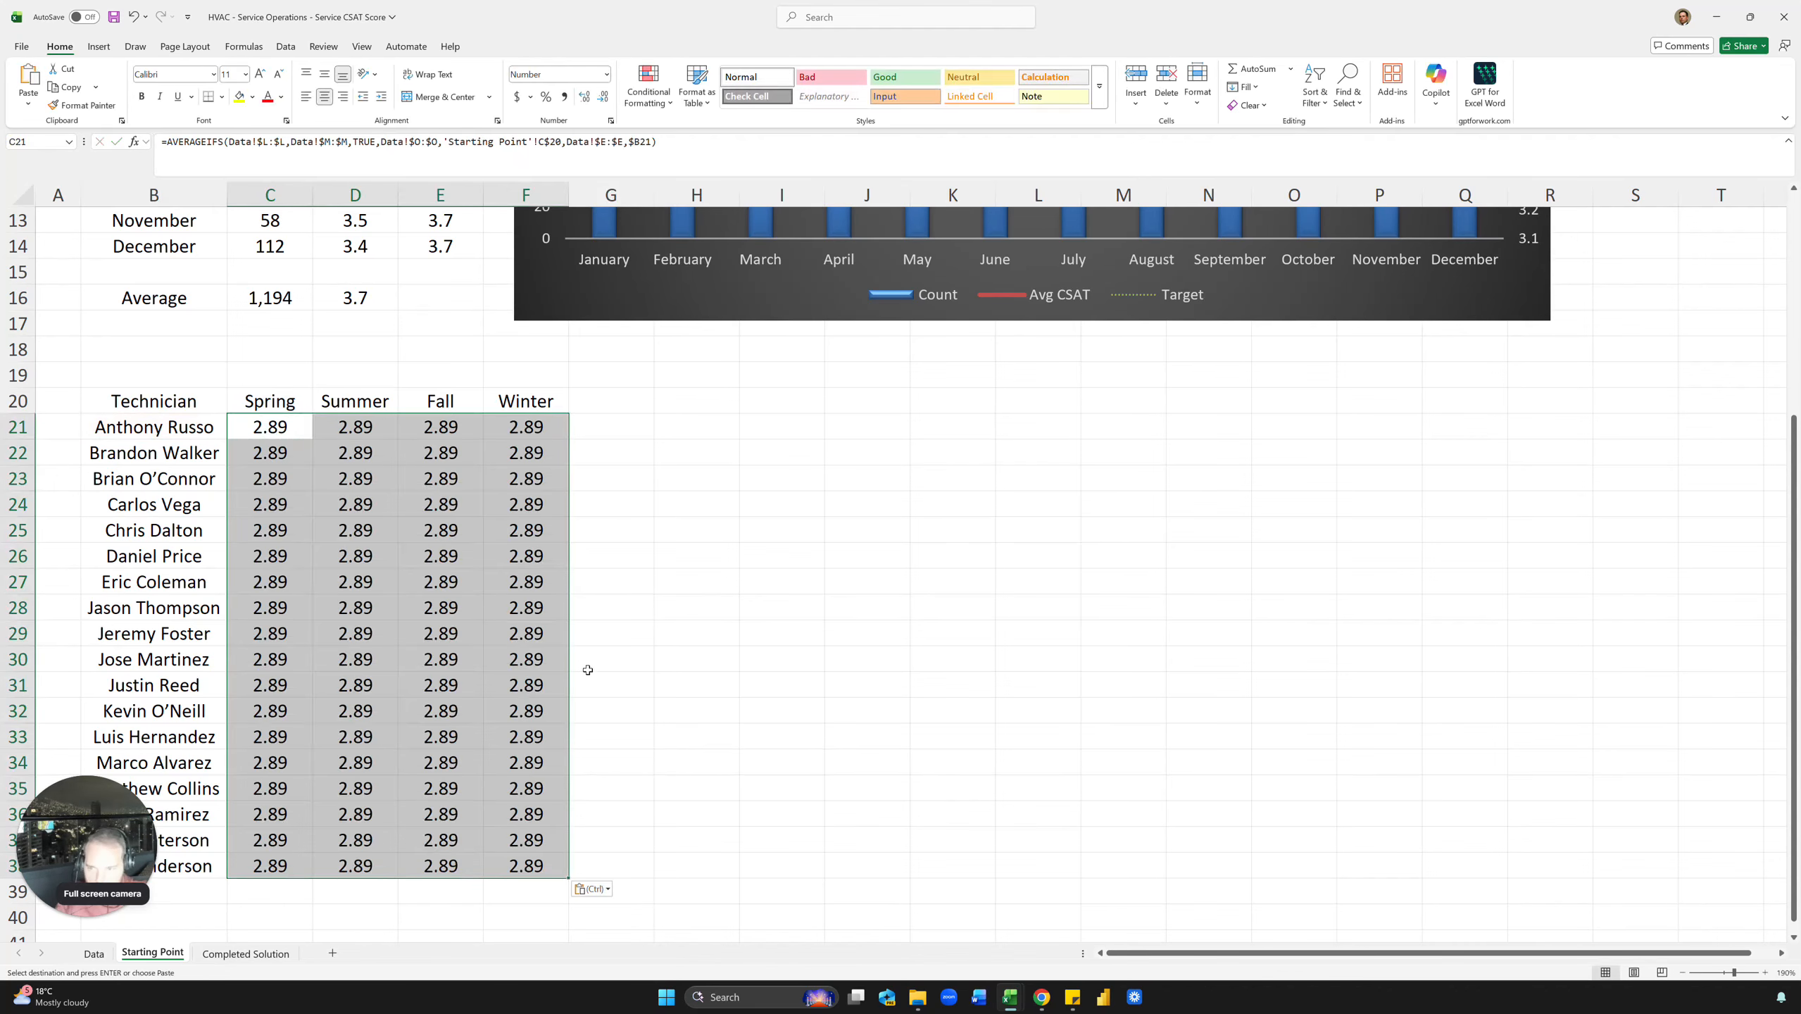
key("ctrl+v")
left_click(651, 562)
key("Escape")
left_click(355, 581)
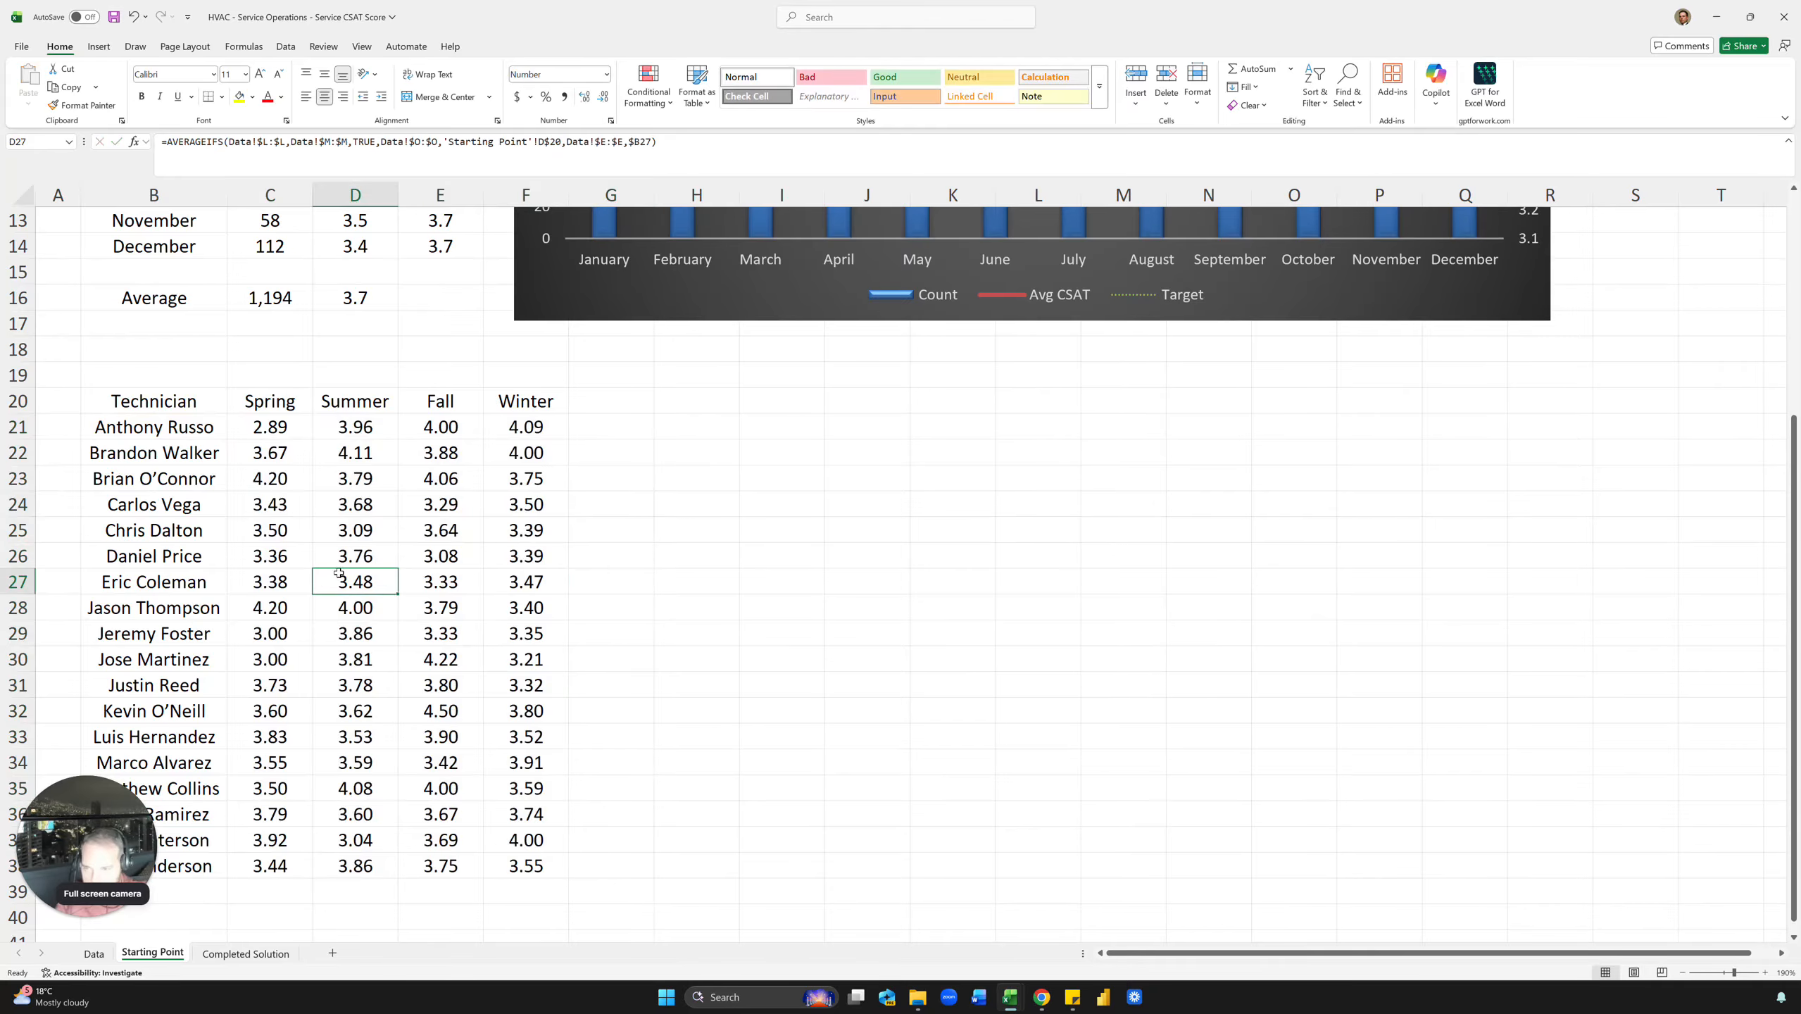
Copy the technician-by-season table B20:F38 and paste a duplicate starting at H20.
left_click_drag(157, 405, 525, 865)
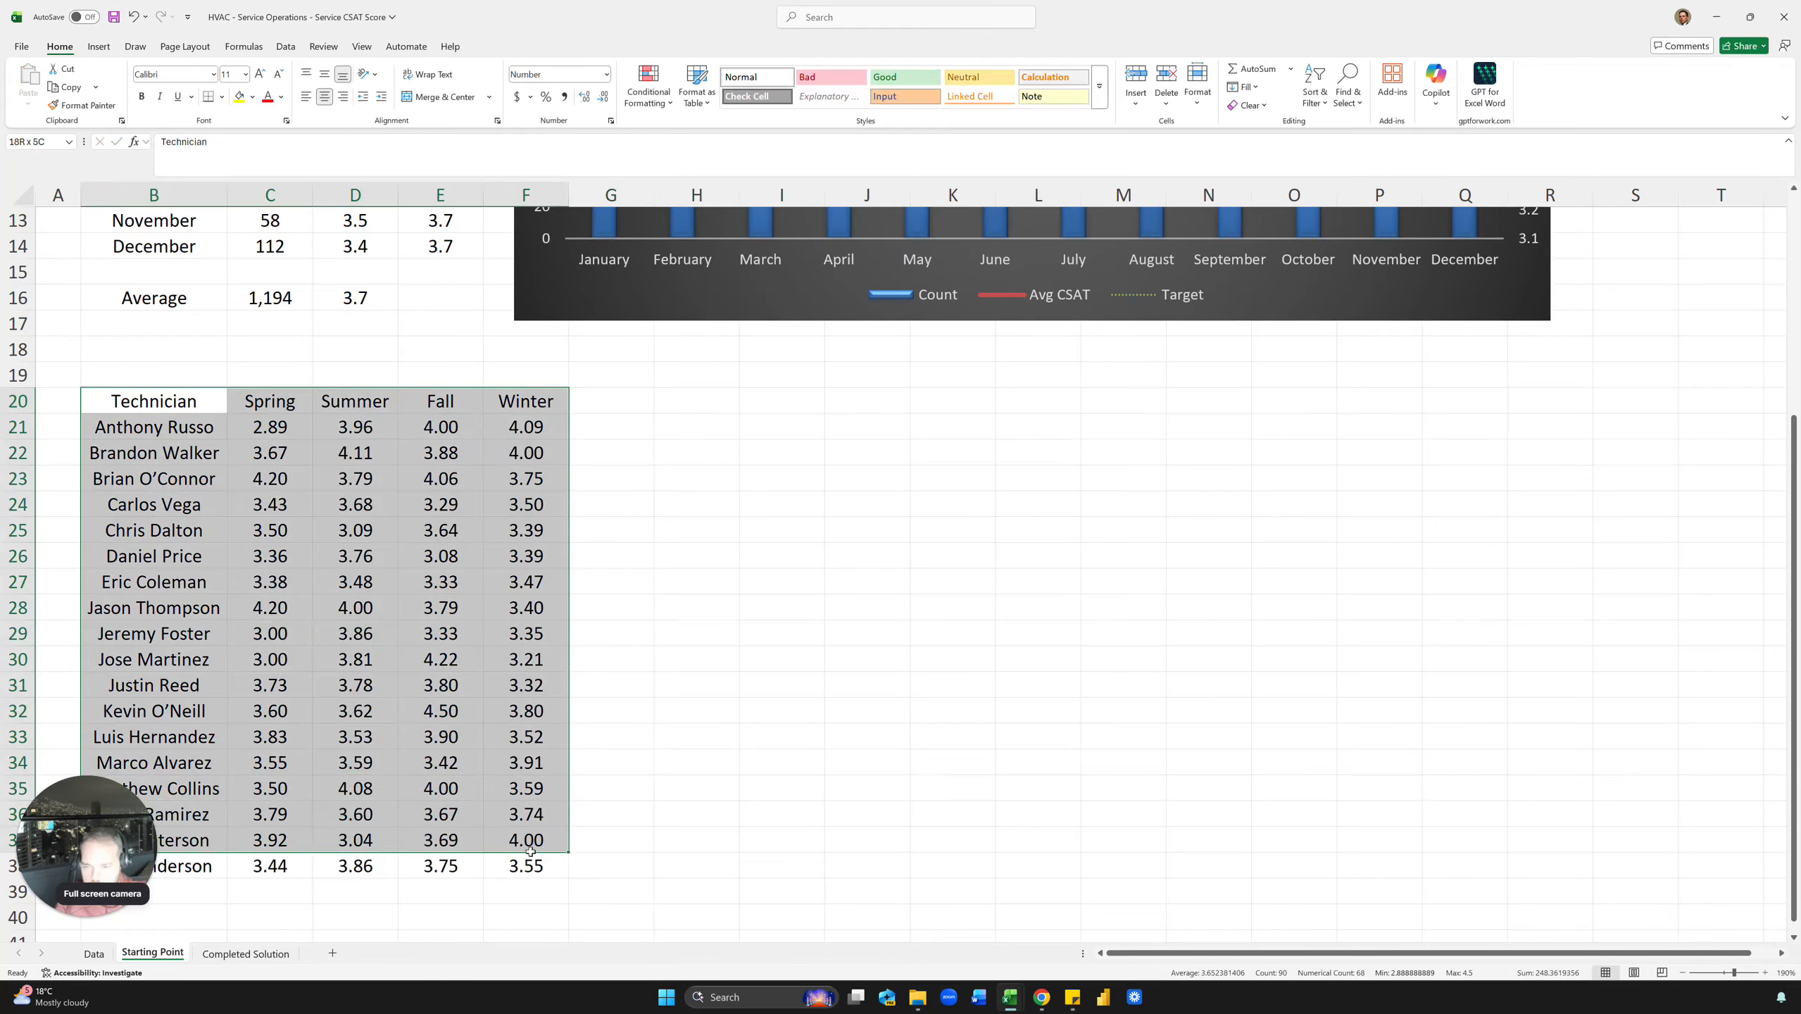
key("ctrl+c")
left_click(673, 402)
key("ctrl+v")
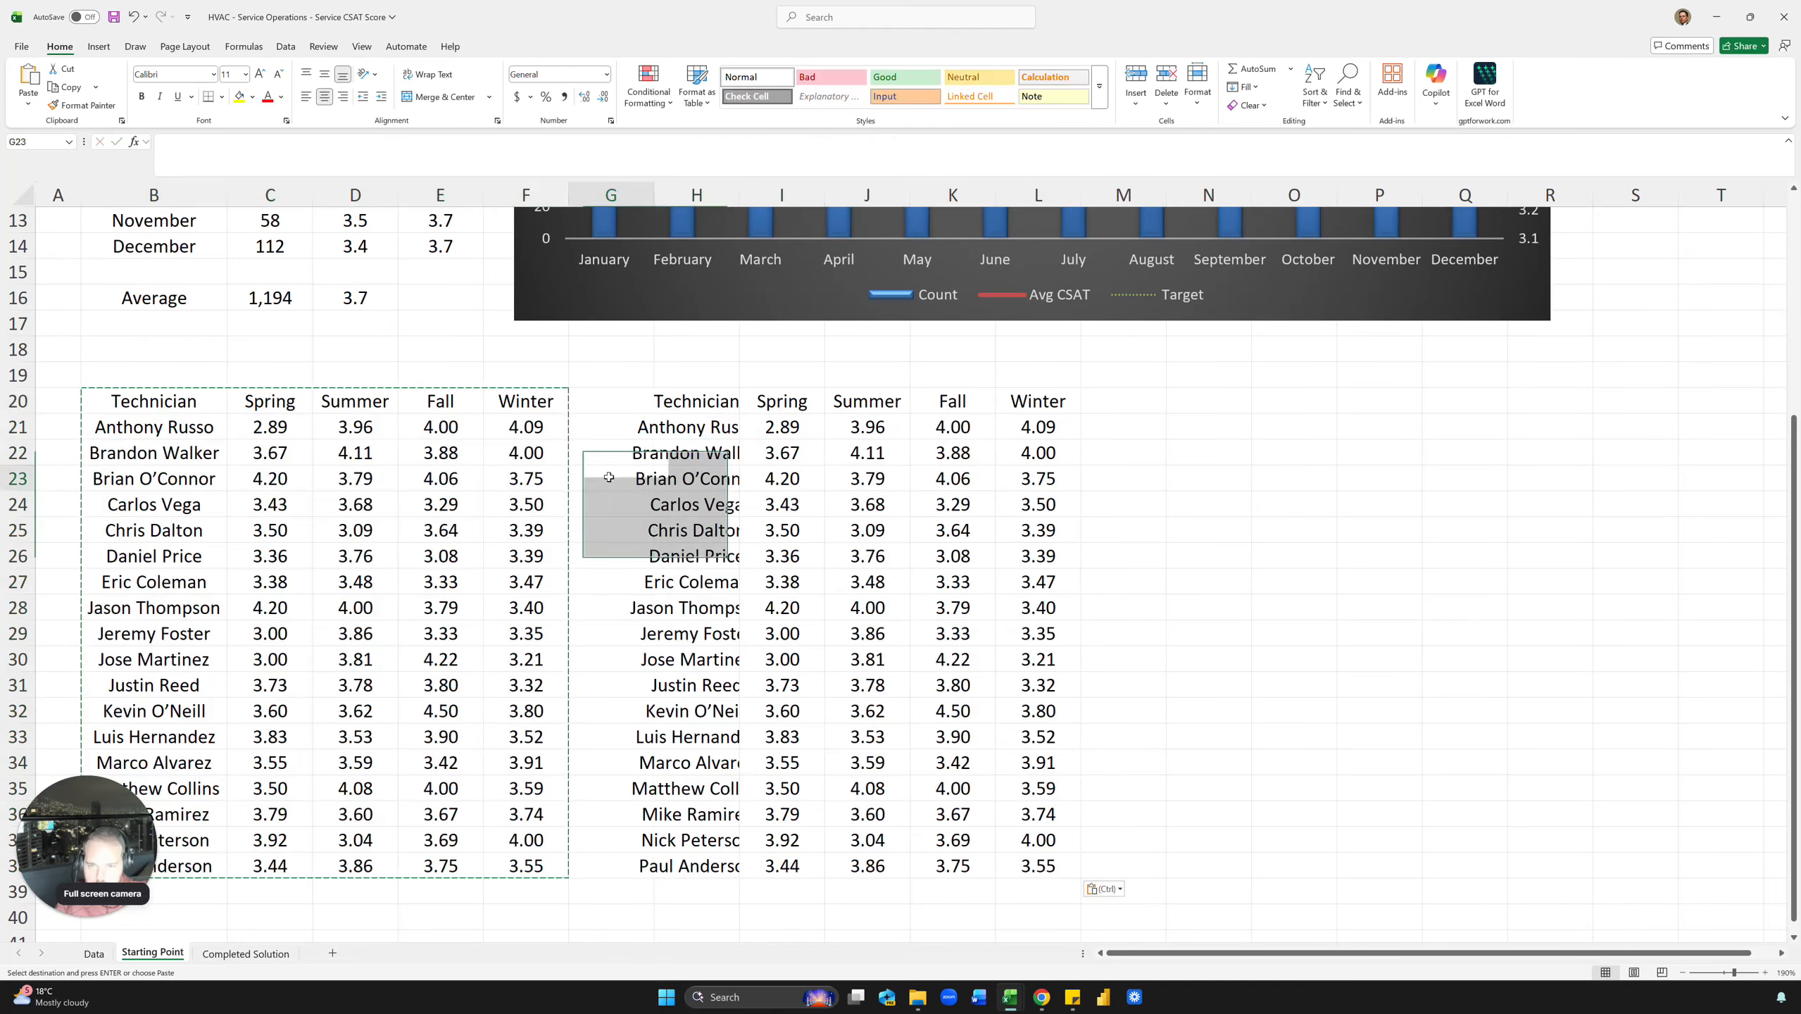
left_click(611, 478)
Apply the Green-Yellow-Red color scale to the technician-by-season averages in C21:F38 on Starting Point.
left_click(246, 954)
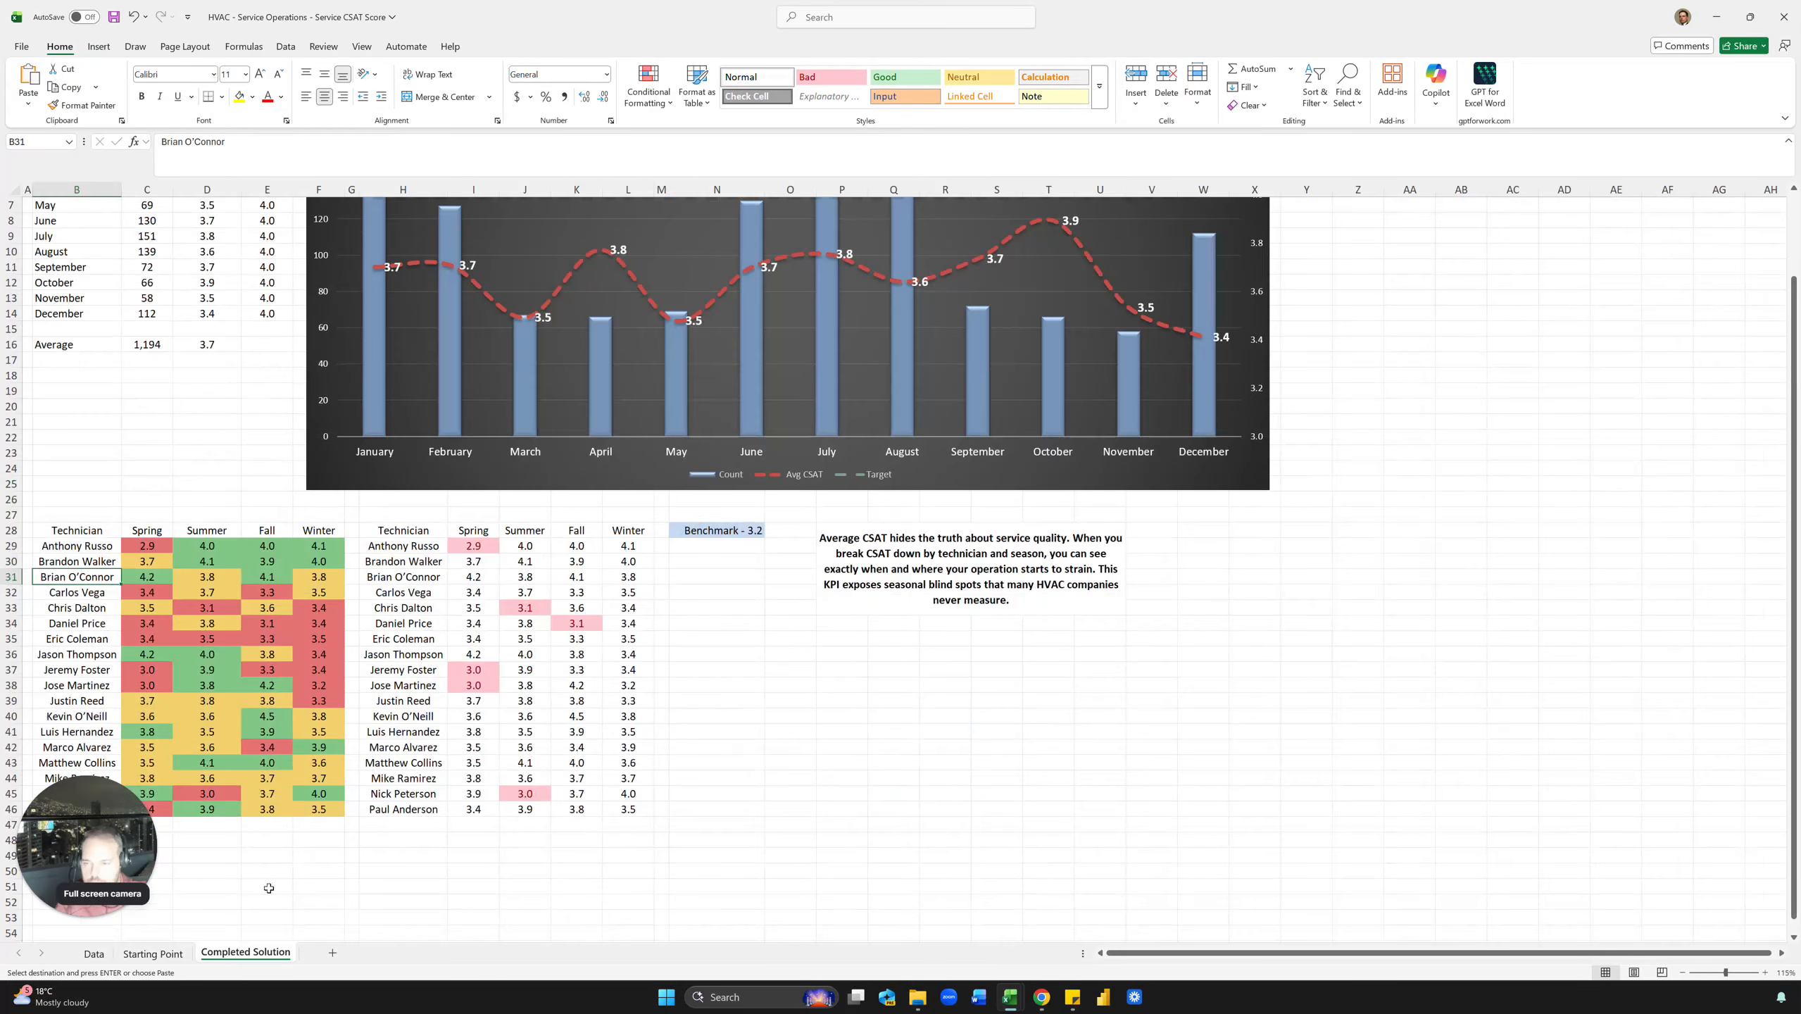
left_click(174, 959)
left_click(304, 485)
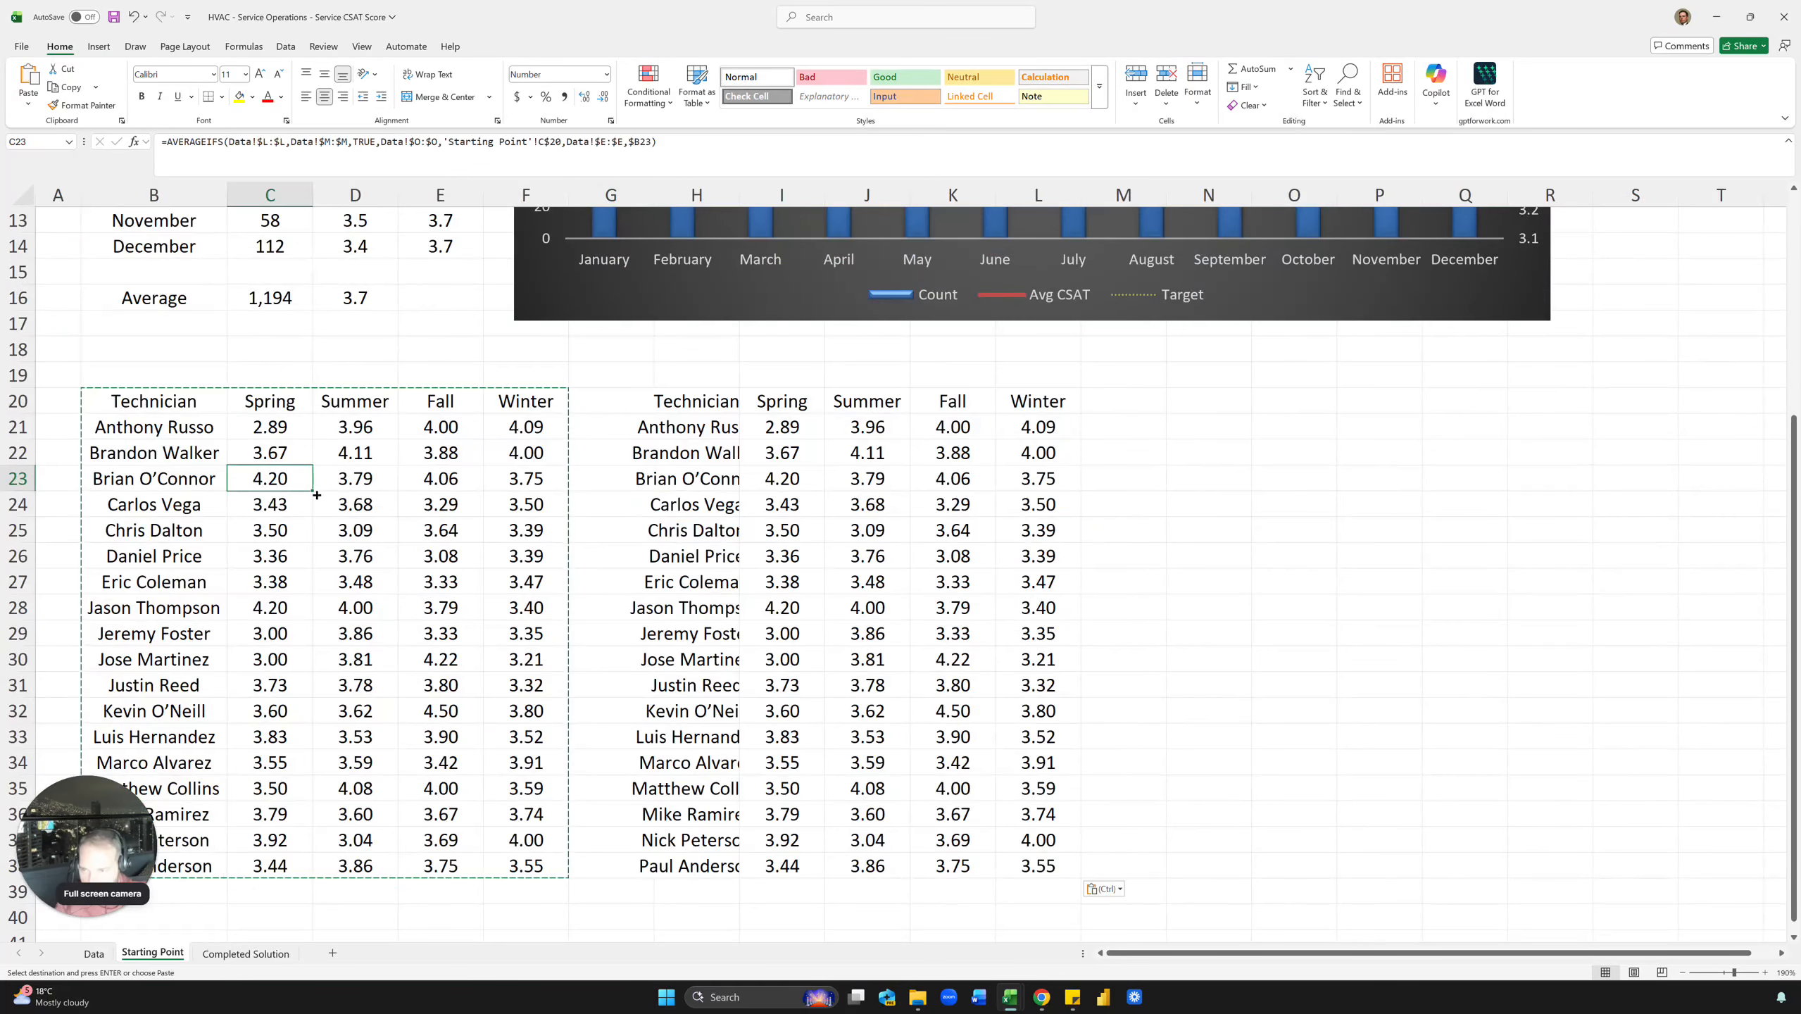
left_click(335, 478)
left_click_drag(280, 430, 522, 863)
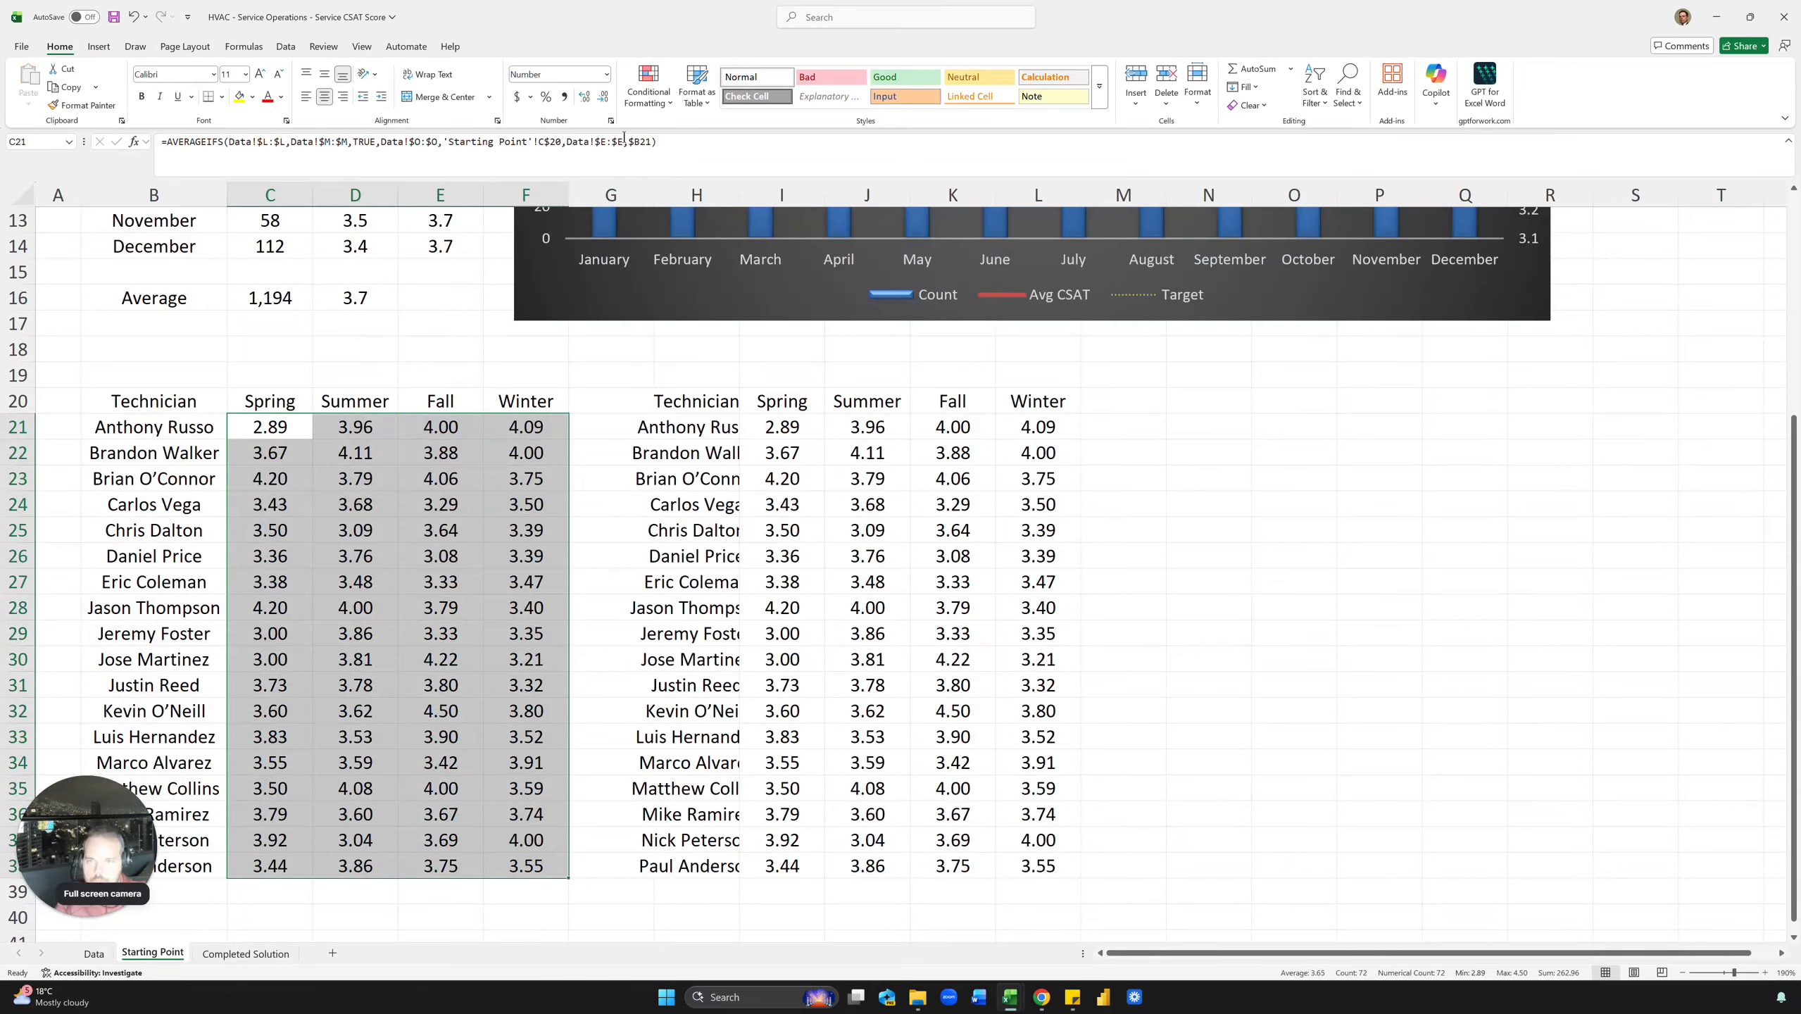
left_click(648, 84)
mouse_move(665, 248)
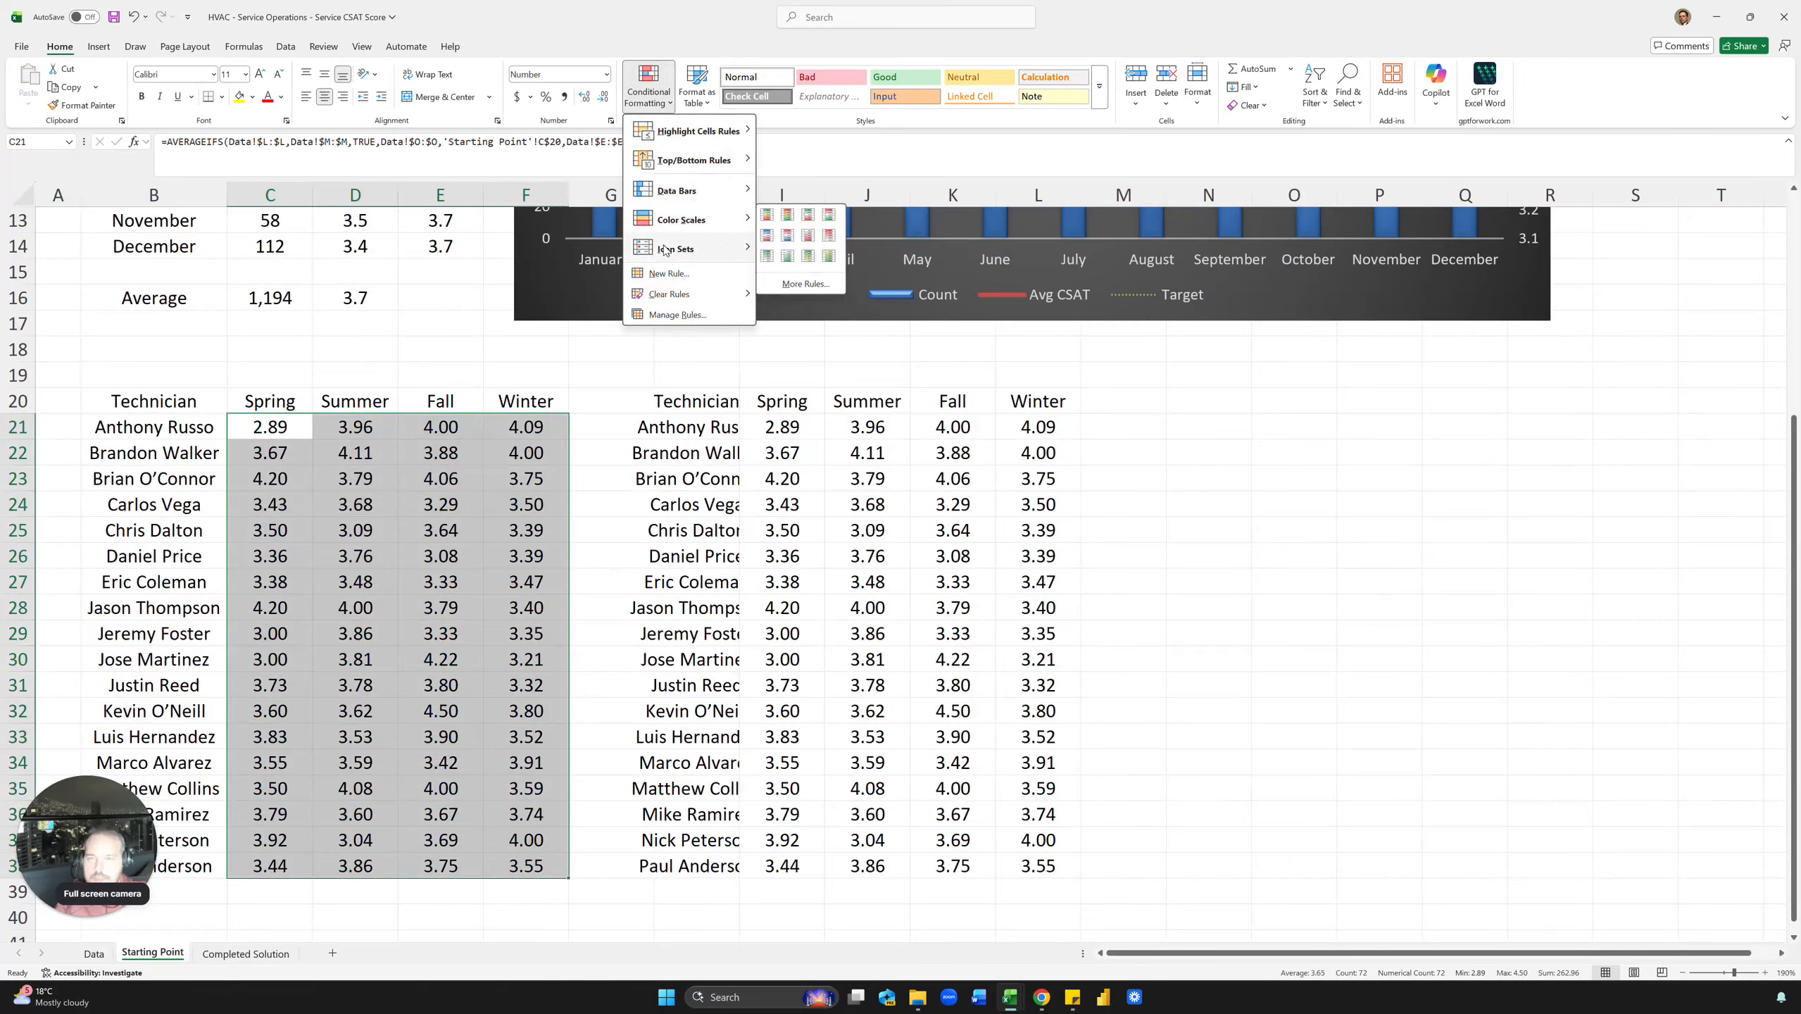
left_click(768, 215)
left_click(392, 499)
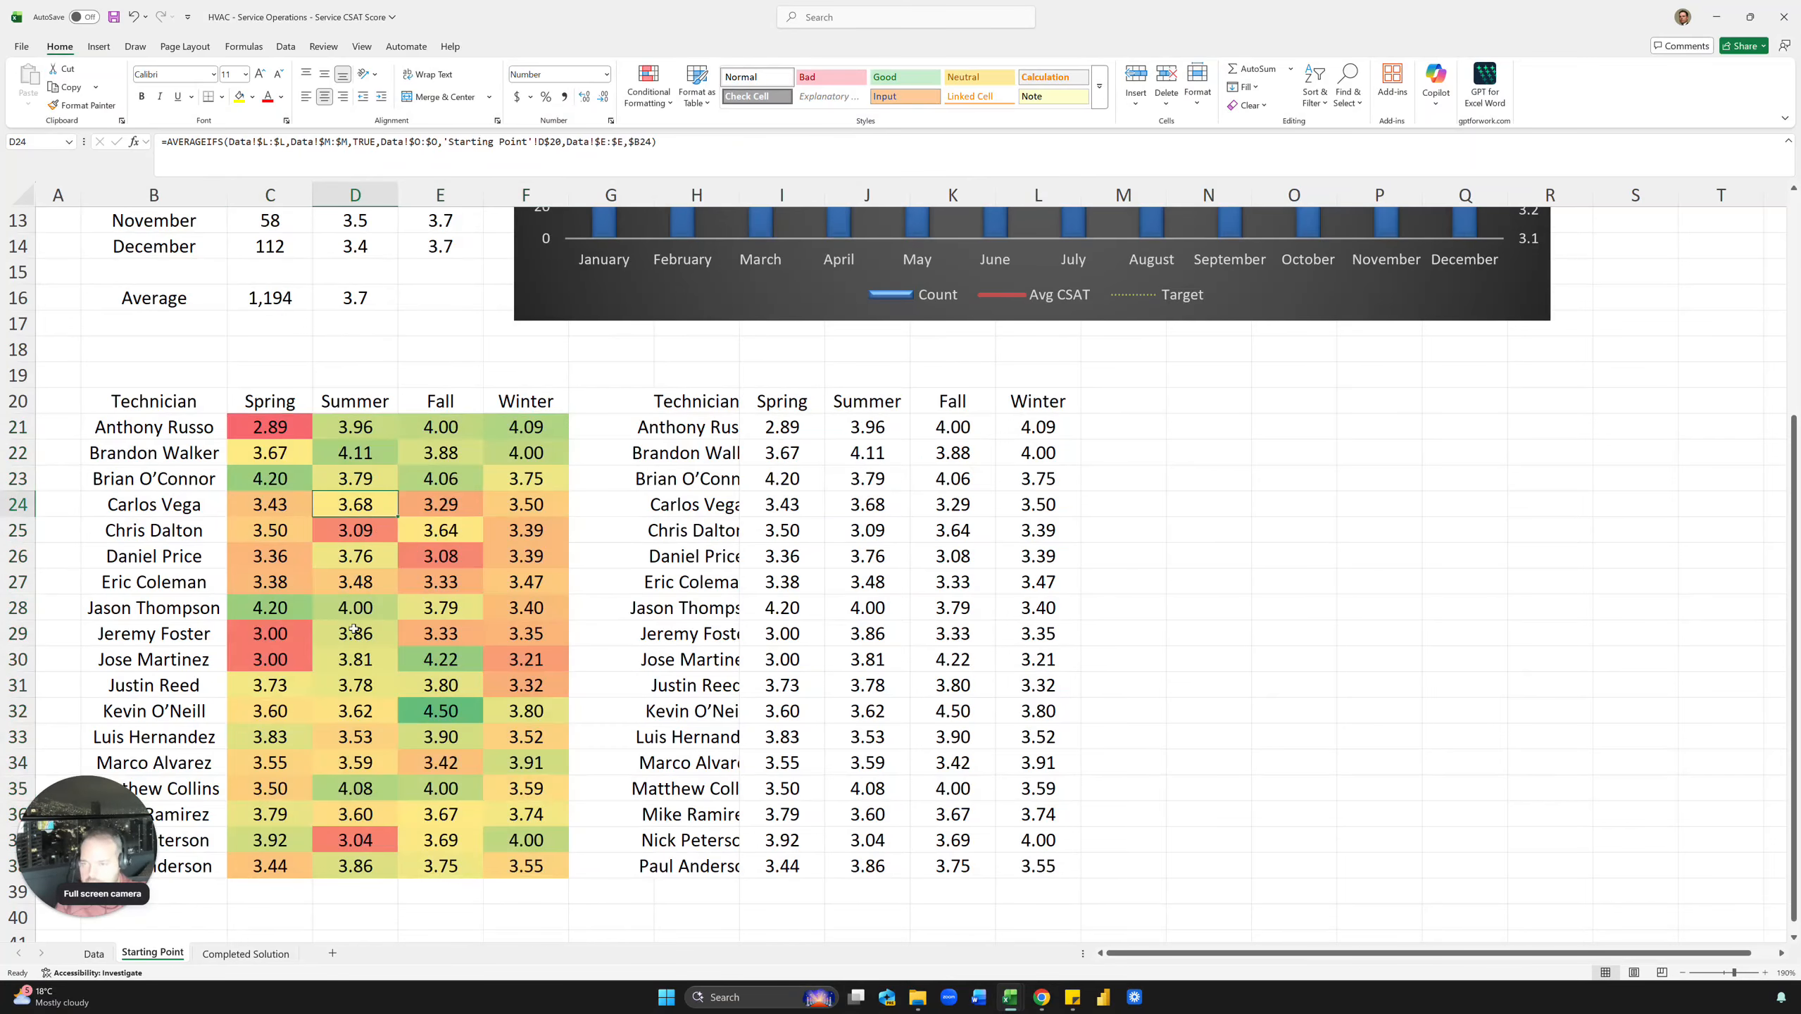
Examine the conditional formatting rules behind the first technician-by-season table on the Completed Solution sheet.
left_click(246, 953)
left_click(260, 642)
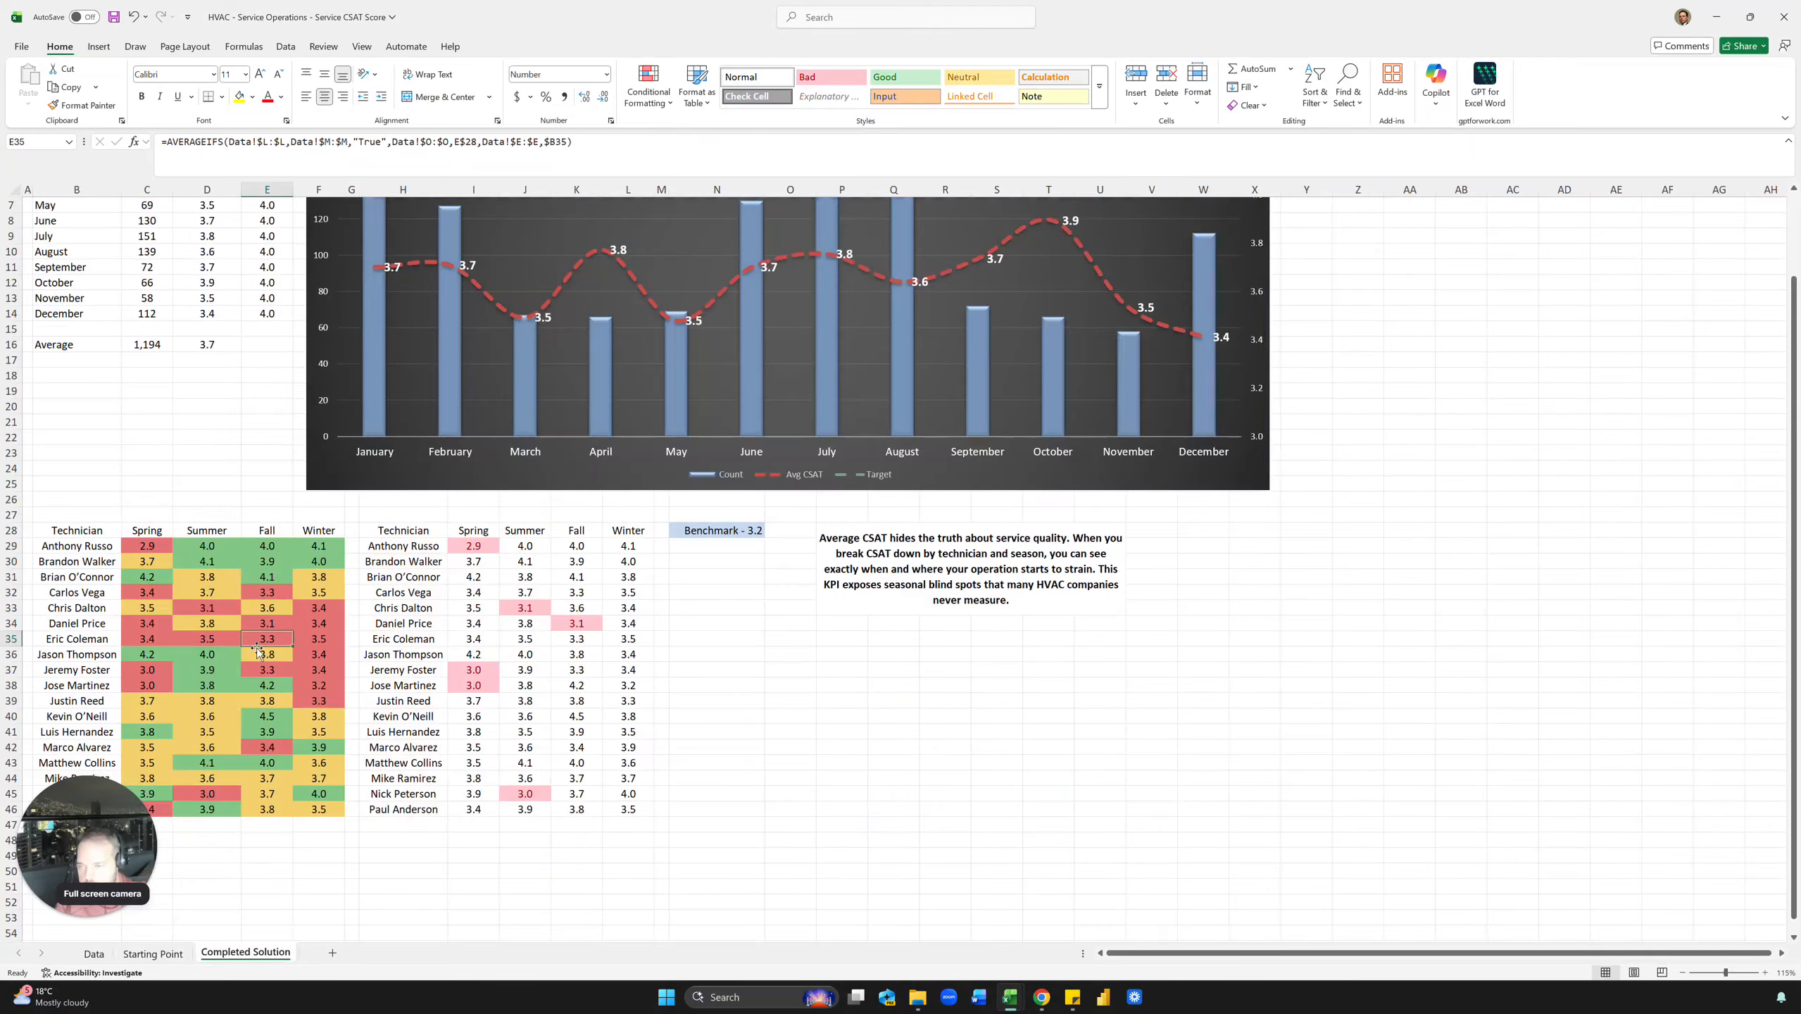
left_click(214, 568)
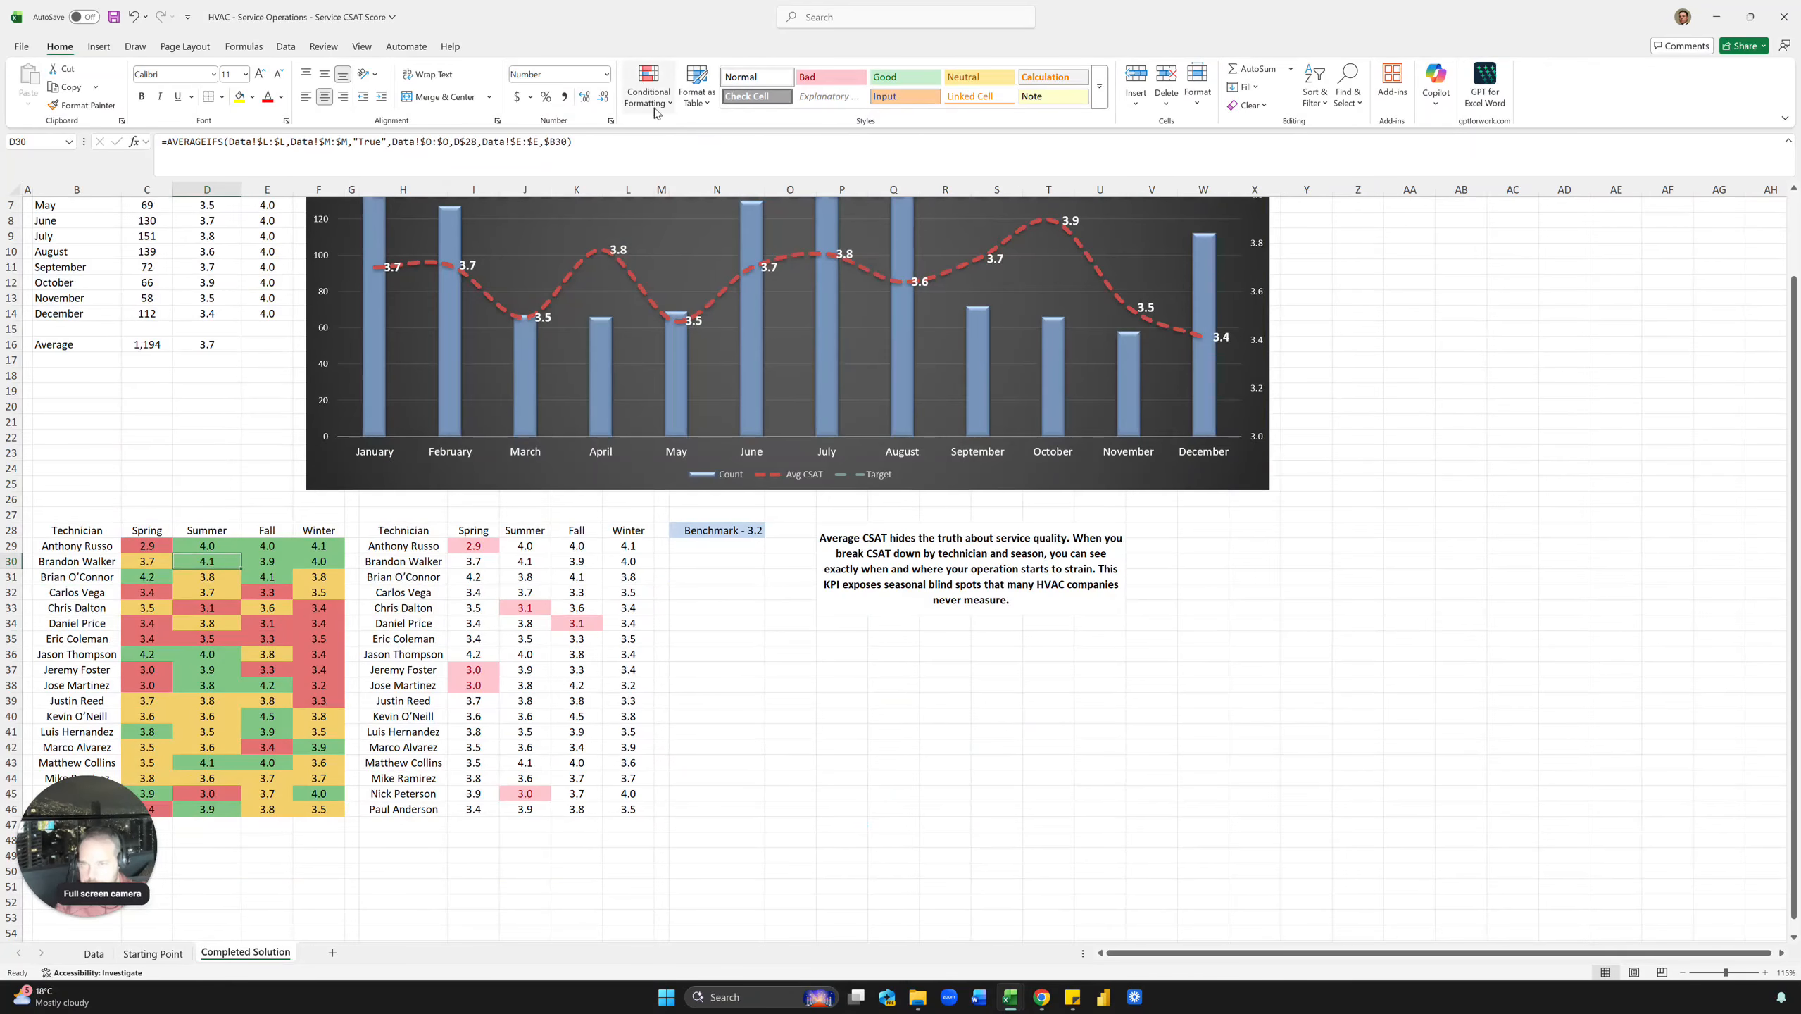
left_click(648, 84)
left_click(635, 327)
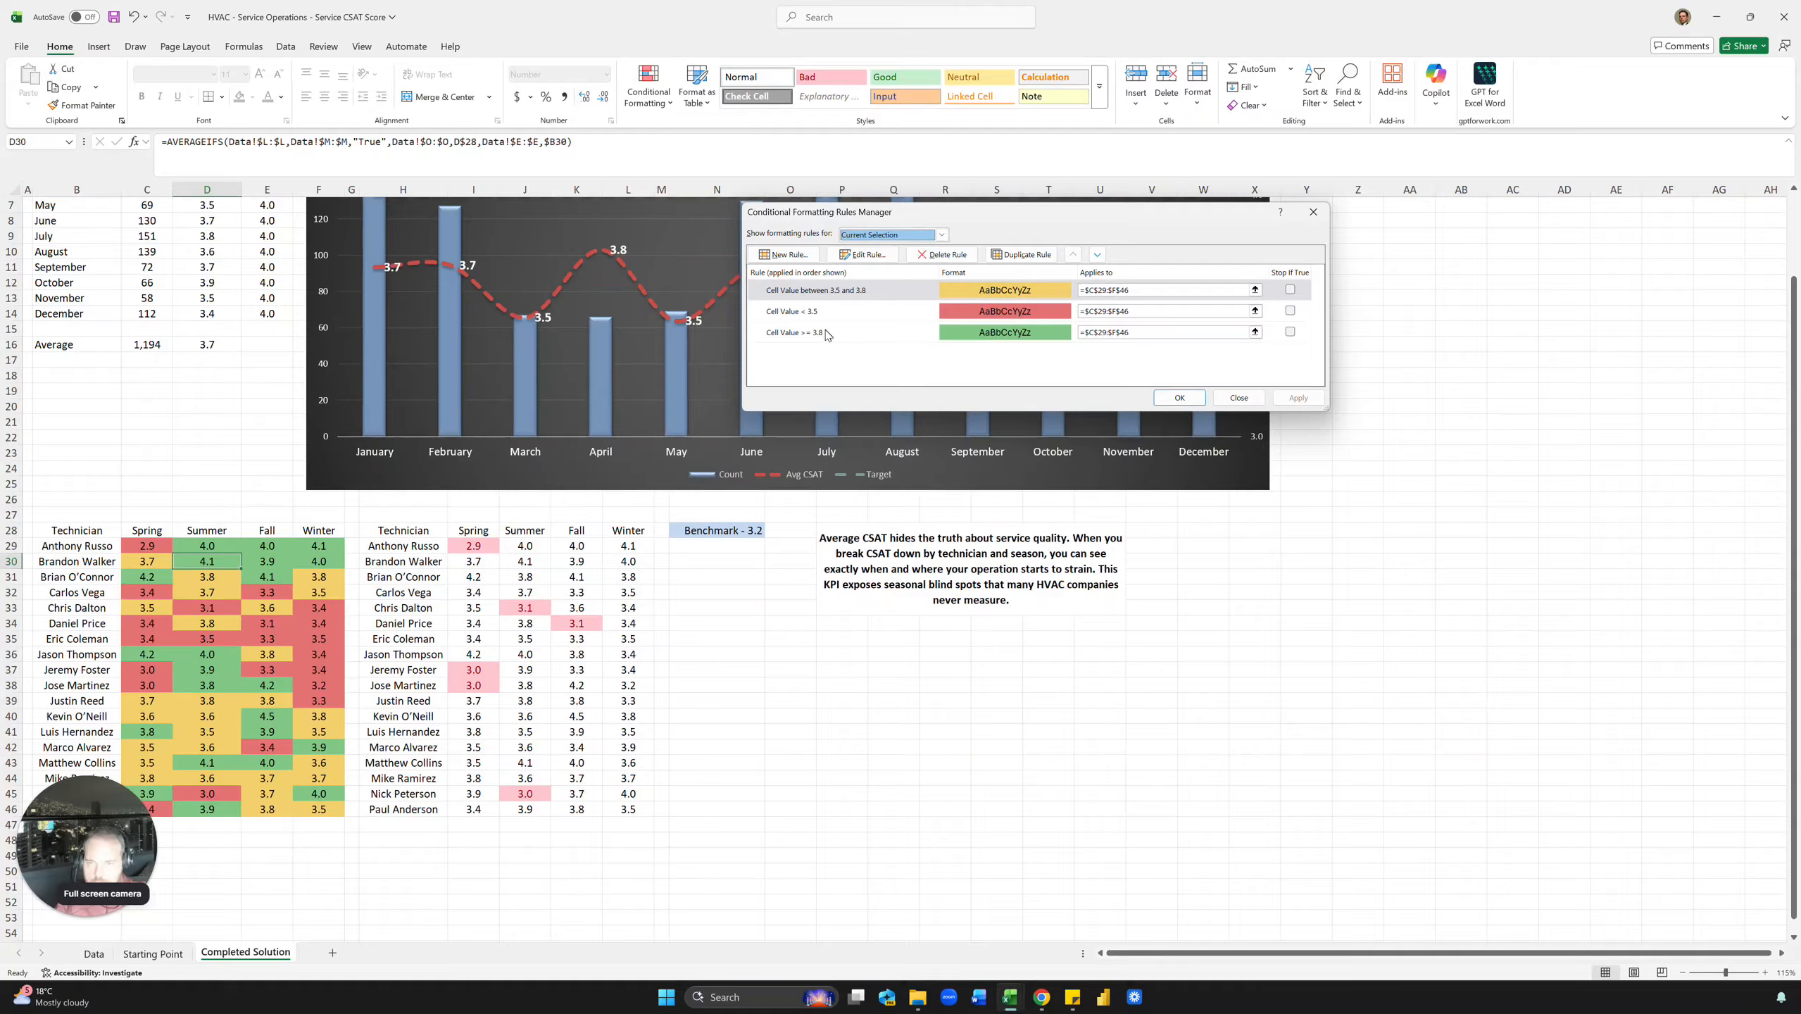
key("Escape")
left_click(319, 608)
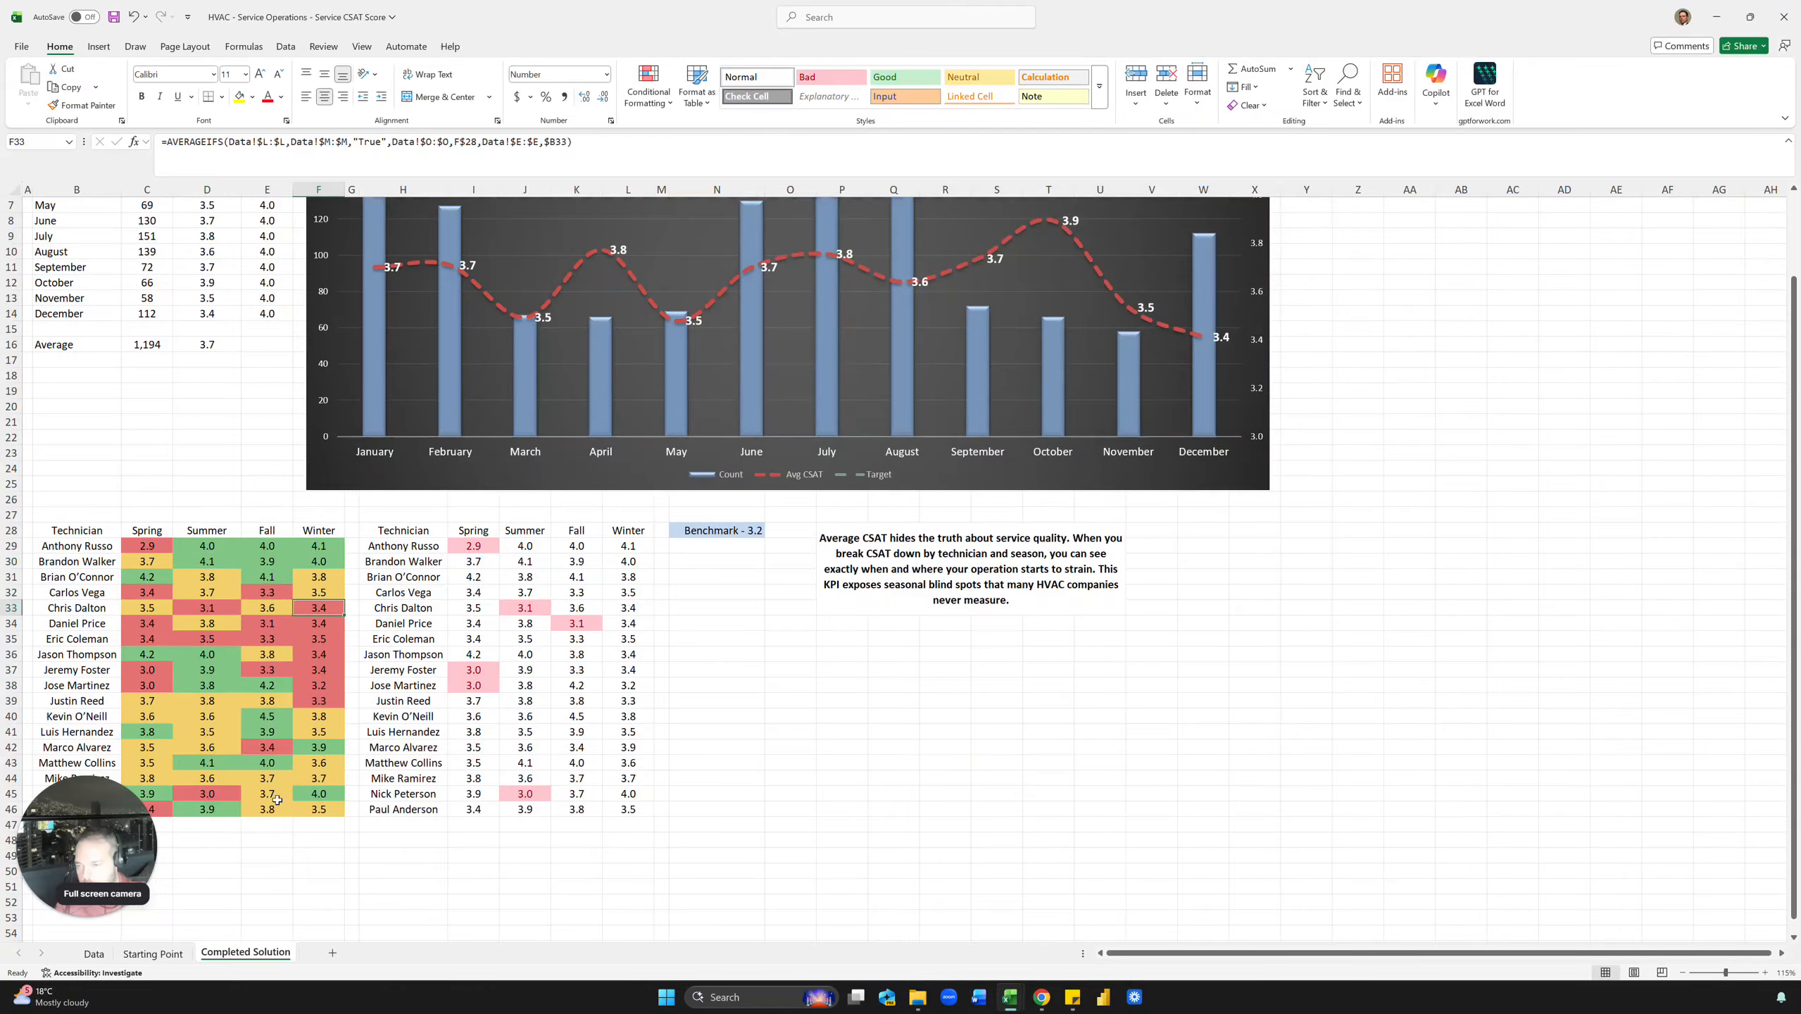
Compare the color-scale shading in C21:F38 on Starting Point with the rule-based colors in C29:F46 on Completed Solution.
left_click(153, 953)
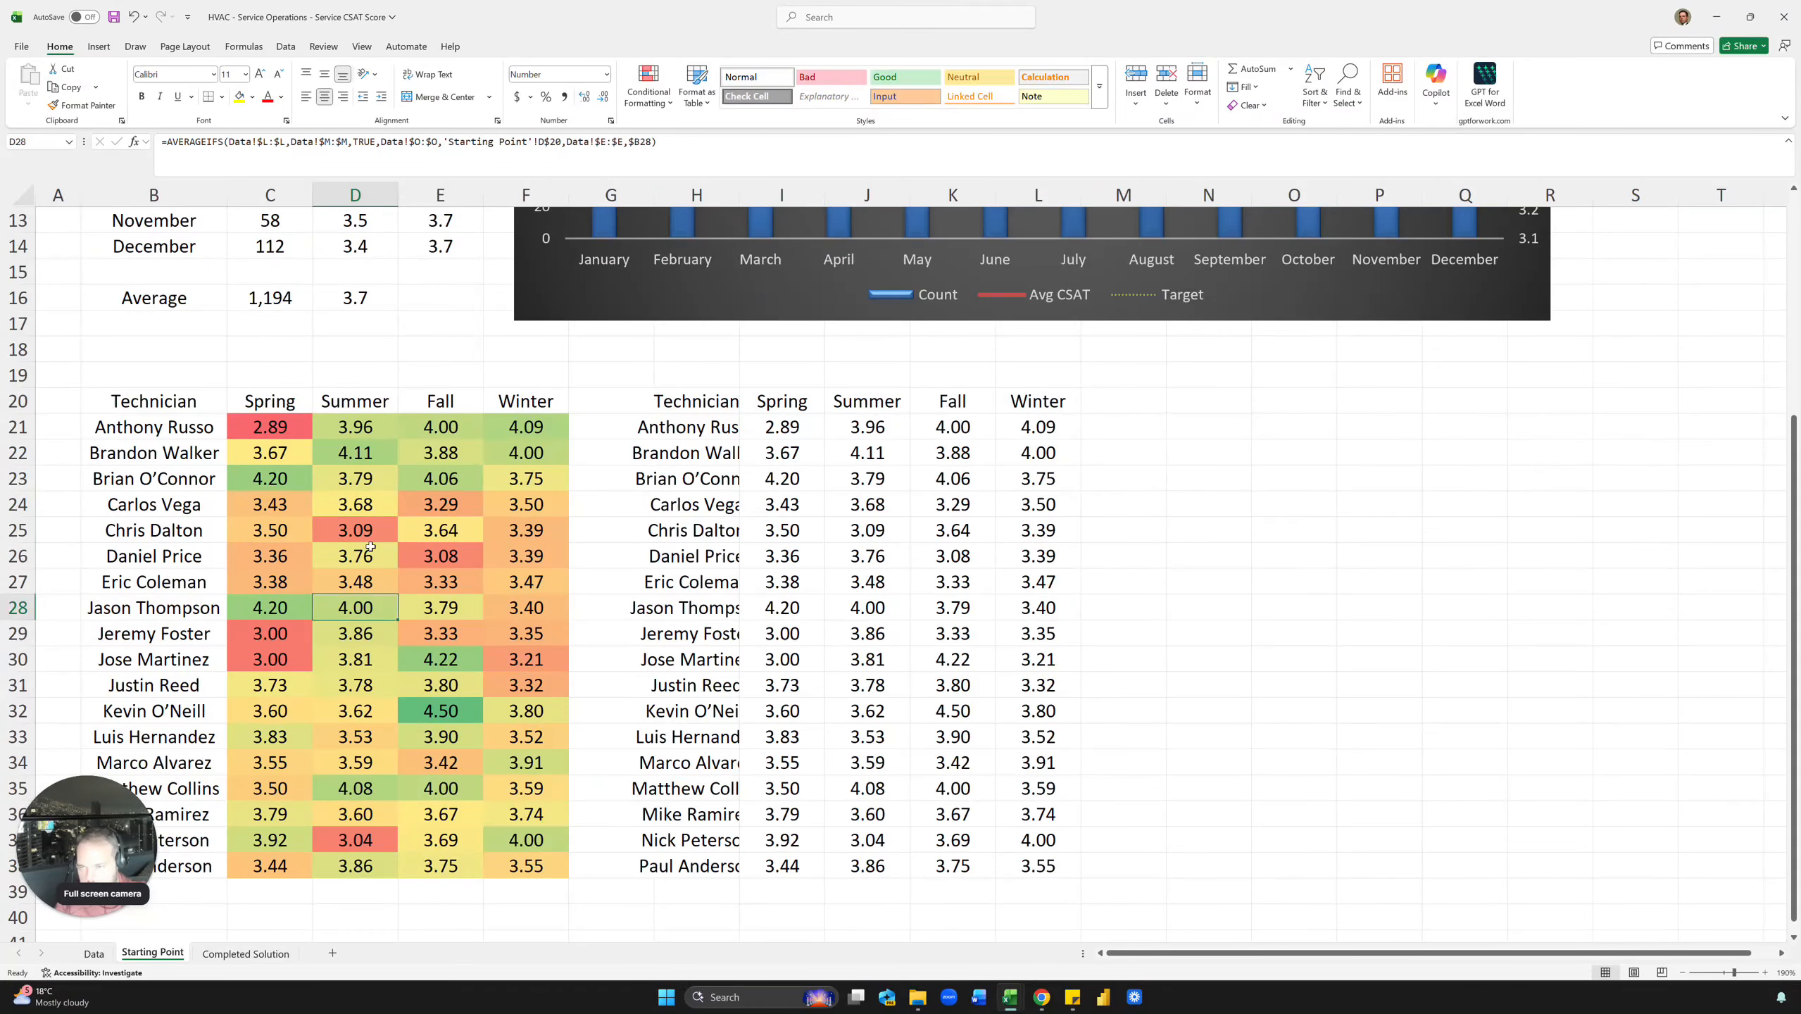
left_click(338, 735)
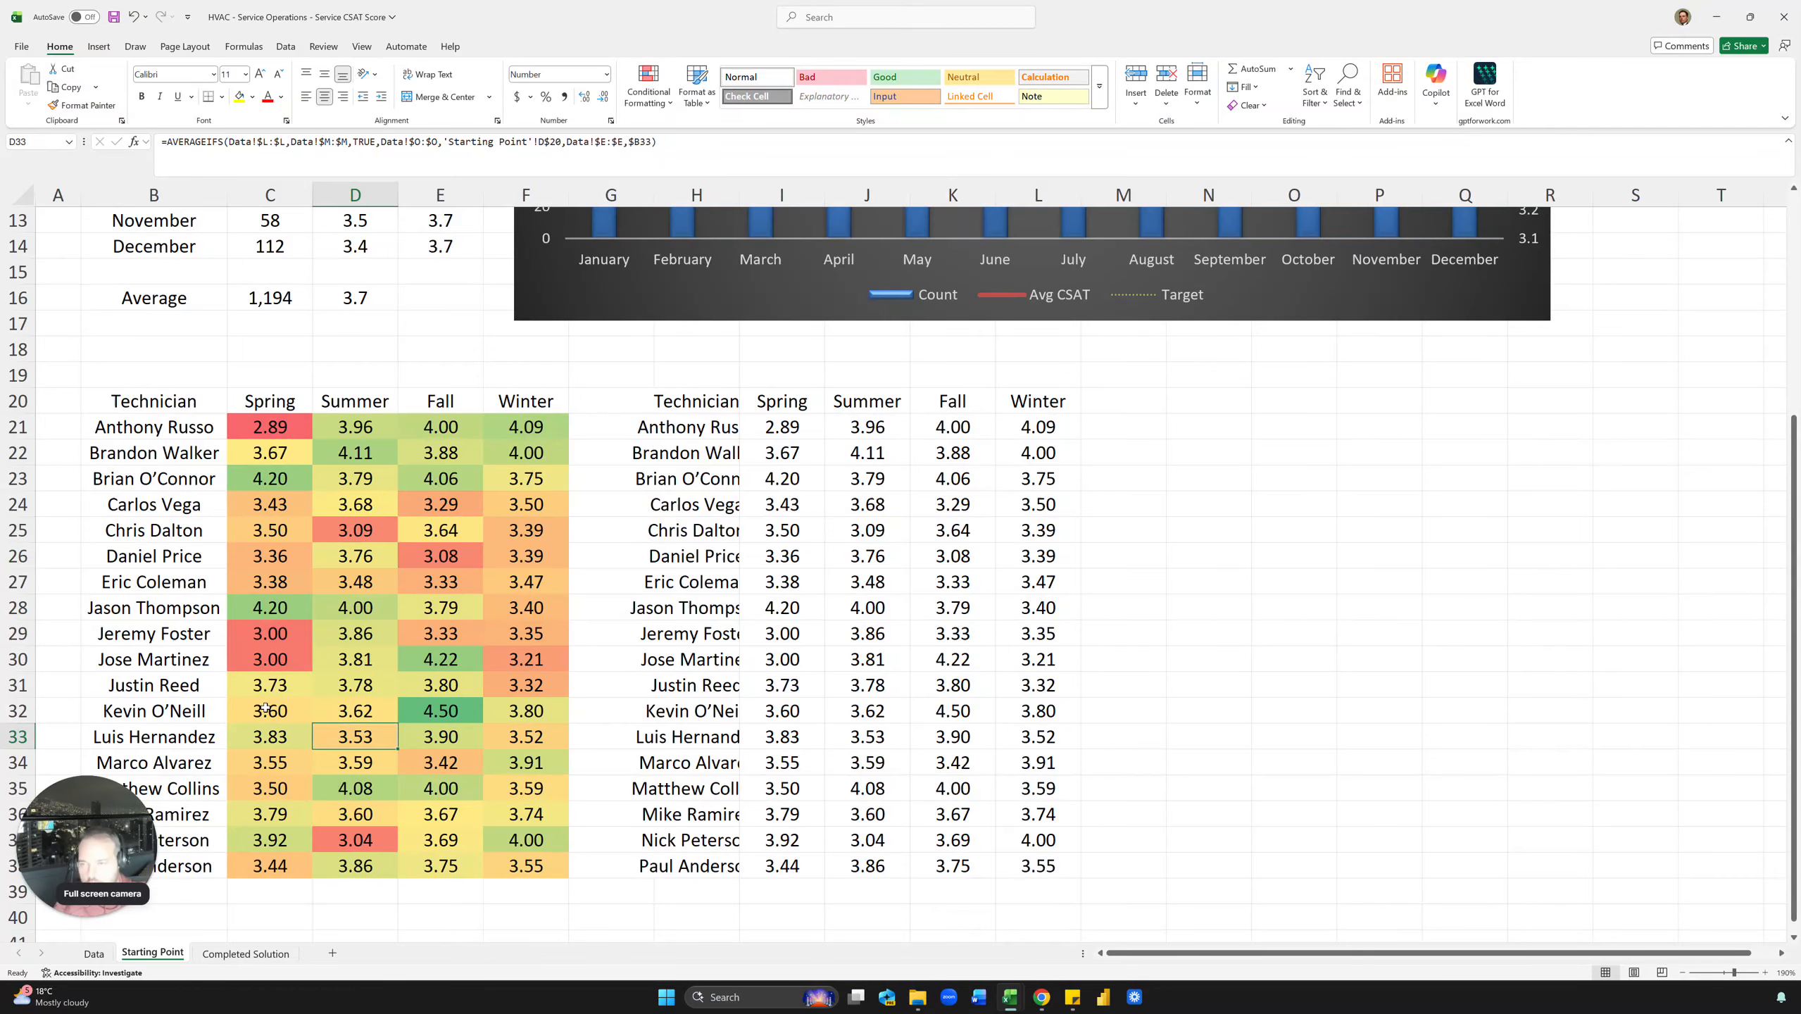
left_click(309, 645)
left_click(289, 430)
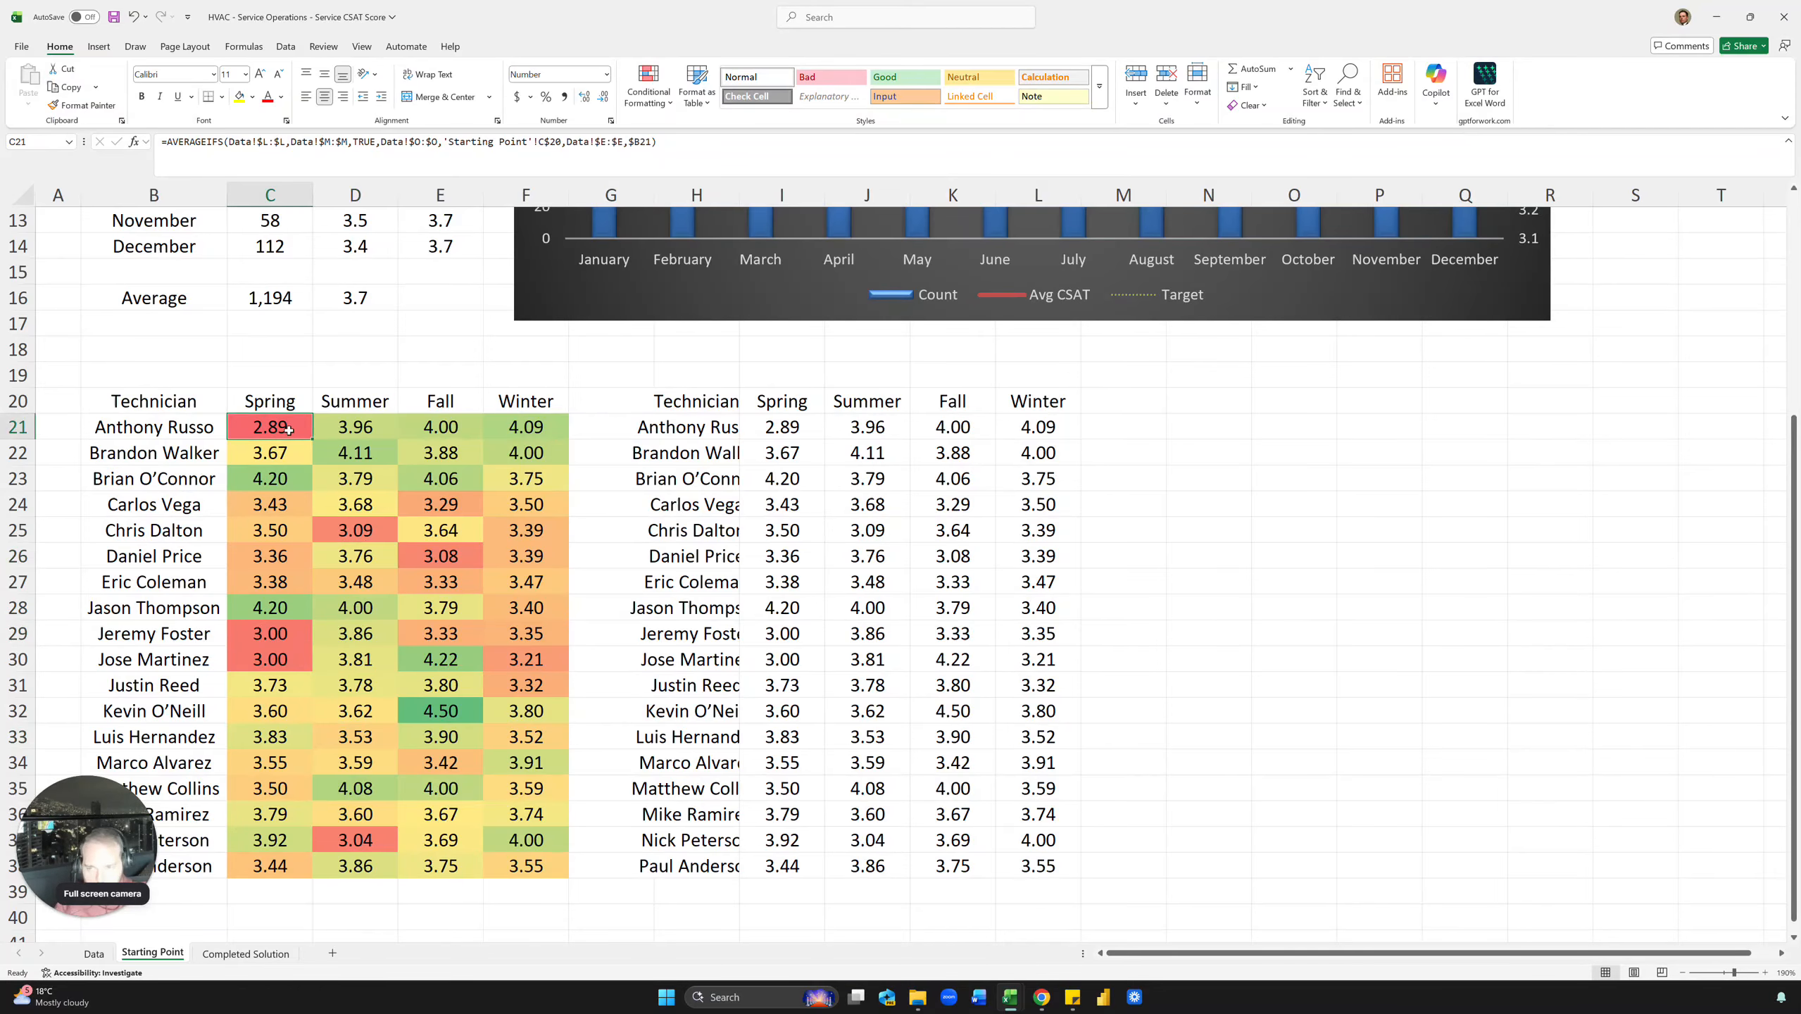
left_click(294, 484)
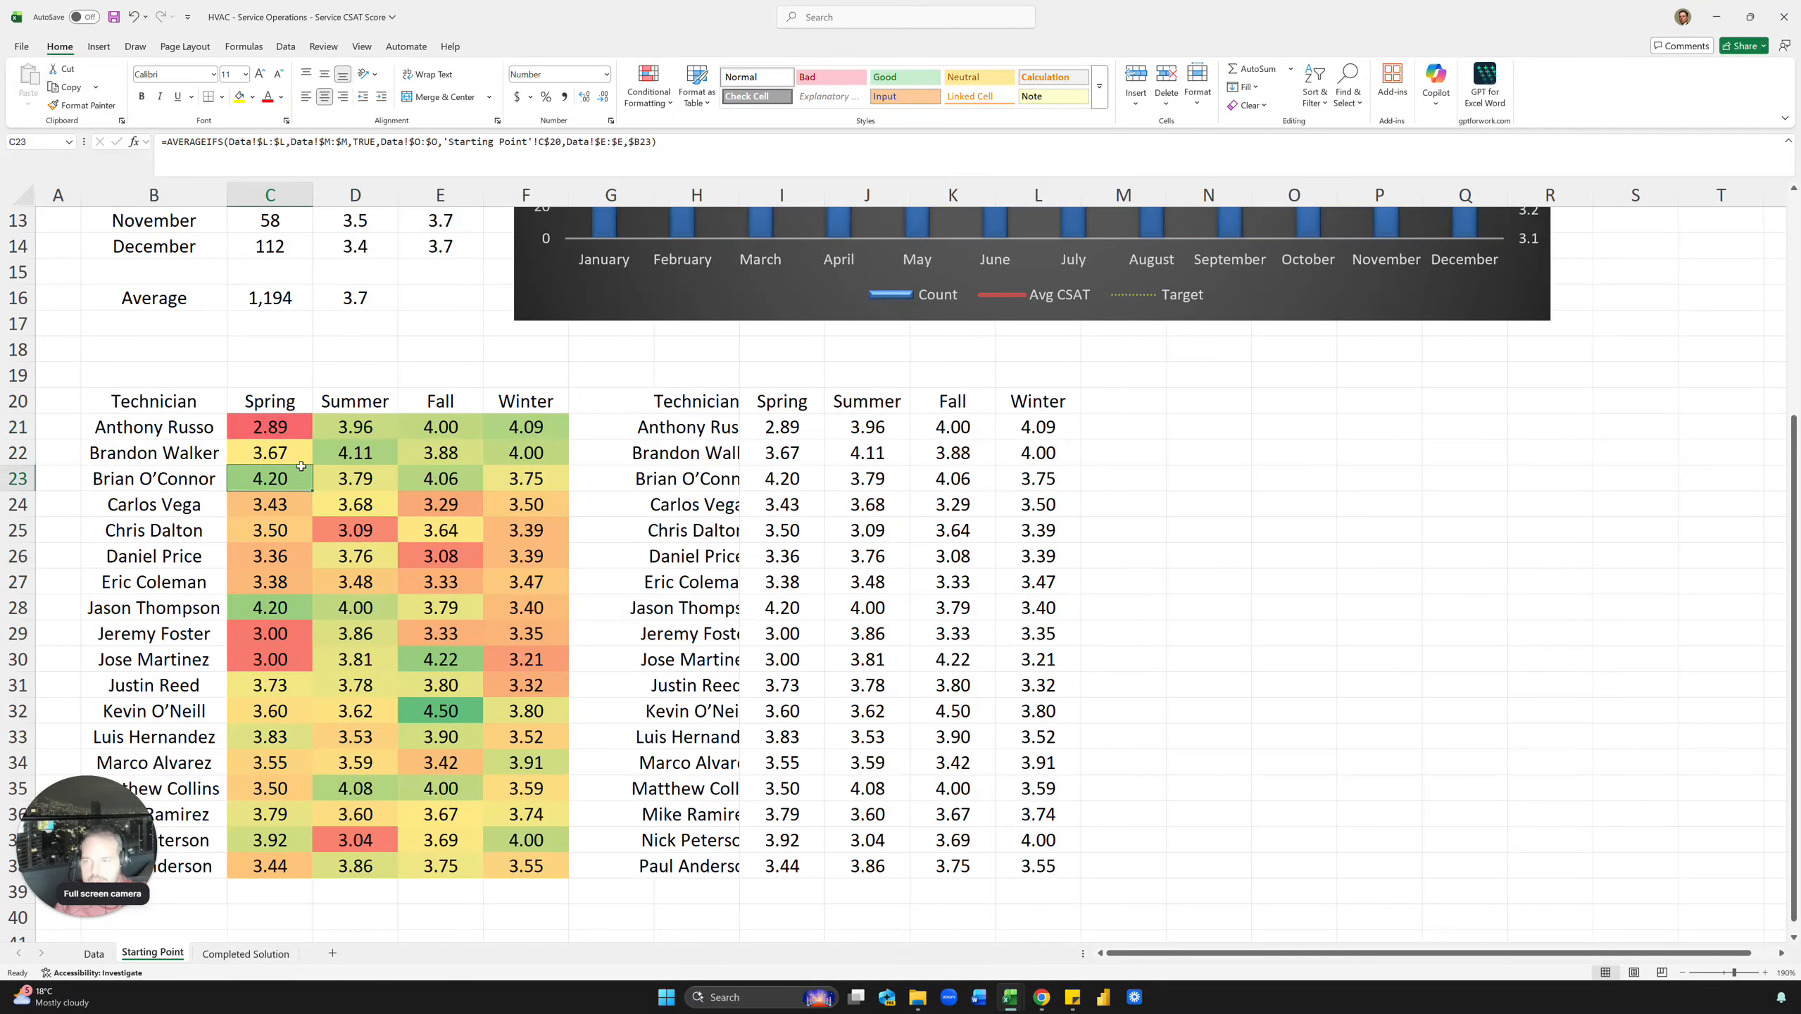
left_click(210, 954)
left_click(282, 622)
left_click(206, 607)
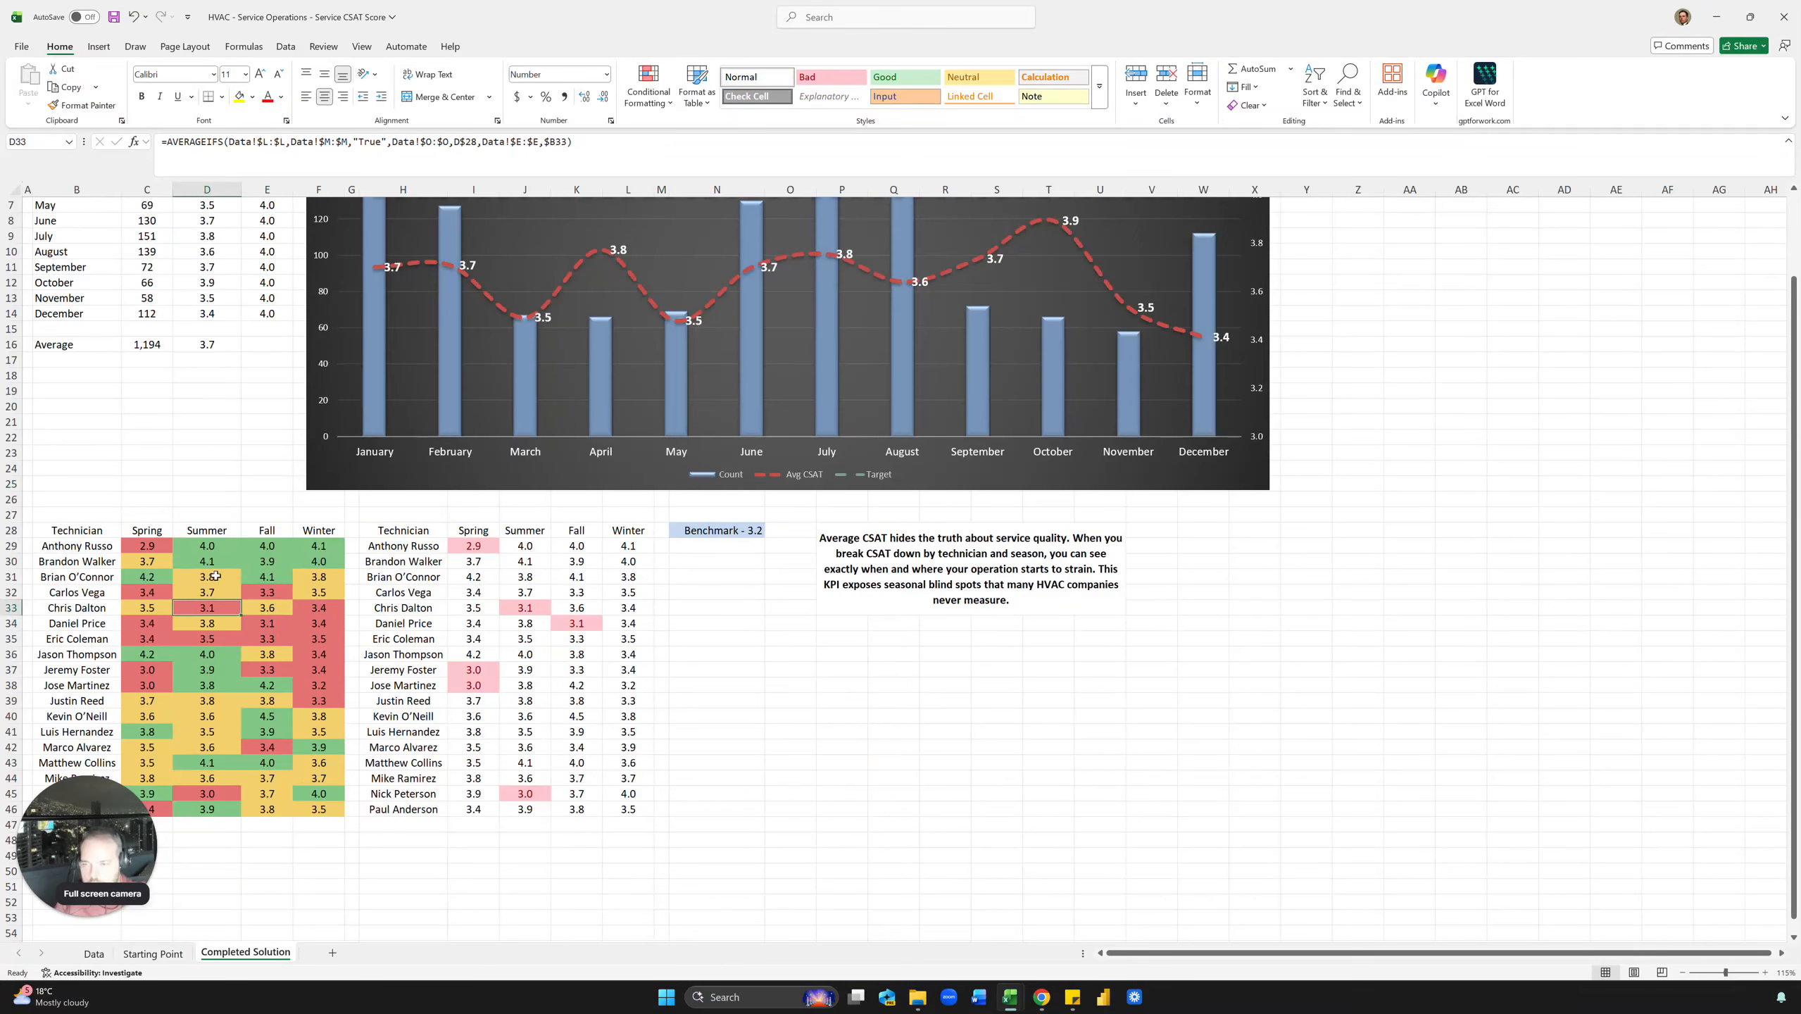
mouse_move(206, 545)
left_mouse_down()
mouse_move(270, 565)
mouse_move(284, 695)
left_mouse_up()
left_click(284, 695)
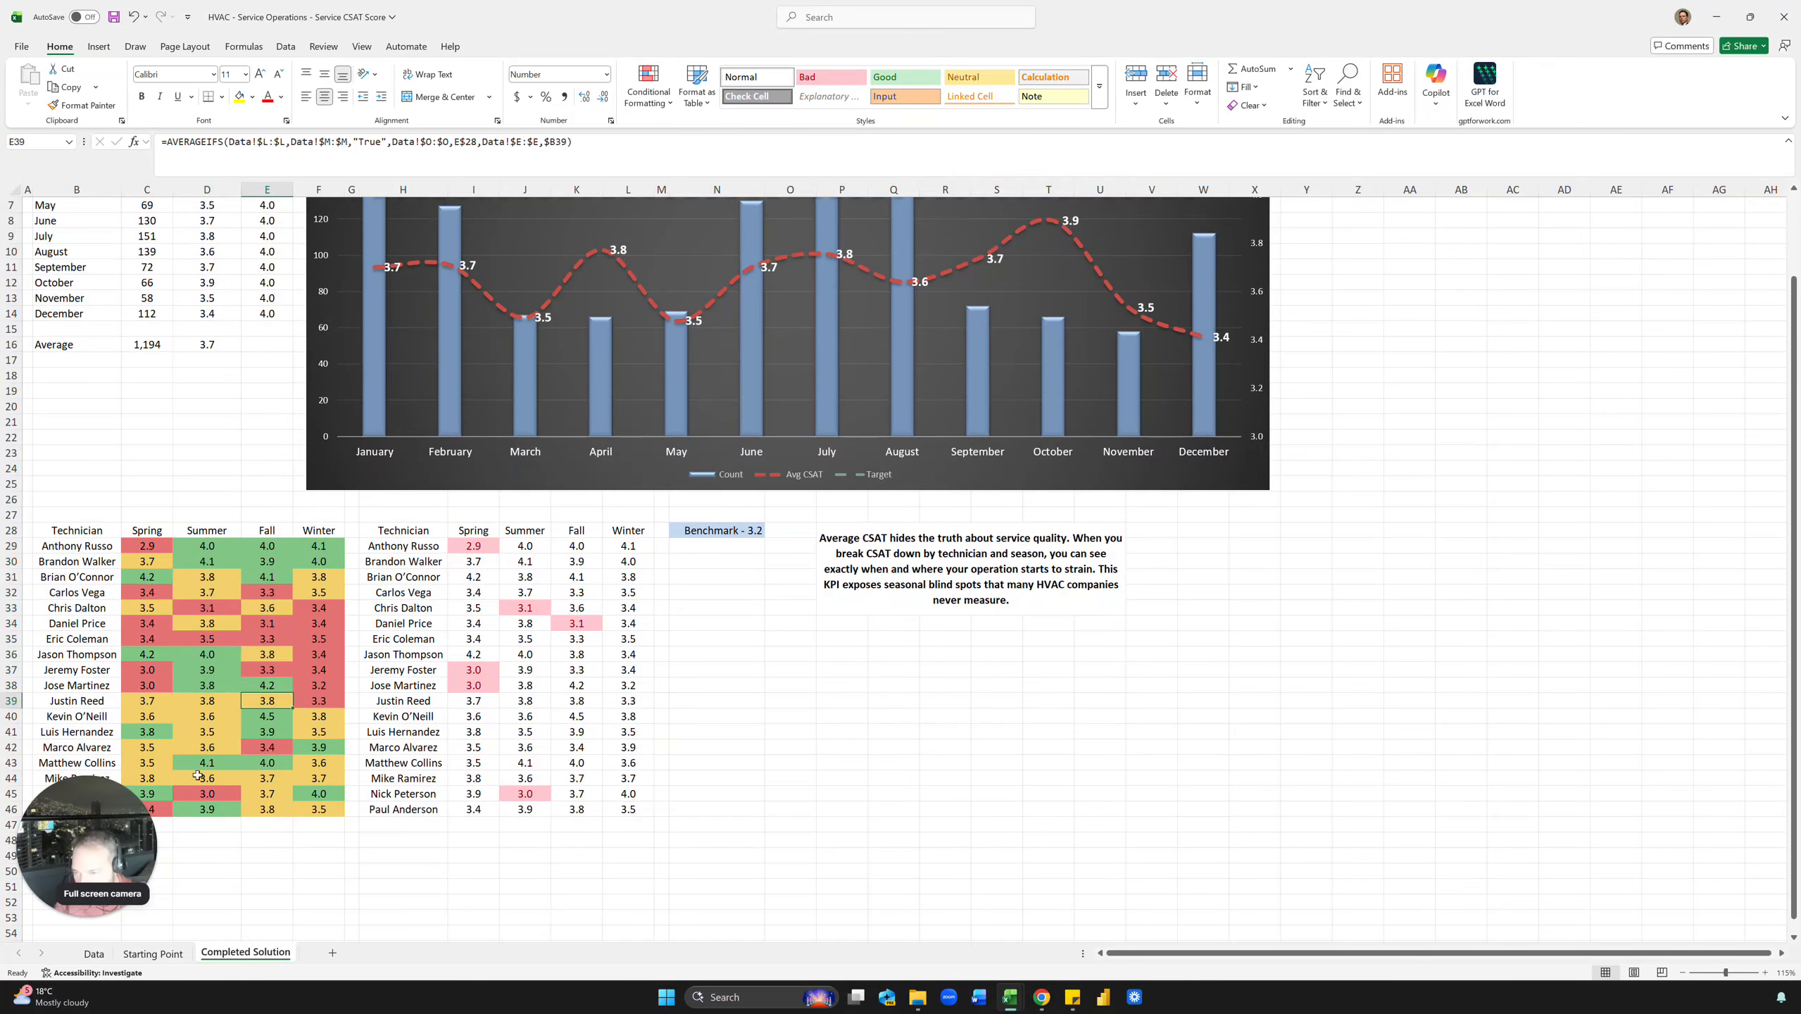
left_click(209, 654)
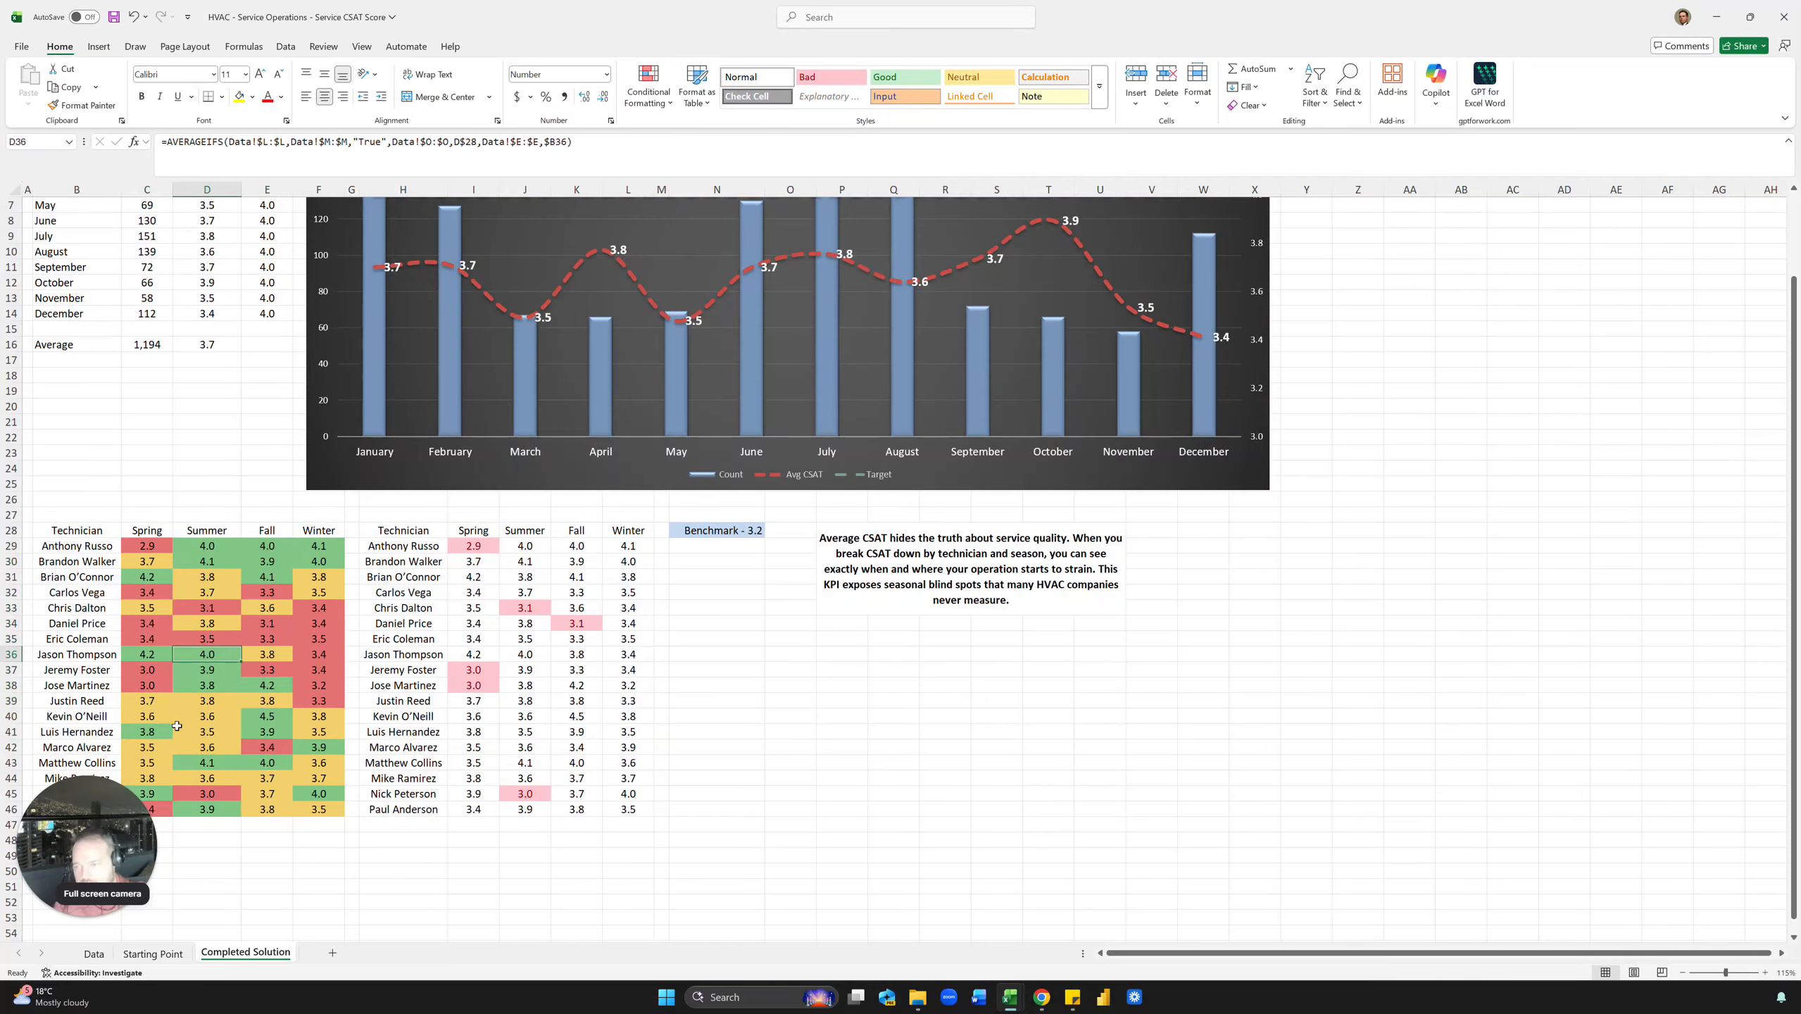